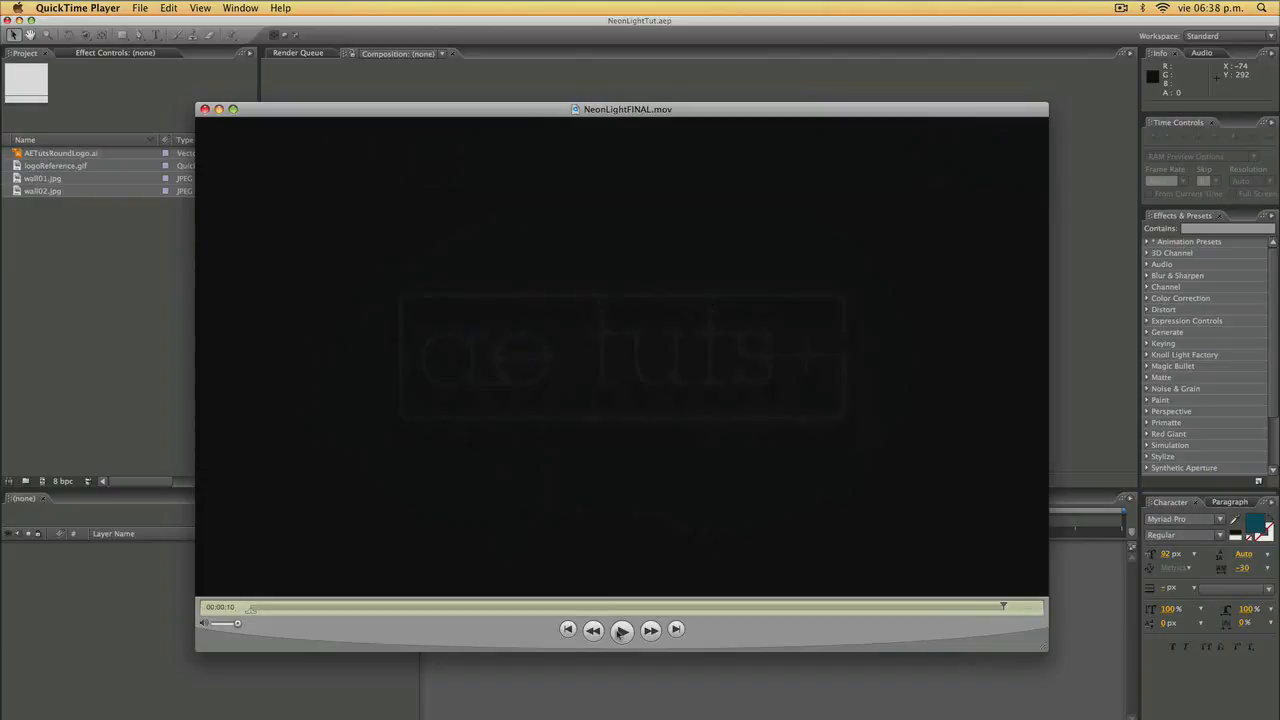
# Play the finished NeonLightFINAL.mov, and preview the AETutsRoundLogo.ai, wall01.jpg, wall02.jpg and logoReference.gif footage in After Effects.
pyautogui.click(621, 629)
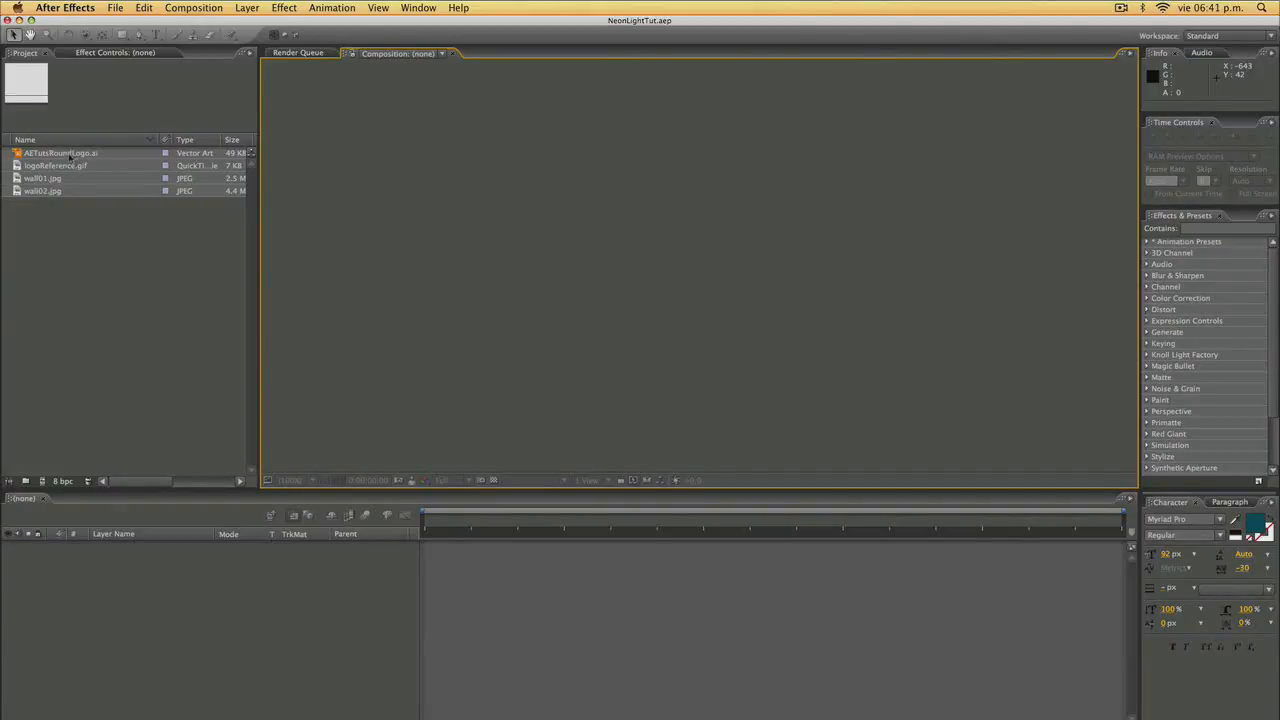
pyautogui.doubleClick(55, 153)
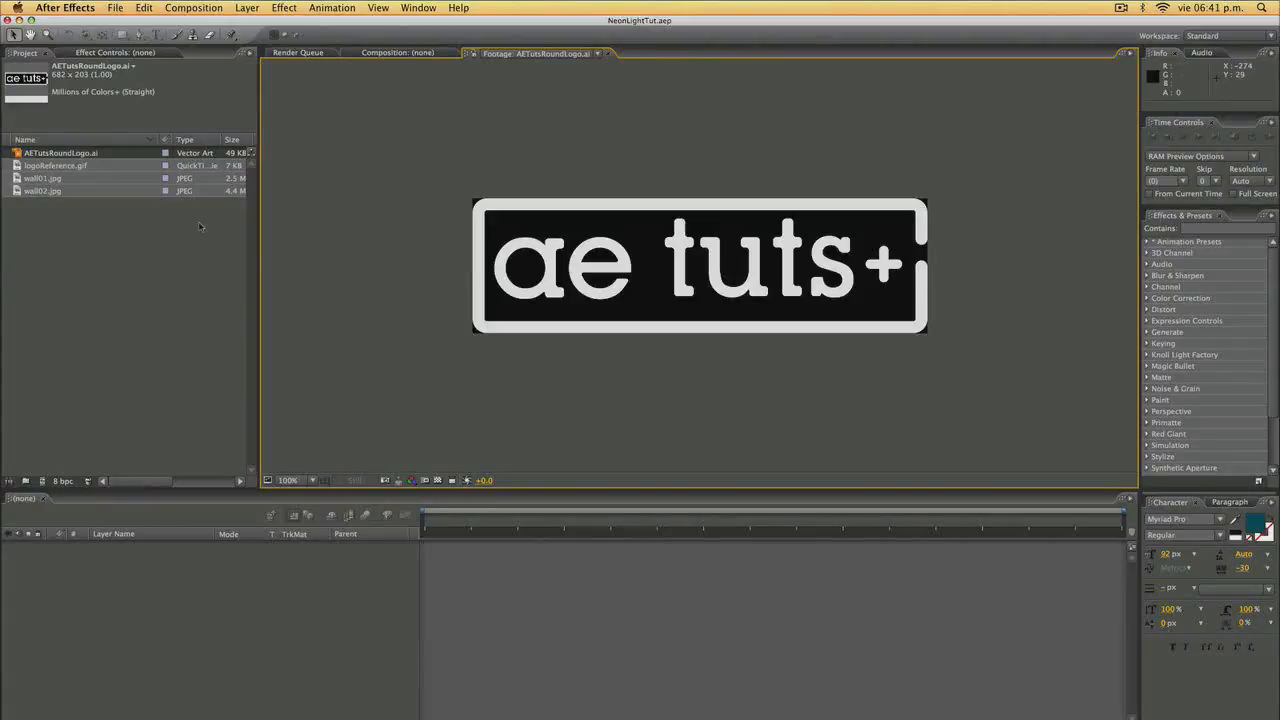
pyautogui.doubleClick(40, 178)
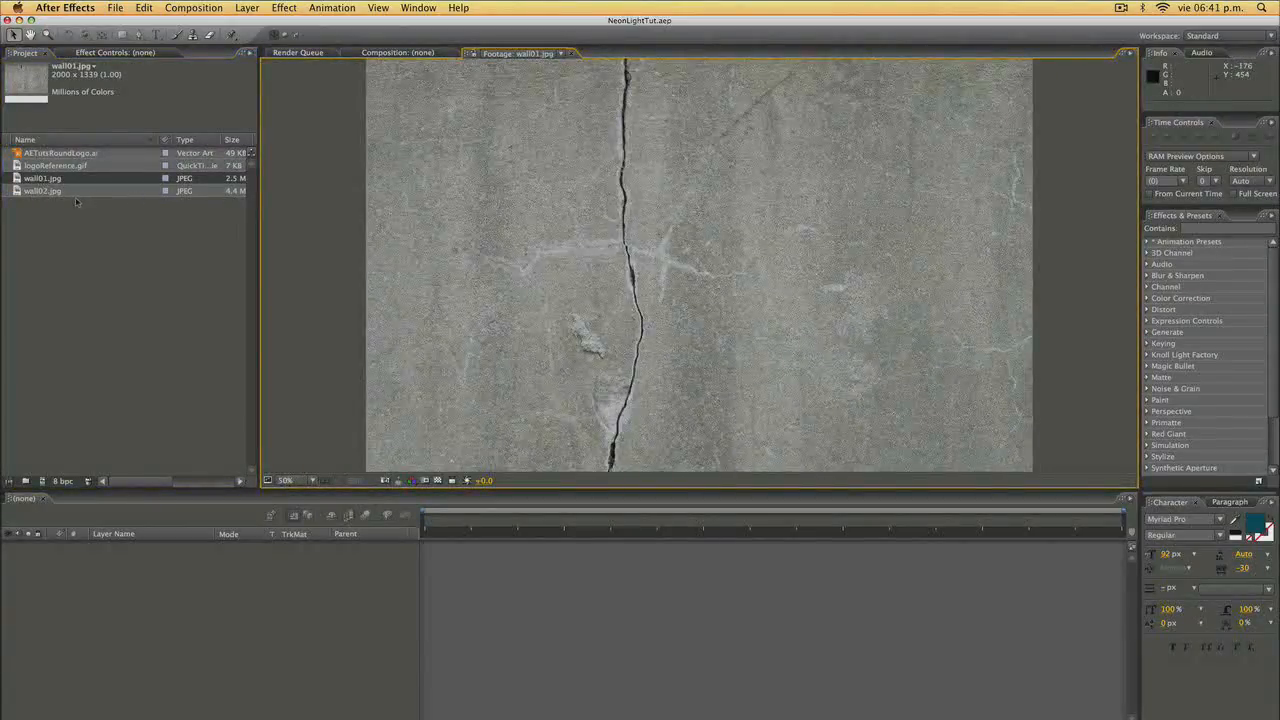
pyautogui.doubleClick(50, 190)
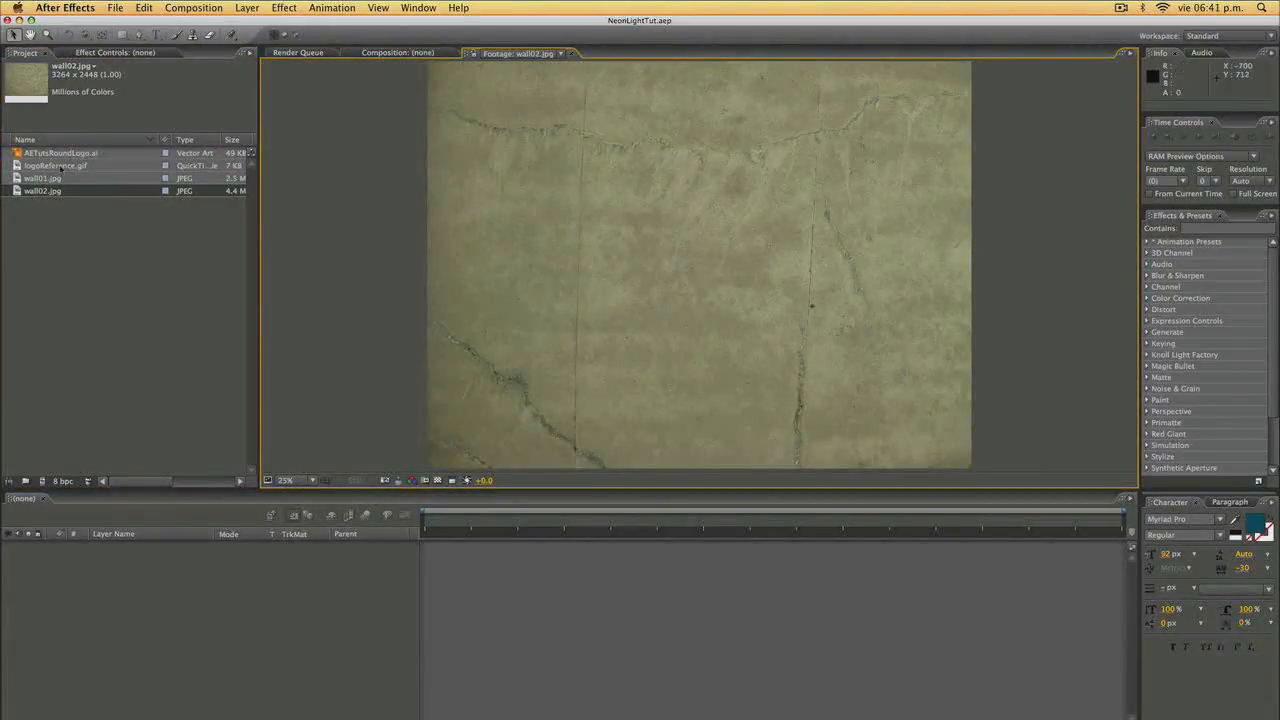
pyautogui.doubleClick(58, 166)
pyautogui.moveTo(122, 44); pyautogui.dragTo(376, 158)
pyautogui.click(293, 142)
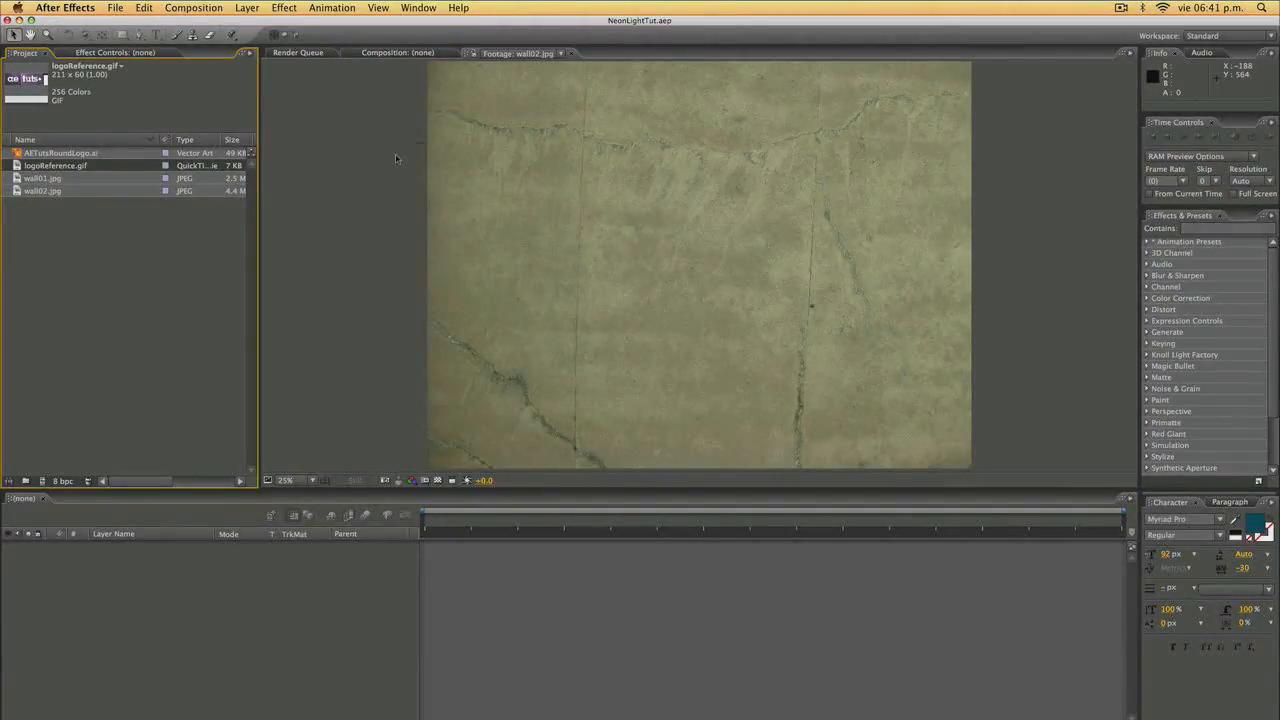
pyautogui.click(571, 53)
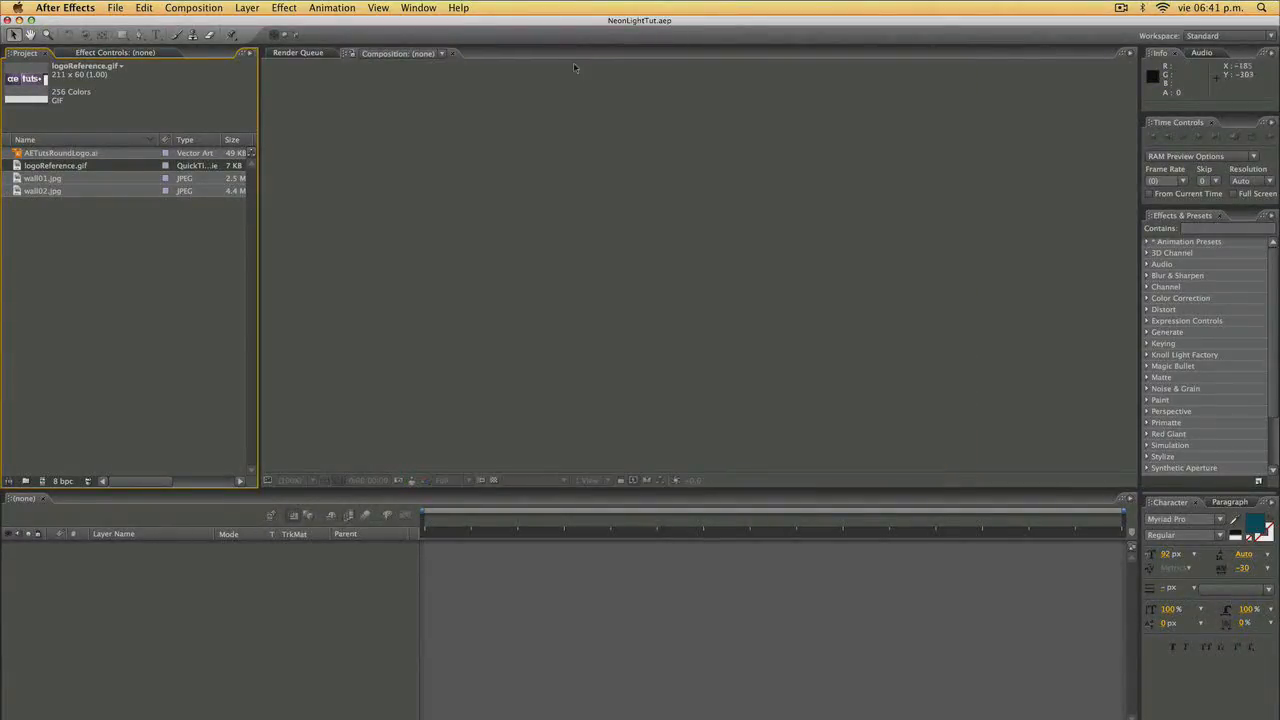
# Create a composition named NeonLightFINAL with the HDV/HDTV 720 29.97 preset and a 10-second duration.
pyautogui.press('super+n')
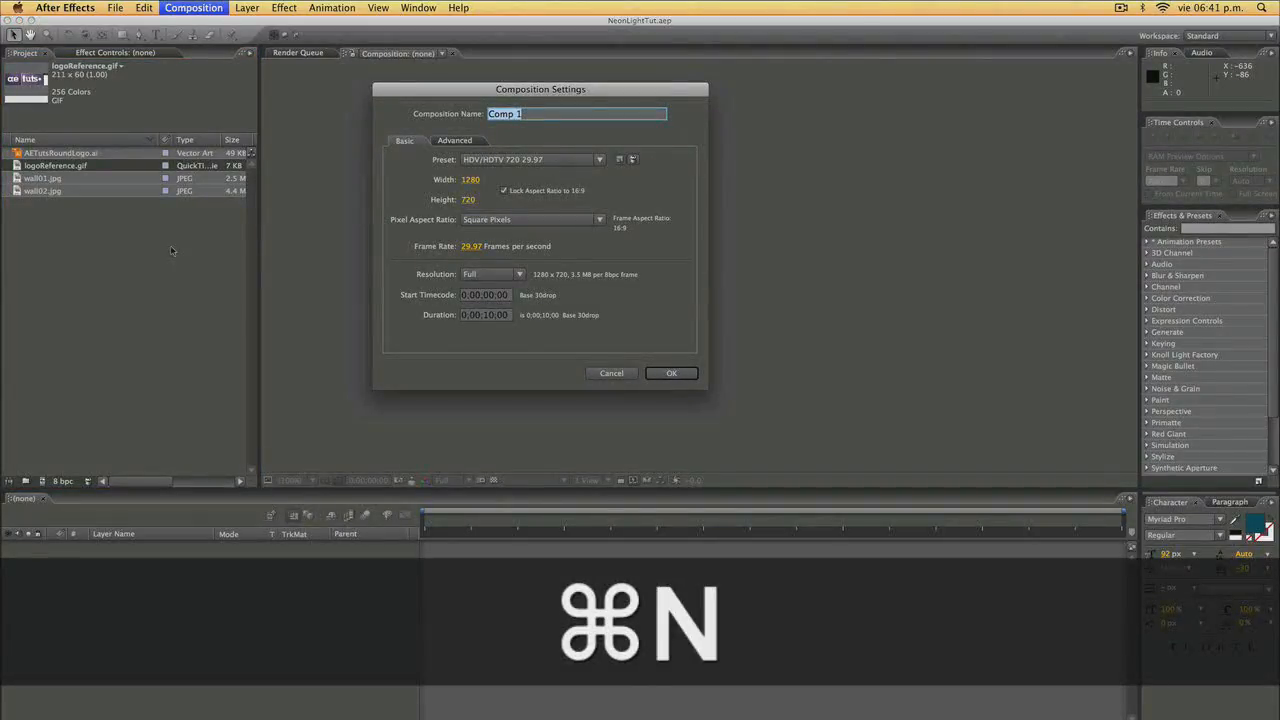
pyautogui.write('NeonLightFl')
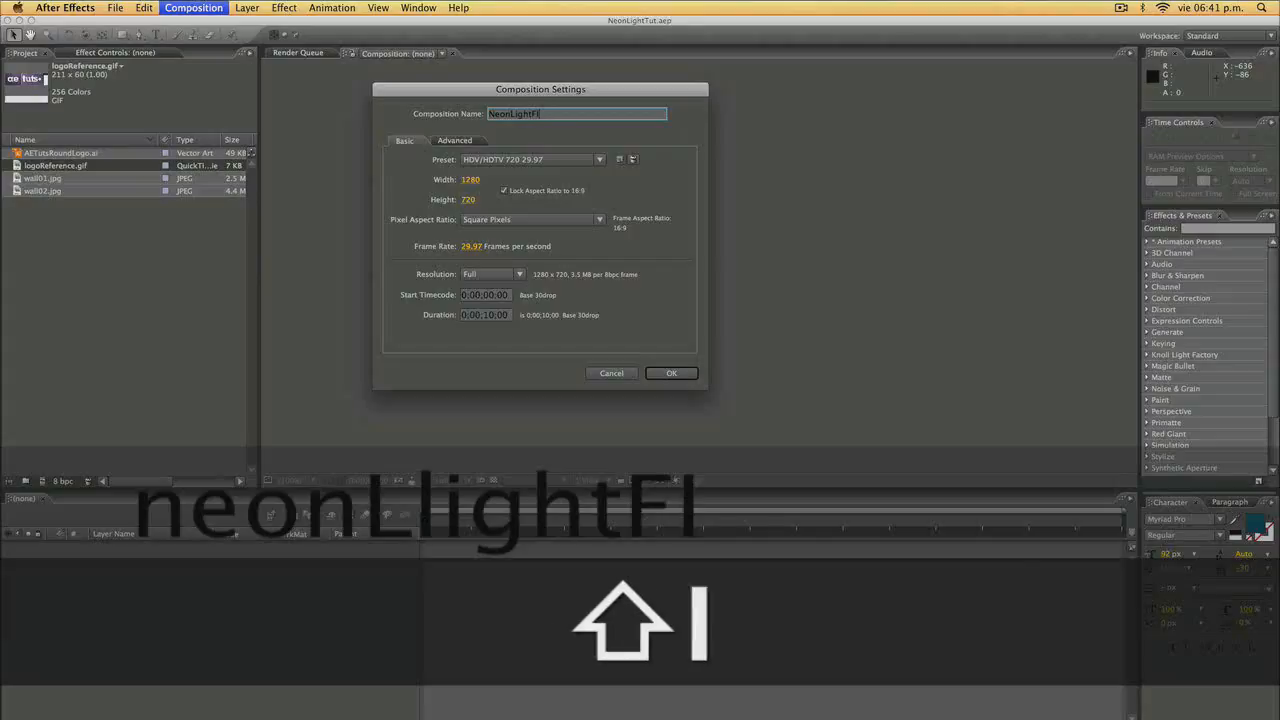
pyautogui.write('NAL')
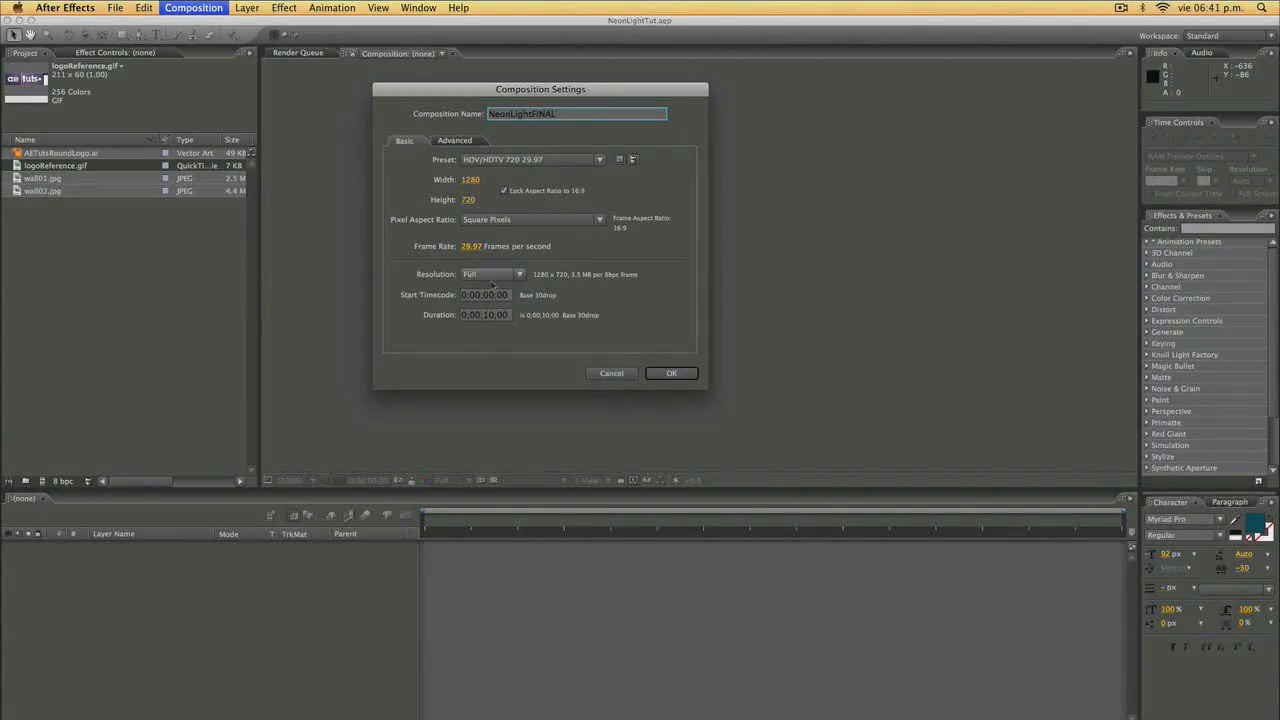
pyautogui.click(668, 373)
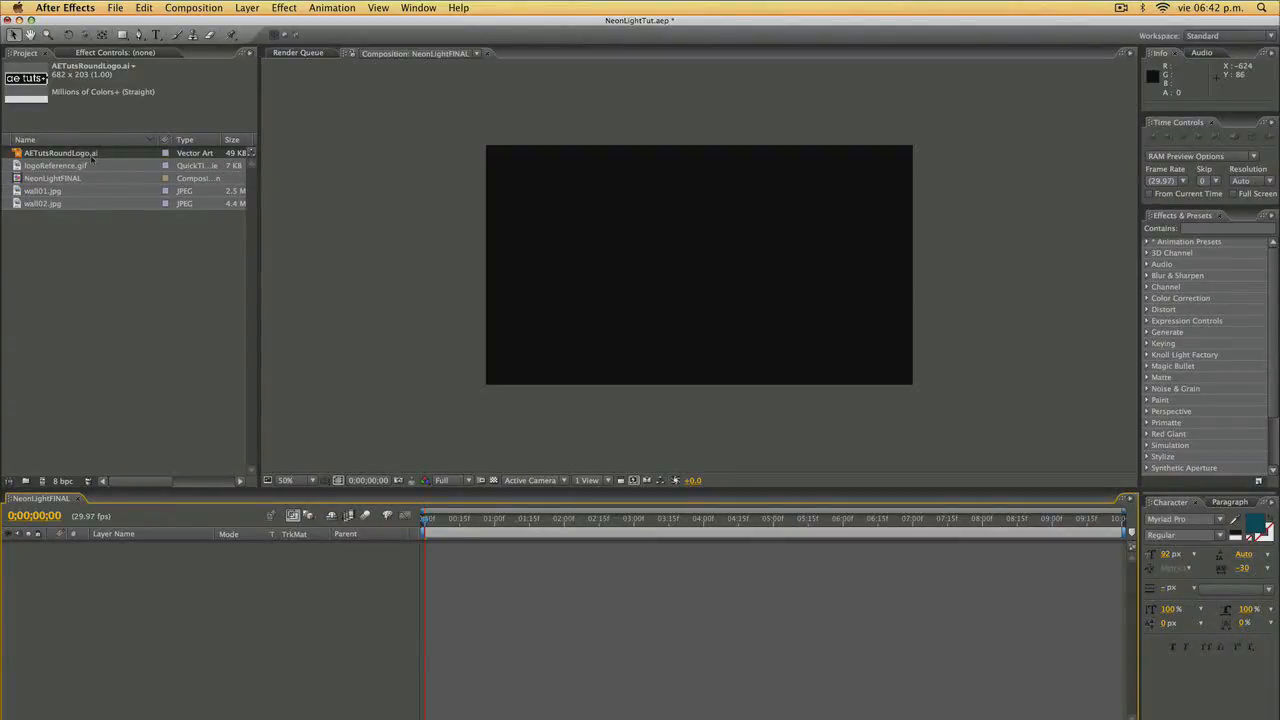
# Add AETutsRoundLogo.ai to the NeonLightFINAL timeline and pre-compose it as NeonTube, moving all attributes and opening the new composition.
pyautogui.moveTo(92, 157); pyautogui.dragTo(186, 590)
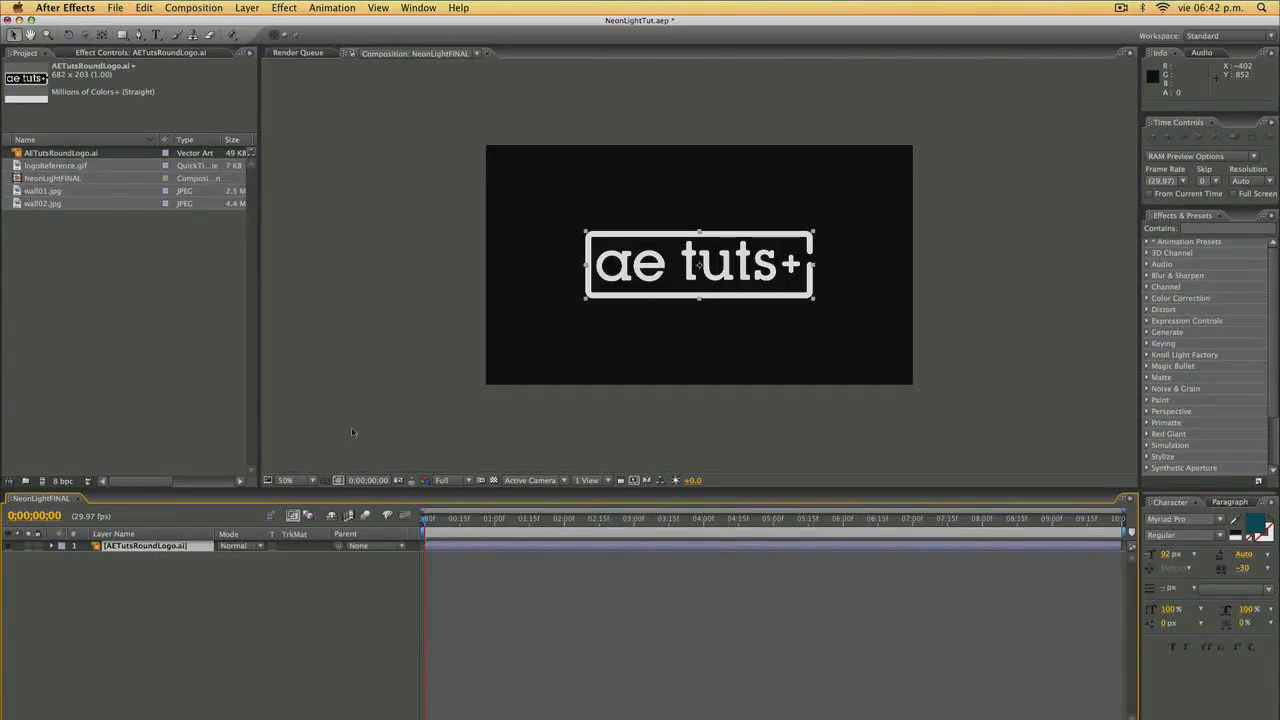
pyautogui.press('super+shift+c')
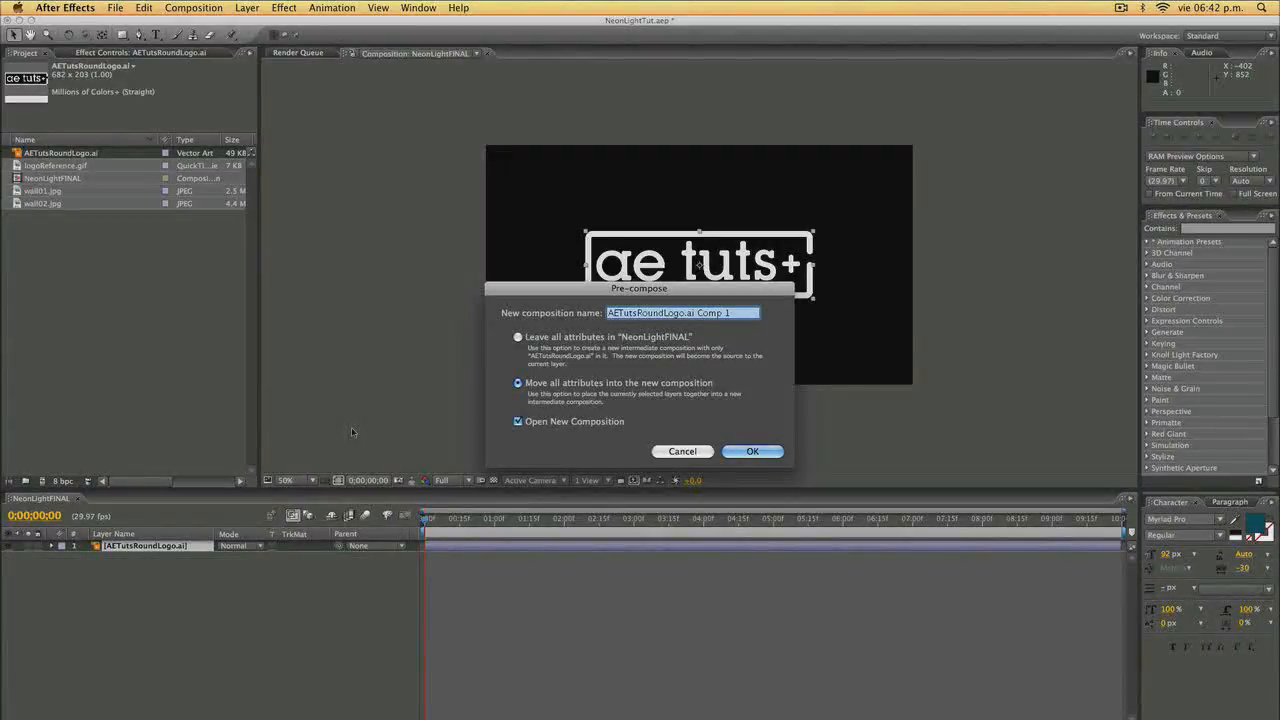
pyautogui.press('shift')
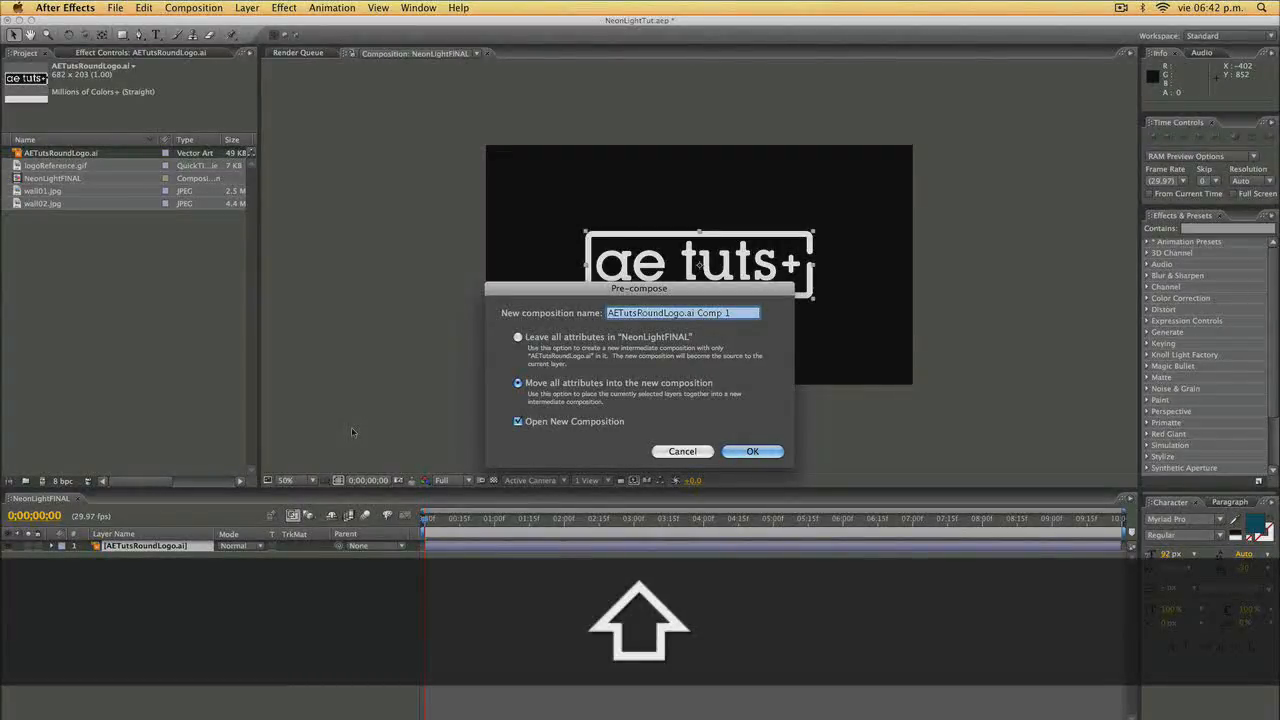
pyautogui.write('NeonTu')
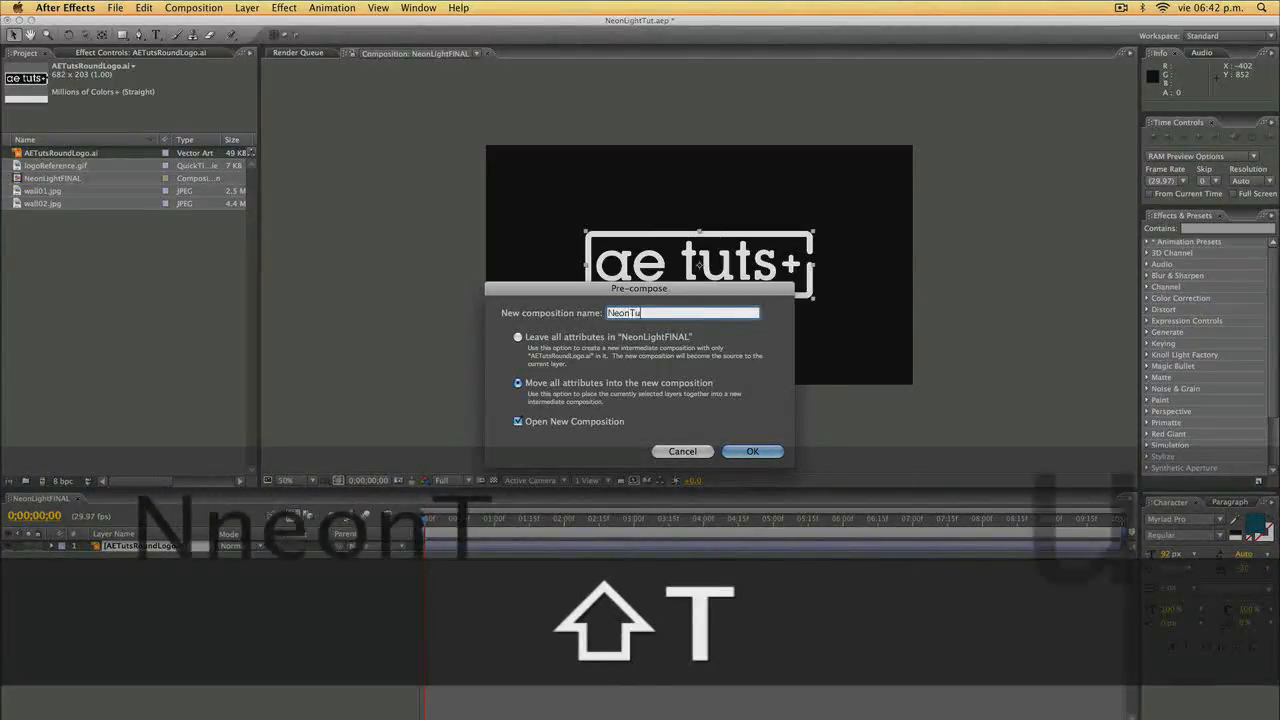
pyautogui.write('be')
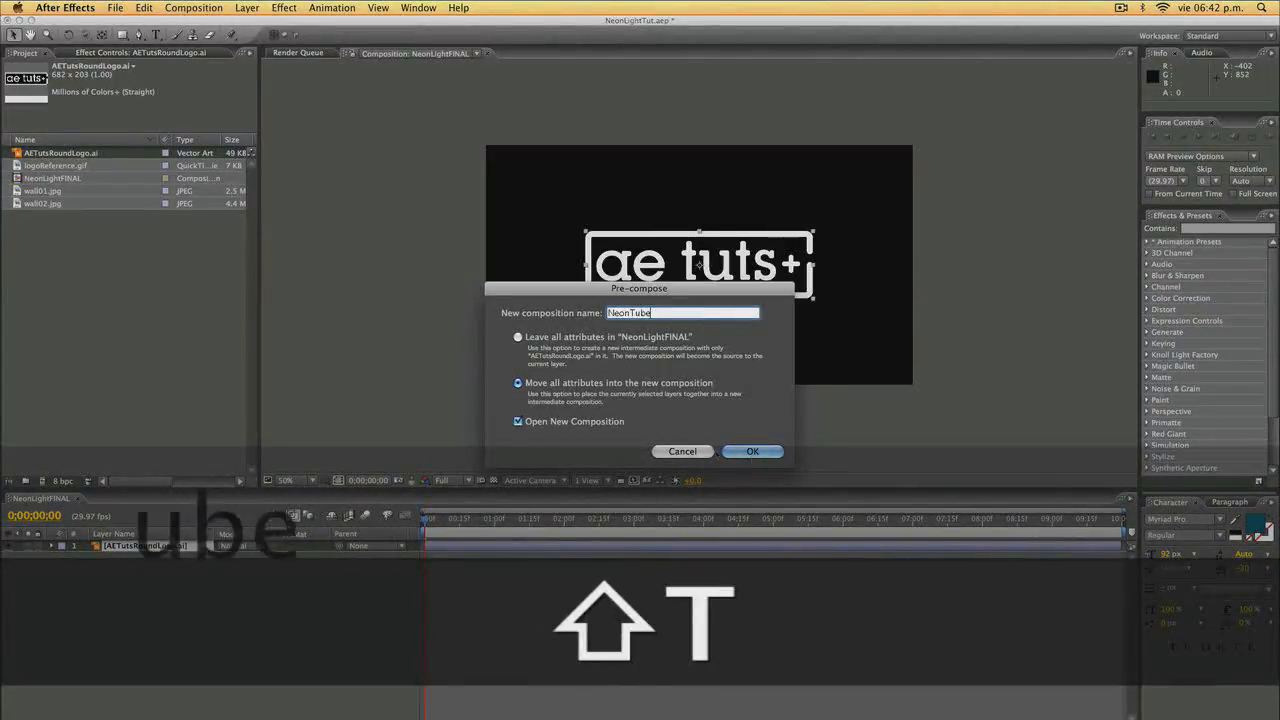
pyautogui.press('Return')
# Create a 1280 x 720 solid named TubeConnections in NeonTube, with its color sampled from the logo.
pyautogui.scroll(2, 631, 268)
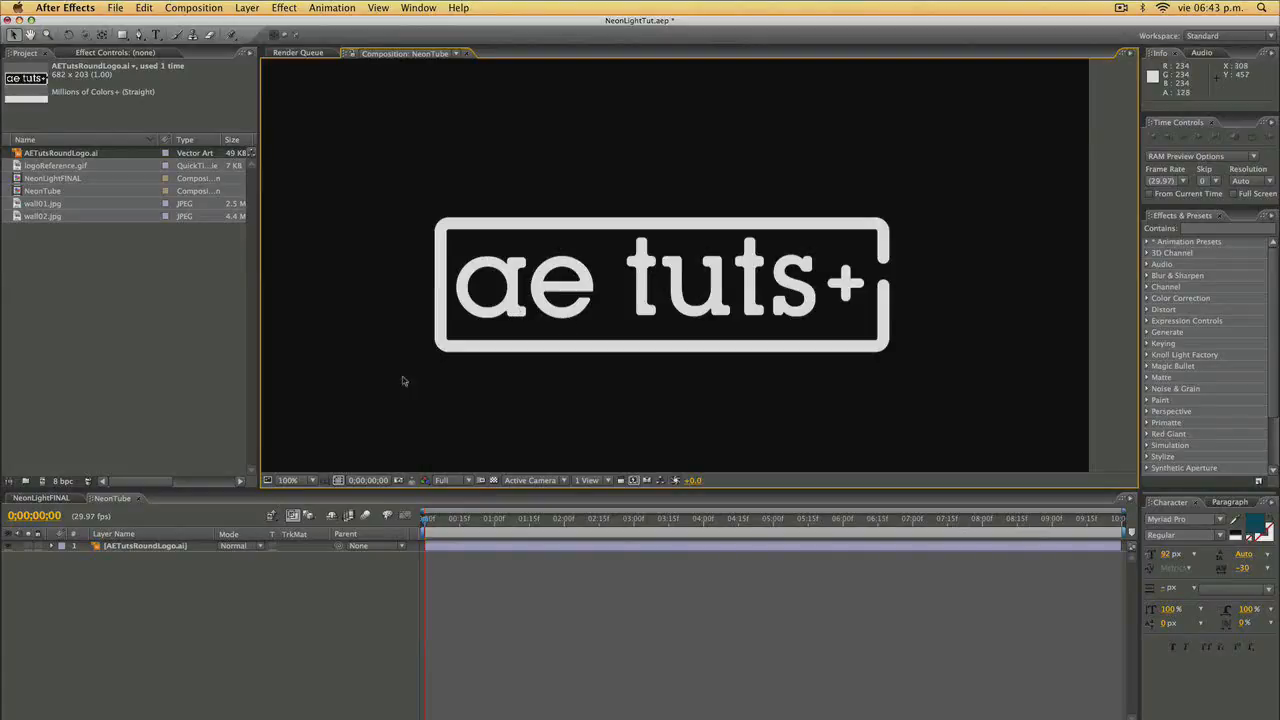
pyautogui.press('super+y')
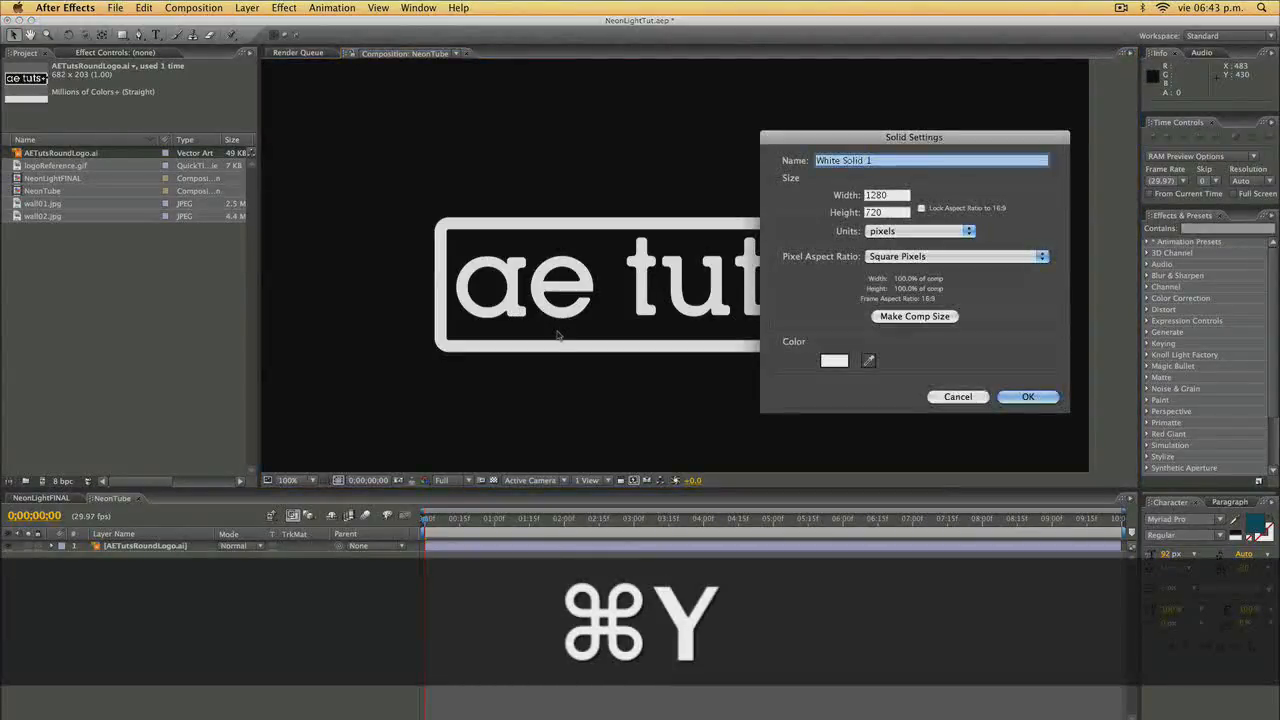
pyautogui.write('T')
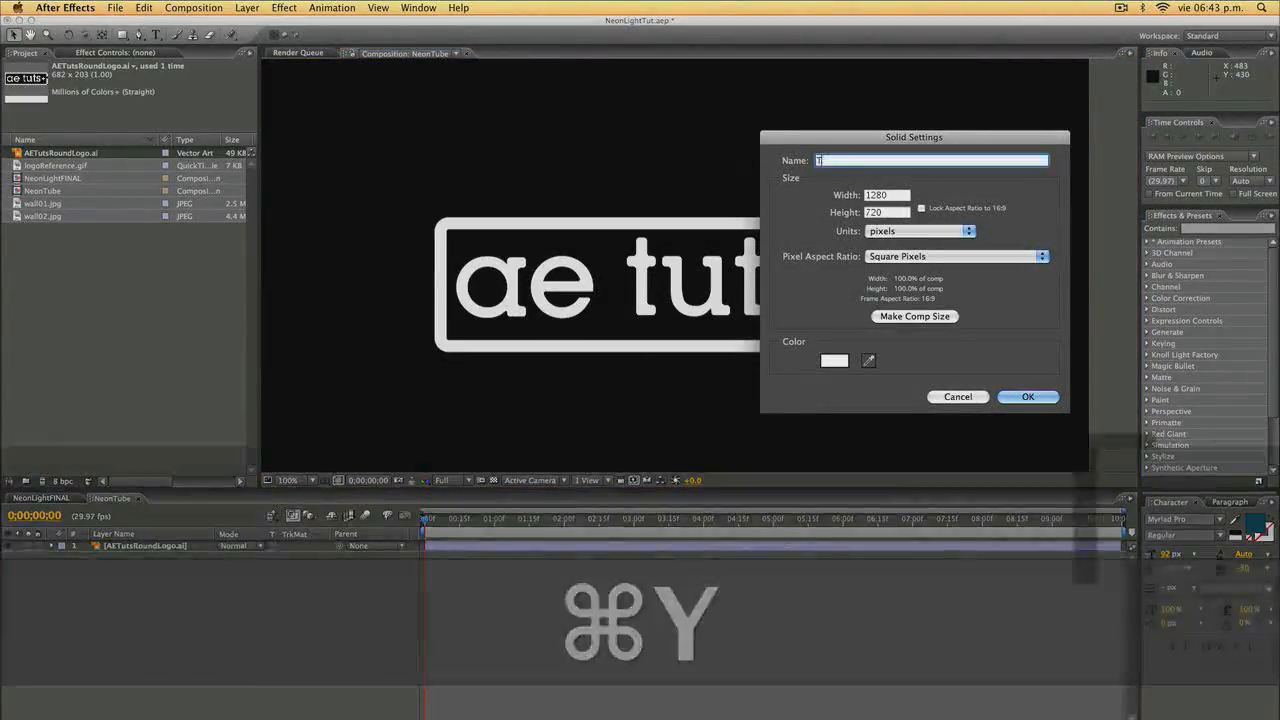
pyautogui.write('ubeConnections')
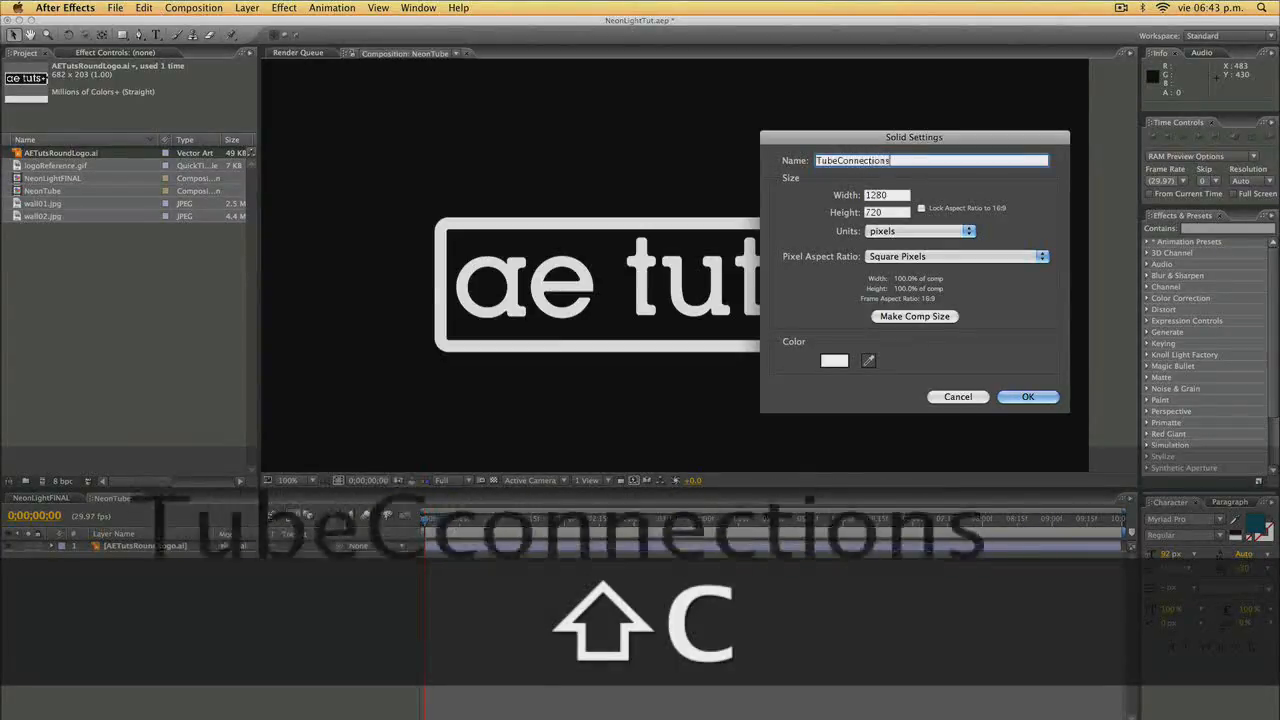
pyautogui.click(868, 360)
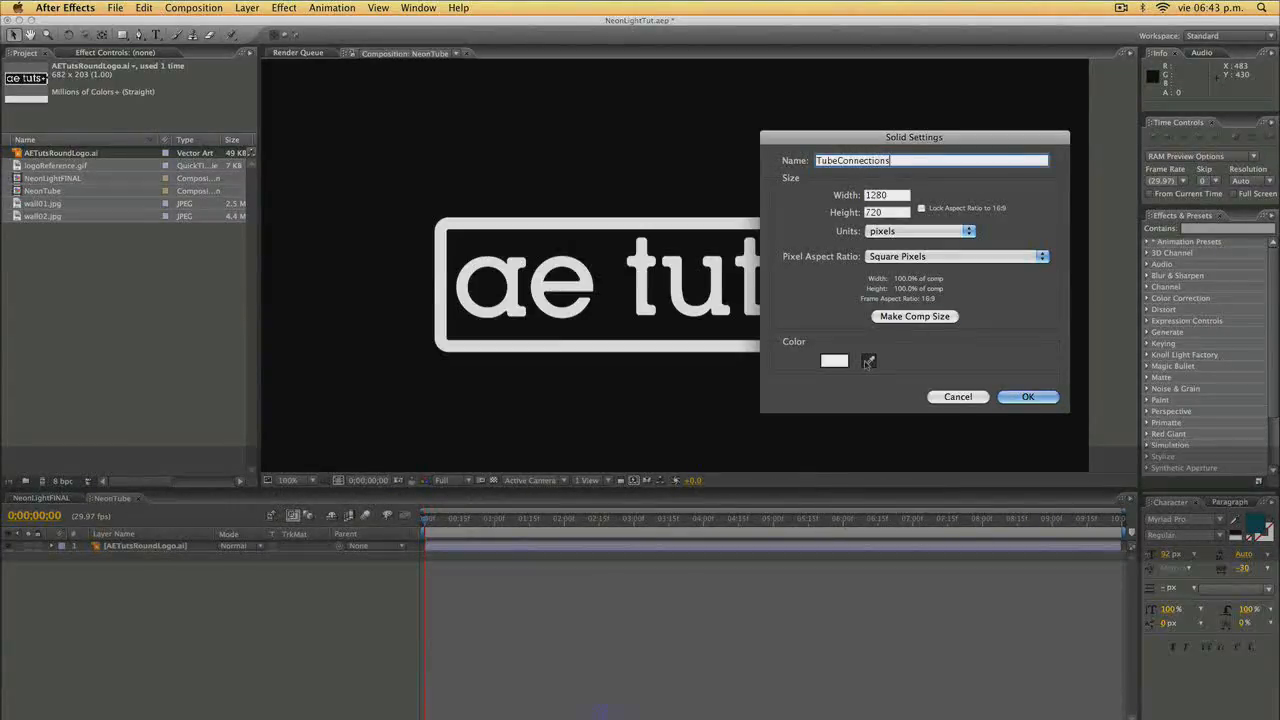
pyautogui.click(1020, 397)
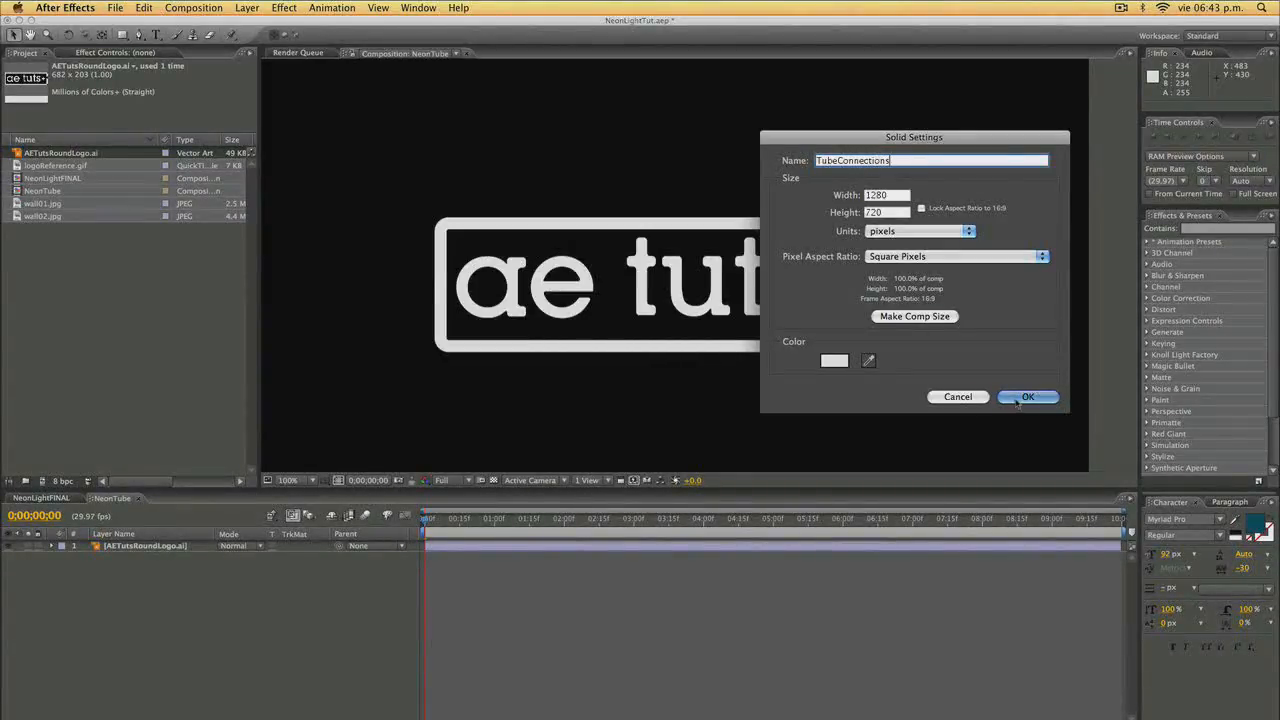
# Hide the TubeConnections solid and draw a rounded-rectangle mask on it that joins the "a" and "e" along the baseline.
pyautogui.click(9, 546)
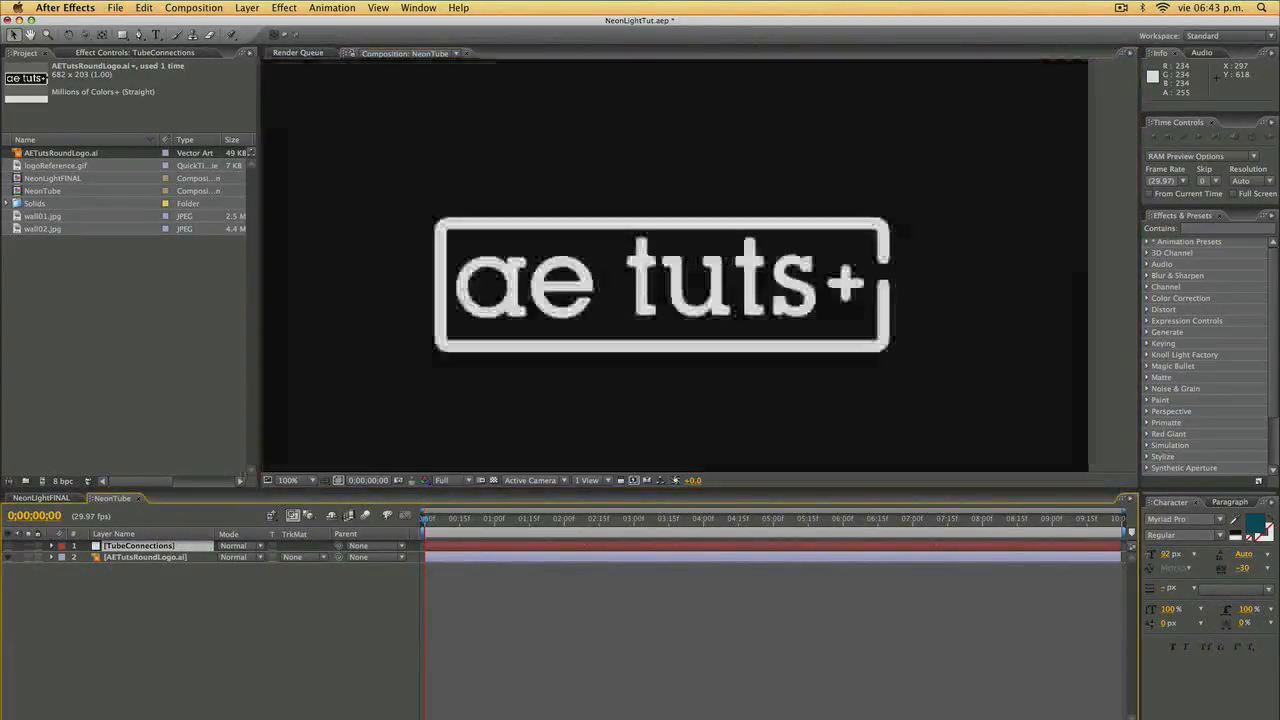
pyautogui.moveTo(122, 35); pyautogui.dragTo(231, 56)
pyautogui.scroll(3, 444, 283)
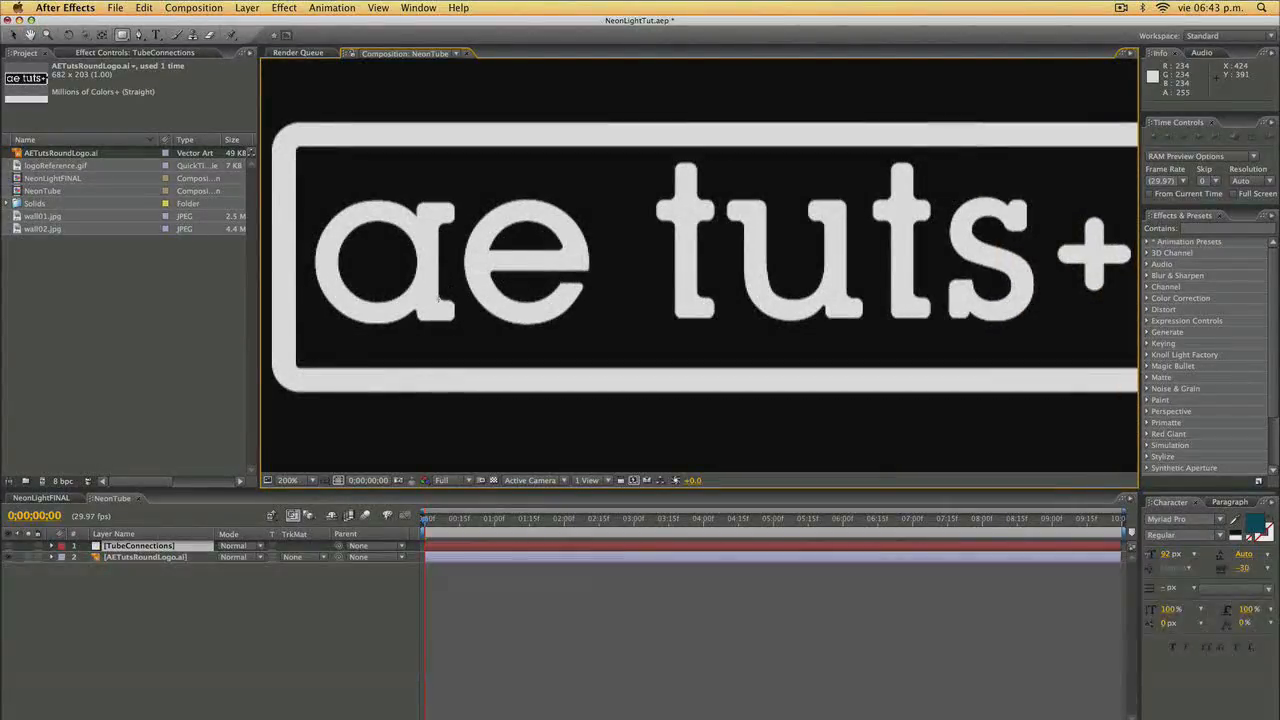
pyautogui.moveTo(443, 298); pyautogui.dragTo(512, 319)
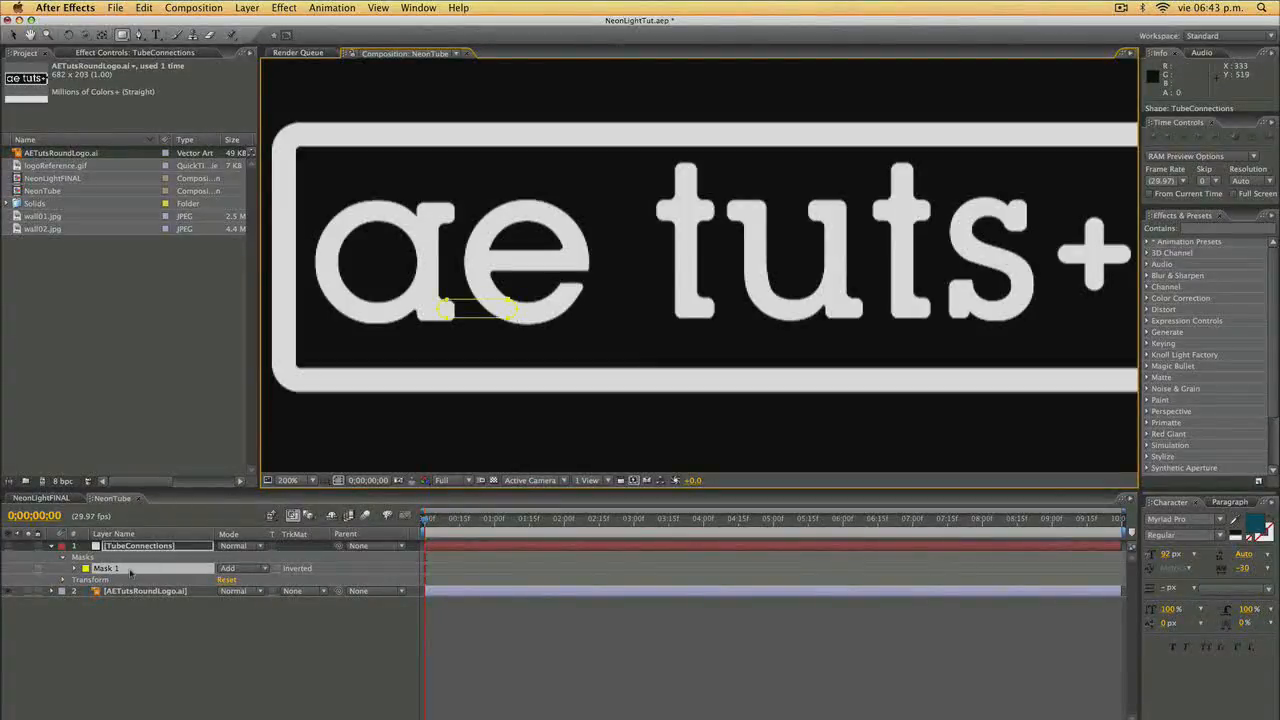
pyautogui.press('v')
pyautogui.press('Down')
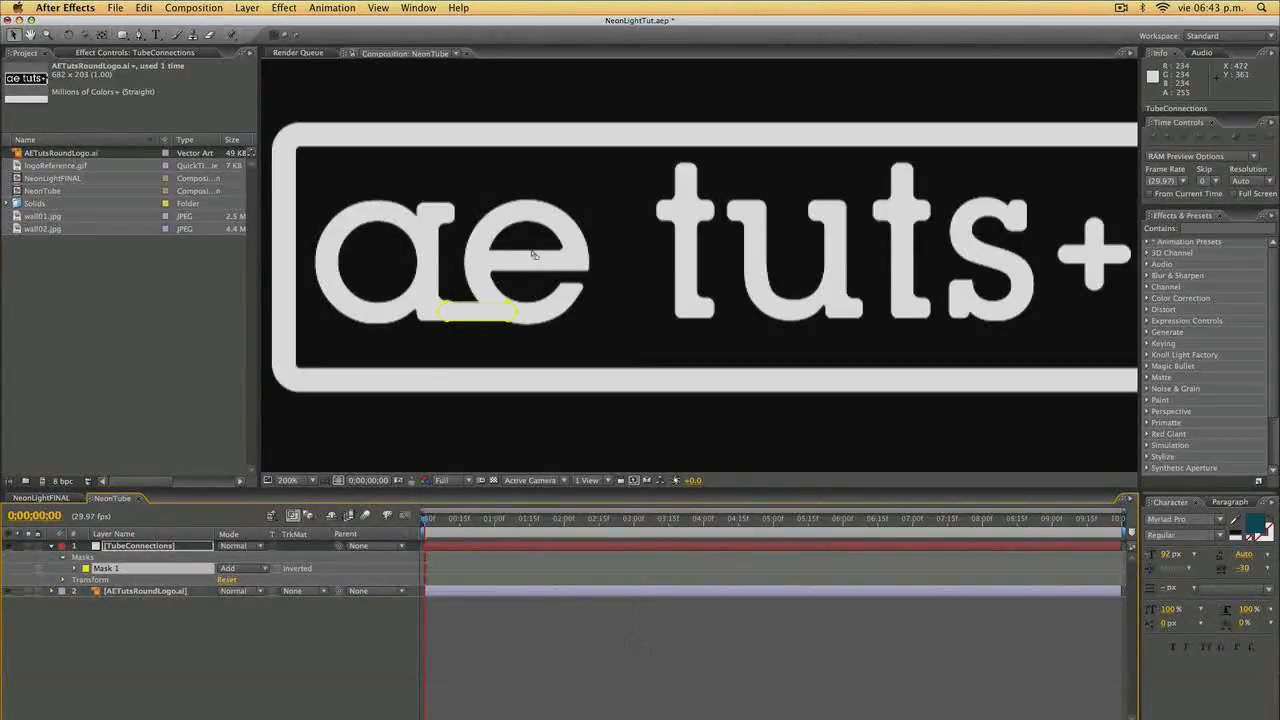
pyautogui.click(634, 220)
pyautogui.click(630, 228)
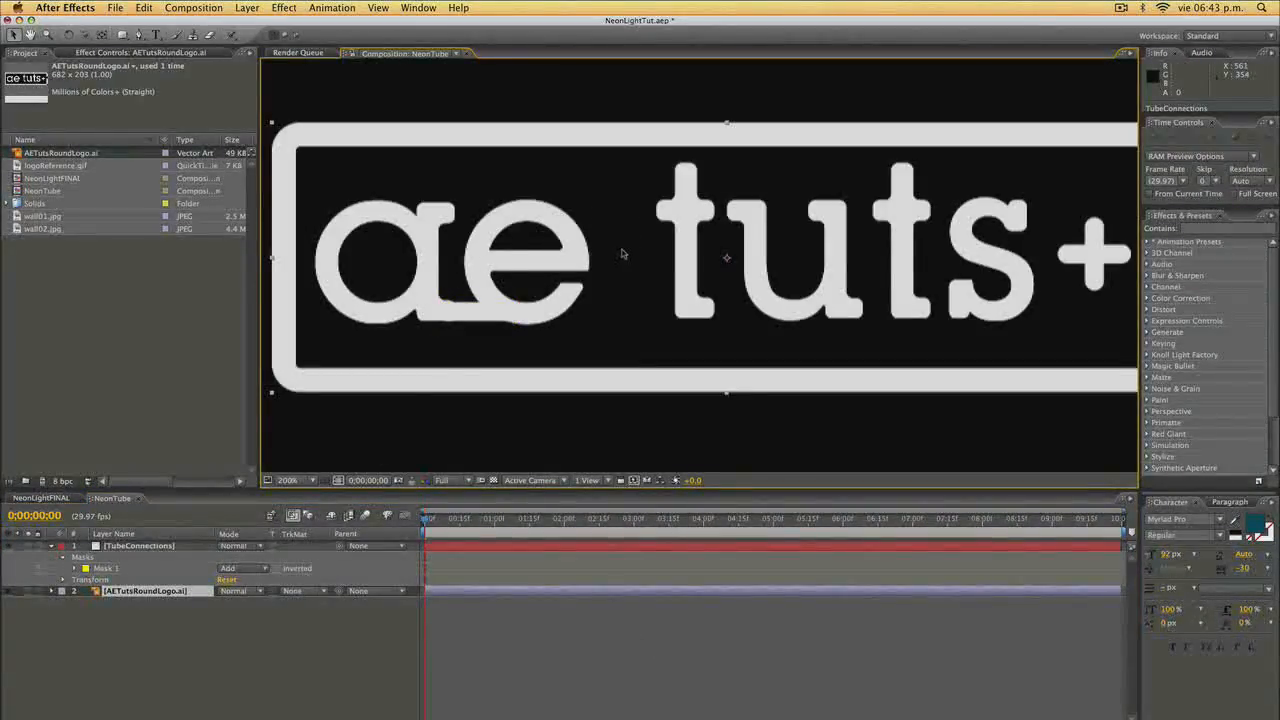
# Duplicate Mask 1 and position the copy so it joins the first "t" crossbar to the top of the "u".
pyautogui.click(122, 567)
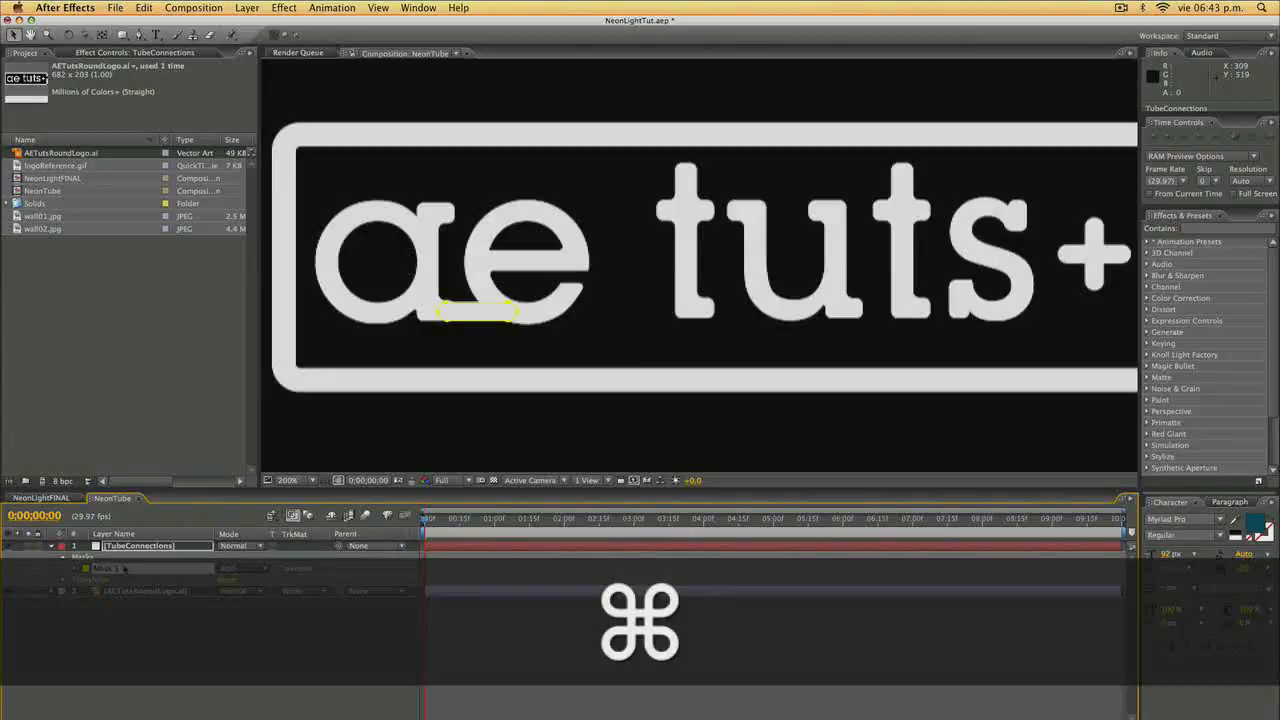
pyautogui.press('super+d')
pyautogui.hotkey('shift', 'Right')
pyautogui.hotkey('shift', 'Right')
pyautogui.hotkey('shift', 'Right')
pyautogui.hotkey('shift', 'Right')
pyautogui.hotkey('shift', 'Right')
pyautogui.hotkey('shift', 'Right')
pyautogui.hotkey('shift', 'Right')
pyautogui.hotkey('shift', 'Right')
pyautogui.hotkey('shift', 'Right')
pyautogui.hotkey('shift', 'Right')
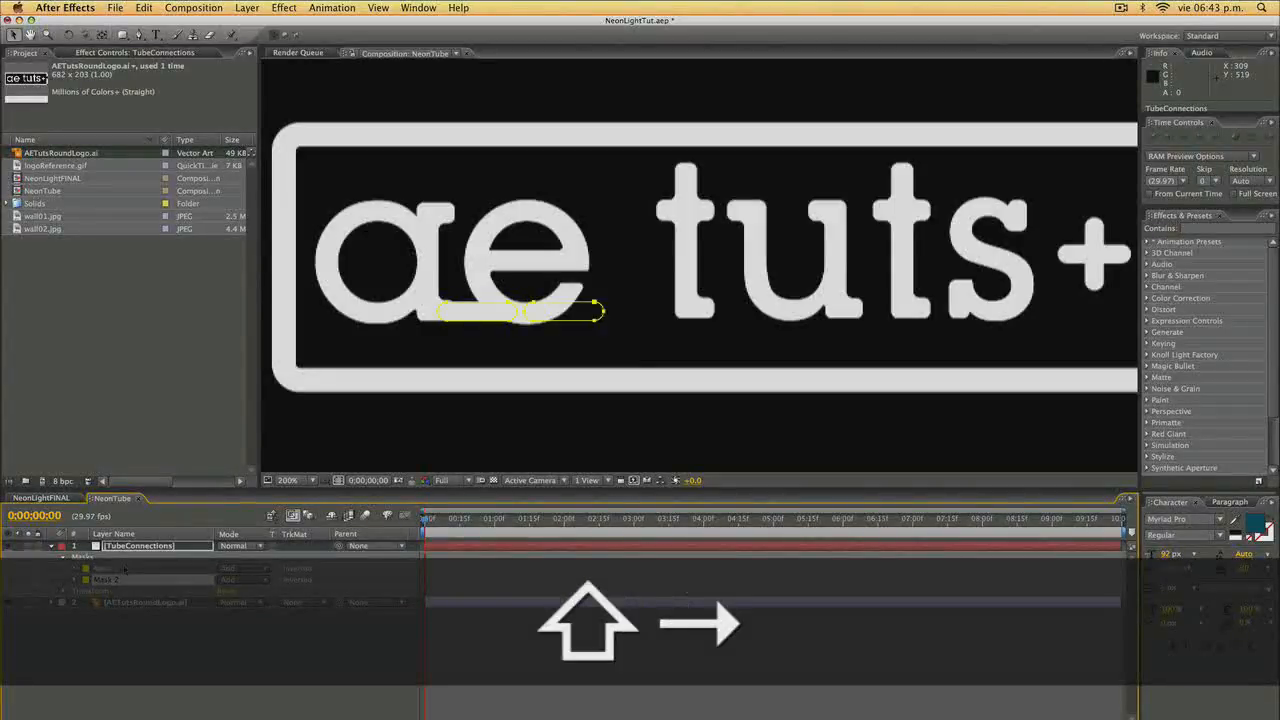
pyautogui.hotkey('shift', 'Up')
pyautogui.hotkey('shift', 'Up')
pyautogui.hotkey('shift', 'Up')
pyautogui.hotkey('shift', 'Up')
pyautogui.hotkey('shift', 'Up')
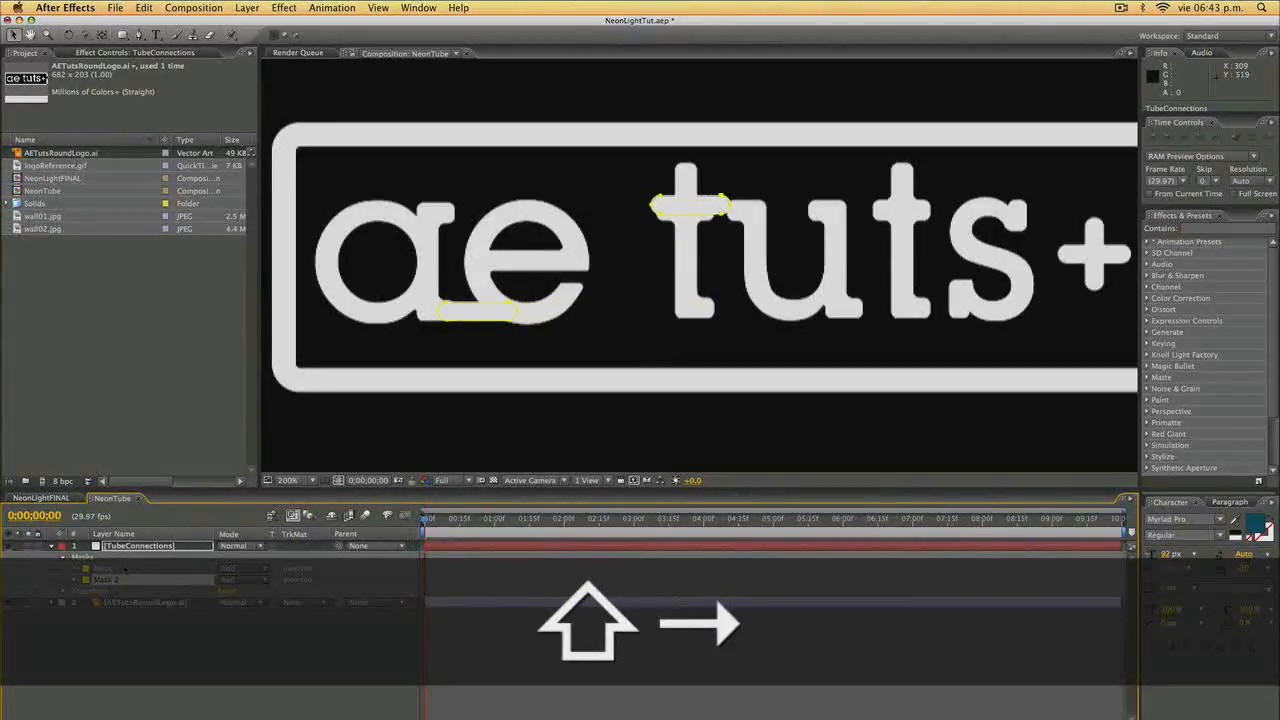
pyautogui.hotkey('shift', 'Right')
pyautogui.hotkey('shift', 'Down')
pyautogui.press('Right')
pyautogui.press('Right')
pyautogui.press('Right')
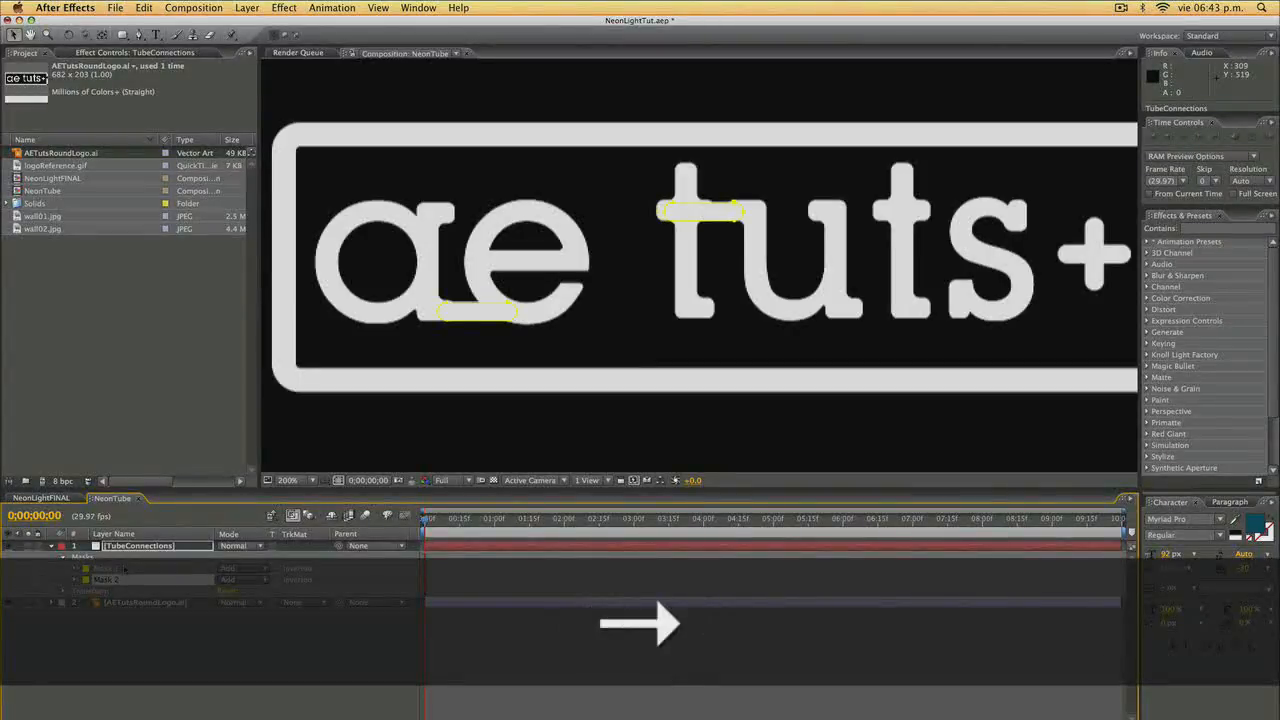
pyautogui.press('Up')
pyautogui.press('Down')
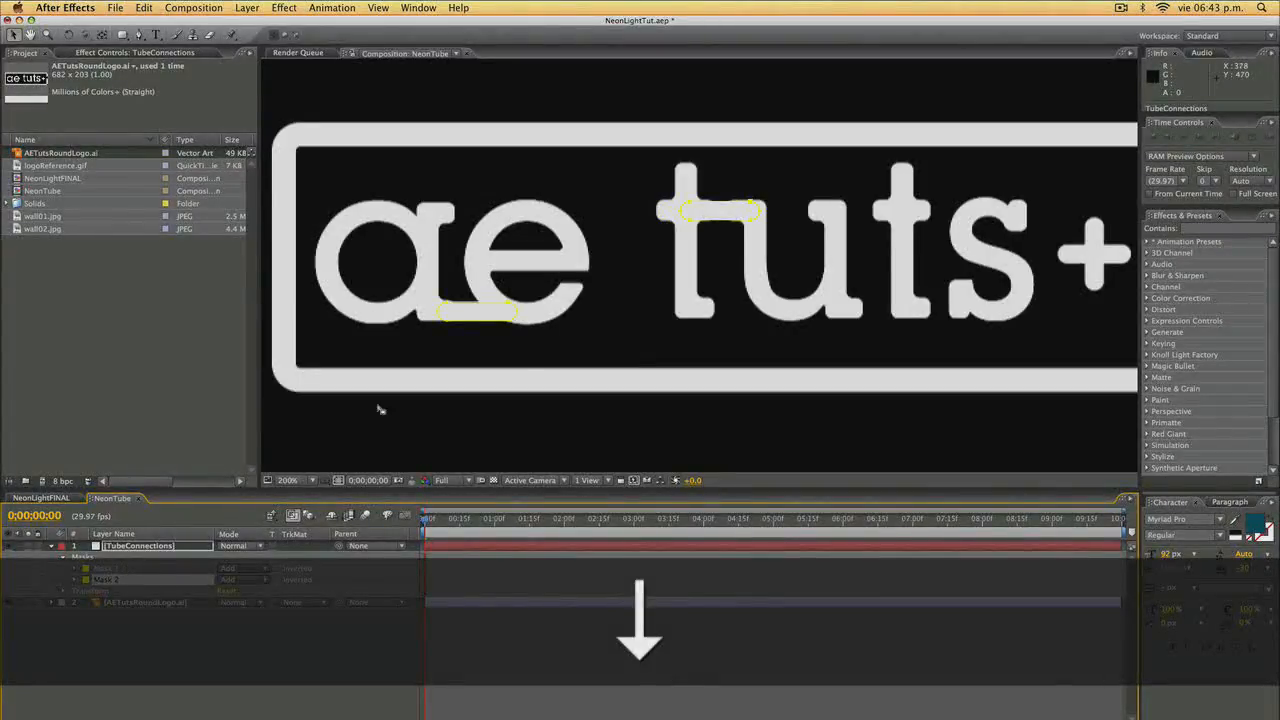
# Duplicate Mask 2 and position the copy so it joins the "u" and the second "t" along the baseline.
pyautogui.hscroll(5, 600, 285)
pyautogui.press('super+d')
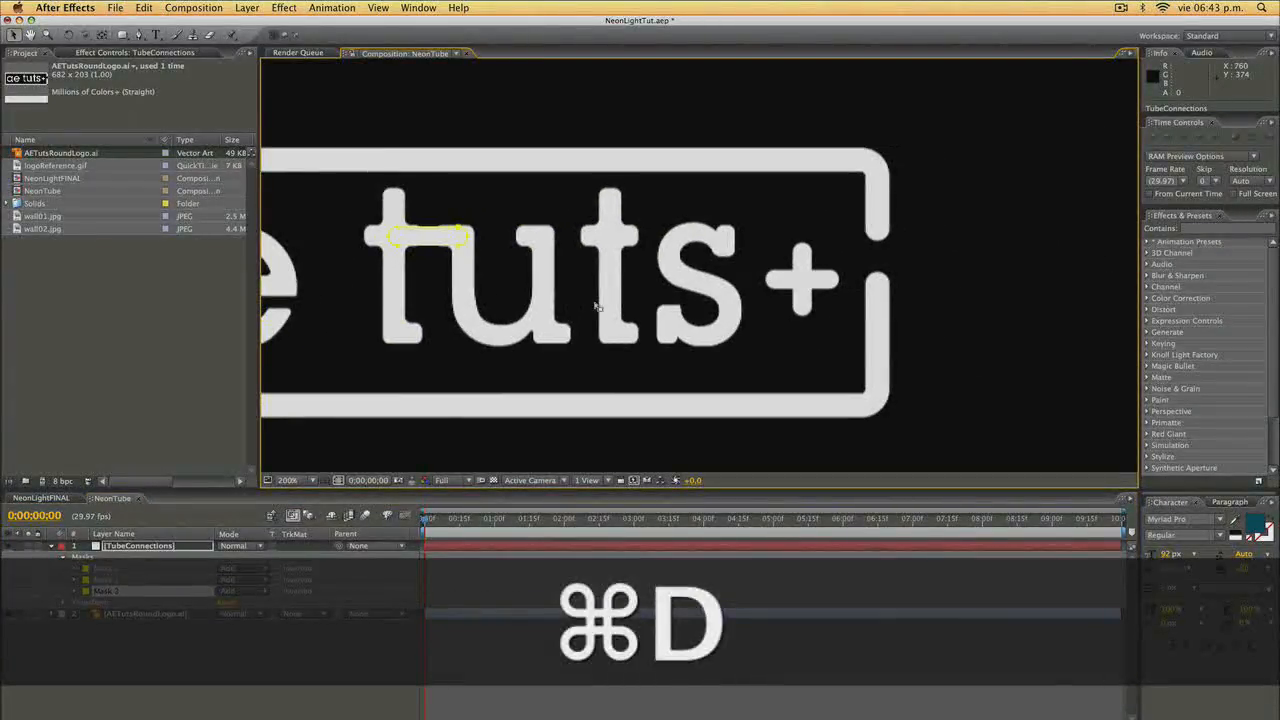
pyautogui.hotkey('shift', 'Right')
pyautogui.hotkey('shift', 'Right')
pyautogui.hotkey('shift', 'Right')
pyautogui.hotkey('shift', 'Right')
pyautogui.hotkey('shift', 'Right')
pyautogui.hotkey('shift', 'Right')
pyautogui.hotkey('shift', 'Right')
pyautogui.hotkey('shift', 'Right')
pyautogui.hotkey('shift', 'Down')
pyautogui.hotkey('shift', 'Down')
pyautogui.hotkey('shift', 'Down')
pyautogui.hotkey('shift', 'Down')
pyautogui.hotkey('shift', 'Down')
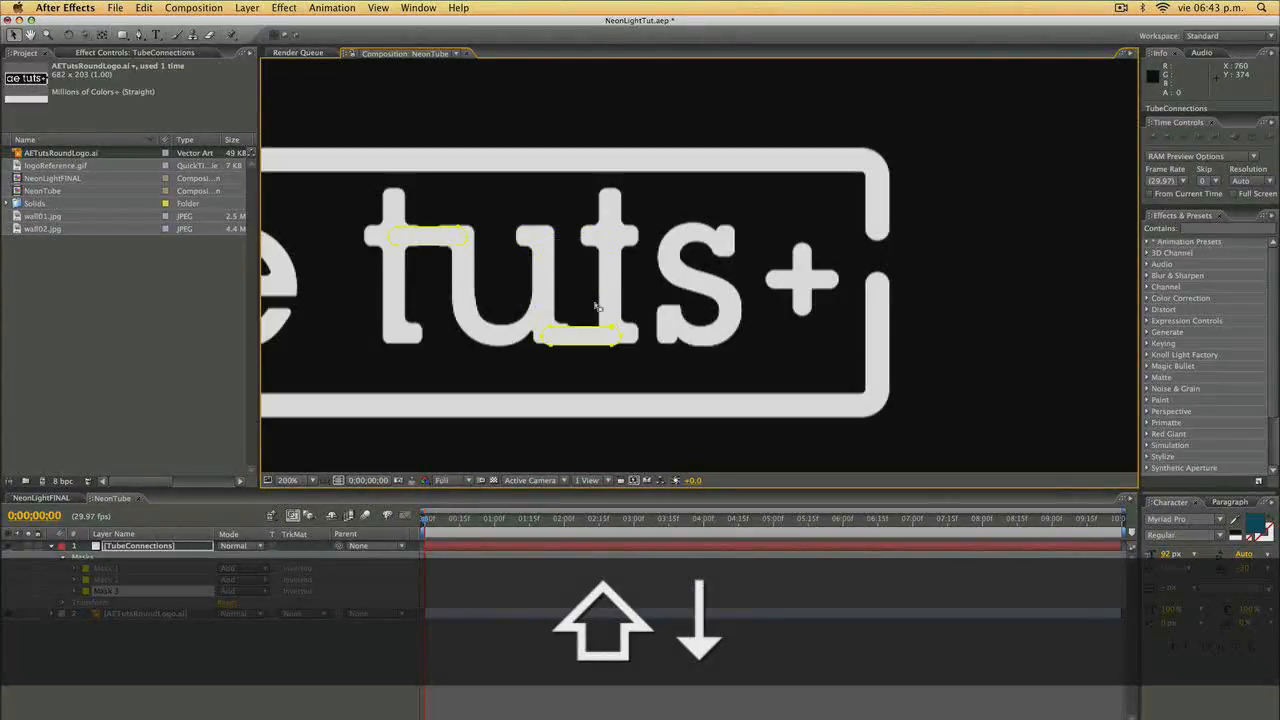
pyautogui.press('Up')
pyautogui.press('Right')
pyautogui.press('Down')
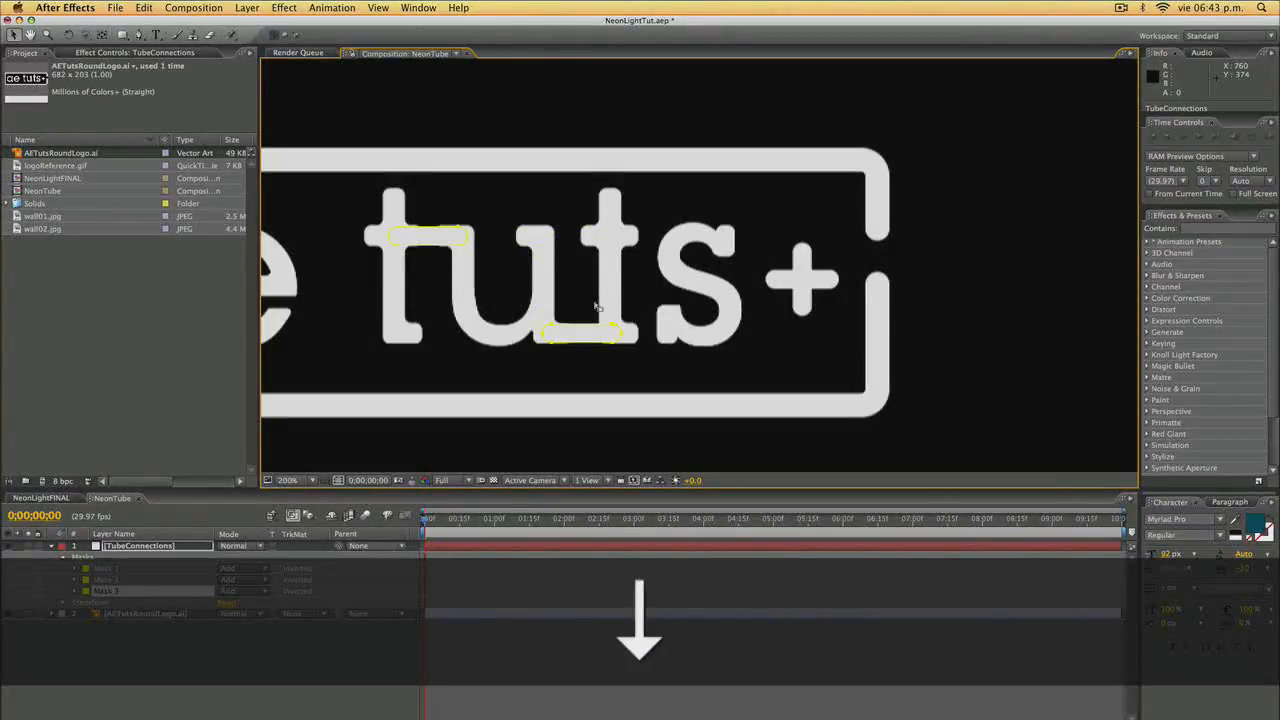
# Duplicate Mask 3 and position the copy so it joins the second "t" crossbar to the top of the "s".
pyautogui.press('super+d')
pyautogui.hotkey('shift', 'Right')
pyautogui.hotkey('shift', 'Right')
pyautogui.hotkey('shift', 'Right')
pyautogui.hotkey('shift', 'Right')
pyautogui.hotkey('shift', 'Right')
pyautogui.hotkey('shift', 'Right')
pyautogui.hotkey('shift', 'Right')
pyautogui.hotkey('shift', 'Up')
pyautogui.hotkey('shift', 'Up')
pyautogui.hotkey('shift', 'Up')
pyautogui.hotkey('shift', 'Up')
pyautogui.hotkey('shift', 'Up')
pyautogui.hotkey('shift', 'Up')
pyautogui.hotkey('shift', 'Up')
pyautogui.hotkey('shift', 'Up')
pyautogui.hotkey('shift', 'Up')
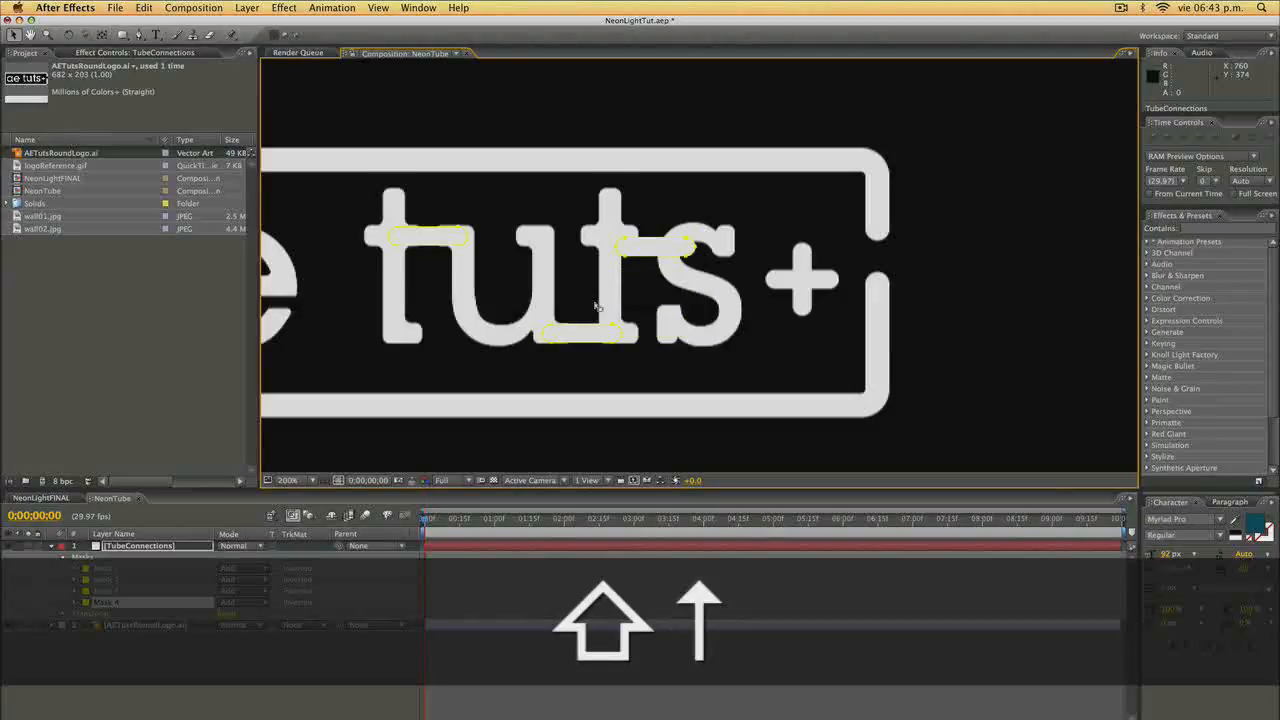
pyautogui.hotkey('shift', 'Up')
pyautogui.press('Left')
pyautogui.press('Left')
pyautogui.press('Left')
pyautogui.press('Left')
pyautogui.press('Left')
pyautogui.press('Down')
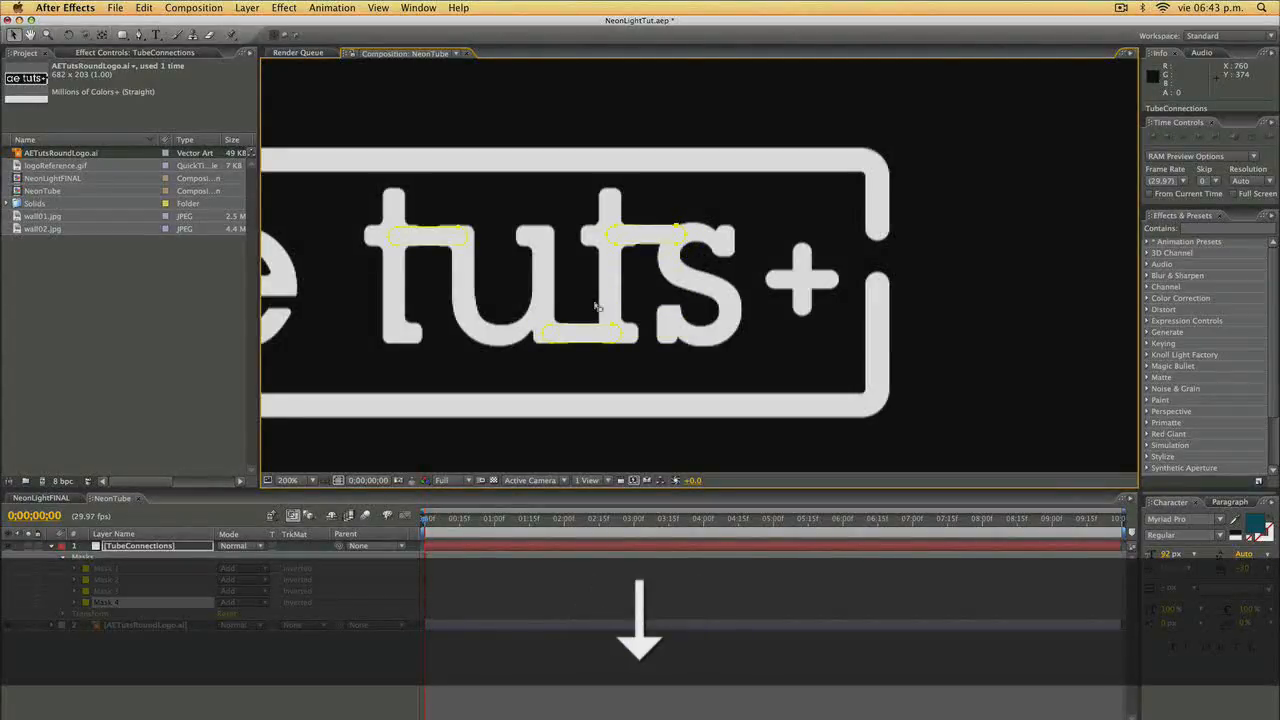
pyautogui.press('Down')
pyautogui.press('Down')
pyautogui.press('Up')
pyautogui.press('Up')
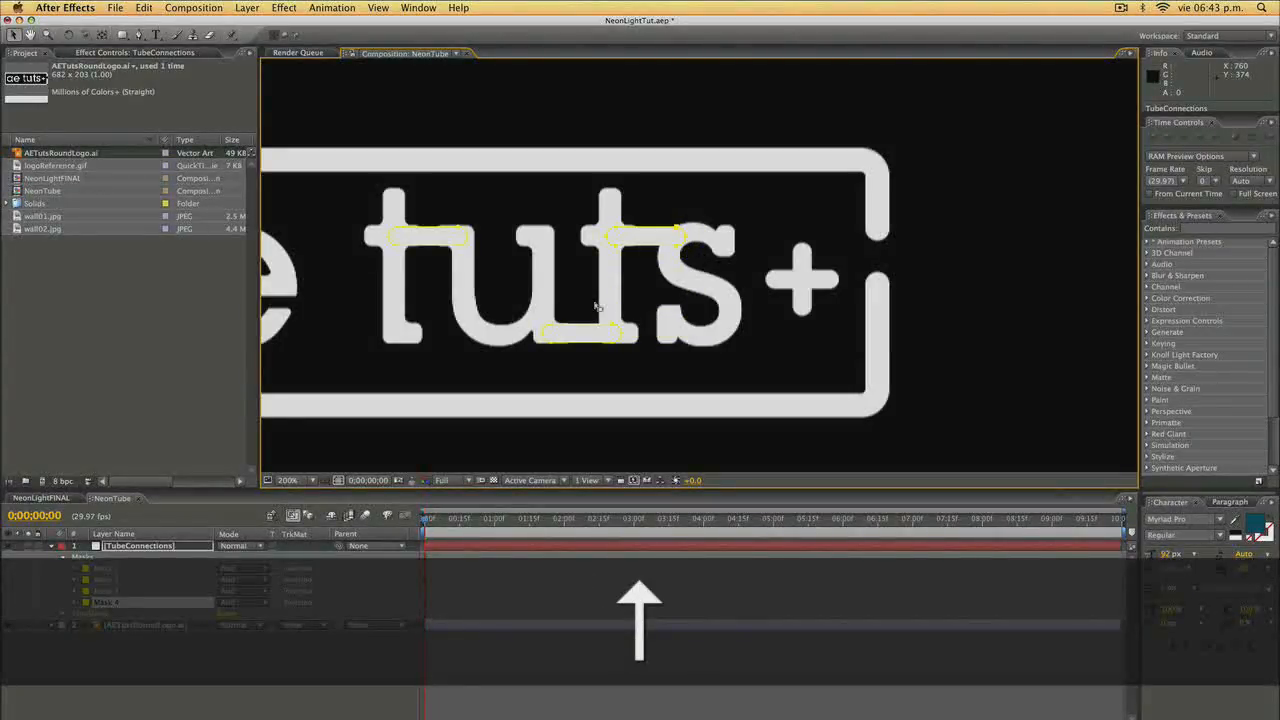
# Duplicate Mask 4 and position the copy so it joins the middle of the "s" to the horizontal arm of the plus sign.
pyautogui.press('super+d')
pyautogui.hotkey('shift', 'Right')
pyautogui.hotkey('shift', 'Right')
pyautogui.hotkey('shift', 'Right')
pyautogui.hotkey('shift', 'Right')
pyautogui.hotkey('shift', 'Right')
pyautogui.hotkey('shift', 'Down')
pyautogui.hotkey('shift', 'Down')
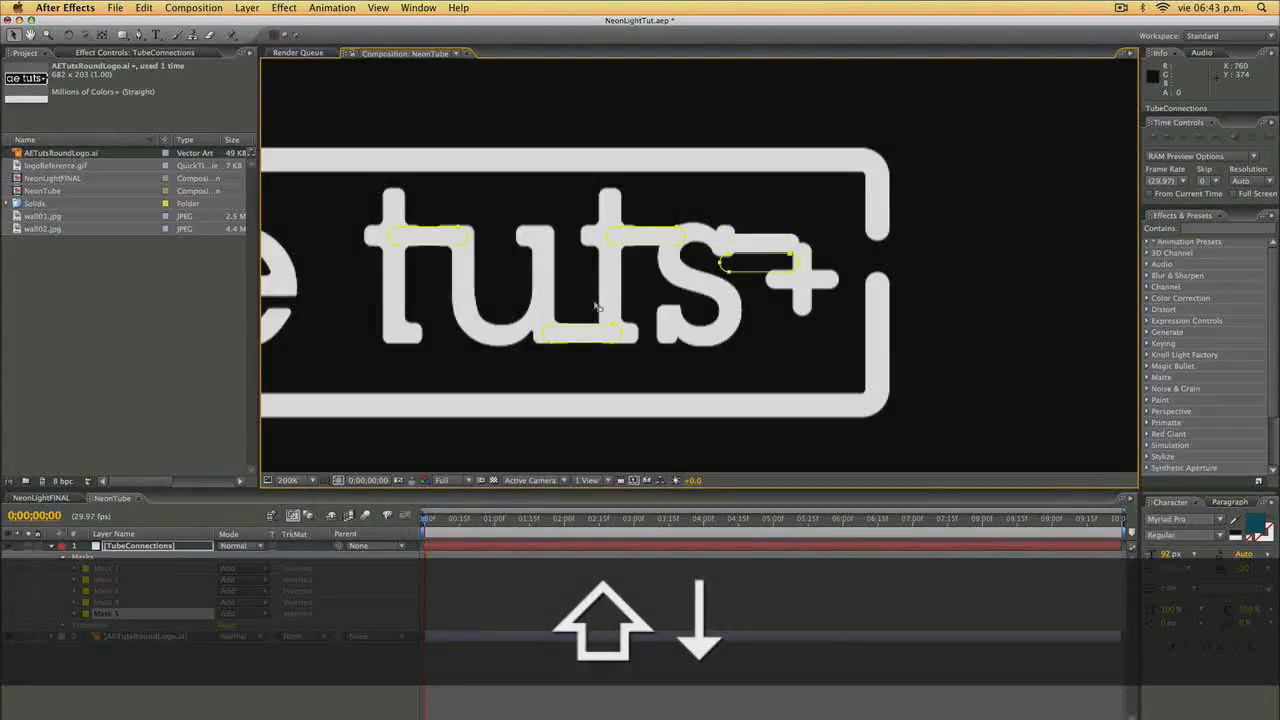
pyautogui.hotkey('shift', 'Down')
pyautogui.hotkey('shift', 'Left')
pyautogui.press('Left')
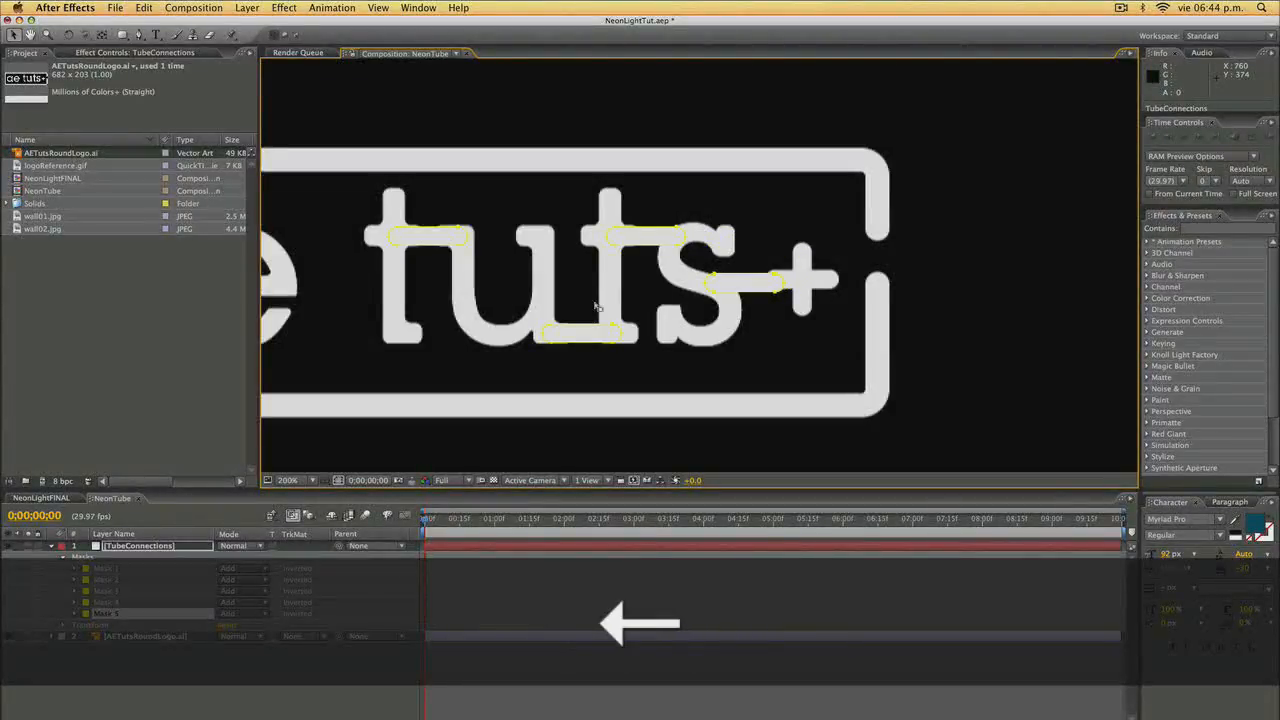
pyautogui.press('Up')
pyautogui.press('Up')
pyautogui.press('Up')
pyautogui.press('Up')
pyautogui.press('Down')
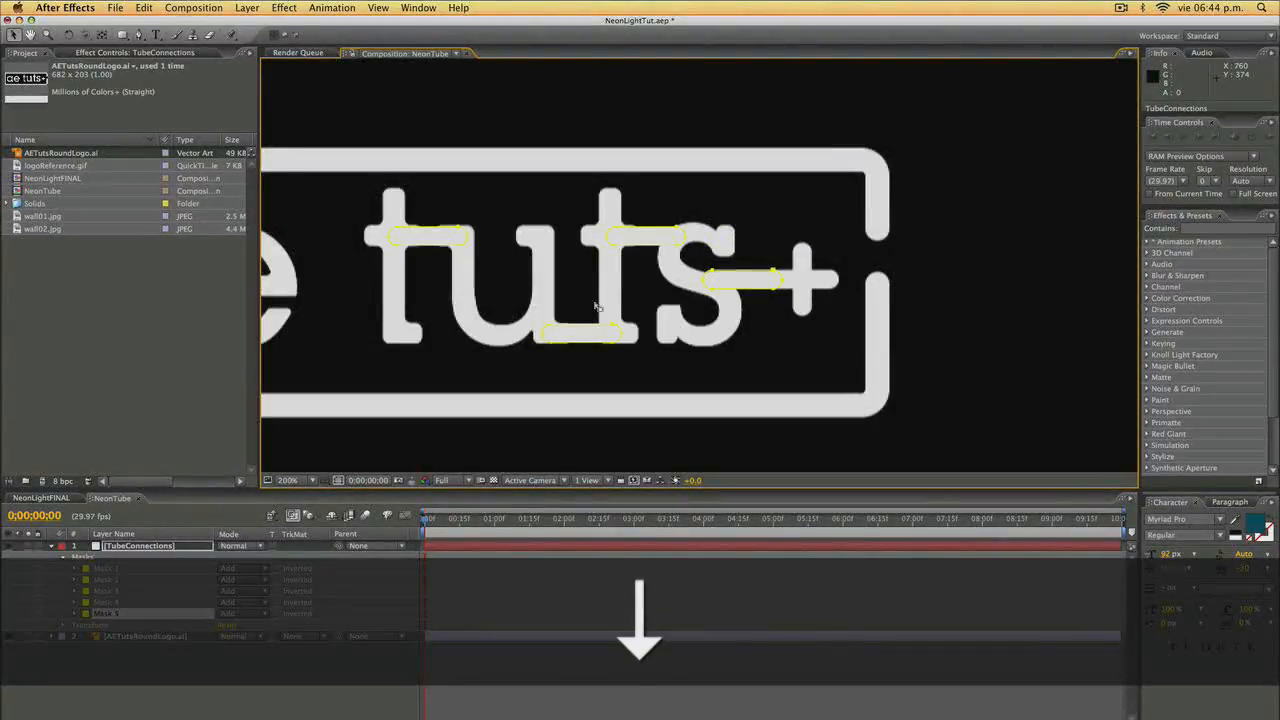
# Duplicate Mask 5 and position the copy so it joins the plus sign to the frame's right side at the gap.
pyautogui.press('super+d')
pyautogui.hotkey('shift', 'Right')
pyautogui.hotkey('shift', 'Right')
pyautogui.hotkey('shift', 'Right')
pyautogui.hotkey('shift', 'Right')
pyautogui.hotkey('shift', 'Right')
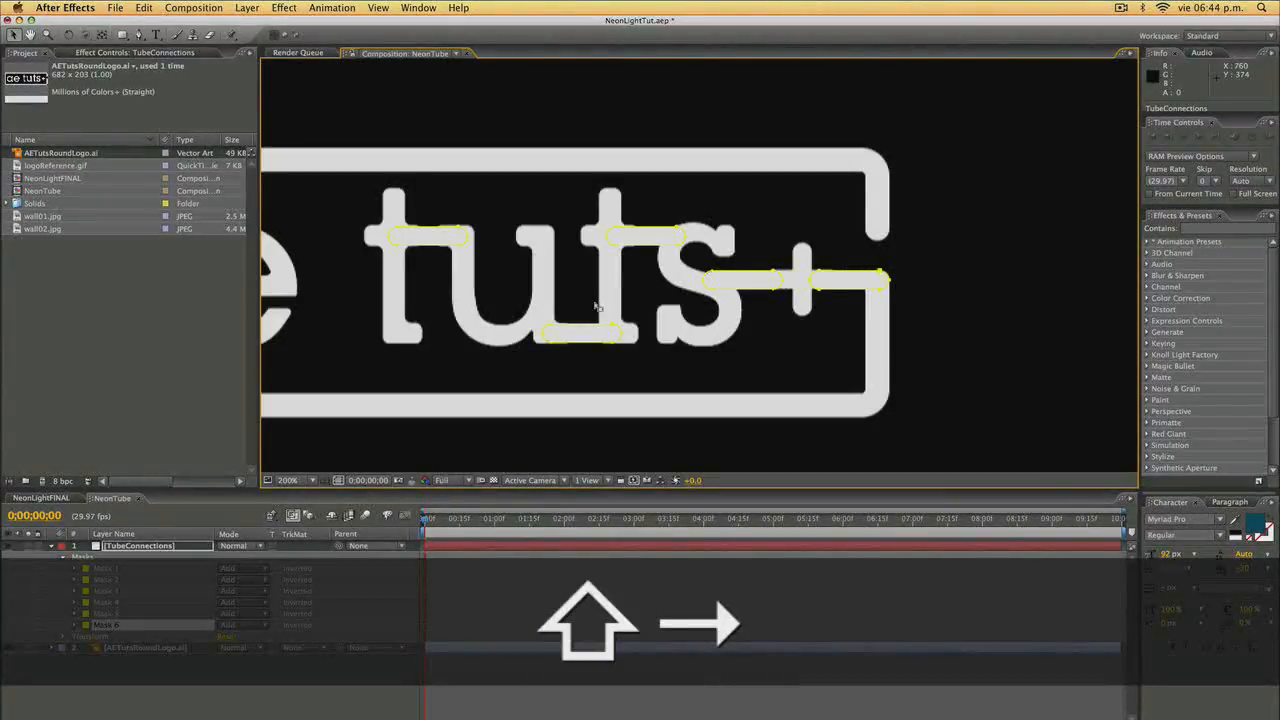
pyautogui.click(999, 274)
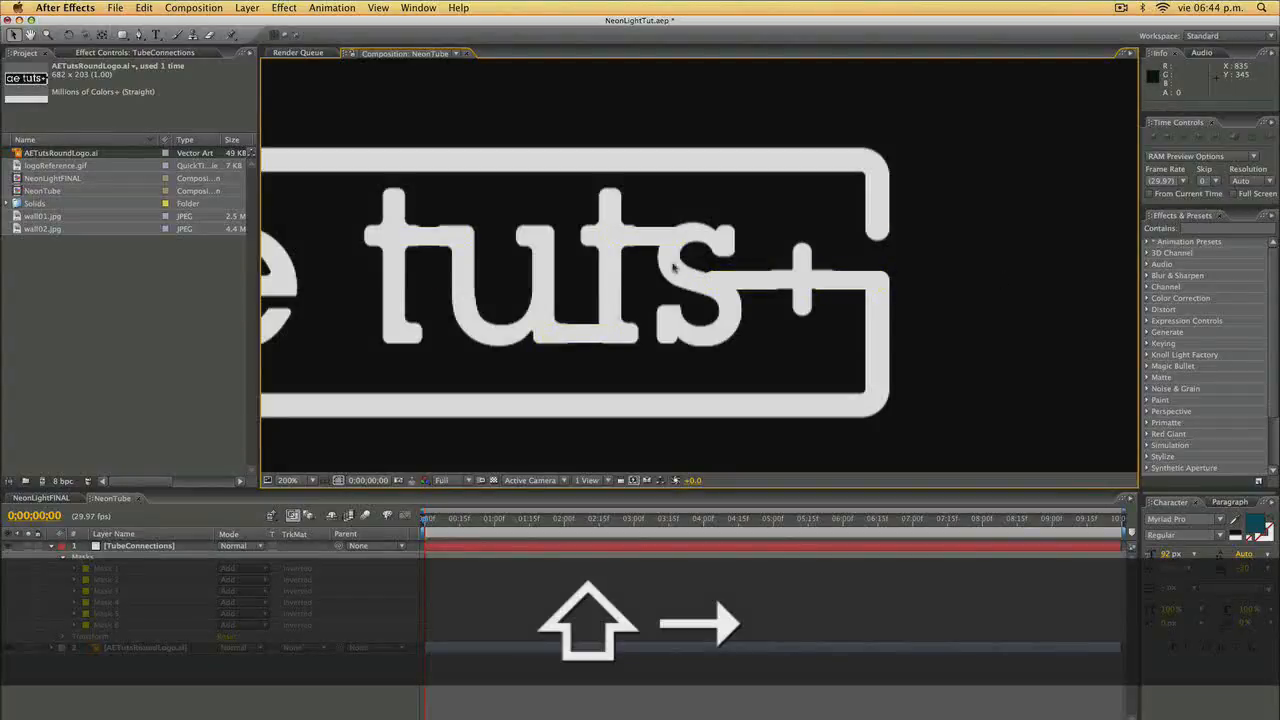
pyautogui.scroll(-1, 653, 264)
pyautogui.press('space')
pyautogui.moveTo(497, 242); pyautogui.dragTo(632, 268)
pyautogui.press('space')
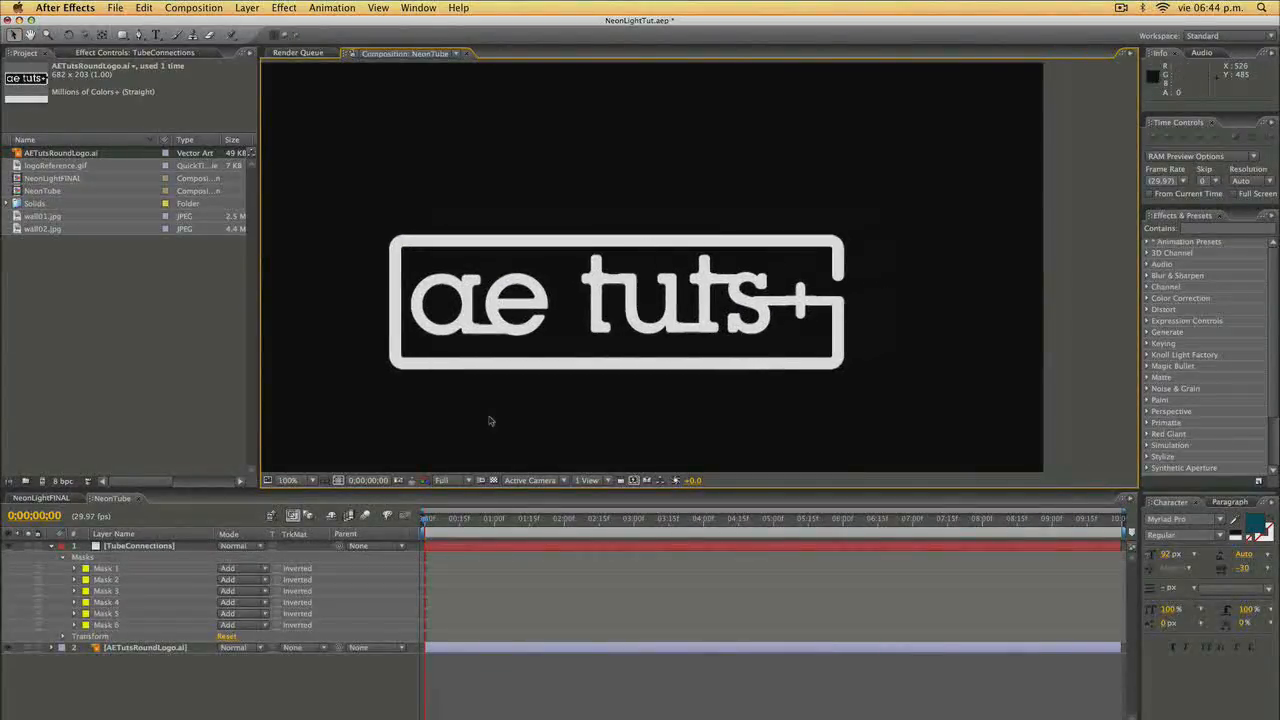
# Close the NeonTube composition, duplicate it in the project and rename the copy NeonColor.
pyautogui.click(138, 499)
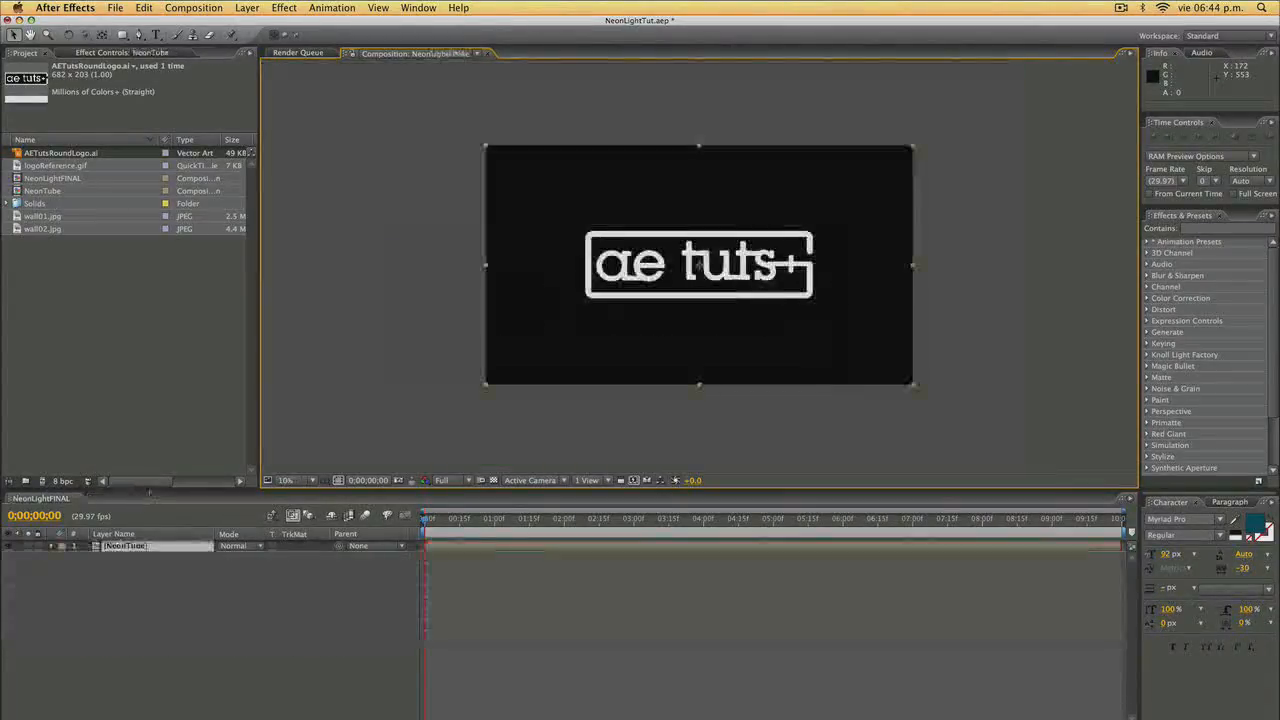
pyautogui.click(43, 191)
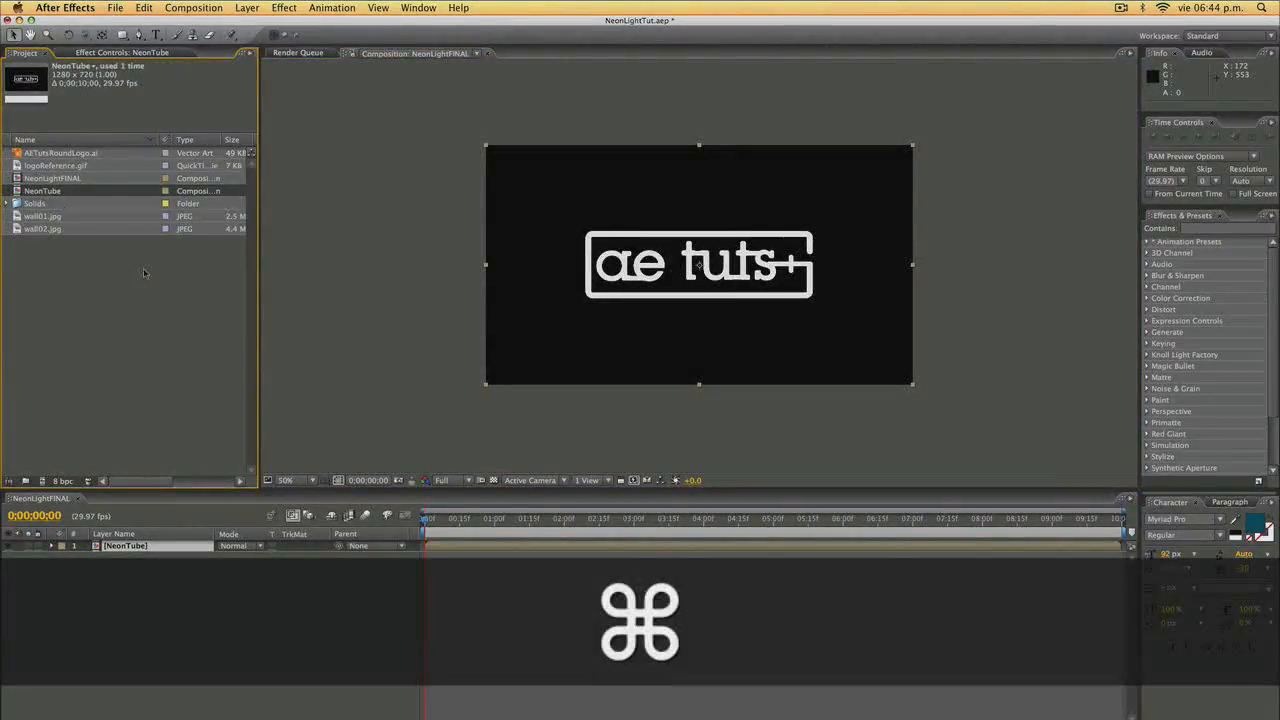
pyautogui.press('super+d')
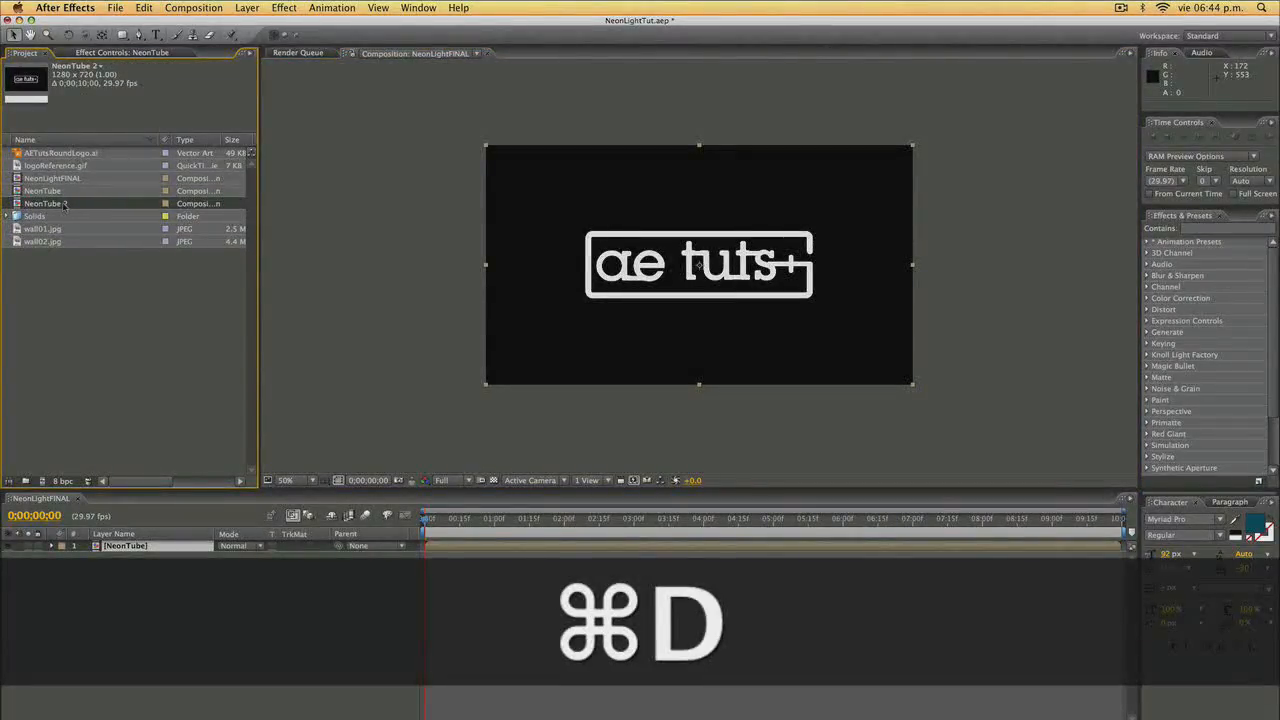
pyautogui.press('Return')
pyautogui.press('Right')
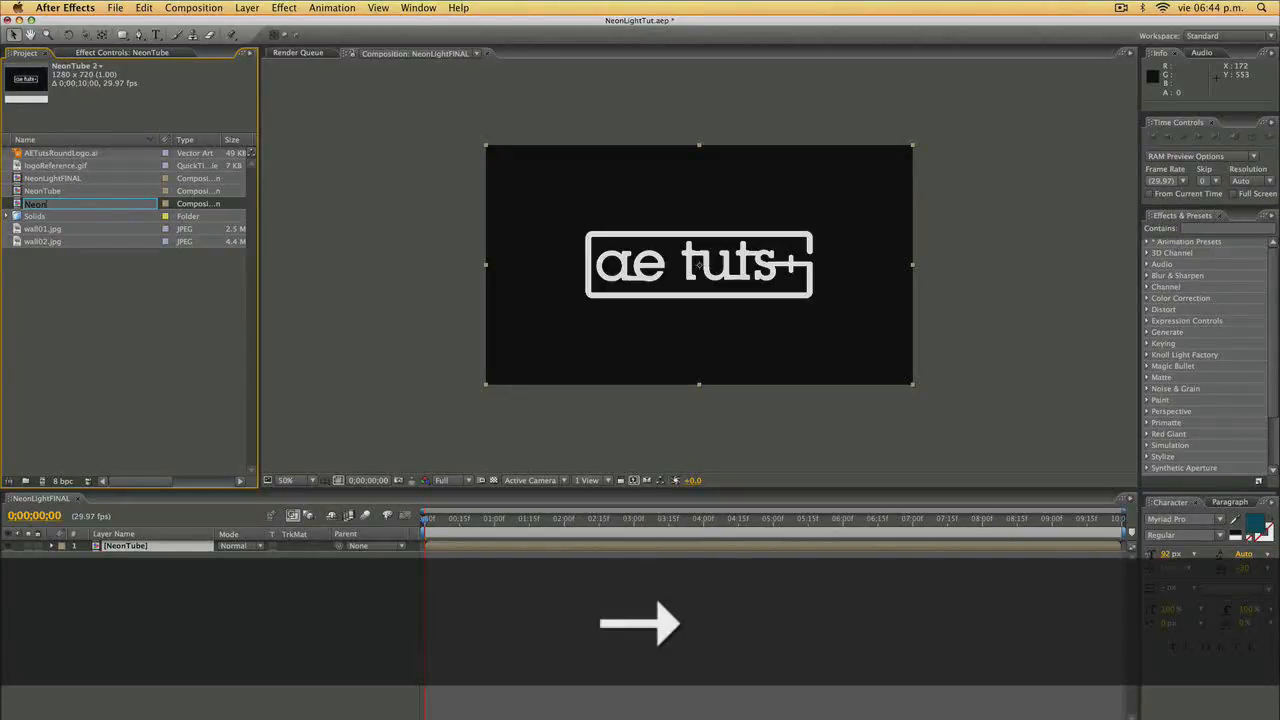
pyautogui.write('Color')
pyautogui.press('Return')
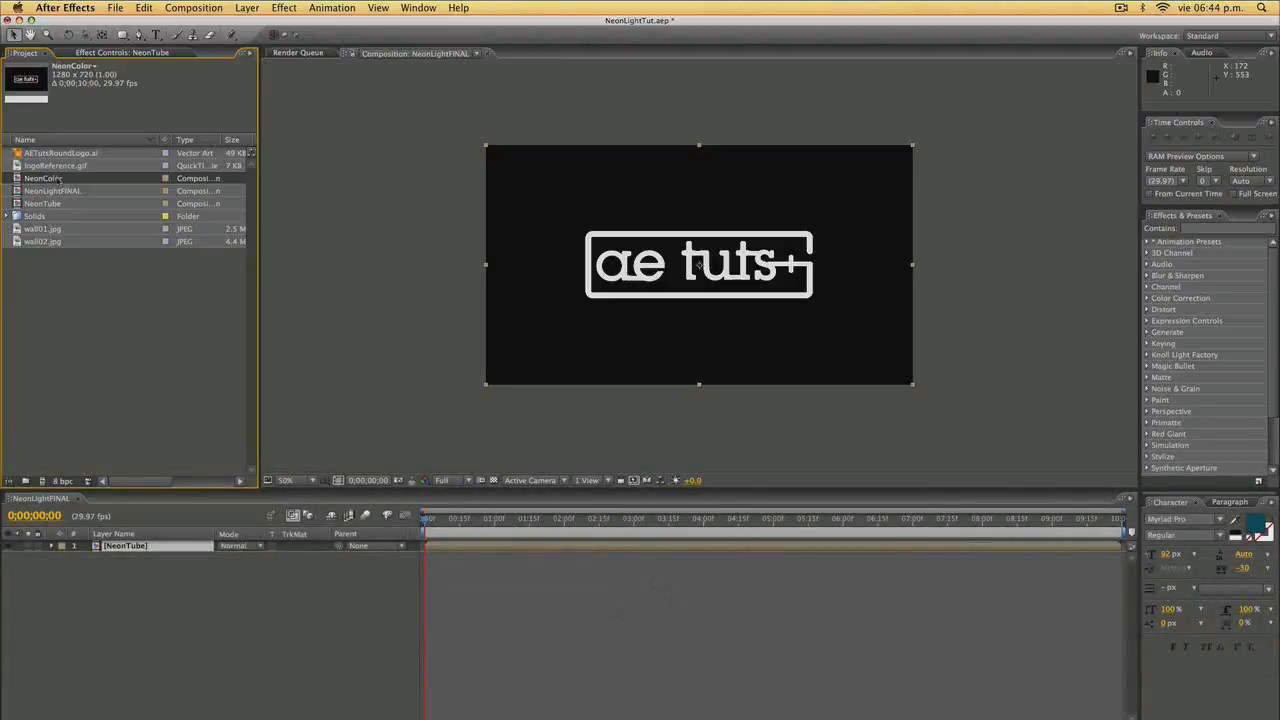
# Delete the TubeConnections layer from the NeonColor composition and close that composition.
pyautogui.doubleClick(50, 178)
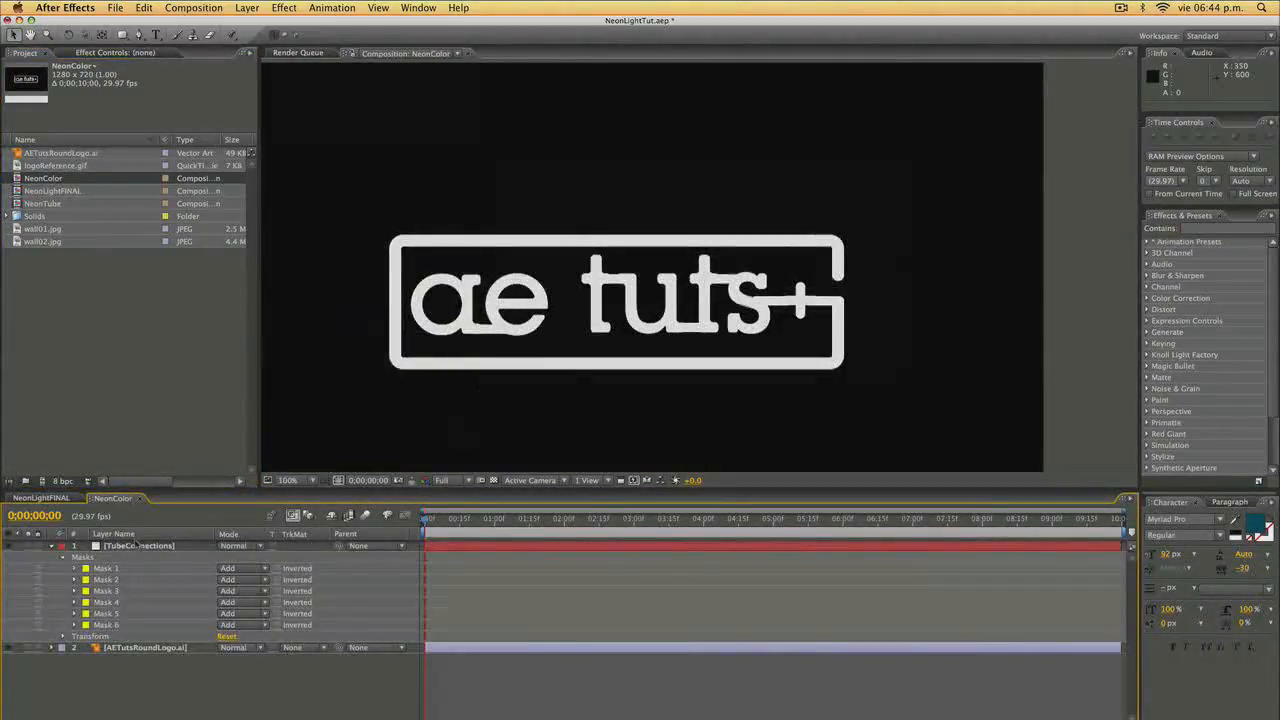
pyautogui.click(137, 545)
pyautogui.press('Delete')
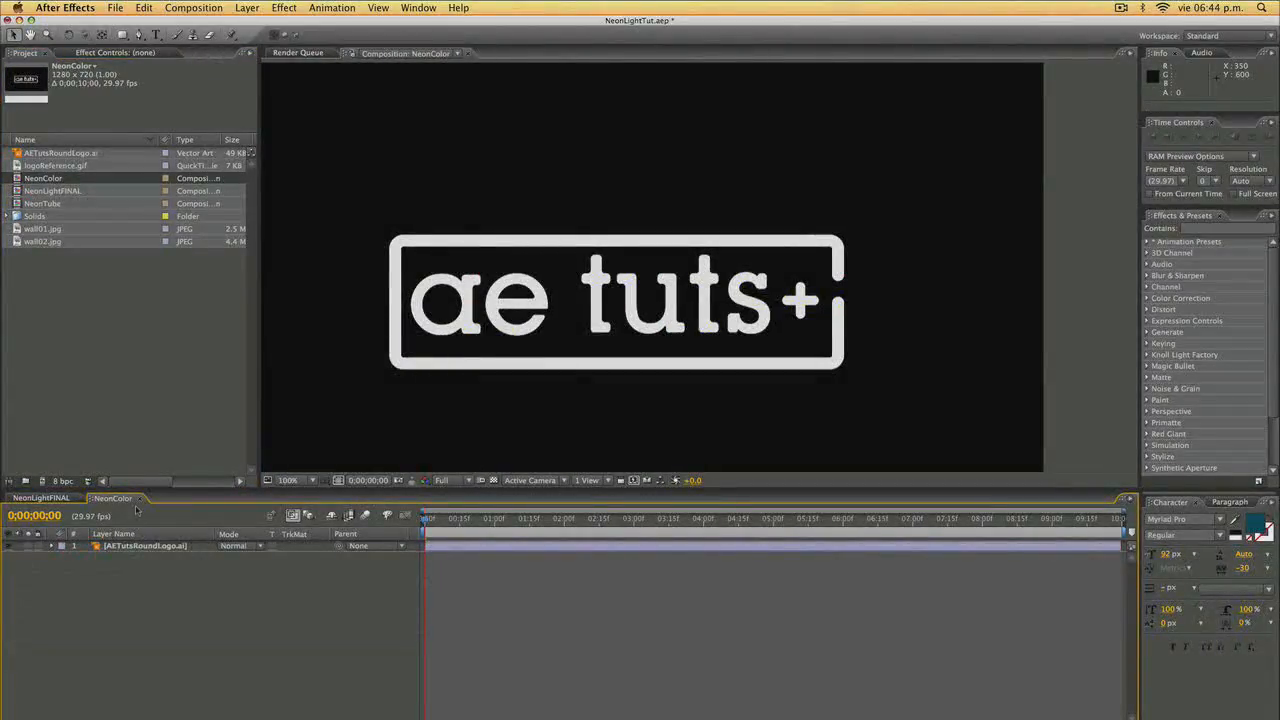
pyautogui.click(139, 498)
# Apply the CC Vector Blur effect to the NeonTube layer in NeonLightFINAL.
pyautogui.press('alt')
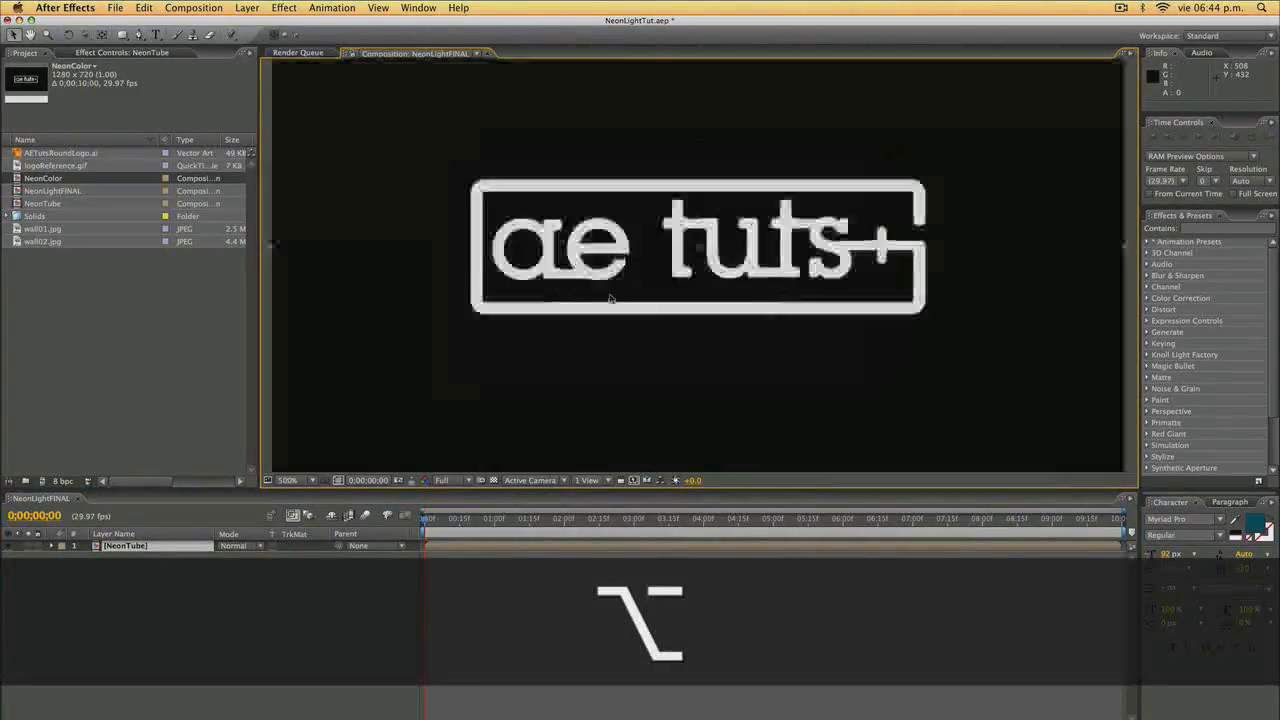
pyautogui.moveTo(719, 223); pyautogui.dragTo(671, 258)
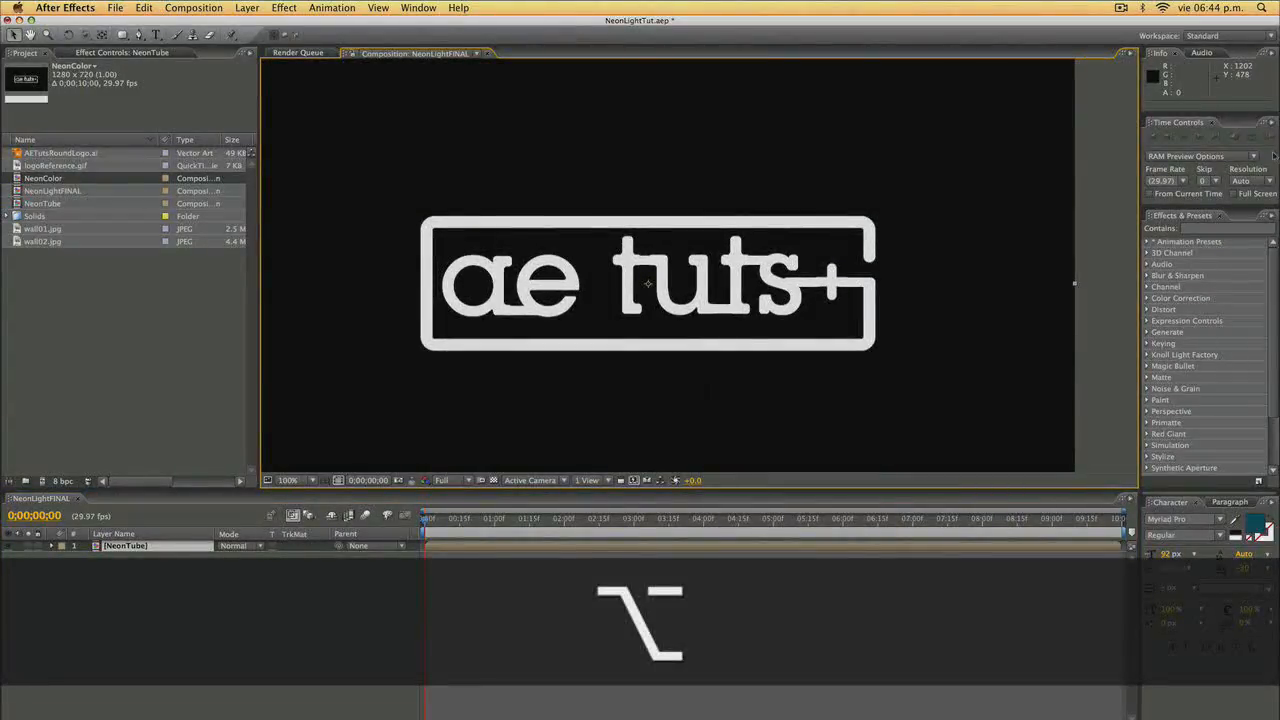
pyautogui.click(1194, 228)
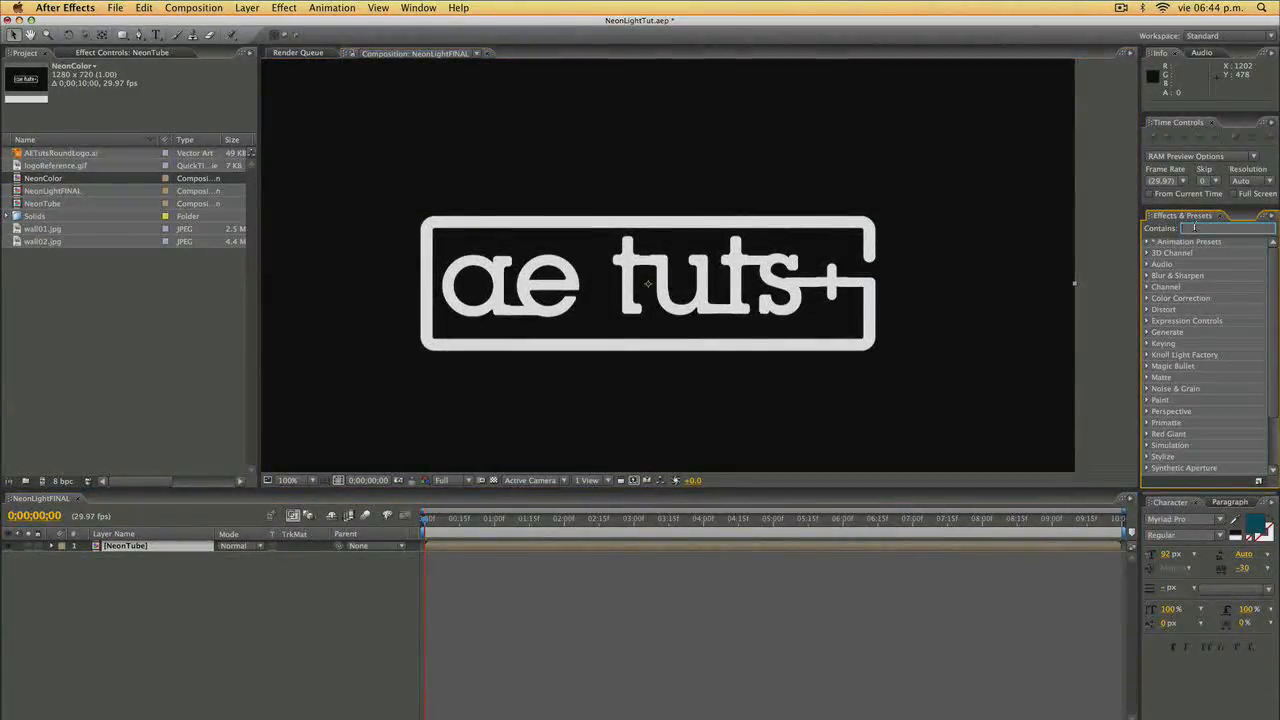
pyautogui.write('cc vec')
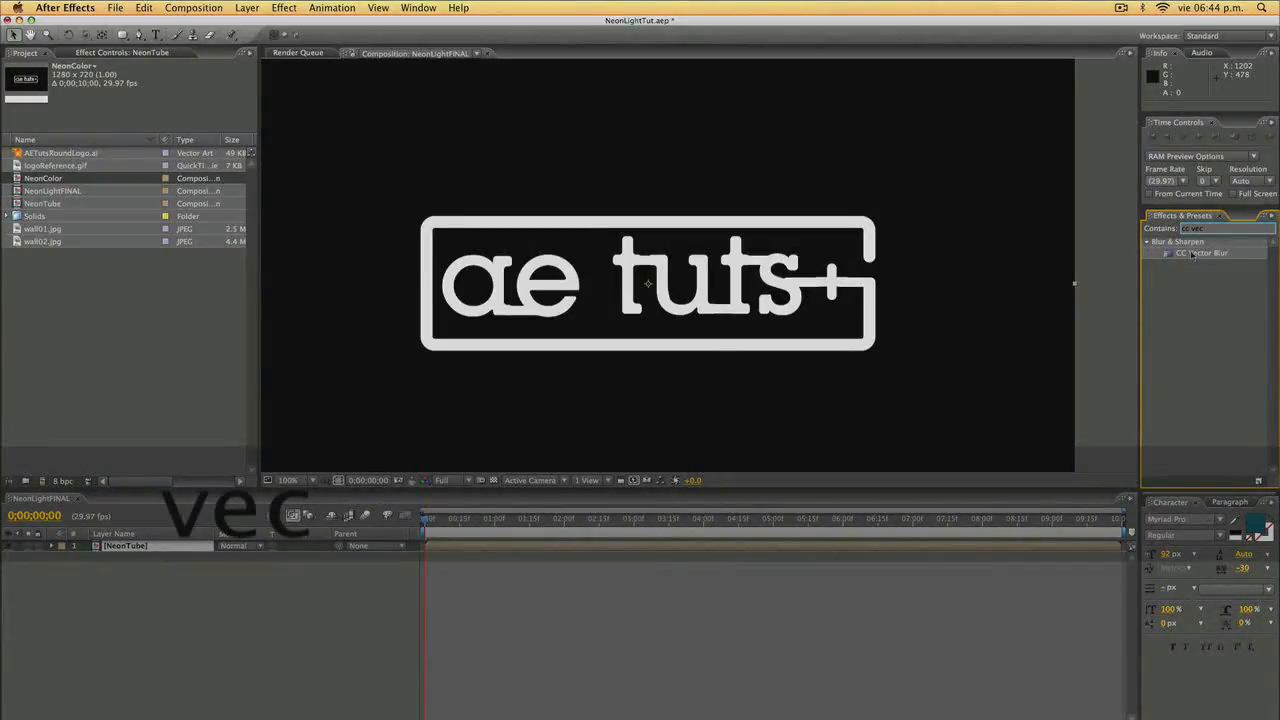
pyautogui.doubleClick(1200, 253)
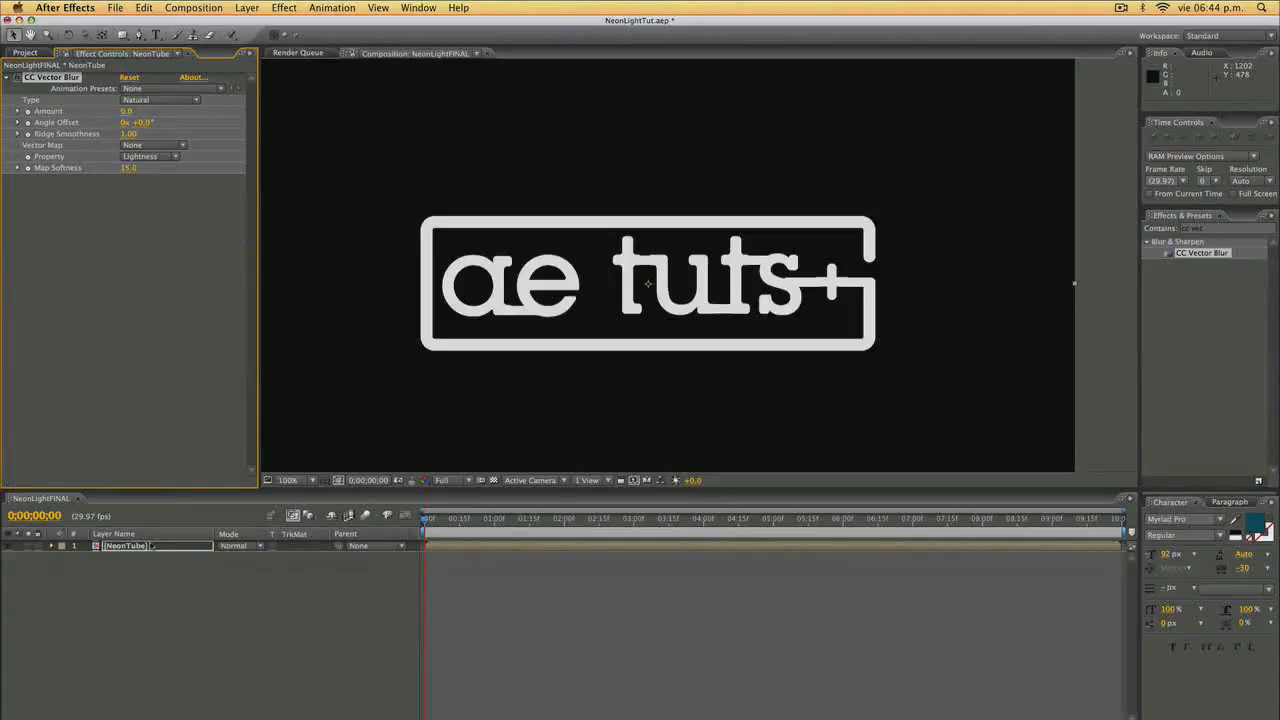
# Set the CC Vector Blur type to Constant Length and its Amount to 71.
pyautogui.click(128, 102)
pyautogui.click(155, 110)
pyautogui.moveTo(126, 111); pyautogui.dragTo(151, 111)
pyautogui.click(128, 113)
pyautogui.write('71')
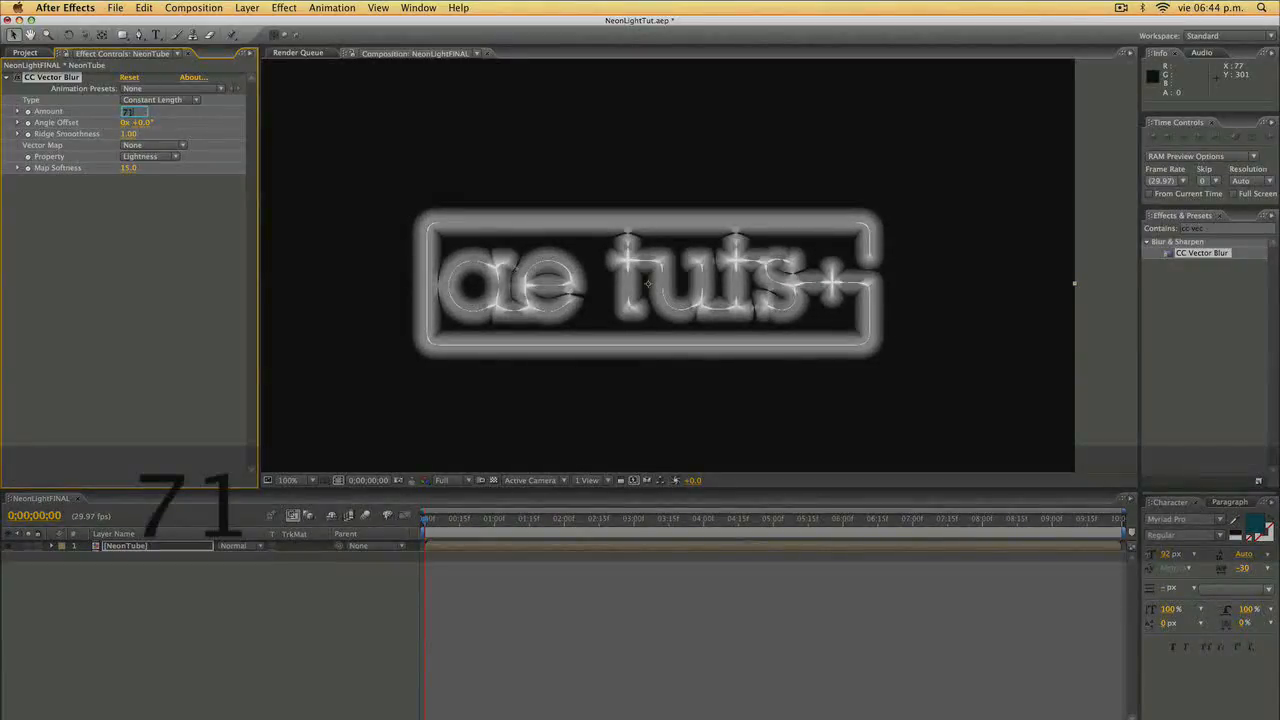
pyautogui.press('Return')
# Set the CC Vector Blur's Ridge Smoothness to 7 and its Map Softness to 4.8.
pyautogui.click(129, 134)
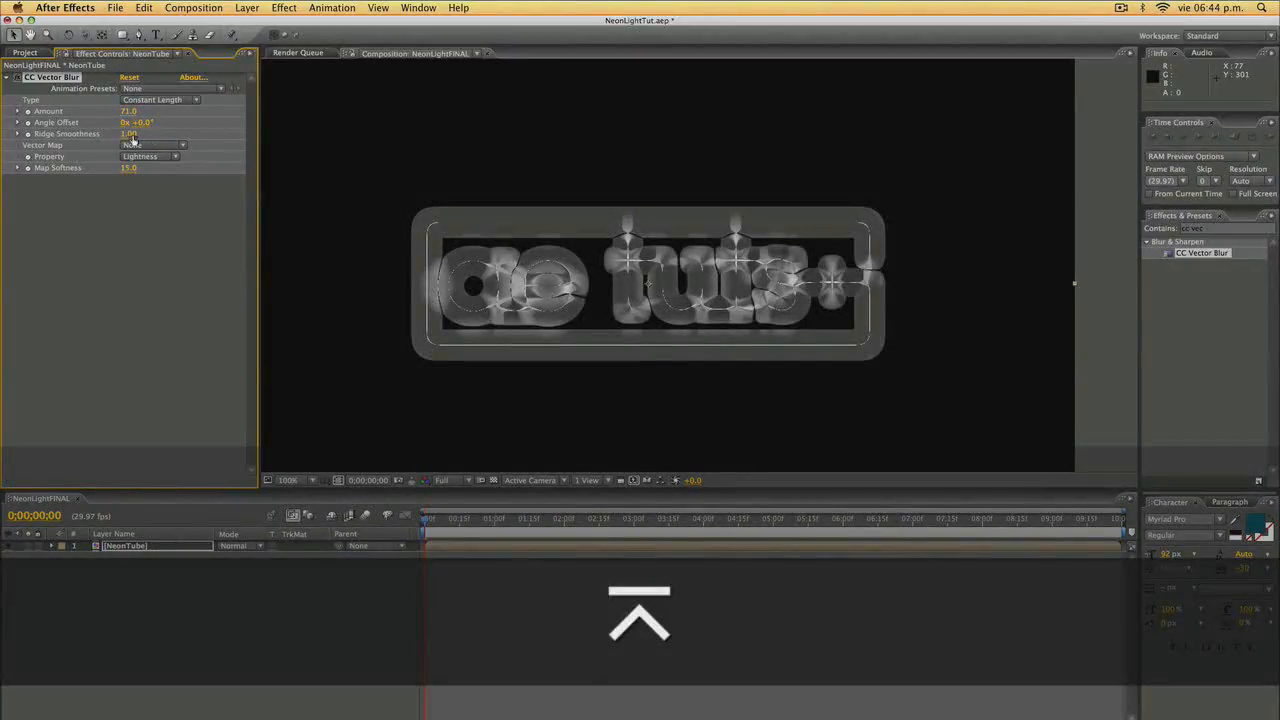
pyautogui.write('2.0')
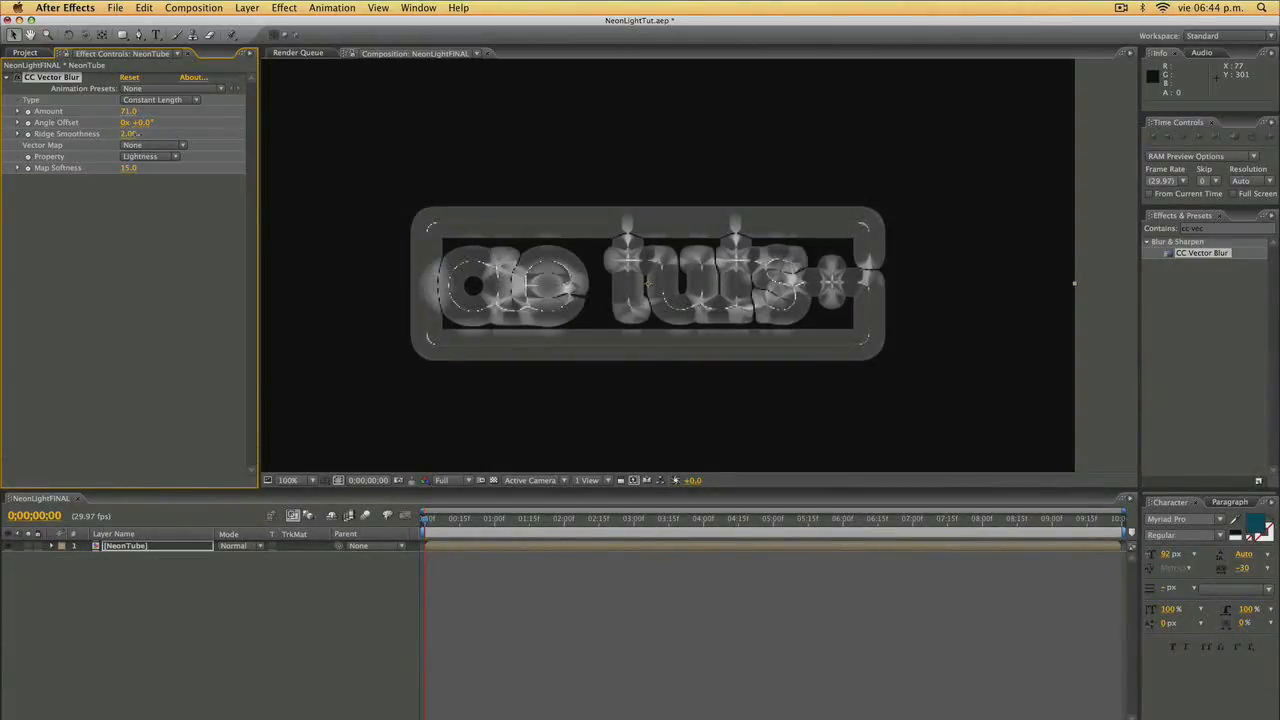
pyautogui.moveTo(144, 134); pyautogui.dragTo(173, 134)
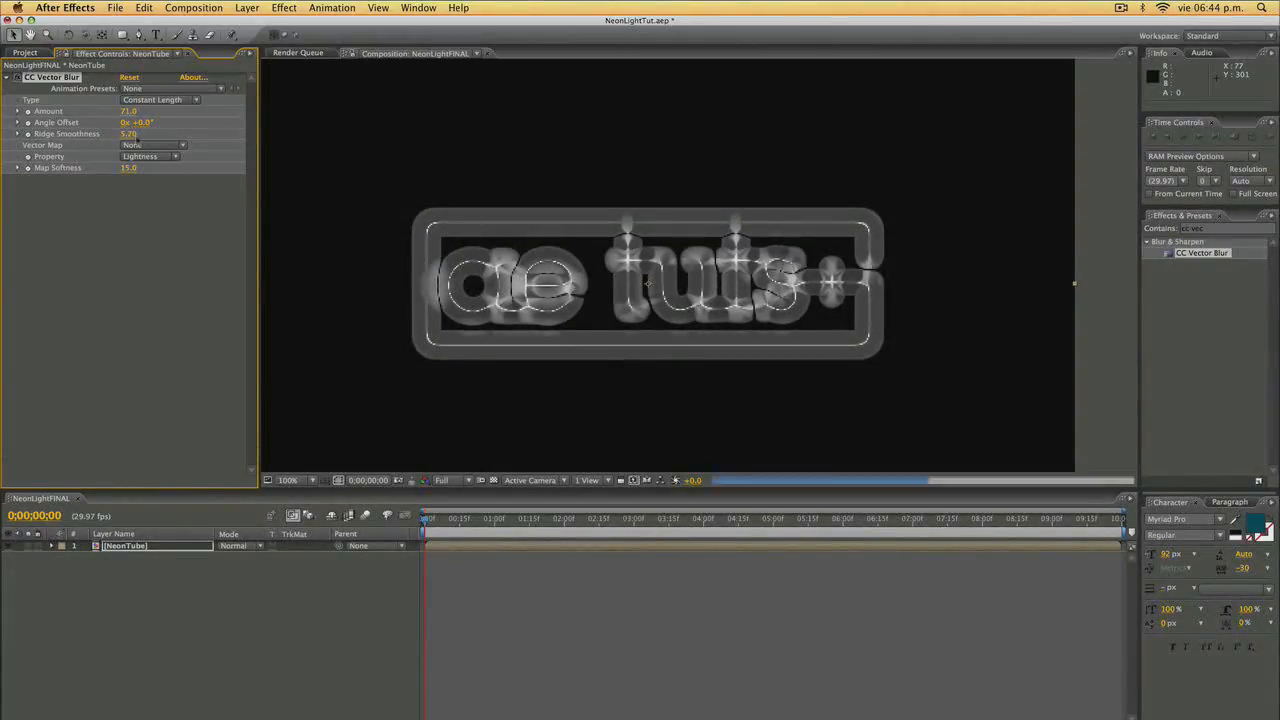
pyautogui.click(135, 134)
pyautogui.write('7')
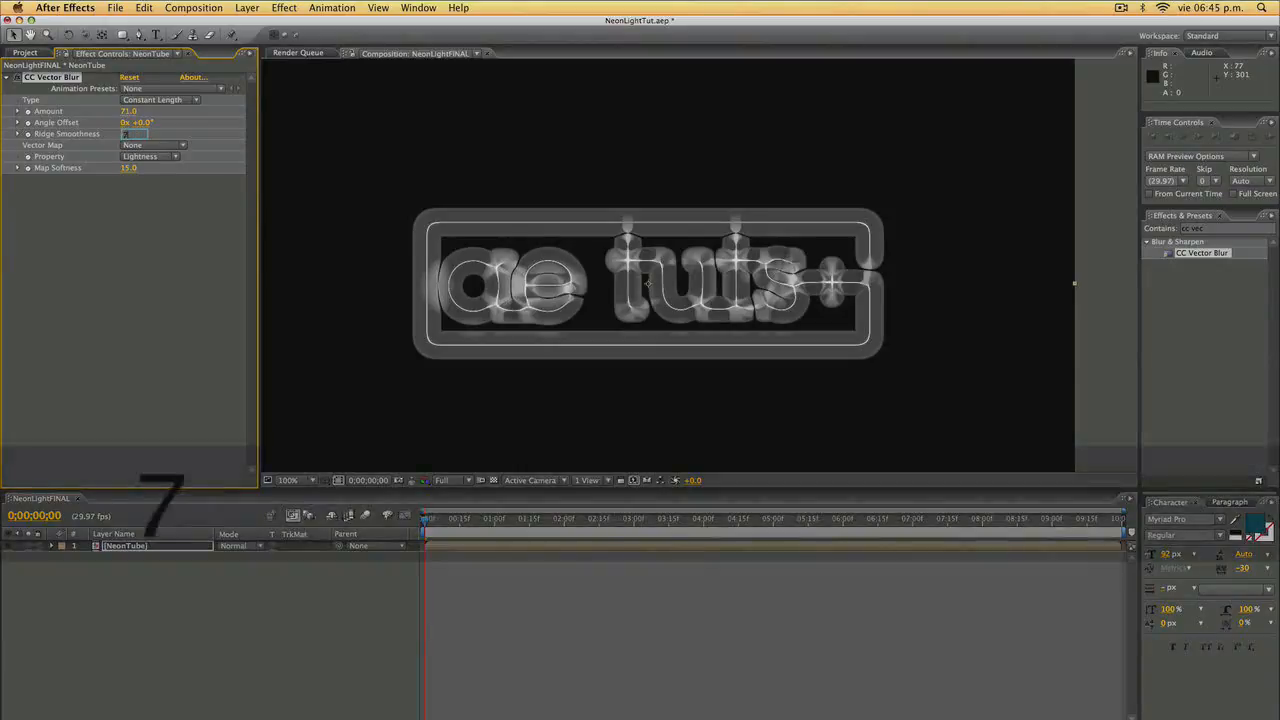
pyautogui.press('Return')
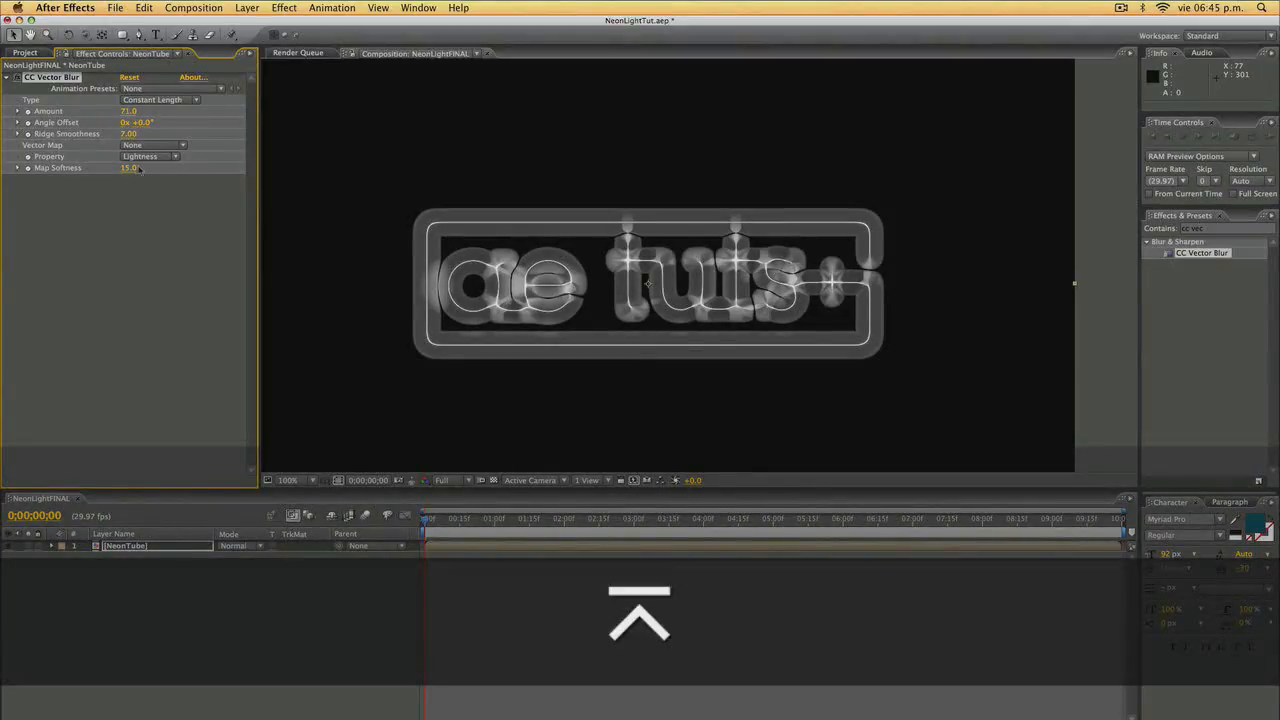
pyautogui.moveTo(140, 169); pyautogui.dragTo(57, 168)
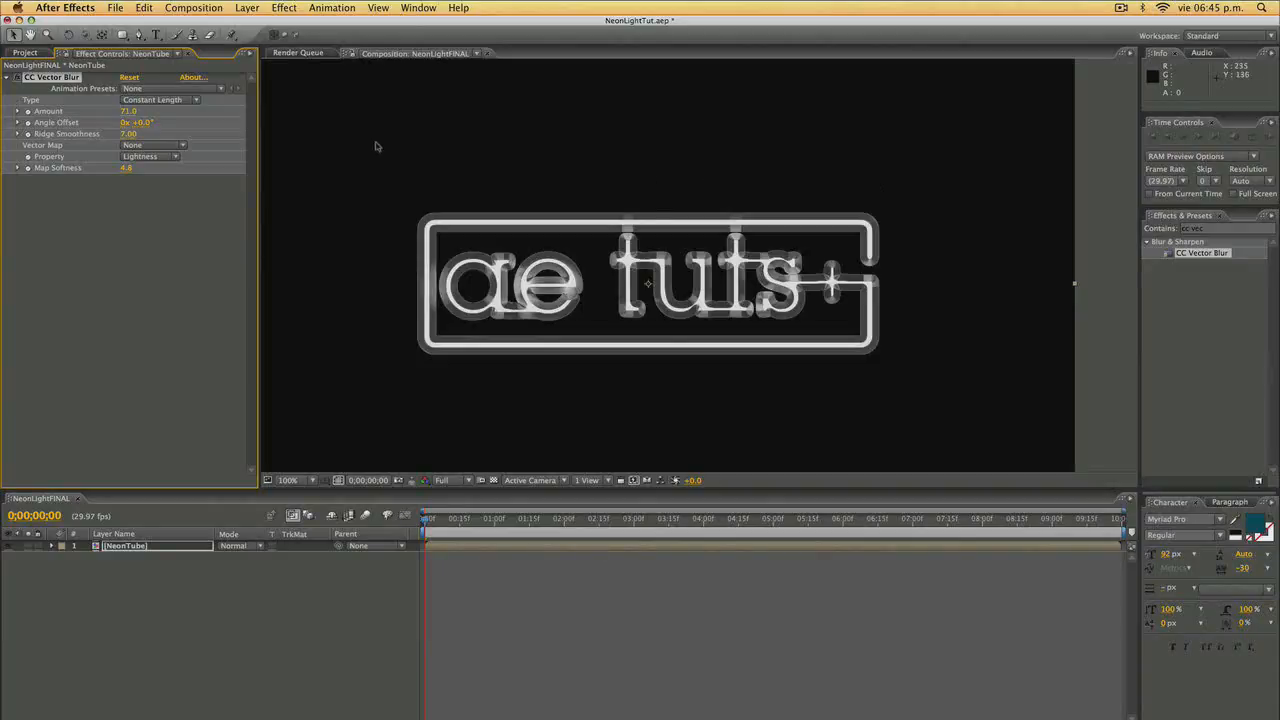
# Add the NeonColor composition above NeonTube in NeonLightFINAL and apply the Ramp effect to it.
pyautogui.click(25, 52)
pyautogui.moveTo(43, 178); pyautogui.dragTo(260, 548)
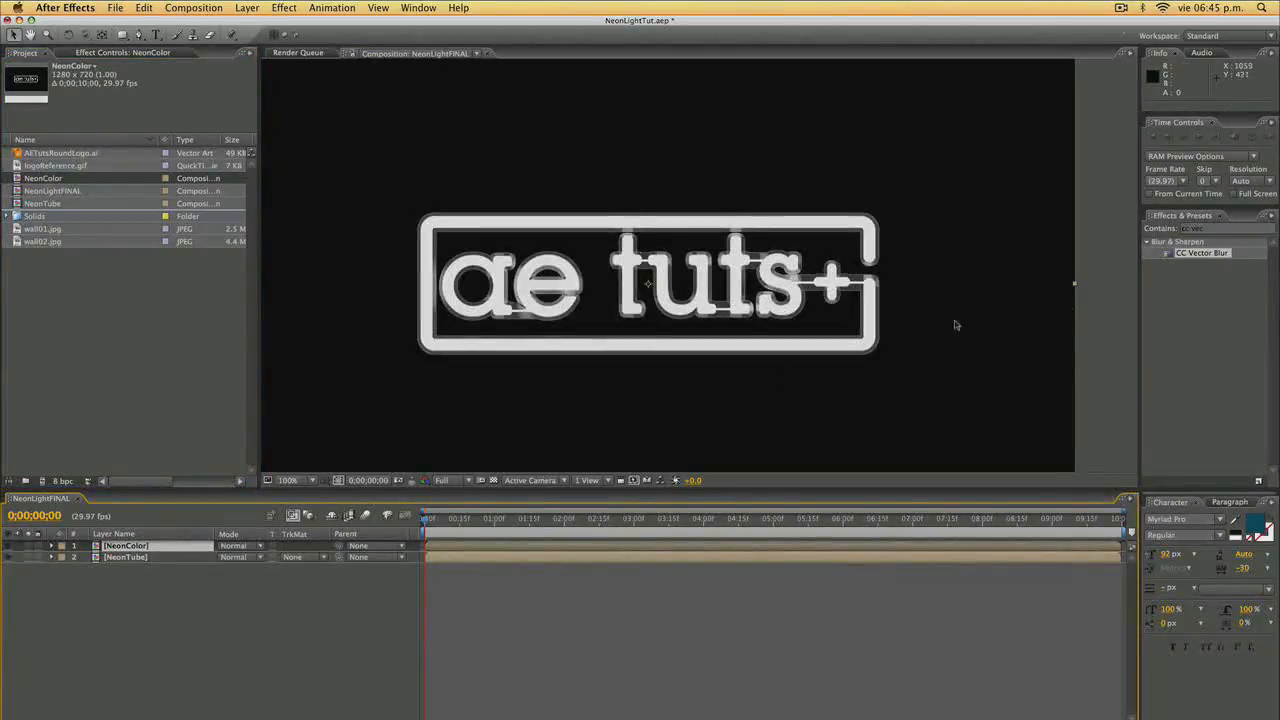
pyautogui.click(1206, 229)
pyautogui.write('ramp')
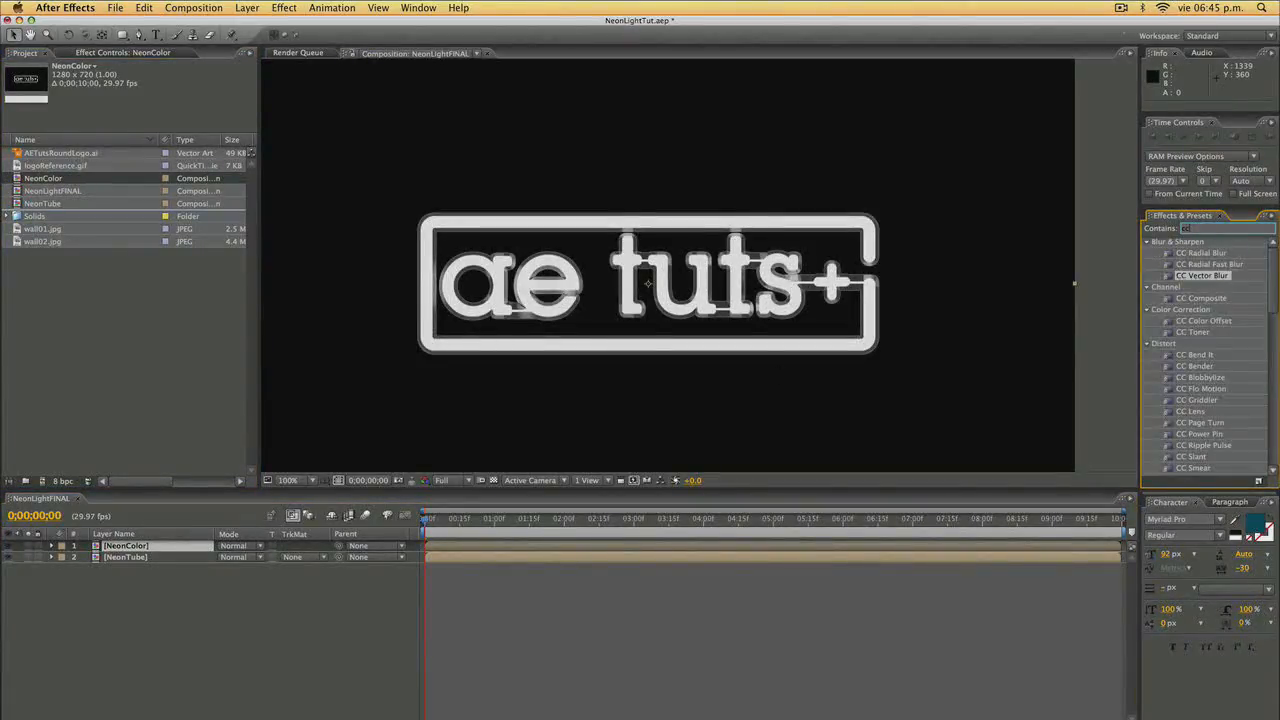
pyautogui.moveTo(1200, 258)
pyautogui.mouseDown()
pyautogui.moveTo(780, 360)
pyautogui.moveTo(130, 556)
pyautogui.moveTo(140, 548)
pyautogui.mouseUp()
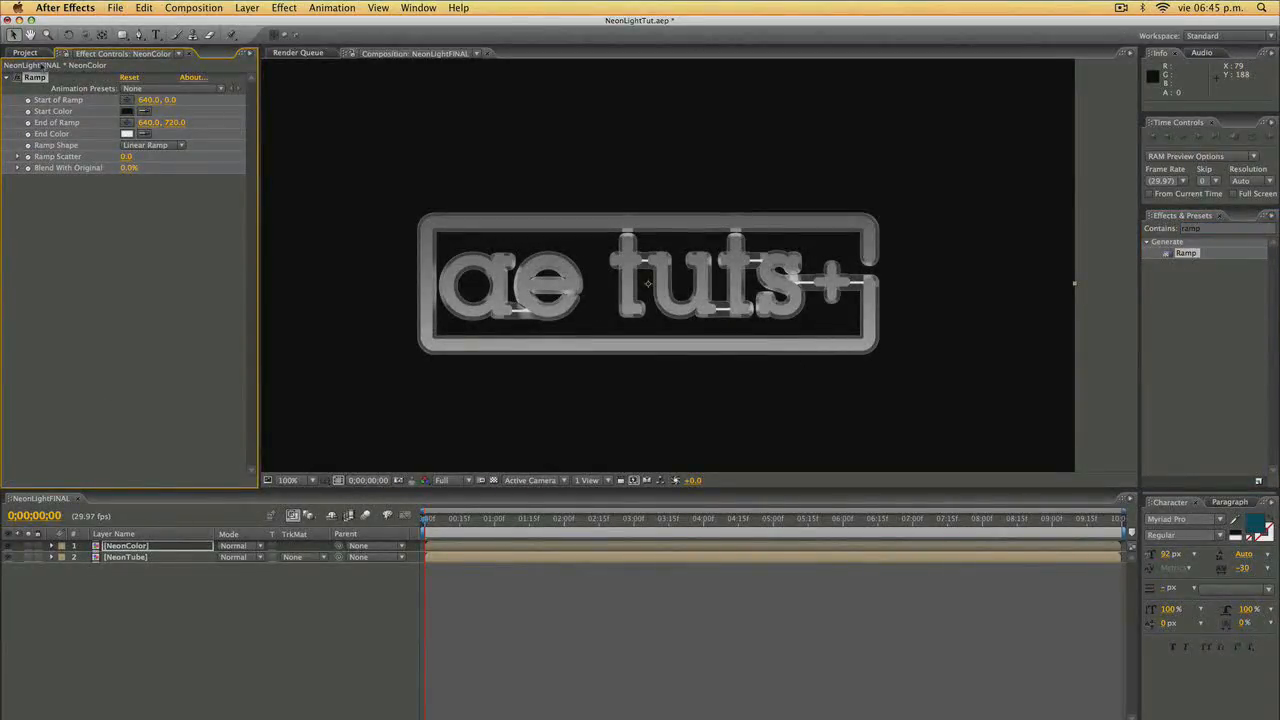
# Place logoReference.gif above the logo, and sample NeonColor's Ramp start color from its dark upper-left corner and the end color from the purple beside "tuts+".
pyautogui.click(25, 53)
pyautogui.moveTo(57, 163); pyautogui.dragTo(487, 163)
pyautogui.click(130, 557)
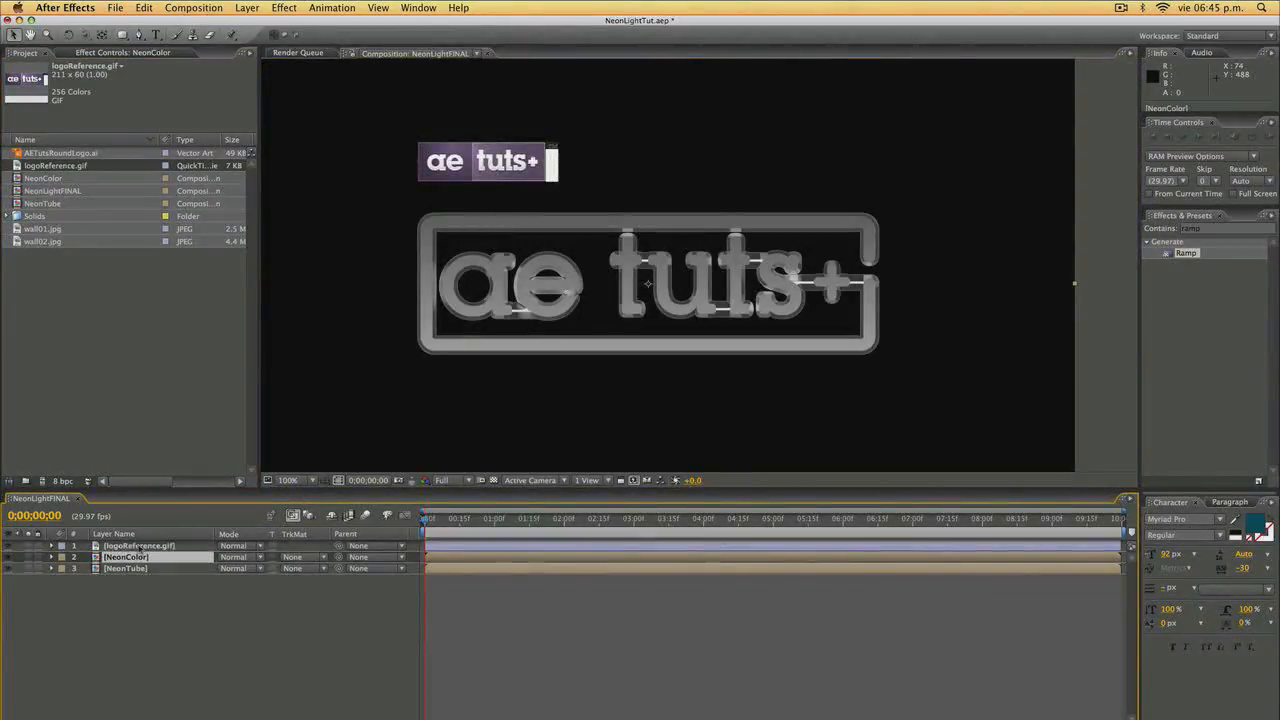
pyautogui.click(118, 53)
pyautogui.click(145, 112)
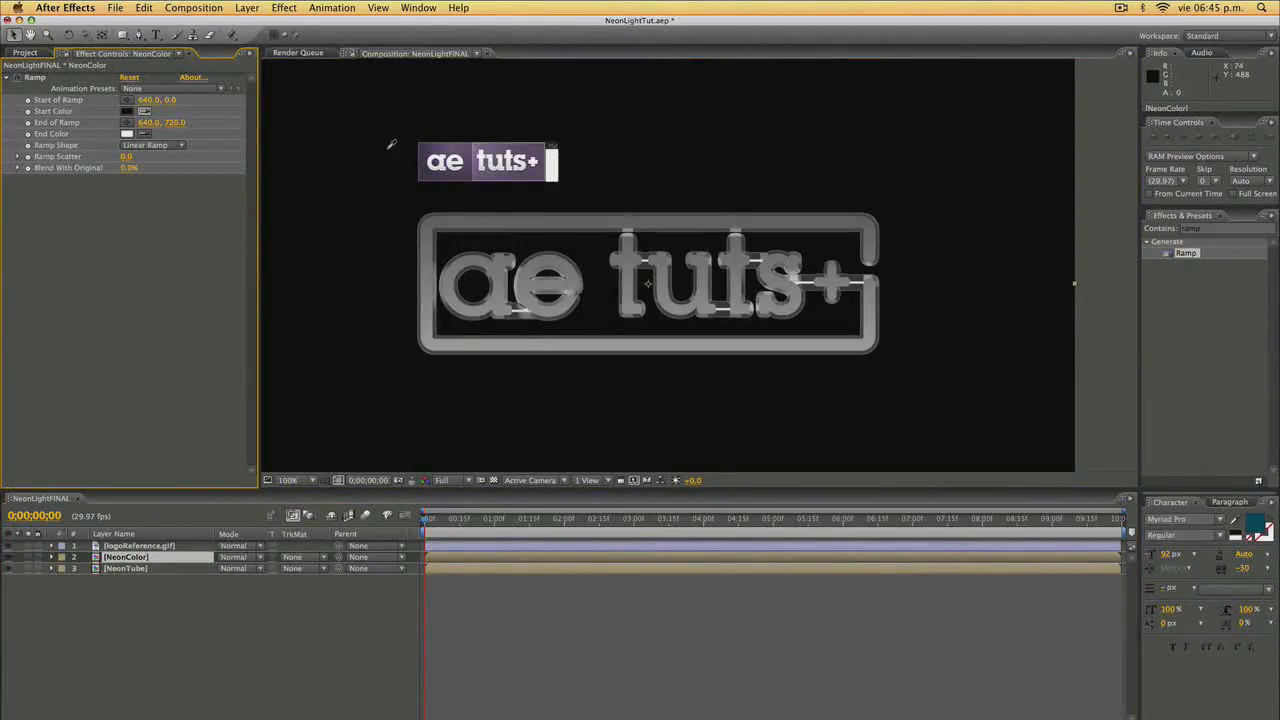
pyautogui.click(421, 146)
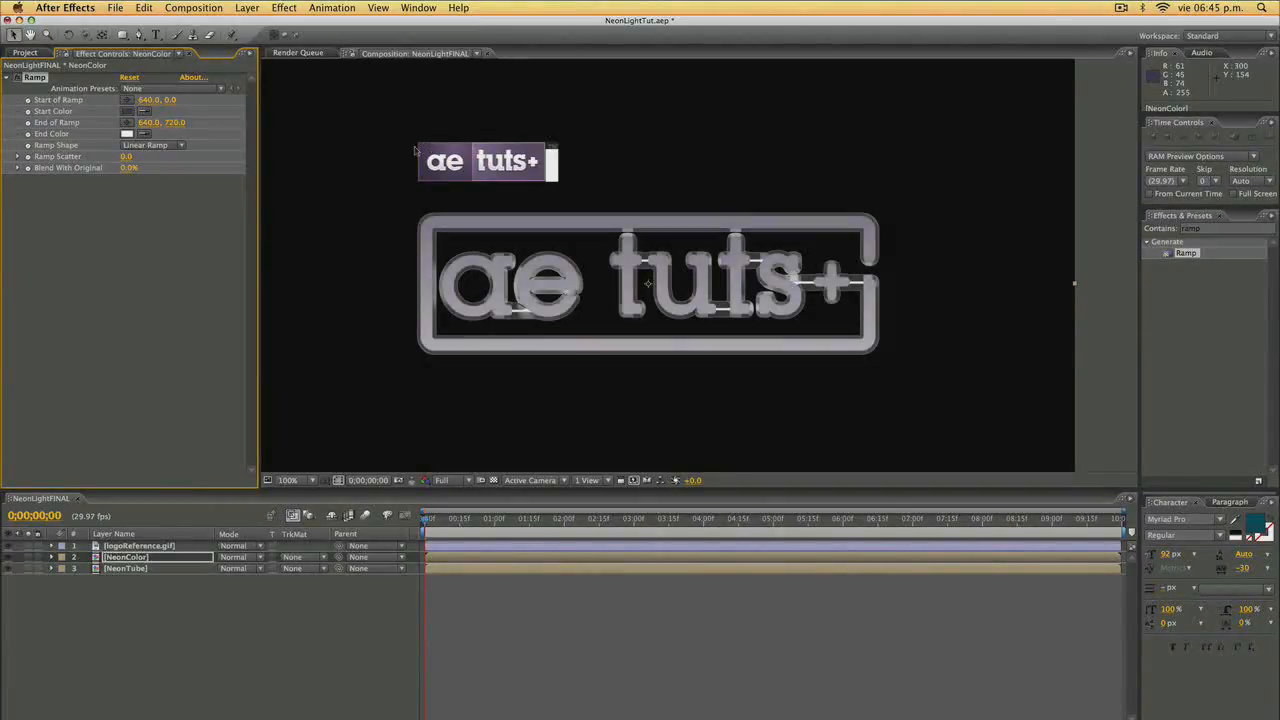
pyautogui.click(145, 134)
pyautogui.click(478, 175)
# Delete the logoReference.gif layer, and place NeonColor's Ramp start at about 364, 20 and its end at about 924, 708.
pyautogui.click(133, 545)
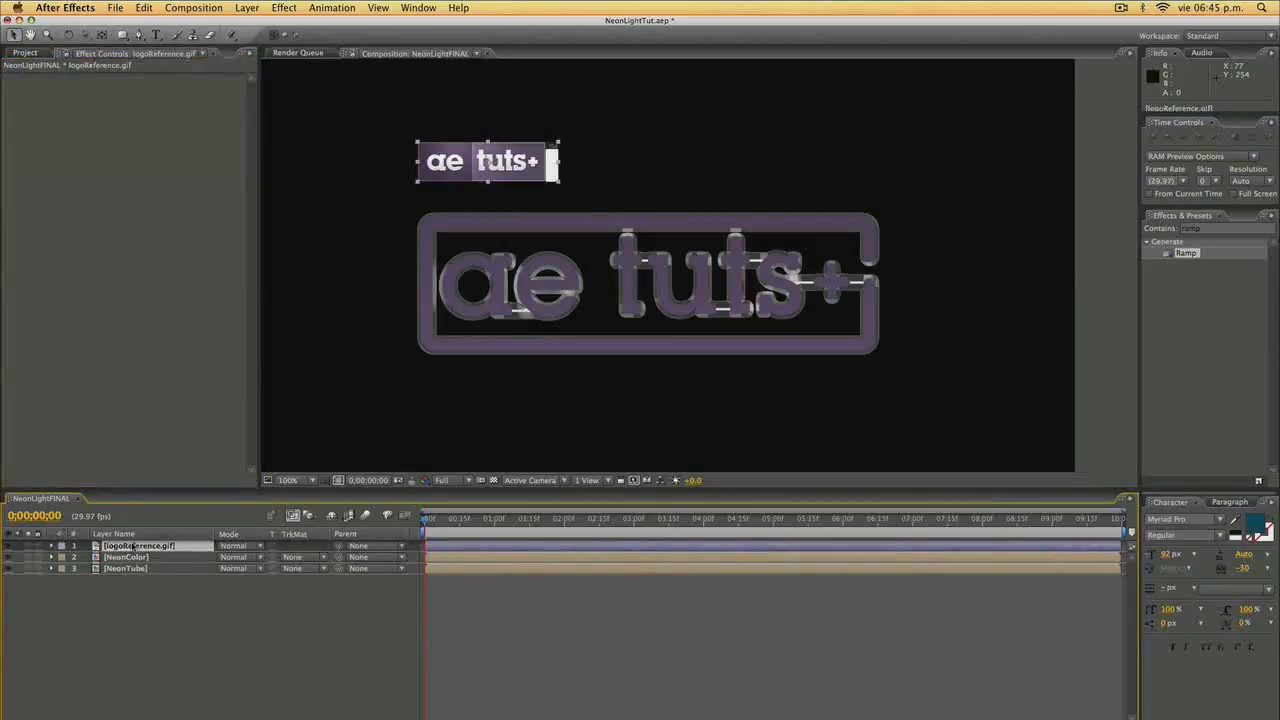
pyautogui.press('Delete')
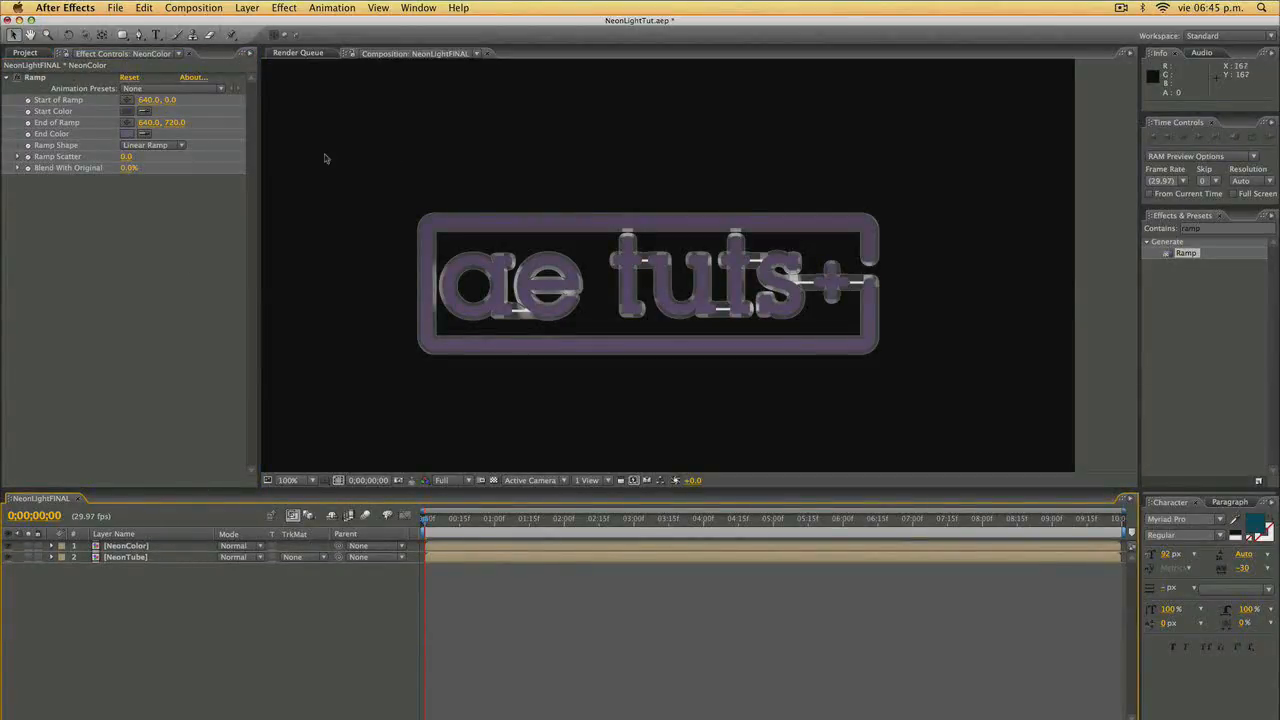
pyautogui.scroll(-2, 700, 268)
pyautogui.click(126, 100)
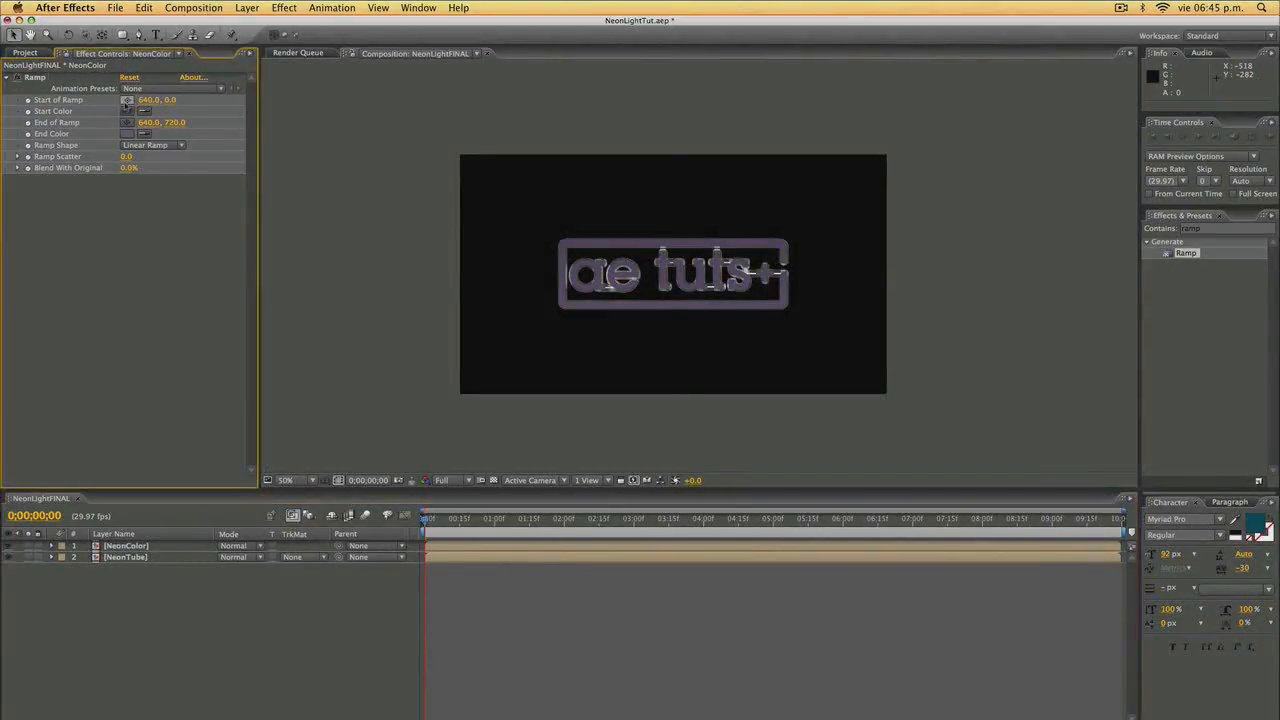
pyautogui.click(585, 160)
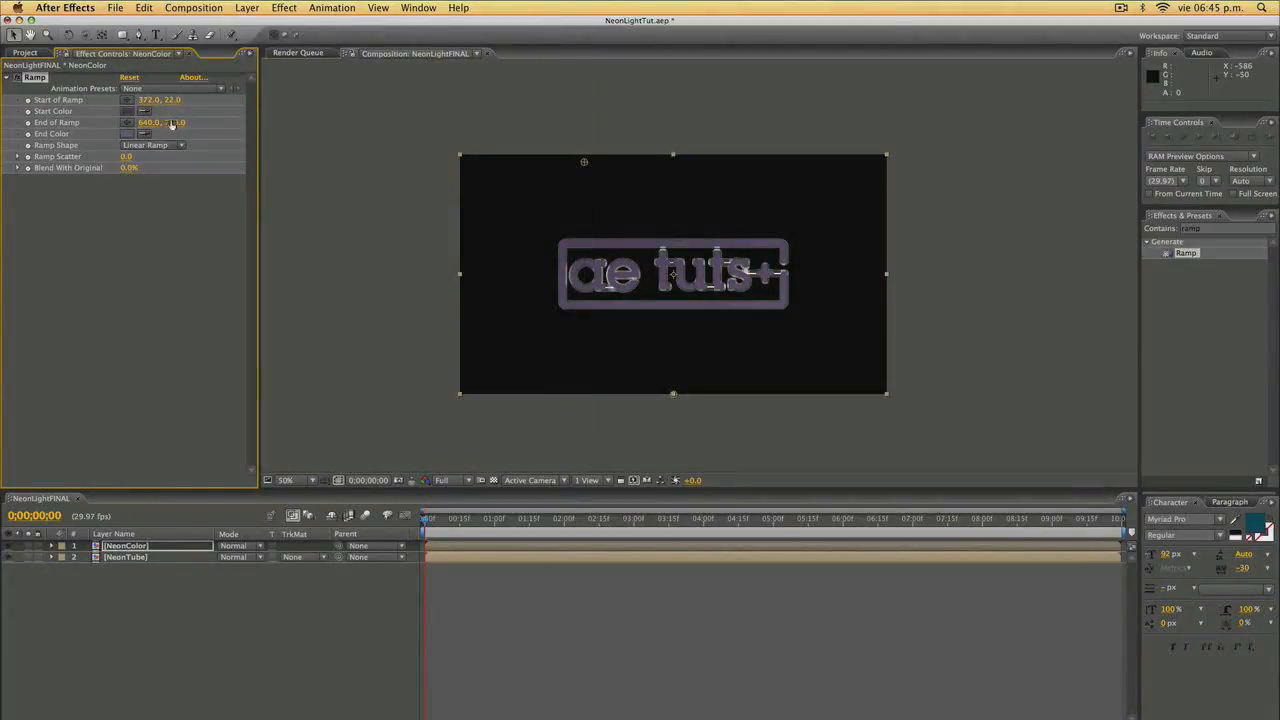
pyautogui.click(126, 122)
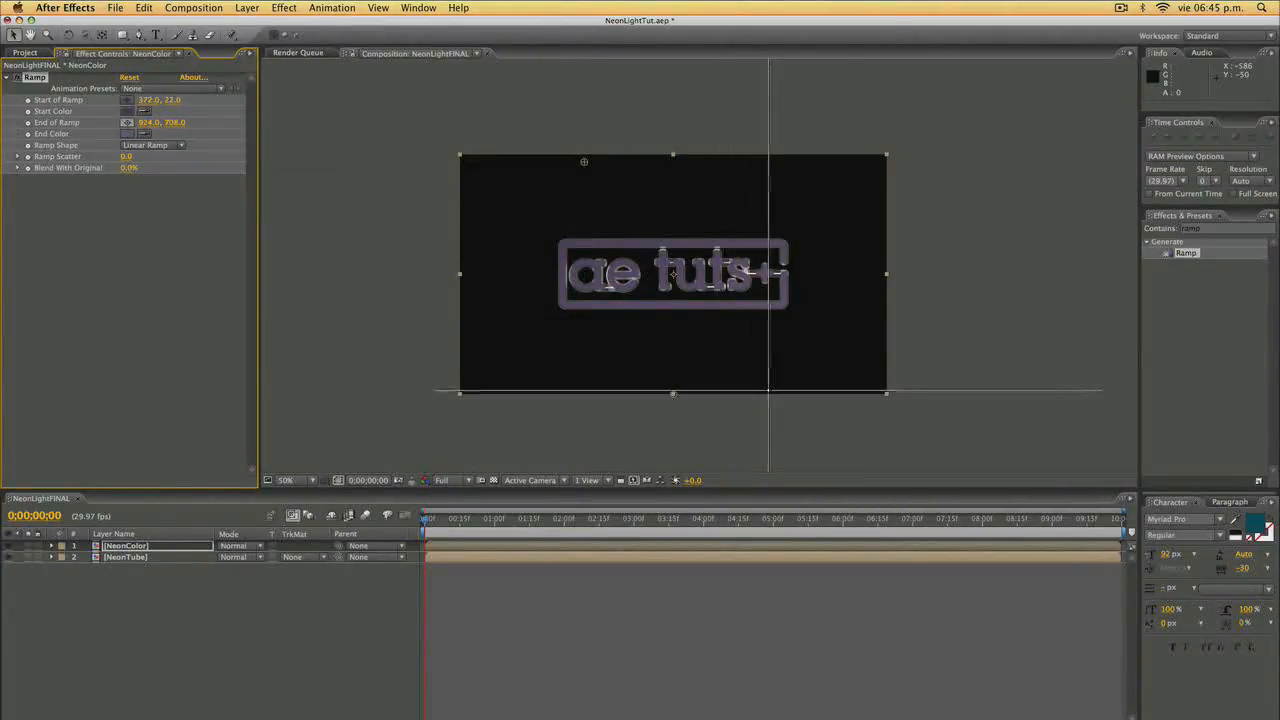
pyautogui.click(768, 390)
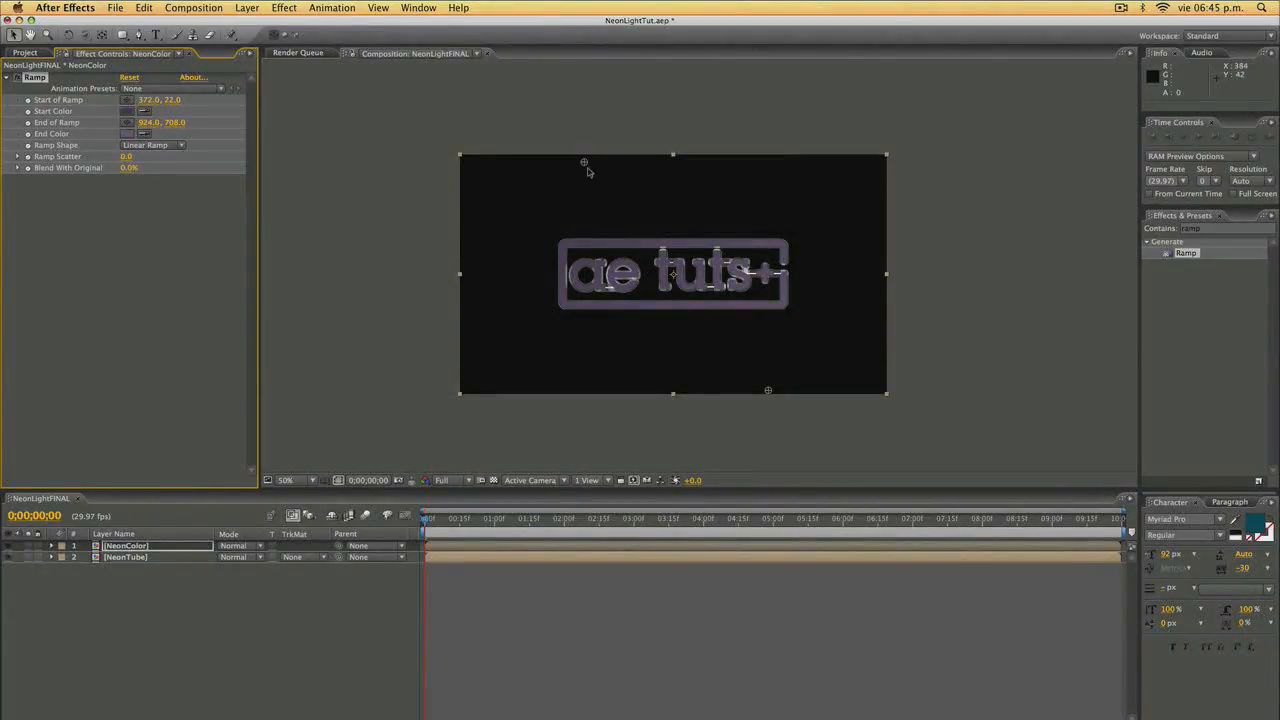
pyautogui.moveTo(585, 165); pyautogui.dragTo(581, 163)
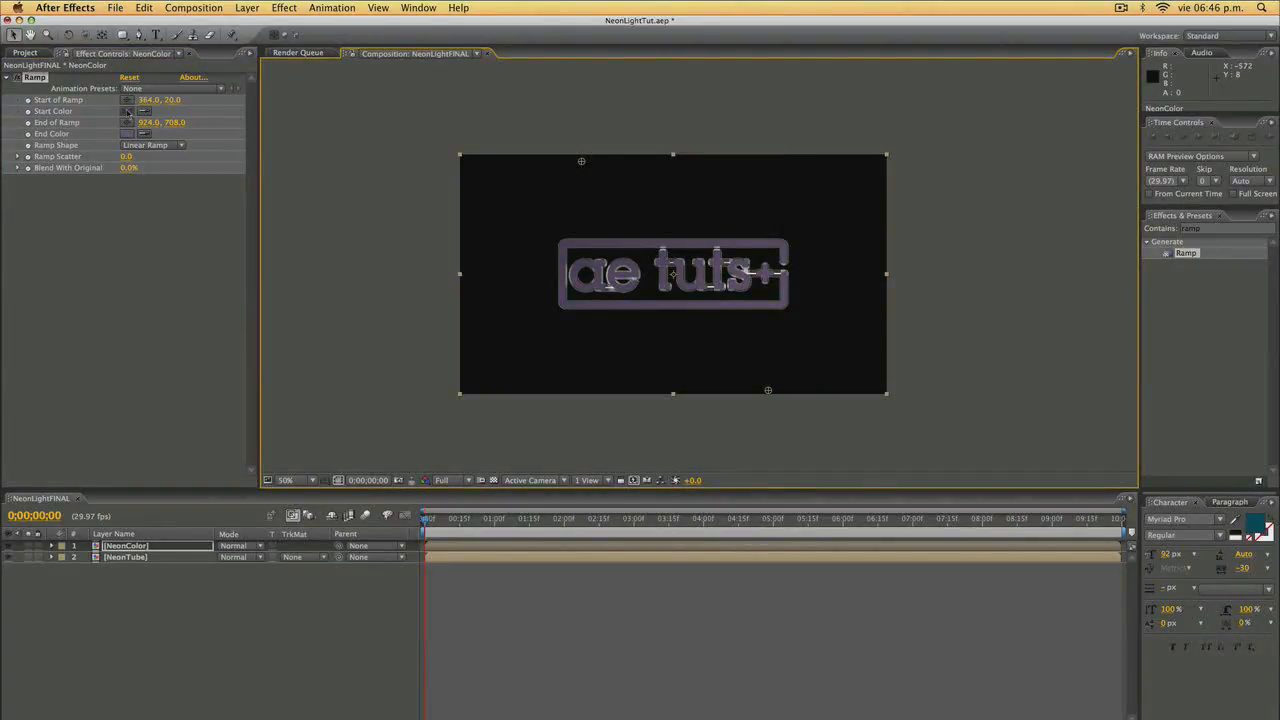
# Change NeonColor's Ramp start color to a more saturated purple, RGB 67, 24, 102.
pyautogui.click(127, 112)
pyautogui.moveTo(535, 496); pyautogui.dragTo(581, 483)
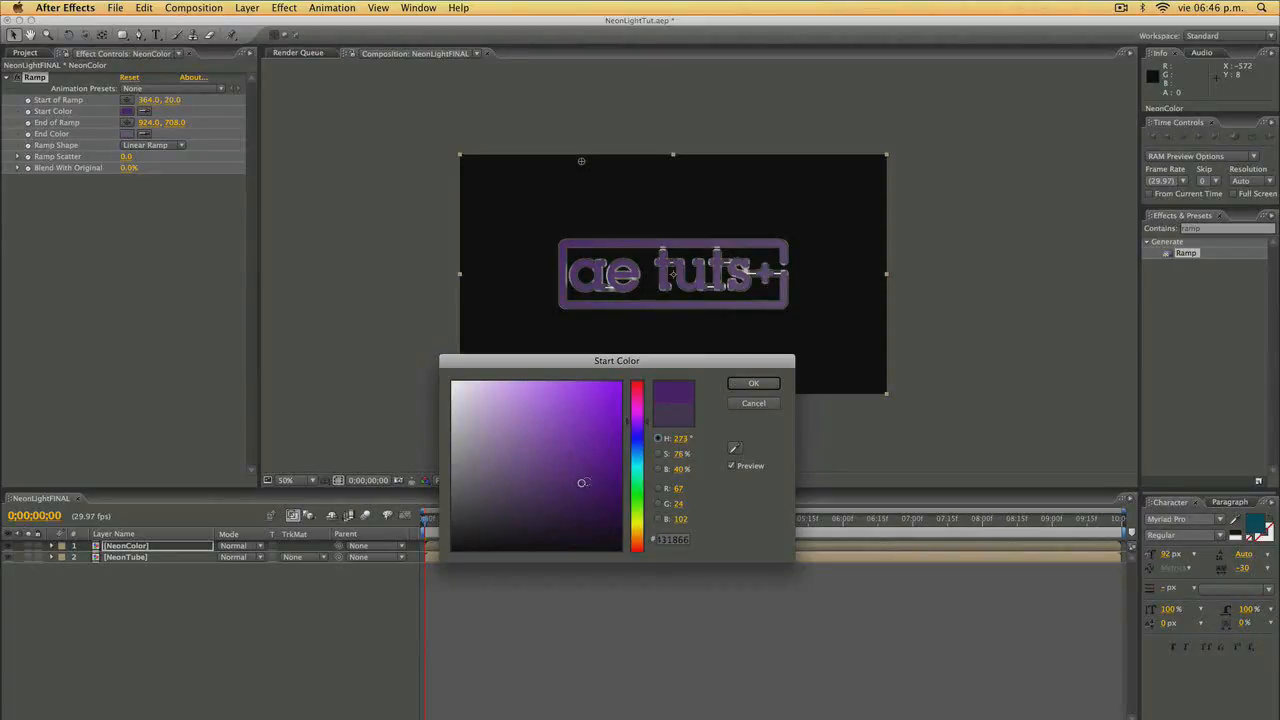
pyautogui.click(754, 384)
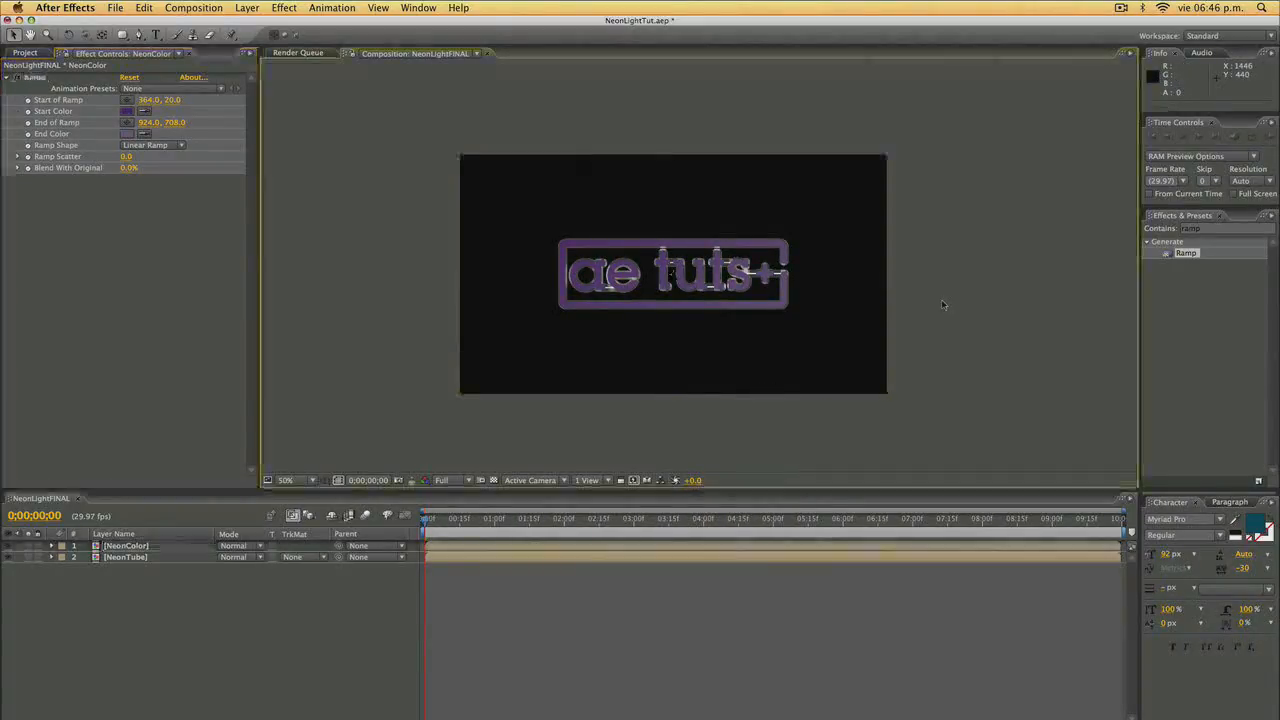
# Duplicate the NeonColor layer and rename the lower copy NeonColorBase.
pyautogui.click(135, 546)
pyautogui.press('super+d')
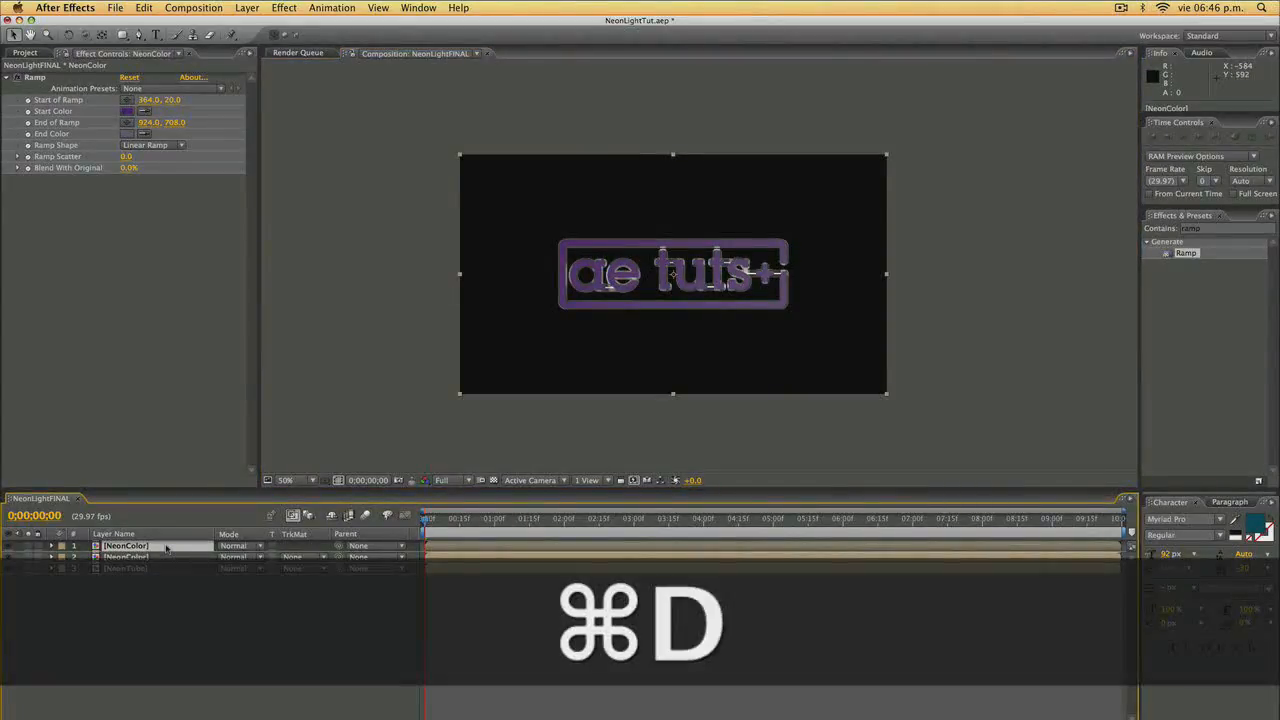
pyautogui.click(158, 556)
pyautogui.press('Return')
pyautogui.press('Right')
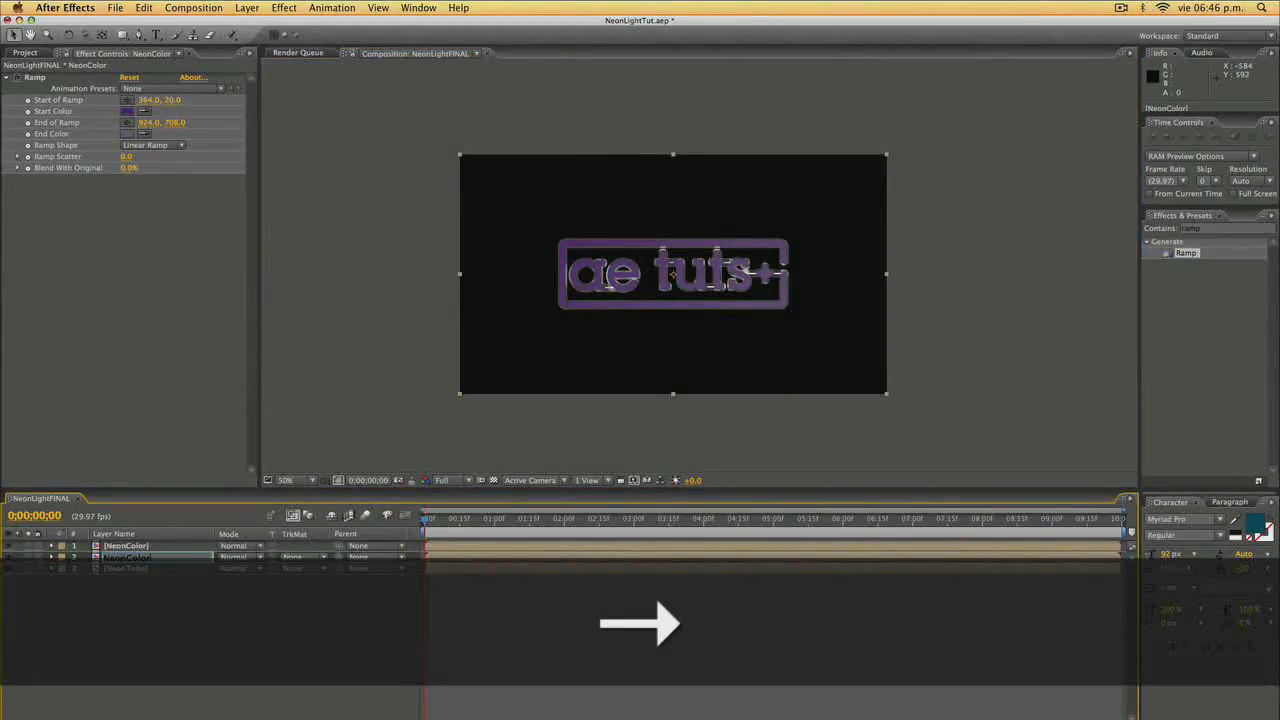
pyautogui.write('Base')
pyautogui.press('Return')
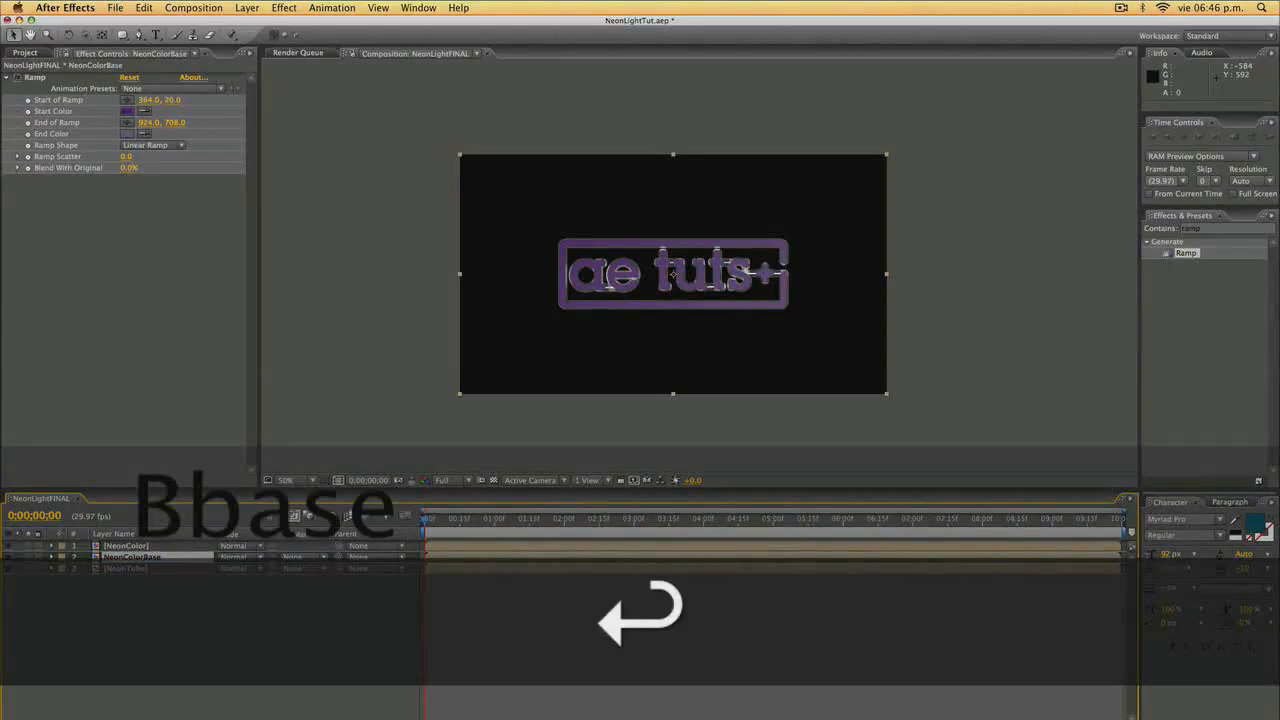
# Rename the upper NeonColor layer NeonColorGlow.
pyautogui.click(165, 548)
pyautogui.press('Right')
pyautogui.write('Glow')
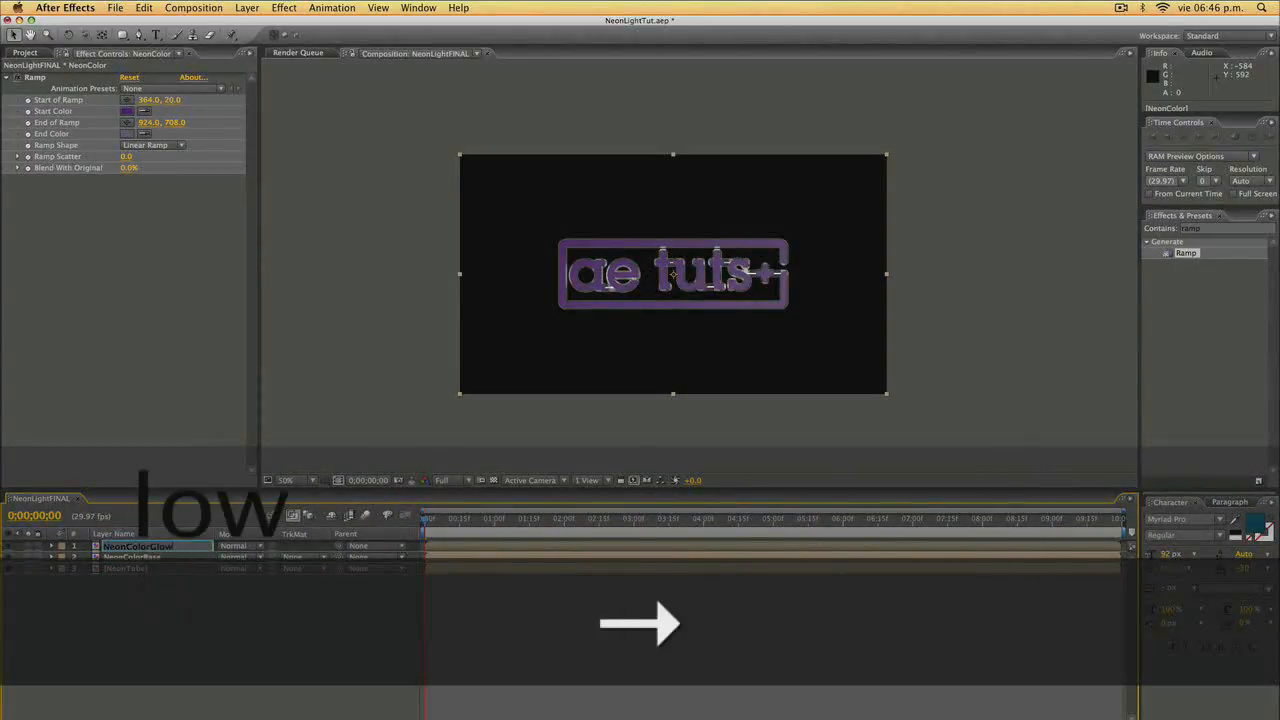
pyautogui.press('Return')
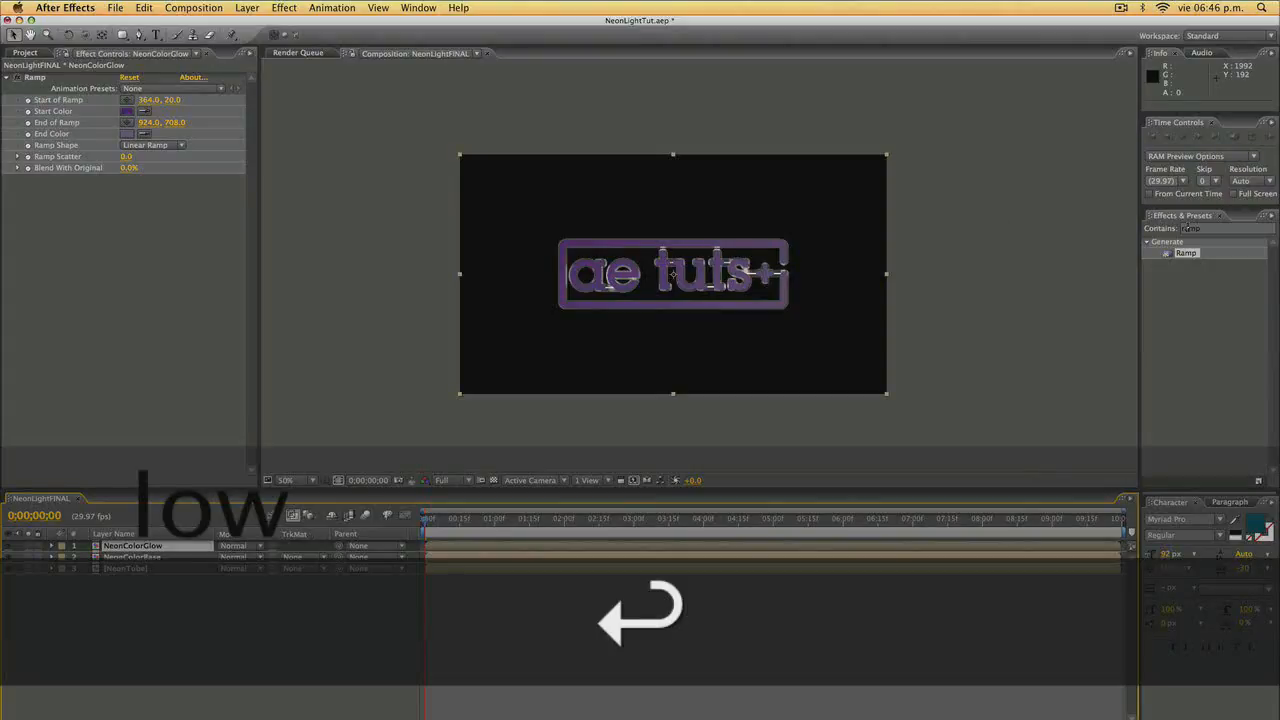
# Find the Stylize Glow effect and apply it to the NeonColorGlow layer.
pyautogui.click(1204, 230)
pyautogui.write('glow')
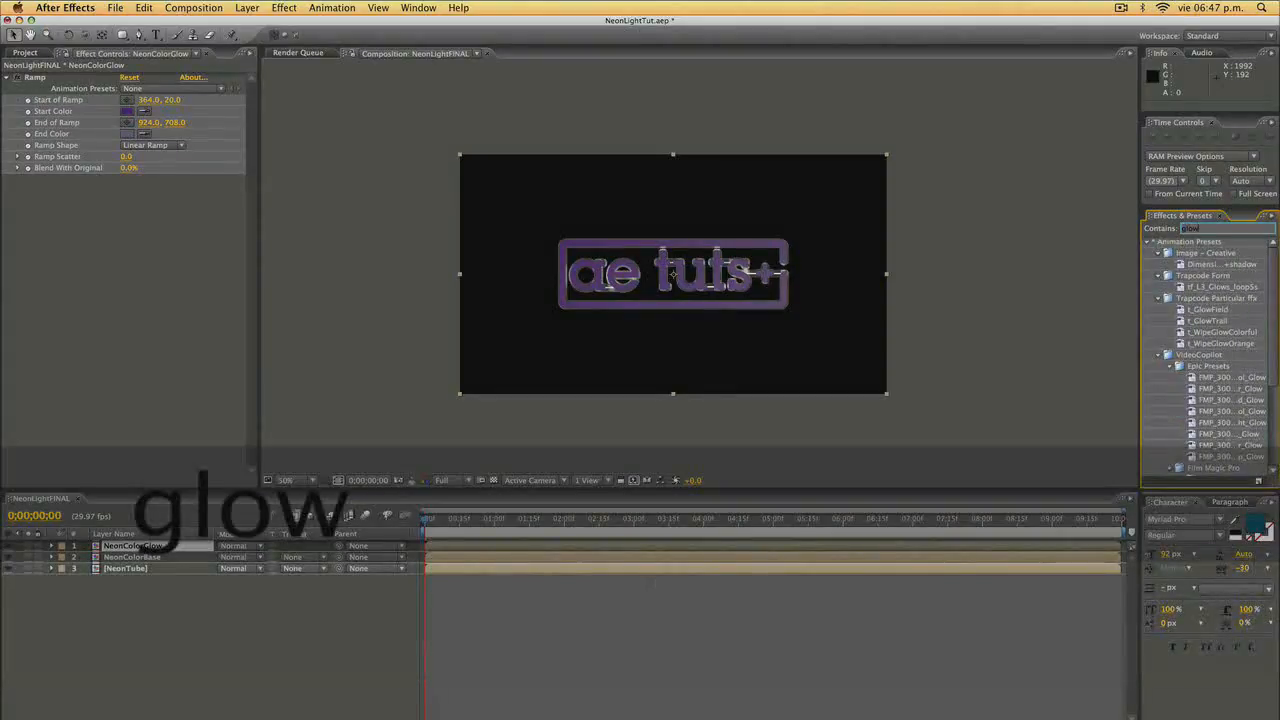
pyautogui.moveTo(1183, 447); pyautogui.dragTo(135, 547)
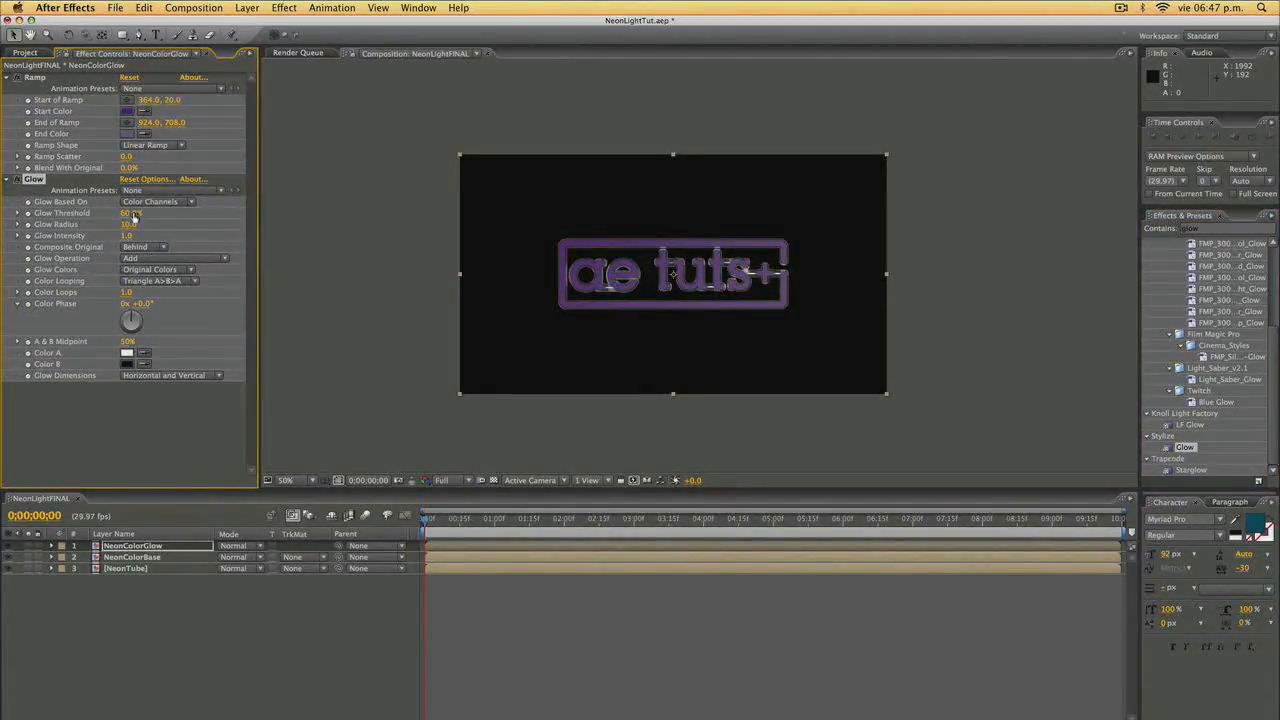
# Set NeonColorGlow's Glow Threshold to 35.3%, Glow Radius to 28 and Glow Intensity to 1.3.
pyautogui.moveTo(130, 213); pyautogui.dragTo(92, 213)
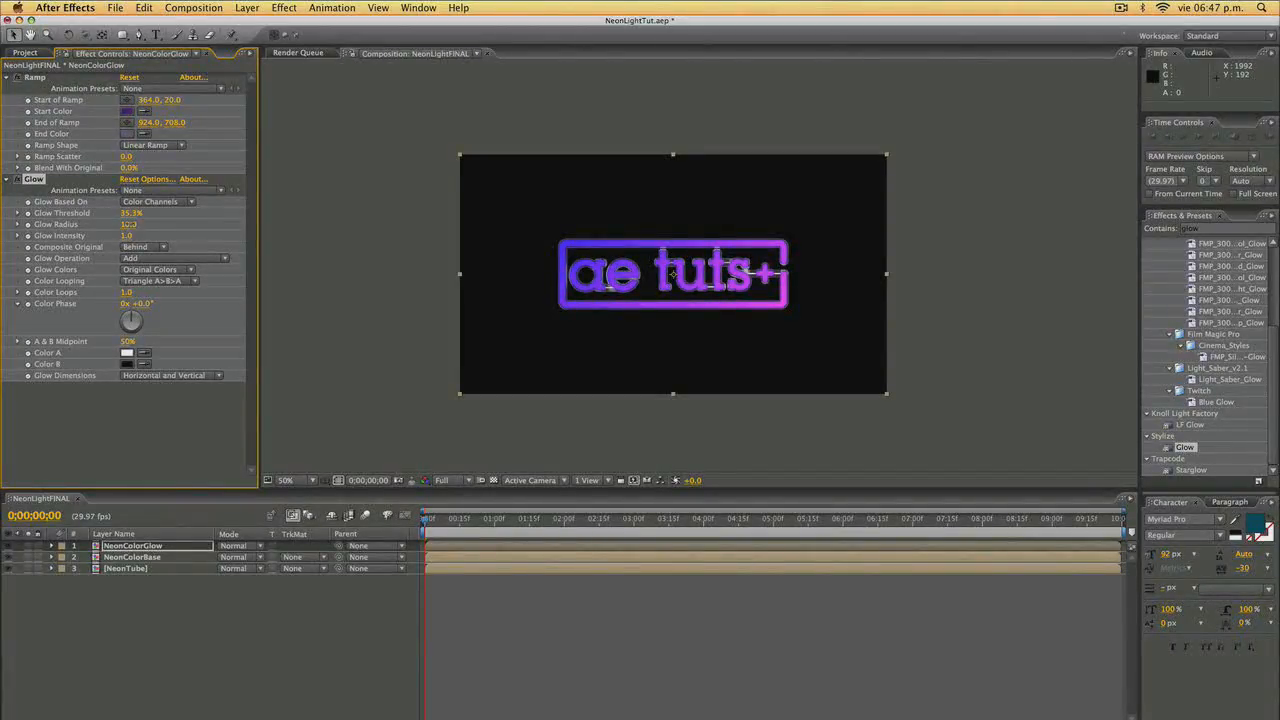
pyautogui.moveTo(128, 224); pyautogui.dragTo(137, 224)
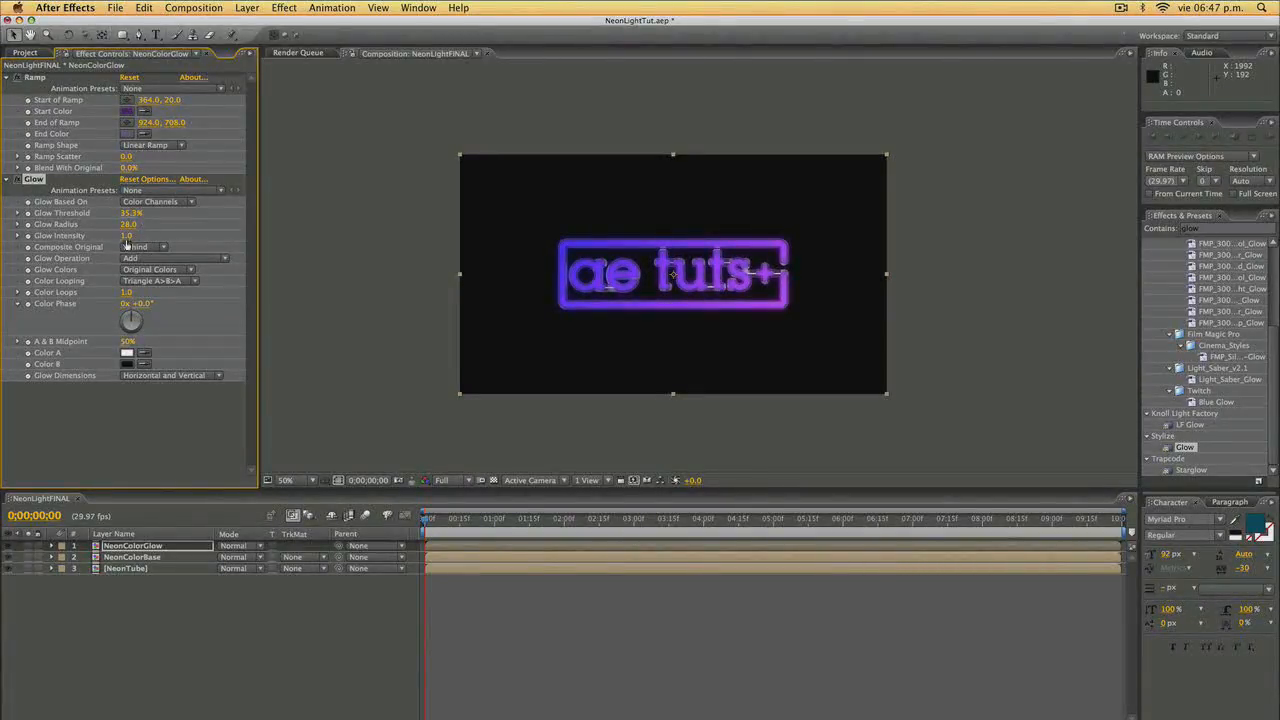
pyautogui.moveTo(130, 236); pyautogui.dragTo(128, 236)
# Set the blending mode of NeonColorGlow to Add and that of NeonColorBase to Overlay.
pyautogui.click(234, 545)
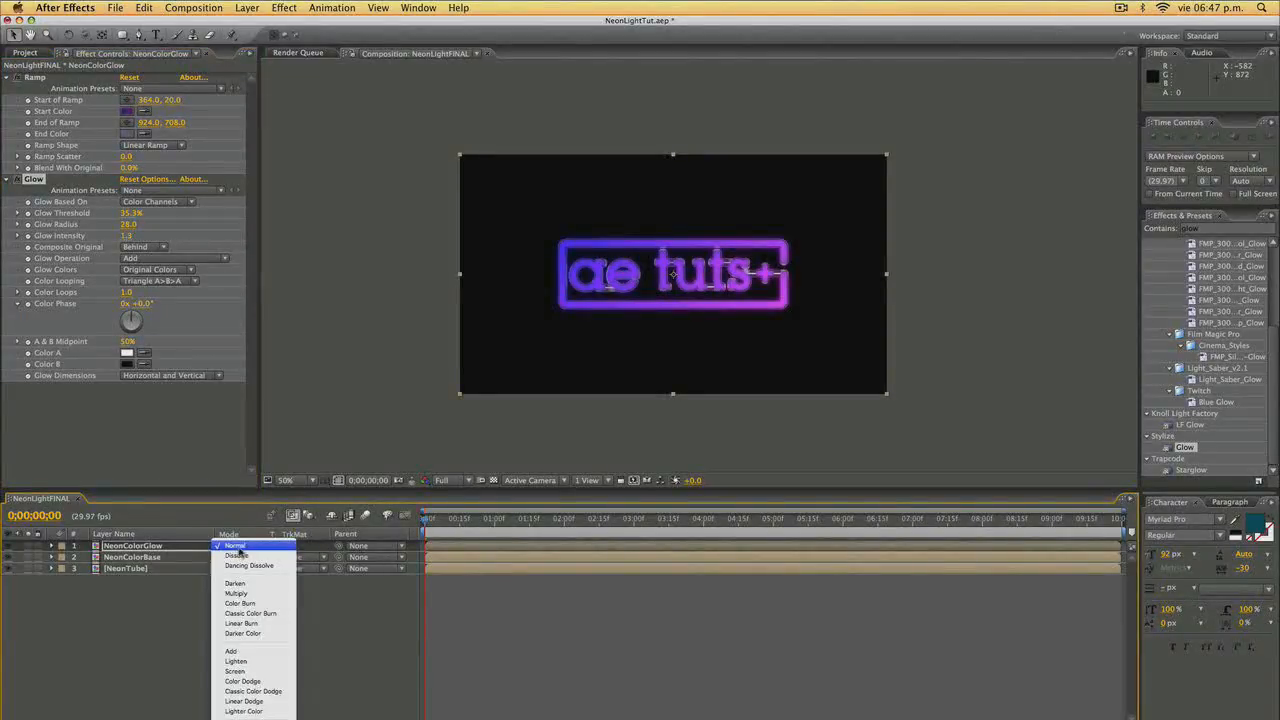
pyautogui.click(258, 651)
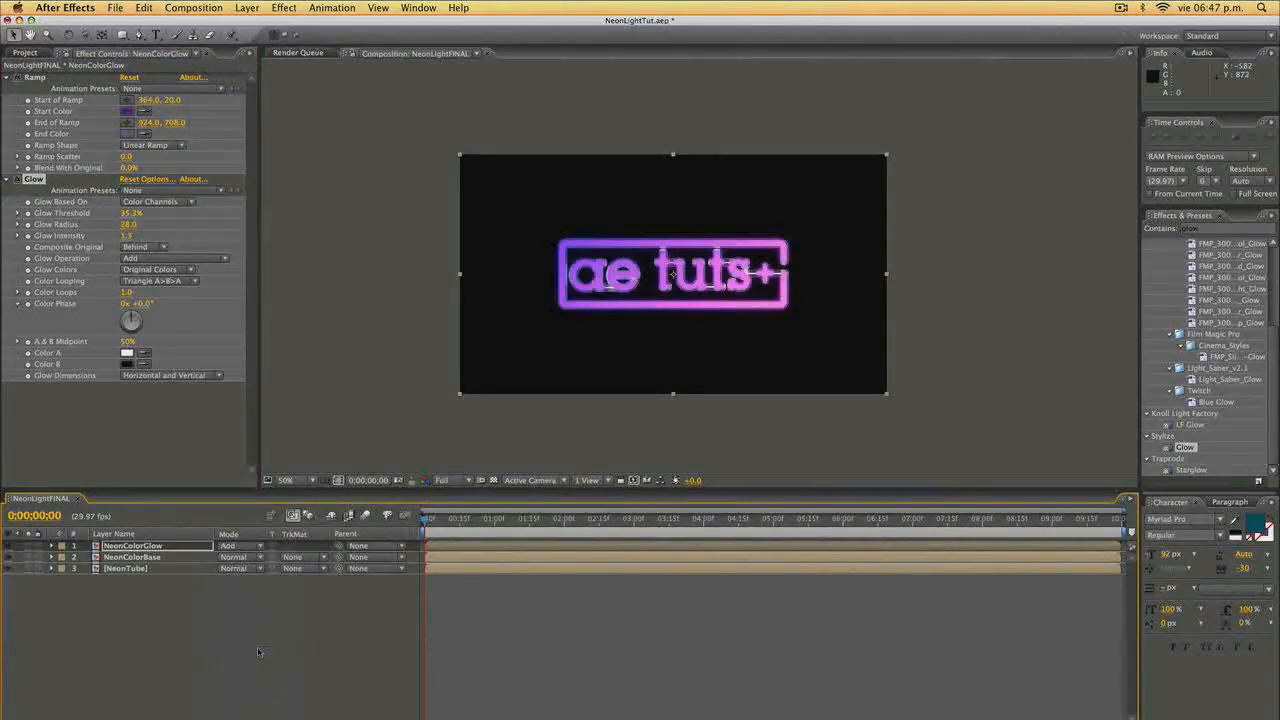
pyautogui.click(153, 558)
pyautogui.click(234, 557)
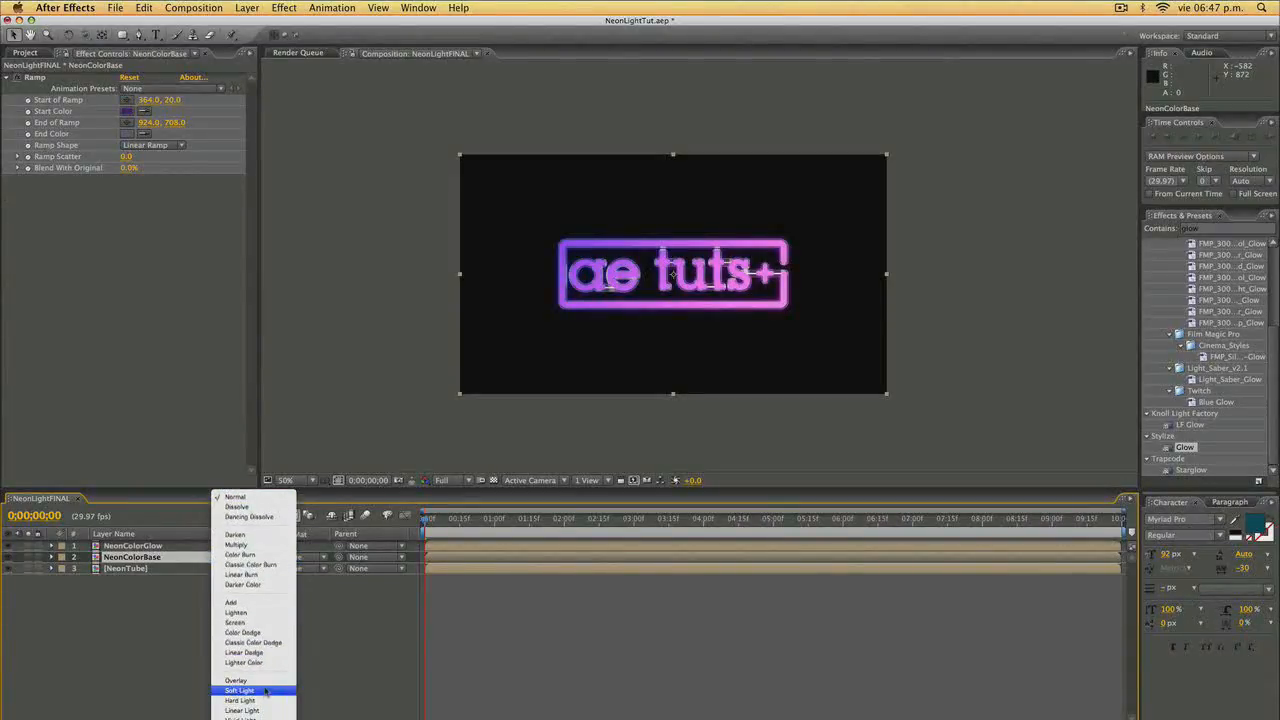
pyautogui.click(252, 681)
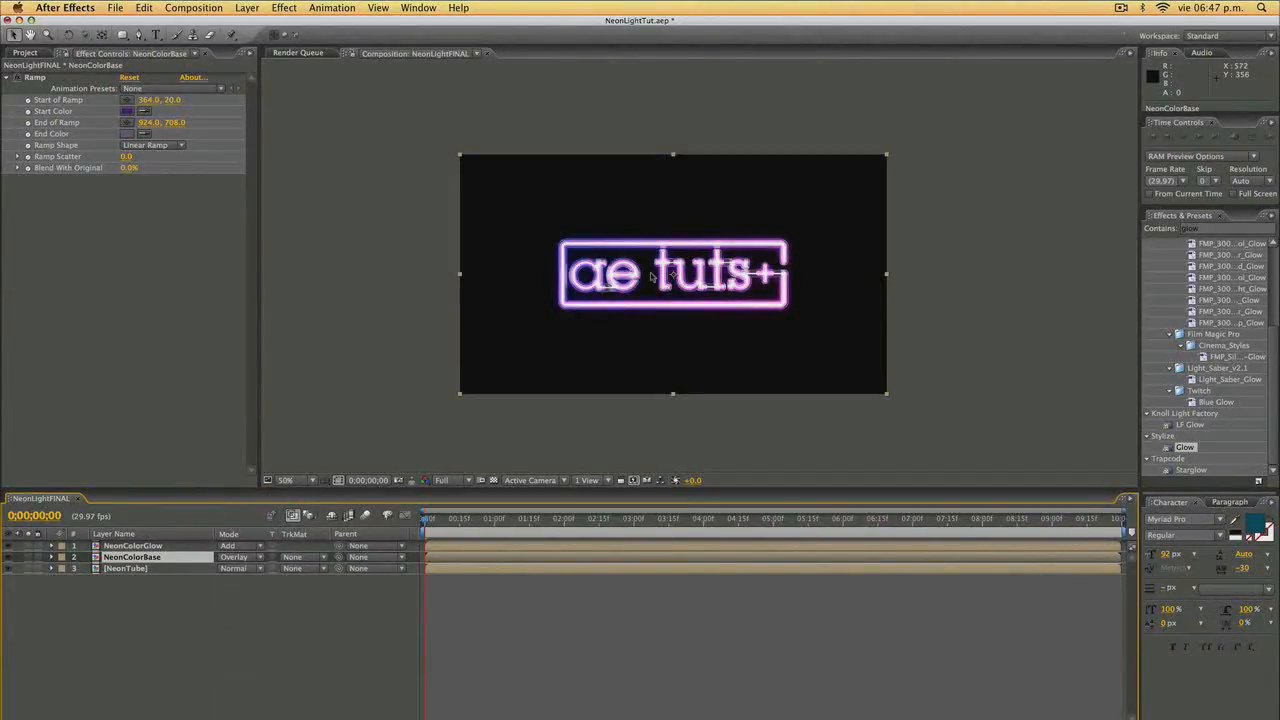
# Duplicate the Glow effect on the NeonColorGlow layer and collapse the layer's properties in the timeline.
pyautogui.click(138, 547)
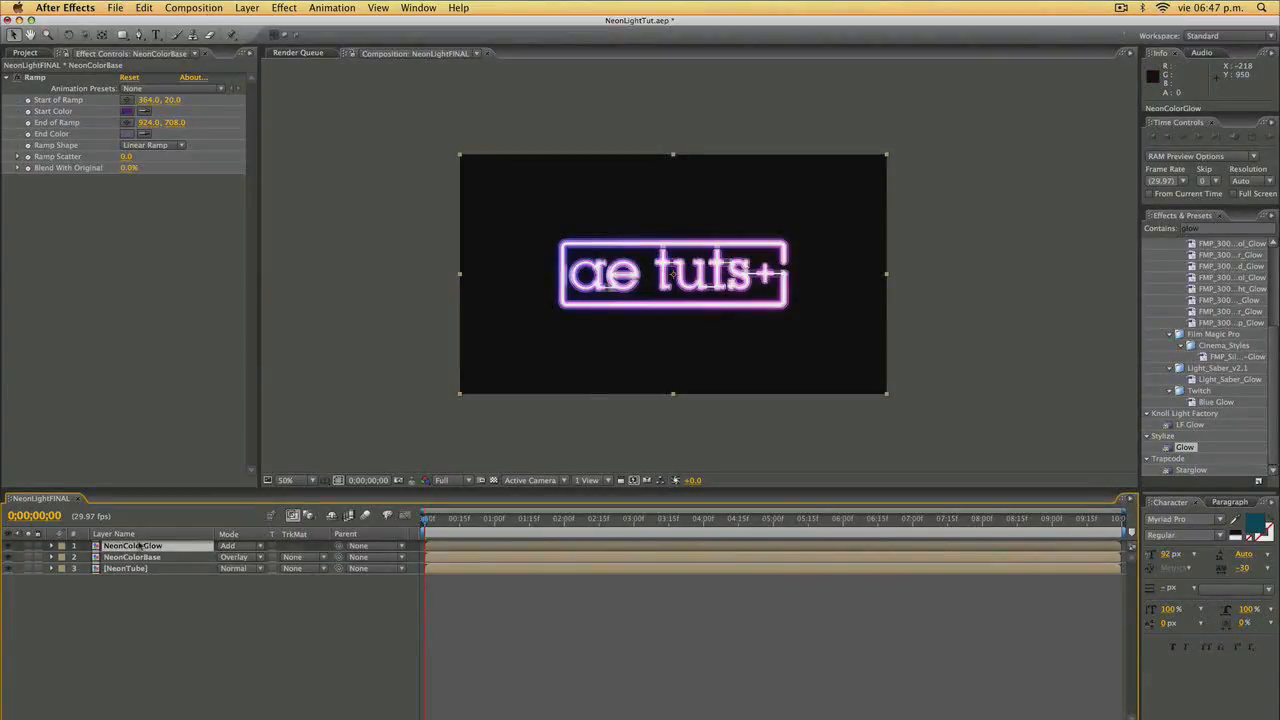
pyautogui.press('.')
pyautogui.press('.')
pyautogui.press(',')
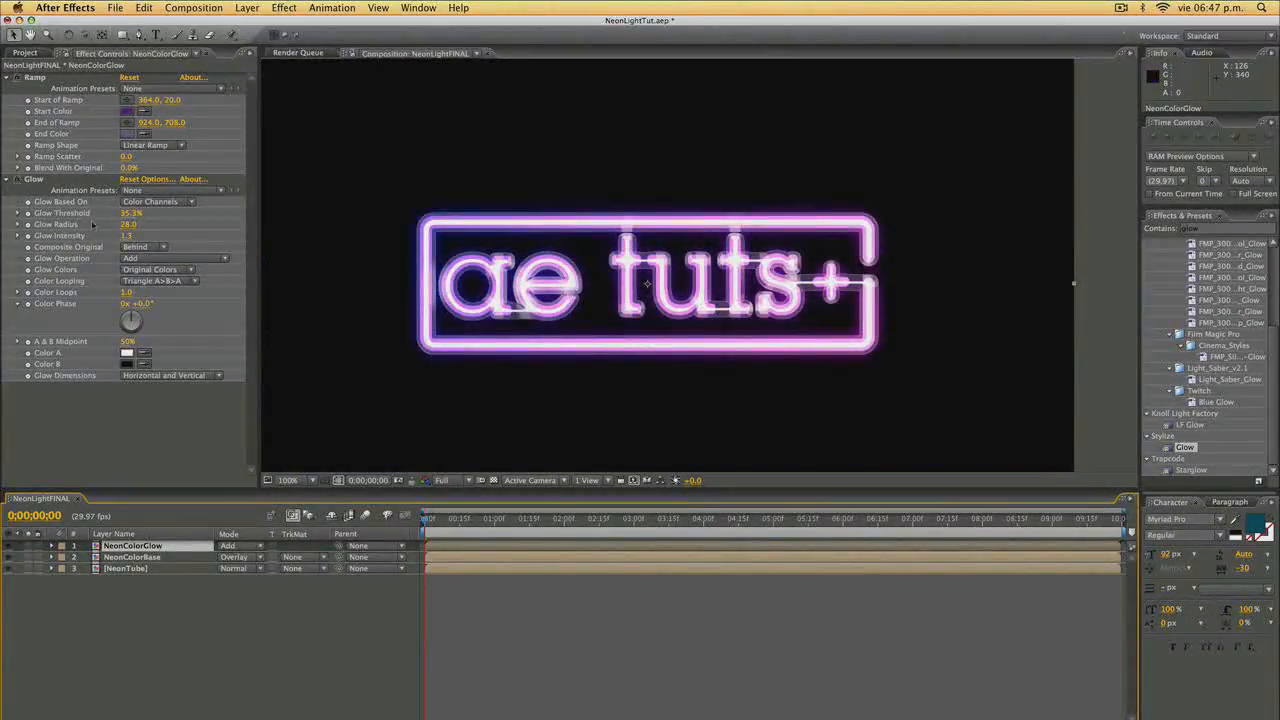
pyautogui.doubleClick(39, 183)
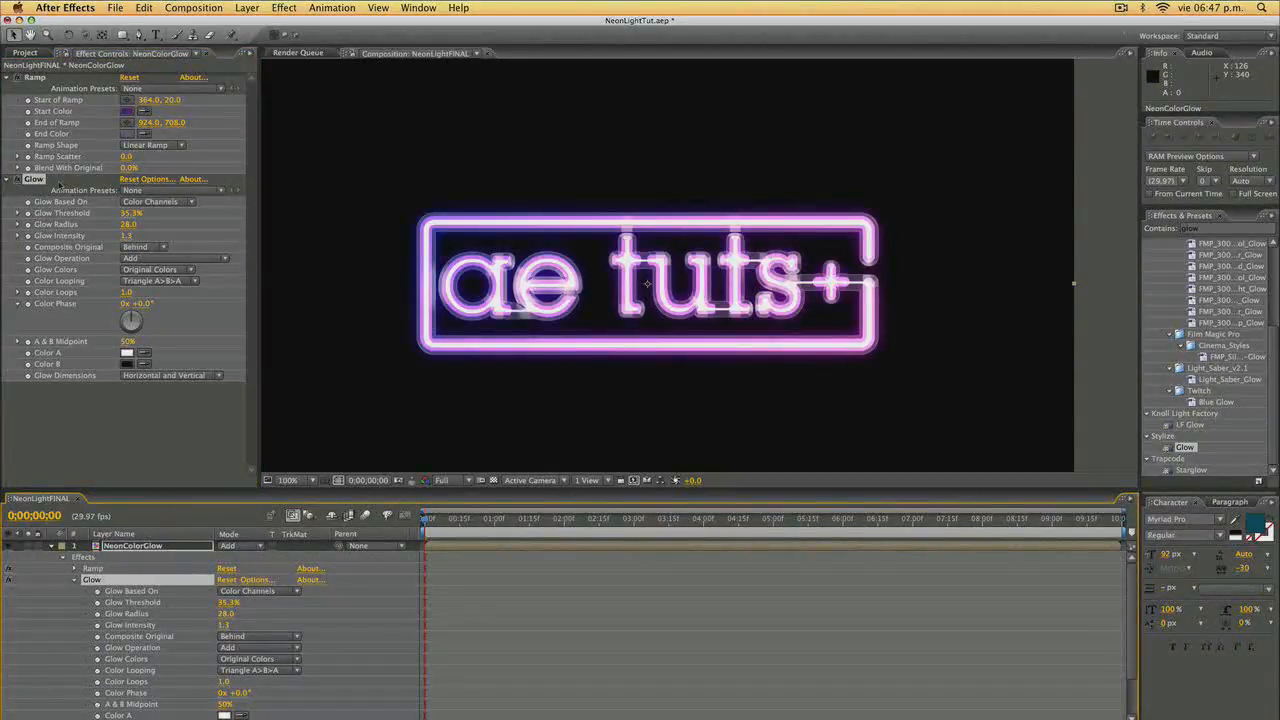
pyautogui.press('super+d')
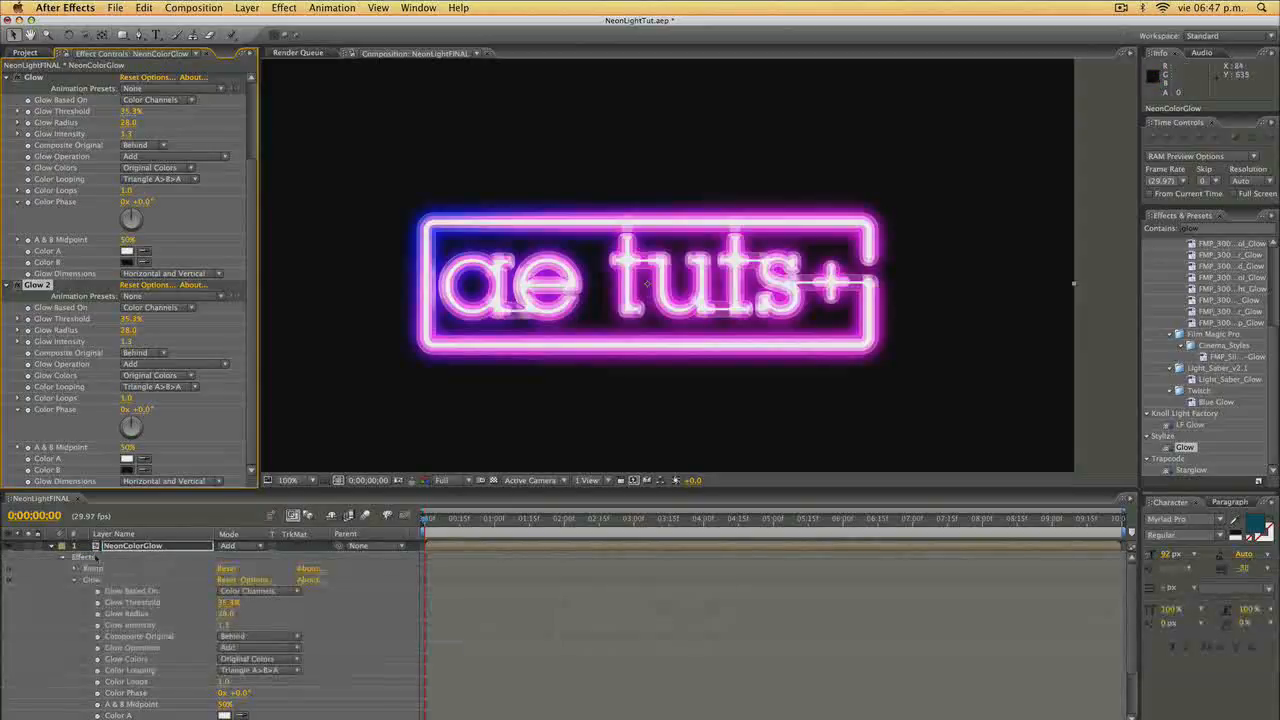
pyautogui.click(52, 546)
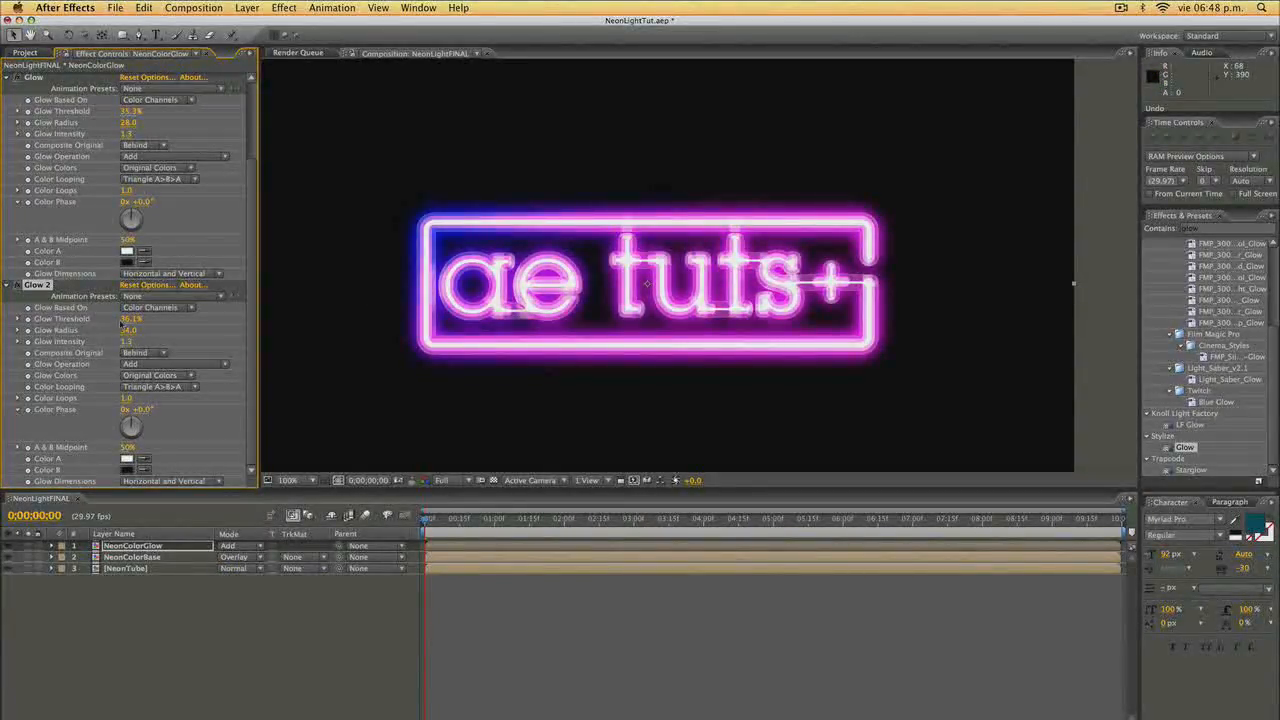
# Try out lower and higher Glow Threshold and Glow Radius values on the Glow 2 effect.
pyautogui.moveTo(121, 319); pyautogui.dragTo(150, 322)
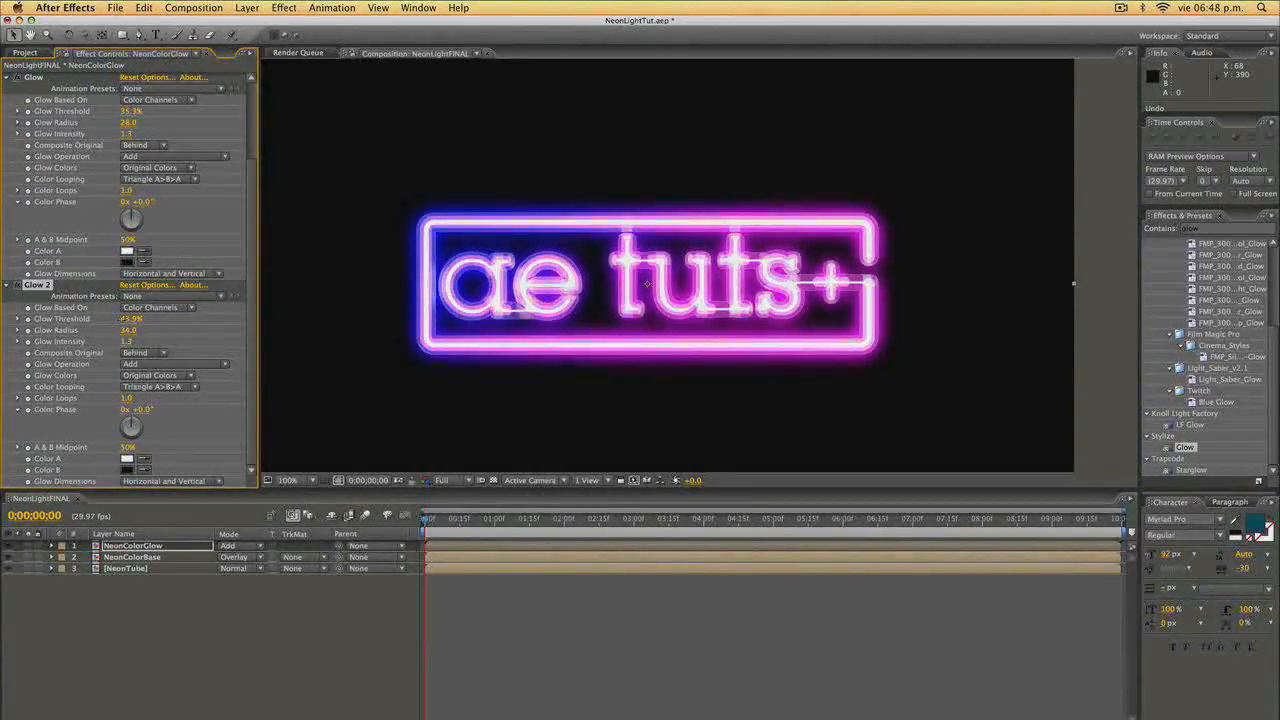
pyautogui.moveTo(137, 321); pyautogui.dragTo(62, 321)
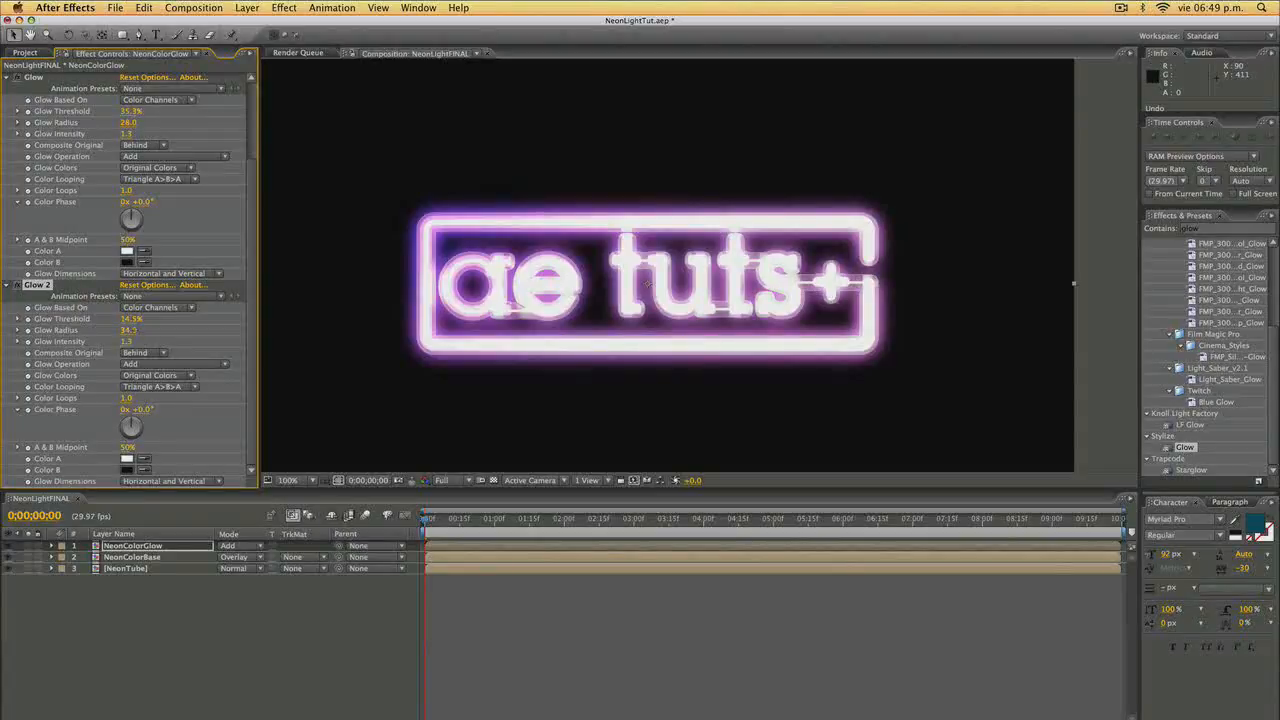
pyautogui.moveTo(128, 330); pyautogui.dragTo(171, 330)
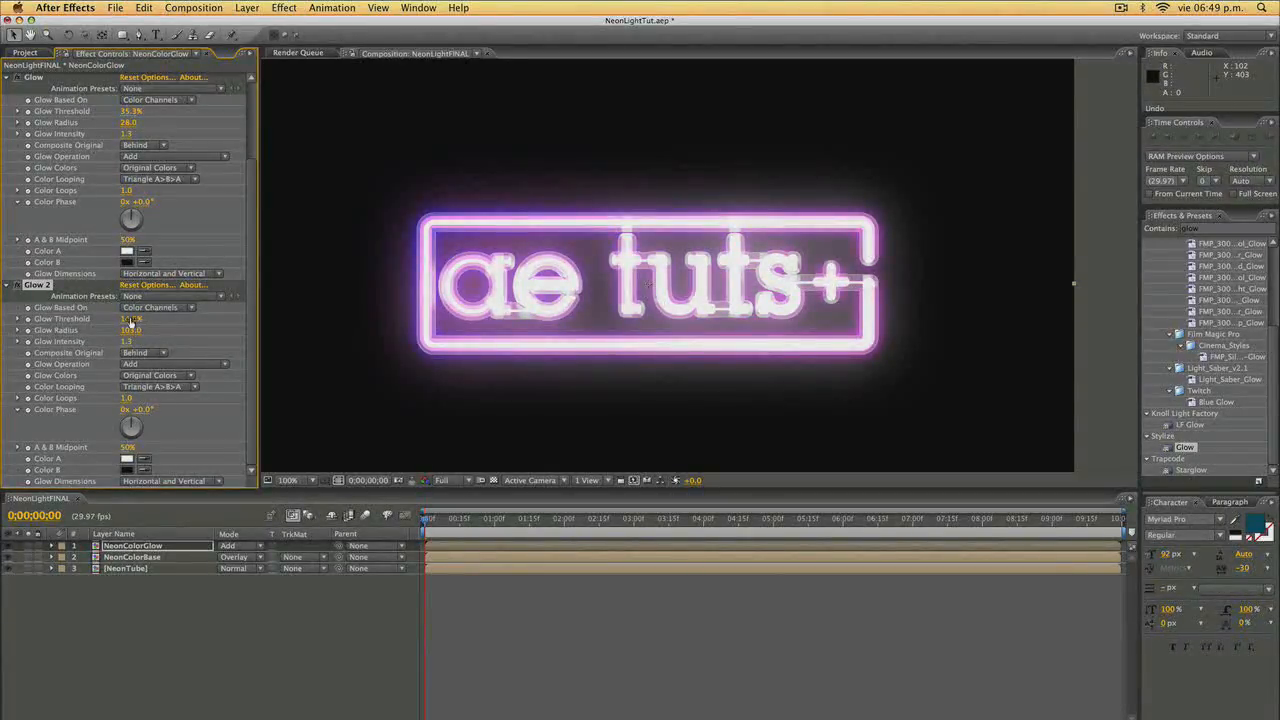
pyautogui.moveTo(128, 318); pyautogui.dragTo(242, 318)
pyautogui.moveTo(132, 330); pyautogui.dragTo(117, 330)
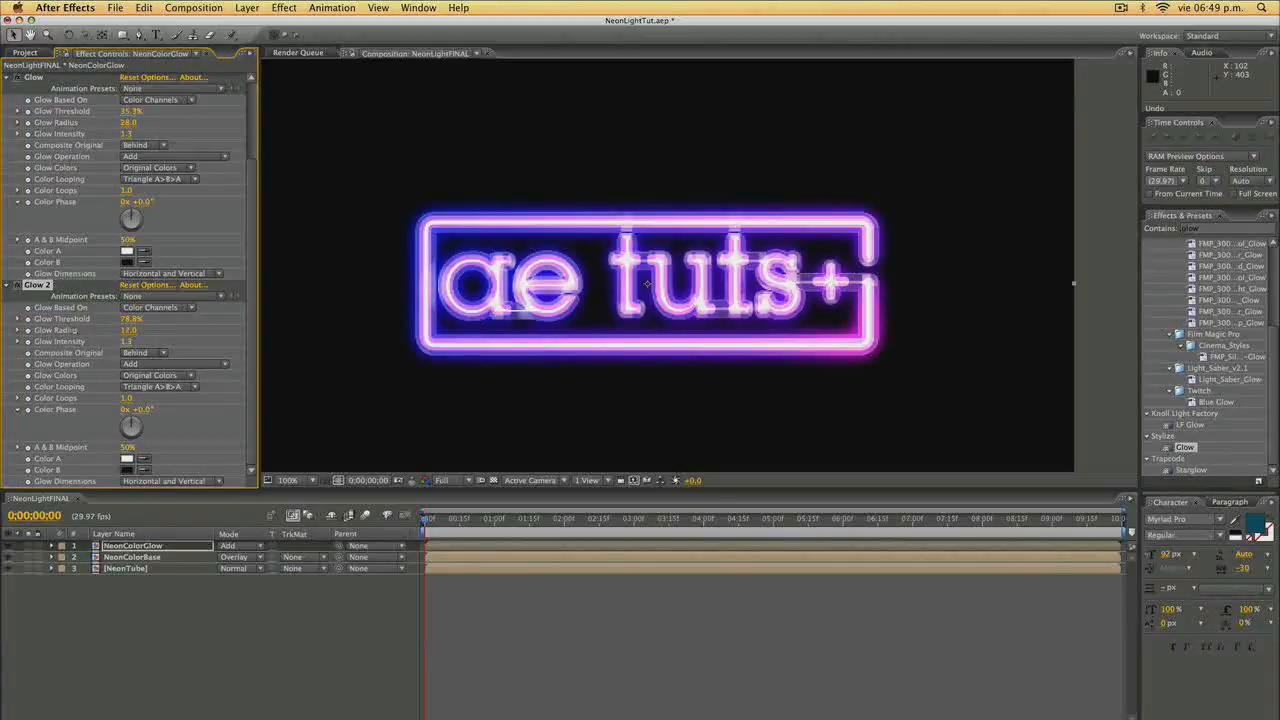
pyautogui.moveTo(70, 330); pyautogui.dragTo(62, 330)
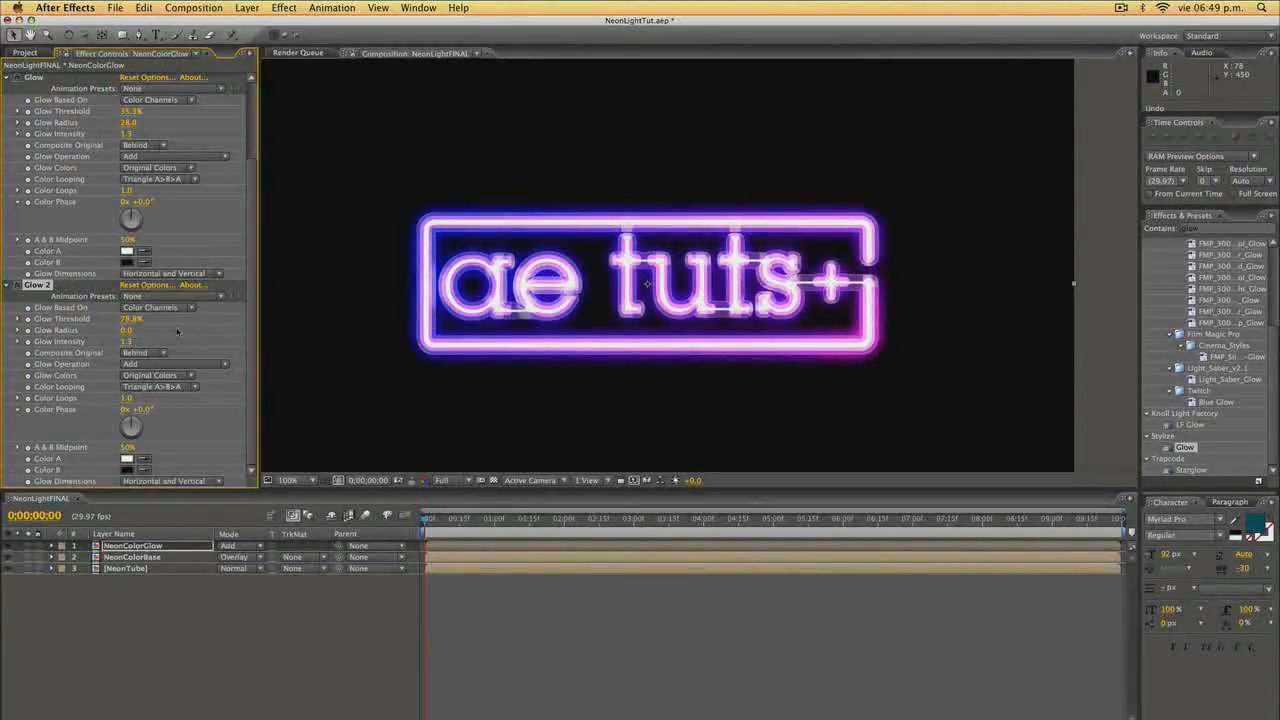
# Set Glow 2's Glow Threshold to 50%, Glow Radius to 50 and Glow Intensity to 3.
pyautogui.click(137, 318)
pyautogui.write('50')
pyautogui.press('Tab')
pyautogui.write('50')
pyautogui.press('Tab')
pyautogui.write('3')
pyautogui.press('Tab')
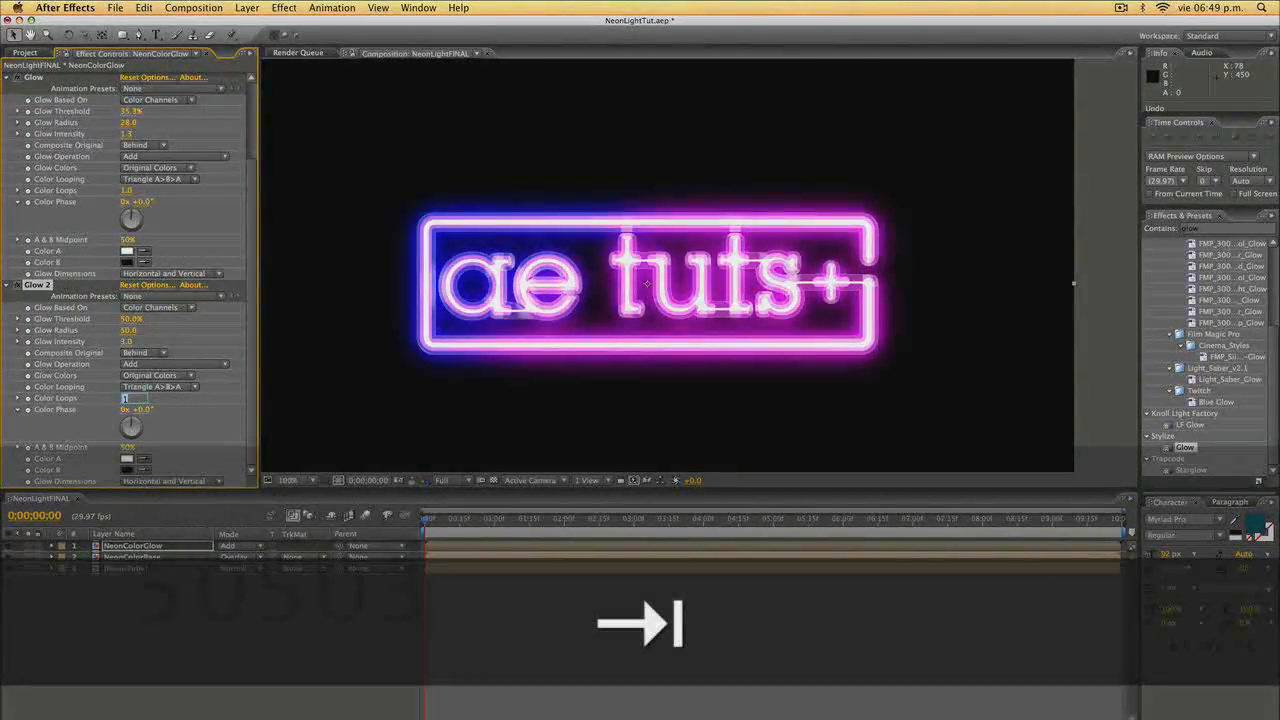
pyautogui.click(371, 261)
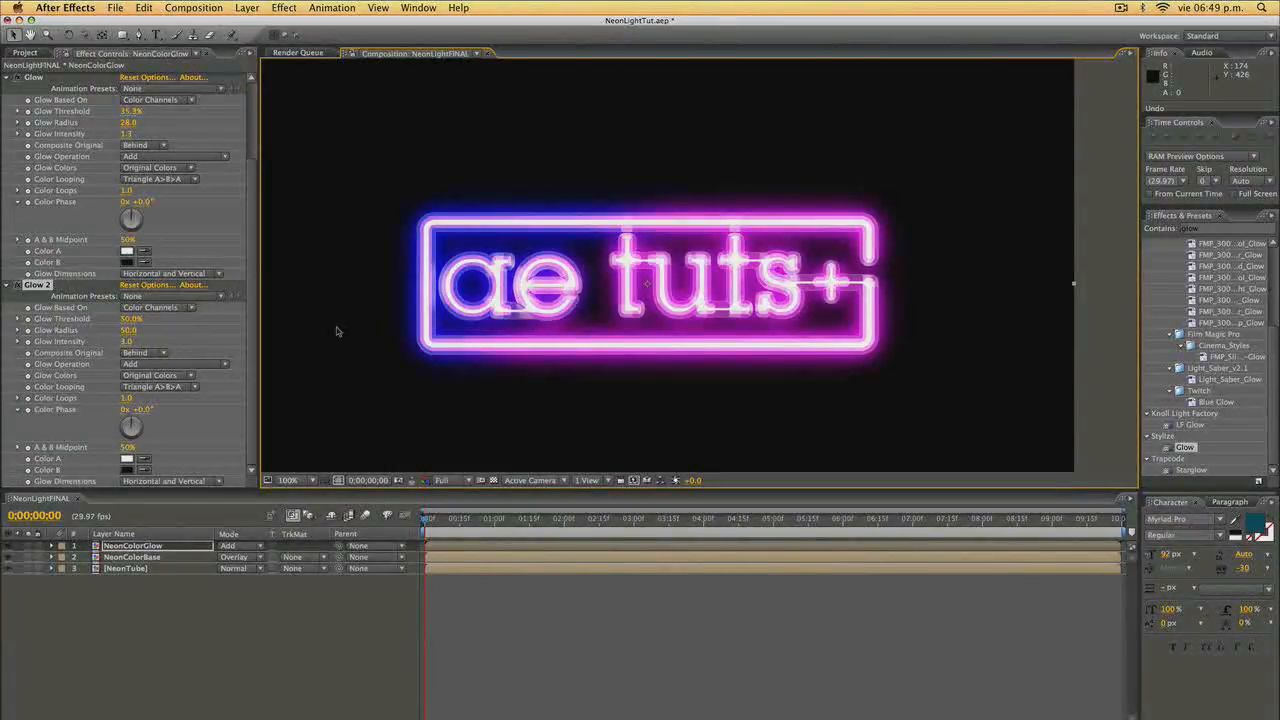
# Create a new adjustment layer in the NeonLightFINAL composition and rename it Controls.
pyautogui.rightClick(598, 616)
pyautogui.moveTo(700, 623)
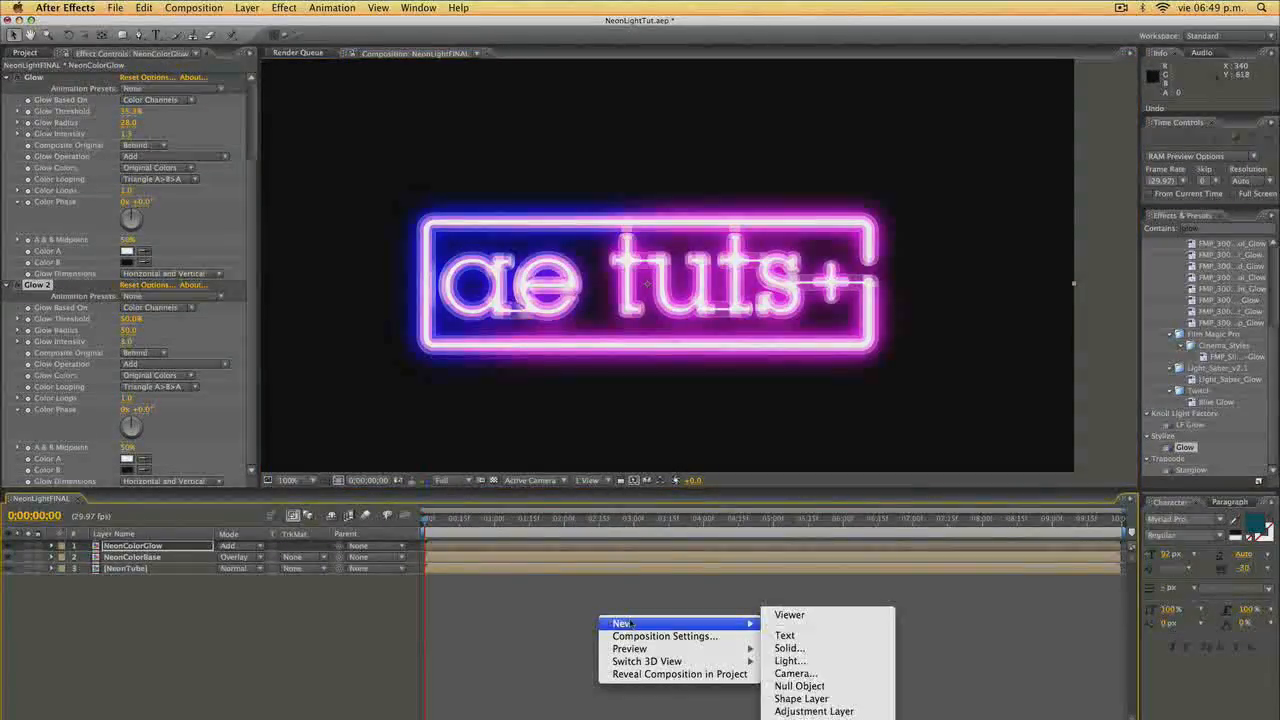
pyautogui.click(832, 710)
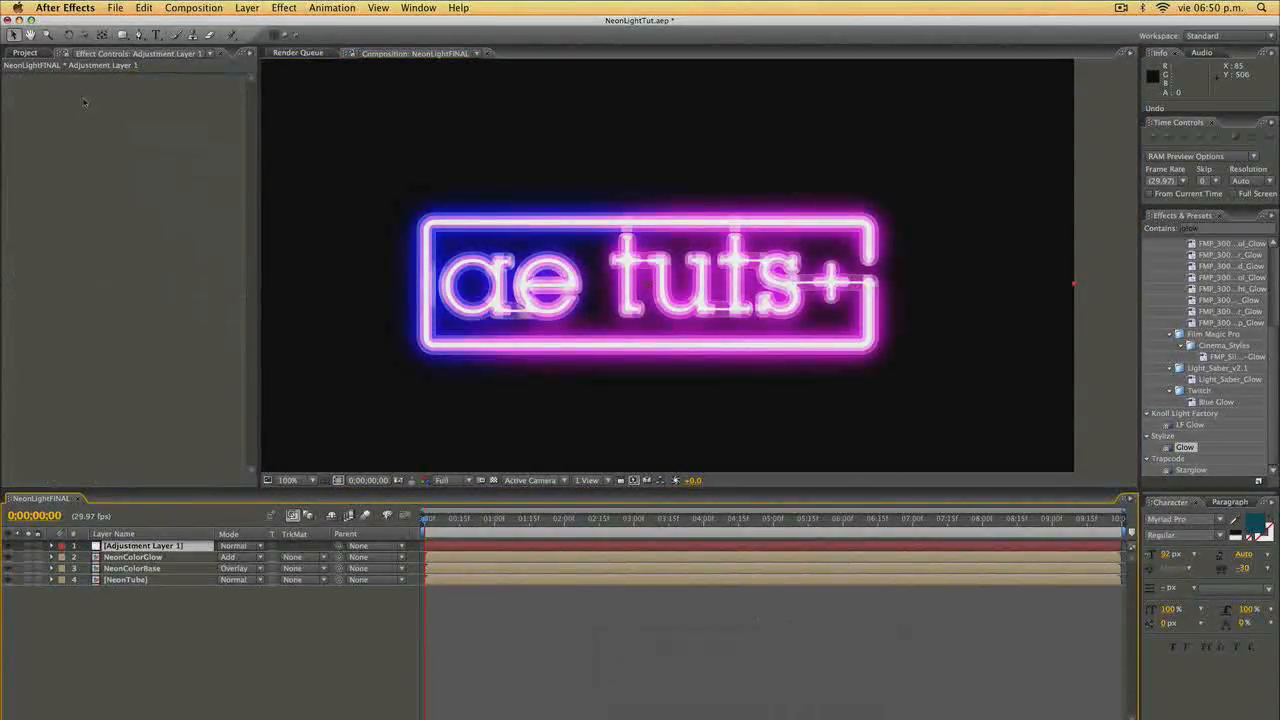
pyautogui.press('Return')
pyautogui.write('Controls')
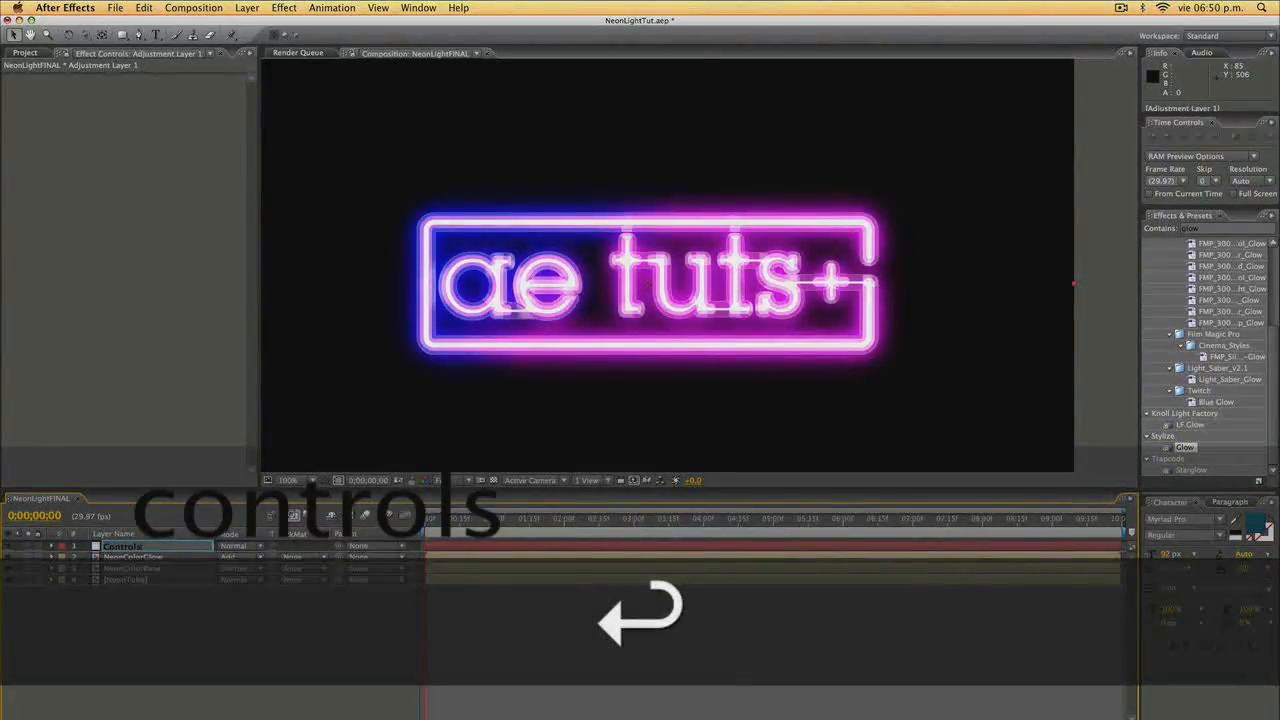
pyautogui.press('Return')
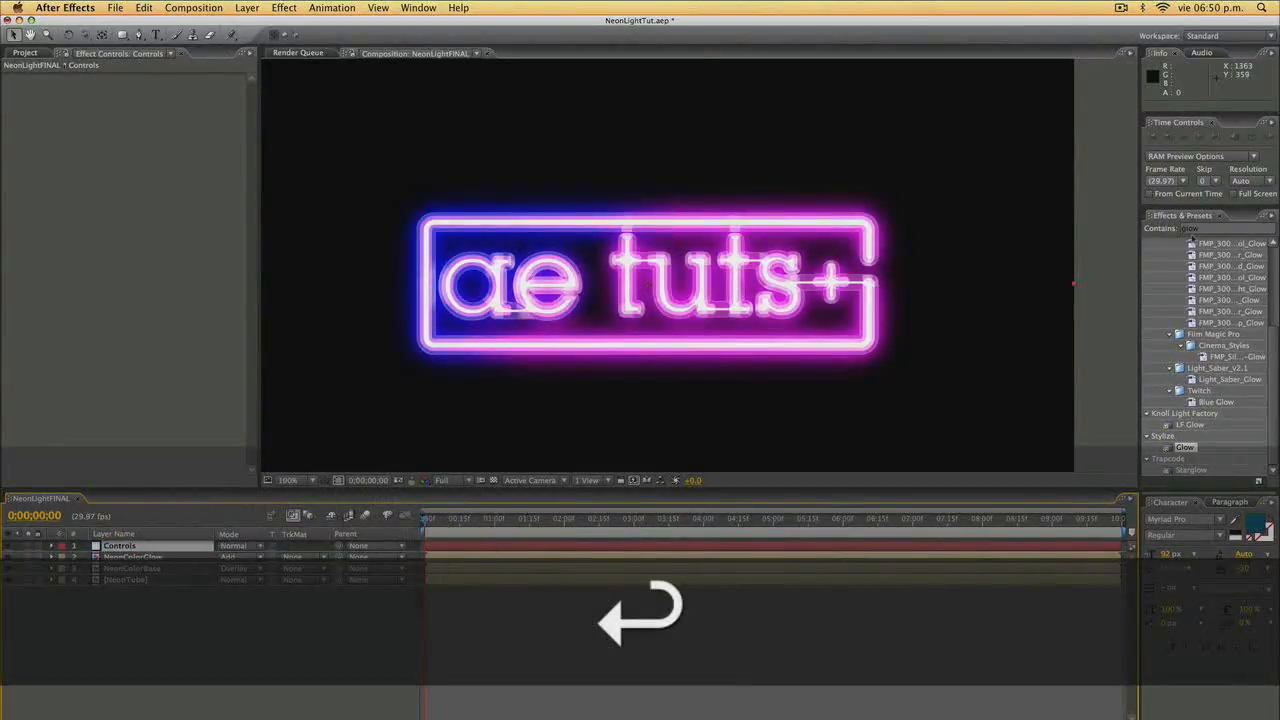
# Apply a Slider Control effect to the Controls layer and duplicate it twice for three sliders.
pyautogui.click(1211, 228)
pyautogui.write('slider')
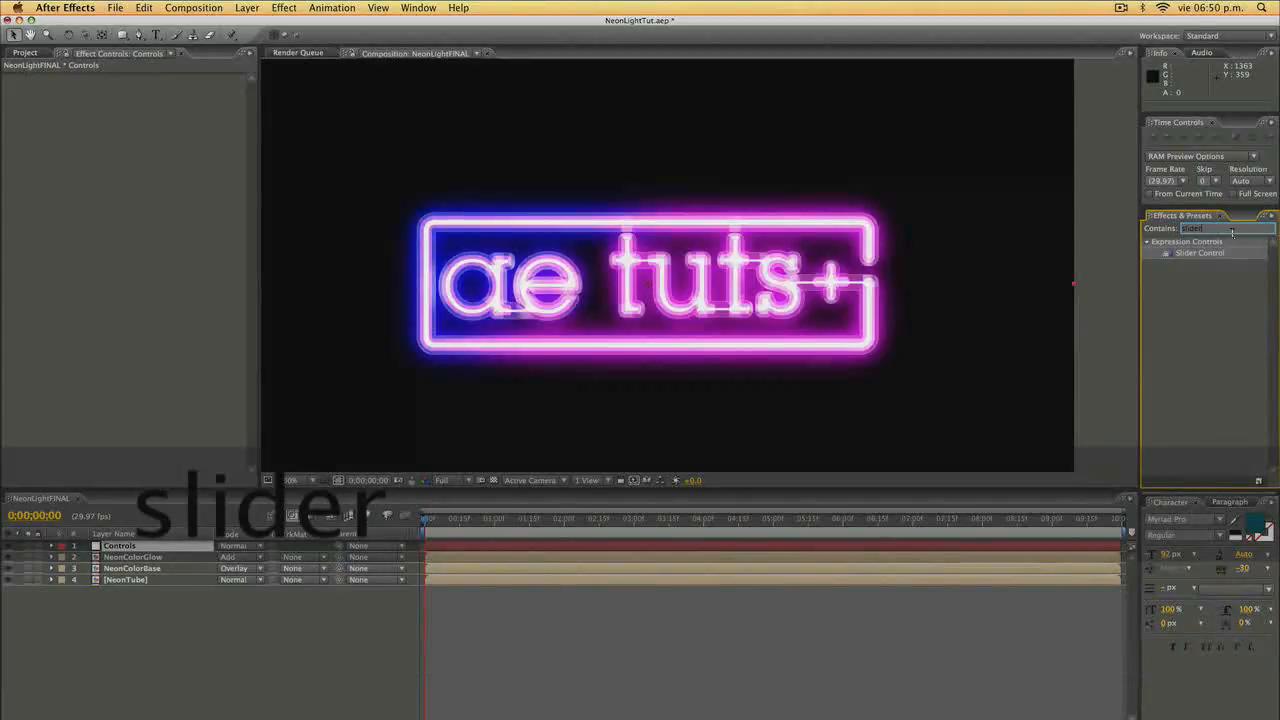
pyautogui.moveTo(1199, 253); pyautogui.dragTo(138, 548)
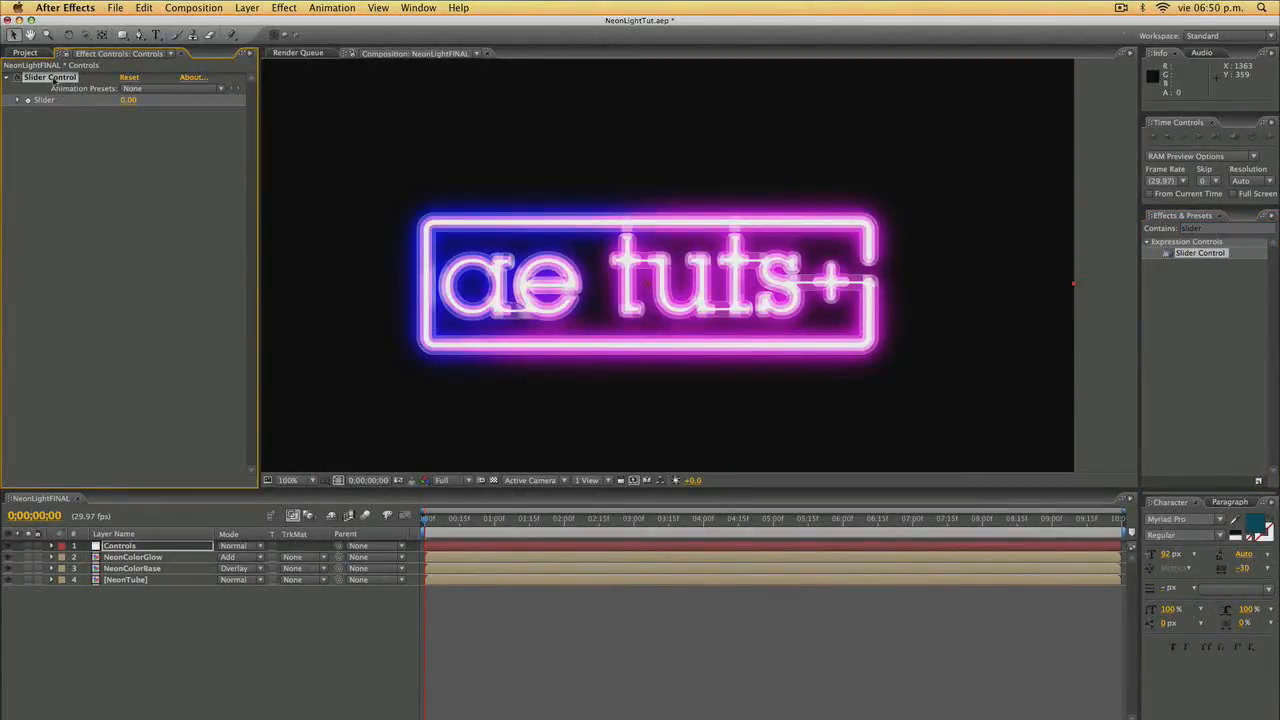
pyautogui.press('super+d')
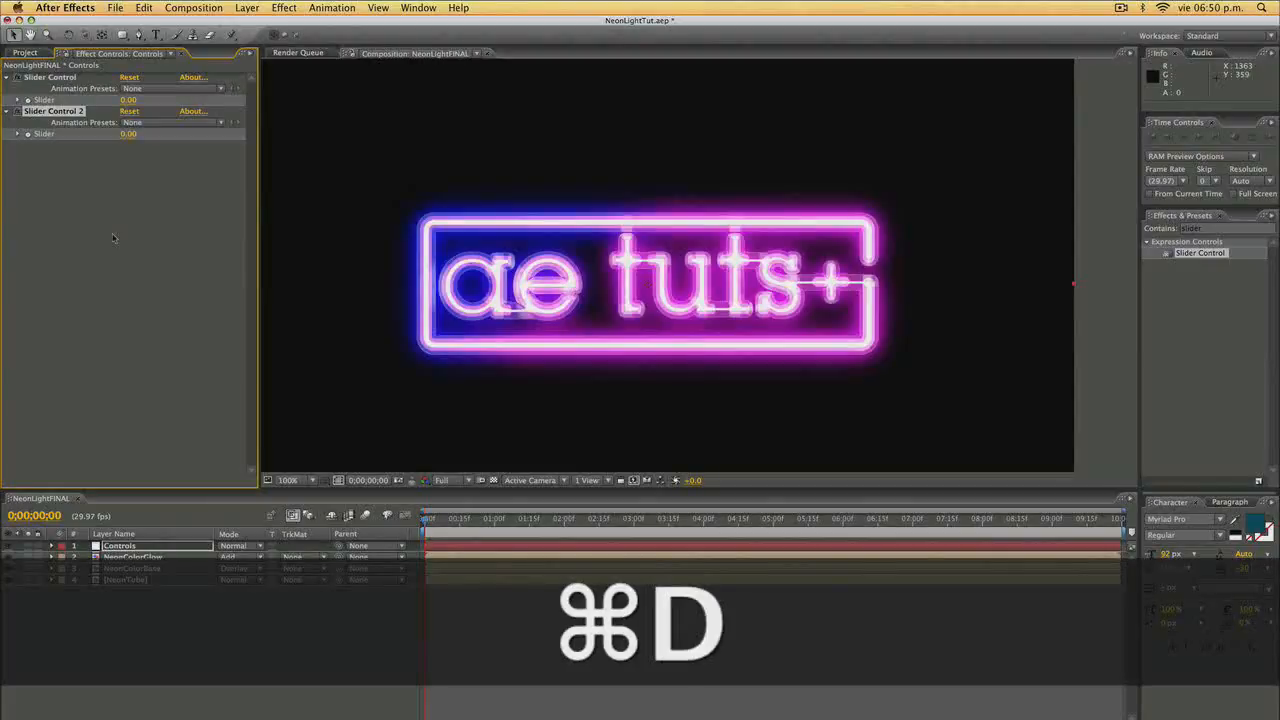
pyautogui.press('super+d')
# Find the Checkbox Control effect and apply it to the Controls layer.
pyautogui.click(1229, 228)
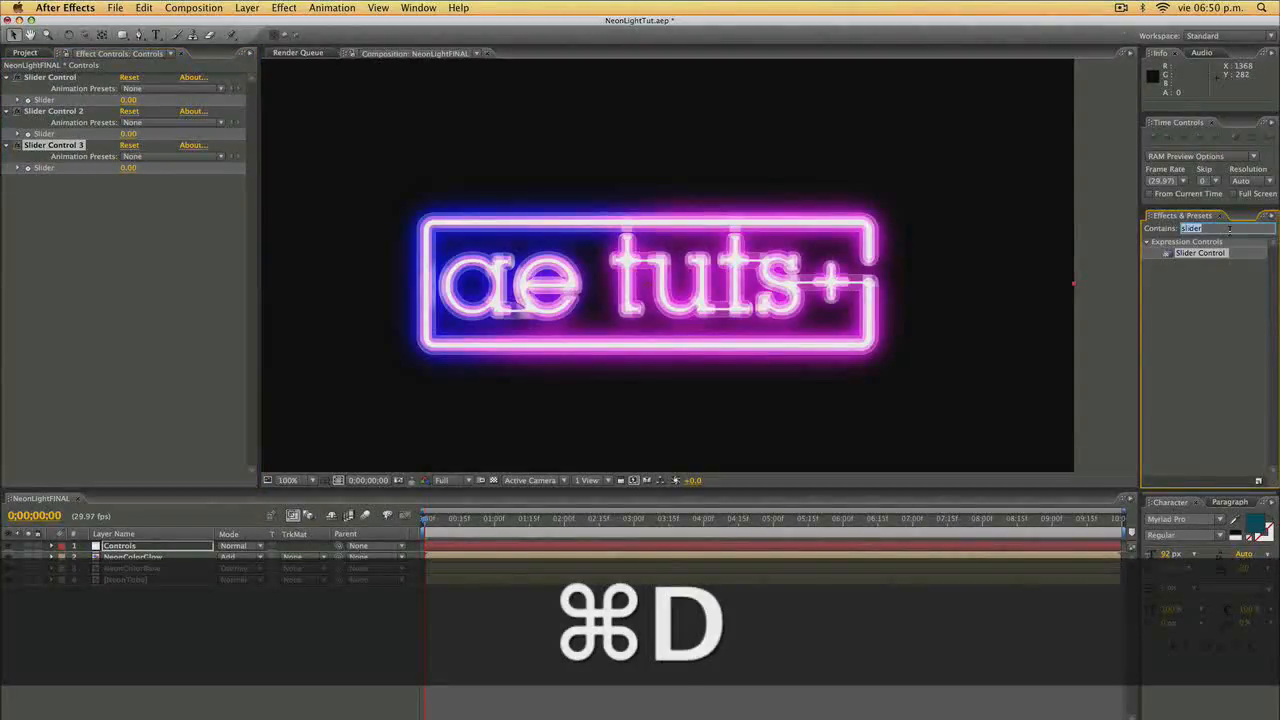
pyautogui.write('checkbo')
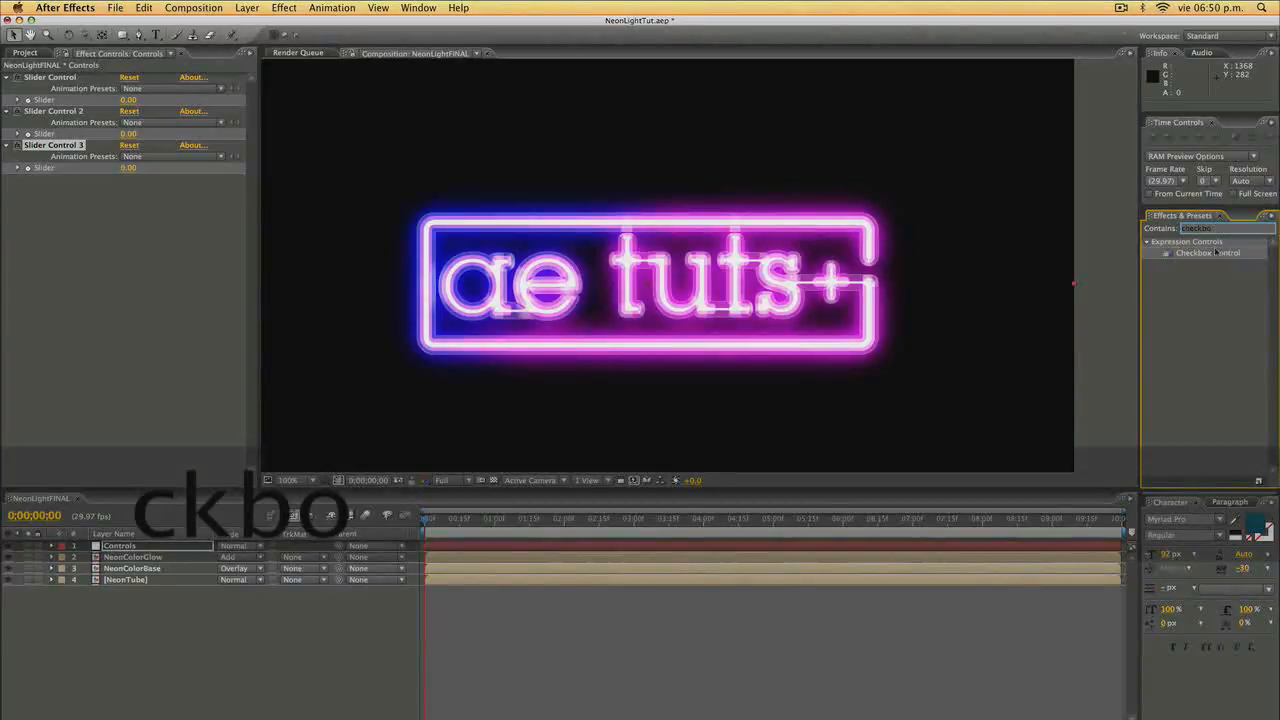
pyautogui.moveTo(1208, 253); pyautogui.dragTo(672, 250)
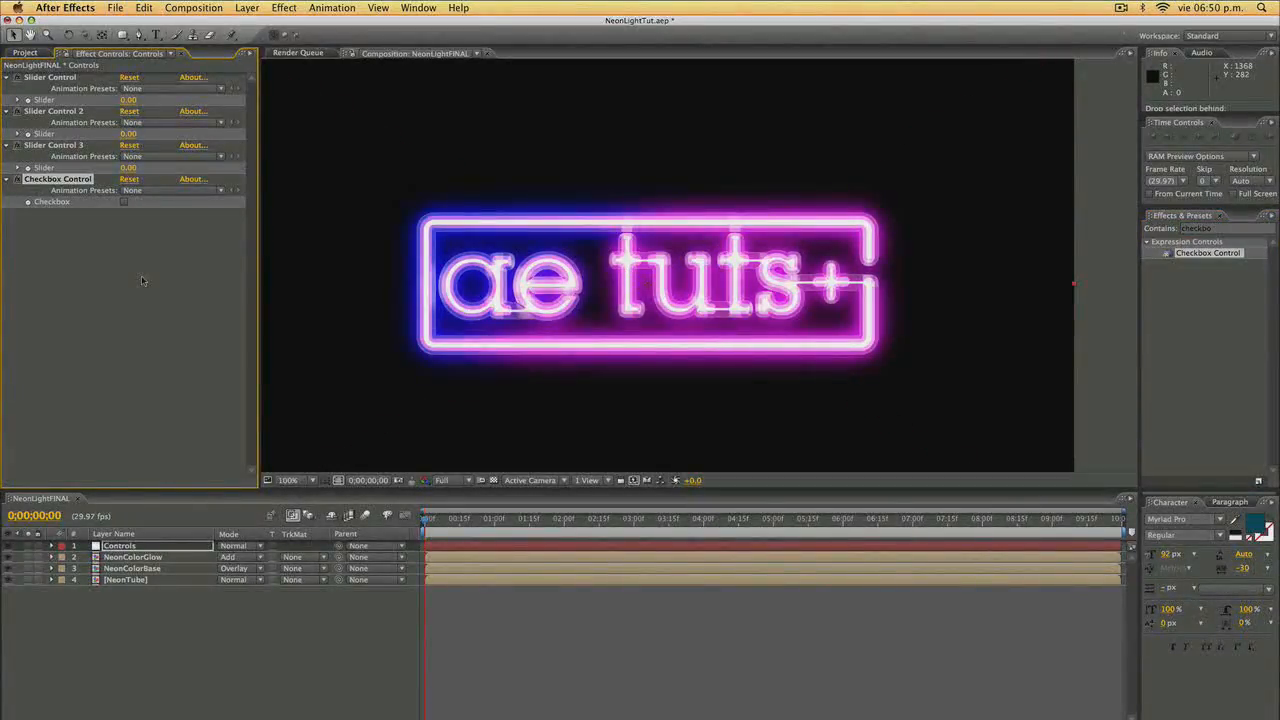
# Rename the first Slider Control effect on the Controls layer as ControlsGlowThreshold.
pyautogui.click(52, 77)
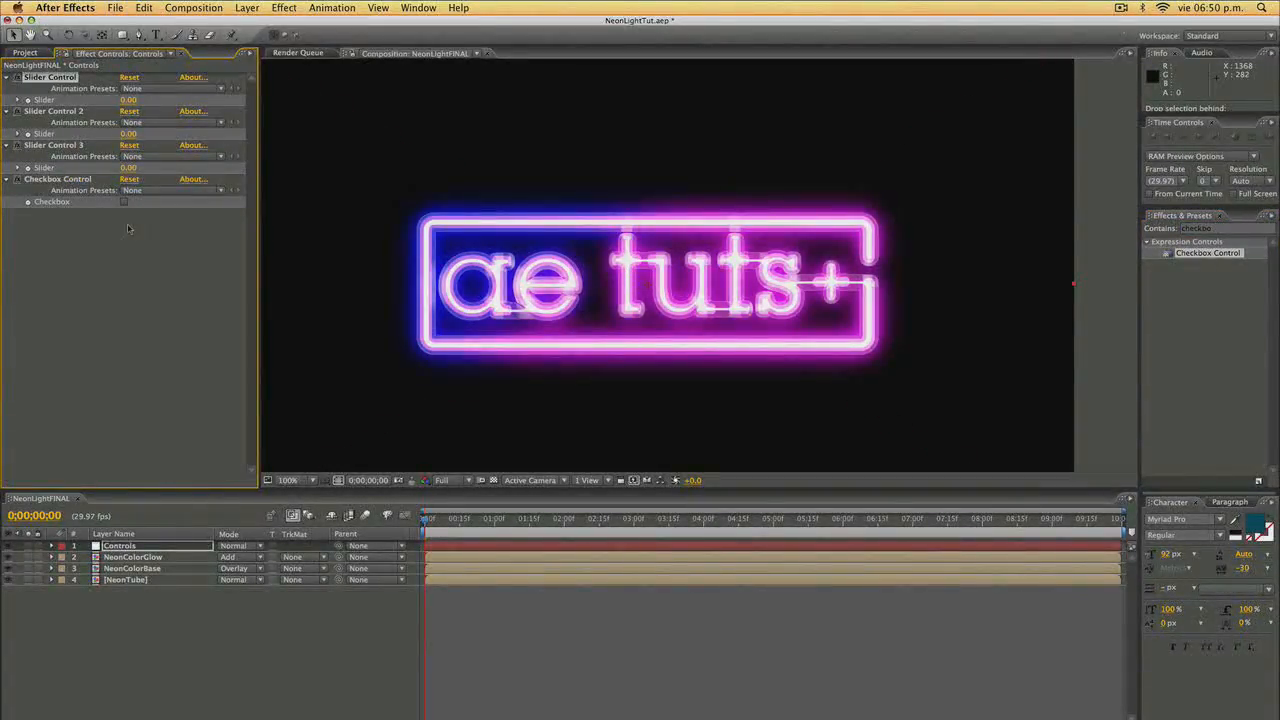
pyautogui.press('Return')
pyautogui.write('Controls')
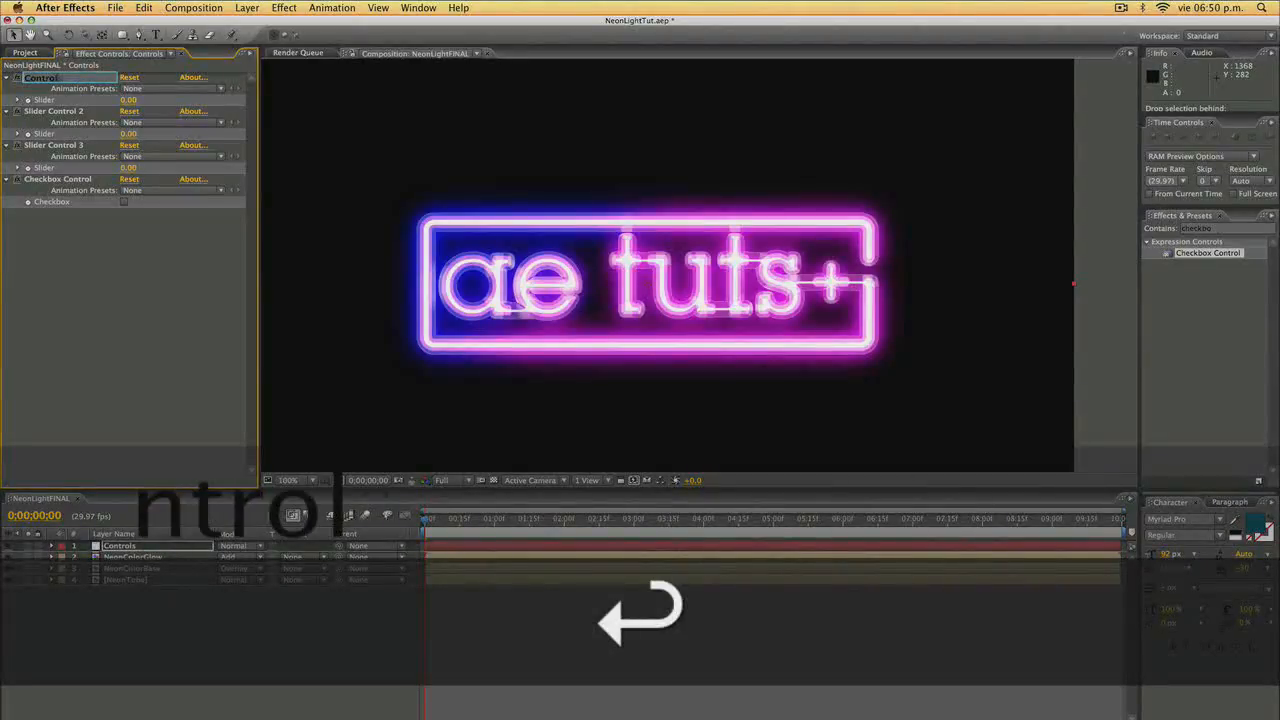
pyautogui.write('GlowRa')
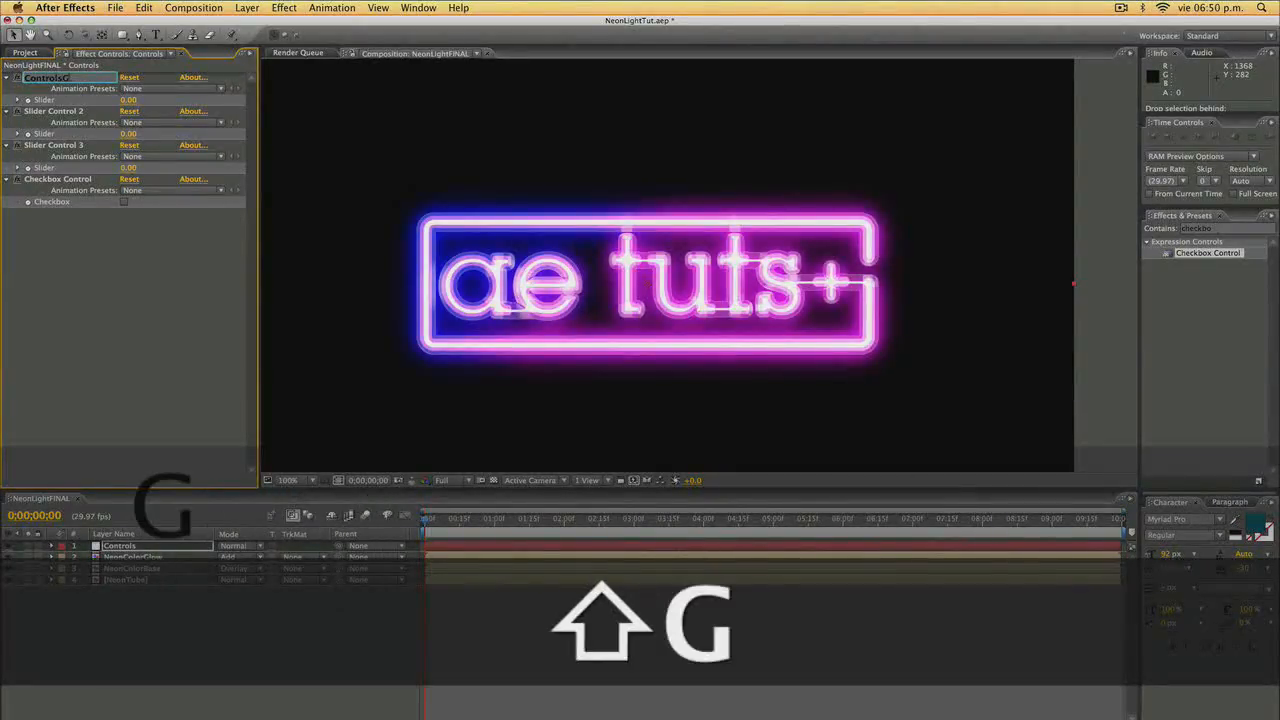
pyautogui.press('BackSpace')
pyautogui.press('BackSpace')
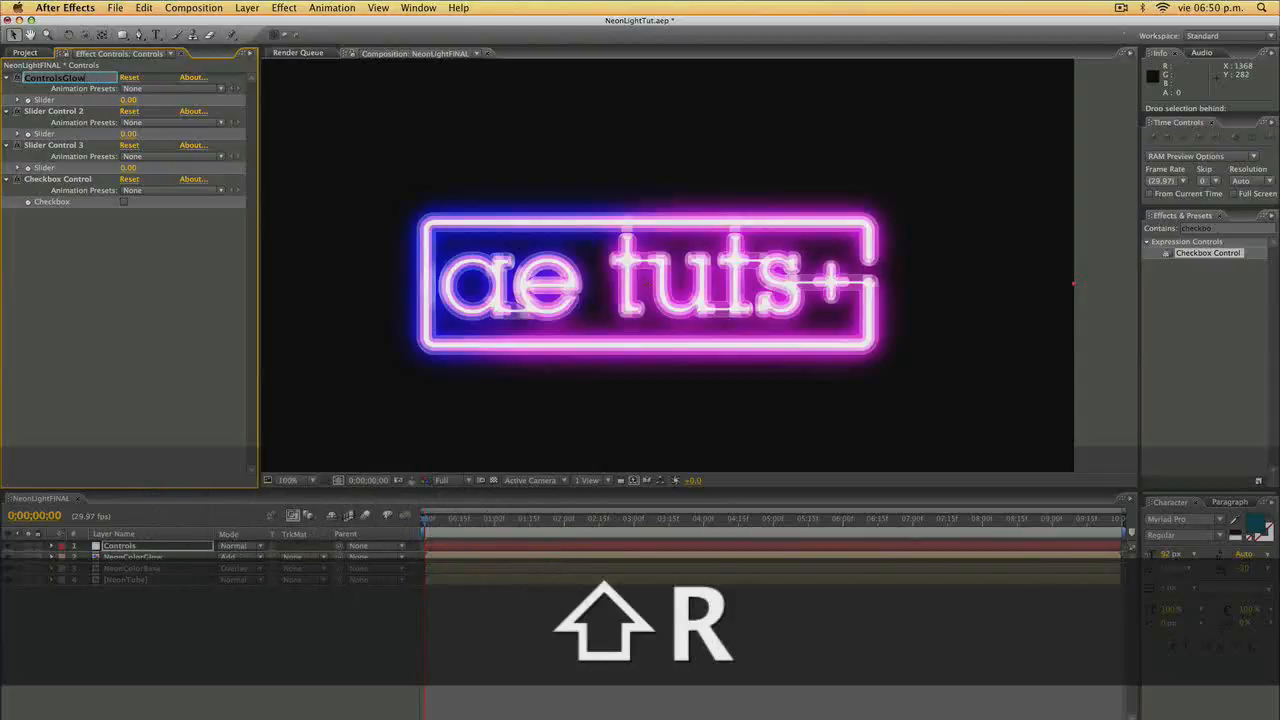
pyautogui.write('Threshold')
pyautogui.press('Return')
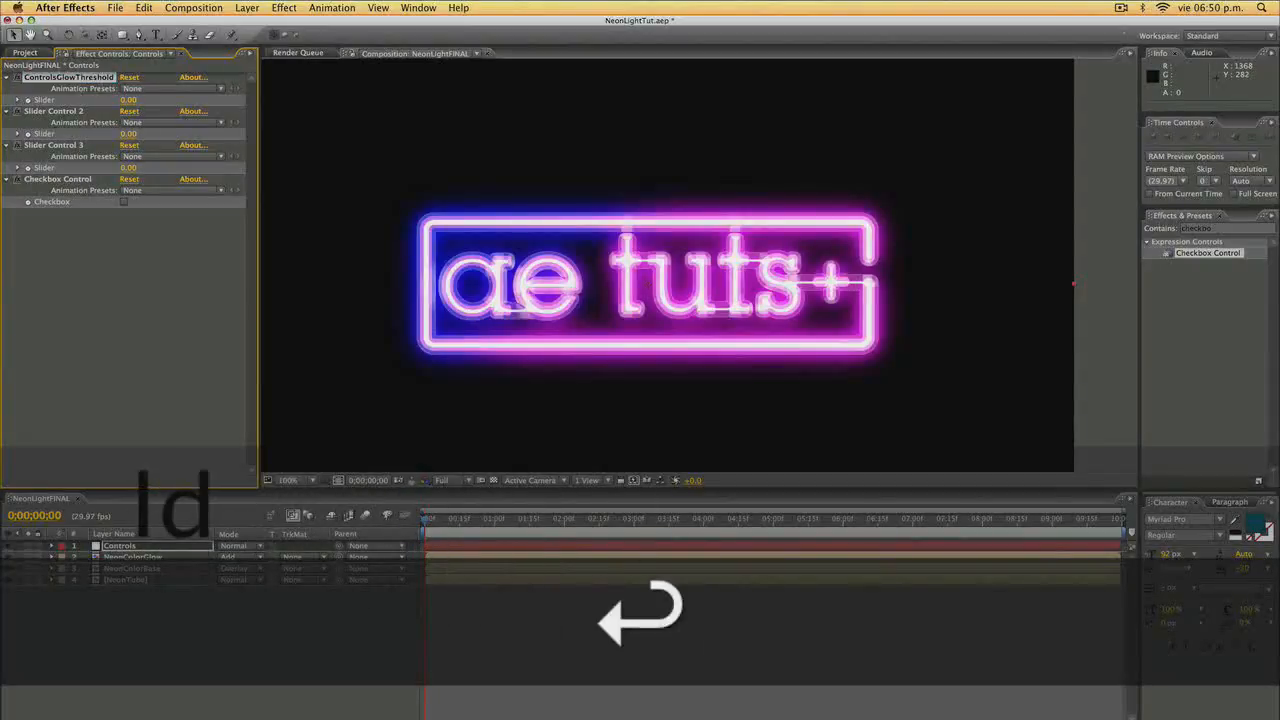
# Rename the Slider Control 2 effect as ControlsGlowRadius.
pyautogui.click(52, 112)
pyautogui.press('Return')
pyautogui.write('Controls')
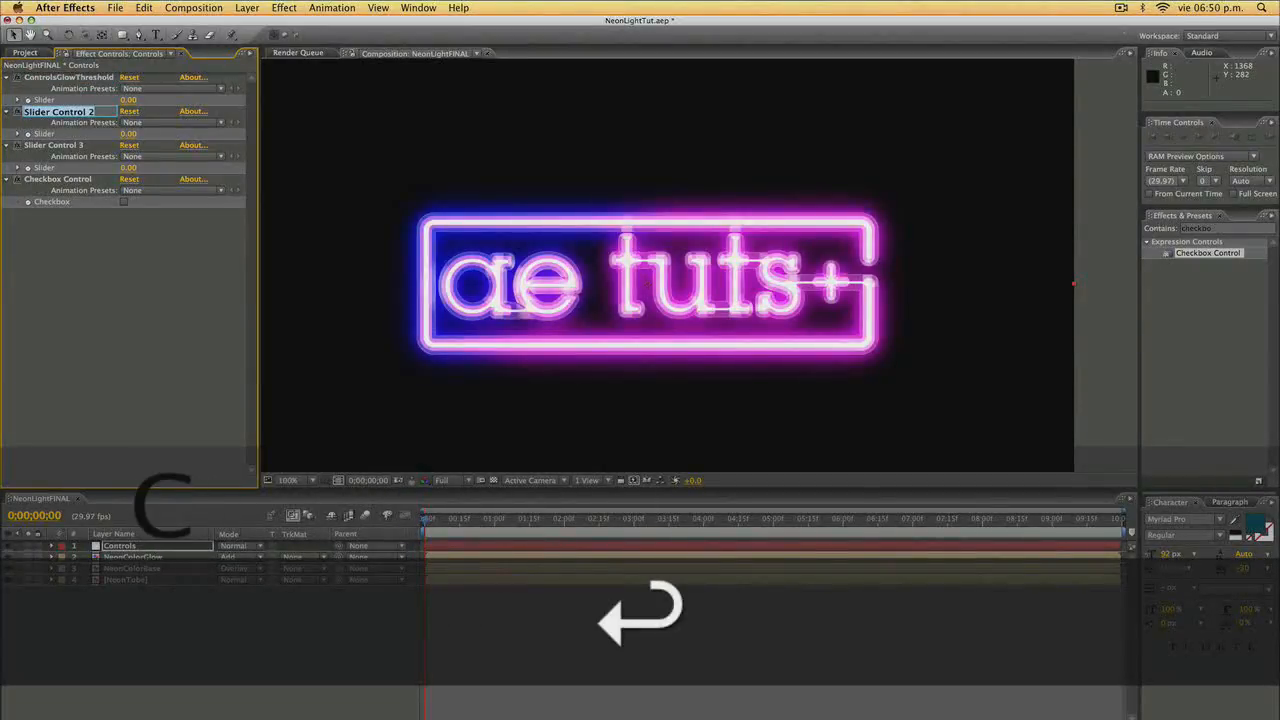
pyautogui.write('Gl')
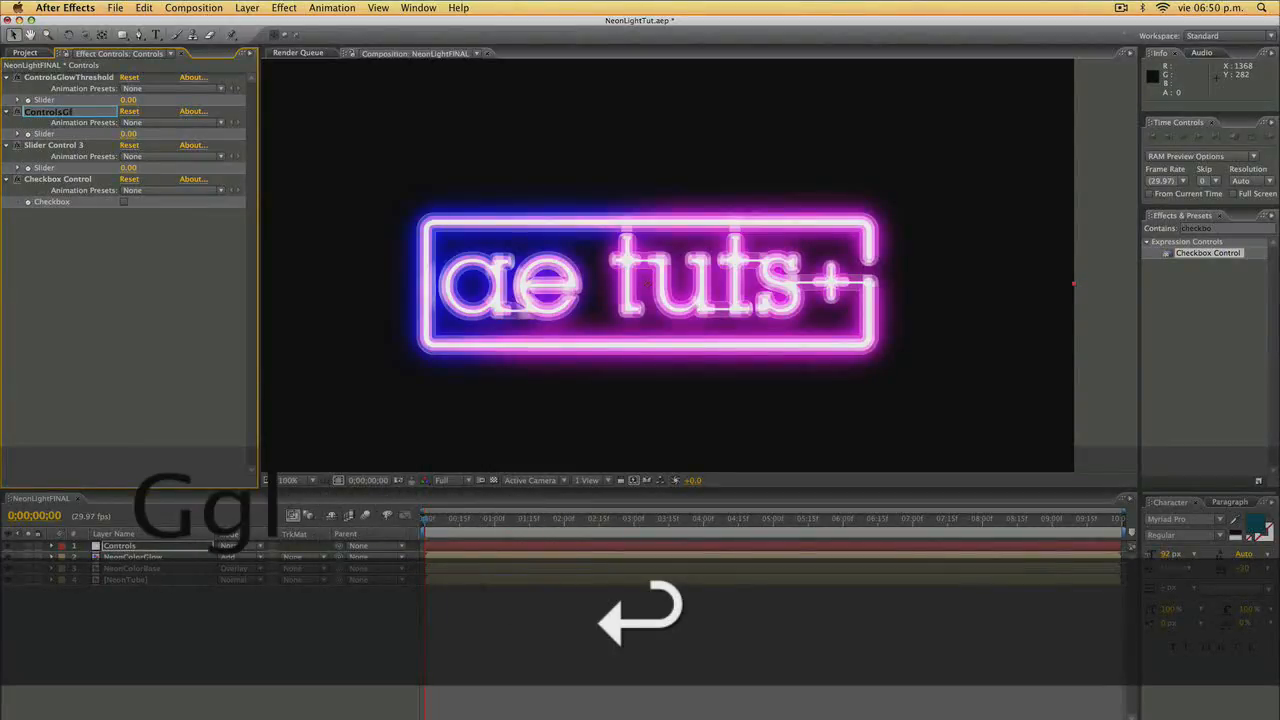
pyautogui.write('owRadius')
pyautogui.press('Return')
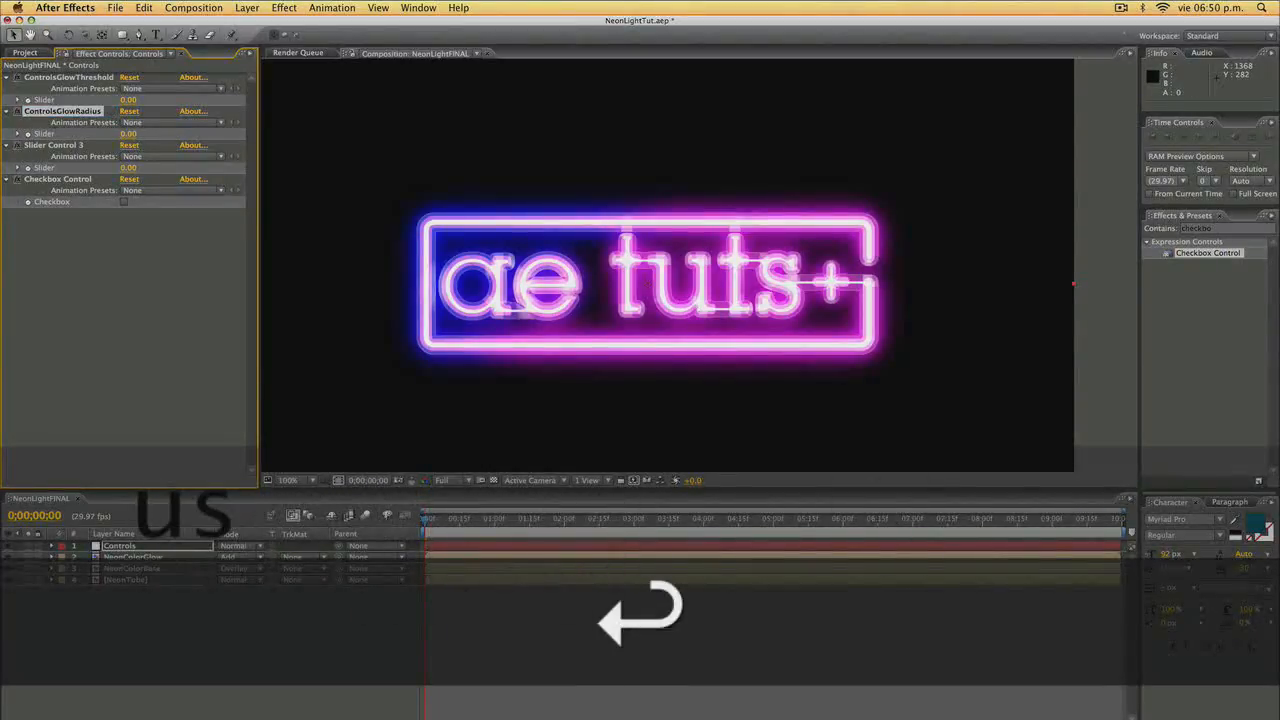
# Rename the Slider Control 3 effect as ControlsLightIntensity.
pyautogui.click(52, 145)
pyautogui.press('Return')
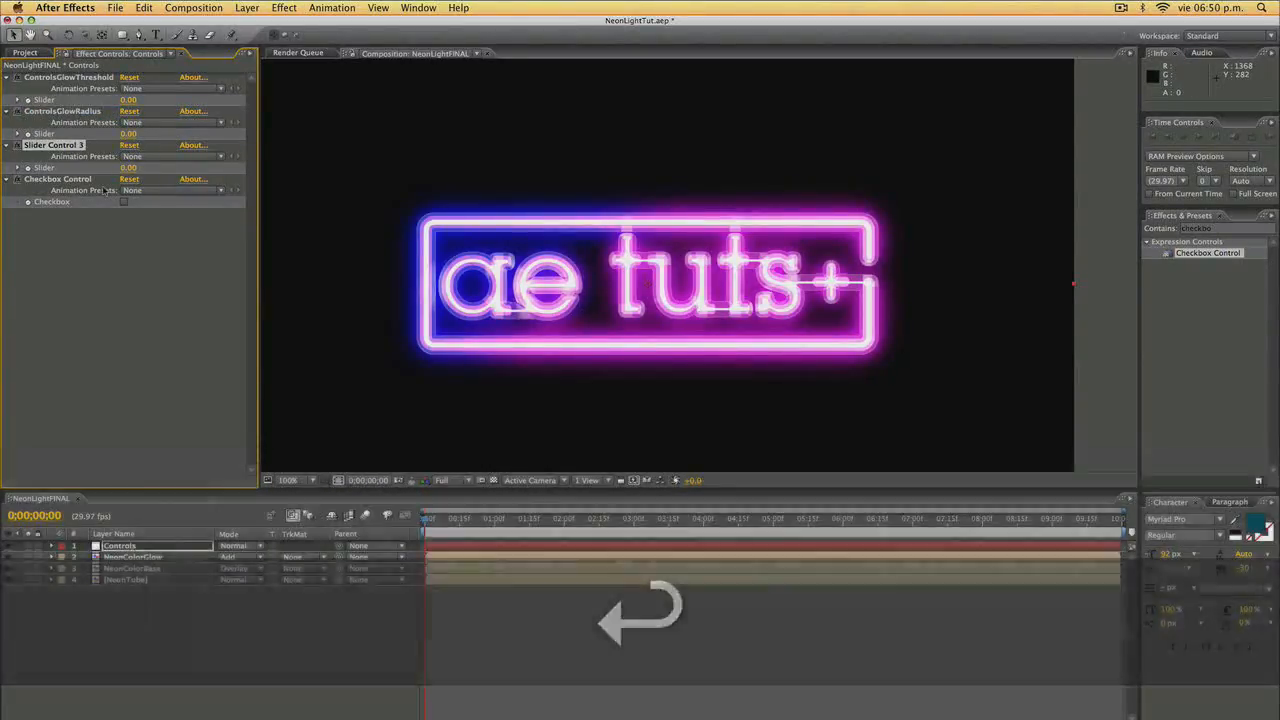
pyautogui.write('ControlsLi')
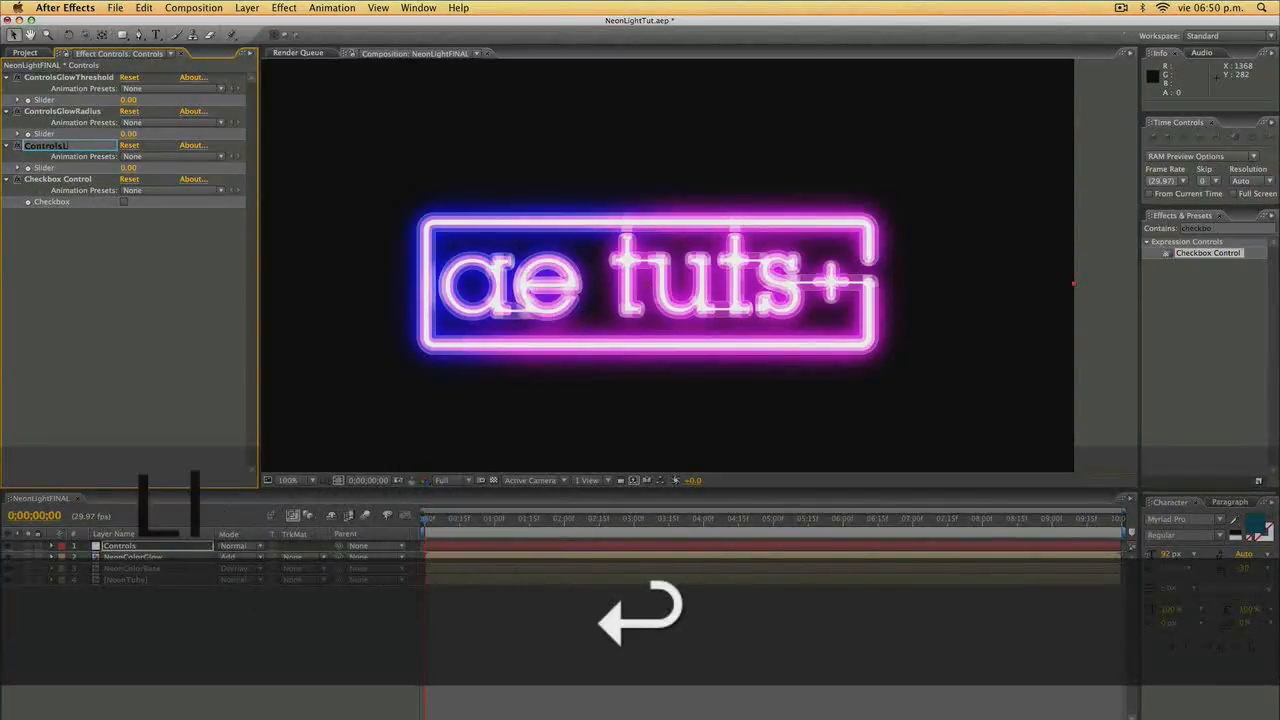
pyautogui.write('ghtIntensity')
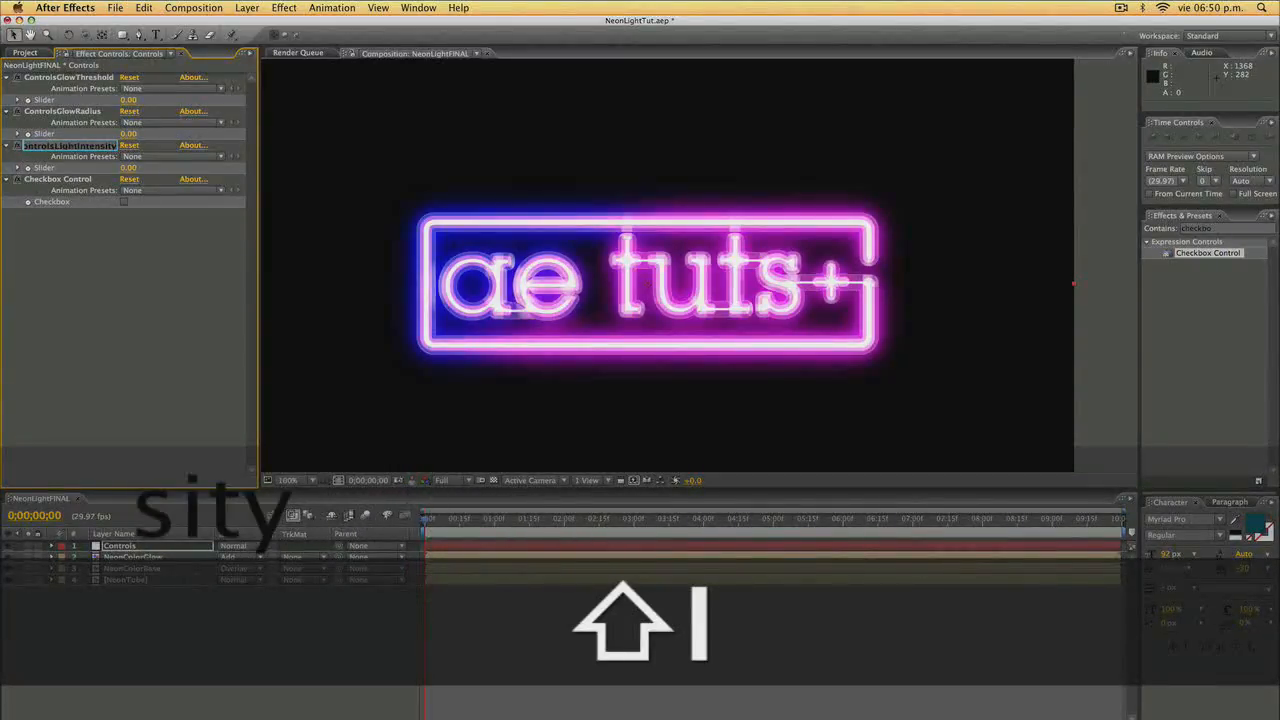
pyautogui.press('Return')
# Rename the Checkbox Control effect on the Controls layer as TurnsOnOff.
pyautogui.click(62, 182)
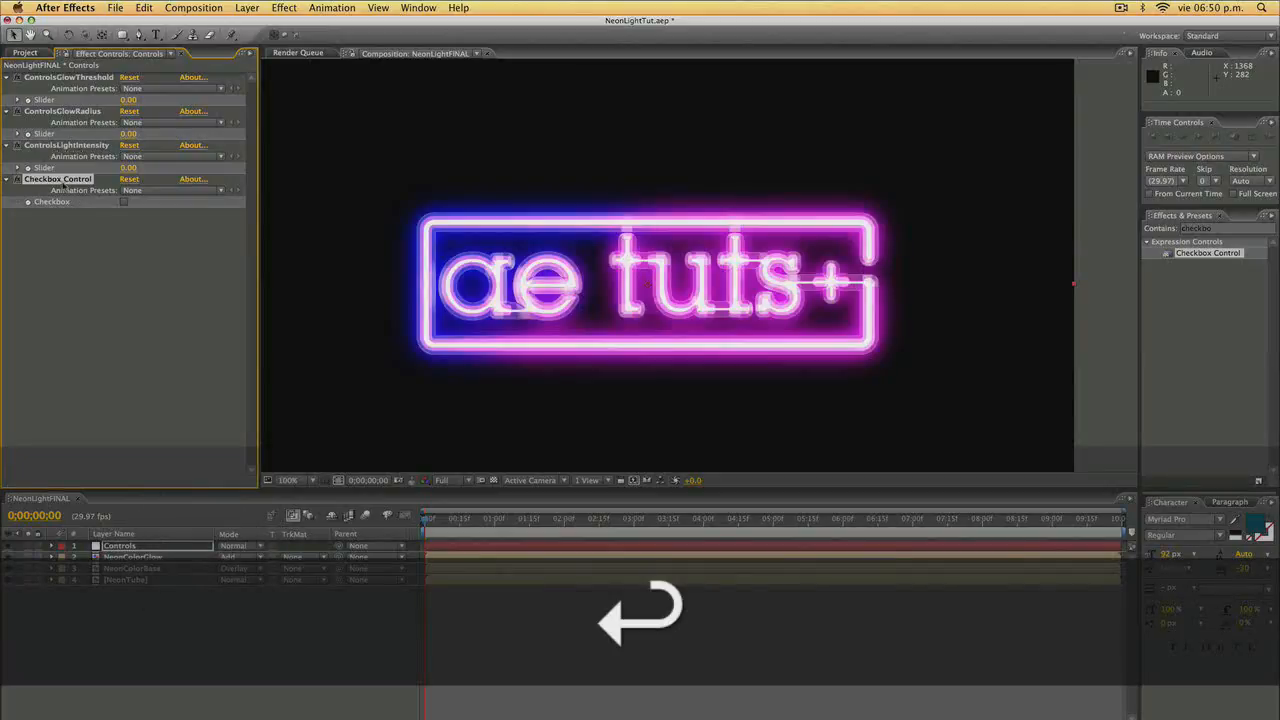
pyautogui.press('Return')
pyautogui.write('Cont')
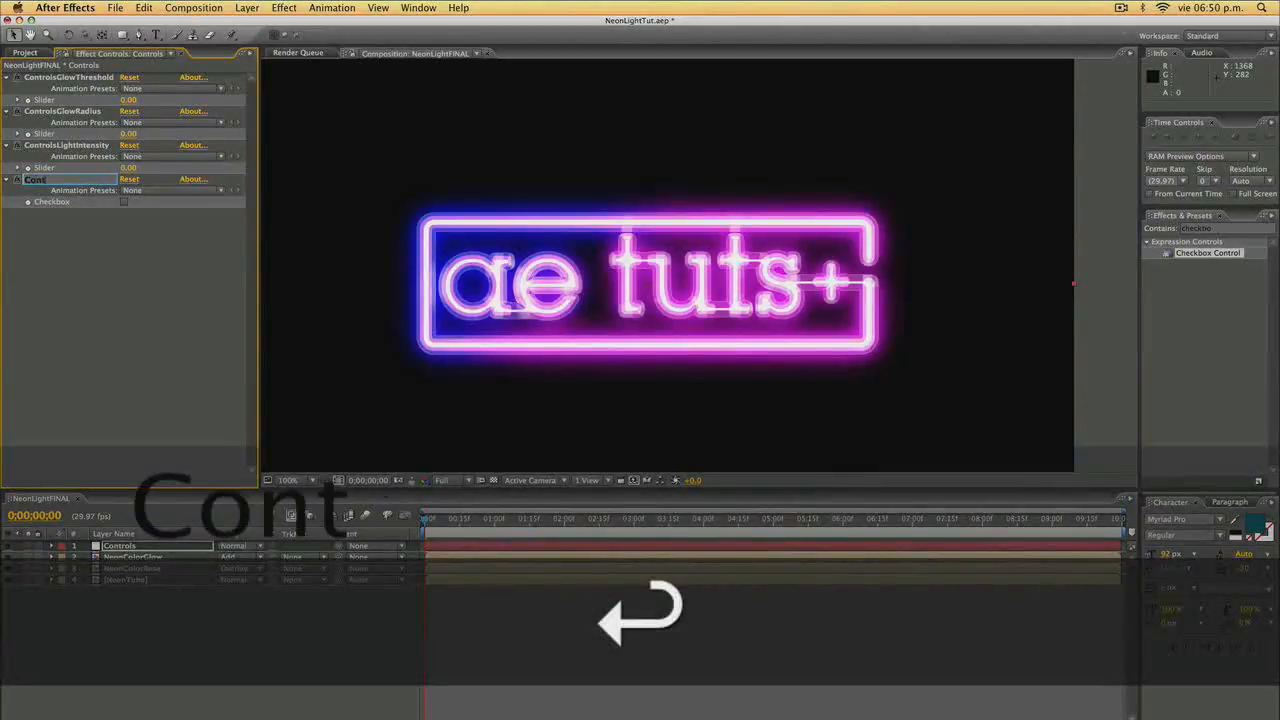
pyautogui.write('rolsC')
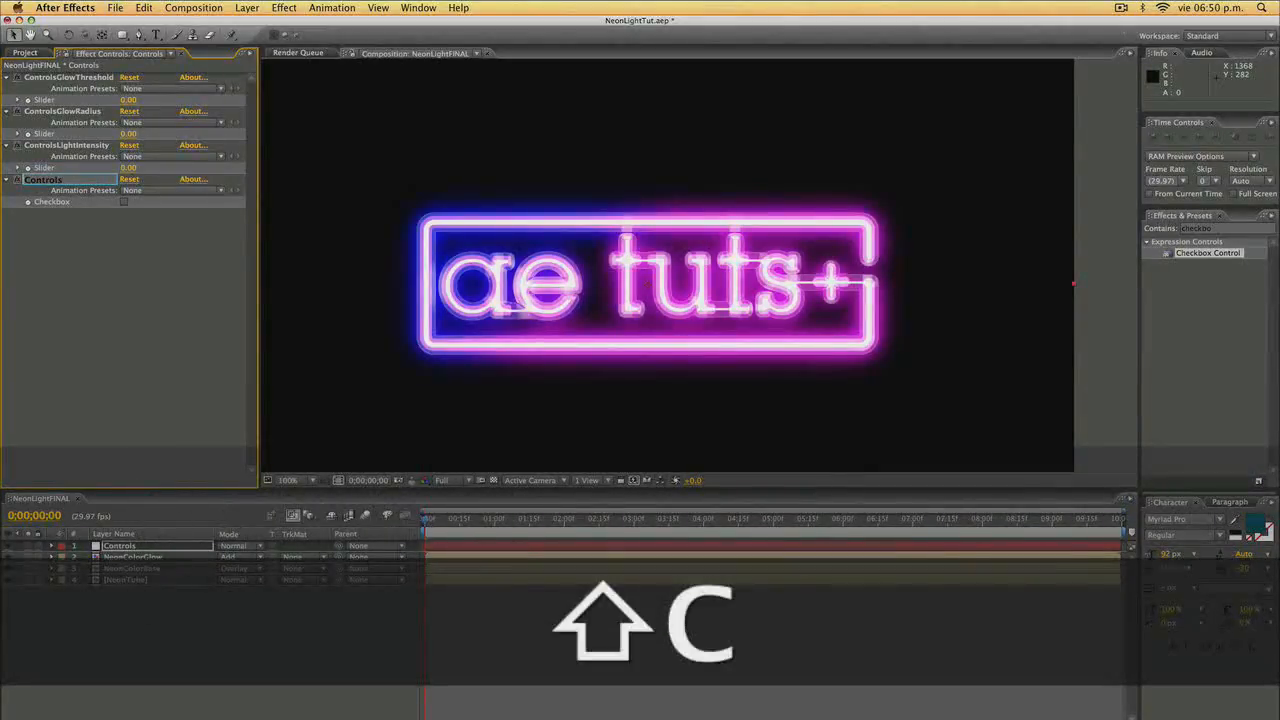
pyautogui.press('BackSpace')
pyautogui.press('BackSpace')
pyautogui.press('BackSpace')
pyautogui.press('BackSpace')
pyautogui.press('BackSpace')
pyautogui.press('BackSpace')
pyautogui.write('T')
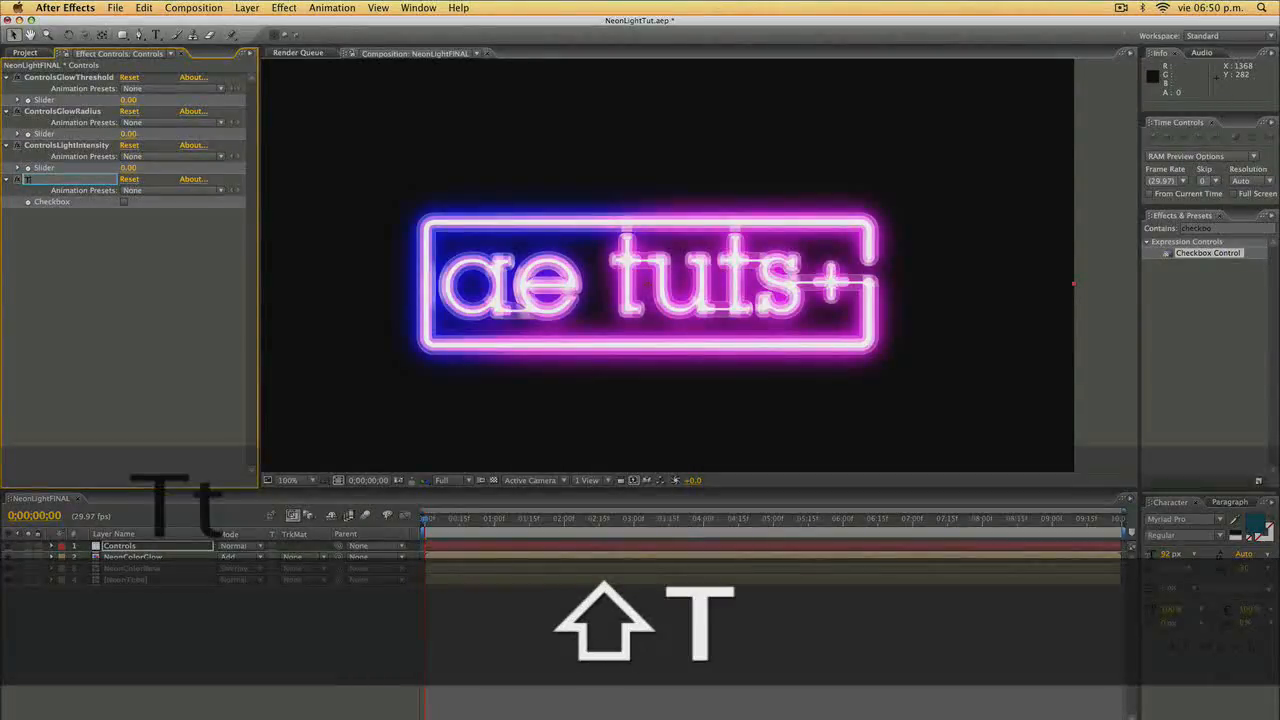
pyautogui.write('urnsOnOff')
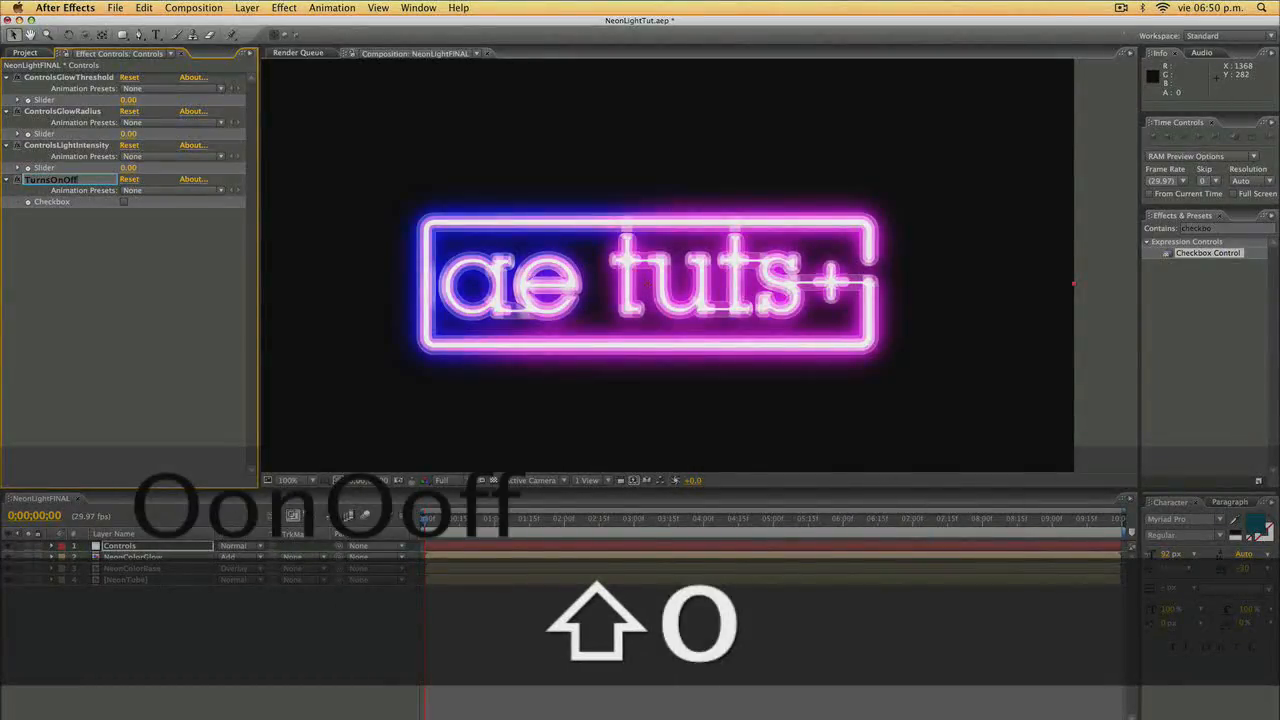
pyautogui.press('Return')
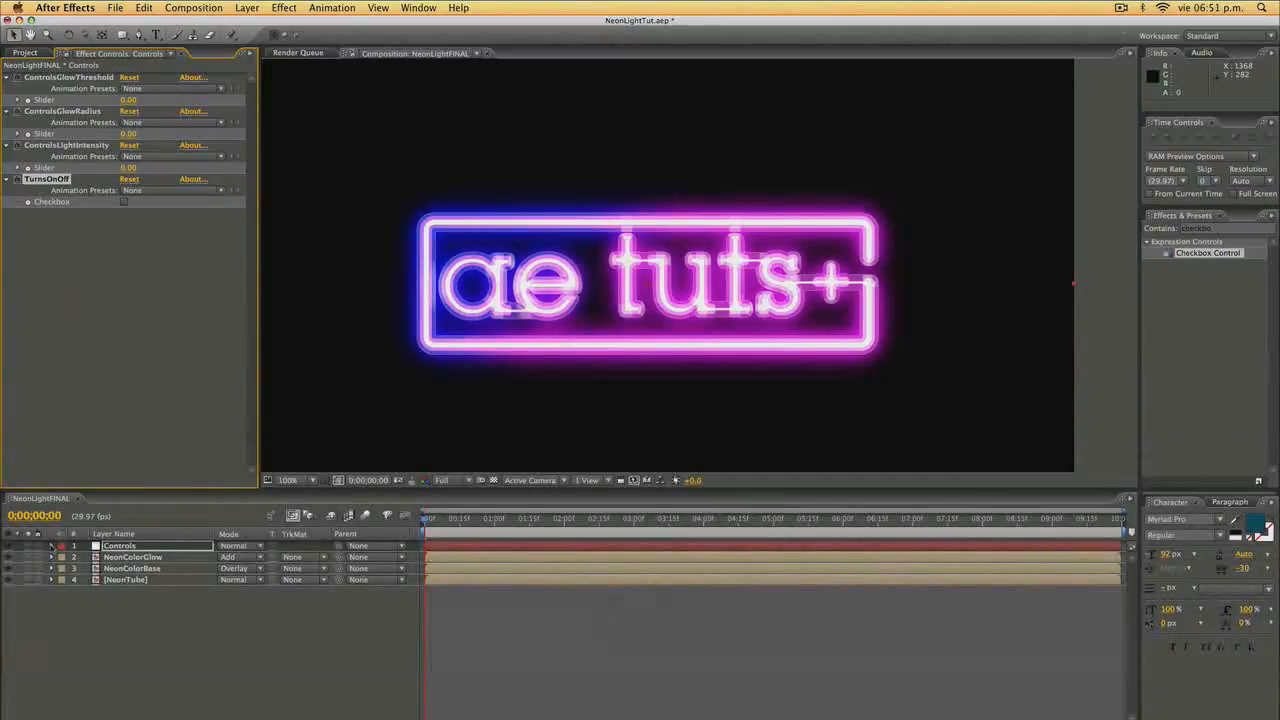
# Reveal the slider and checkbox properties of all four control effects under the Controls layer in the timeline.
pyautogui.click(51, 546)
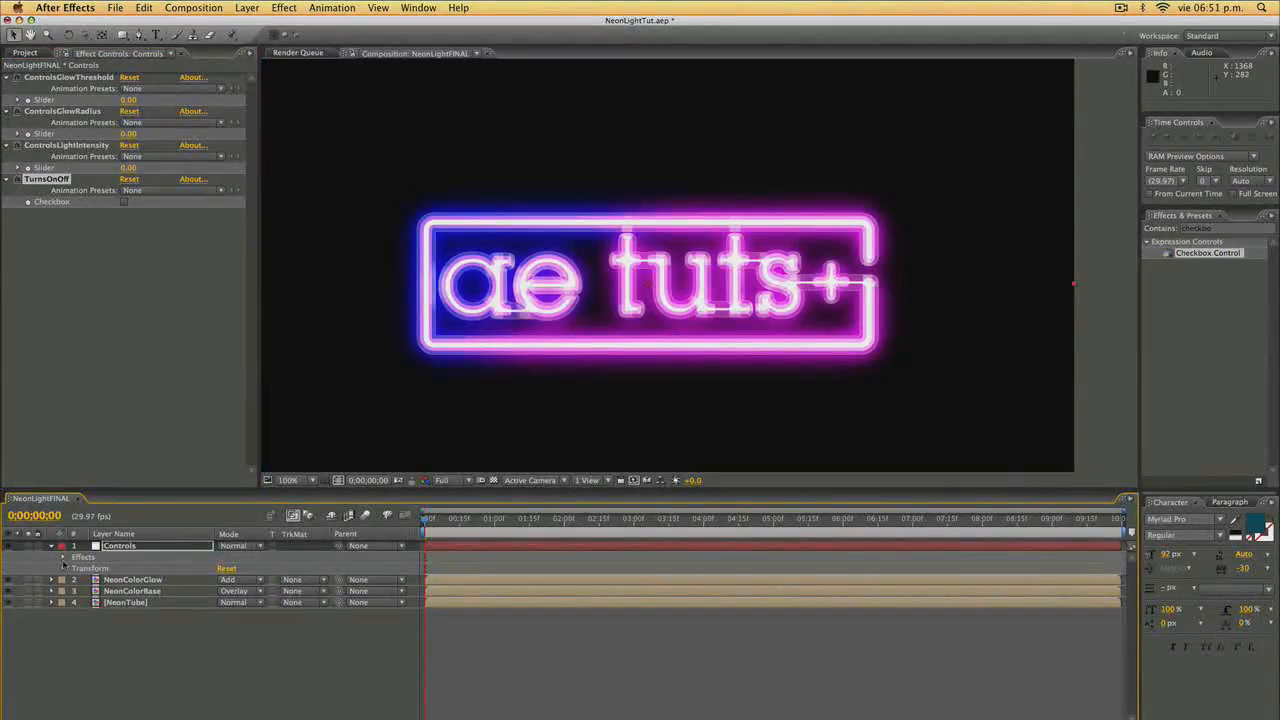
pyautogui.click(64, 558)
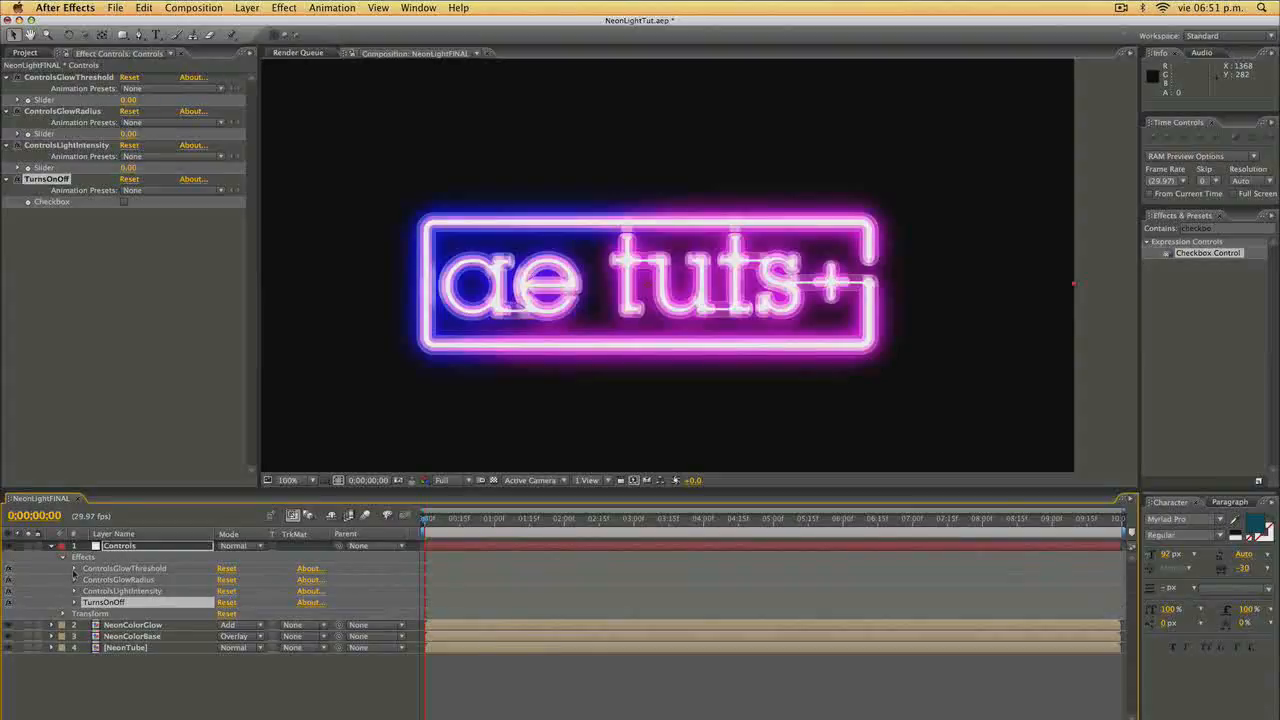
pyautogui.click(73, 569)
pyautogui.click(73, 591)
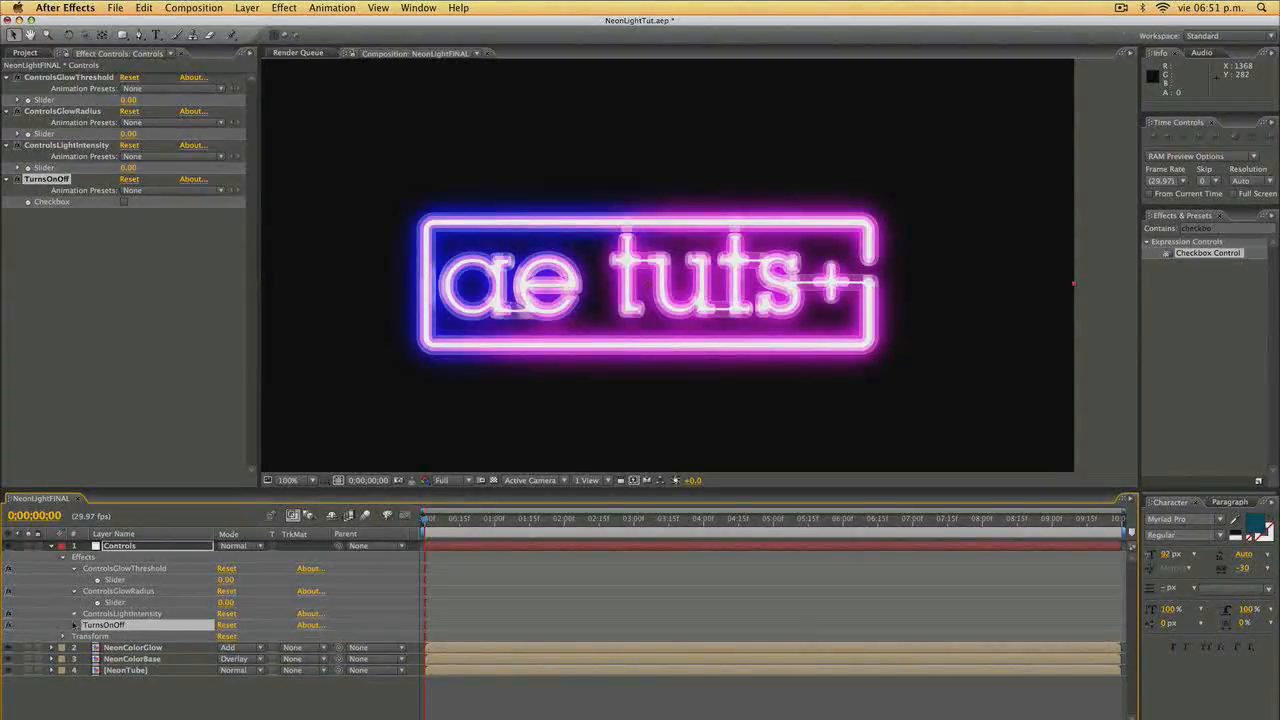
pyautogui.click(73, 613)
pyautogui.click(74, 636)
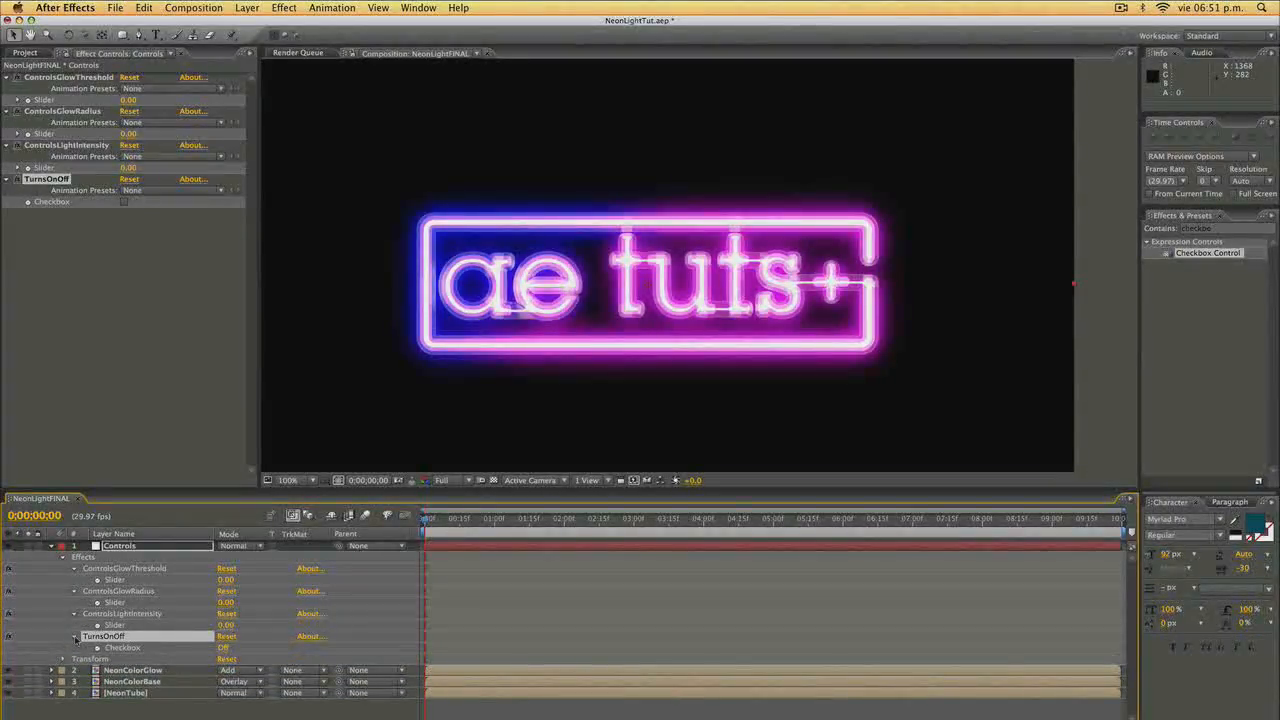
# Add the expression wiggle(3,effect("ControlsLightIntensity")("Slider")) to the ControlsGlowThreshold slider, linking the wiggle amount to the ControlsLightIntensity slider.
pyautogui.press('alt')
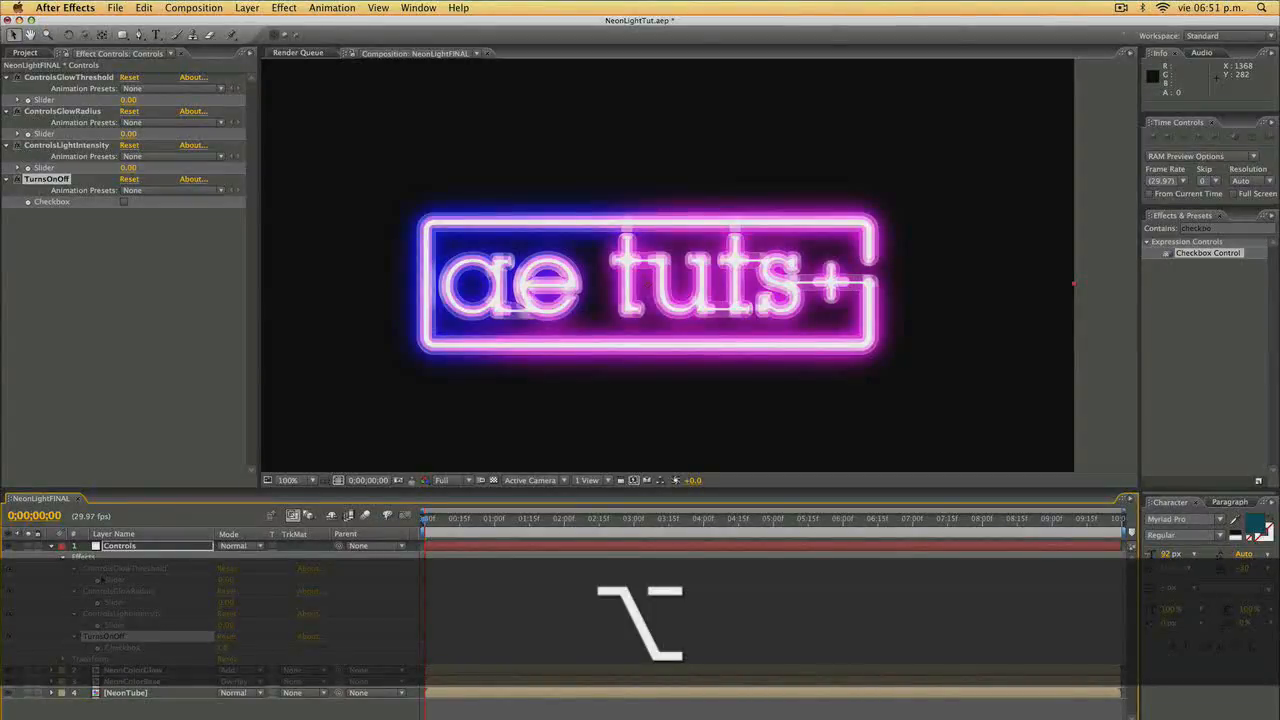
pyautogui.keyDown('alt'); pyautogui.click(97, 580); pyautogui.keyUp('alt')
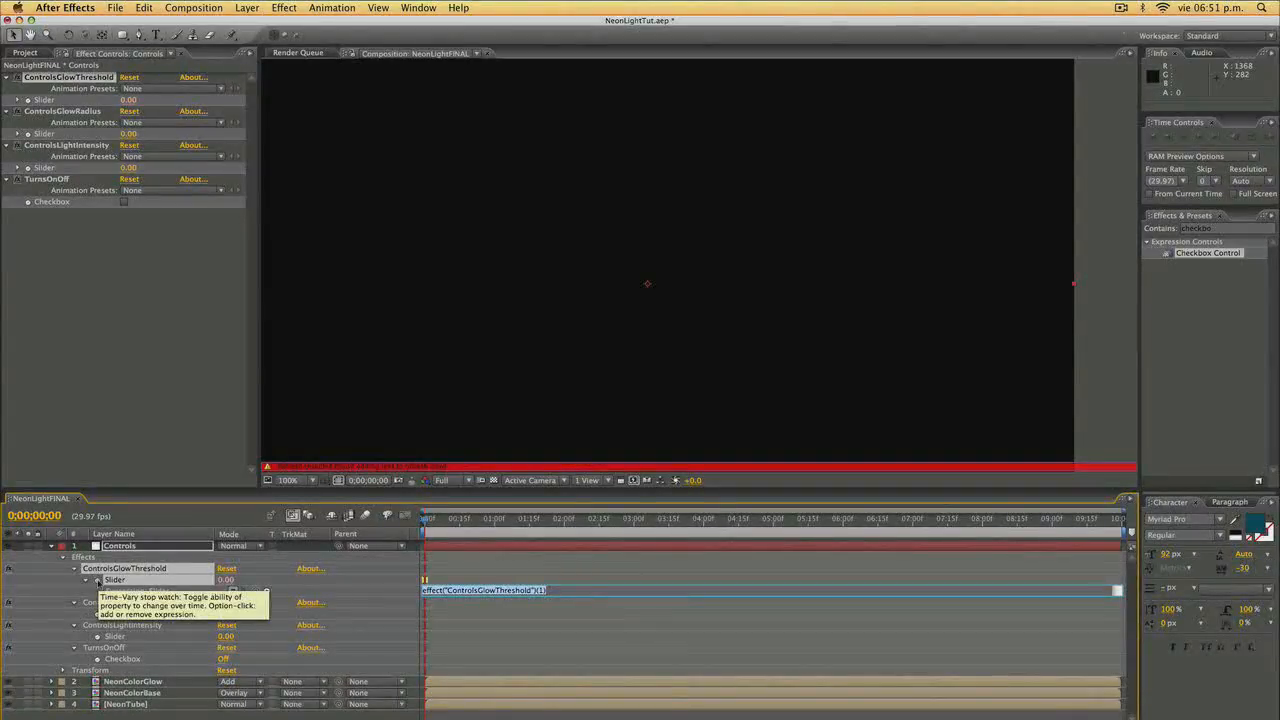
pyautogui.write('wiggle(')
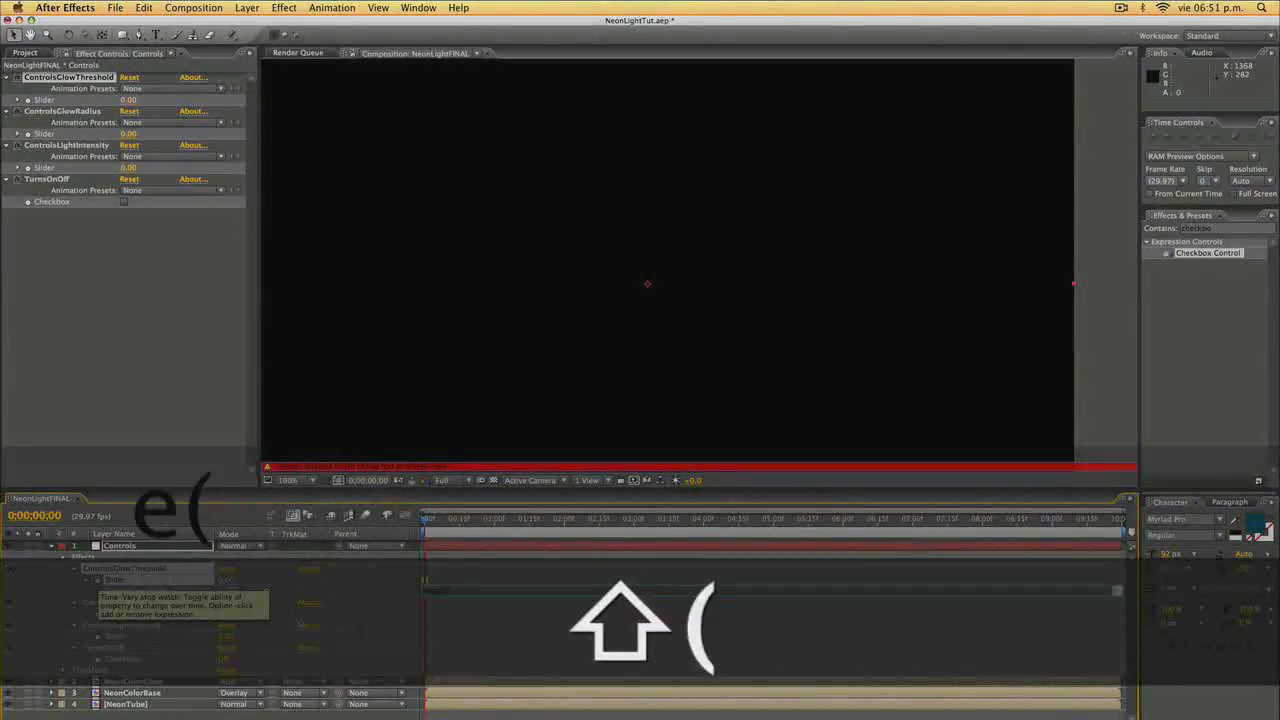
pyautogui.write('3,')
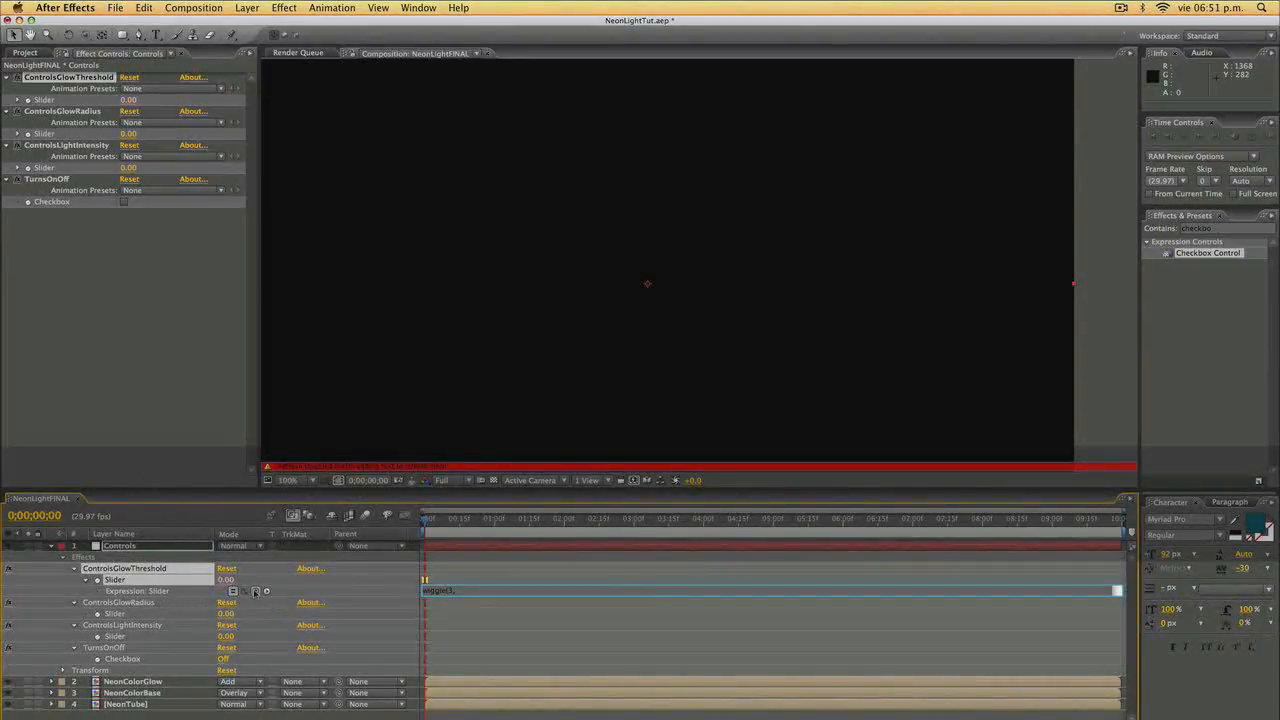
pyautogui.moveTo(255, 591); pyautogui.dragTo(116, 637)
pyautogui.write(')')
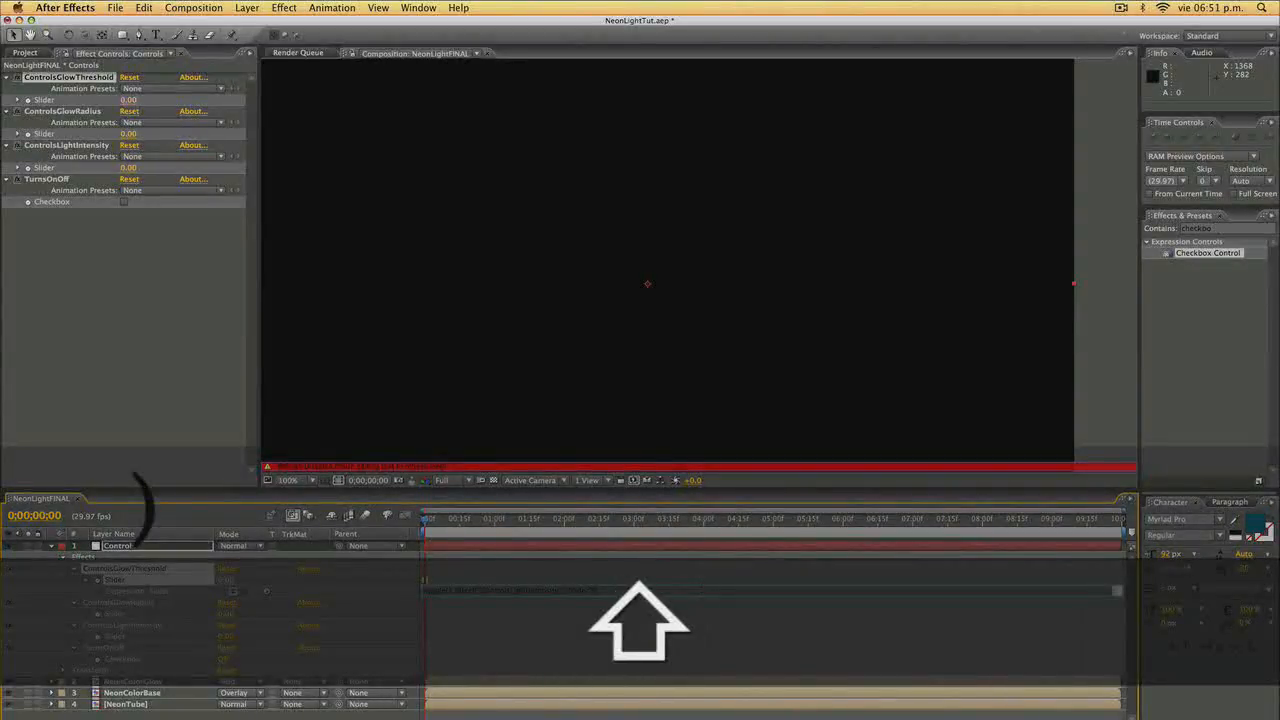
pyautogui.press('Return')
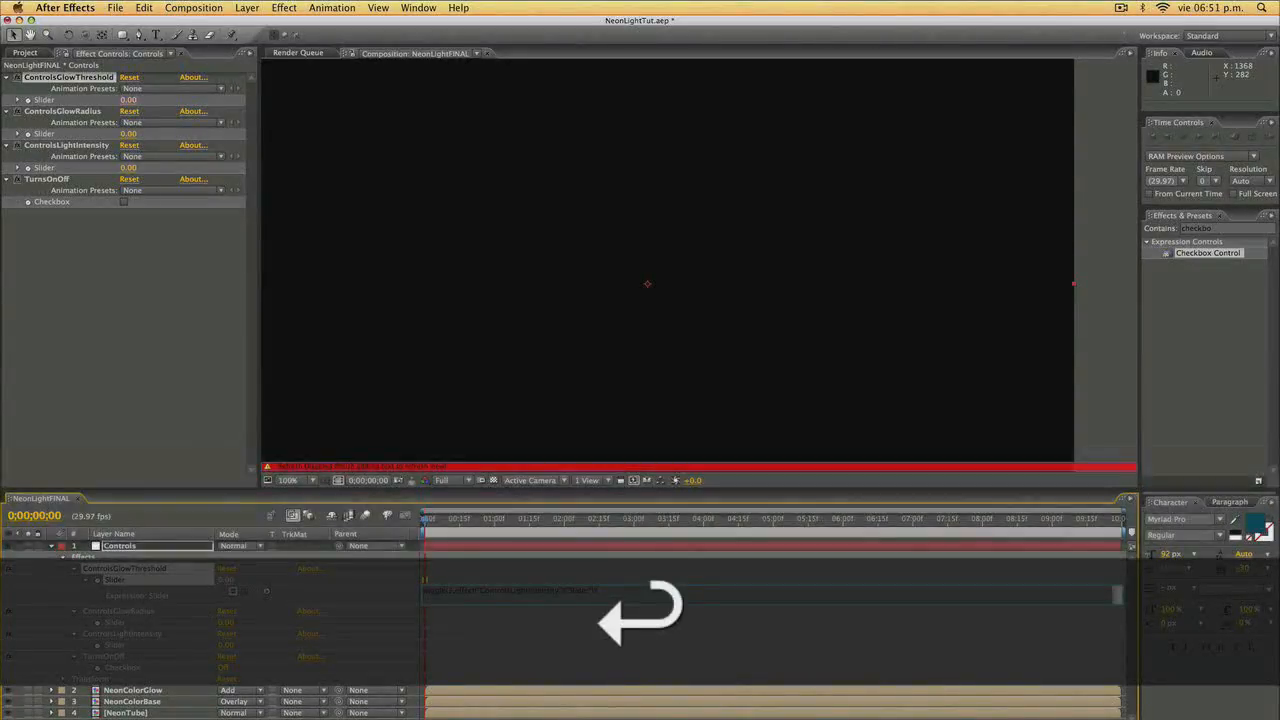
pyautogui.press('KP_Enter')
pyautogui.moveTo(428, 518); pyautogui.dragTo(498, 521)
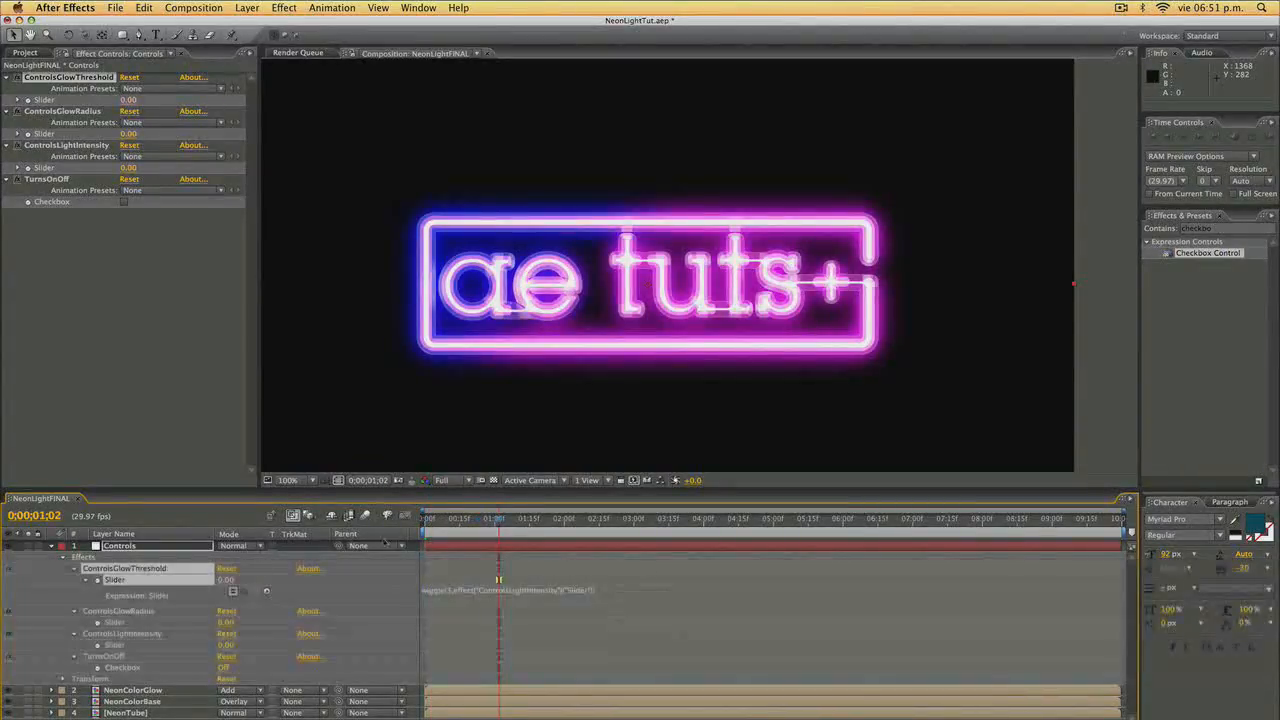
# Set the ControlsLightIntensity slider to 50 and check the wiggling threshold value at another time.
pyautogui.click(224, 645)
pyautogui.write('50')
pyautogui.press('Return')
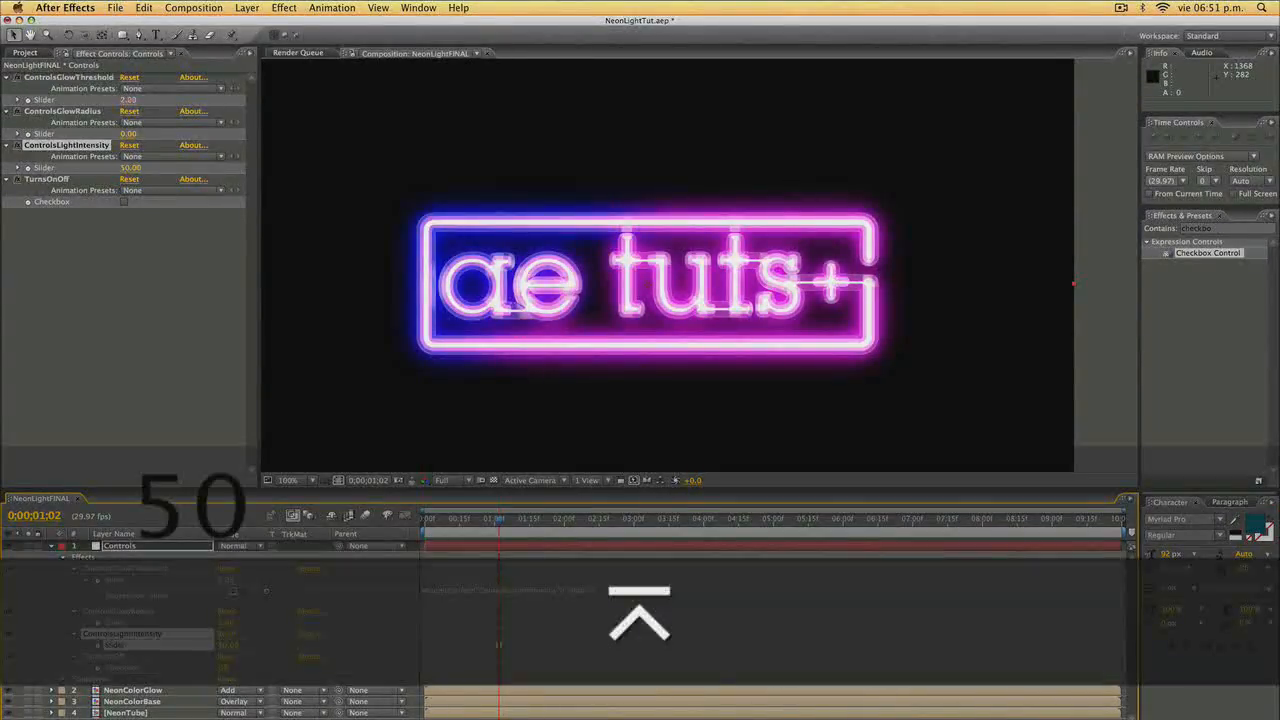
pyautogui.moveTo(498, 520)
pyautogui.mouseDown()
pyautogui.moveTo(456, 521)
pyautogui.moveTo(490, 521)
pyautogui.mouseUp()
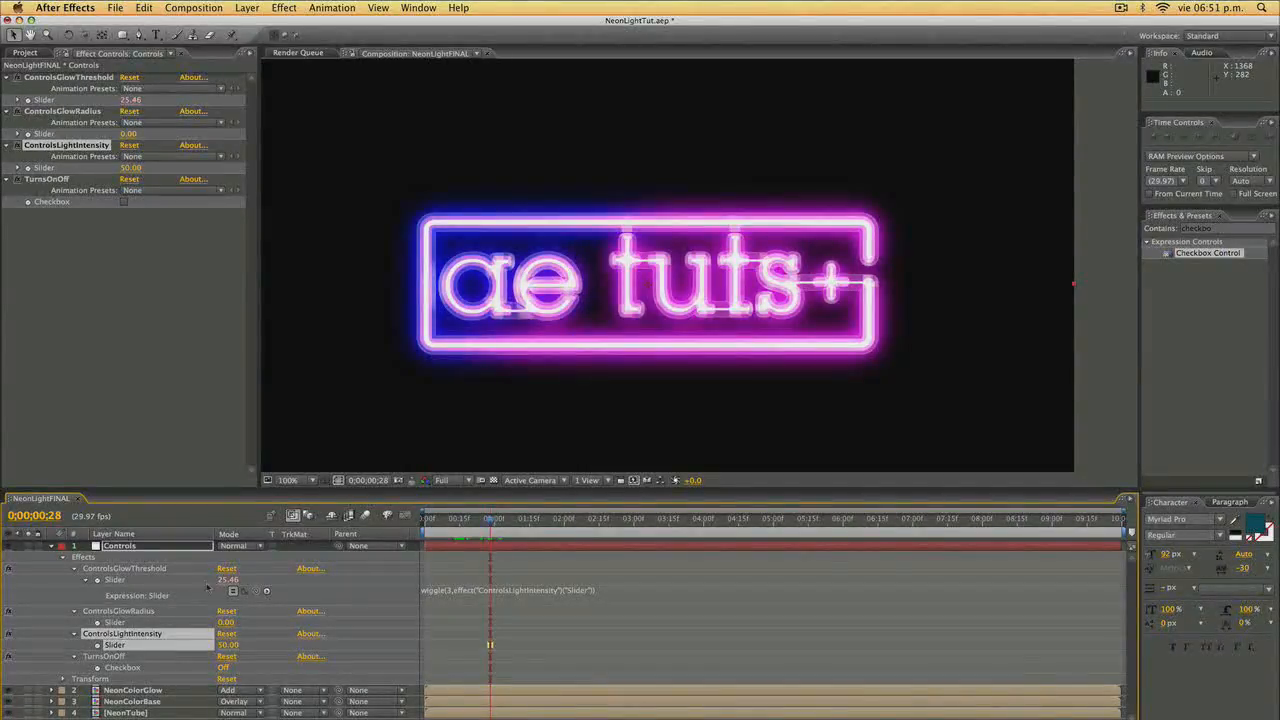
# Link the ControlsGlowRadius slider by expression to the ControlsGlowThreshold slider and check both values over time.
pyautogui.press('alt')
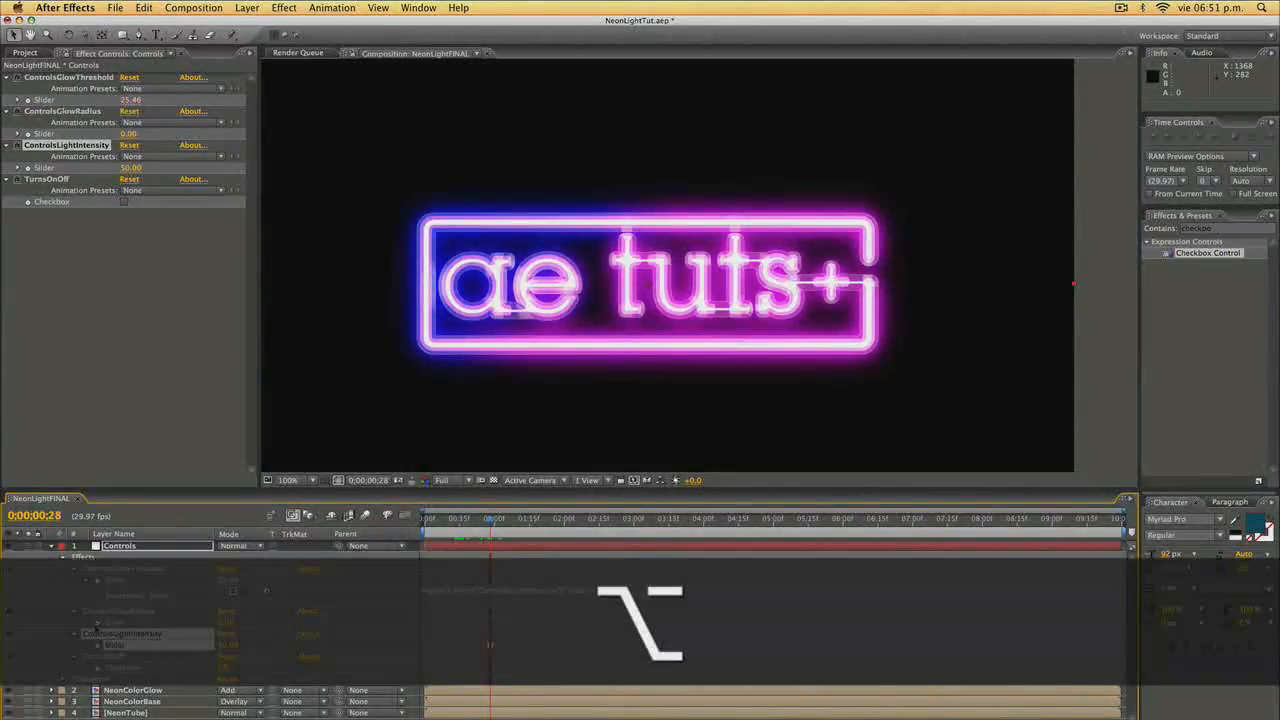
pyautogui.keyDown('alt'); pyautogui.click(97, 622); pyautogui.keyUp('alt')
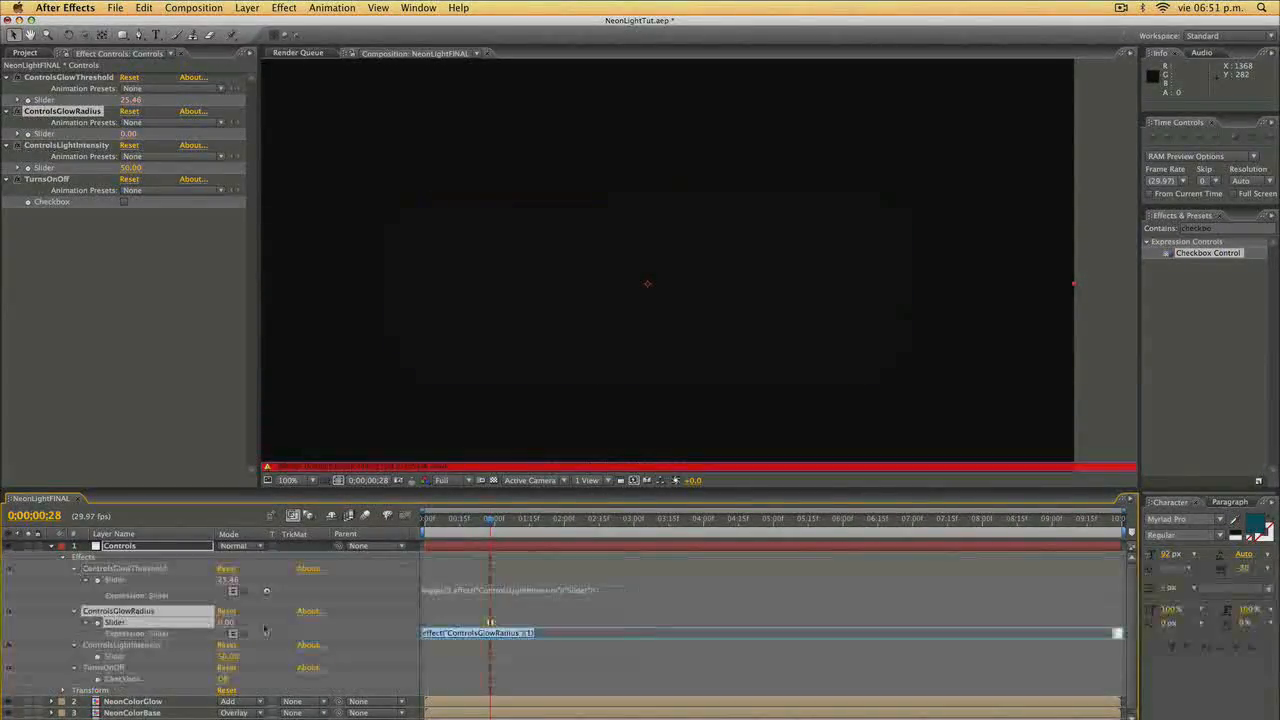
pyautogui.moveTo(256, 634); pyautogui.dragTo(108, 578)
pyautogui.press('KP_Enter')
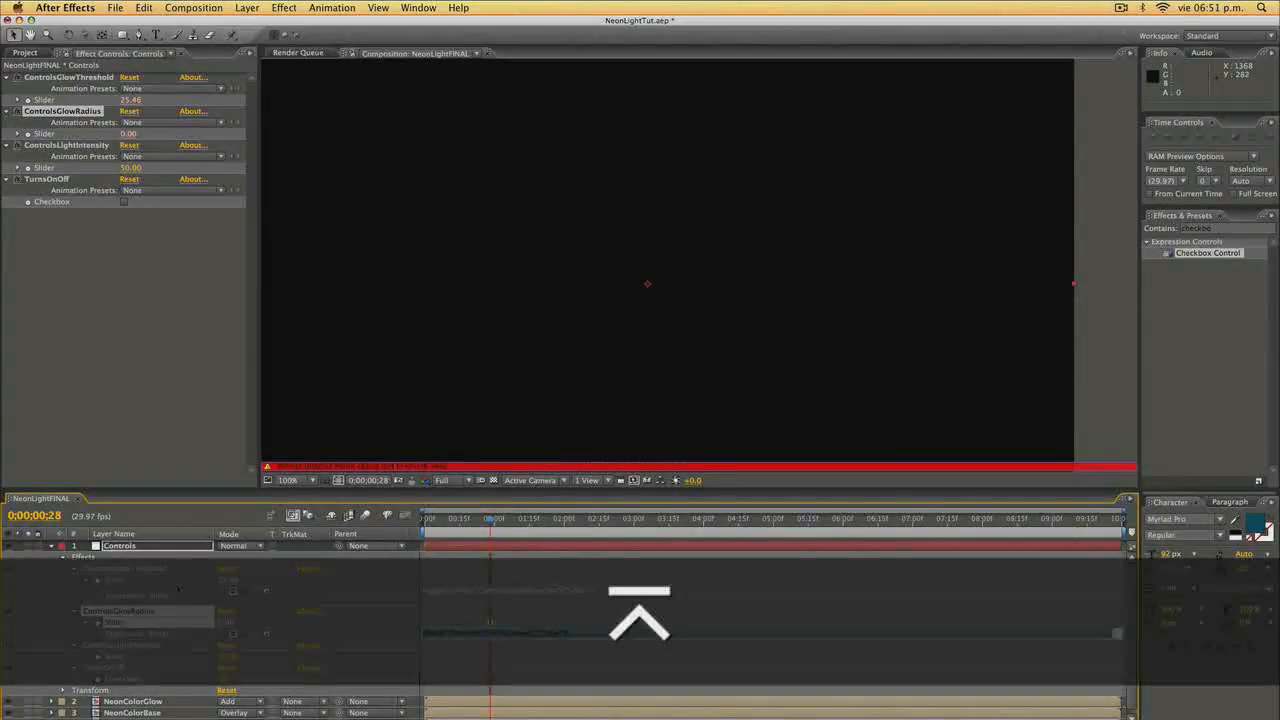
pyautogui.moveTo(466, 527); pyautogui.dragTo(506, 526)
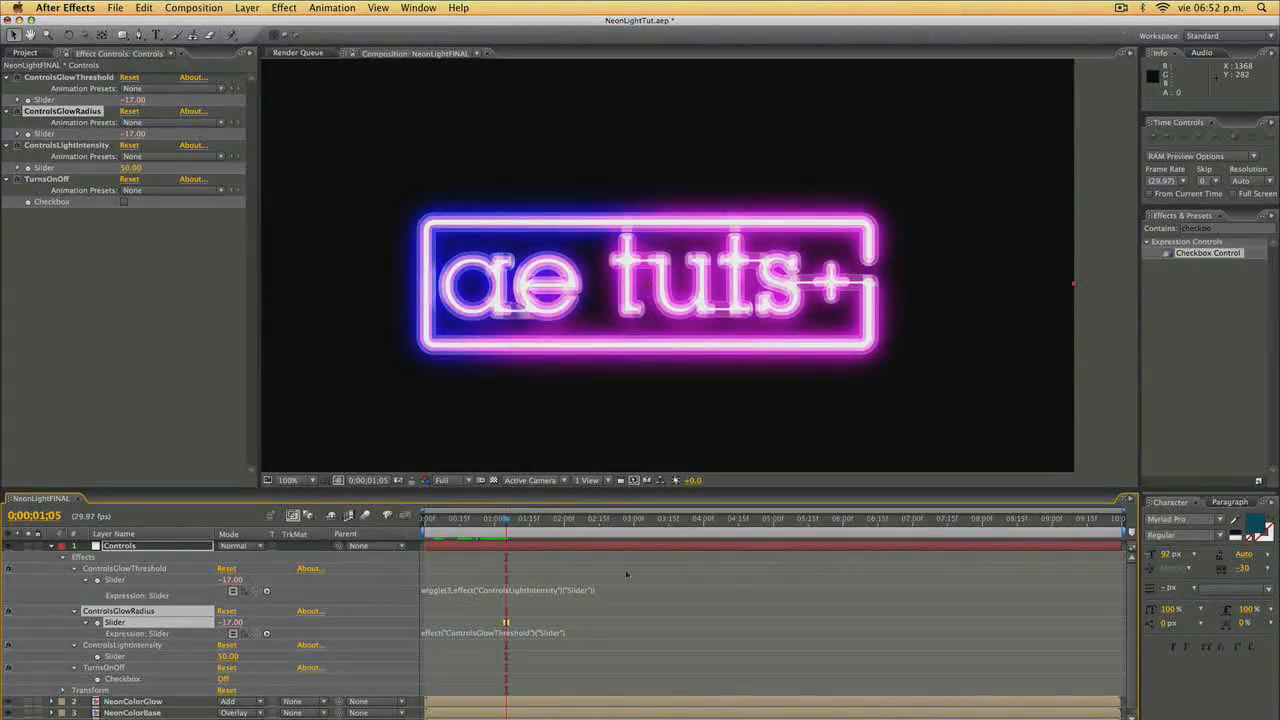
# Lower the Glow Threshold of Glow 2 on the NeonColorGlow layer to 0% and collapse that effect.
pyautogui.click(133, 701)
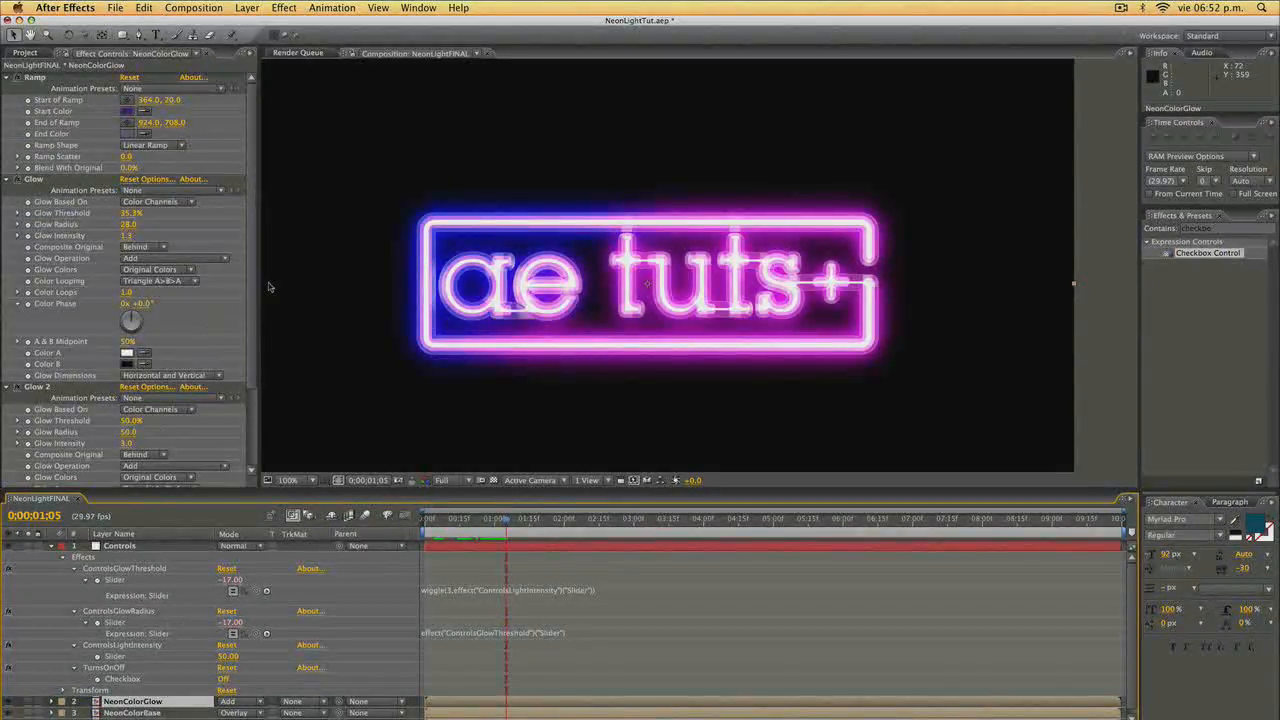
pyautogui.moveTo(252, 280); pyautogui.dragTo(252, 354)
pyautogui.moveTo(132, 319); pyautogui.dragTo(62, 319)
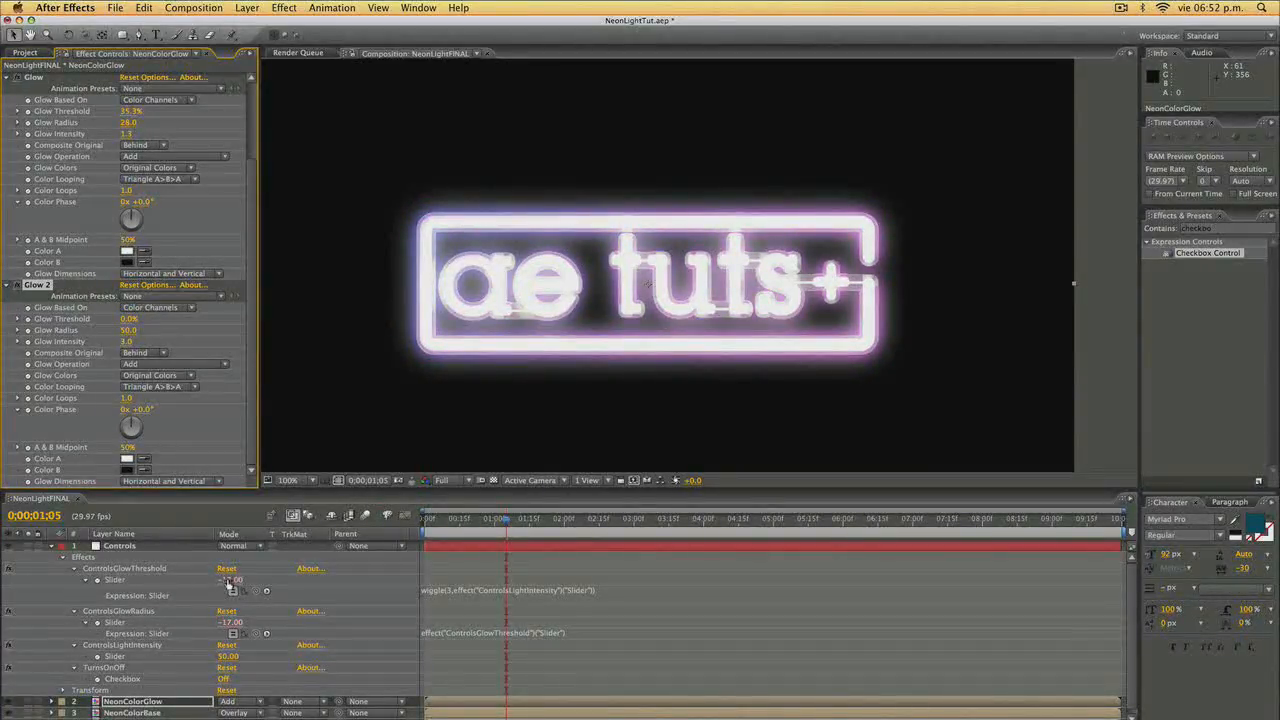
pyautogui.click(7, 286)
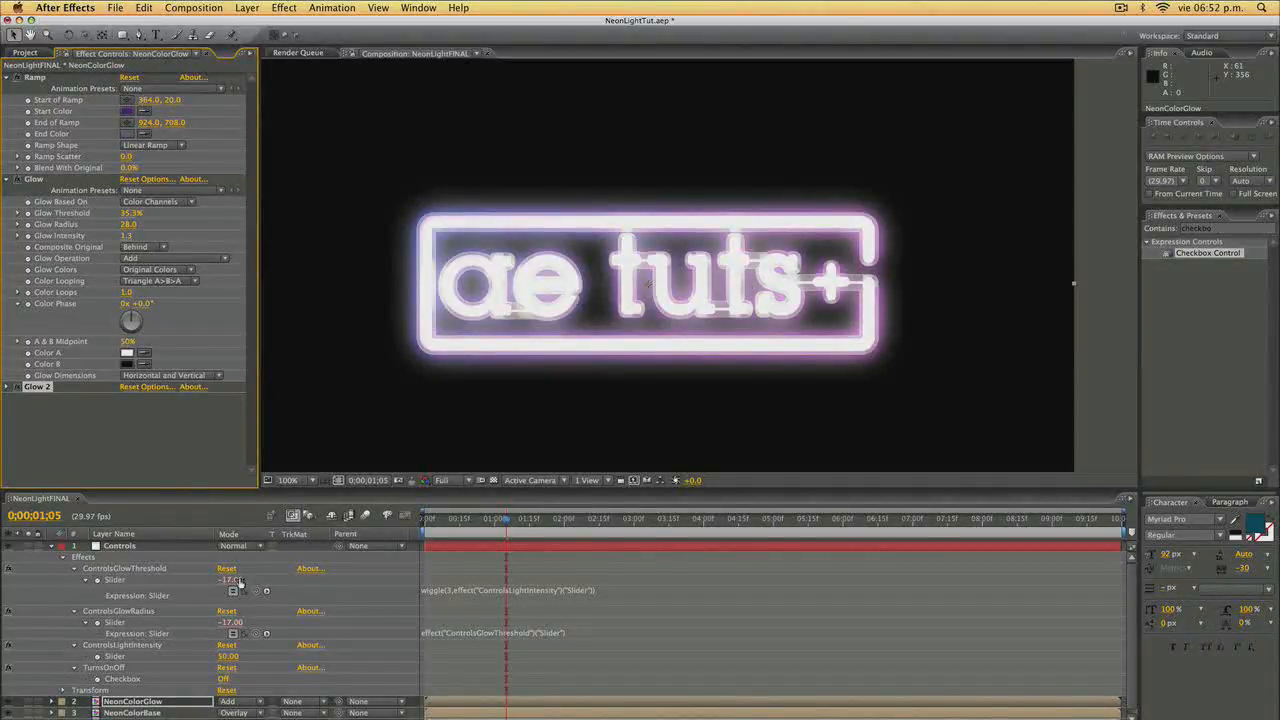
# Set the ControlsGlowThreshold slider's value to 40 and compare the threshold and radius sliders at several points in time.
pyautogui.click(231, 580)
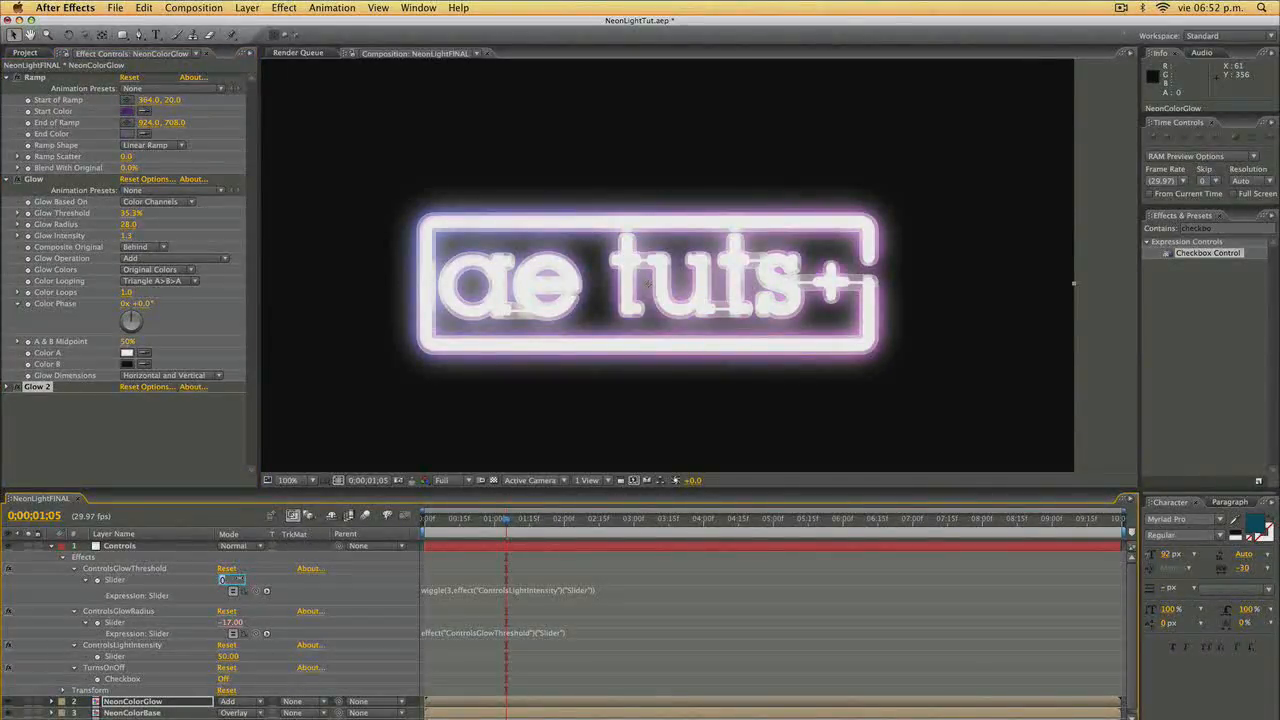
pyautogui.write('40')
pyautogui.press('Return')
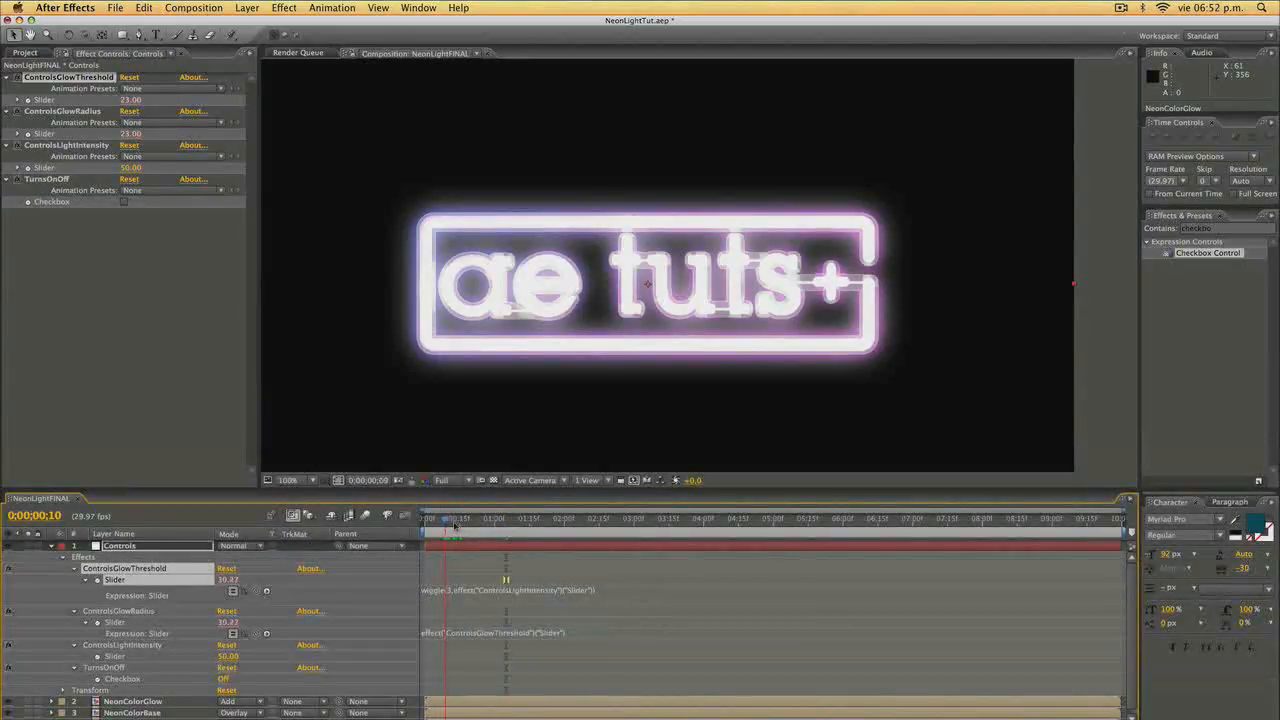
pyautogui.moveTo(457, 524); pyautogui.dragTo(497, 524)
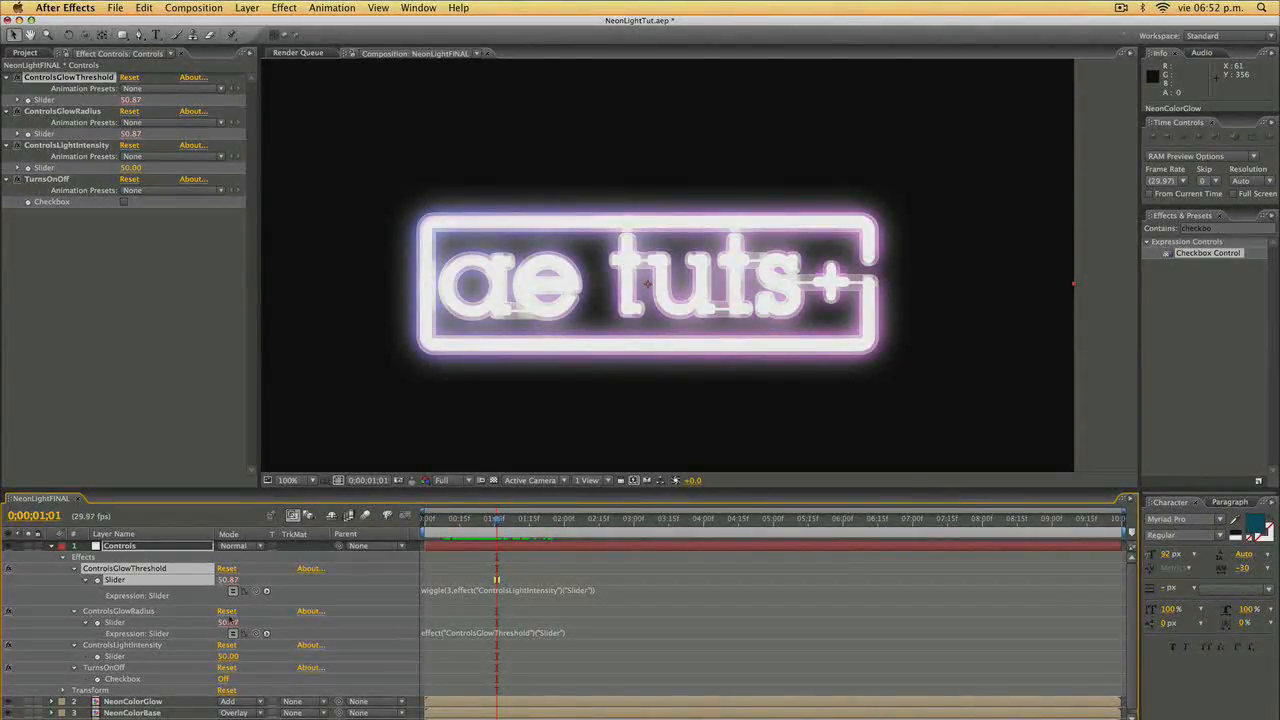
pyautogui.click(448, 529)
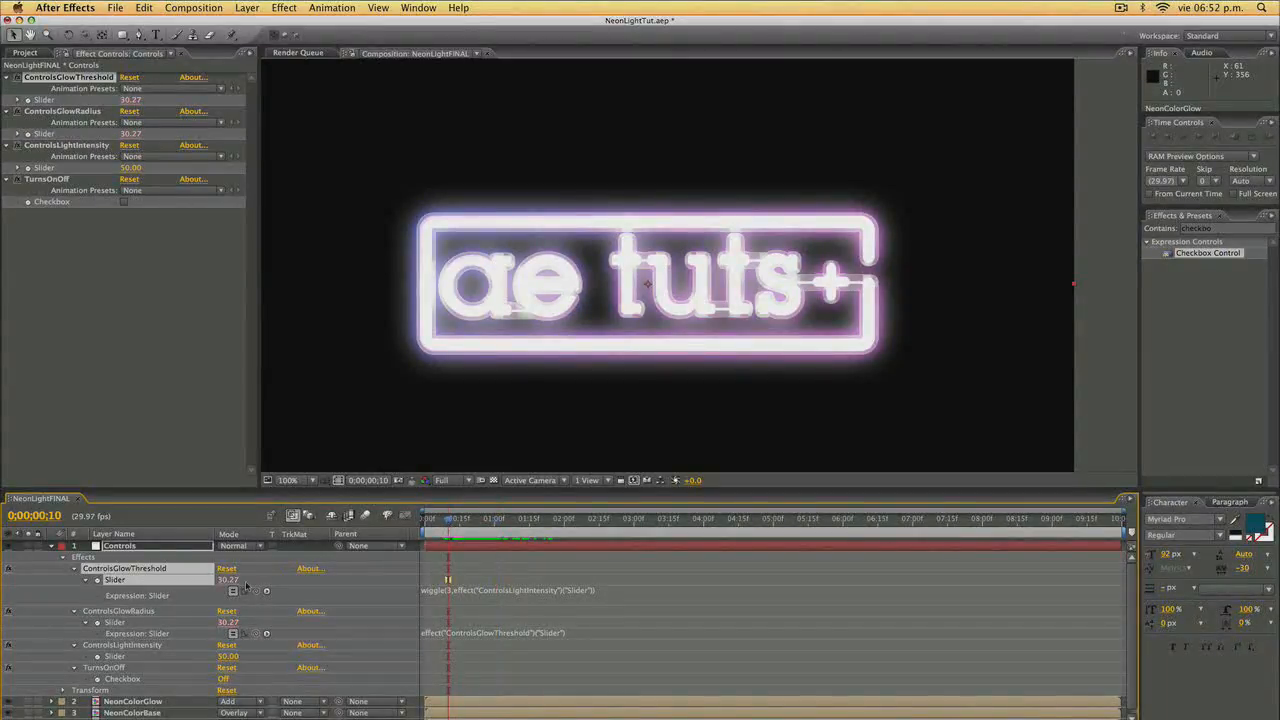
pyautogui.click(497, 525)
pyautogui.click(529, 523)
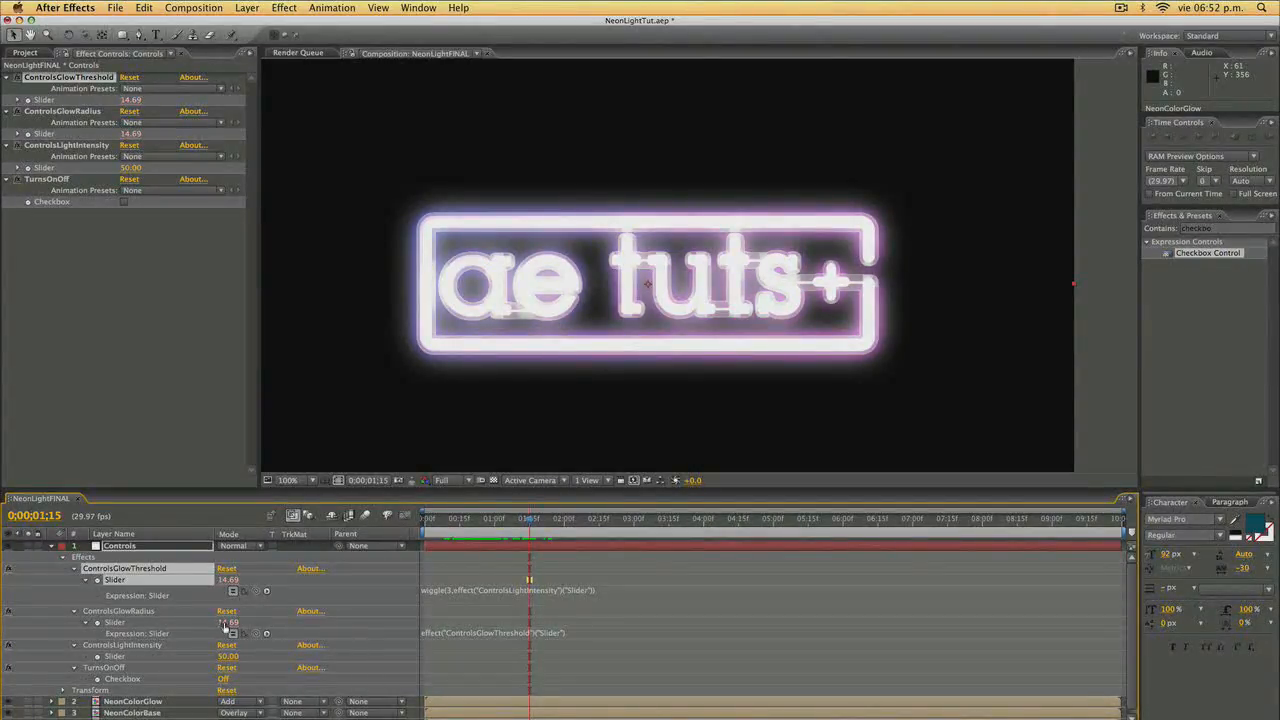
# Invert the ControlsGlowRadius expression by changing it to 100-effect("ControlsGlowThreshold")("Slider").
pyautogui.click(428, 634)
pyautogui.click(424, 634)
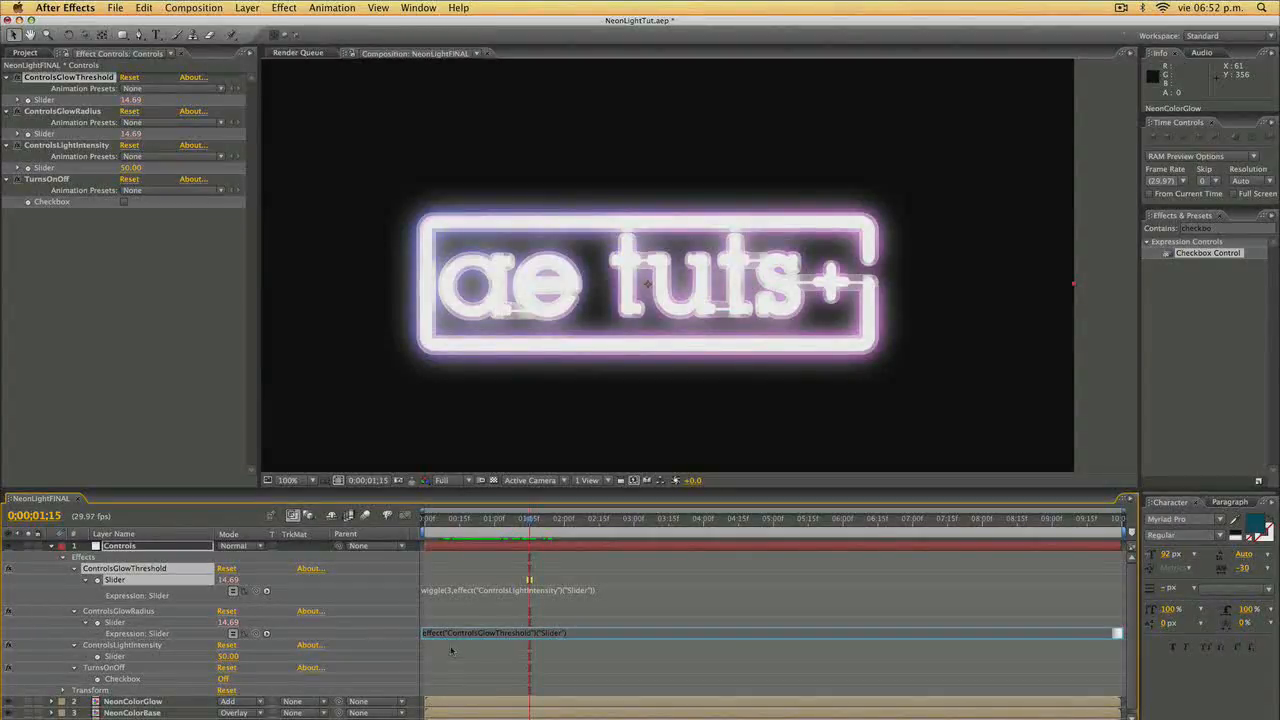
pyautogui.write('100-')
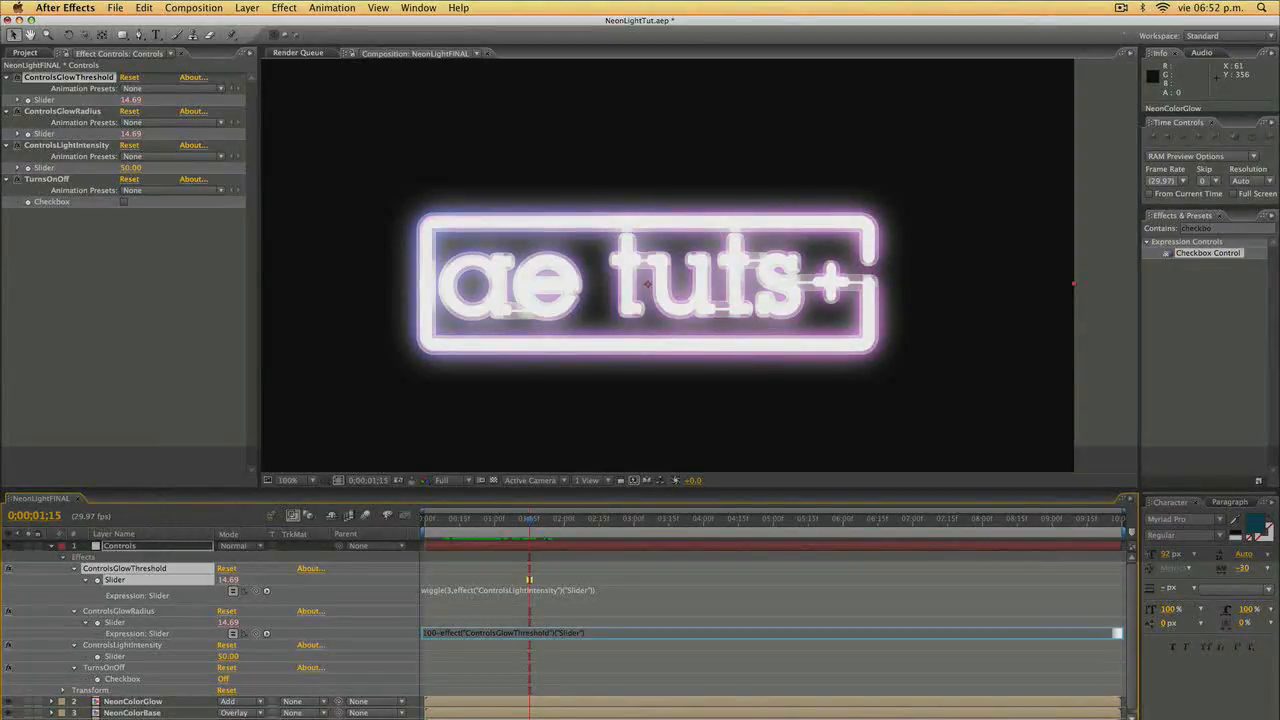
pyautogui.press('Return')
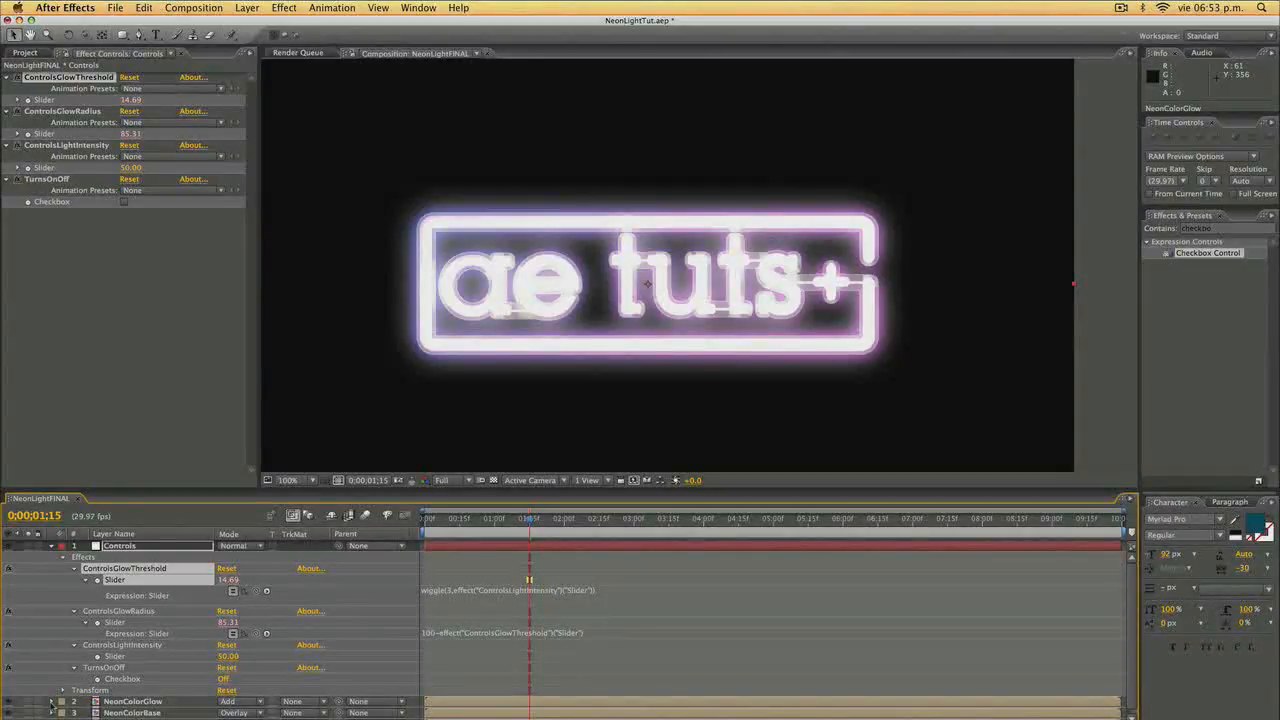
# Link the Glow Threshold of Glow 2 on the NeonColorGlow layer by expression to the ControlsGlowThreshold slider on the Controls layer.
pyautogui.click(52, 701)
pyautogui.scroll(-5, 190, 652)
pyautogui.scroll(4, 172, 627)
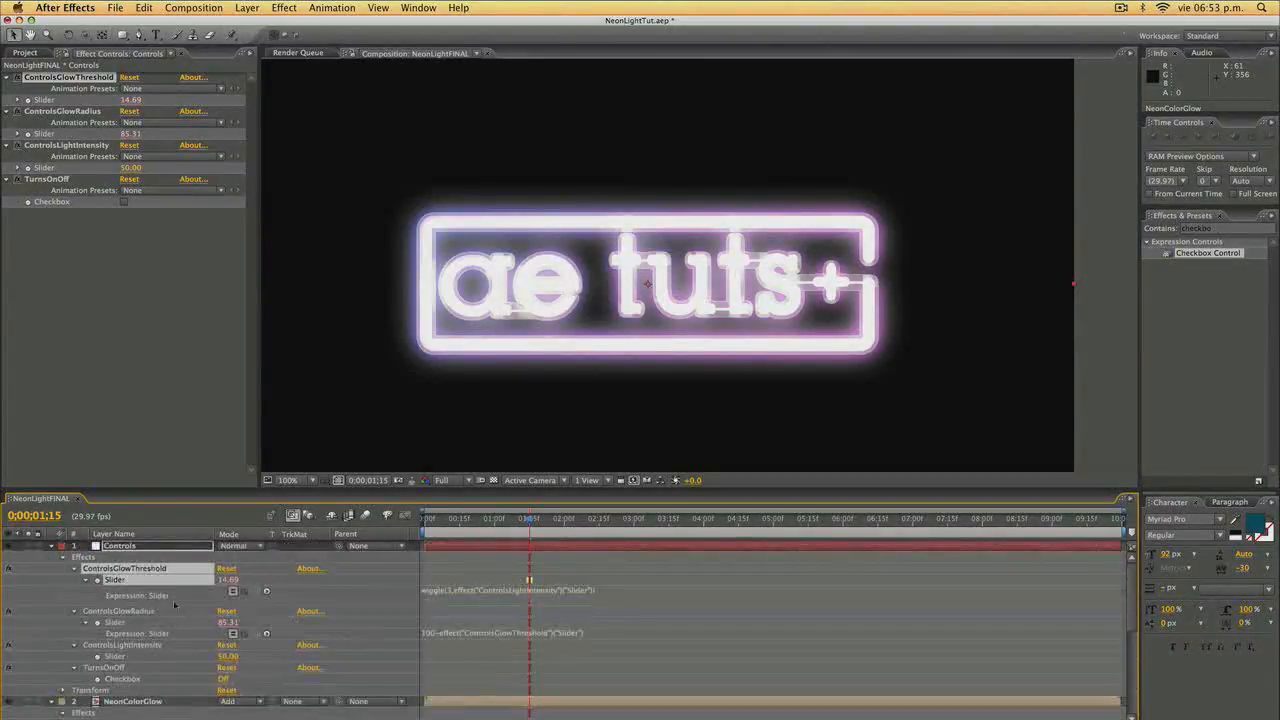
pyautogui.scroll(-1, 161, 610)
pyautogui.scroll(-3, 161, 610)
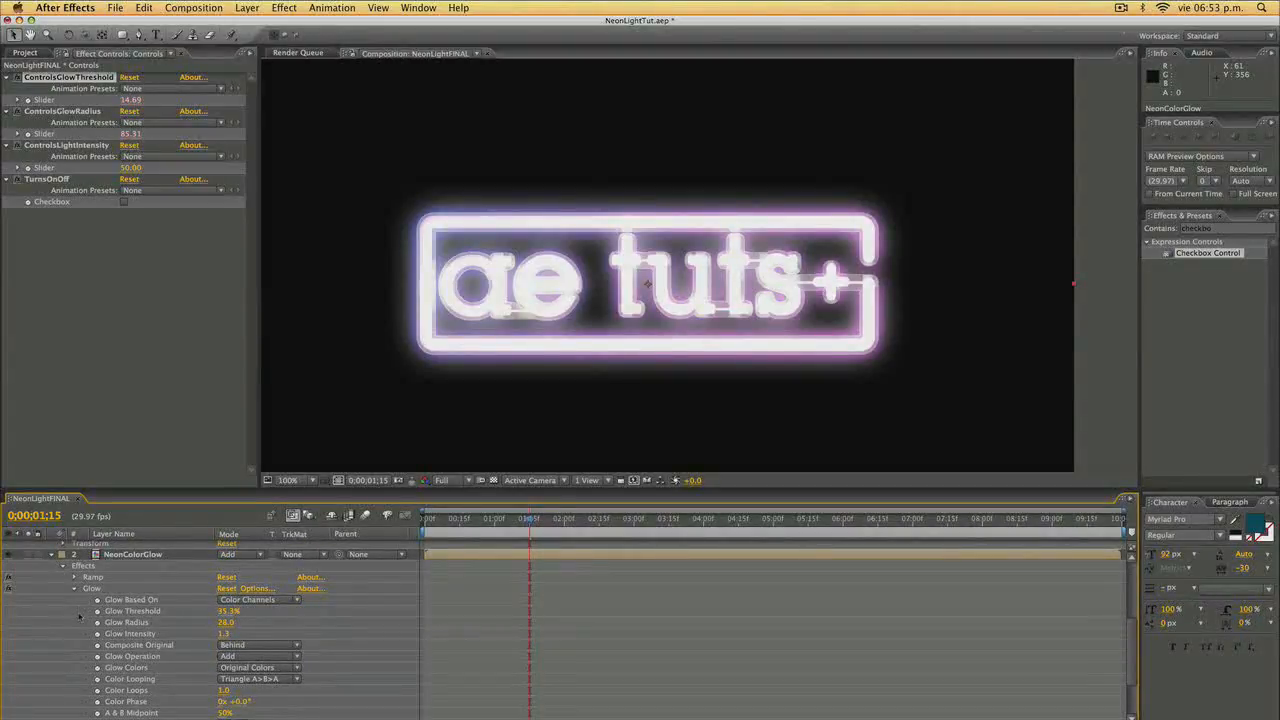
pyautogui.scroll(-2, 80, 617)
pyautogui.click(73, 686)
pyautogui.scroll(-4, 69, 638)
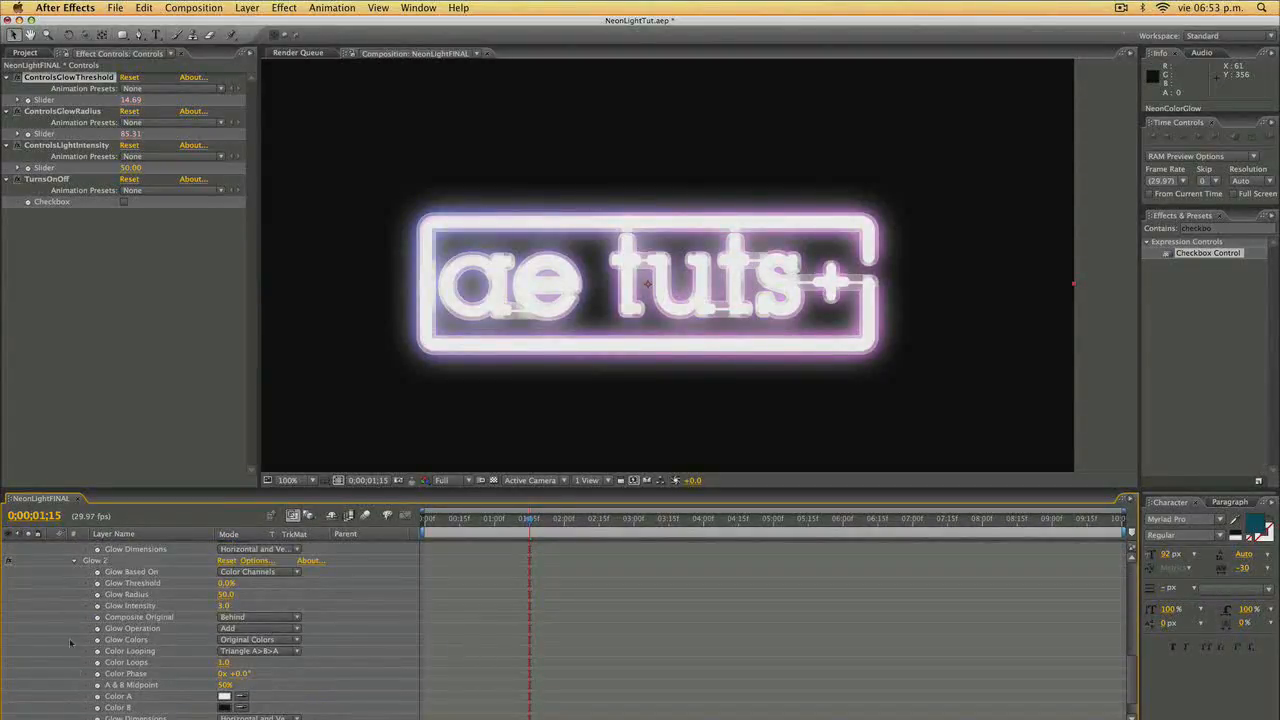
pyautogui.press('alt')
pyautogui.keyDown('alt'); pyautogui.click(97, 583); pyautogui.keyUp('alt')
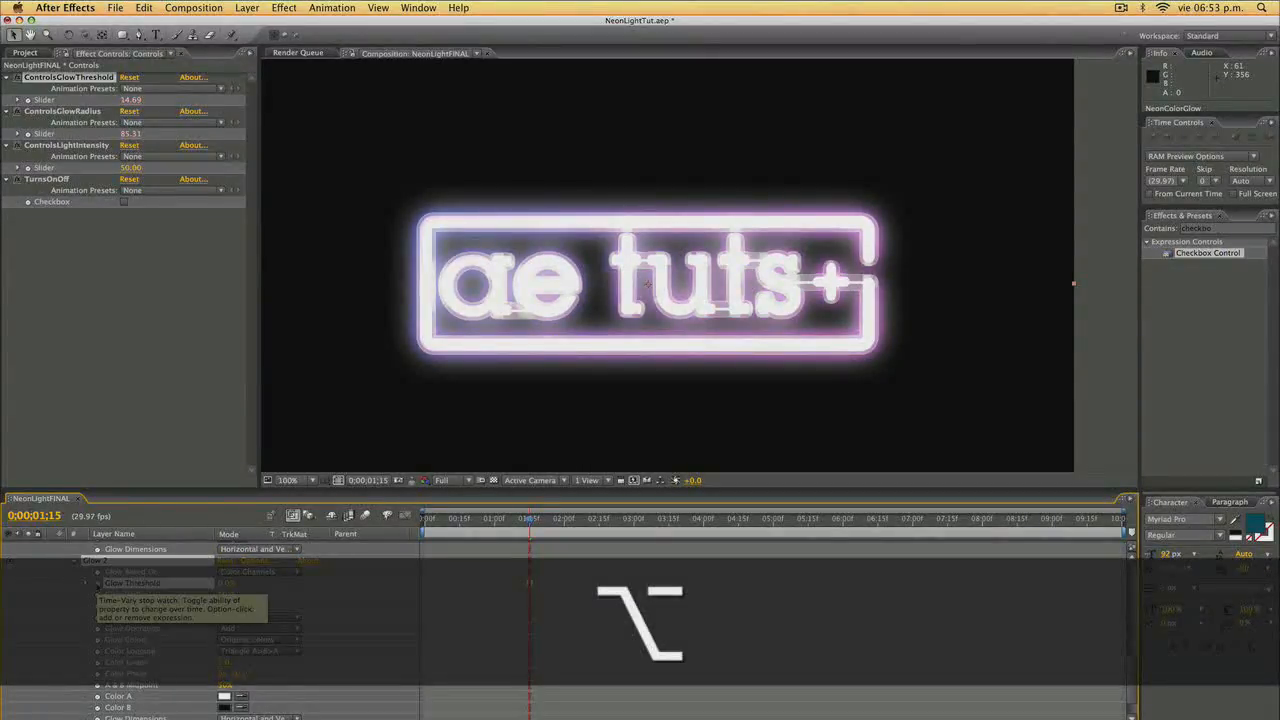
pyautogui.moveTo(255, 594); pyautogui.dragTo(137, 583)
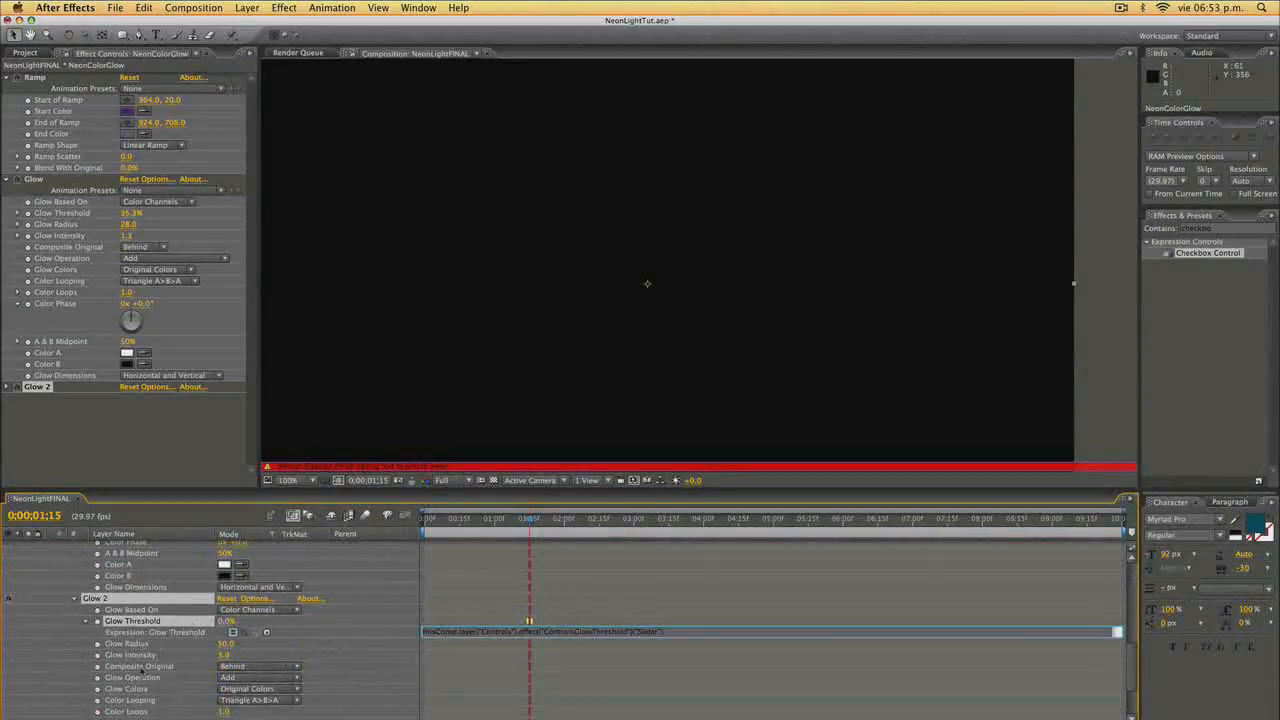
# Link the Glow Radius of Glow 2 by expression to the ControlsGlowRadius slider on the Controls layer and preview the flicker over time.
pyautogui.press('alt')
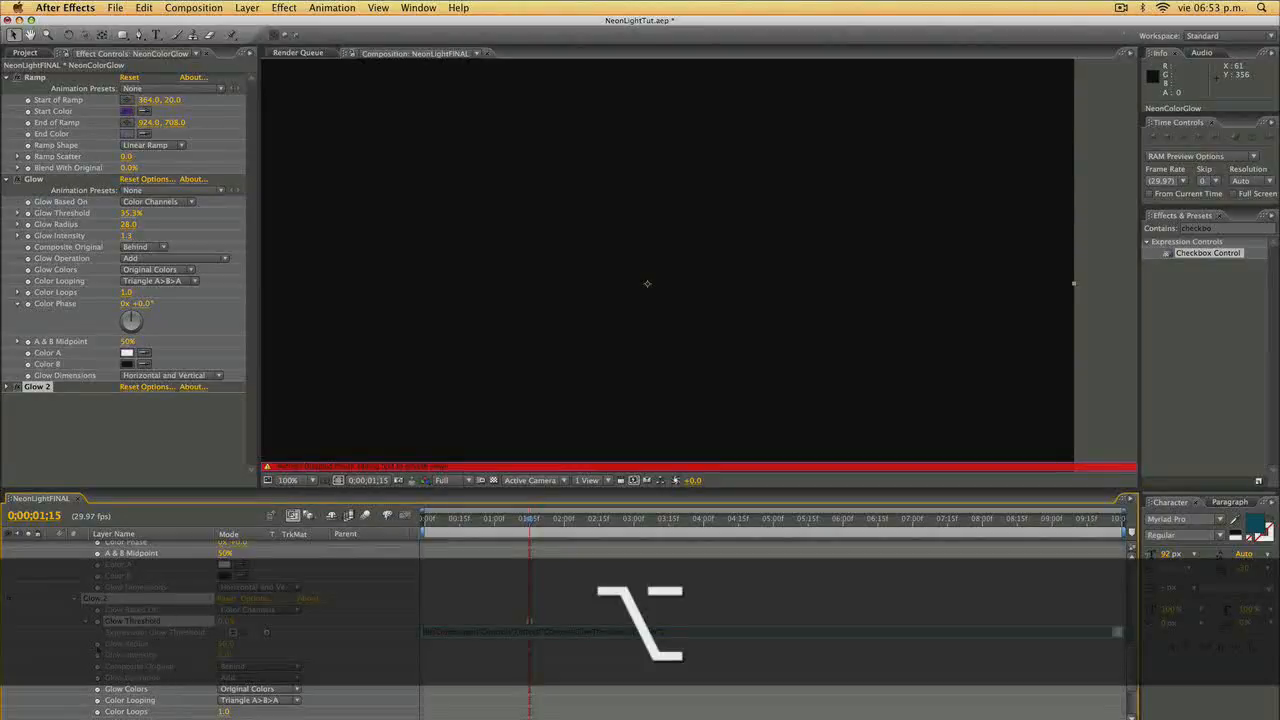
pyautogui.keyDown('alt'); pyautogui.click(98, 643); pyautogui.keyUp('alt')
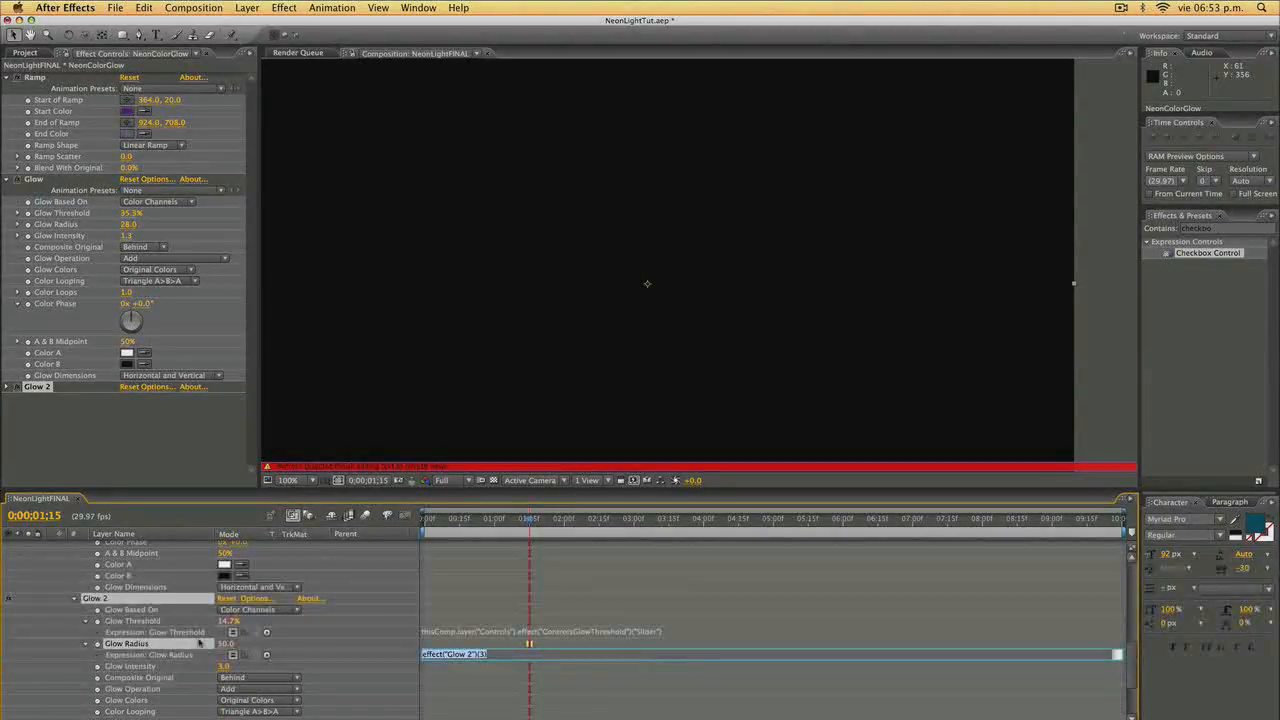
pyautogui.moveTo(255, 655); pyautogui.dragTo(113, 622)
pyautogui.press('capslock')
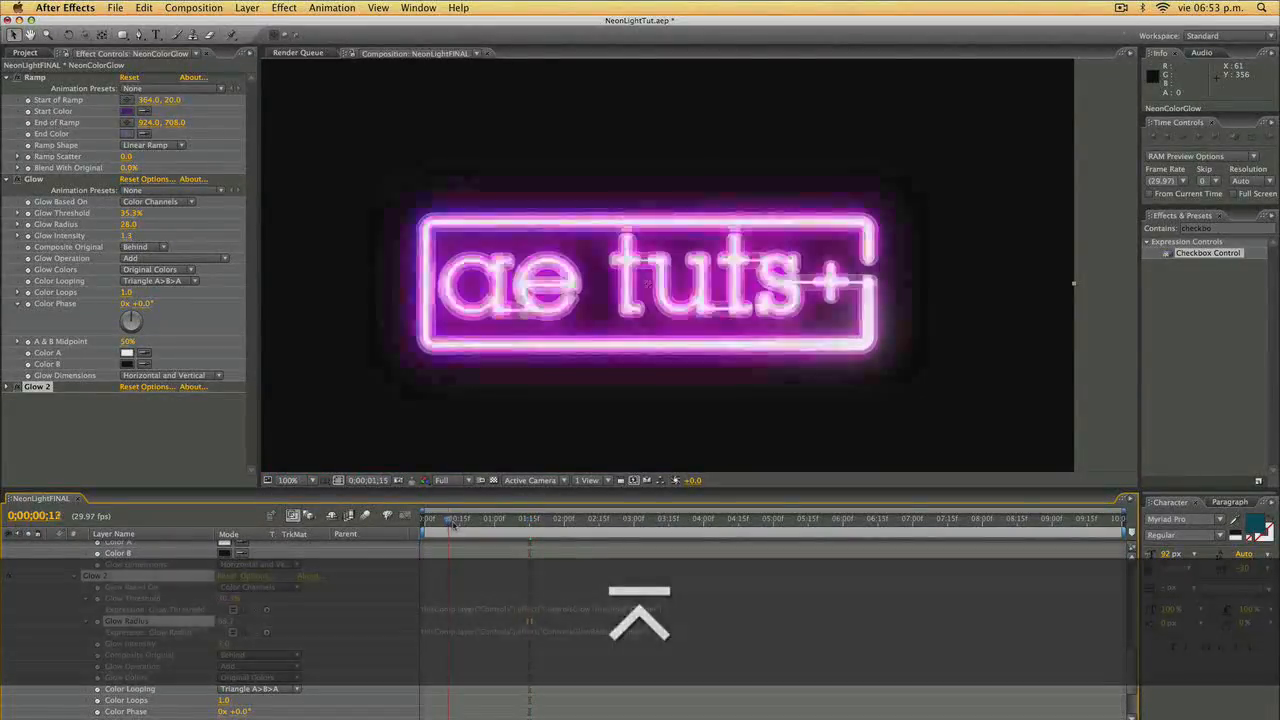
pyautogui.click(484, 521)
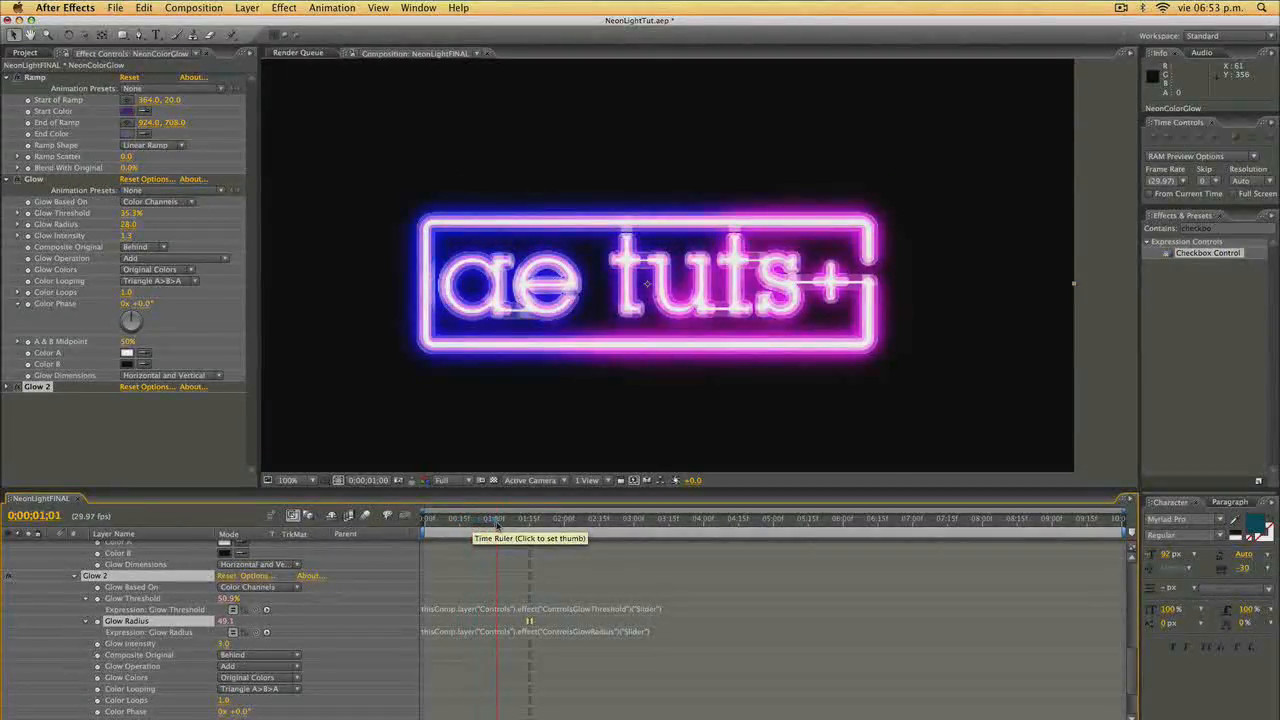
pyautogui.moveTo(484, 521); pyautogui.dragTo(514, 527)
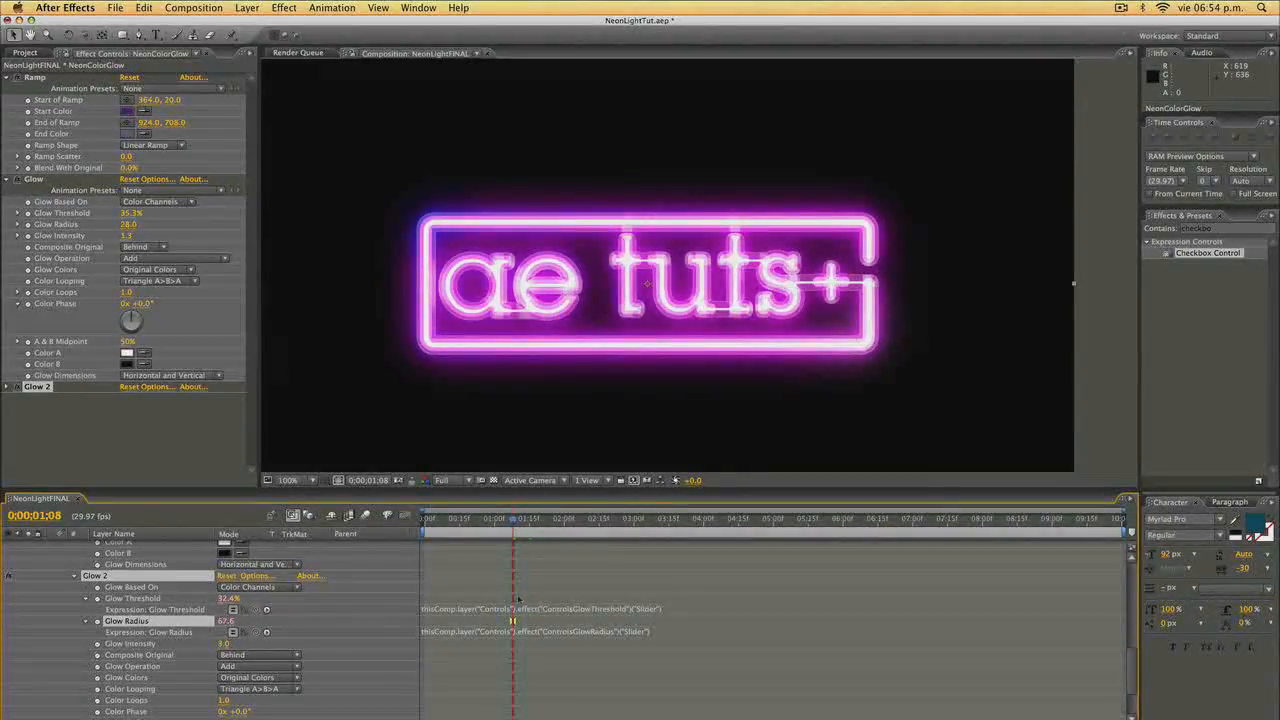
pyautogui.scroll(10, 60, 617)
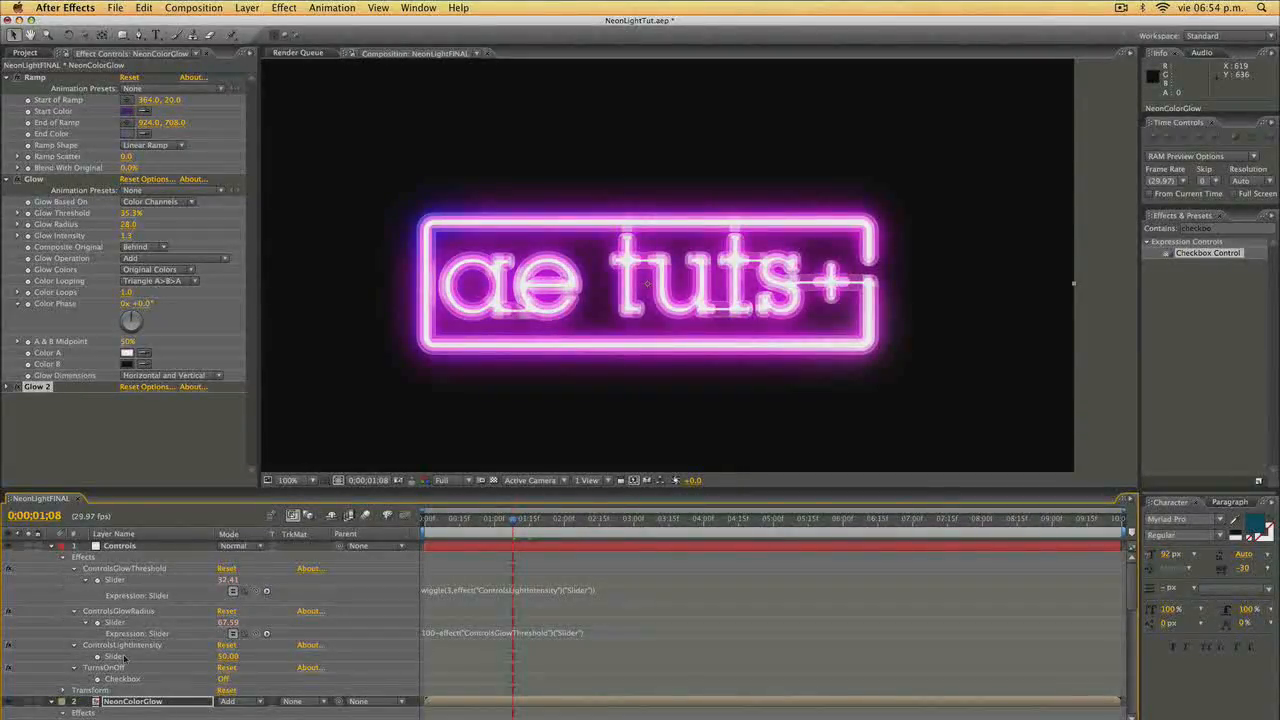
# Collapse the NeonColorGlow layer's properties and toggle its visibility to compare the logo with and without the colored glow.
pyautogui.click(145, 549)
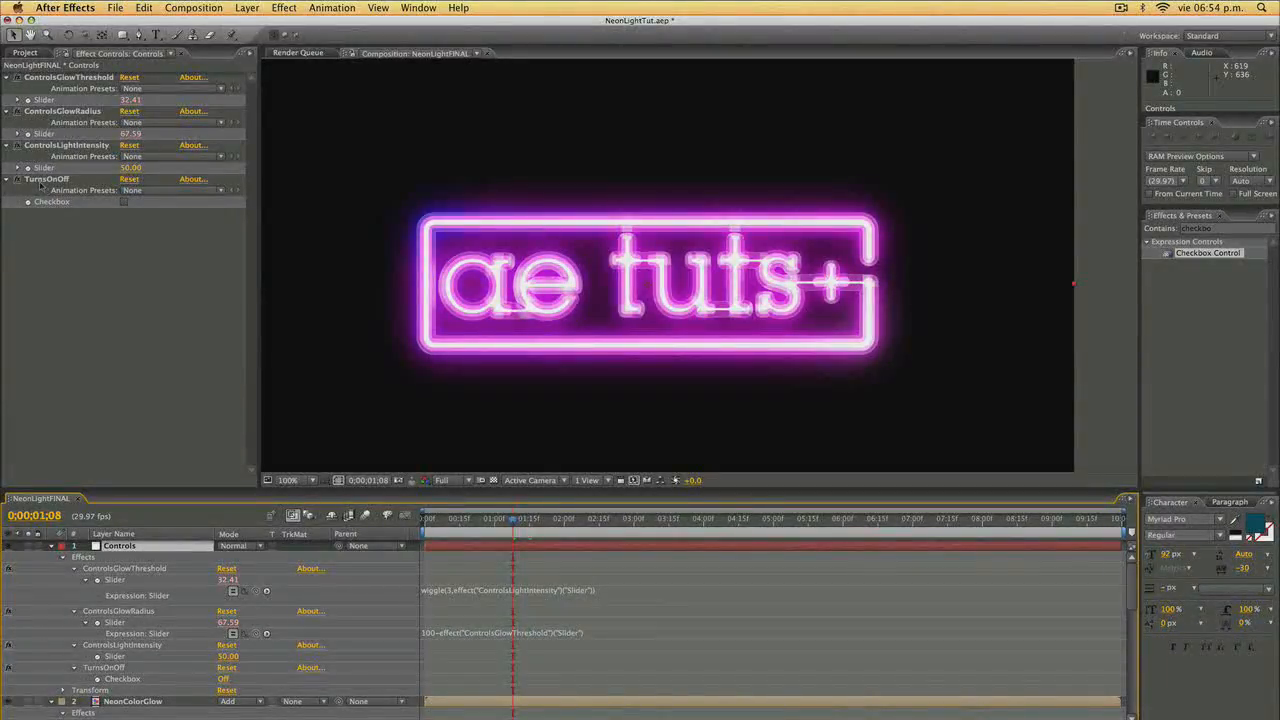
pyautogui.scroll(-5, 533, 612)
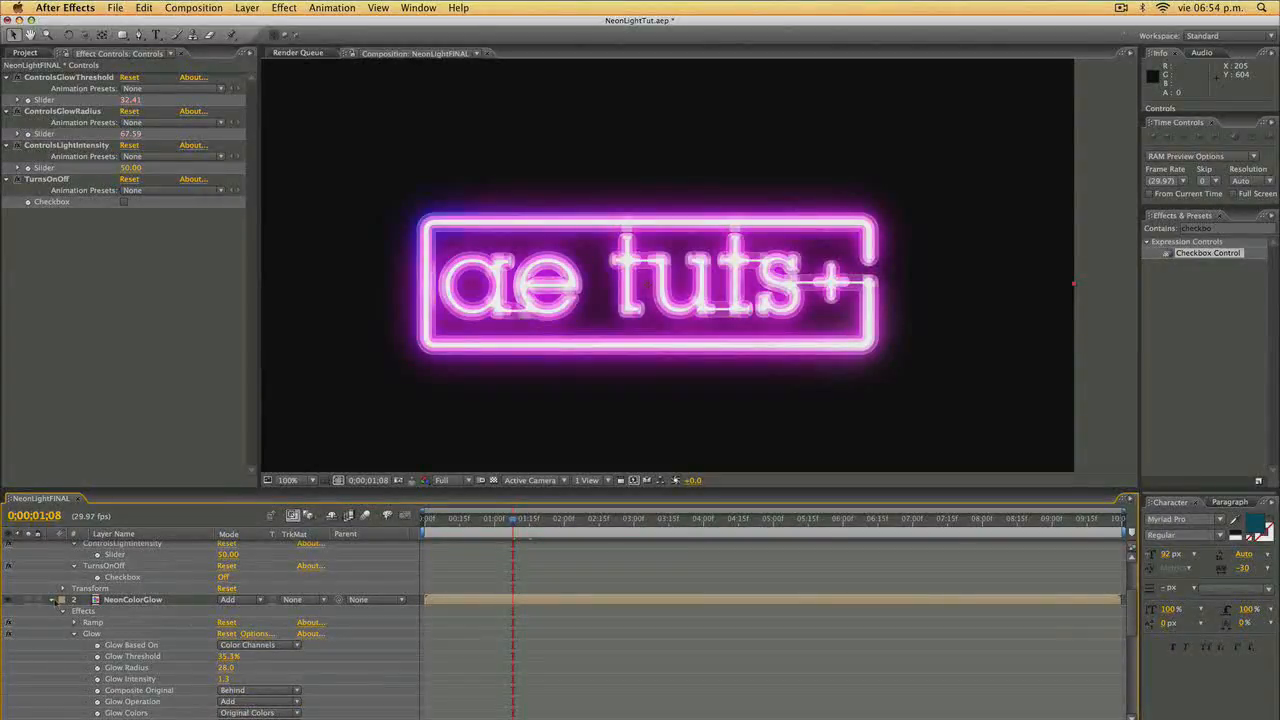
pyautogui.click(54, 600)
pyautogui.click(8, 696)
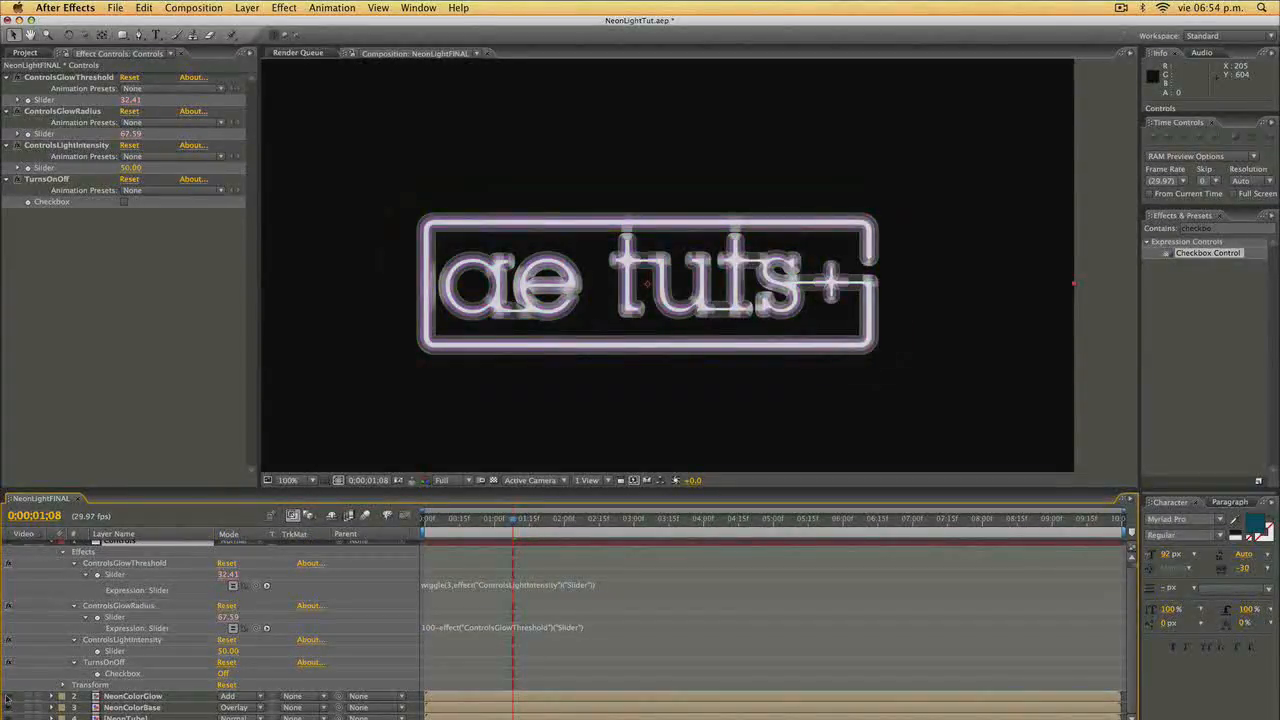
pyautogui.click(8, 697)
pyautogui.click(8, 697)
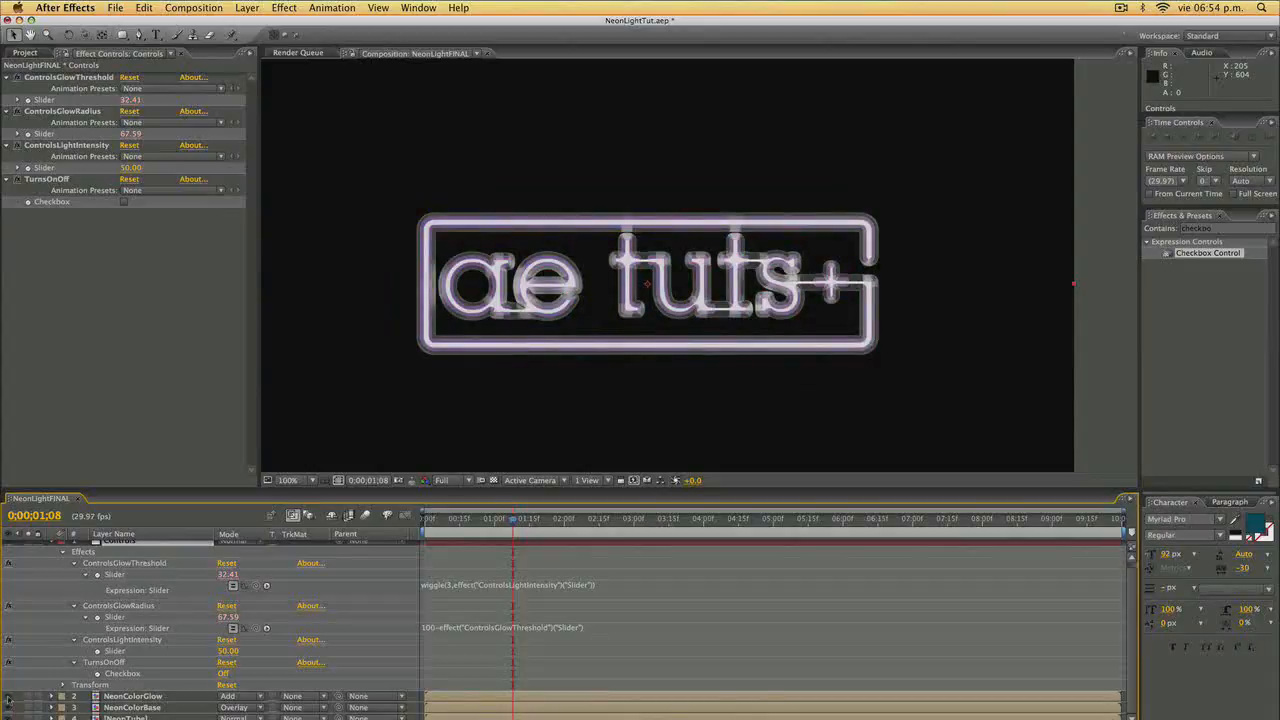
pyautogui.click(8, 697)
# Add an expression to the NeonColorGlow layer's Opacity that references the TurnsOnOff checkbox on the Controls layer.
pyautogui.click(128, 698)
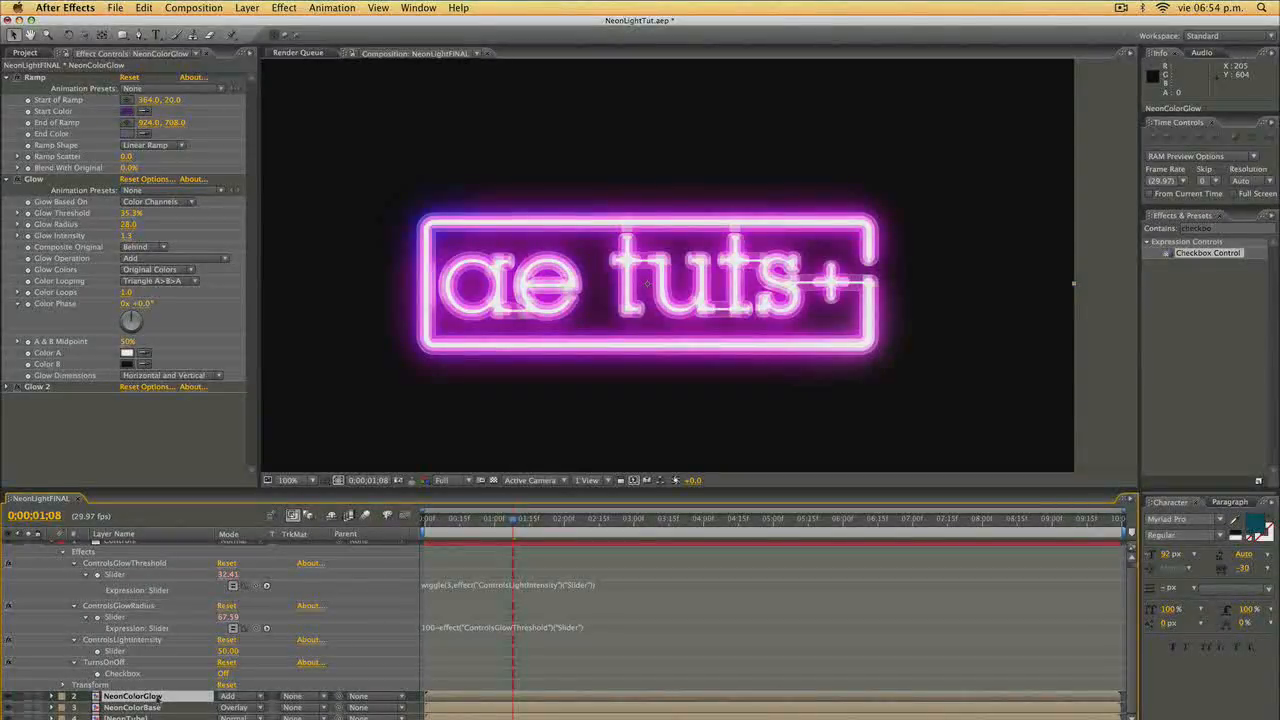
pyautogui.press('t')
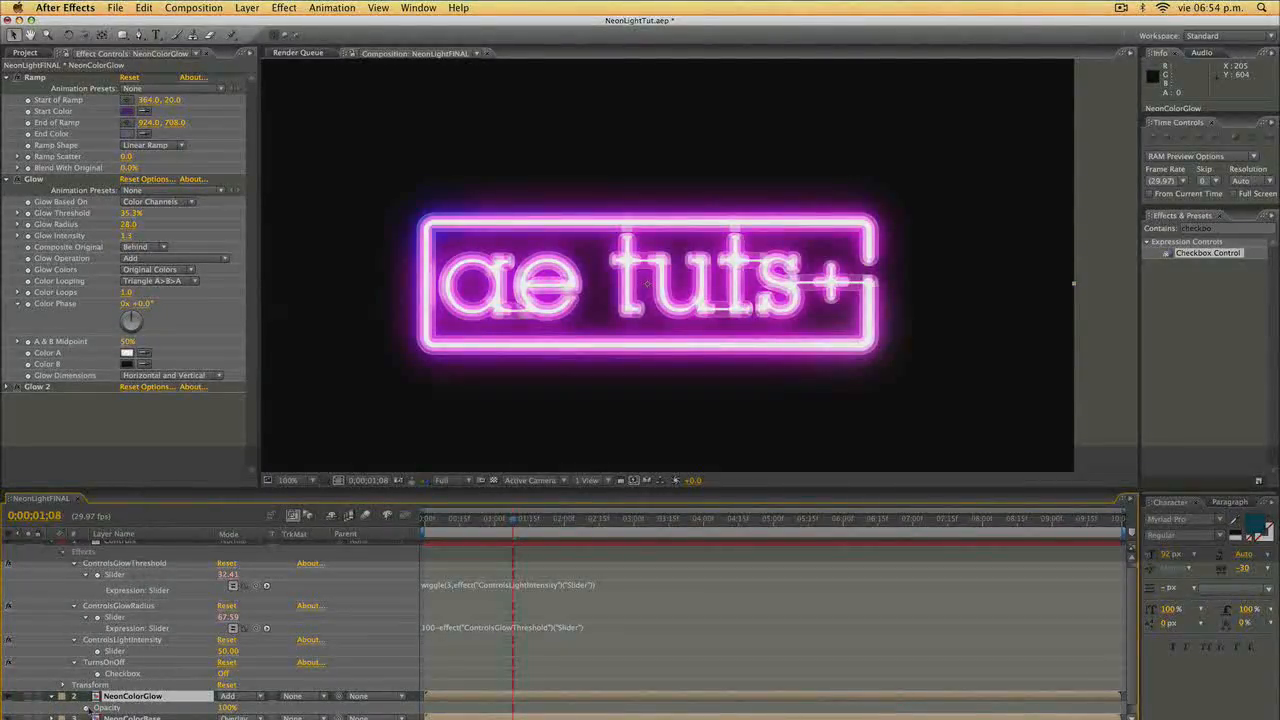
pyautogui.press('alt')
pyautogui.keyDown('alt'); pyautogui.click(86, 707); pyautogui.keyUp('alt')
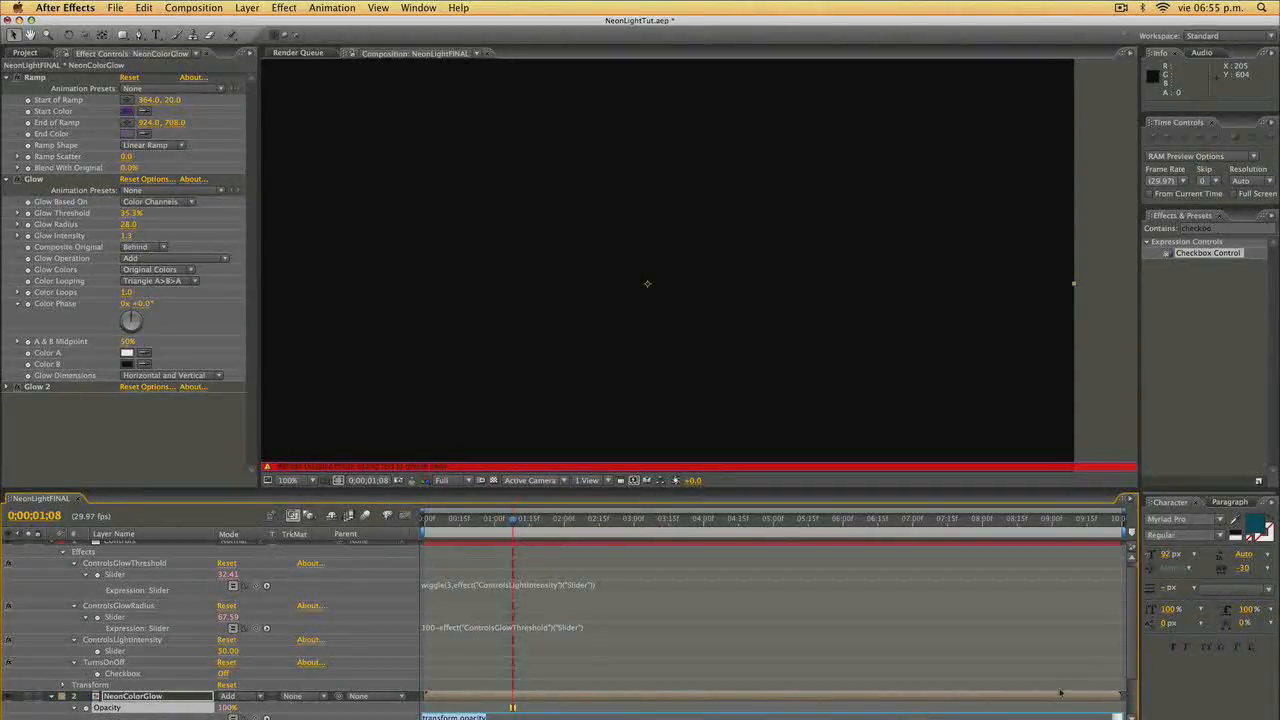
pyautogui.moveTo(1134, 613); pyautogui.dragTo(1137, 652)
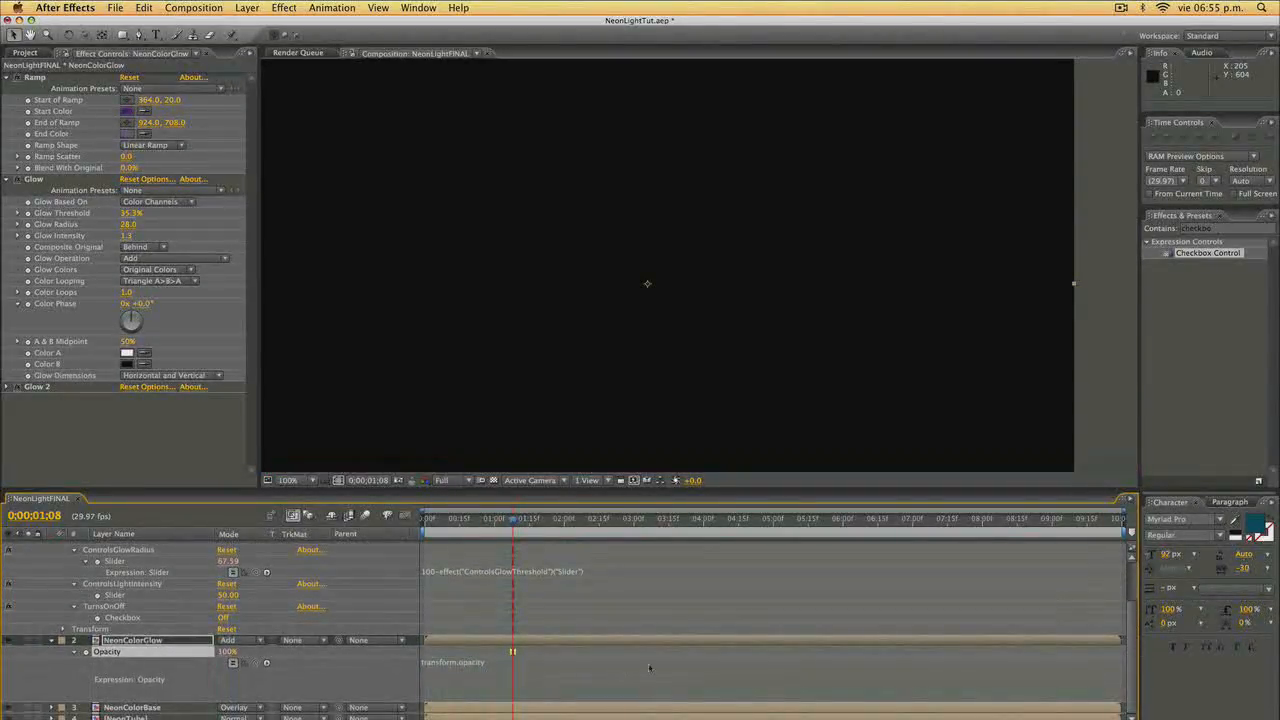
pyautogui.click(478, 663)
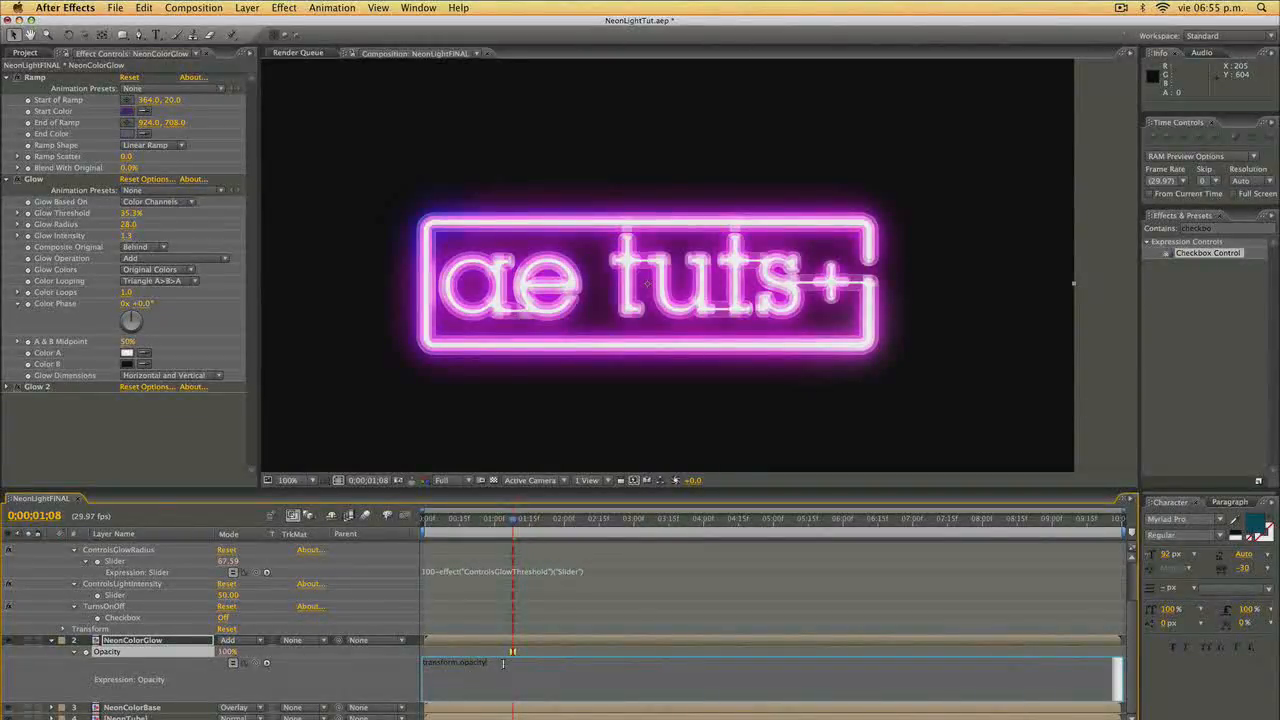
pyautogui.hotkey('shift', 'Up')
pyautogui.press('BackSpace')
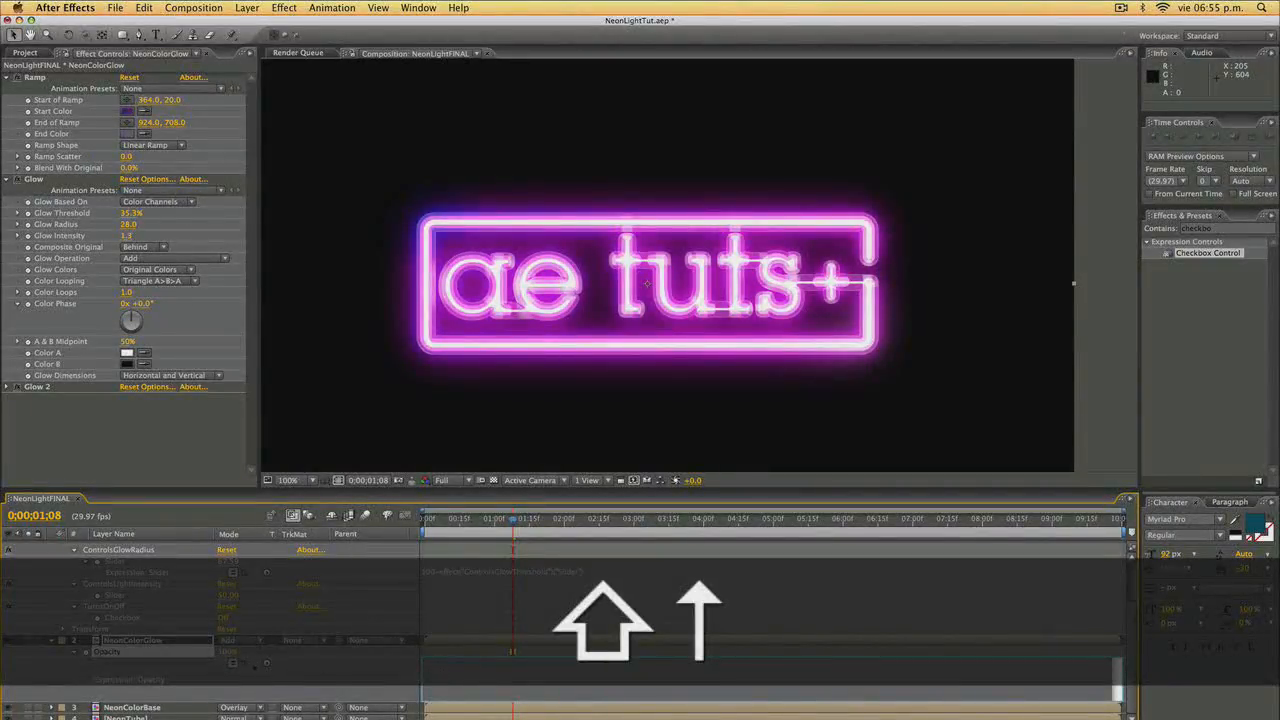
pyautogui.moveTo(257, 665); pyautogui.dragTo(117, 624)
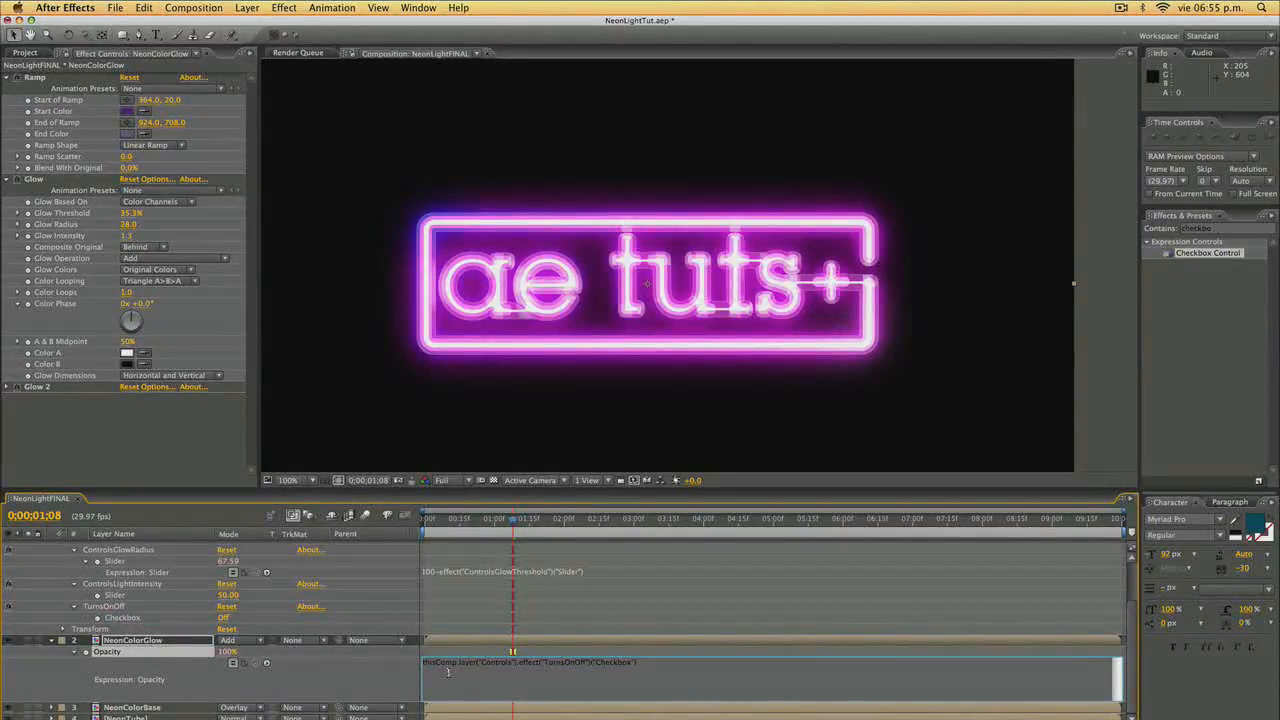
# Assign the checkbox reference in the Opacity expression to a variable named OF, ending the line with a semicolon.
pyautogui.press('Left')
pyautogui.press('Up')
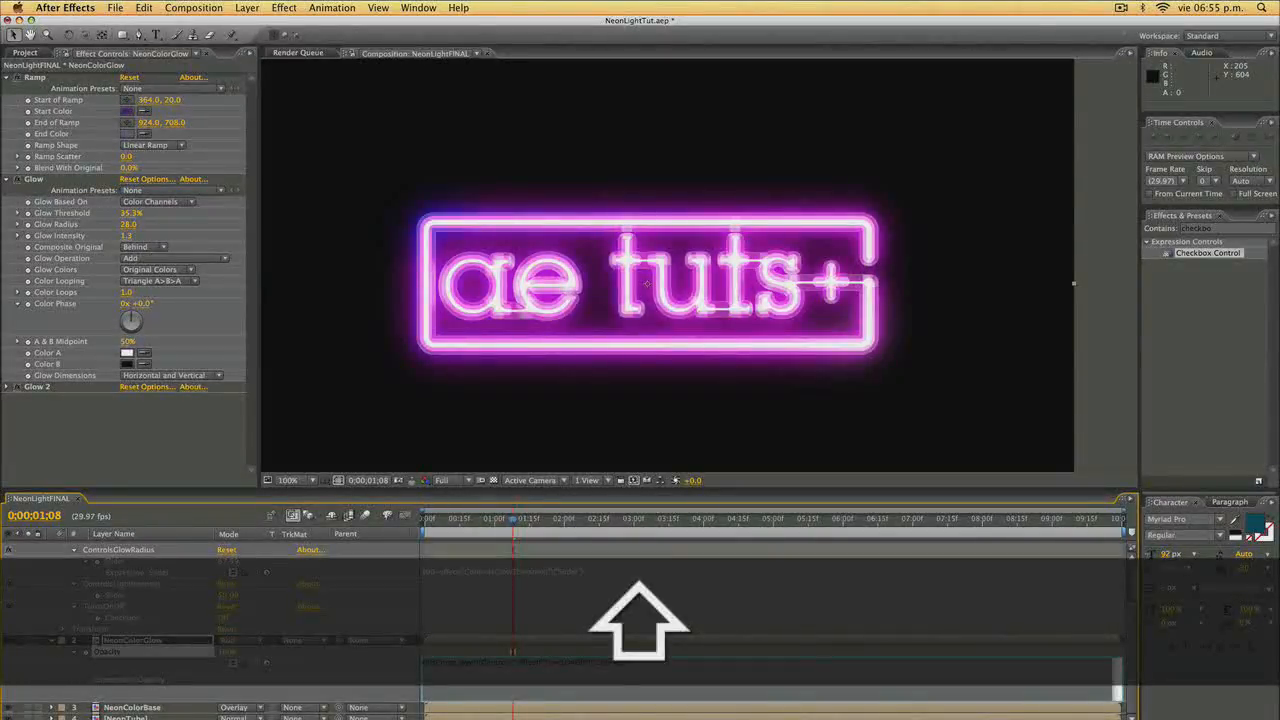
pyautogui.write('OF')
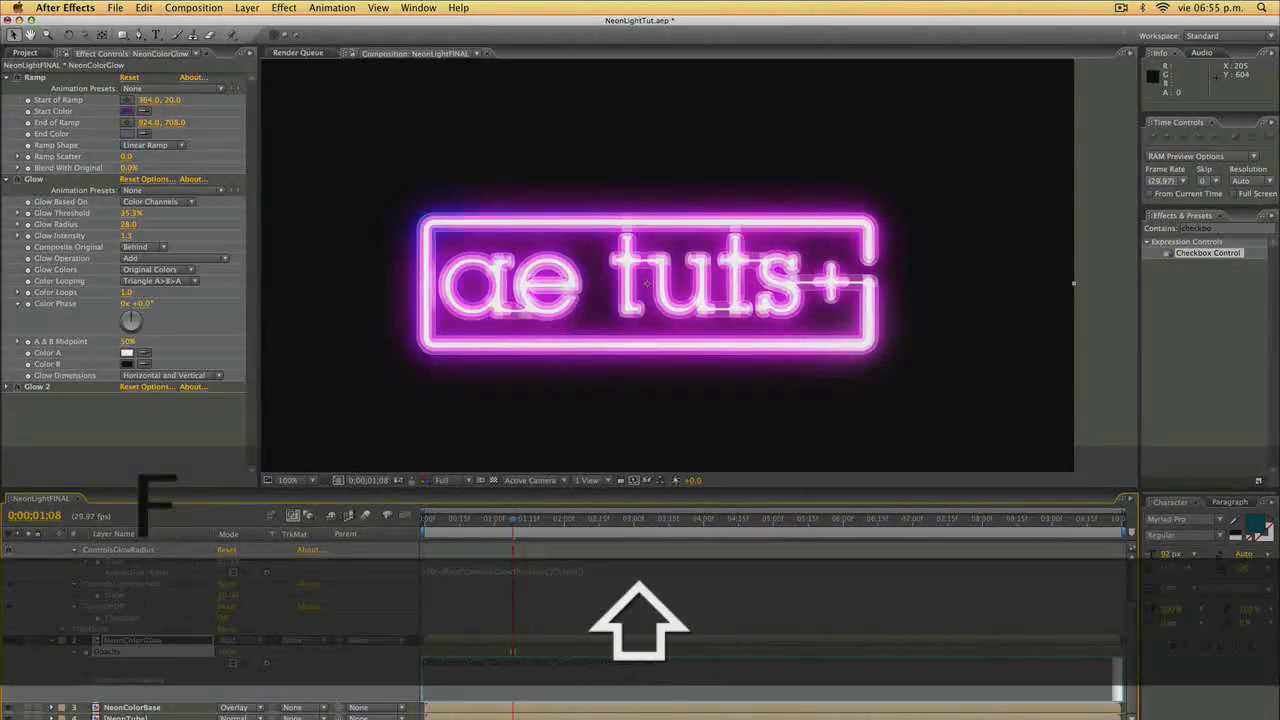
pyautogui.write('=')
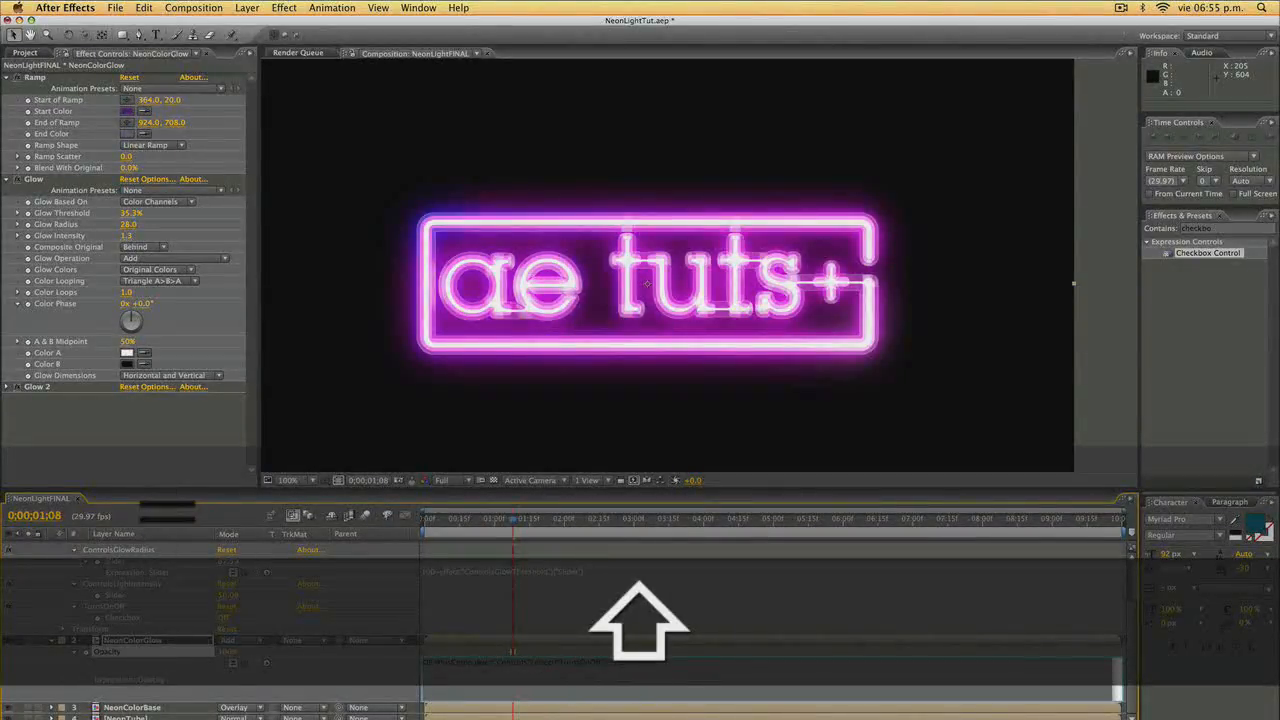
pyautogui.press('Right')
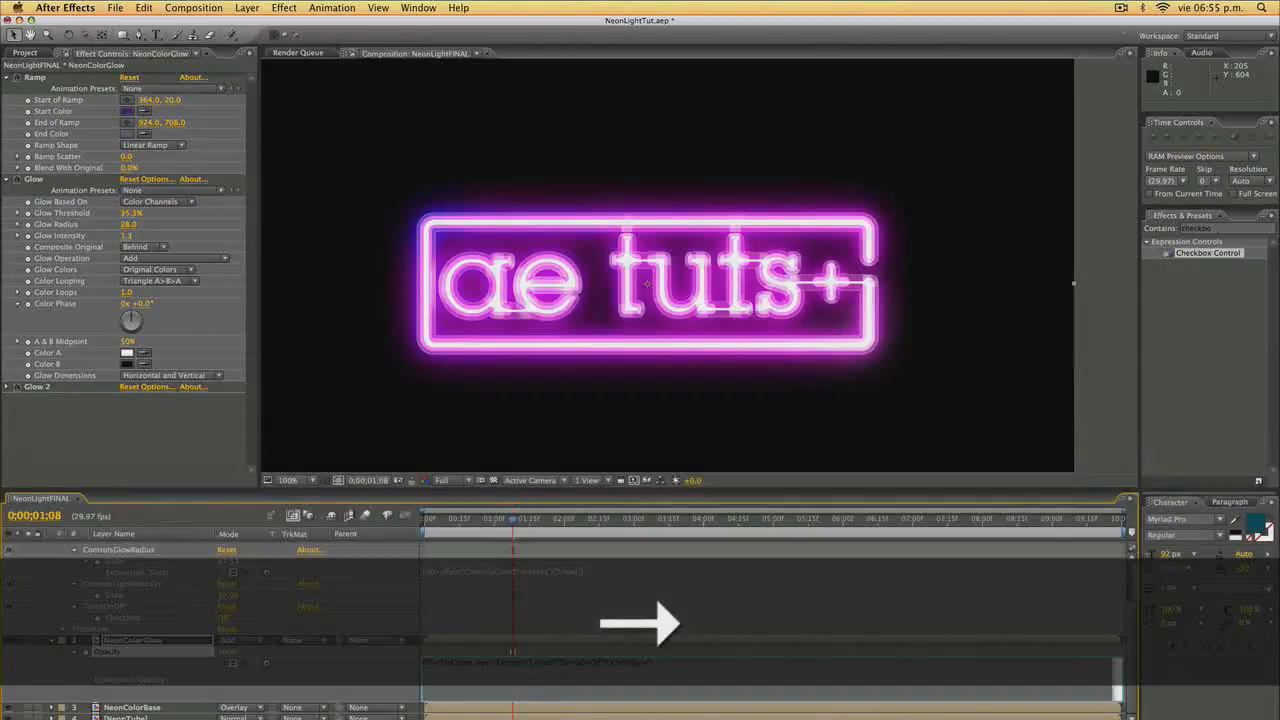
pyautogui.press('Left')
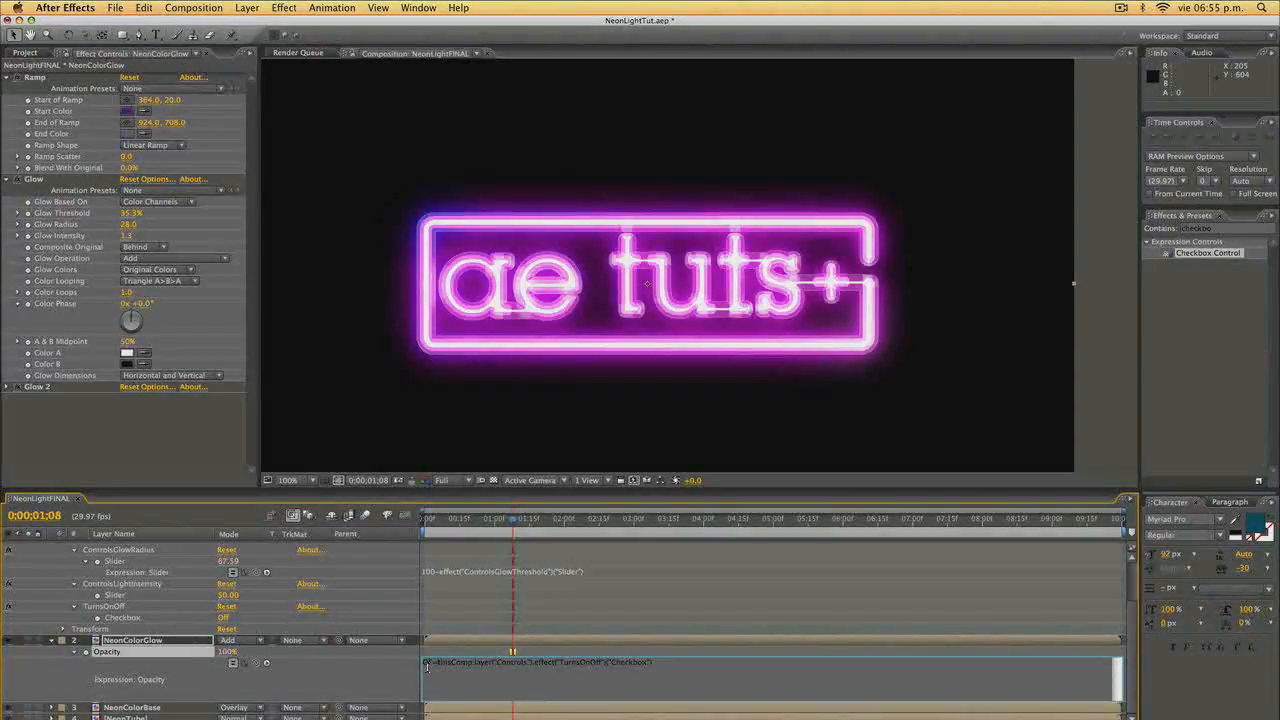
pyautogui.write(';')
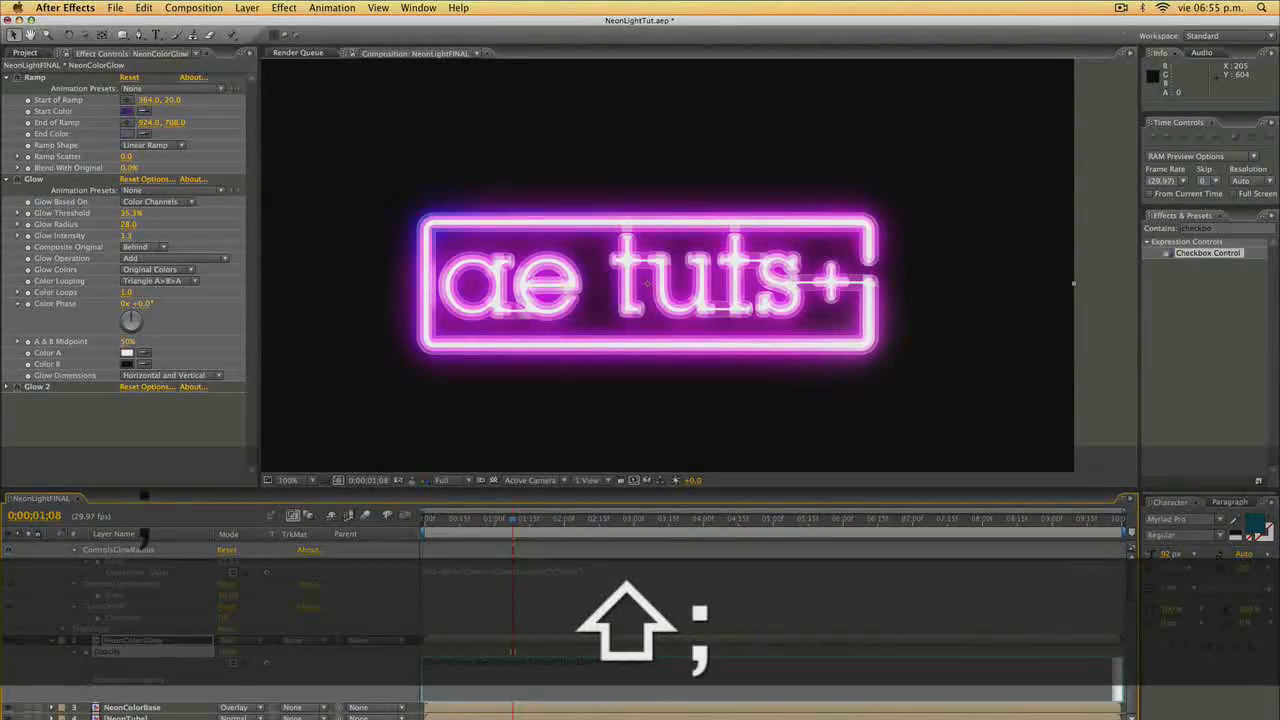
pyautogui.press('Return')
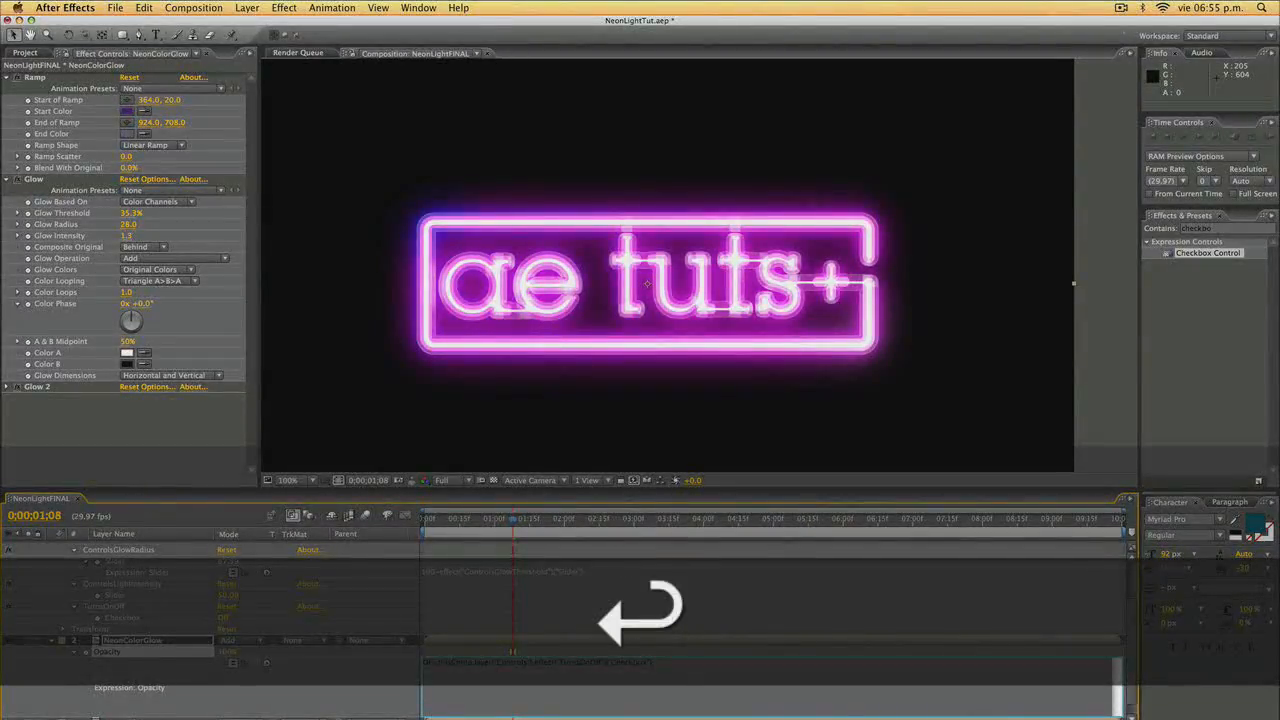
# Add the condition if (OF==0) to the Opacity expression, with 0 as its result.
pyautogui.write('if(')
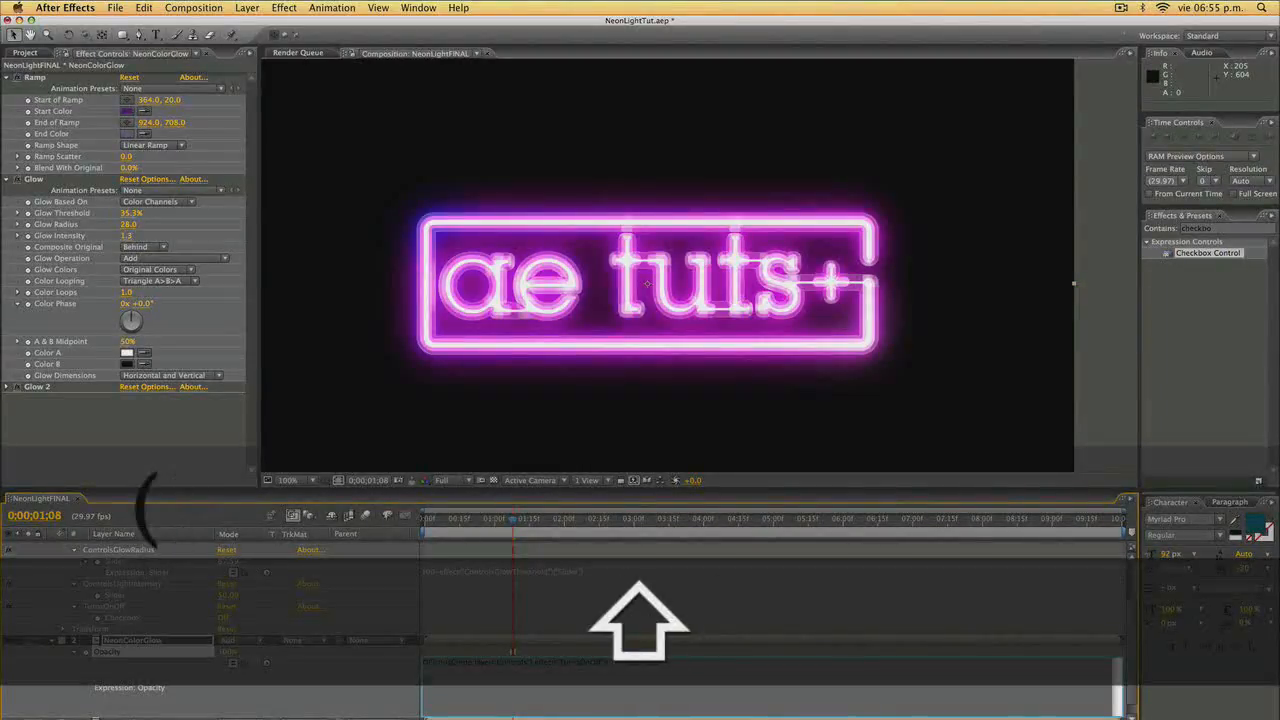
pyautogui.write('OF==')
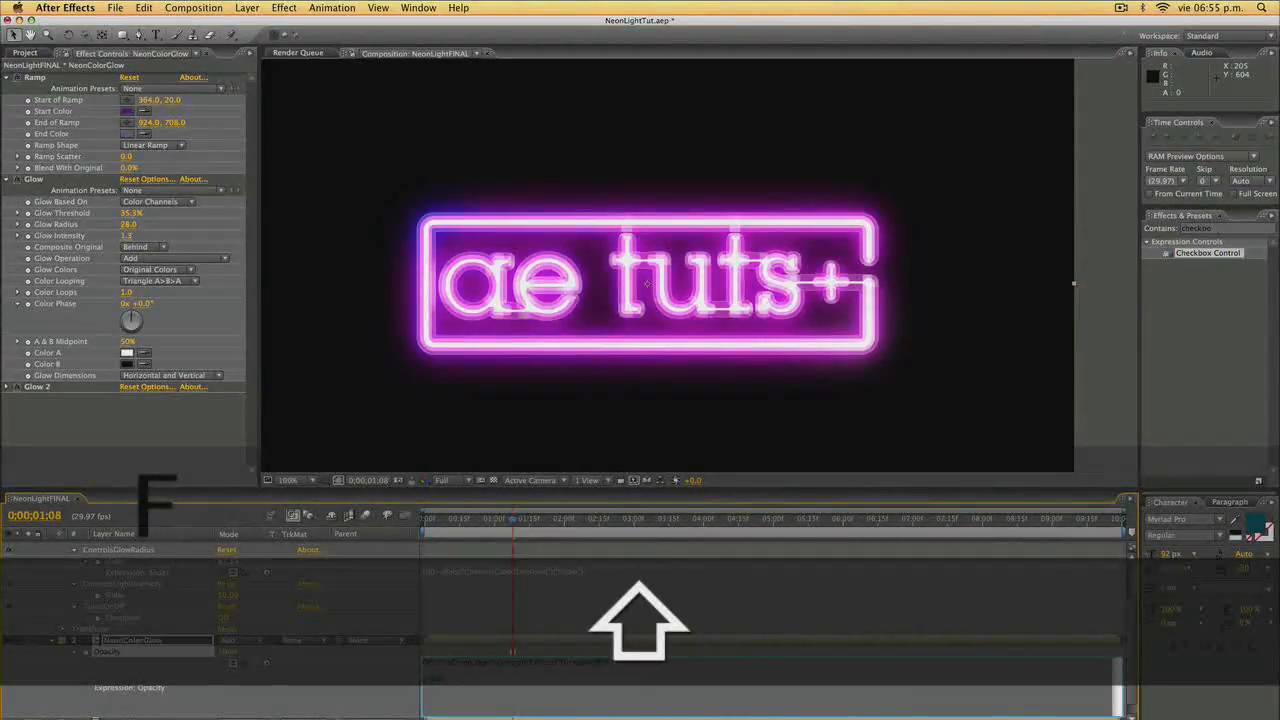
pyautogui.write('0')
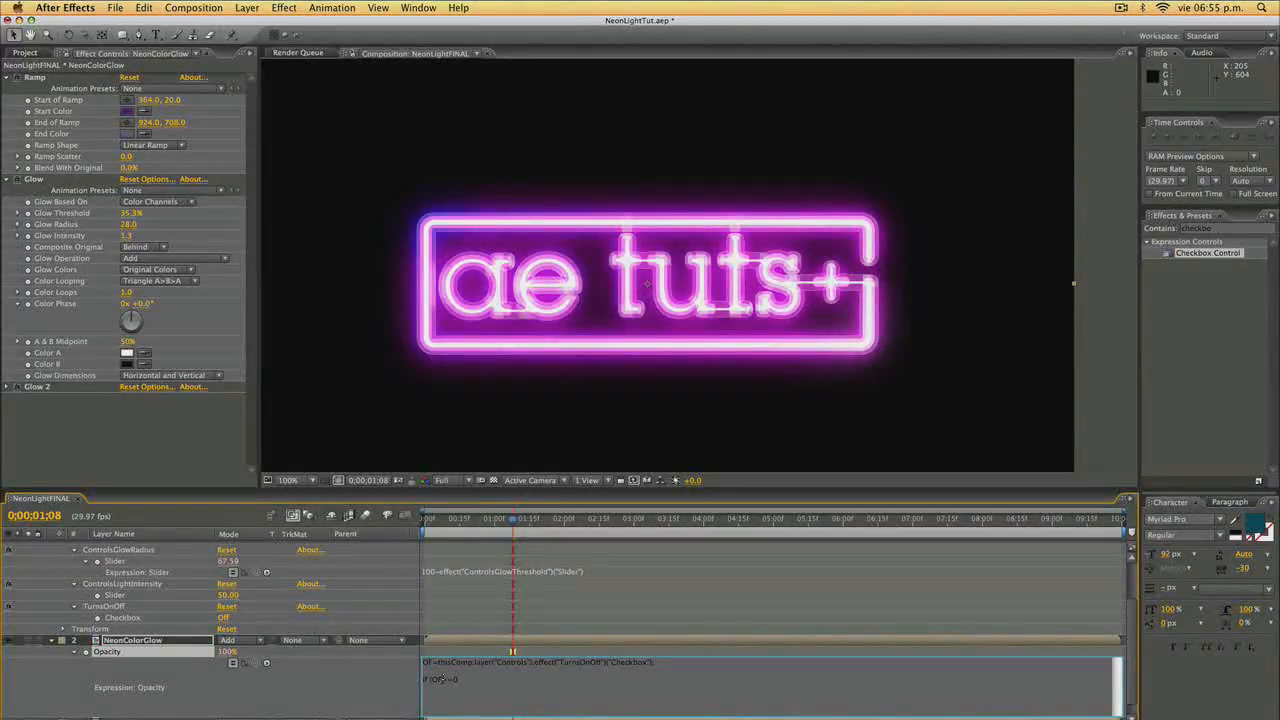
pyautogui.write(')')
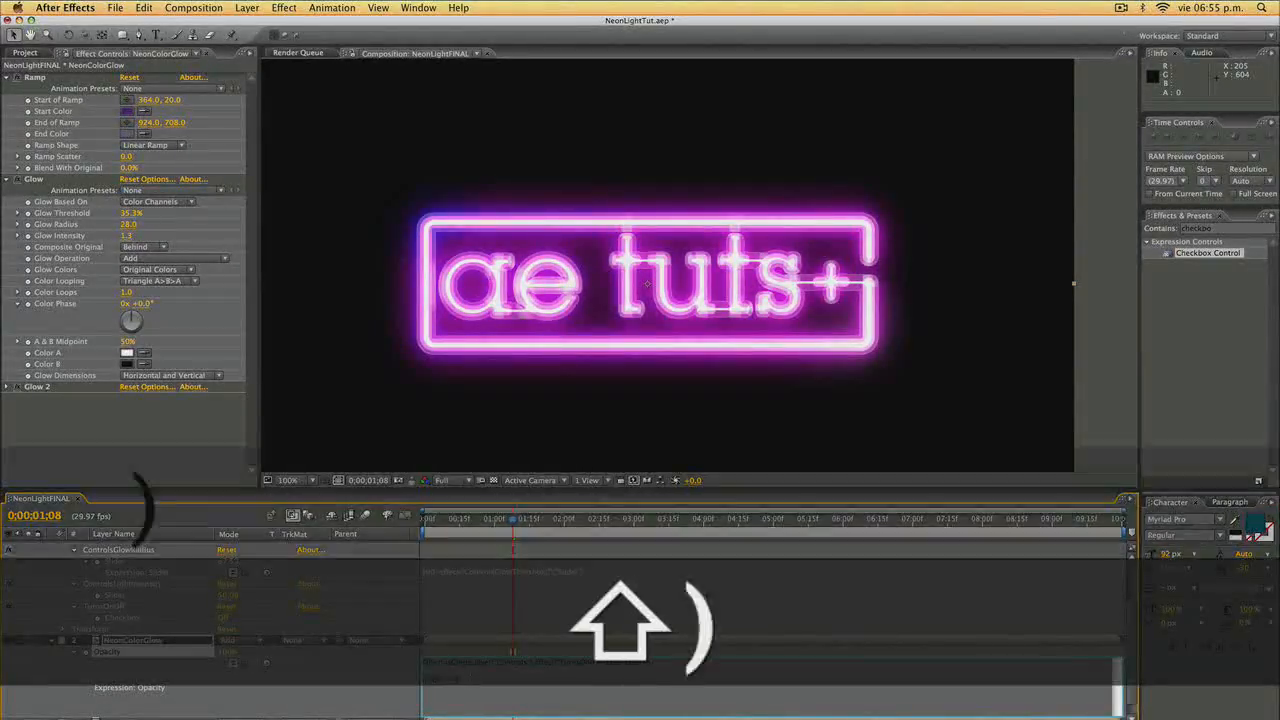
pyautogui.press('Return')
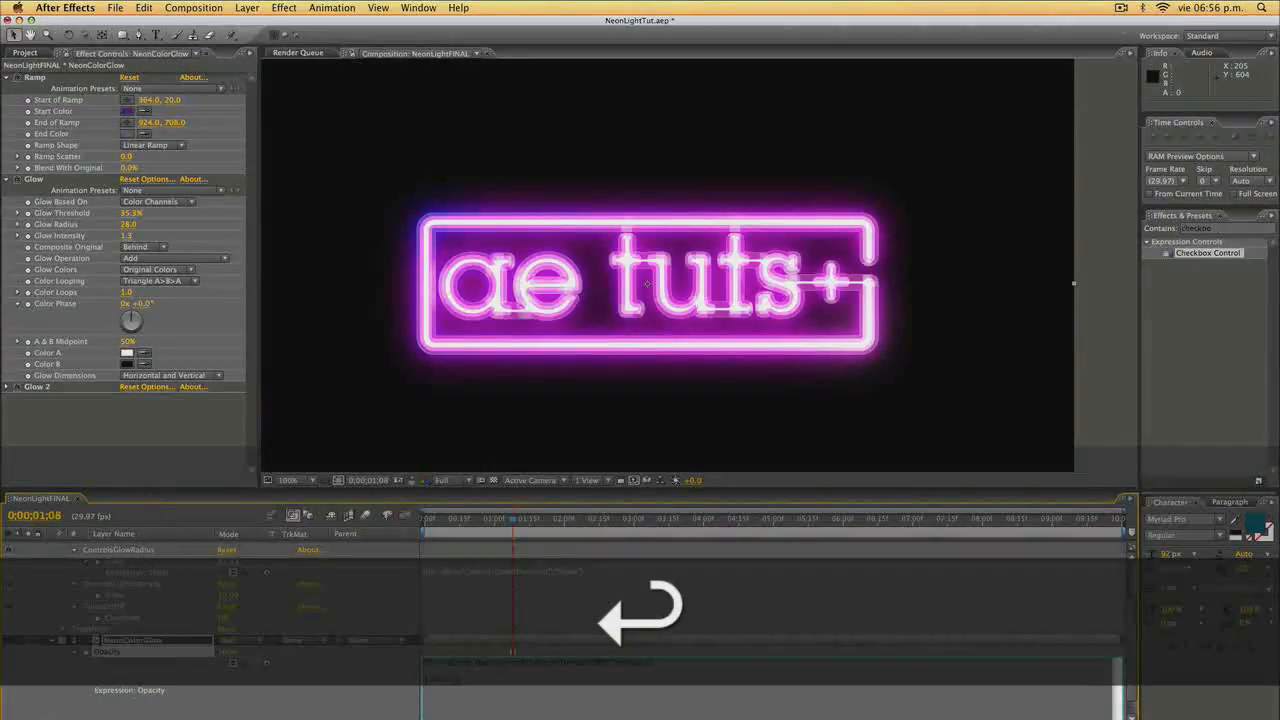
pyautogui.write('0')
pyautogui.press('Return')
# Complete the Opacity expression with the condition else if(OF==1) and the result 100.
pyautogui.write('else if(')
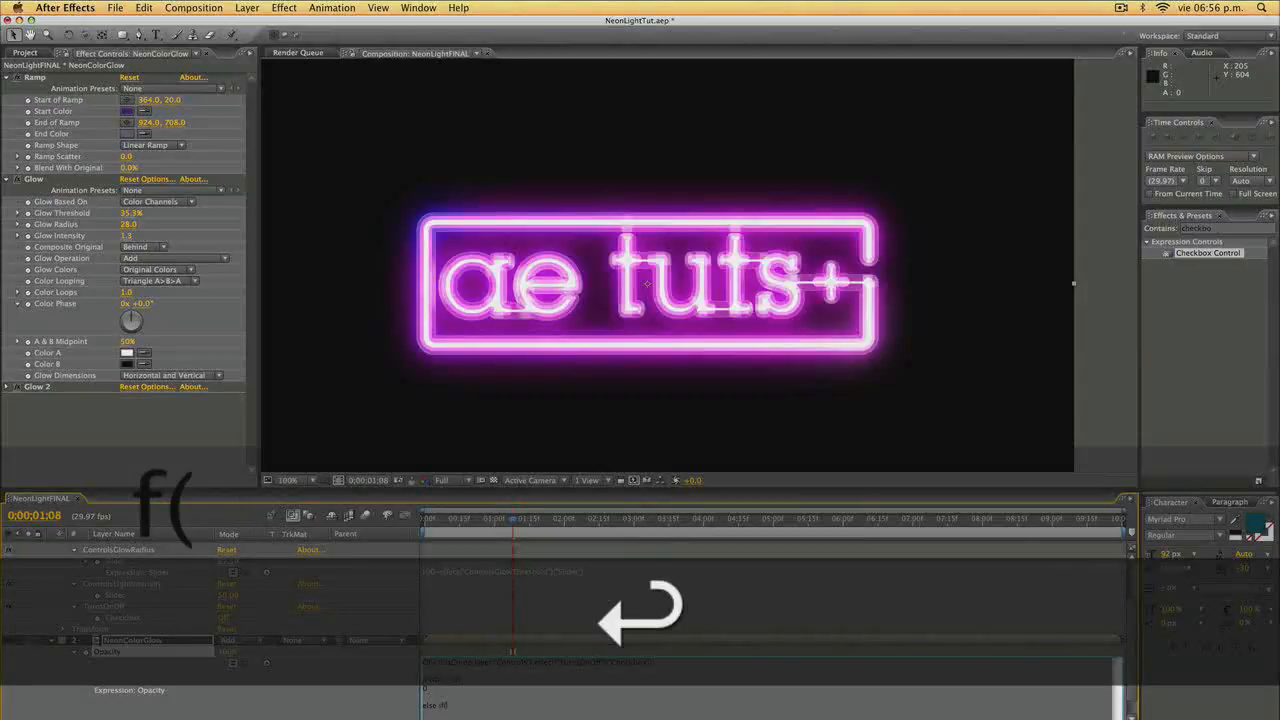
pyautogui.write('OF')
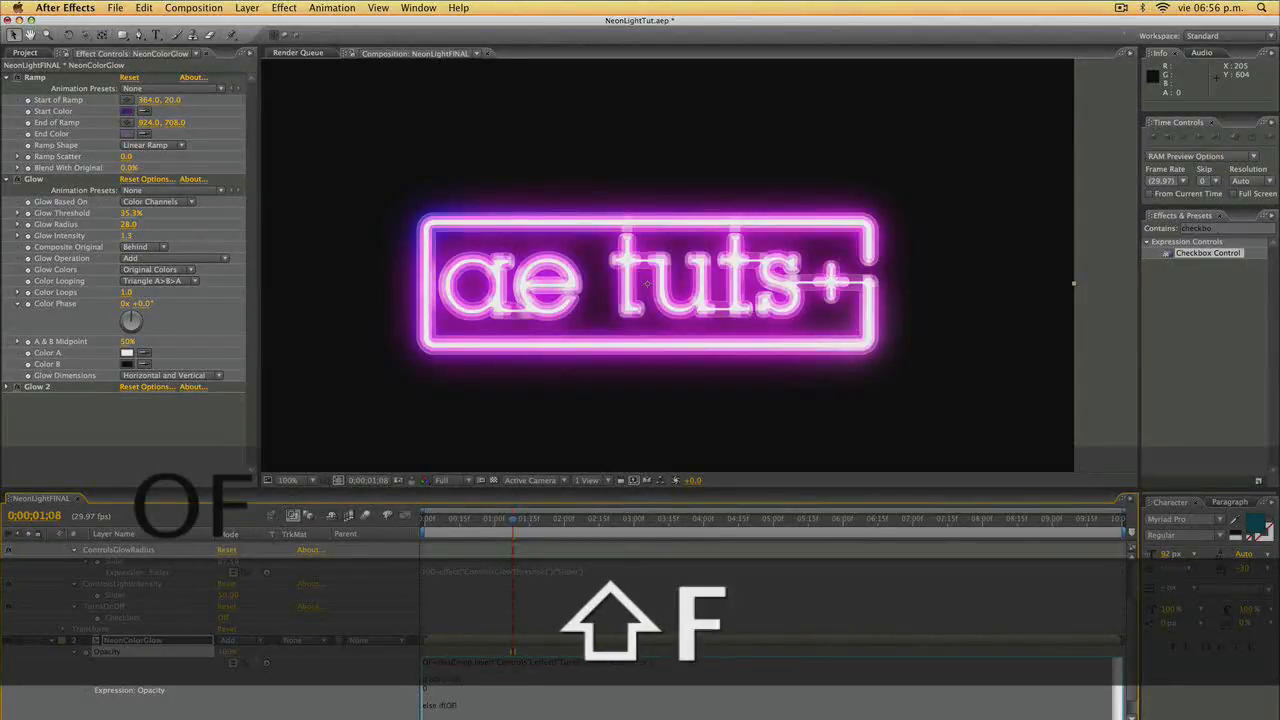
pyautogui.write('==1)')
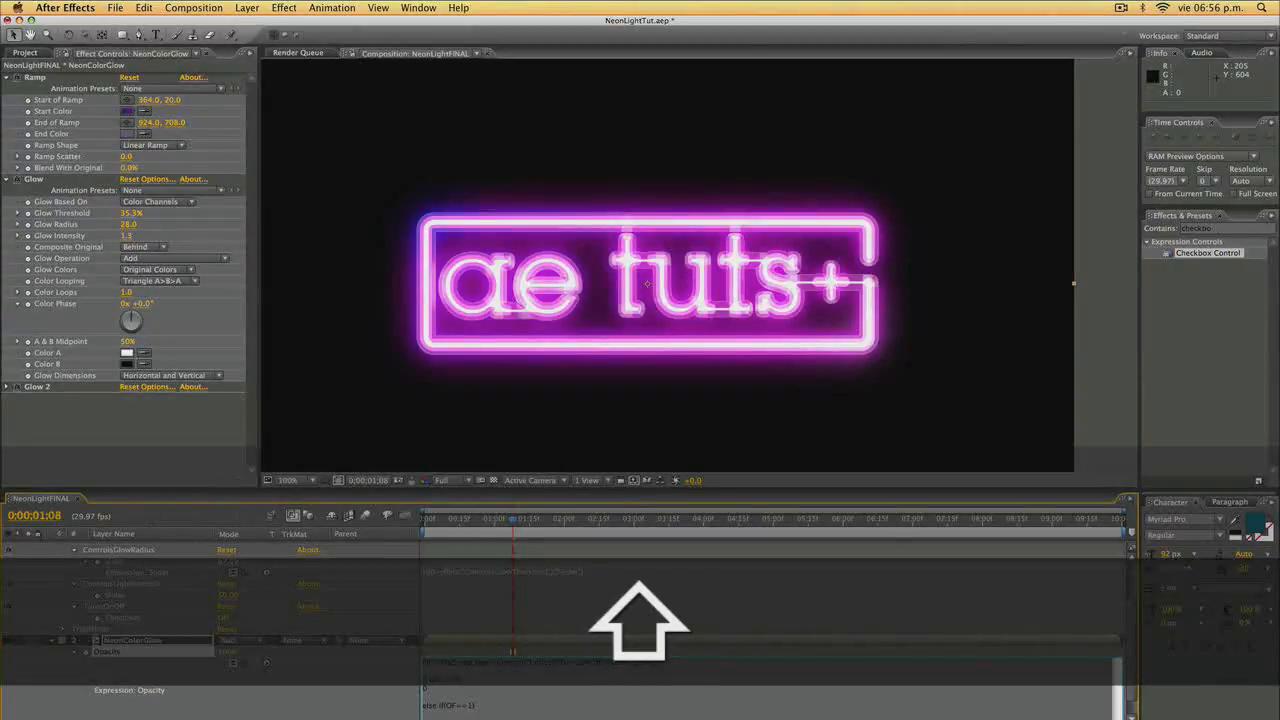
pyautogui.press('Return')
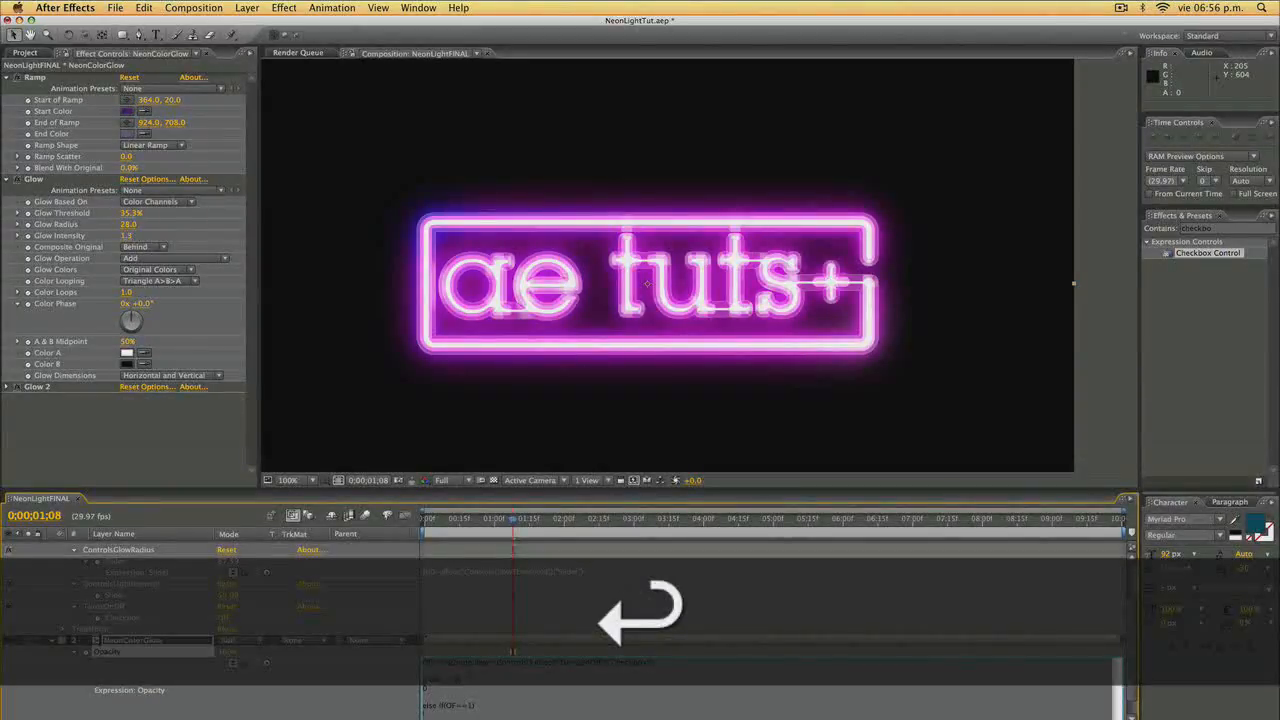
pyautogui.write('100')
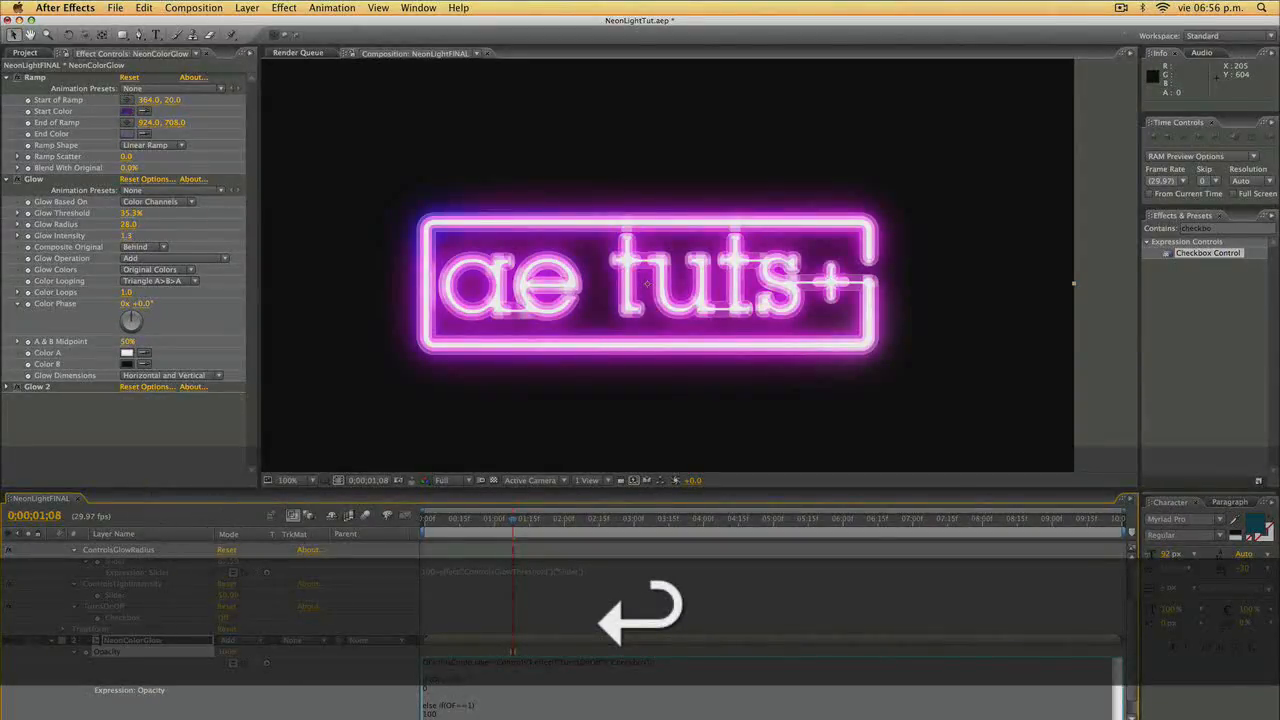
pyautogui.press('KP_Enter')
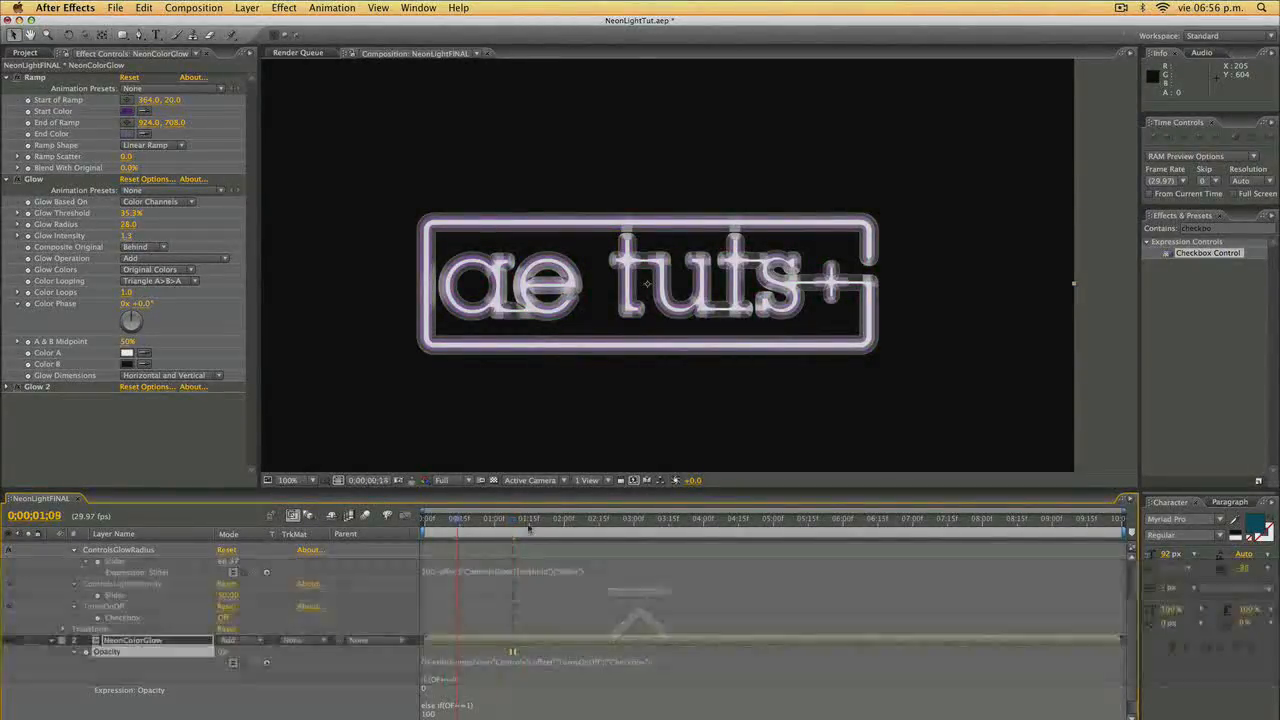
# Test the Opacity expression by switching the TurnsOnOff checkbox on, and switch it back off at the start of the composition.
pyautogui.hotkey('shift', 'pagedown')
pyautogui.scroll(3, 94, 607)
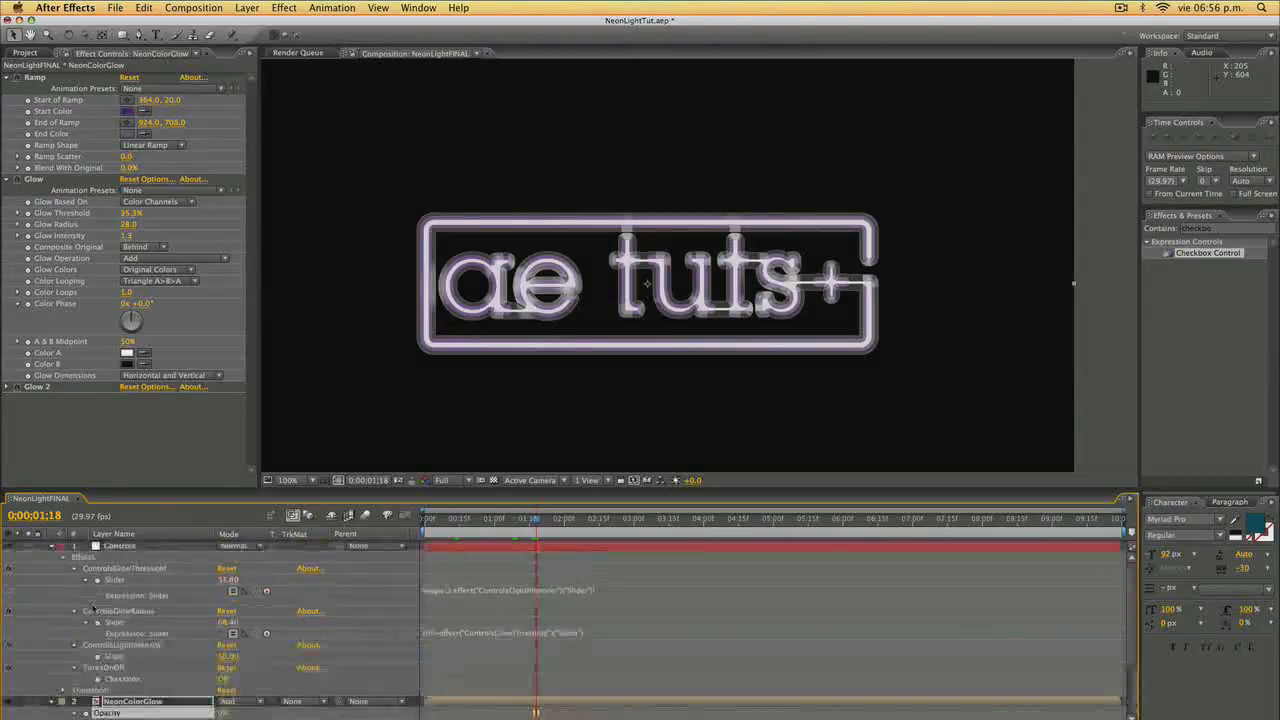
pyautogui.click(110, 547)
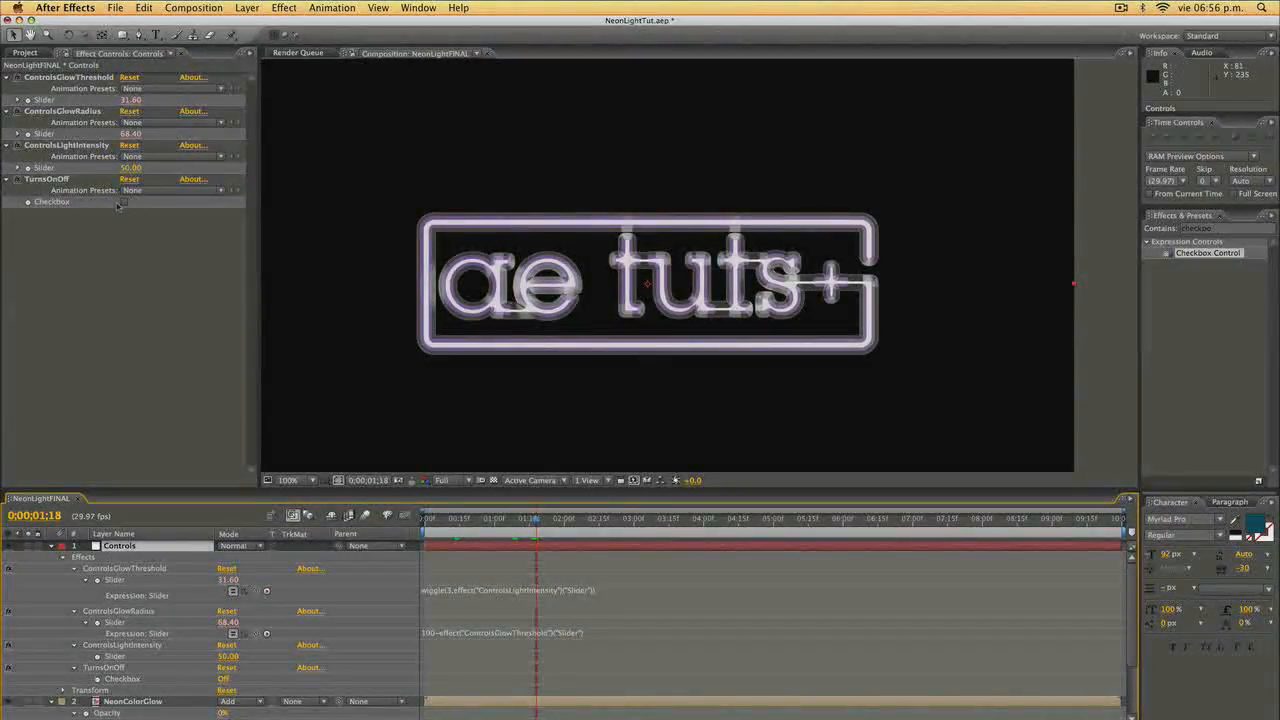
pyautogui.click(122, 205)
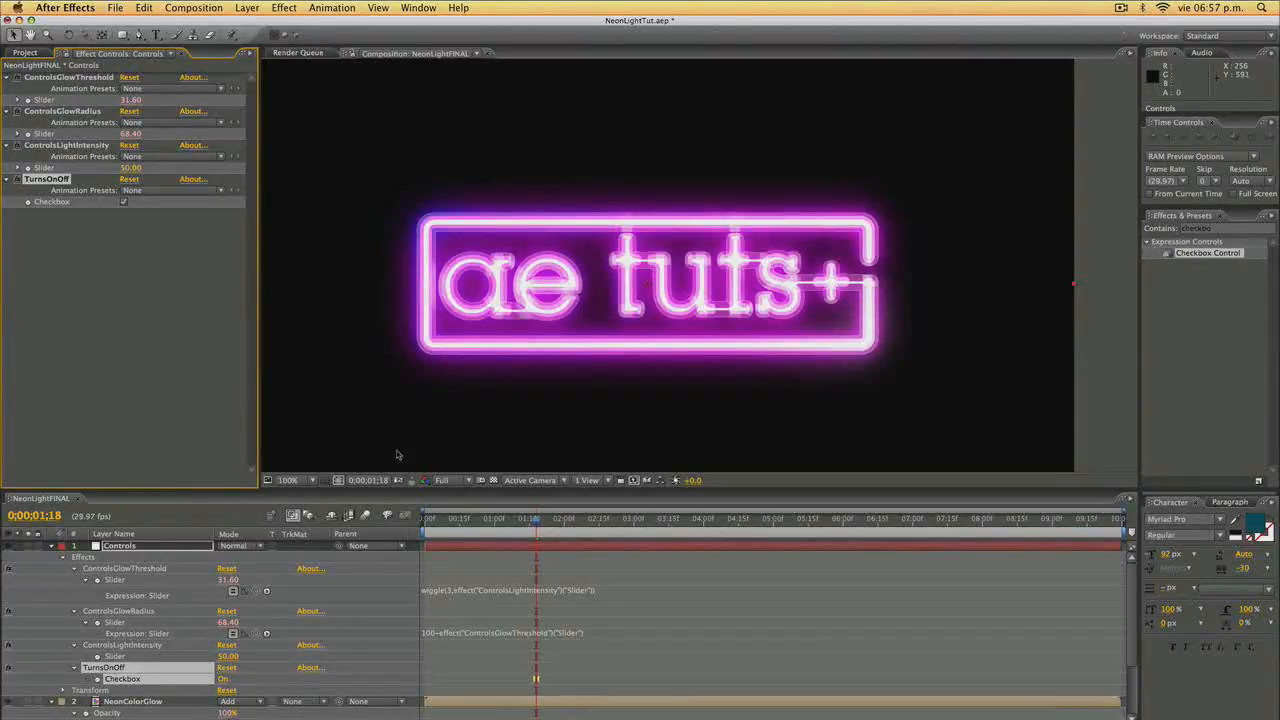
pyautogui.moveTo(455, 519); pyautogui.dragTo(425, 519)
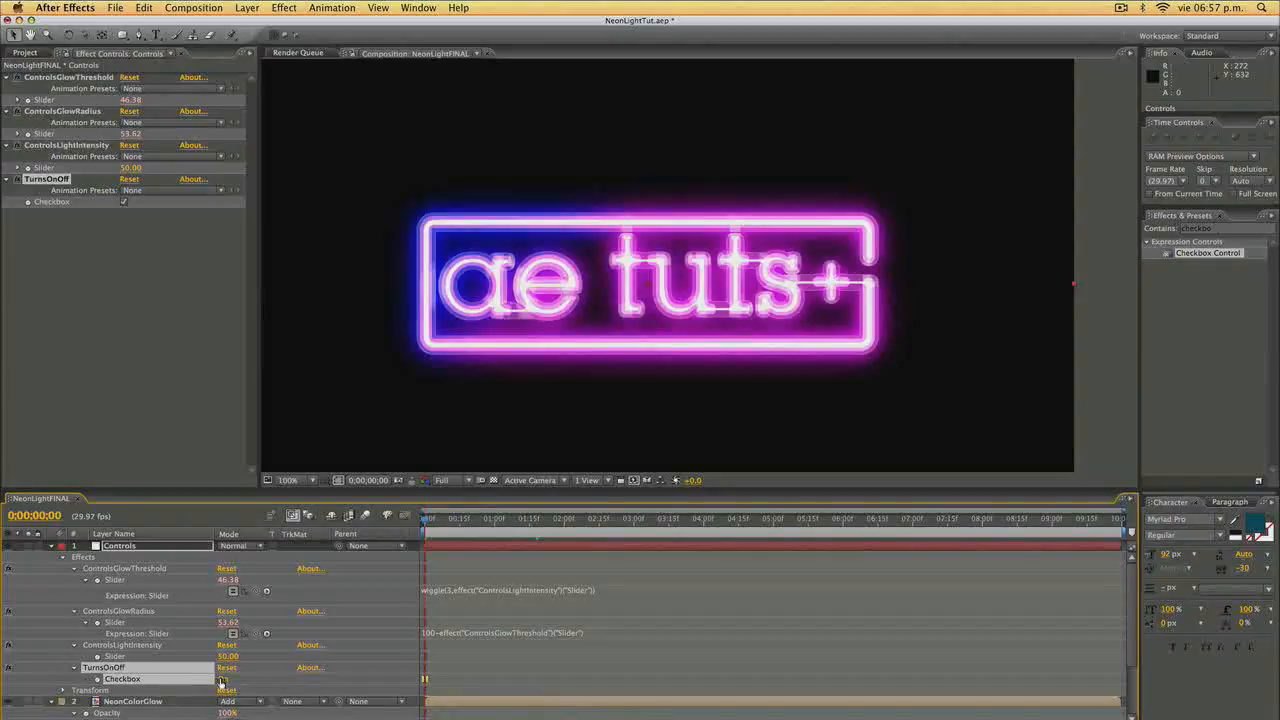
pyautogui.click(223, 679)
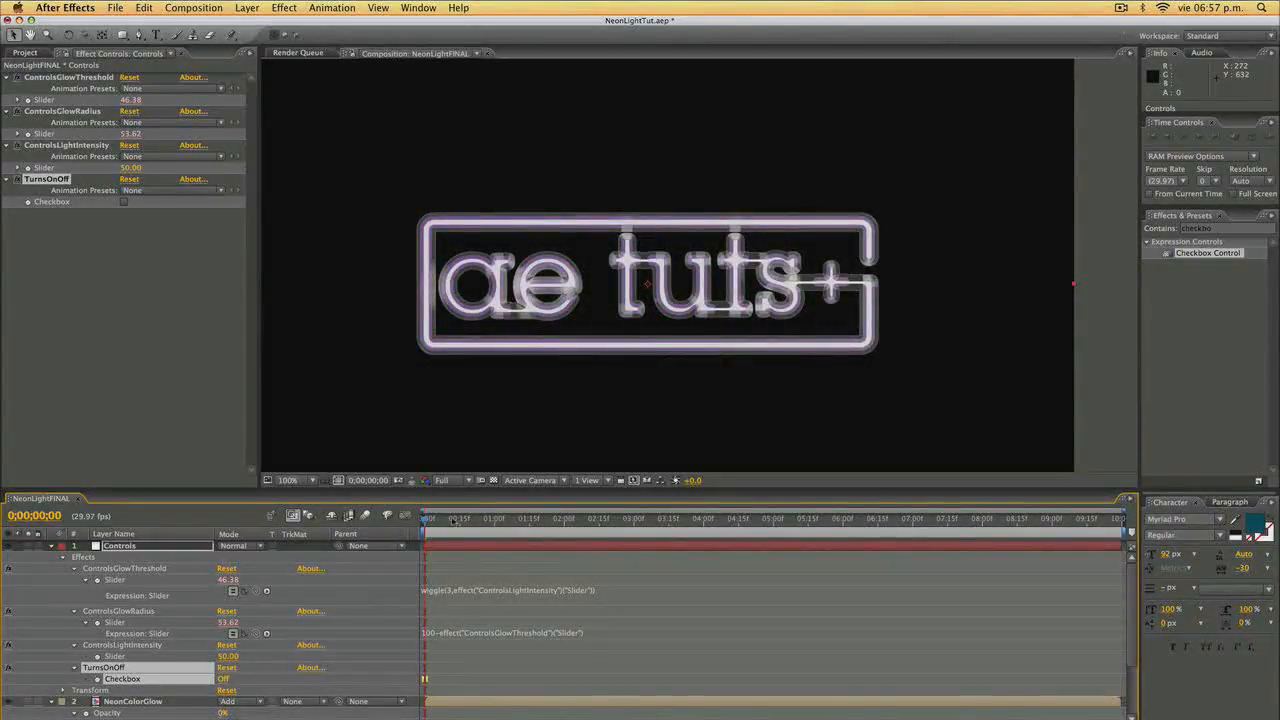
# Set a keyframe for the unchecked TurnsOnOff checkbox at about 3 seconds and return to the start of the composition.
pyautogui.moveTo(435, 522); pyautogui.dragTo(635, 530)
pyautogui.click(97, 679)
pyautogui.moveTo(482, 522); pyautogui.dragTo(422, 522)
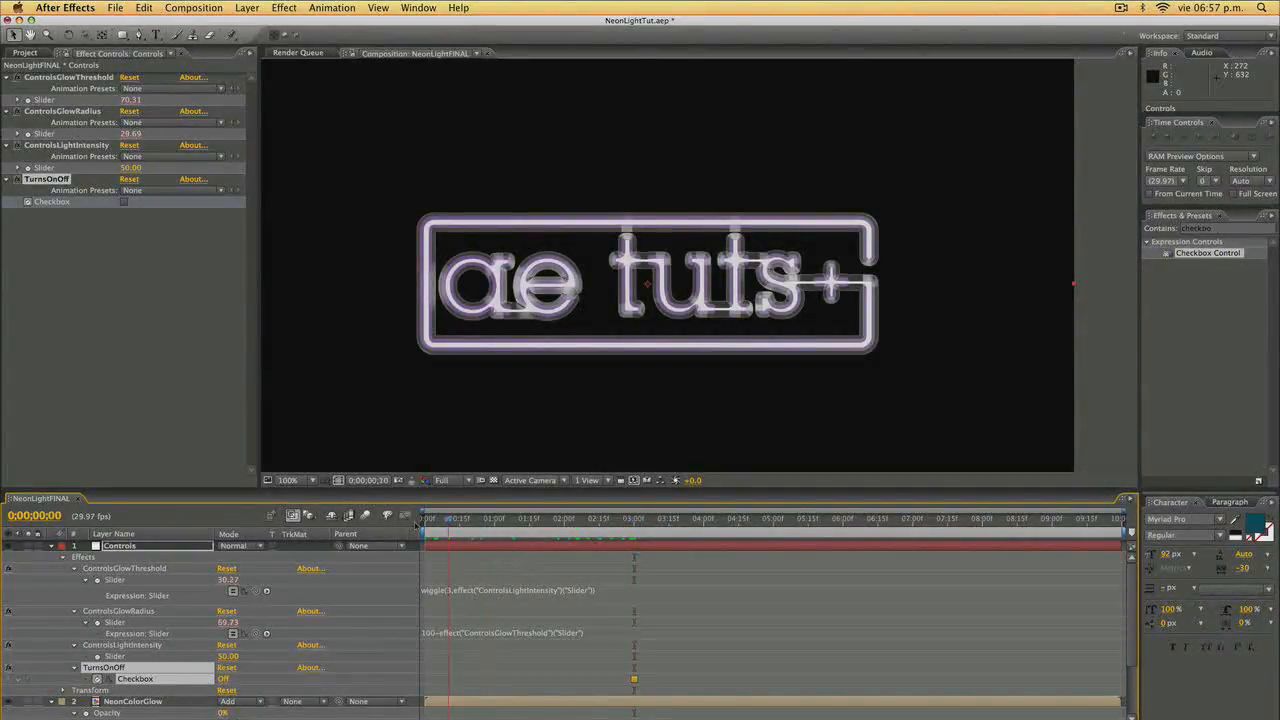
# Keyframe the TurnsOnOff checkbox off at the start of the composition and on at 0;00;03;00, then return to the start.
pyautogui.click(24, 679)
pyautogui.moveTo(432, 522); pyautogui.dragTo(636, 522)
pyautogui.click(222, 681)
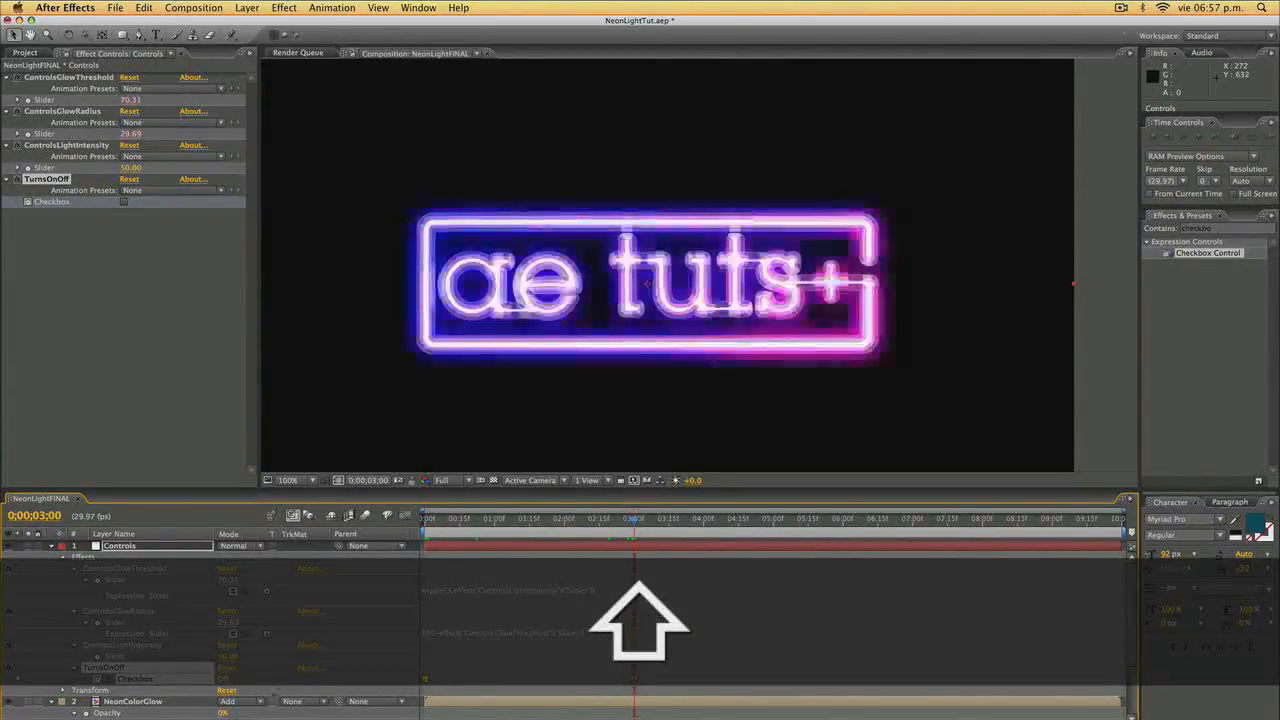
pyautogui.click(424, 522)
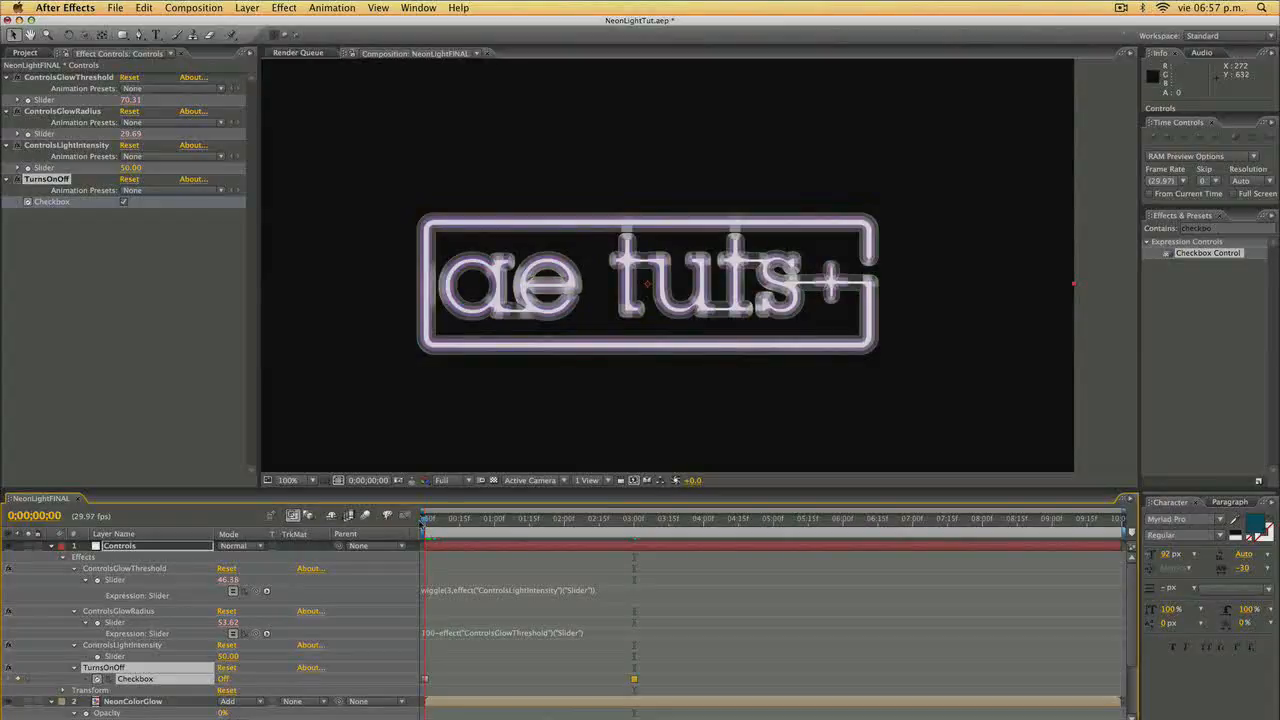
# Keyframe the TurnsOnOff checkbox on at 0;00;00;05 and off about five frames after that.
pyautogui.moveTo(424, 522); pyautogui.dragTo(435, 524)
pyautogui.click(222, 682)
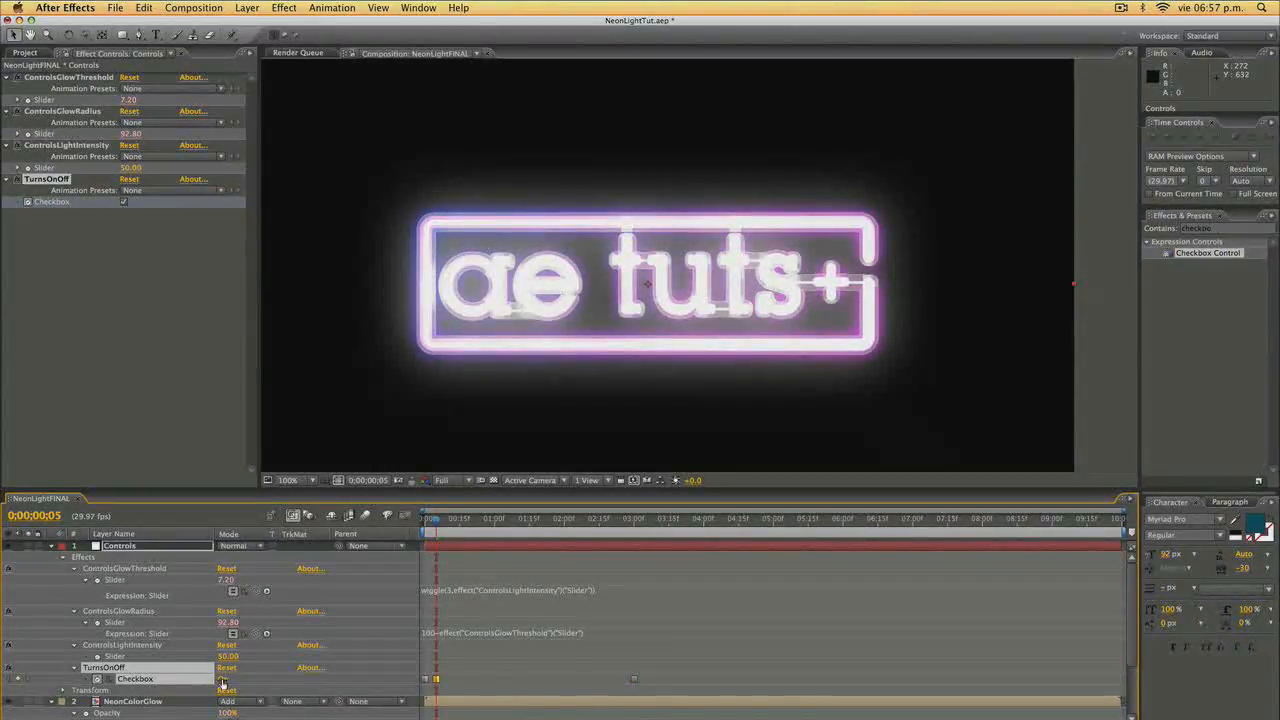
pyautogui.press('pagedown')
pyautogui.press('pagedown')
pyautogui.press('pagedown')
pyautogui.press('pagedown')
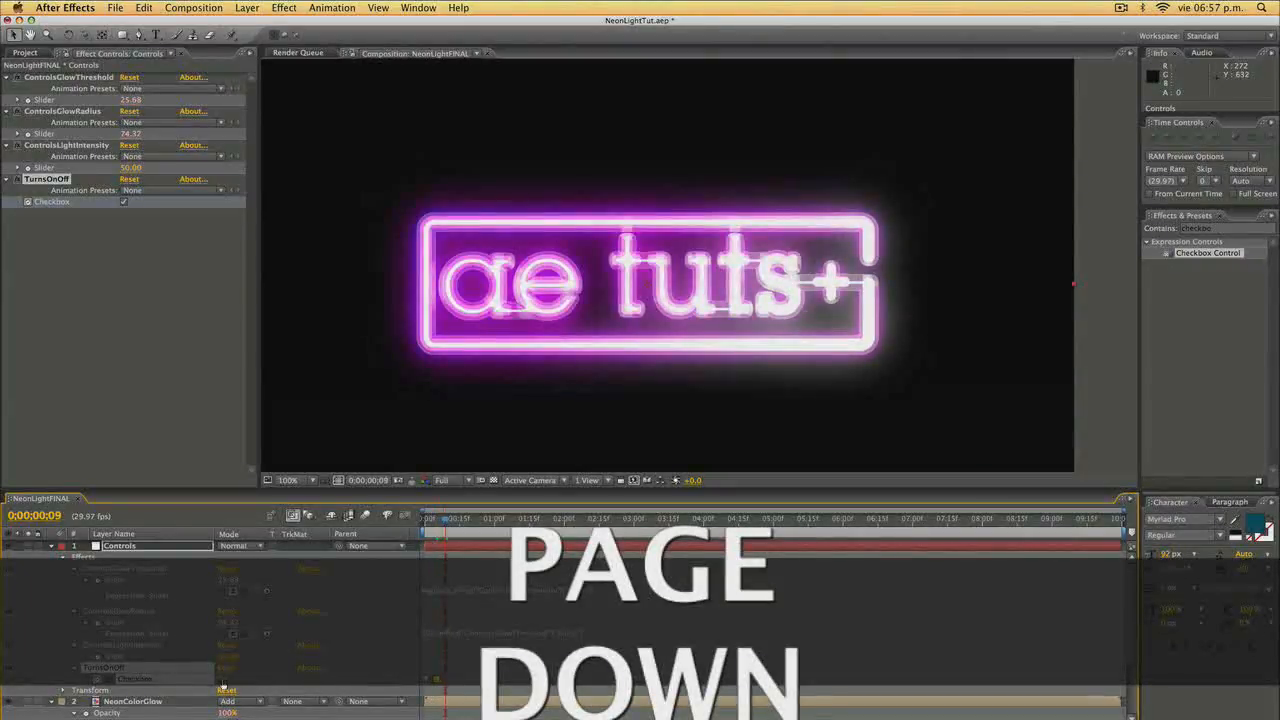
pyautogui.press('pagedown')
pyautogui.press('pagedown')
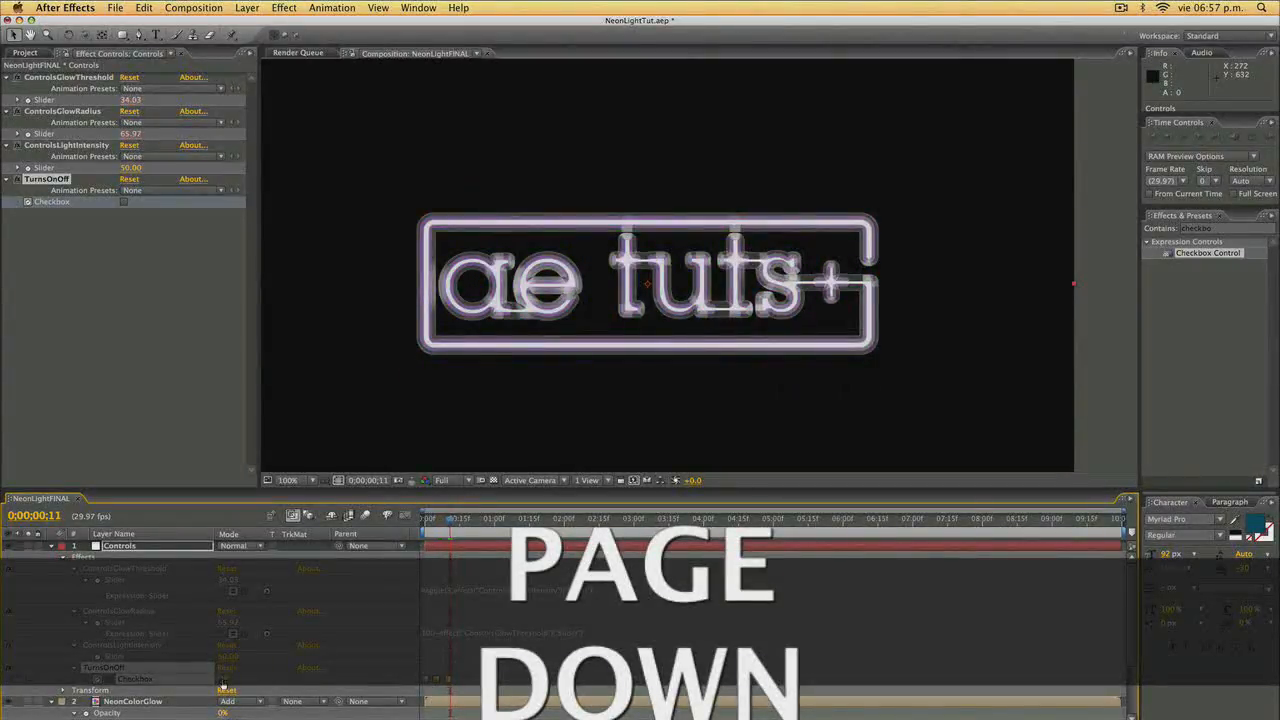
# Keyframe the TurnsOnOff checkbox on at about 0;00;00;24 and off again at 0;00;00;26.
pyautogui.press('pagedown')
pyautogui.press('pagedown')
pyautogui.press('pagedown')
pyautogui.press('pagedown')
pyautogui.press('pagedown')
pyautogui.press('pagedown')
pyautogui.press('pagedown')
pyautogui.press('pagedown')
pyautogui.press('pagedown')
pyautogui.press('pagedown')
pyautogui.press('pagedown')
pyautogui.press('pagedown')
pyautogui.press('pagedown')
pyautogui.press('pagedown')
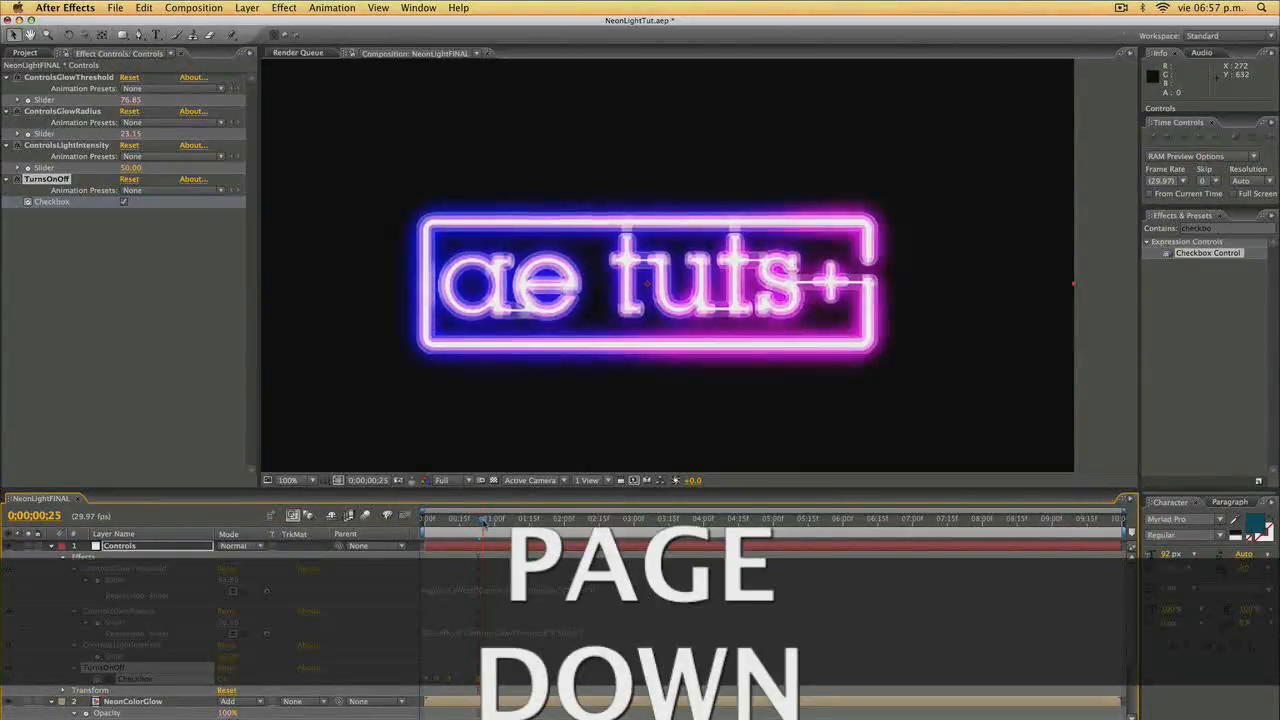
pyautogui.press('pagedown')
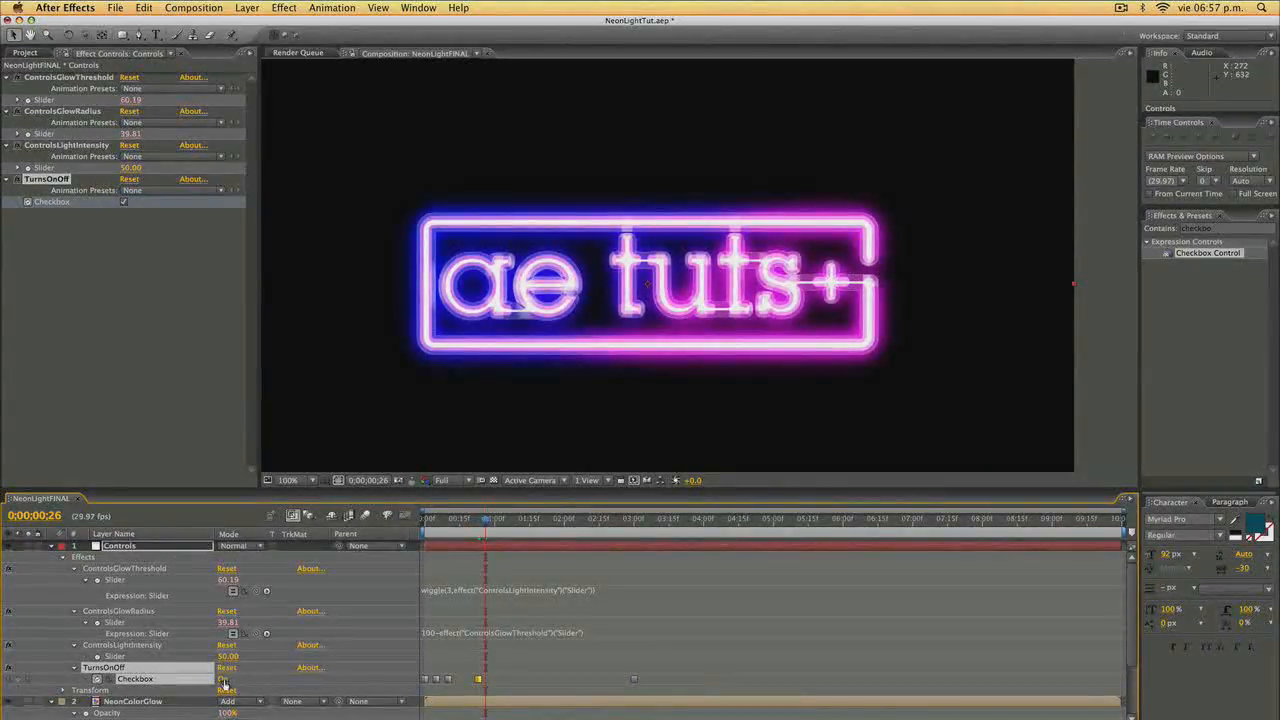
pyautogui.click(224, 682)
# Keyframe the TurnsOnOff checkbox on at 0;00;01;08, off at about 0;00;01;12 and on at 0;00;01;23.
pyautogui.moveTo(486, 521); pyautogui.dragTo(514, 527)
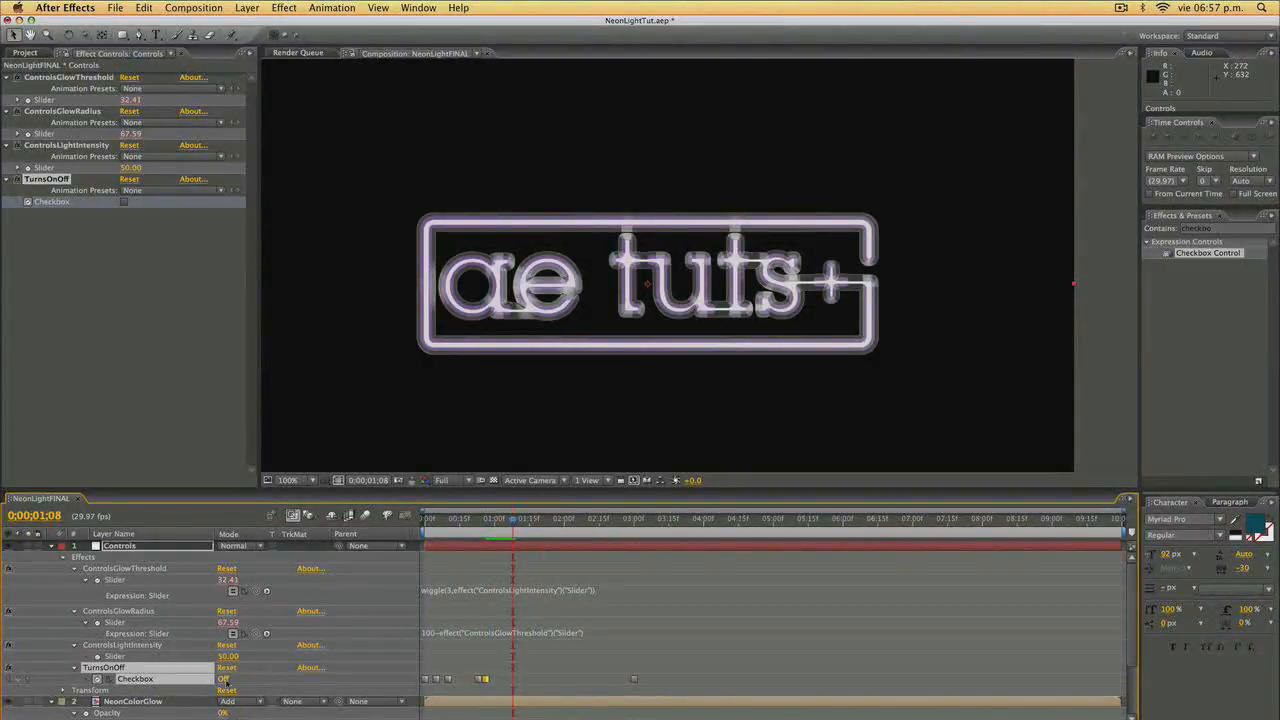
pyautogui.click(224, 679)
pyautogui.moveTo(514, 525); pyautogui.dragTo(548, 519)
pyautogui.click(224, 679)
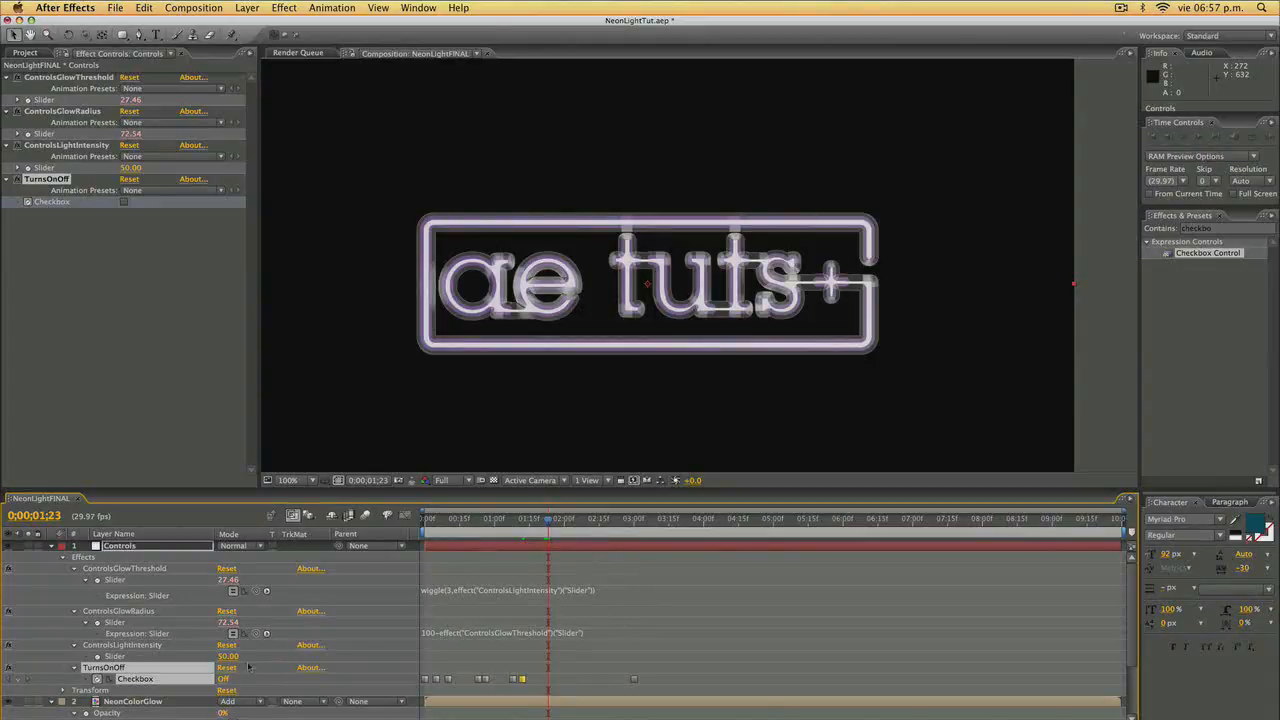
pyautogui.click(223, 679)
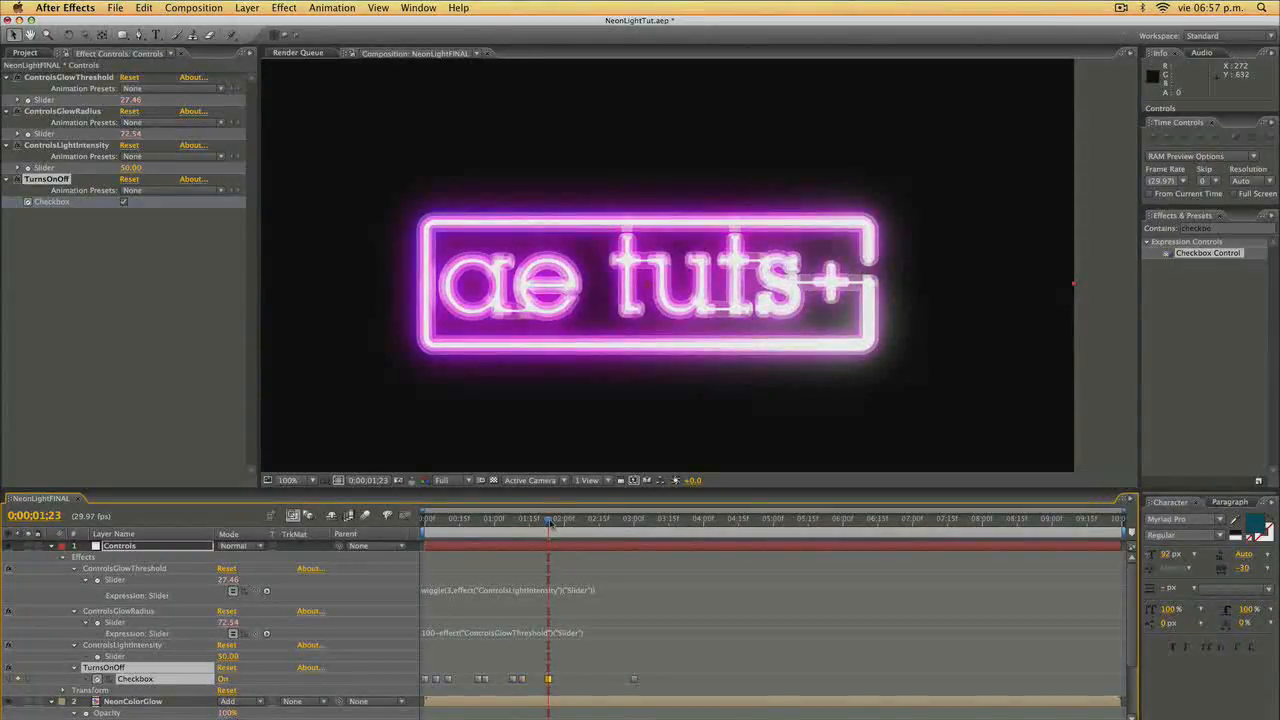
# Keyframe the TurnsOnOff checkbox off at about 0;00;01;27 and on again at about 0;00;02;03.
pyautogui.moveTo(550, 522); pyautogui.dragTo(557, 521)
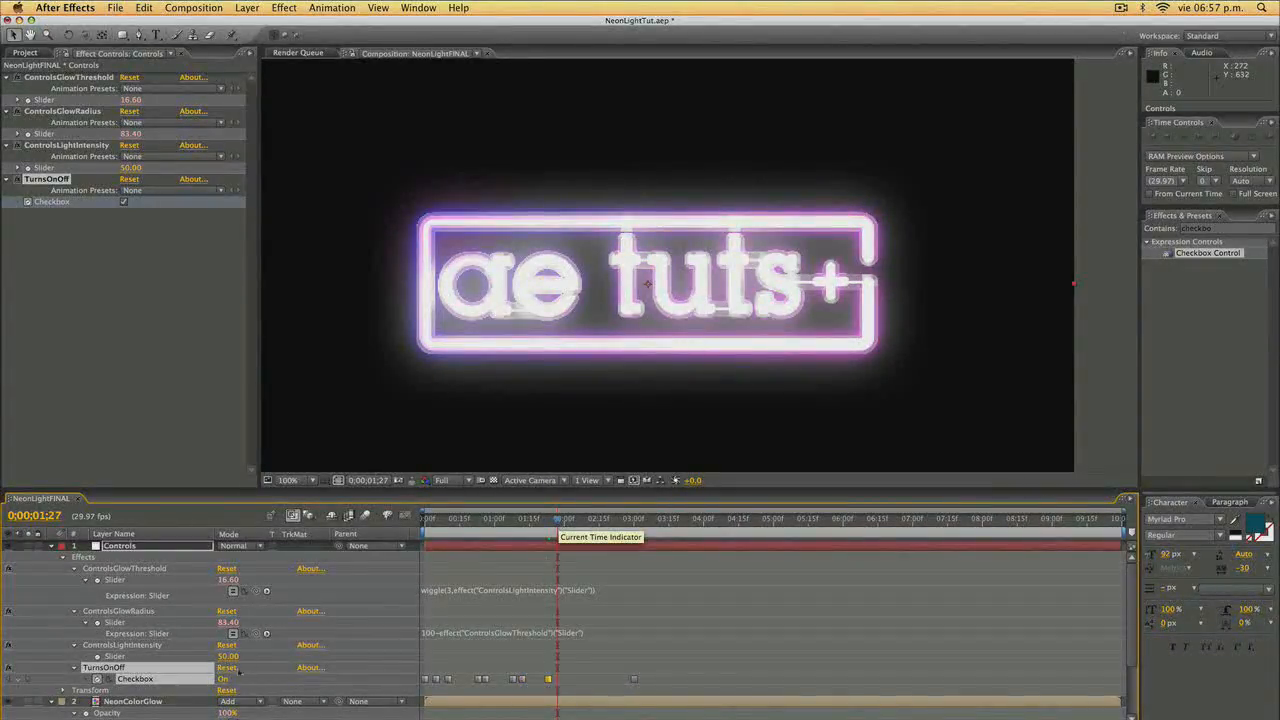
pyautogui.press('pagedown')
pyautogui.press('pagedown')
pyautogui.press('pagedown')
pyautogui.press('pagedown')
pyautogui.press('pagedown')
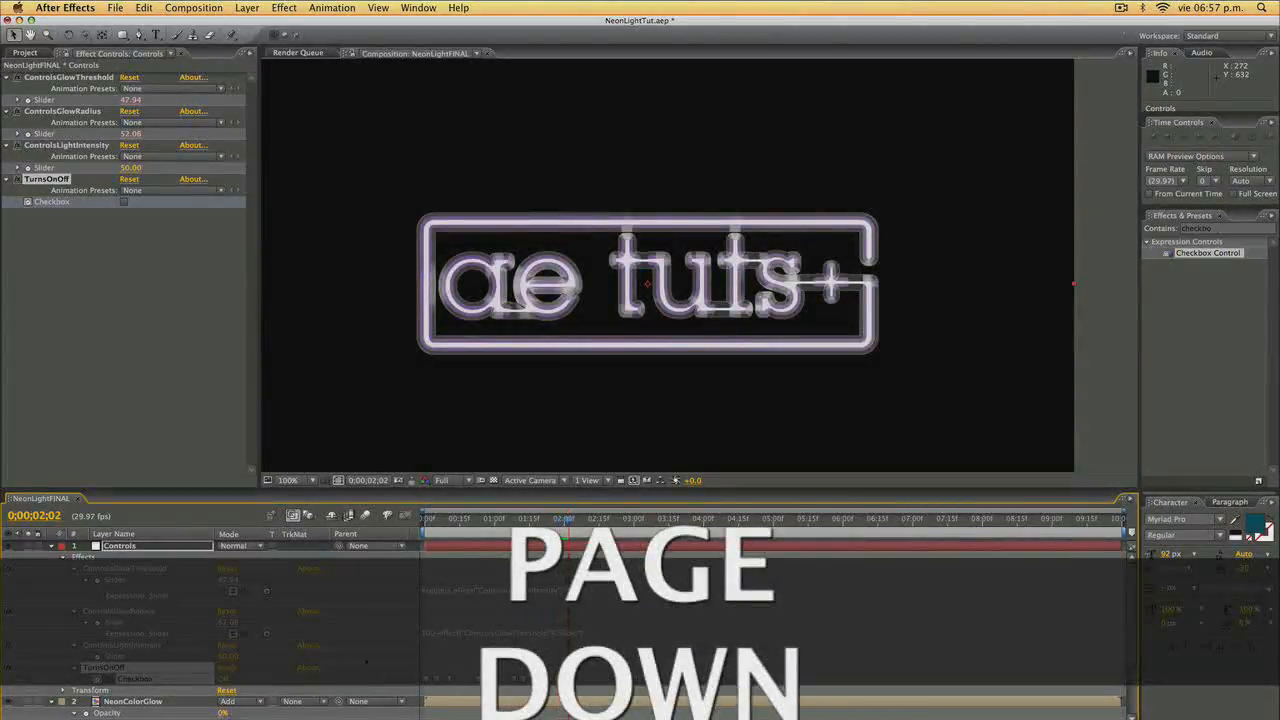
pyautogui.press('pagedown')
pyautogui.press('pagedown')
pyautogui.press('pagedown')
pyautogui.press('pagedown')
pyautogui.press('pagedown')
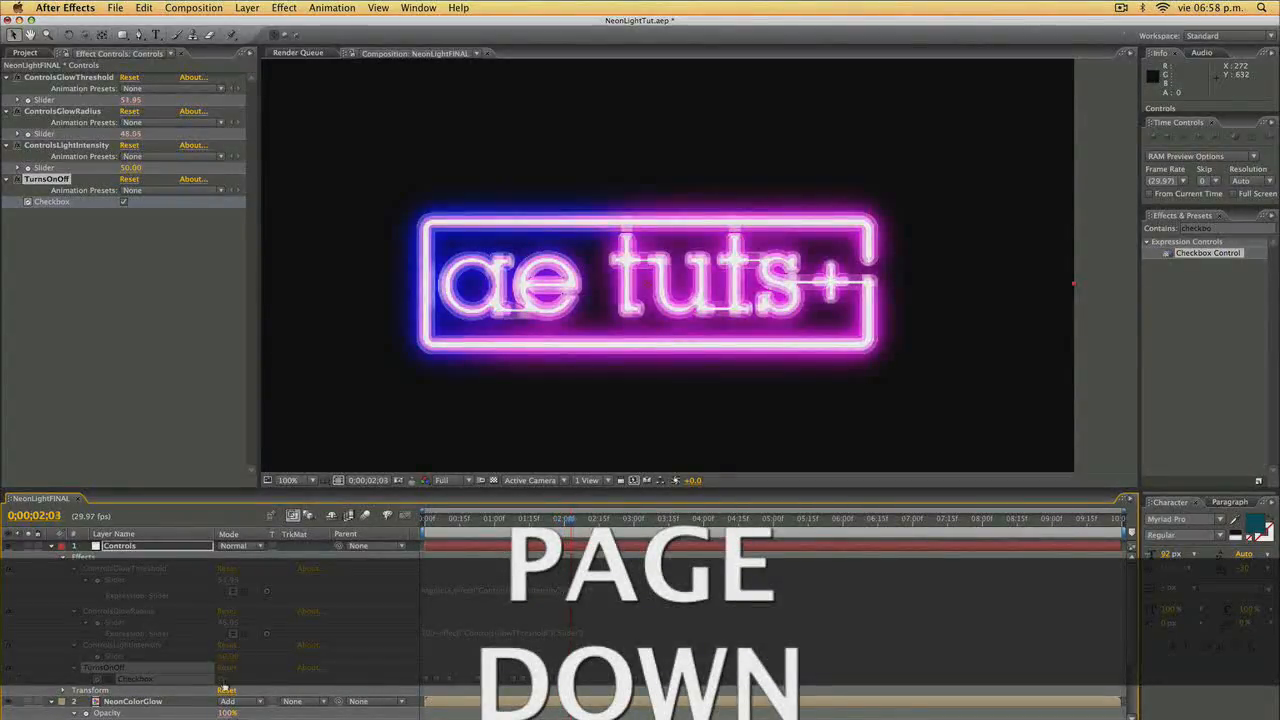
# Keyframe the TurnsOnOff checkbox off at about 0;00;02;07, on at about 0;00;02;13 and off at about 0;00;02;16.
pyautogui.press('pagedown')
pyautogui.press('pagedown')
pyautogui.press('pagedown')
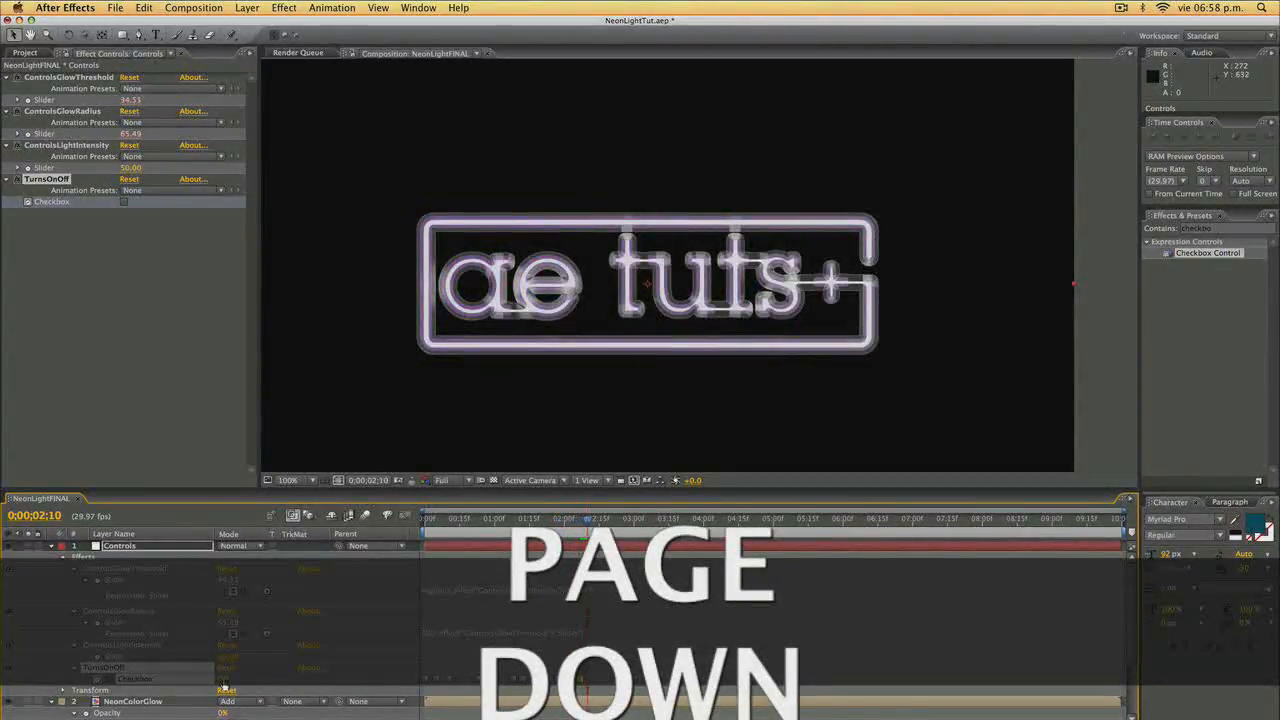
pyautogui.press('pagedown')
pyautogui.press('pagedown')
pyautogui.press('pagedown')
pyautogui.press('pagedown')
pyautogui.press('pagedown')
pyautogui.press('pagedown')
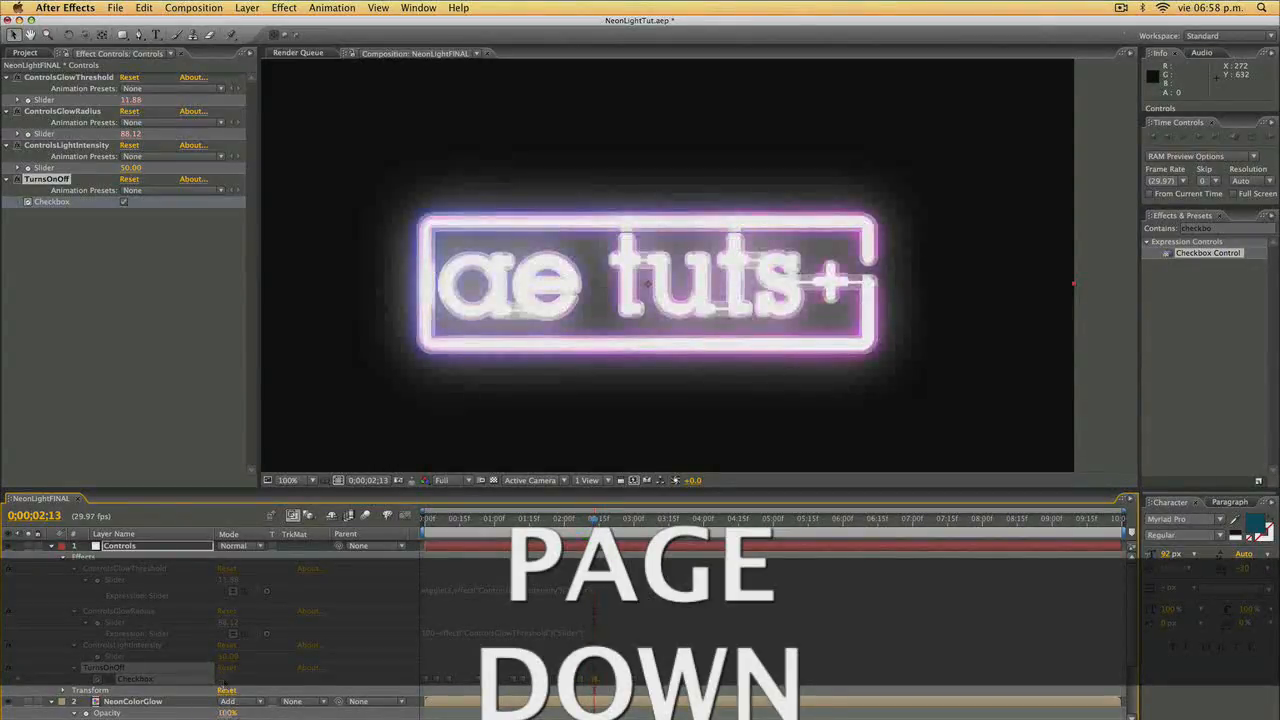
pyautogui.press('pagedown')
pyautogui.press('pagedown')
pyautogui.press('pagedown')
pyautogui.press('pagedown')
pyautogui.press('pagedown')
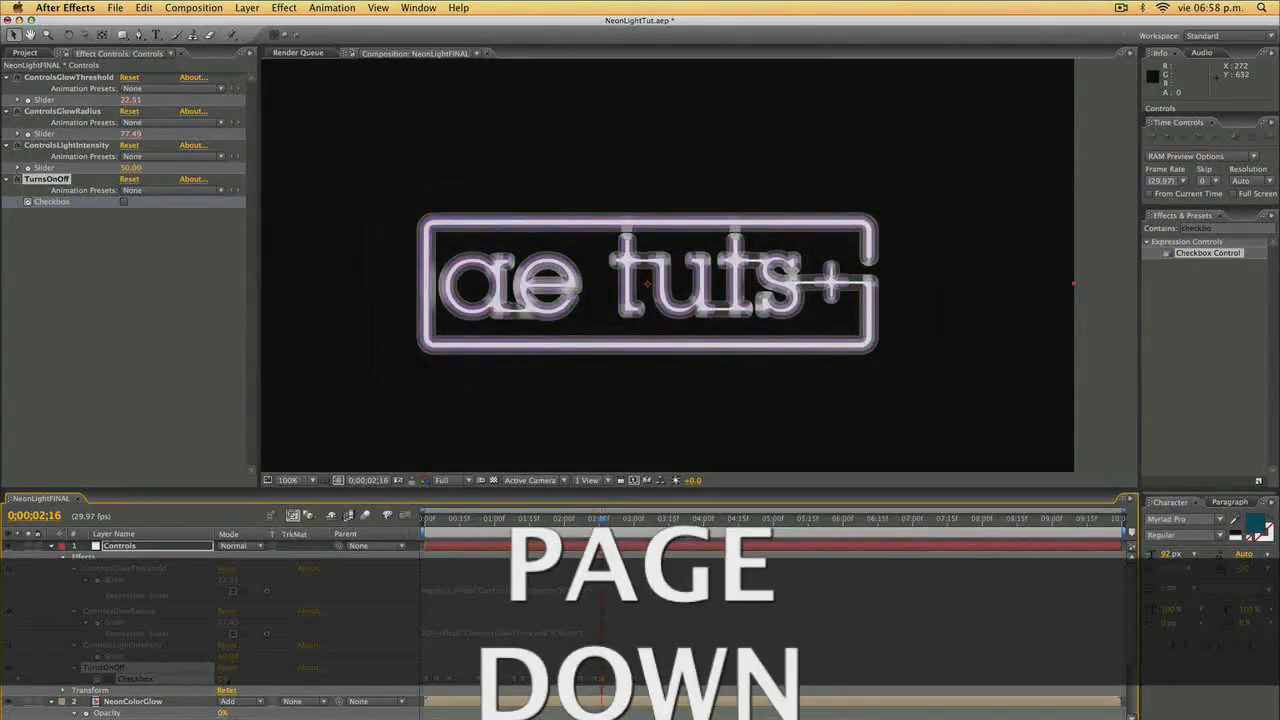
# Add more alternating TurnsOnOff keyframes up to about 0;00;03;00 and RAM-preview the flicker with the work area ending near 0;00;03;03.
pyautogui.press('pagedown')
pyautogui.press('pagedown')
pyautogui.press('pagedown')
pyautogui.press('pagedown')
pyautogui.press('pagedown')
pyautogui.press('pagedown')
pyautogui.press('pagedown')
pyautogui.press('pagedown')
pyautogui.press('pagedown')
pyautogui.press('pagedown')
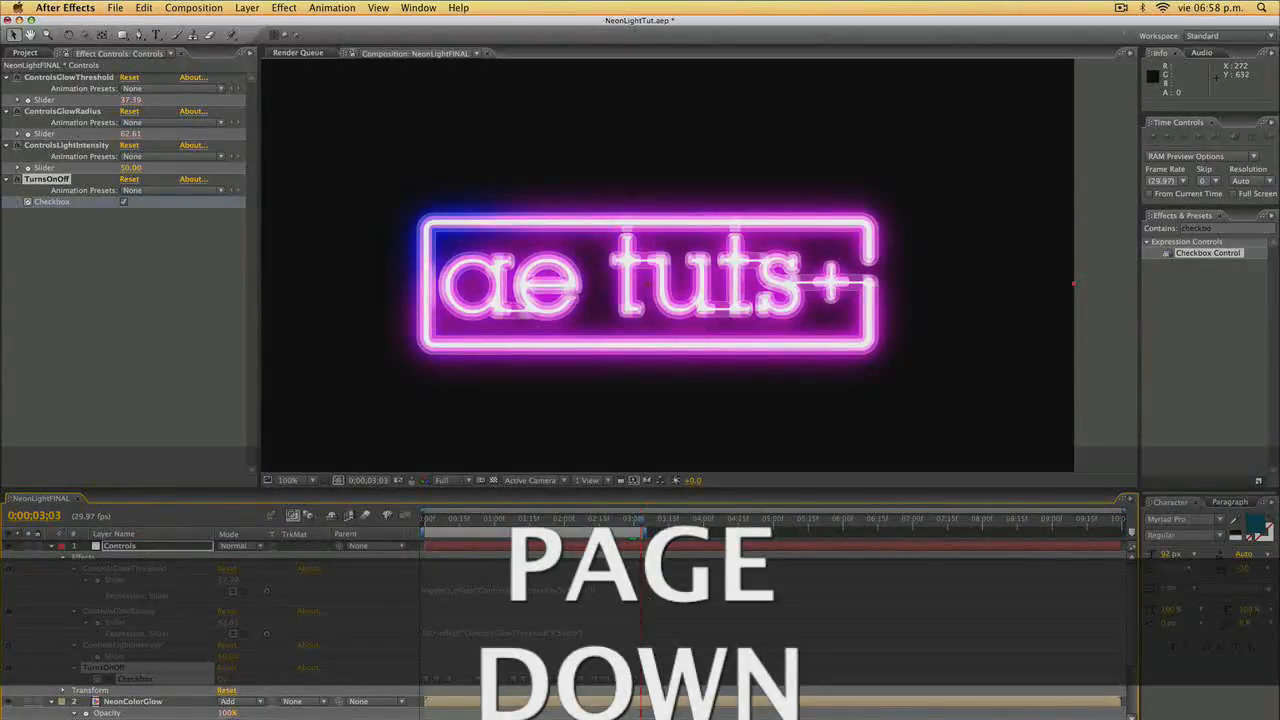
pyautogui.press('KP_0')
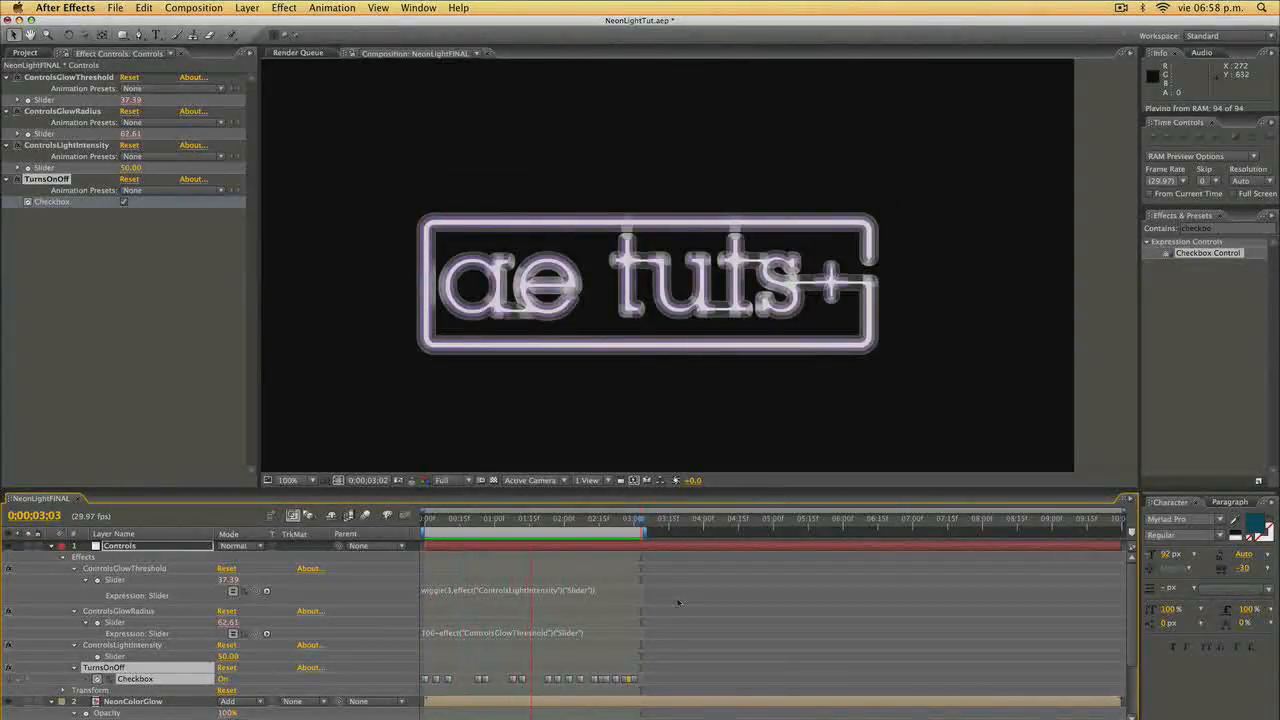
pyautogui.press('KP_0')
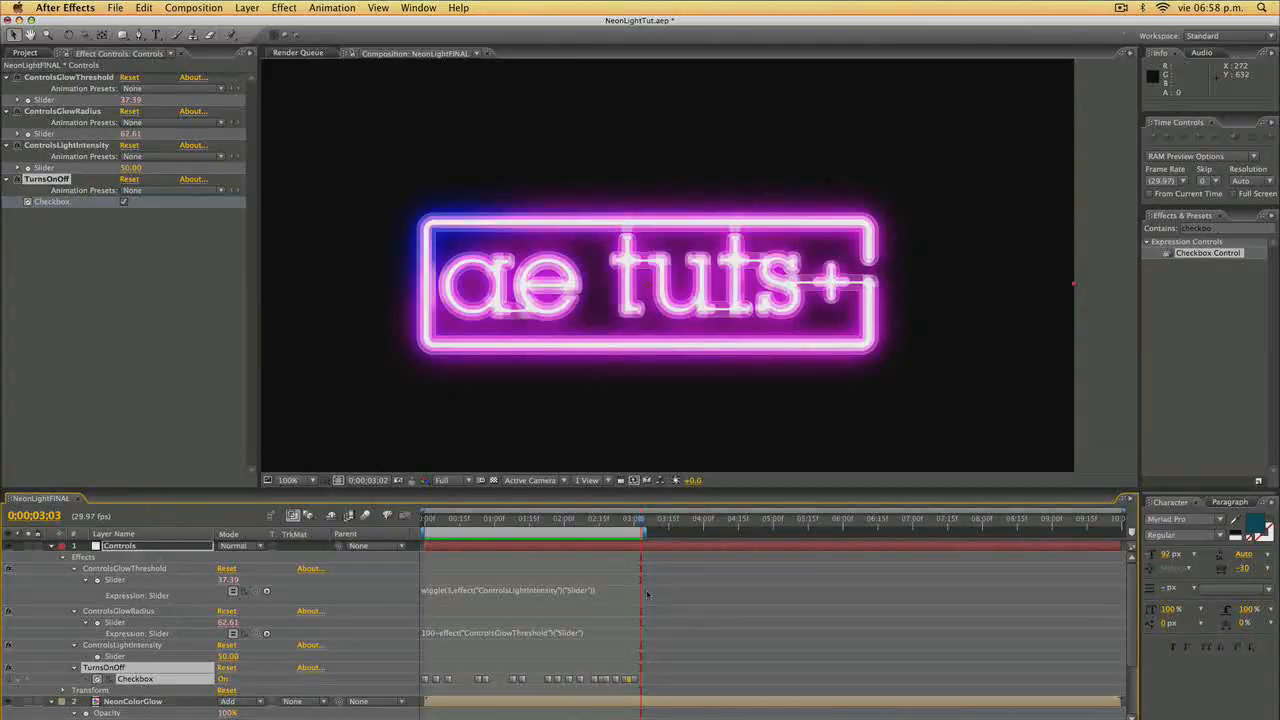
# Collapse the Controls and NeonColorGlow properties and make NeonColorGlow, NeonColorBase and NeonTube 3D layers.
pyautogui.click(51, 546)
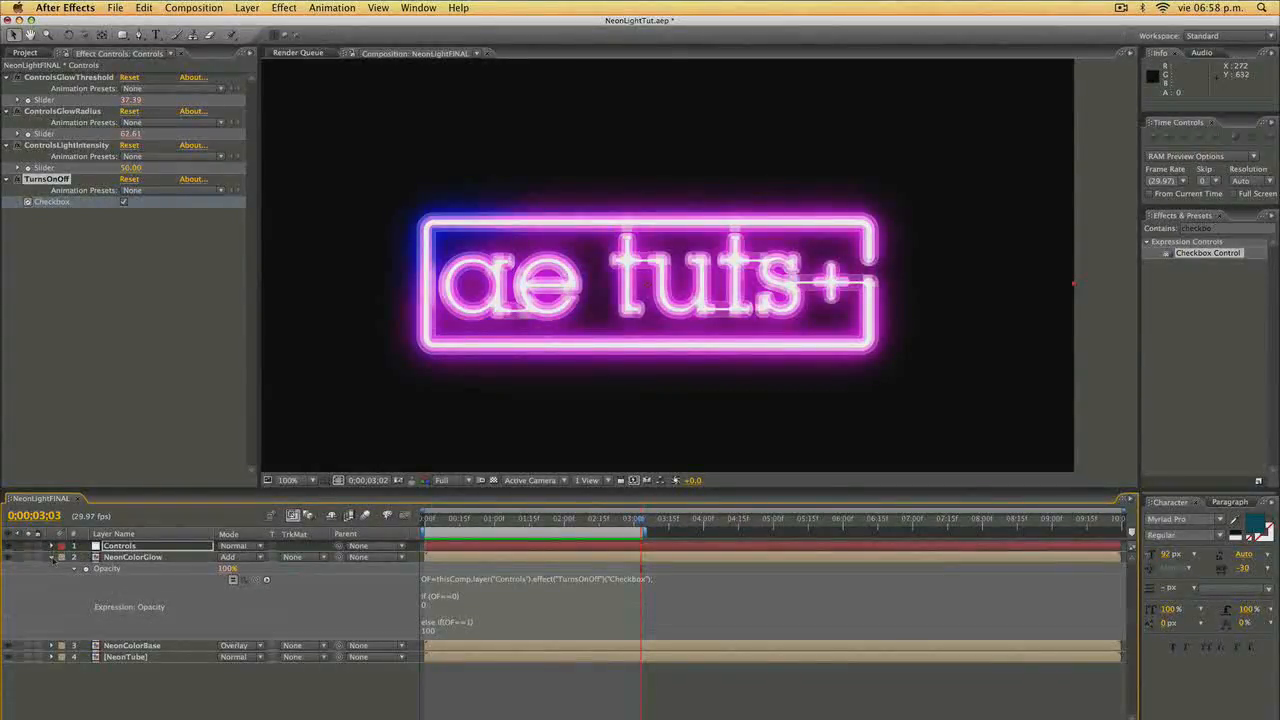
pyautogui.click(52, 558)
pyautogui.click(174, 557)
pyautogui.keyDown('shift'); pyautogui.click(174, 579); pyautogui.keyUp('shift')
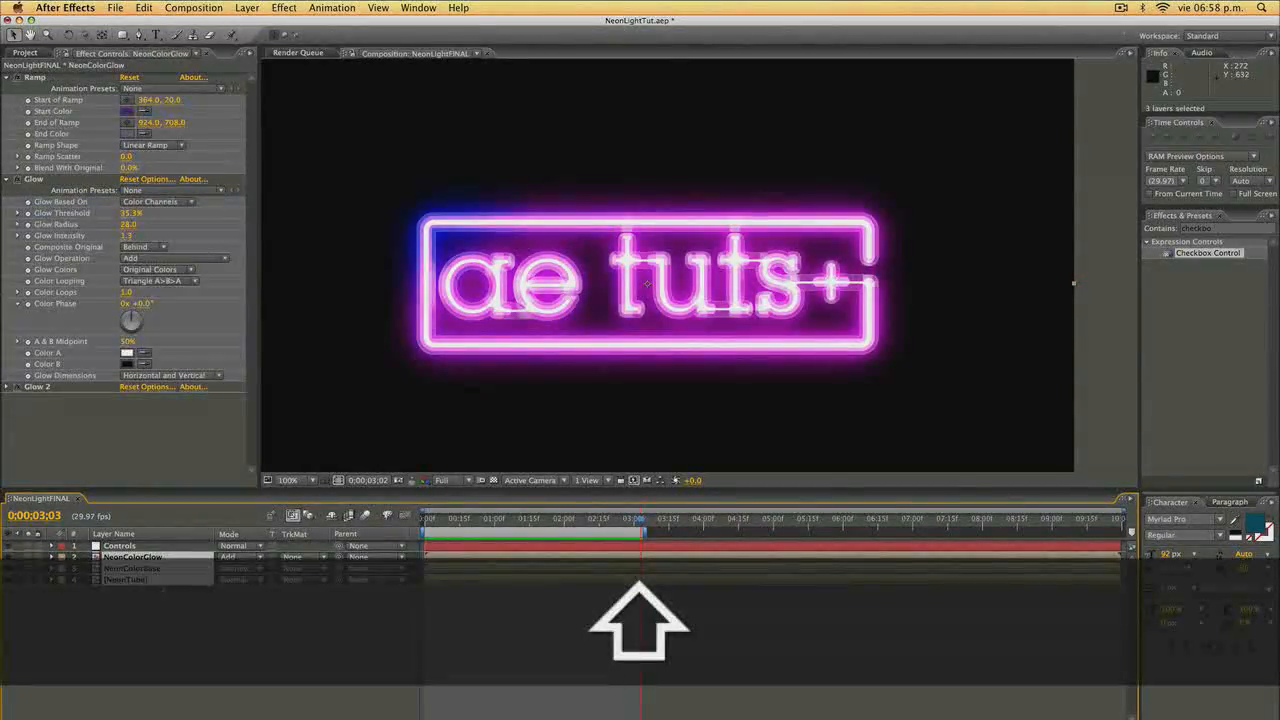
pyautogui.press('F4')
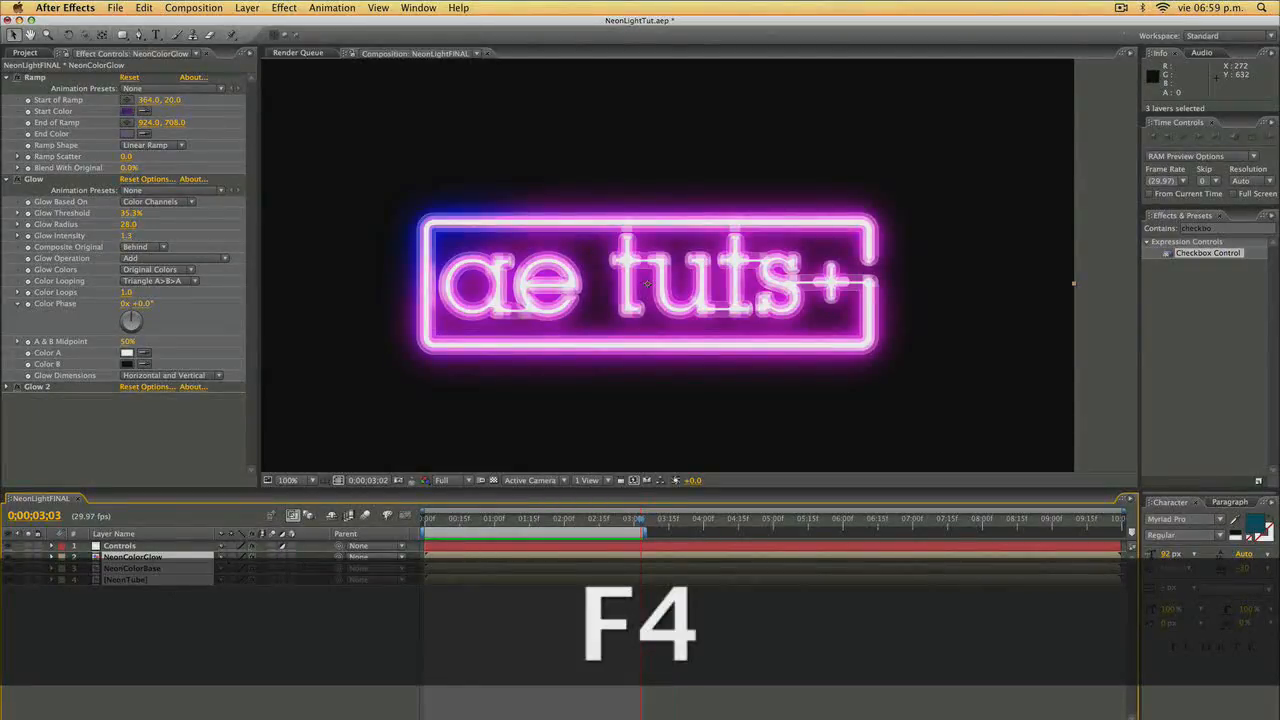
pyautogui.click(291, 557)
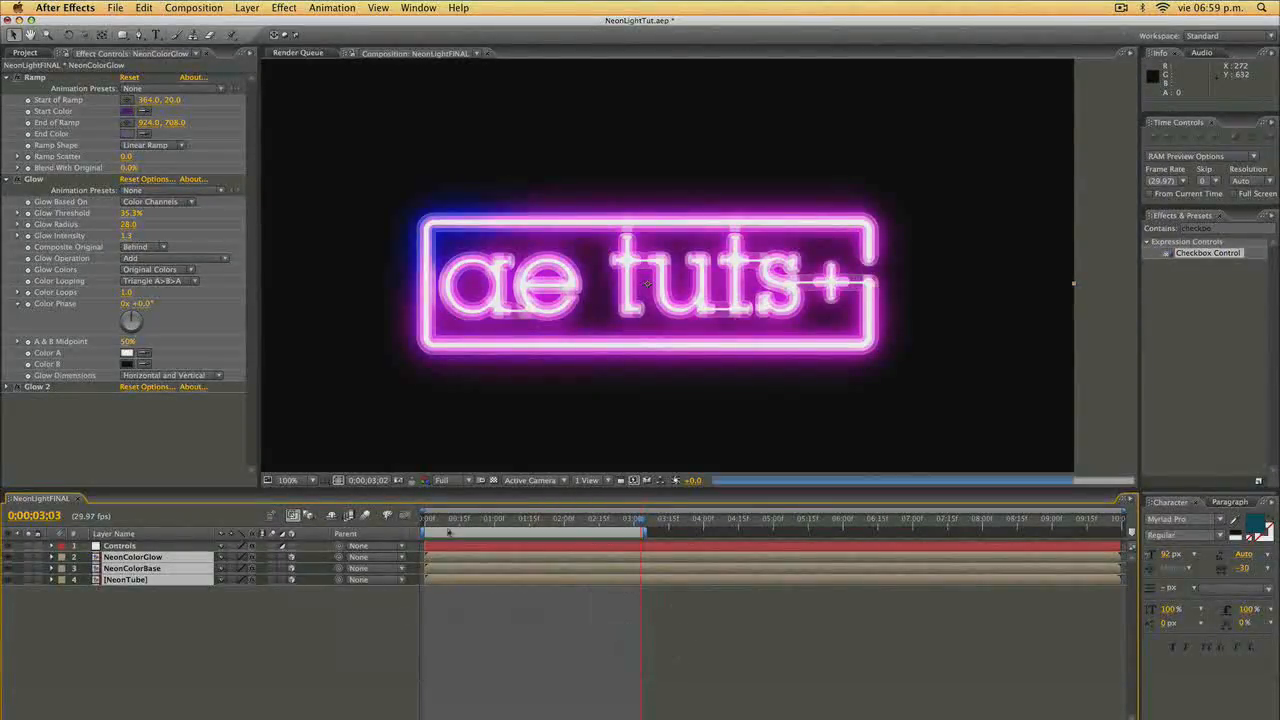
# Add wall01.jpg to the composition beneath the NeonTube layer as a 3D layer.
pyautogui.click(30, 53)
pyautogui.click(100, 337)
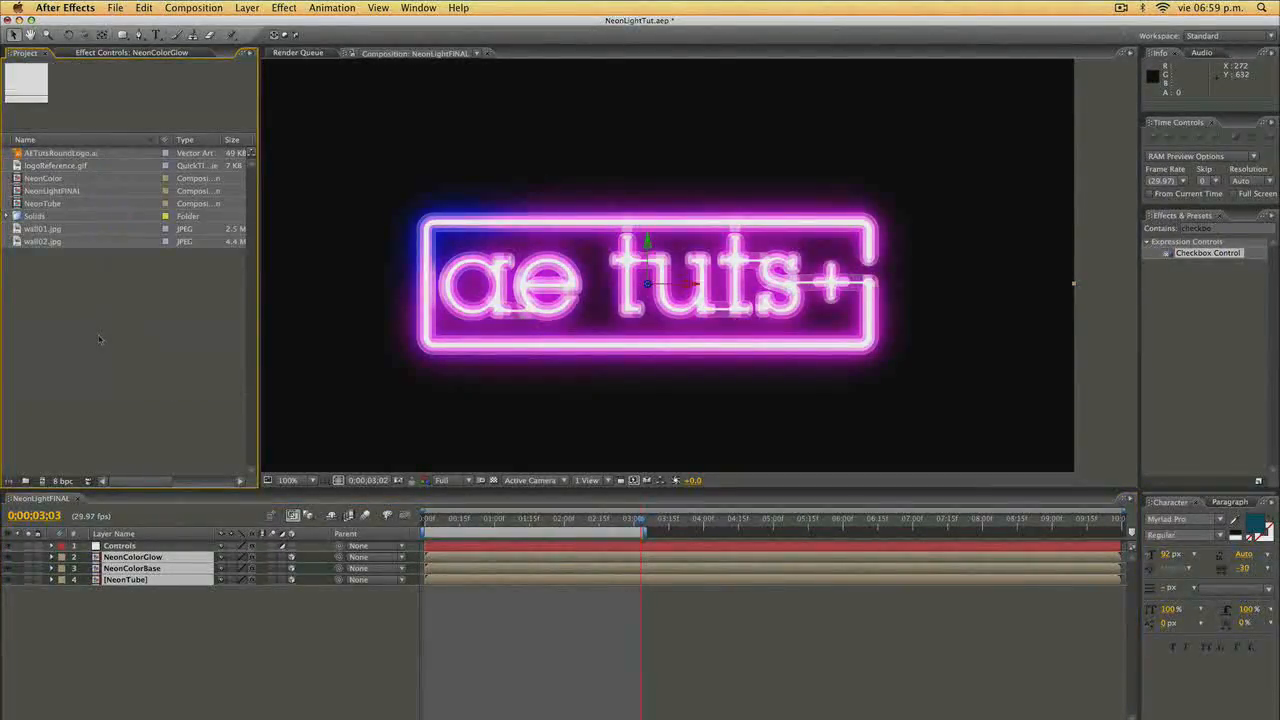
pyautogui.scroll(-1, 607, 285)
pyautogui.moveTo(548, 257); pyautogui.dragTo(586, 243)
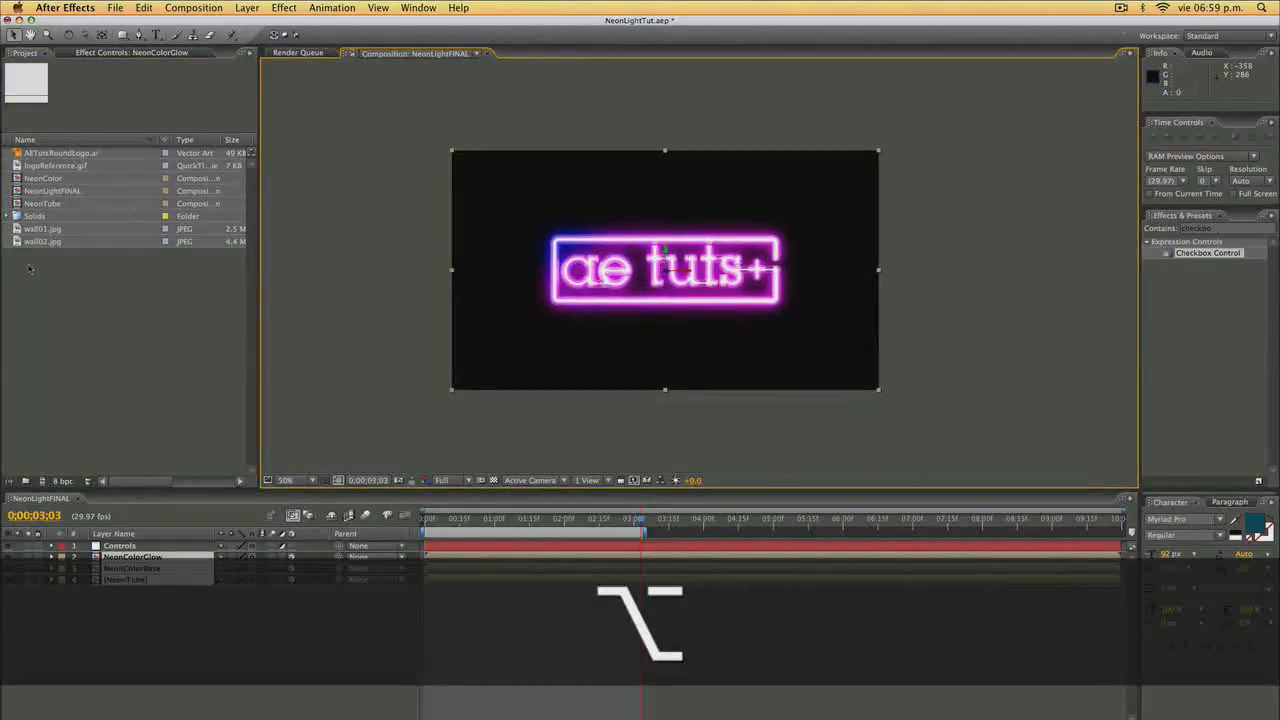
pyautogui.moveTo(44, 229); pyautogui.dragTo(130, 590)
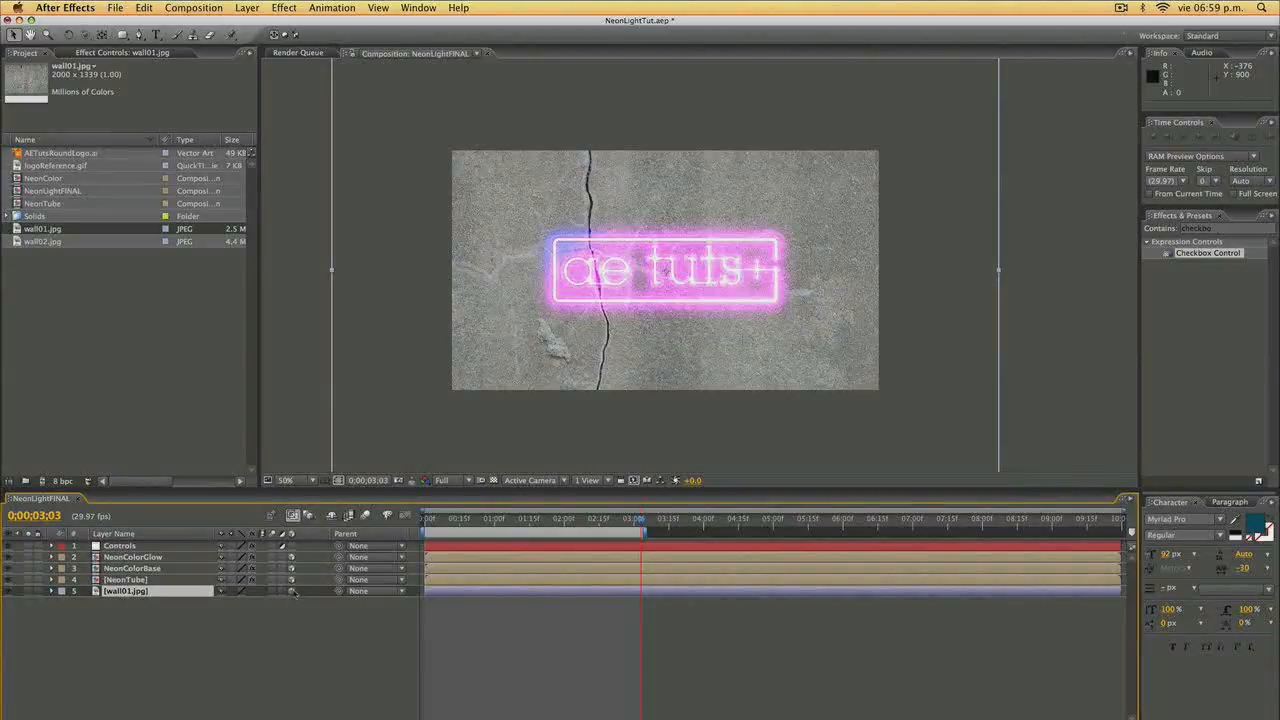
# Scale the wall01.jpg layer to 66% and set its Z position to 5.
pyautogui.press('s')
pyautogui.moveTo(237, 610)
pyautogui.mouseDown()
pyautogui.moveTo(201, 610)
pyautogui.moveTo(225, 605)
pyautogui.mouseUp()
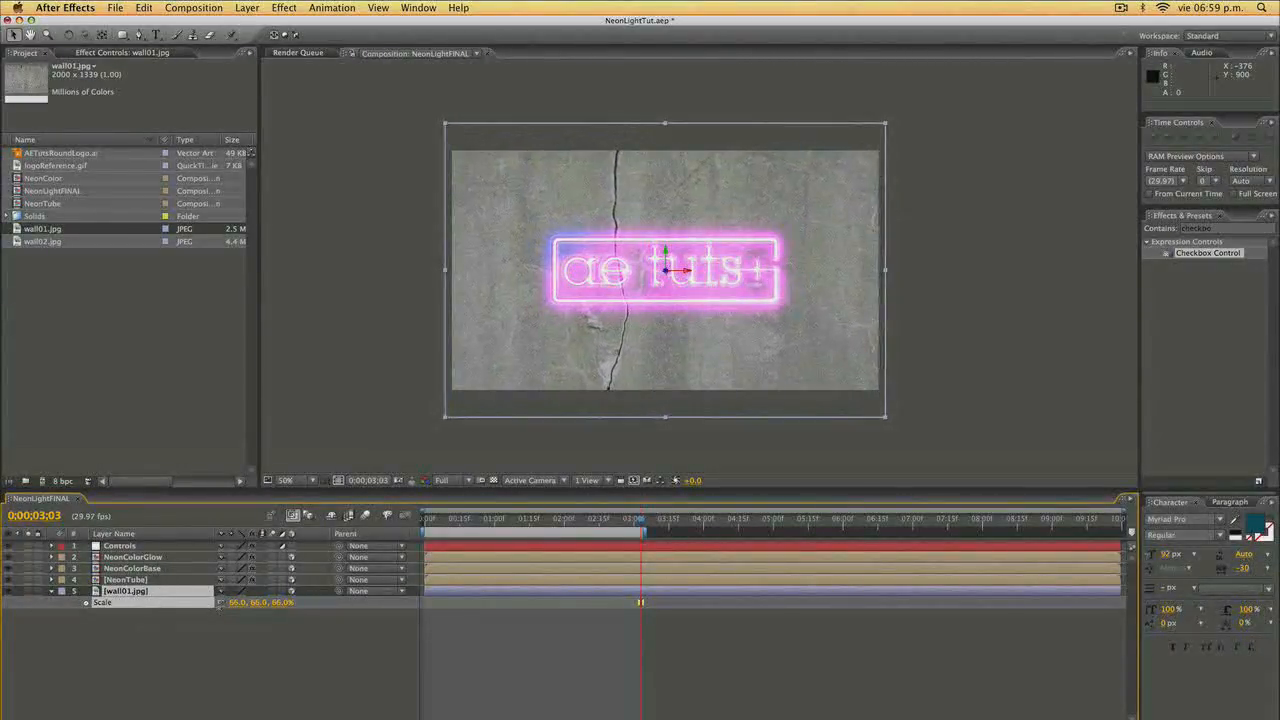
pyautogui.press('p')
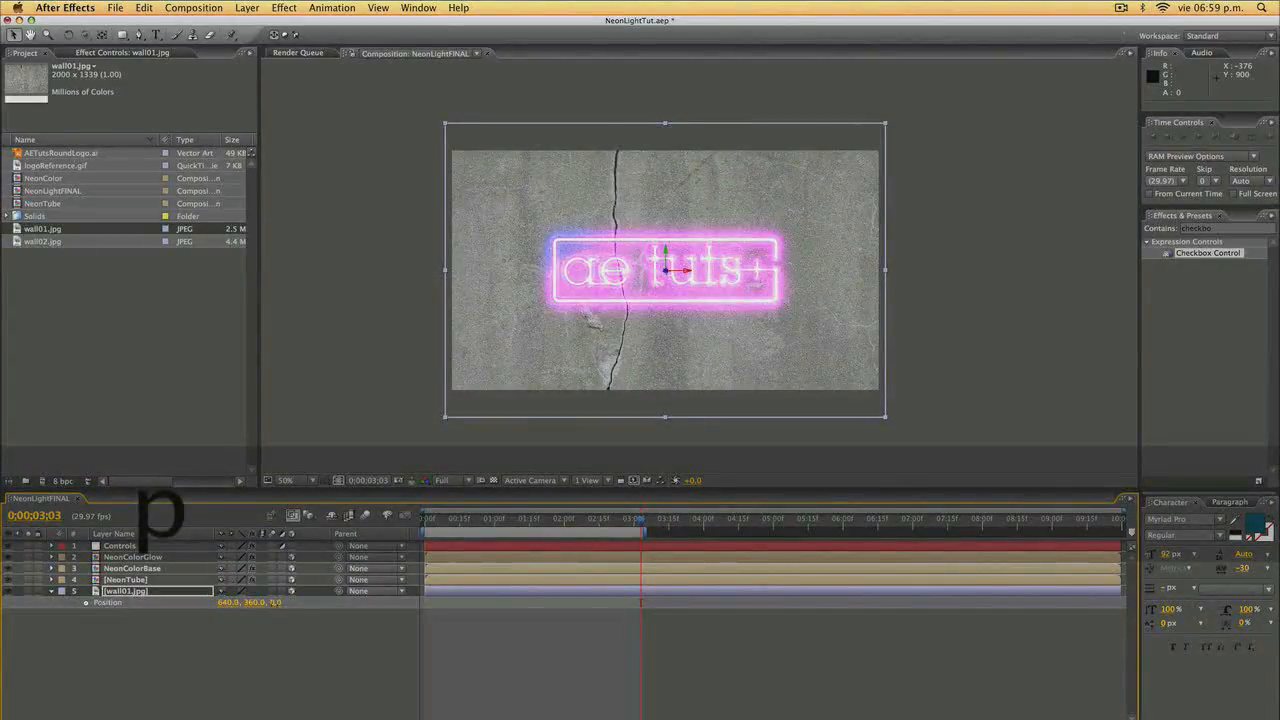
pyautogui.click(275, 603)
pyautogui.write('5')
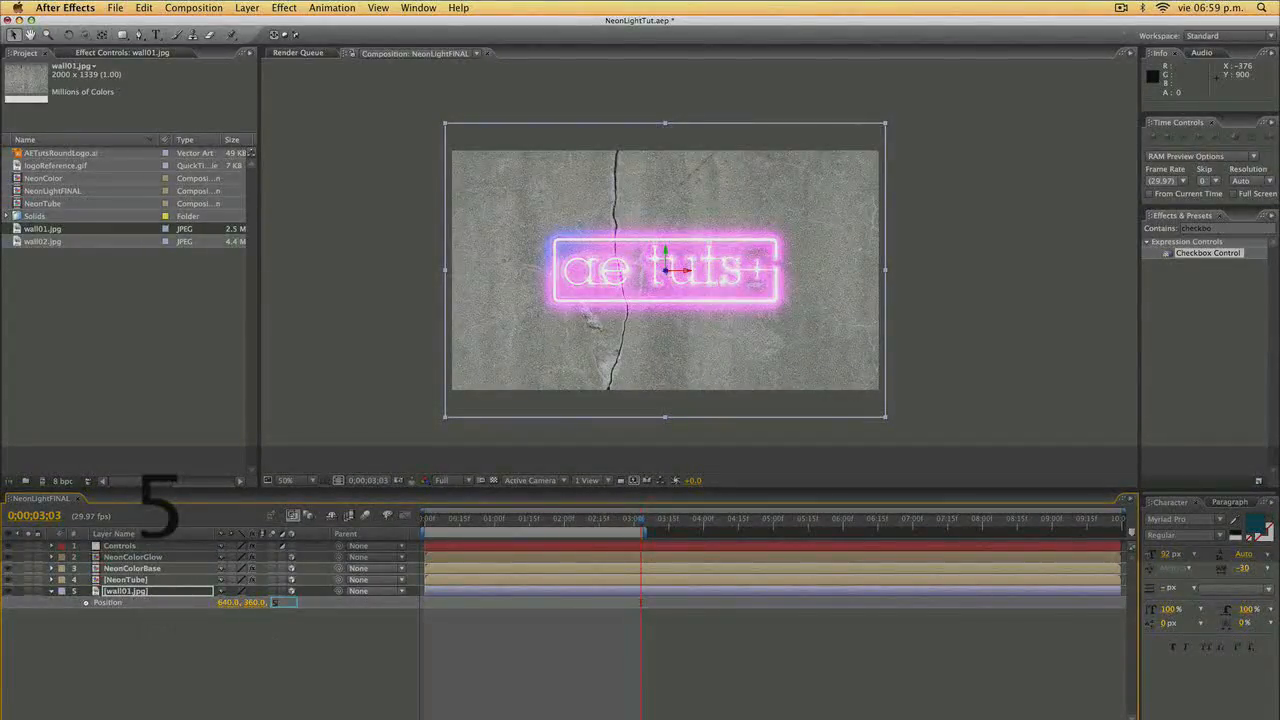
pyautogui.press('Return')
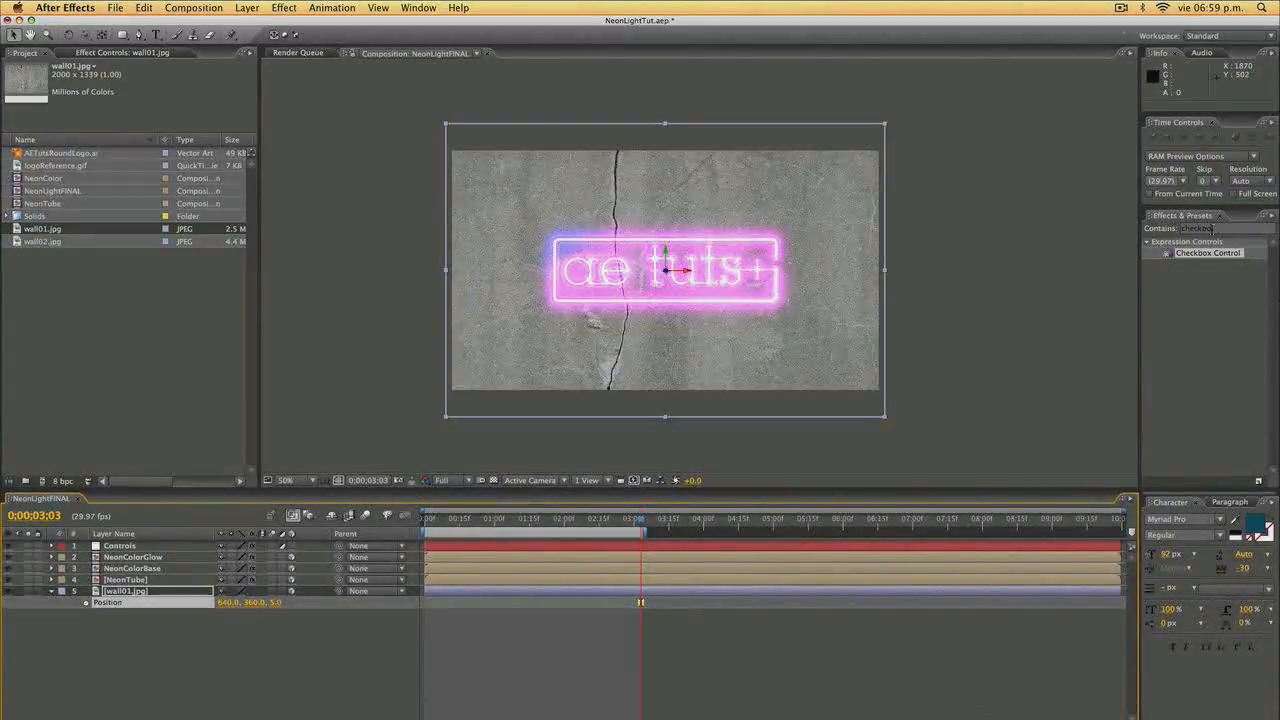
# Apply the Curves effect to the wall01.jpg layer and pull the RGB curve's middle down to darken the wall.
pyautogui.click(1212, 228)
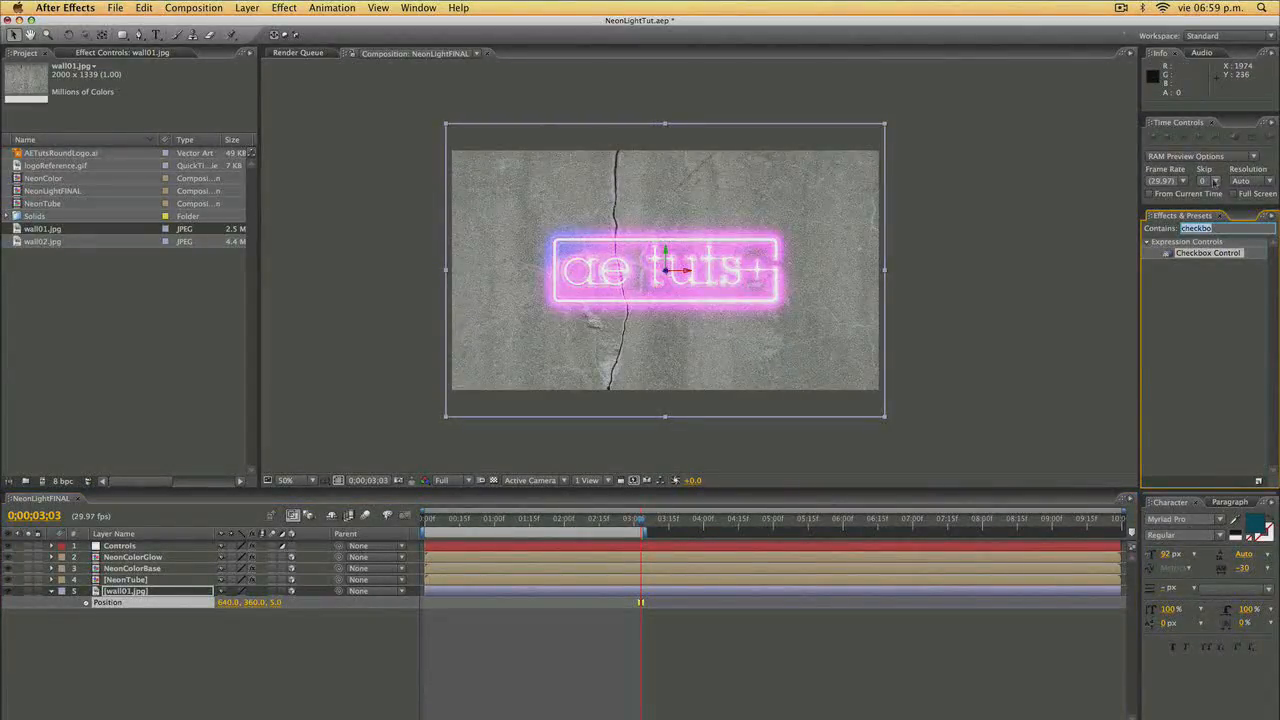
pyautogui.write('curves')
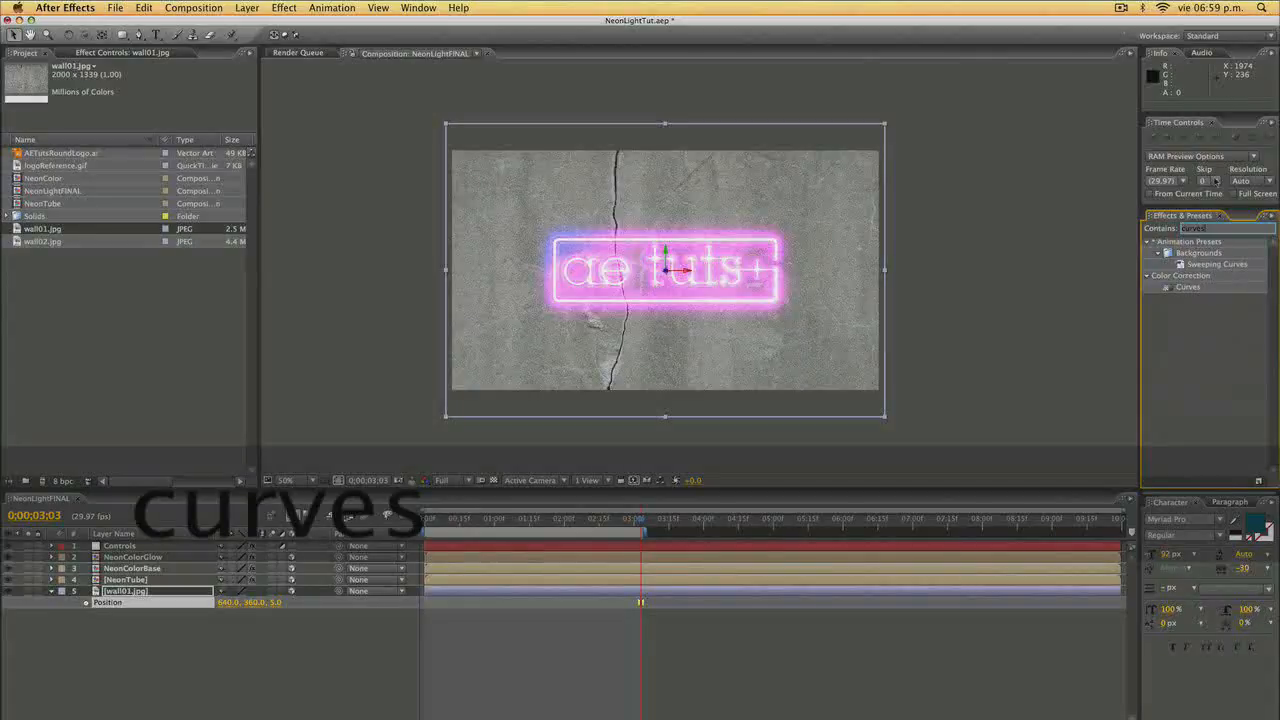
pyautogui.moveTo(1181, 288); pyautogui.dragTo(185, 593)
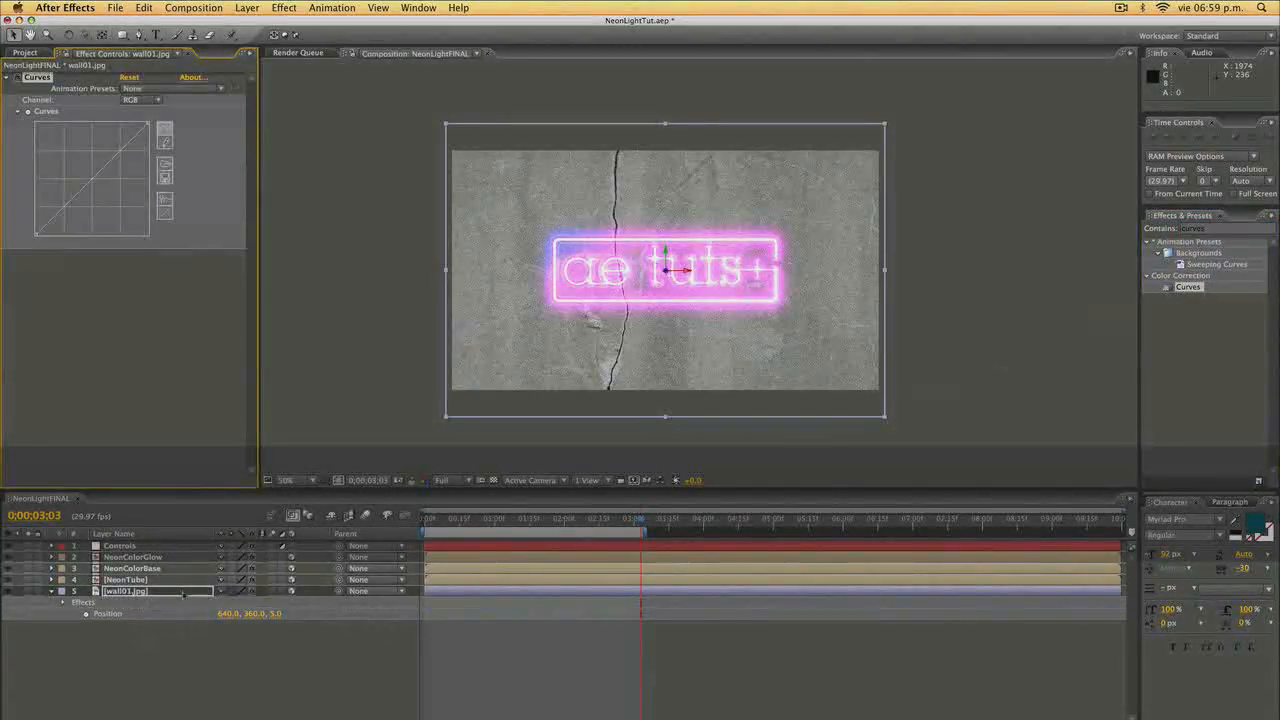
pyautogui.moveTo(99, 195); pyautogui.dragTo(113, 197)
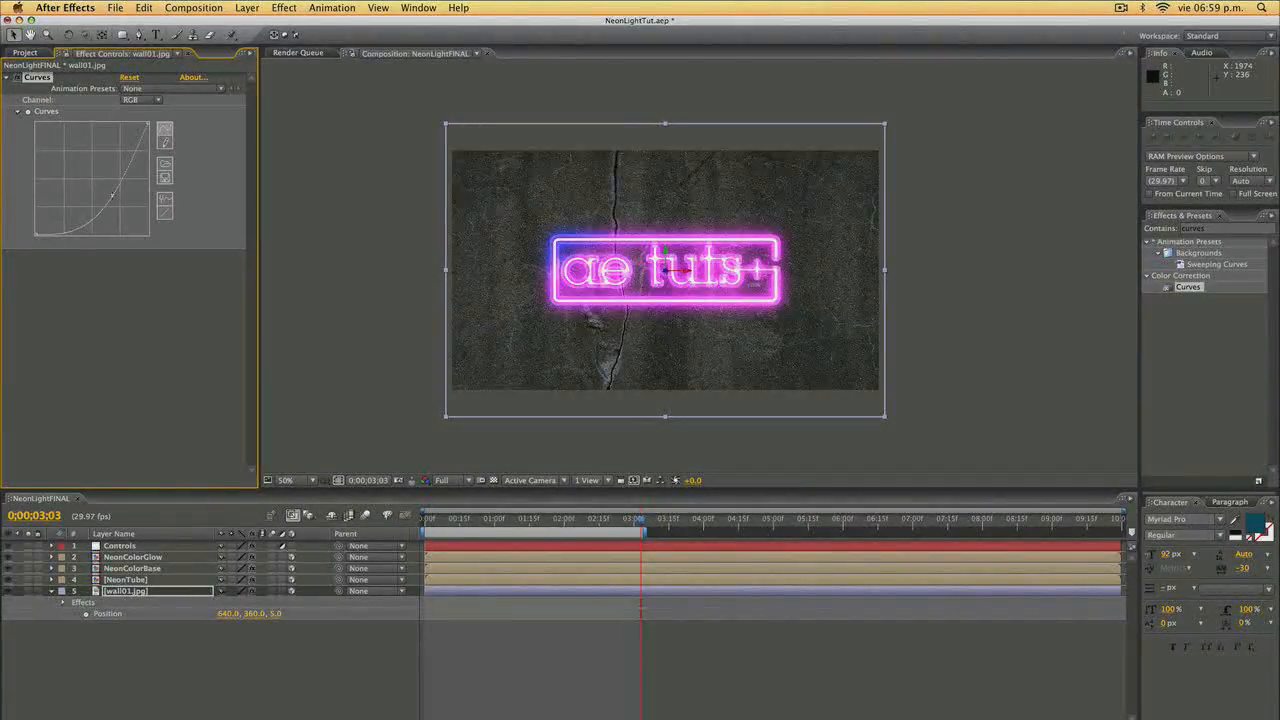
# Apply Brightness & Contrast to the wall01.jpg layer with Brightness at -43 and Contrast at -38.
pyautogui.click(1206, 229)
pyautogui.write('brigh')
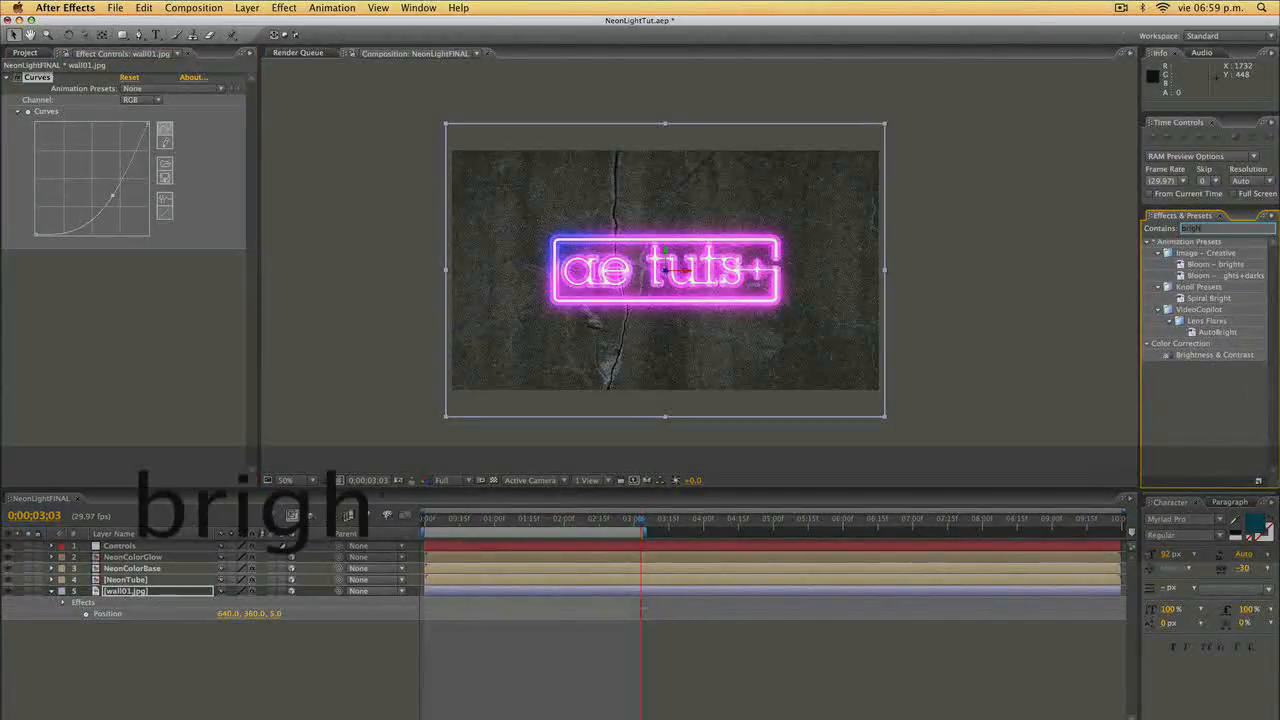
pyautogui.write('tness')
pyautogui.moveTo(1205, 253); pyautogui.dragTo(150, 592)
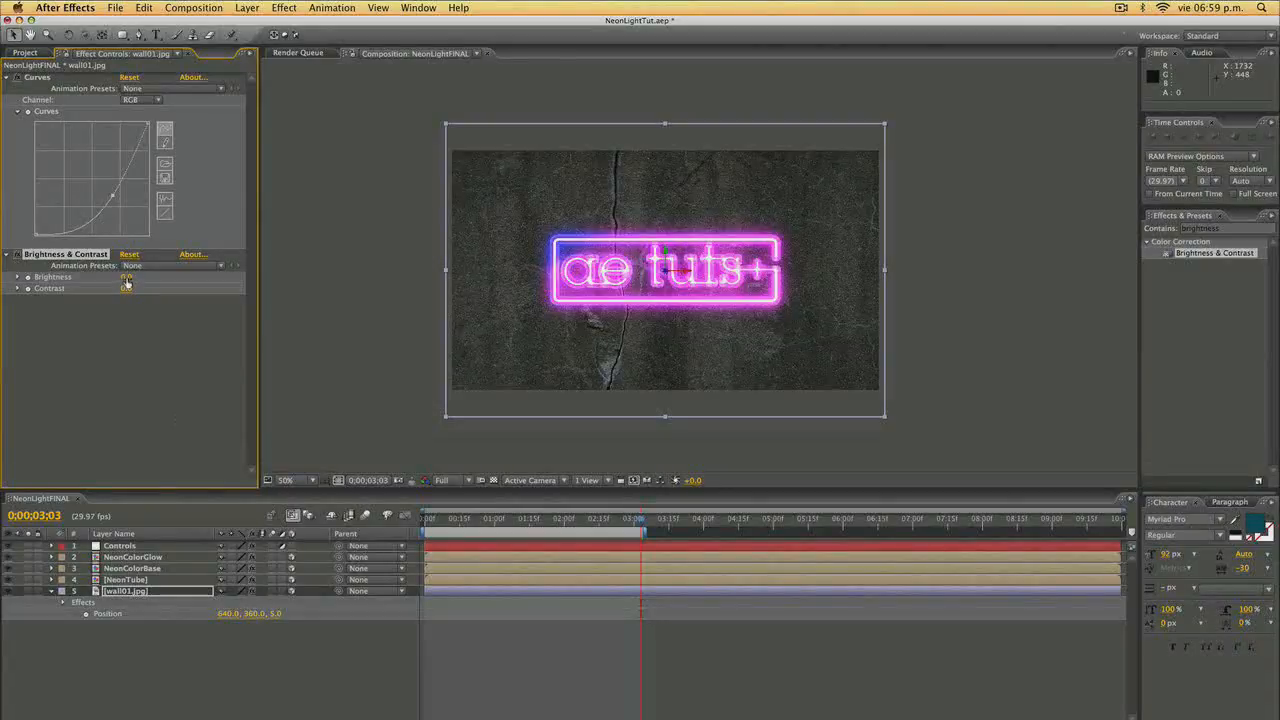
pyautogui.moveTo(128, 276); pyautogui.dragTo(118, 288)
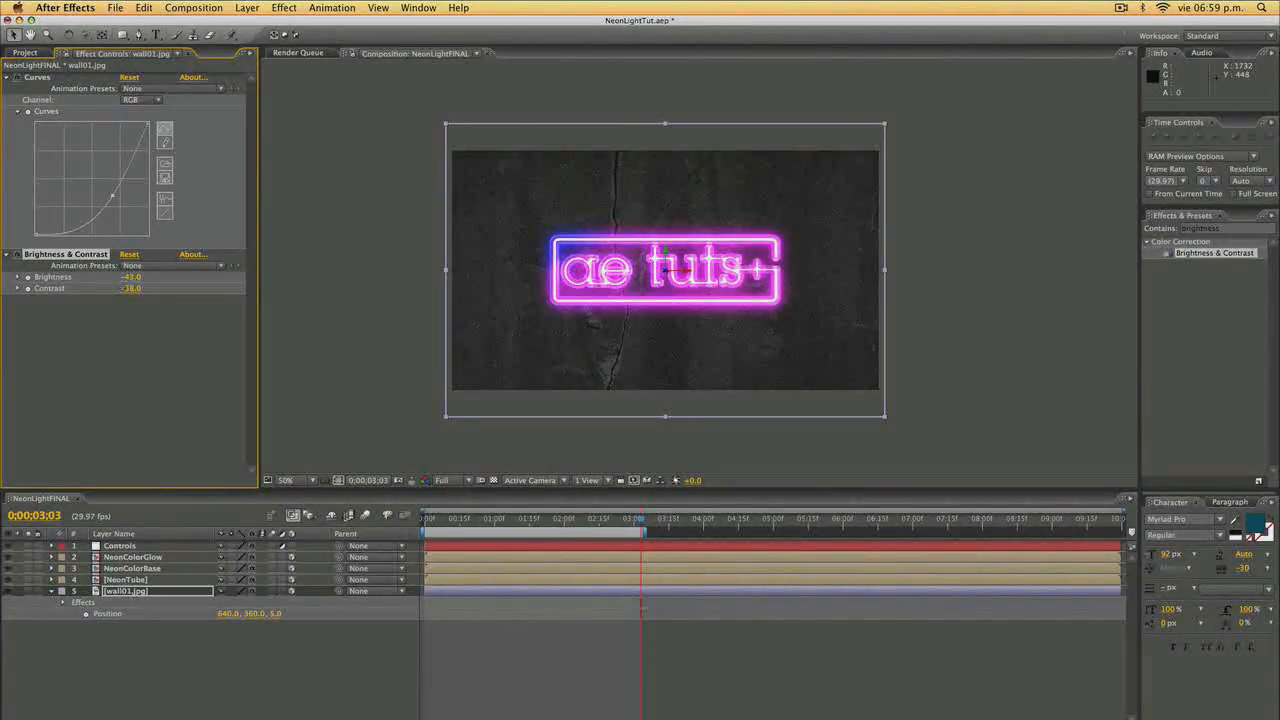
# Move the NeonColorGlow, NeonColorBase and NeonTube layers together slightly down along the Y axis, keeping the sign horizontally centred.
pyautogui.press('space')
pyautogui.moveTo(739, 212); pyautogui.dragTo(734, 217)
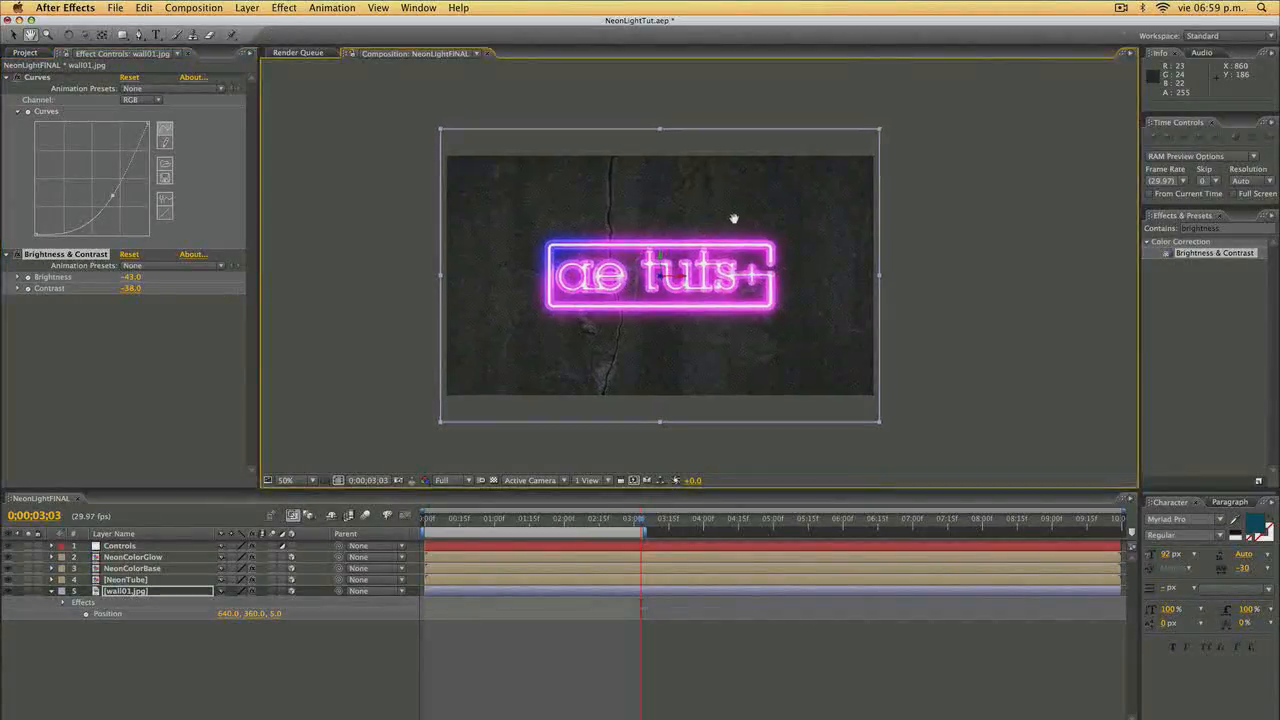
pyautogui.click(112, 557)
pyautogui.keyDown('shift'); pyautogui.click(112, 579); pyautogui.keyUp('shift')
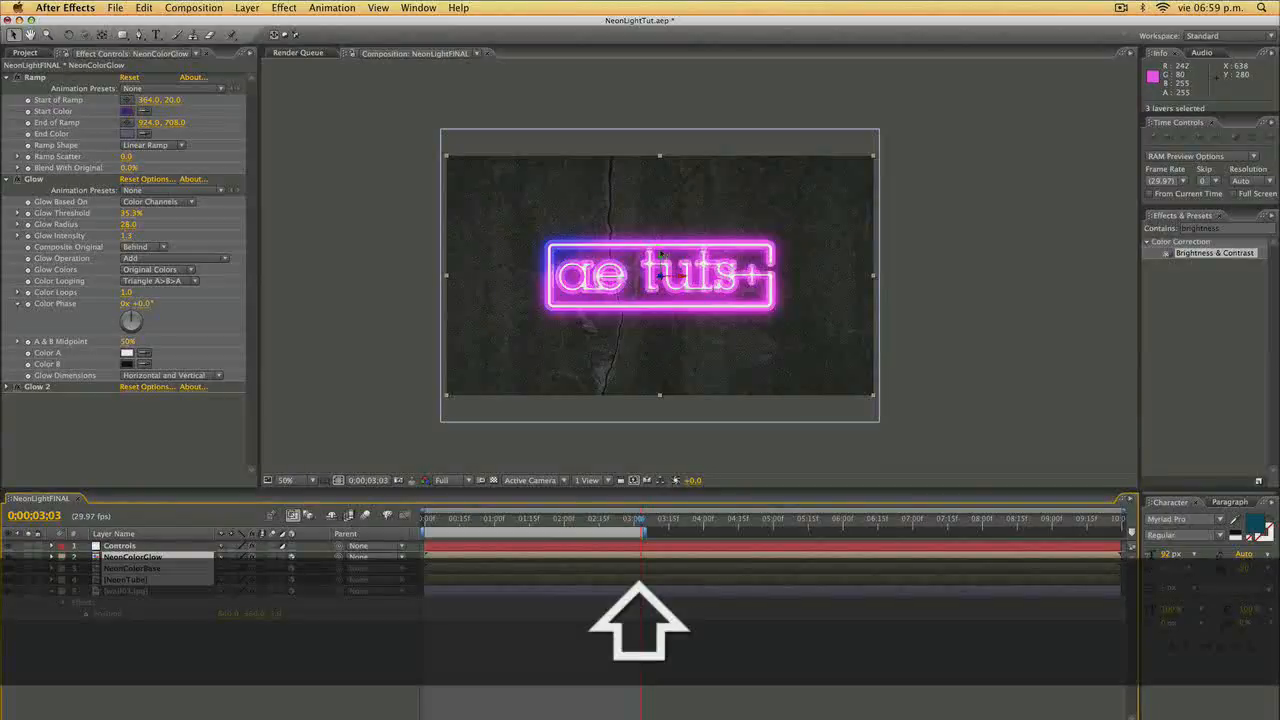
pyautogui.moveTo(662, 255); pyautogui.dragTo(662, 277)
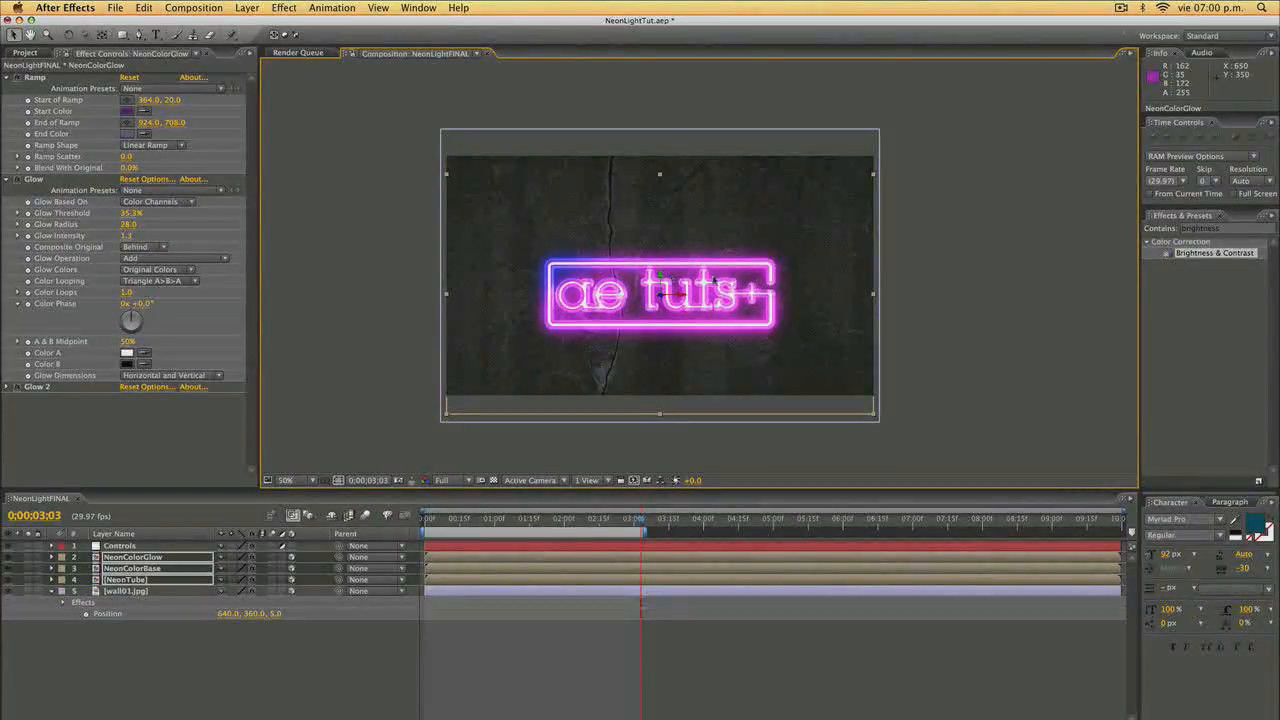
pyautogui.click(935, 267)
# Add wall02.jpg to the composition between the Controls and NeonColorGlow layers.
pyautogui.click(26, 52)
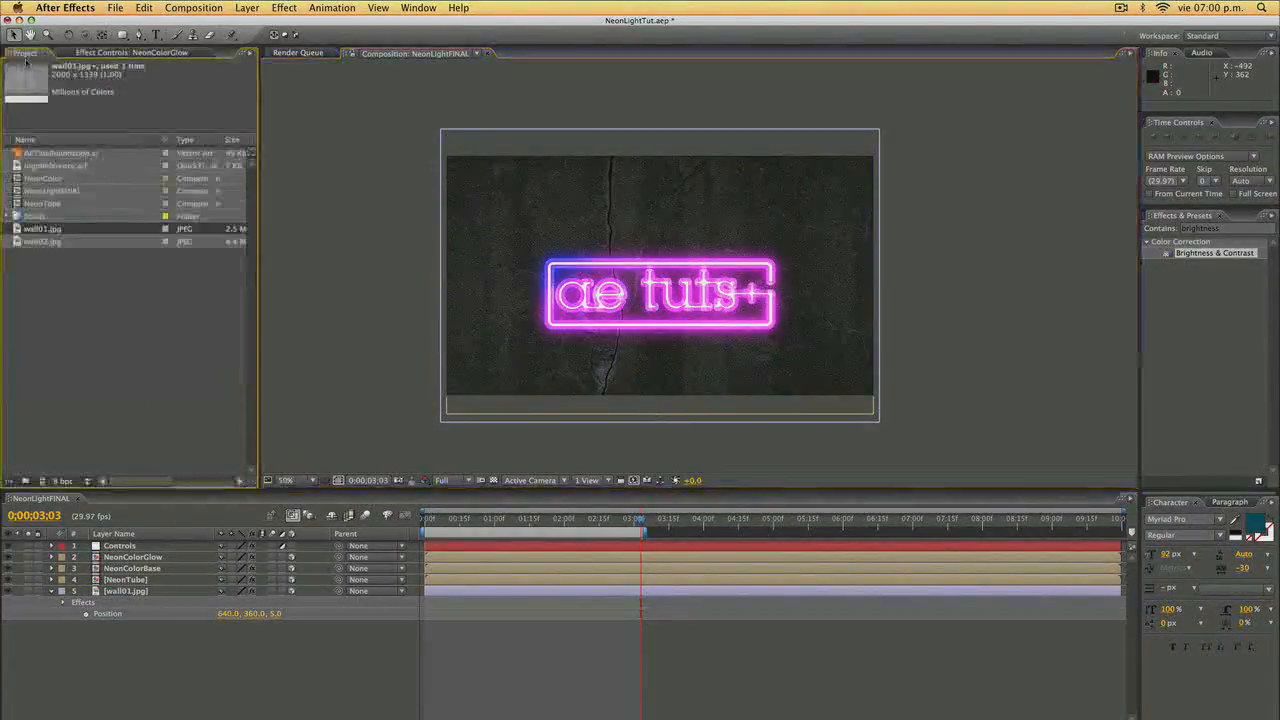
pyautogui.moveTo(36, 241); pyautogui.dragTo(152, 556)
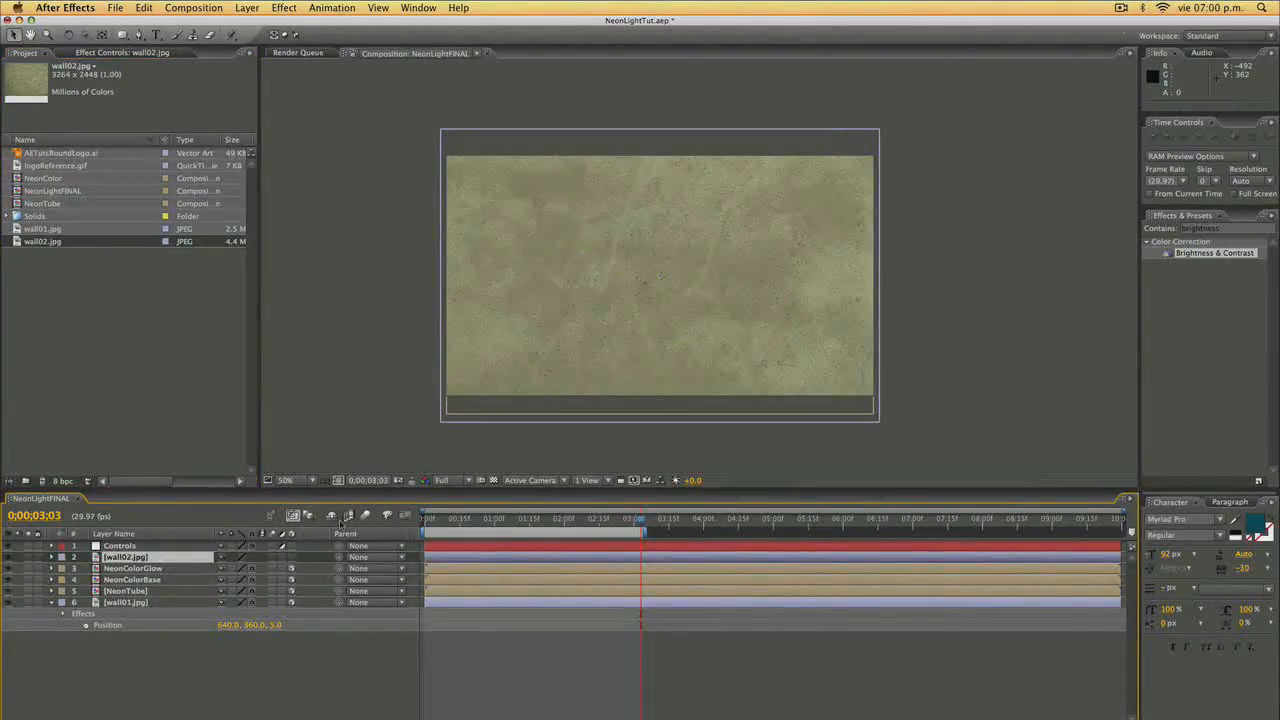
pyautogui.click(1233, 229)
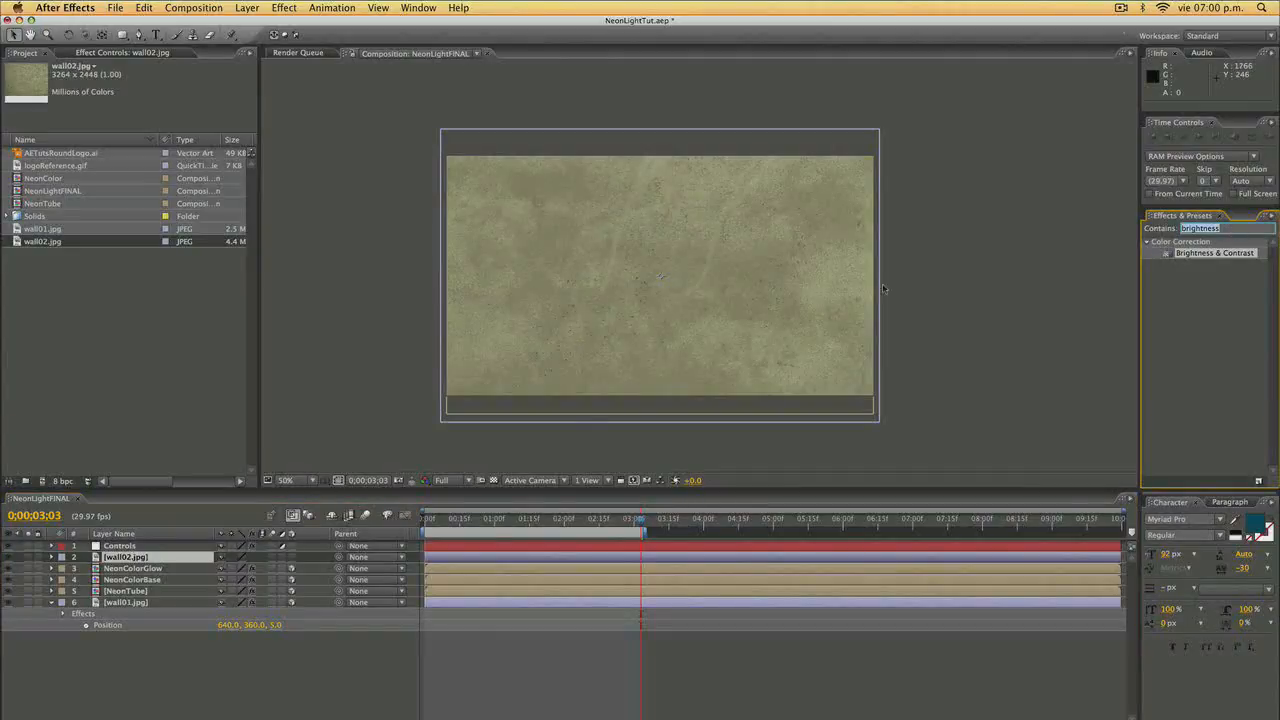
# Copy the Curves and Brightness & Contrast effects from wall01.jpg to wall02.jpg and make wall02.jpg a 3D layer.
pyautogui.click(138, 602)
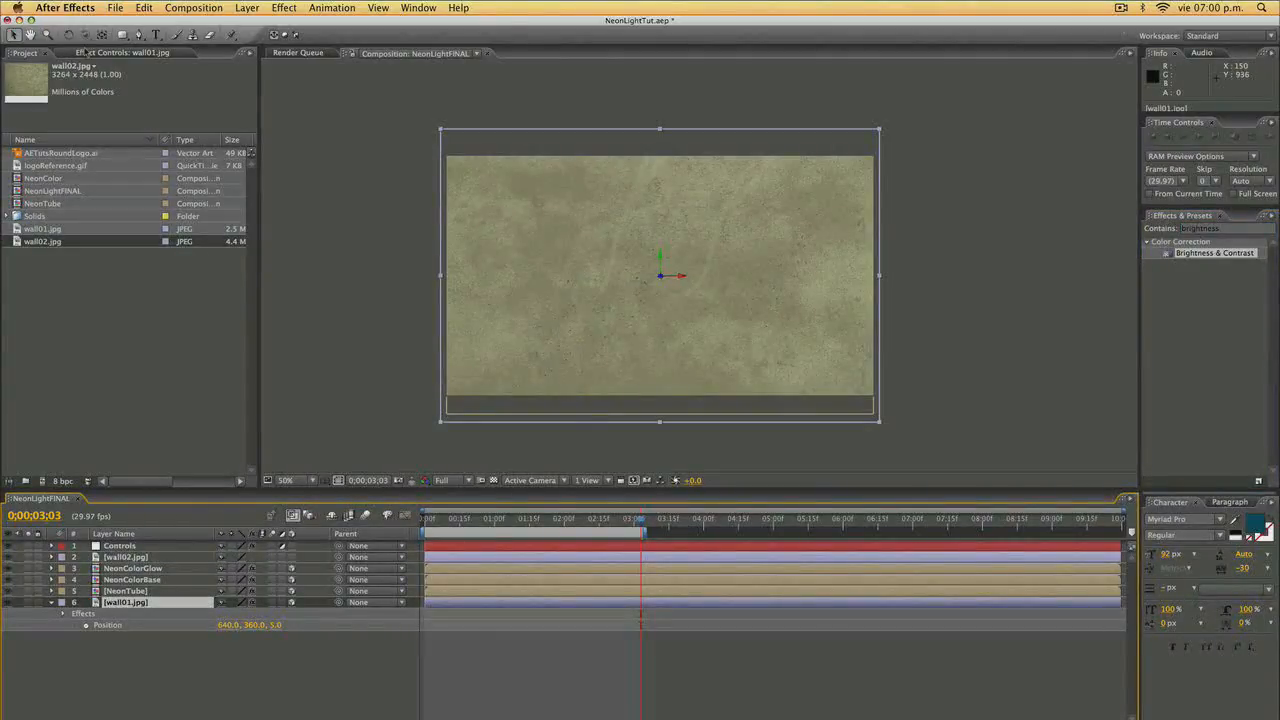
pyautogui.click(85, 52)
pyautogui.click(37, 257)
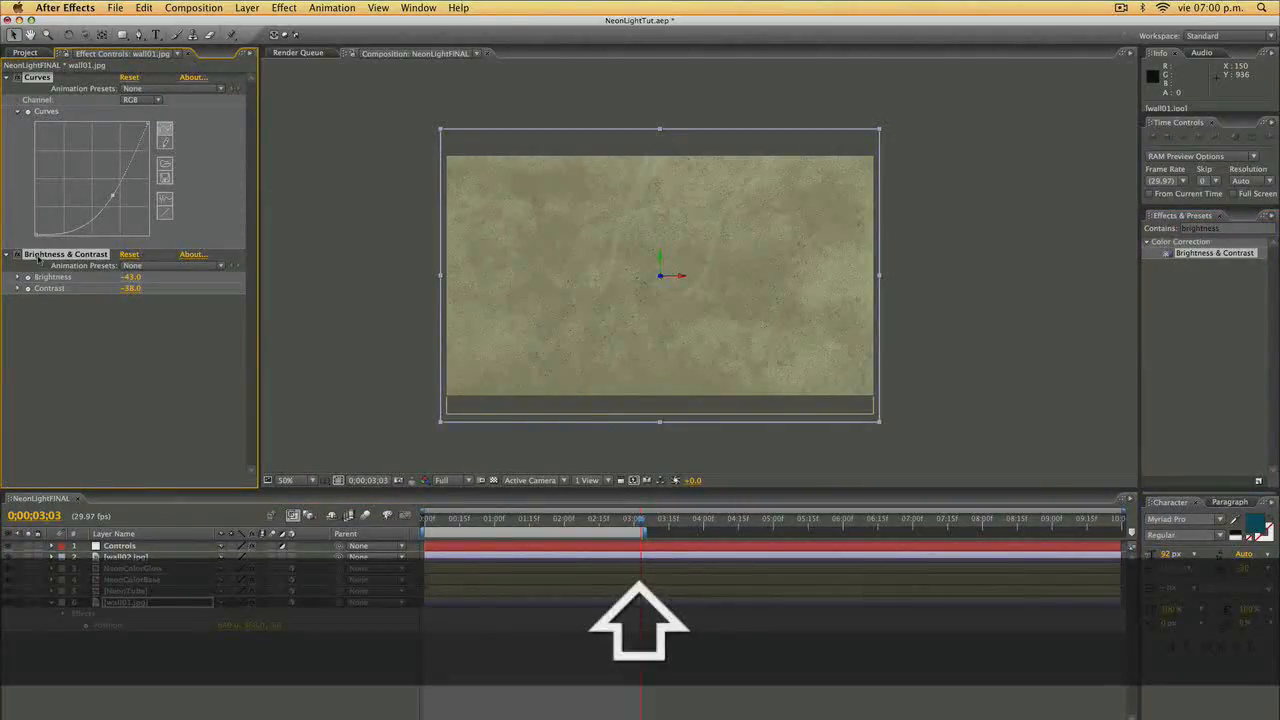
pyautogui.press('super+c')
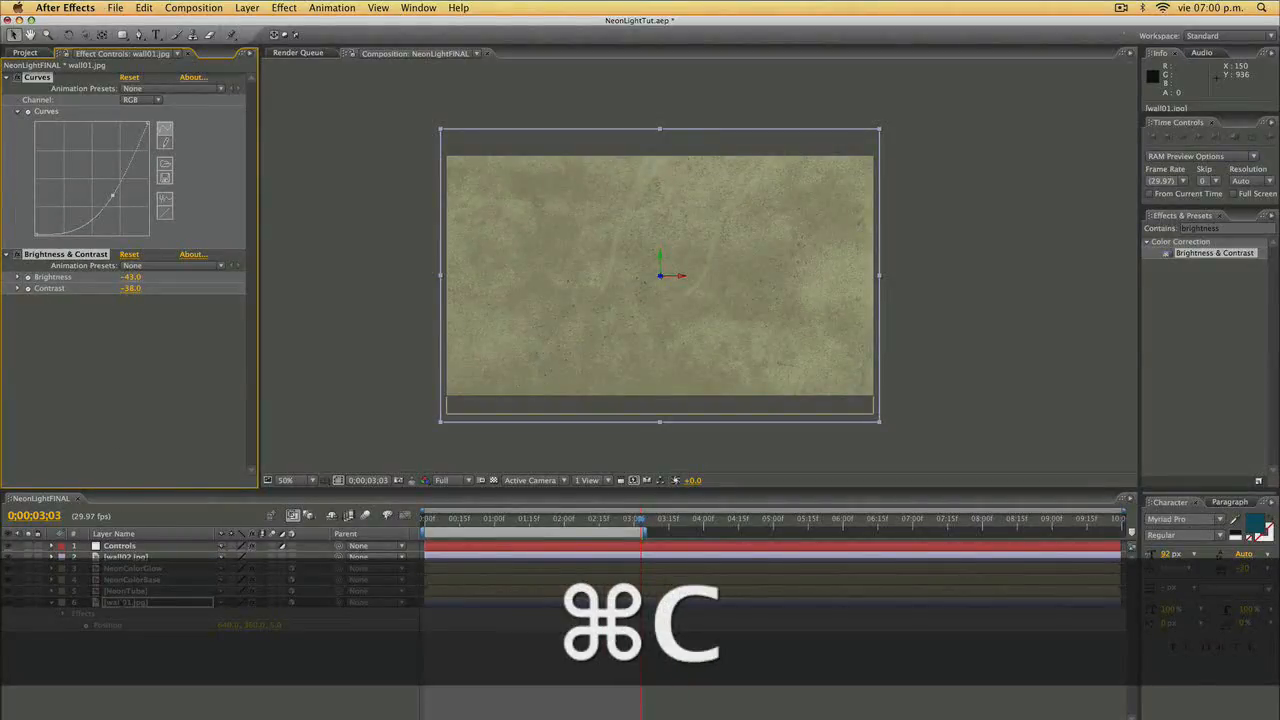
pyautogui.click(108, 556)
pyautogui.press('super+v')
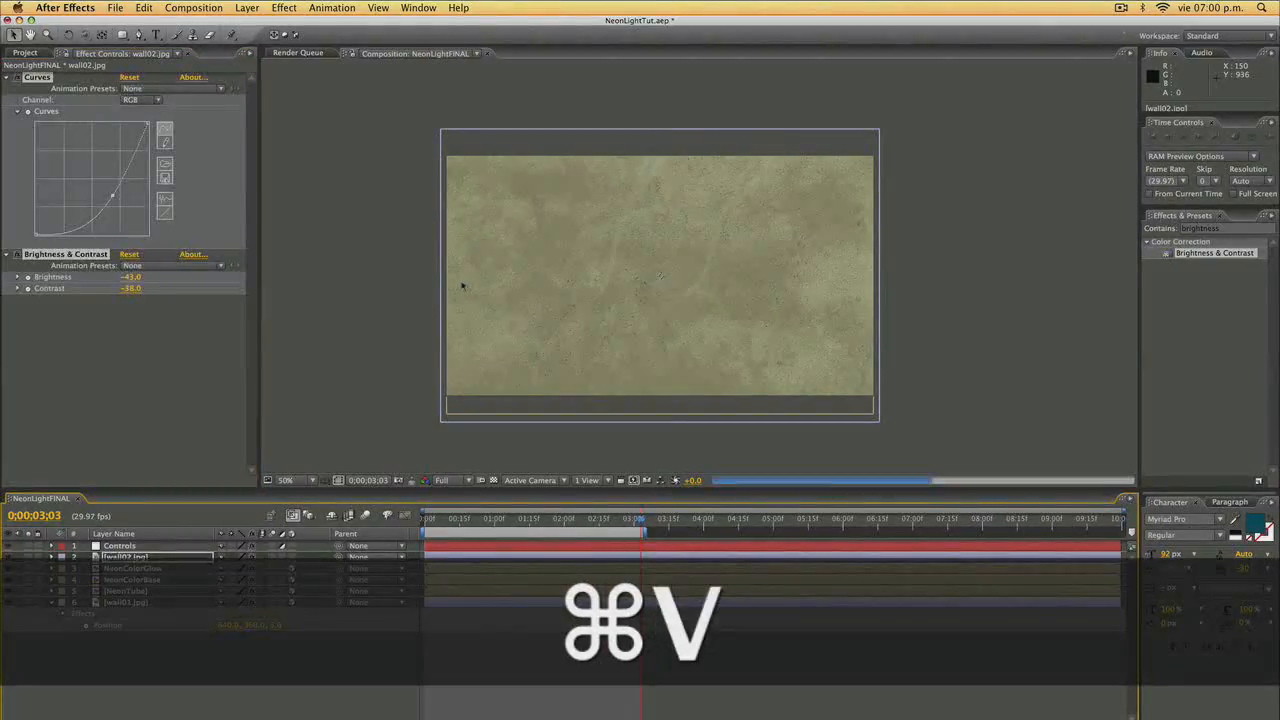
pyautogui.click(291, 557)
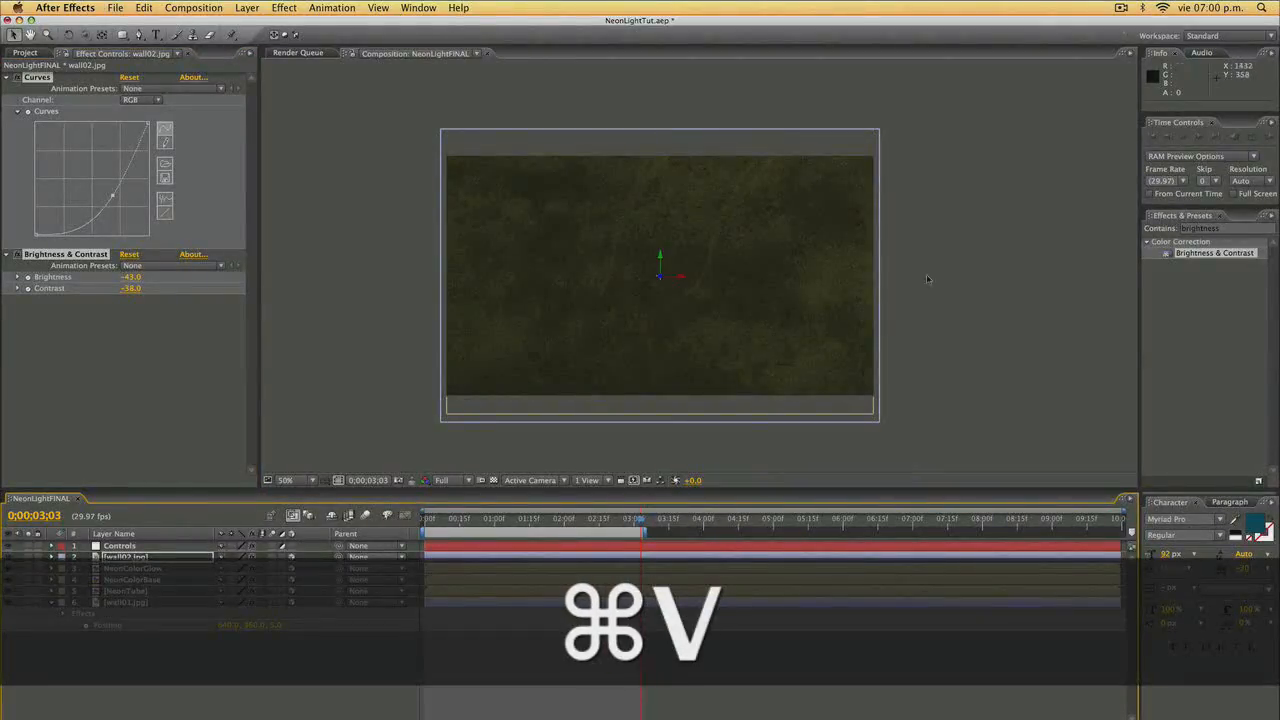
pyautogui.click(737, 263)
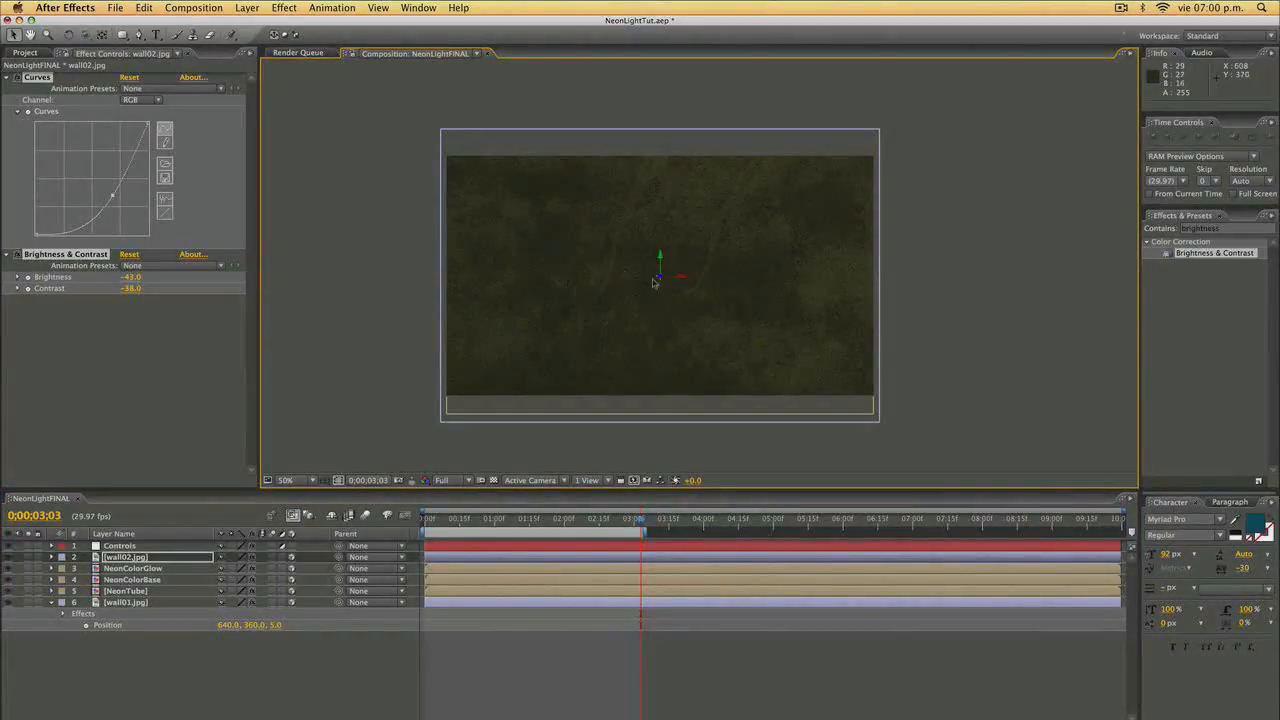
# Apply the Tint effect to wall02.jpg above its Curves effect, with Amount to Tint at 75%.
pyautogui.click(195, 560)
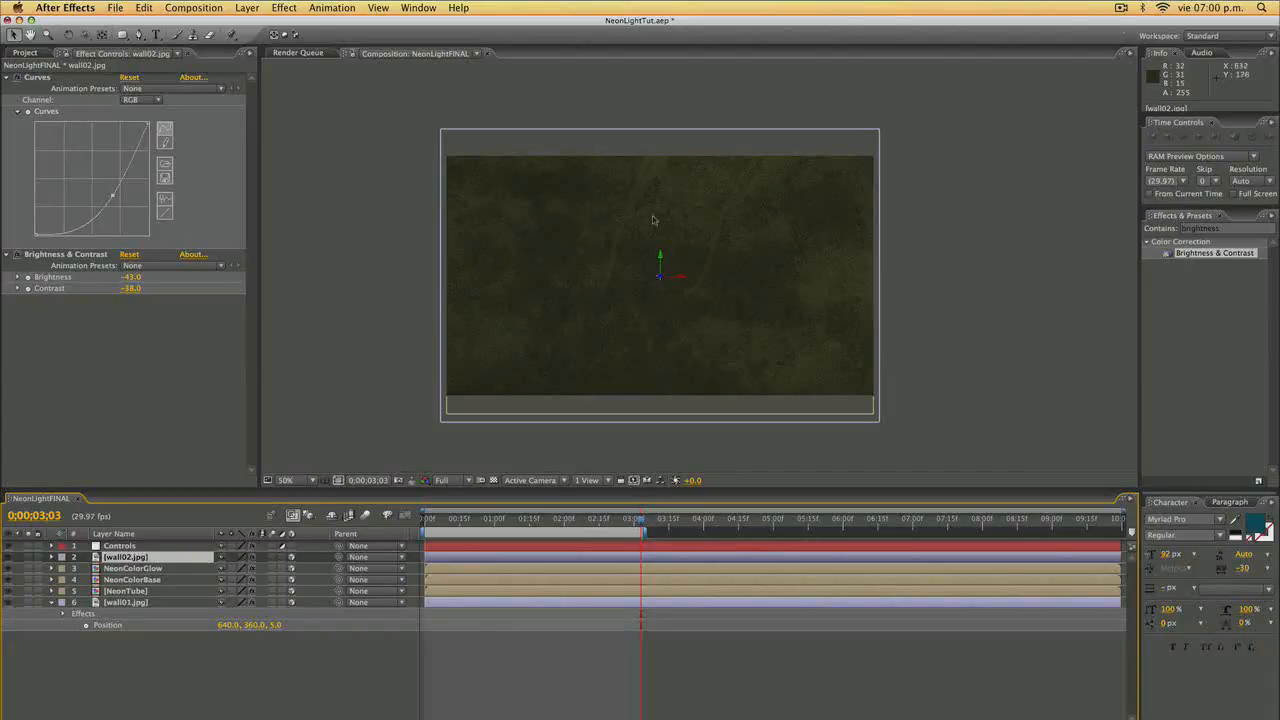
pyautogui.click(1225, 228)
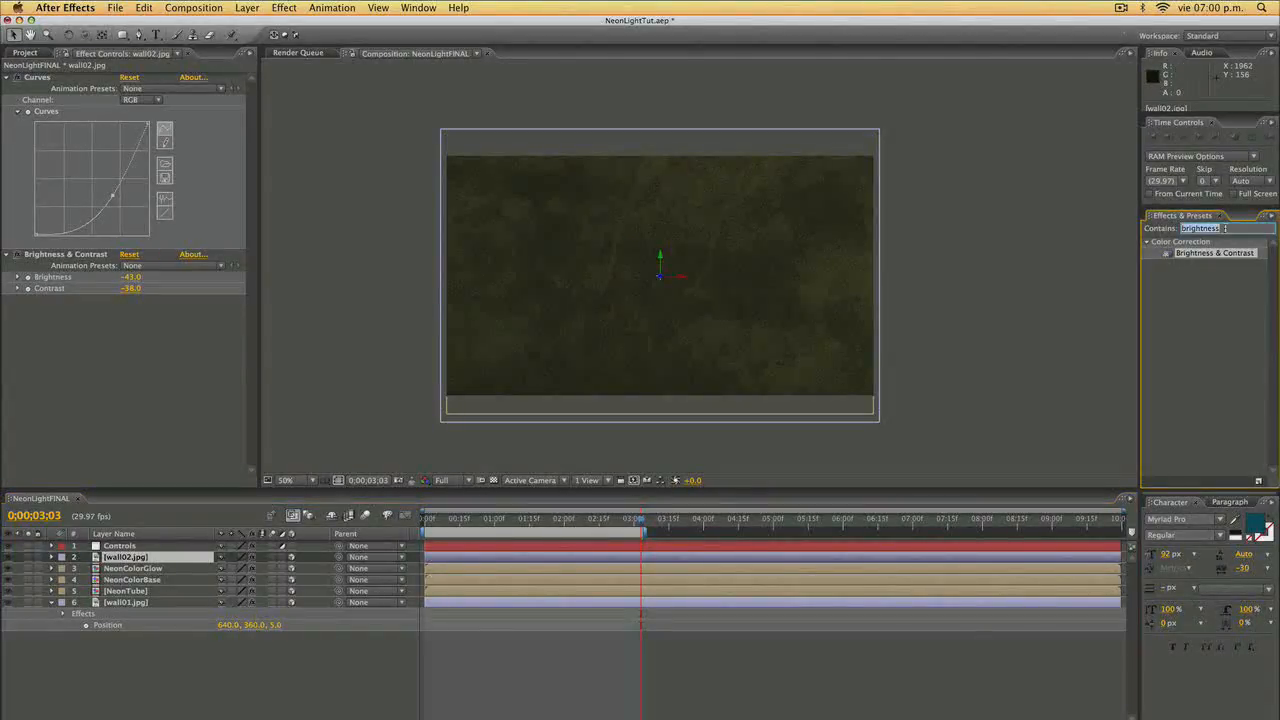
pyautogui.write('tint')
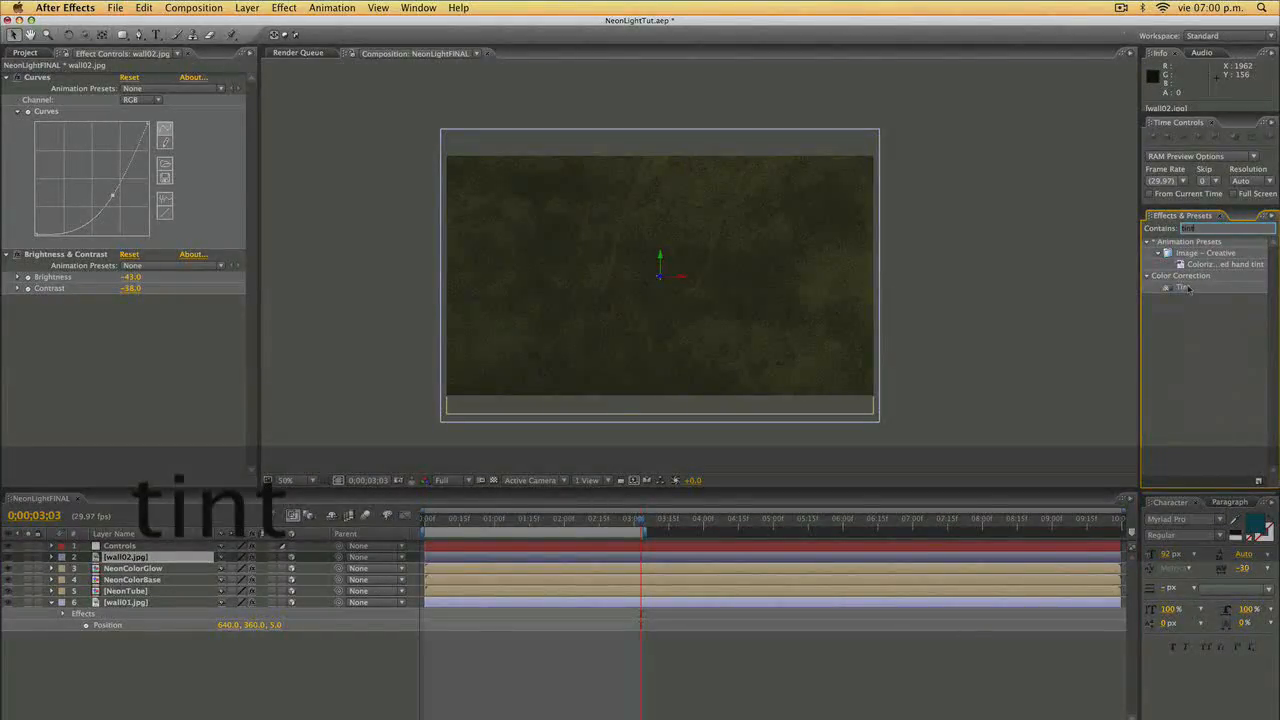
pyautogui.moveTo(1185, 288); pyautogui.dragTo(78, 78)
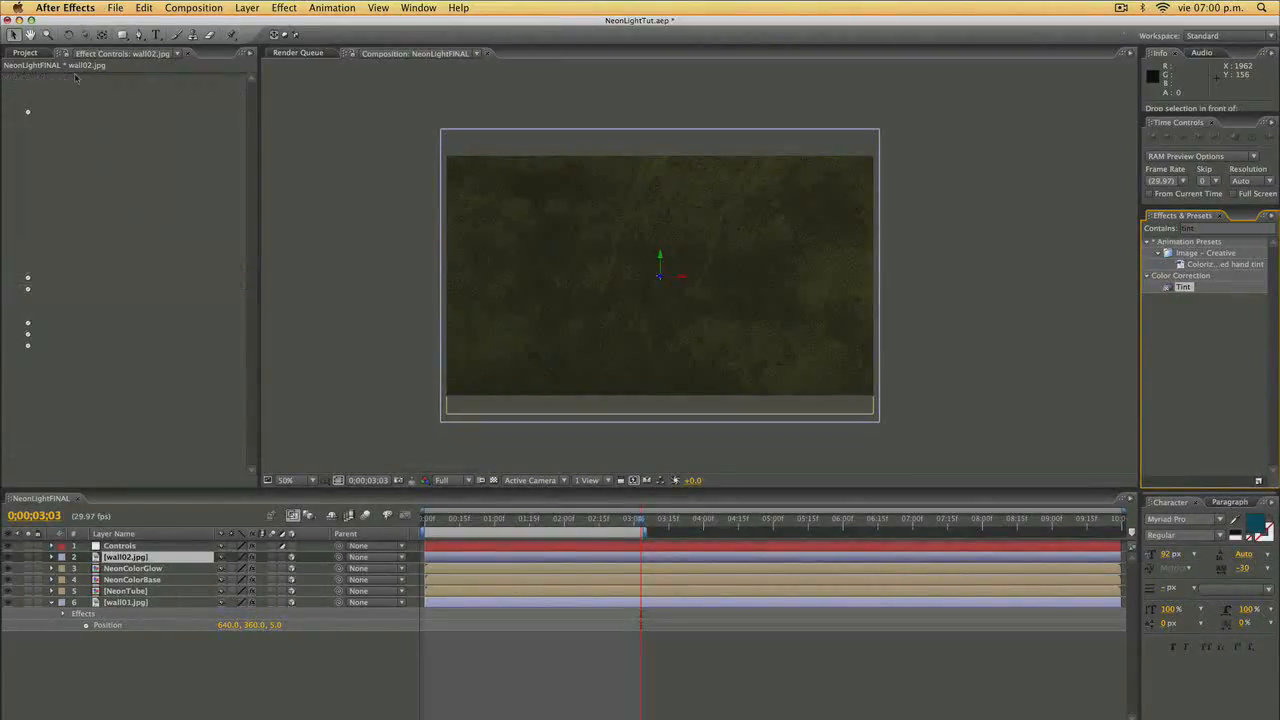
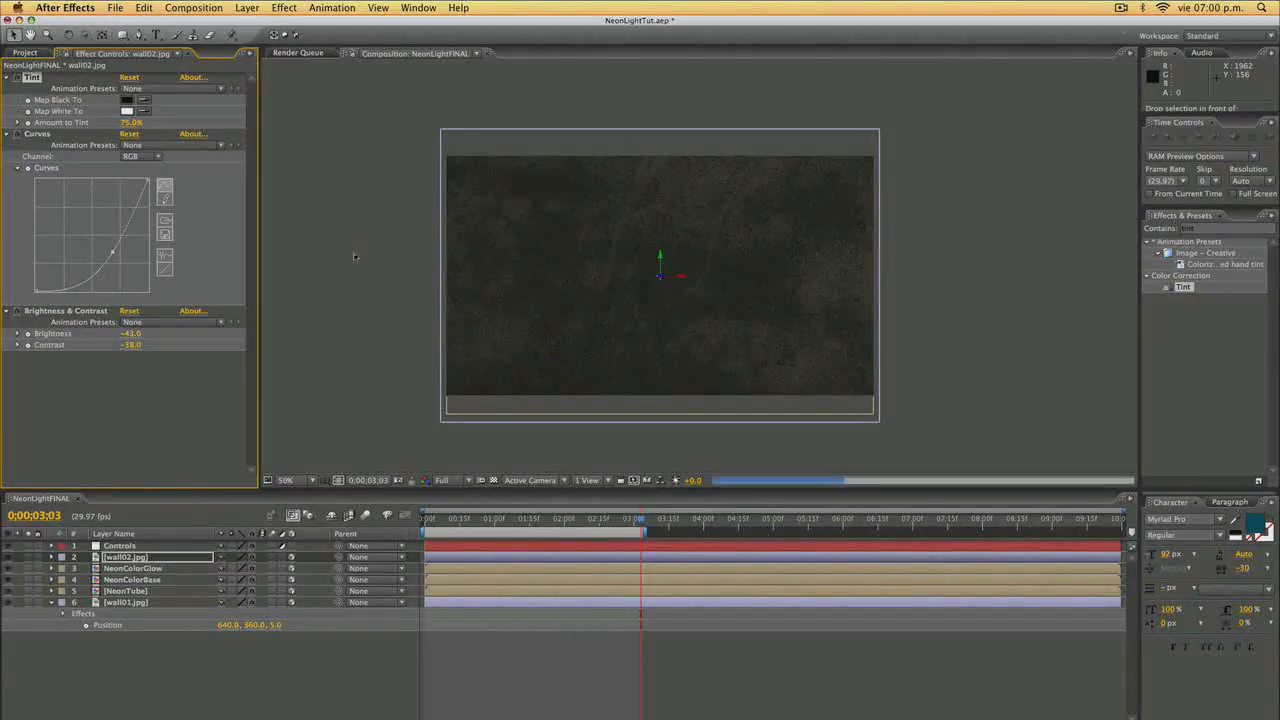
# Scale the wall02.jpg layer to 41% and mask it to a thin rectangular strip spanning the full composition width across the sign.
pyautogui.press('s')
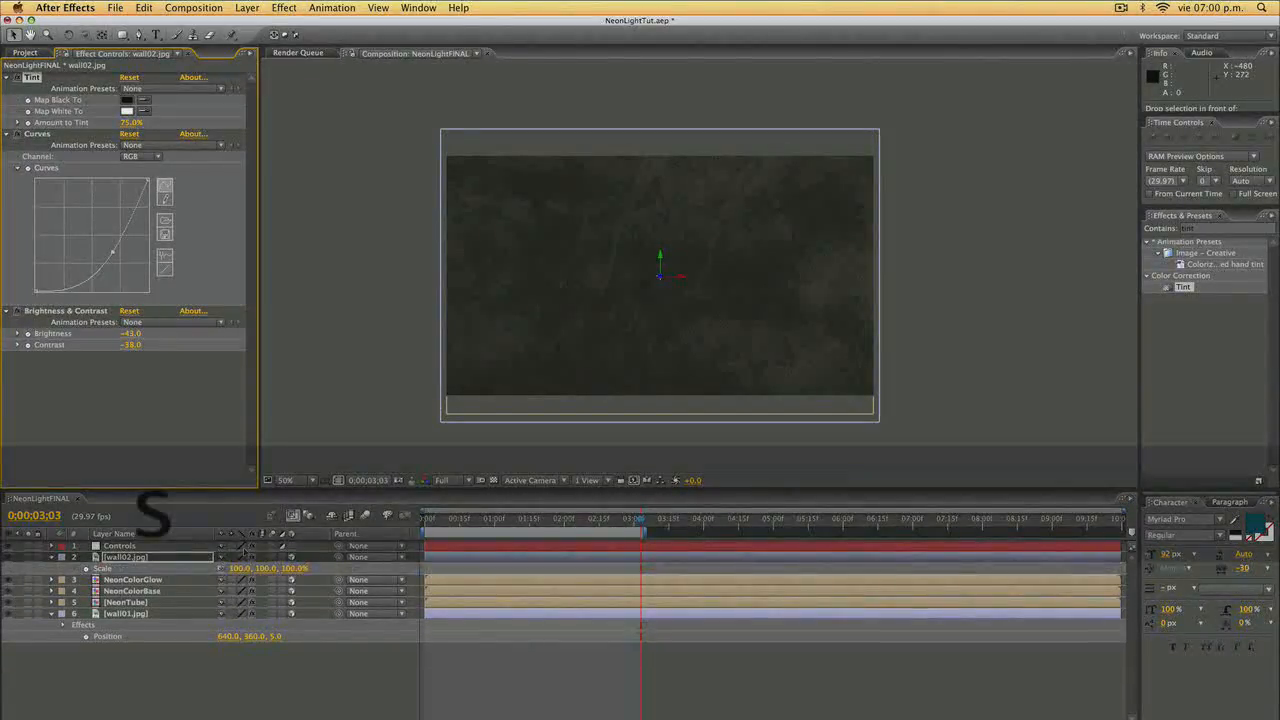
pyautogui.moveTo(236, 568); pyautogui.dragTo(203, 569)
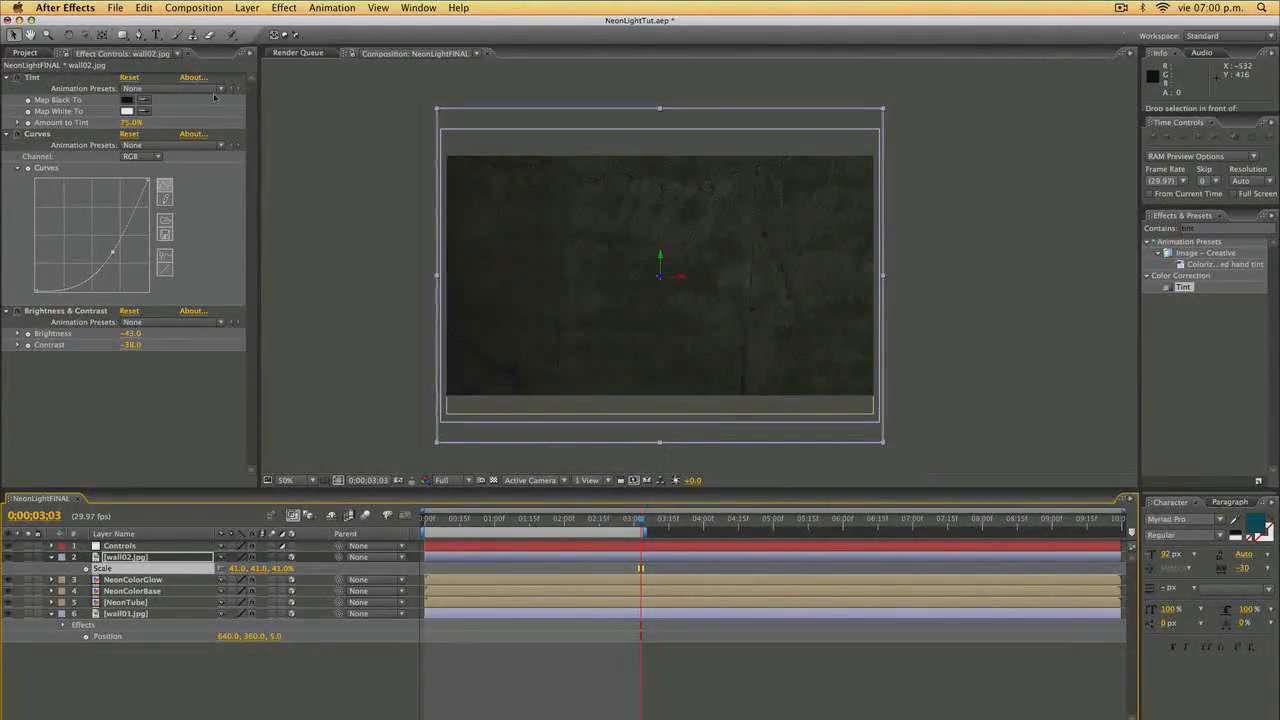
pyautogui.moveTo(122, 34); pyautogui.dragTo(183, 38)
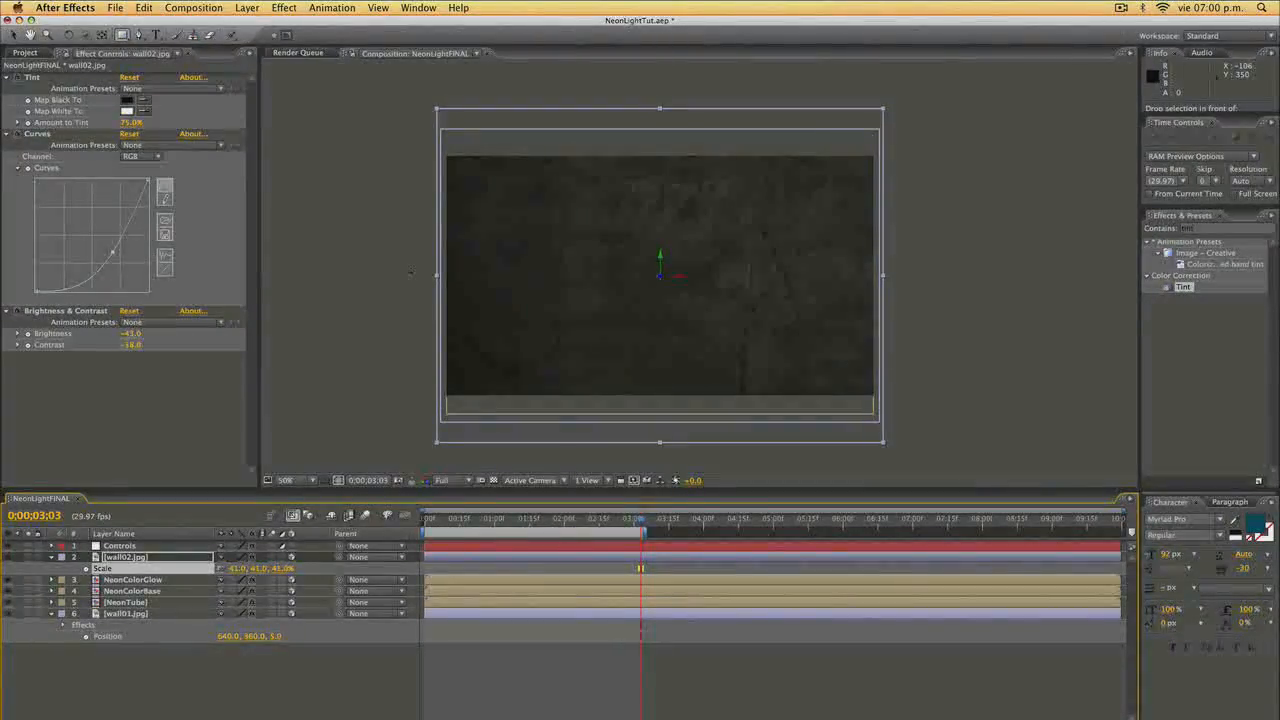
pyautogui.click(148, 554)
pyautogui.moveTo(416, 265); pyautogui.dragTo(892, 308)
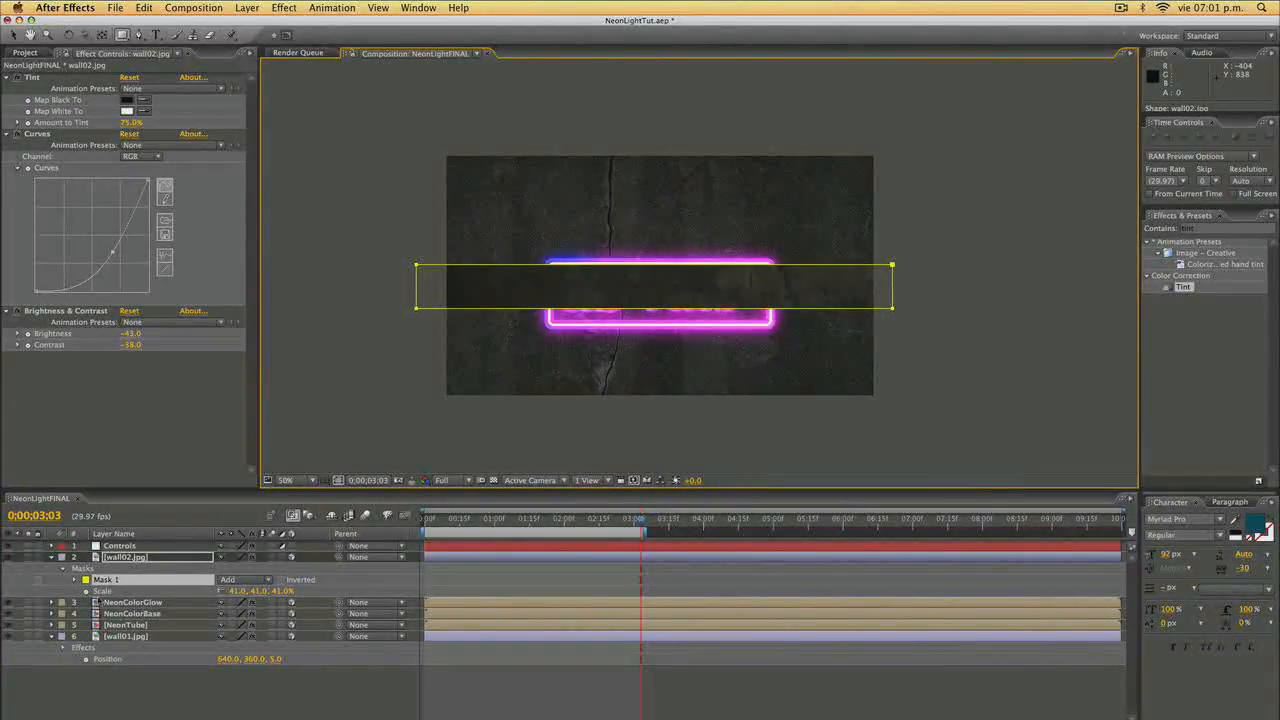
# Duplicate the masked wall02.jpg layer and move the copy's mask straight down to just below the original strip, leaving a narrow gap.
pyautogui.click(120, 558)
pyautogui.press('super+d')
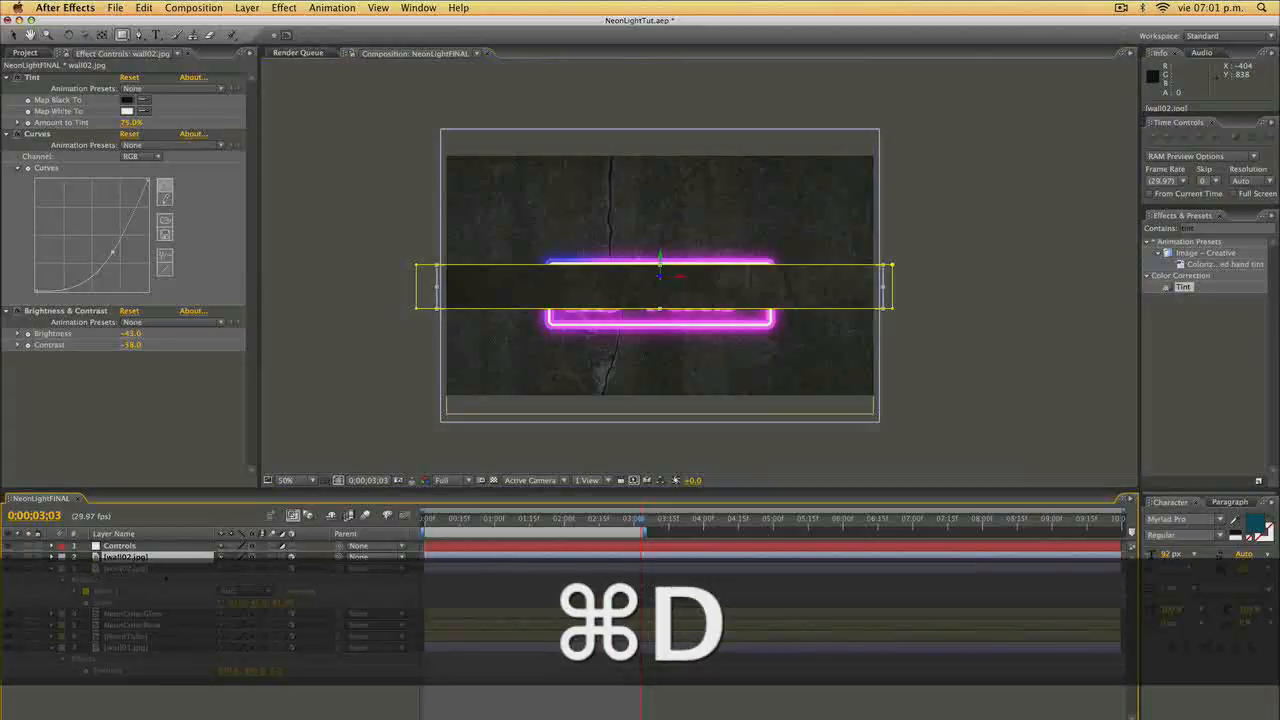
pyautogui.press('m')
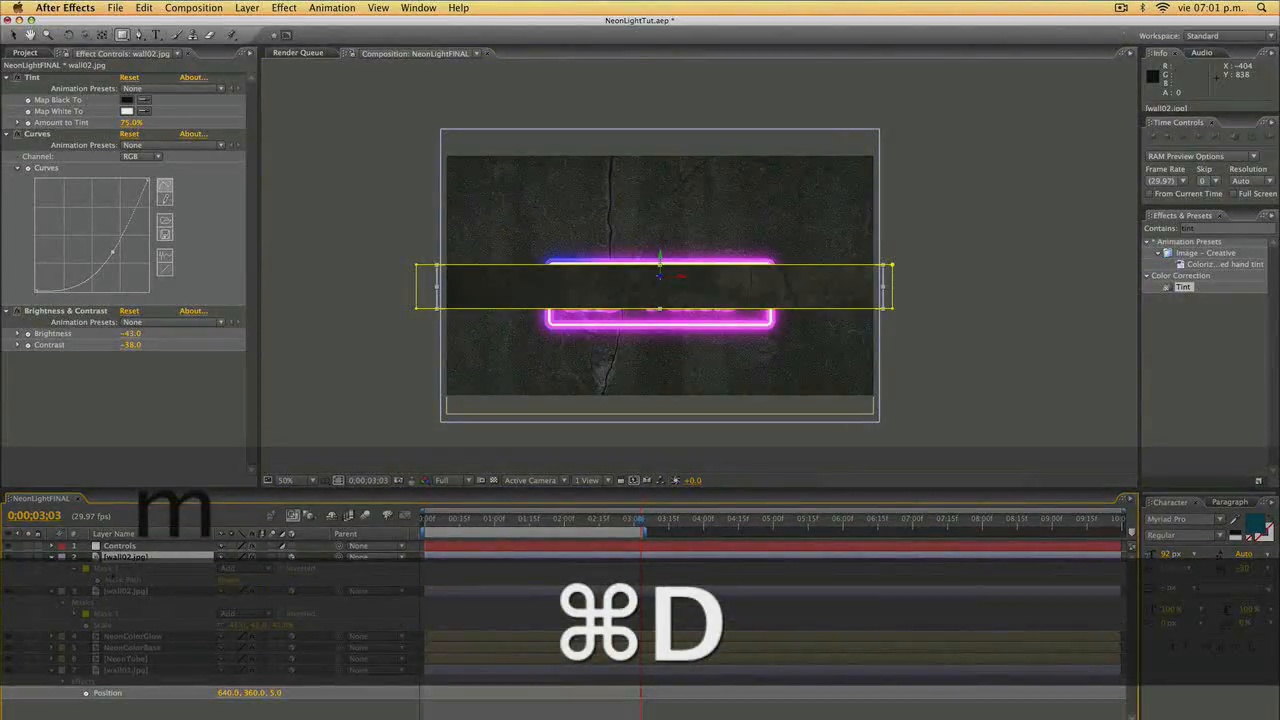
pyautogui.click(118, 580)
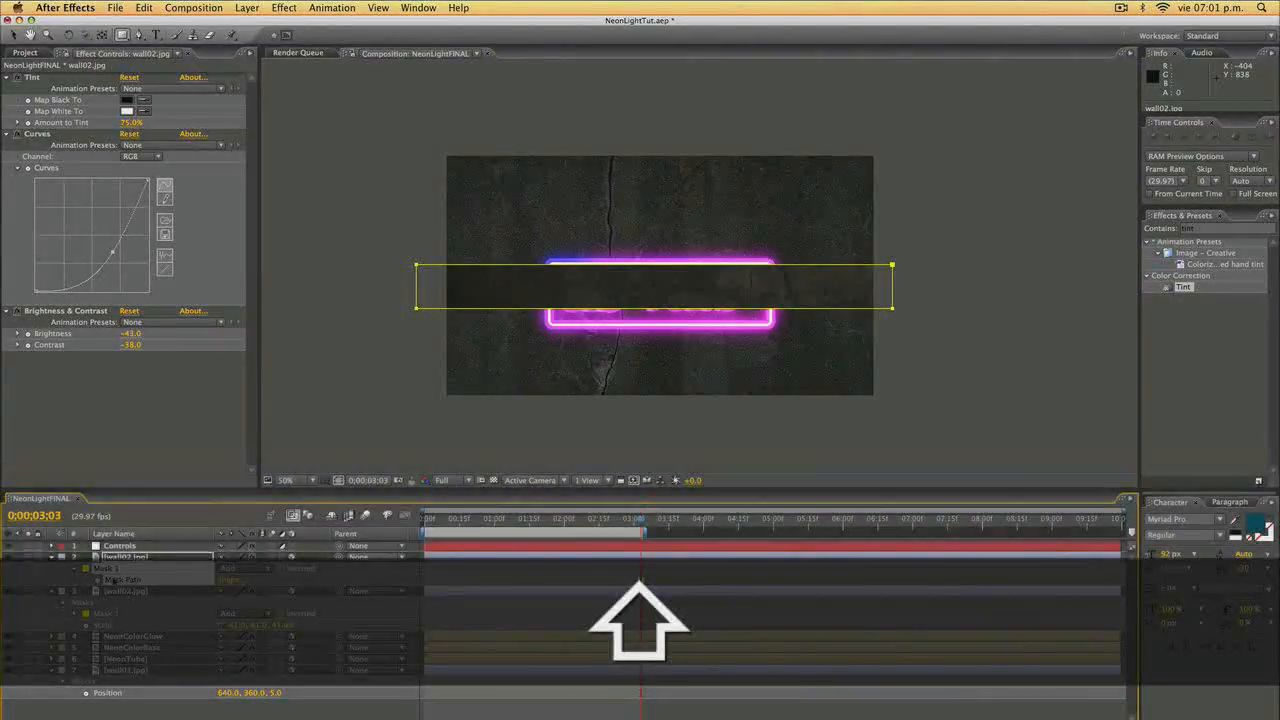
pyautogui.hotkey('shift', 'Down')
pyautogui.hotkey('shift', 'Down')
pyautogui.hotkey('shift', 'Down')
pyautogui.hotkey('shift', 'Down')
pyautogui.hotkey('shift', 'Down')
pyautogui.hotkey('shift', 'Down')
pyautogui.hotkey('shift', 'Down')
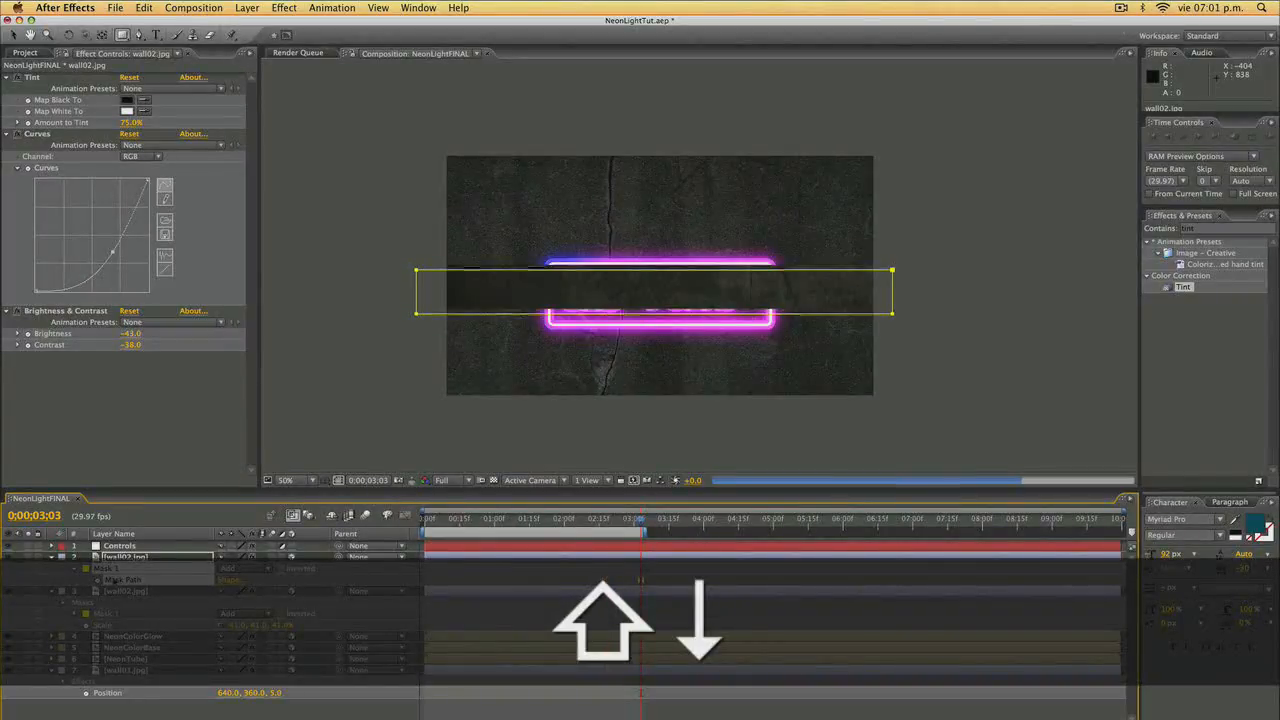
pyautogui.hotkey('shift', 'Down')
pyautogui.hotkey('shift', 'Down')
pyautogui.hotkey('shift', 'Down')
pyautogui.hotkey('shift', 'Down')
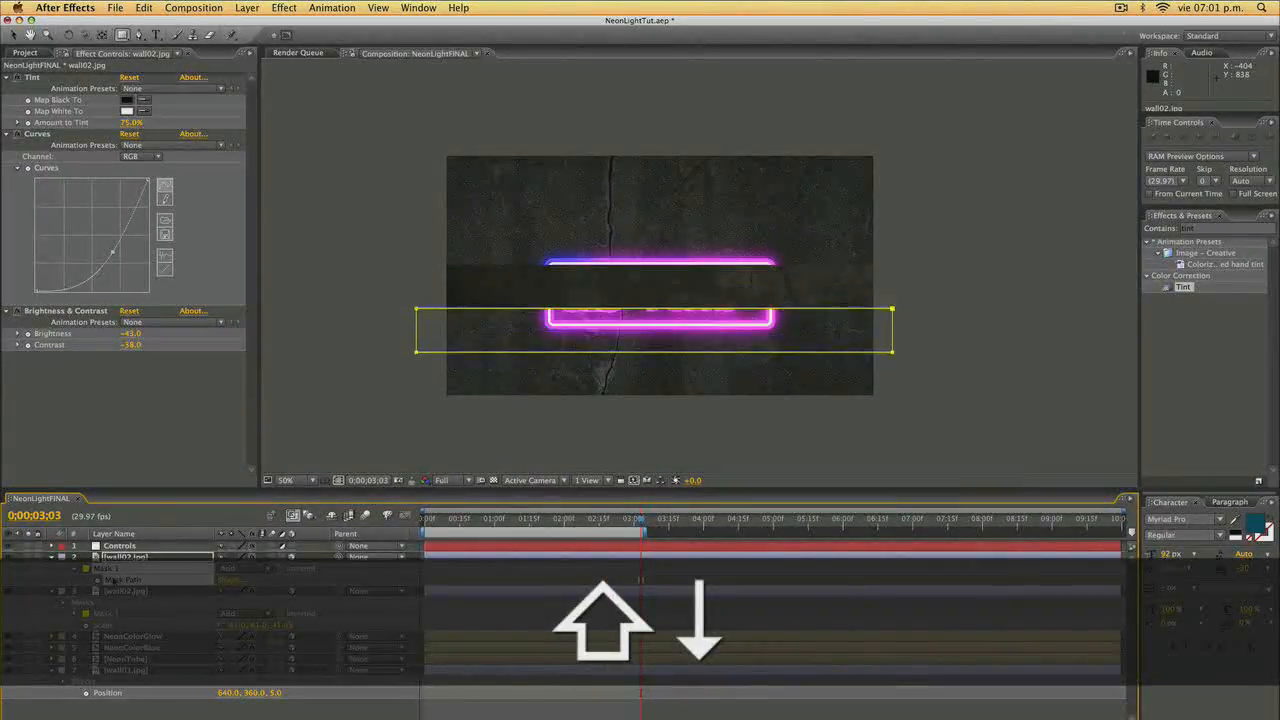
pyautogui.hotkey('shift', 'Down')
pyautogui.hotkey('shift', 'Down')
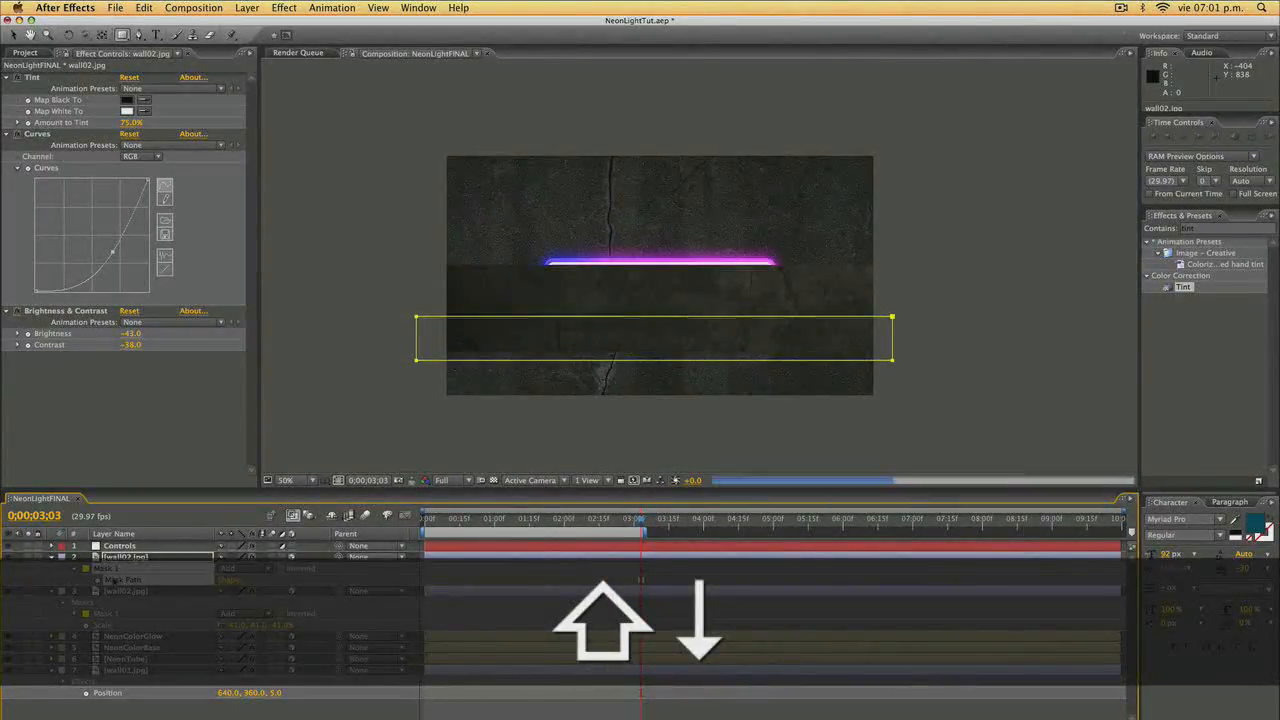
pyautogui.hotkey('shift', 'Up')
pyautogui.hotkey('shift', 'Up')
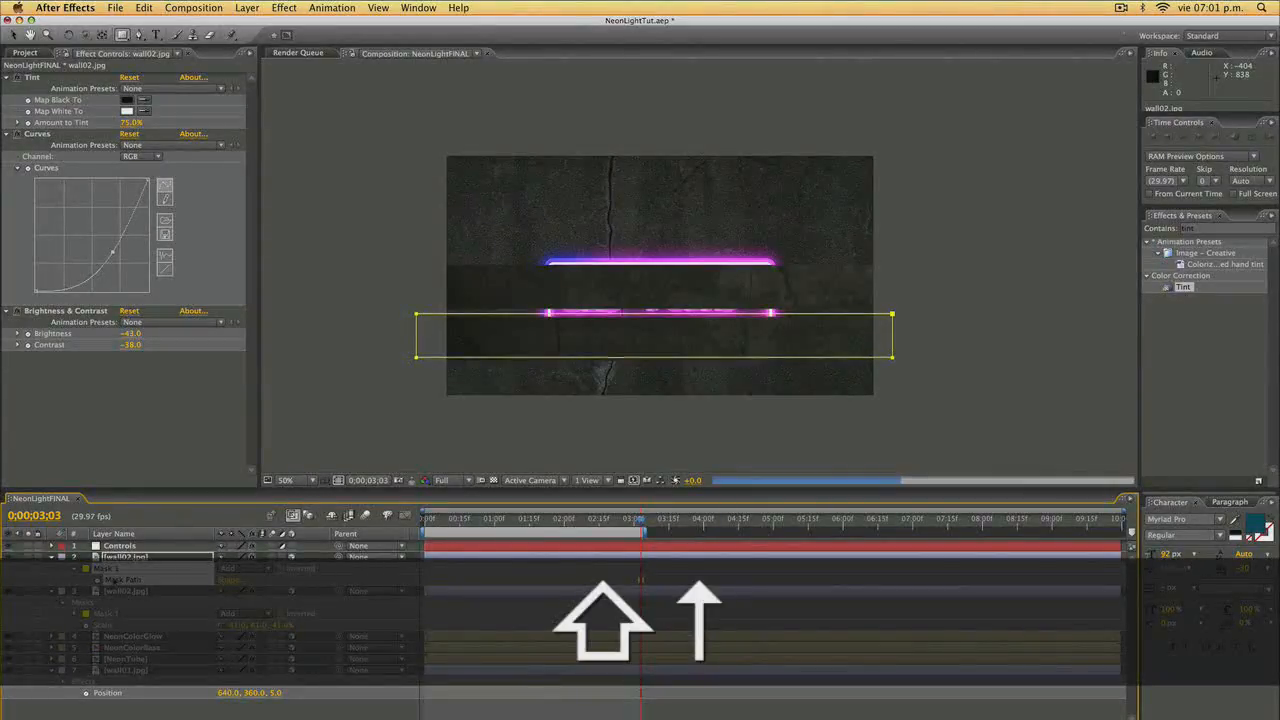
pyautogui.hotkey('shift', 'Down')
pyautogui.hotkey('shift', 'Down')
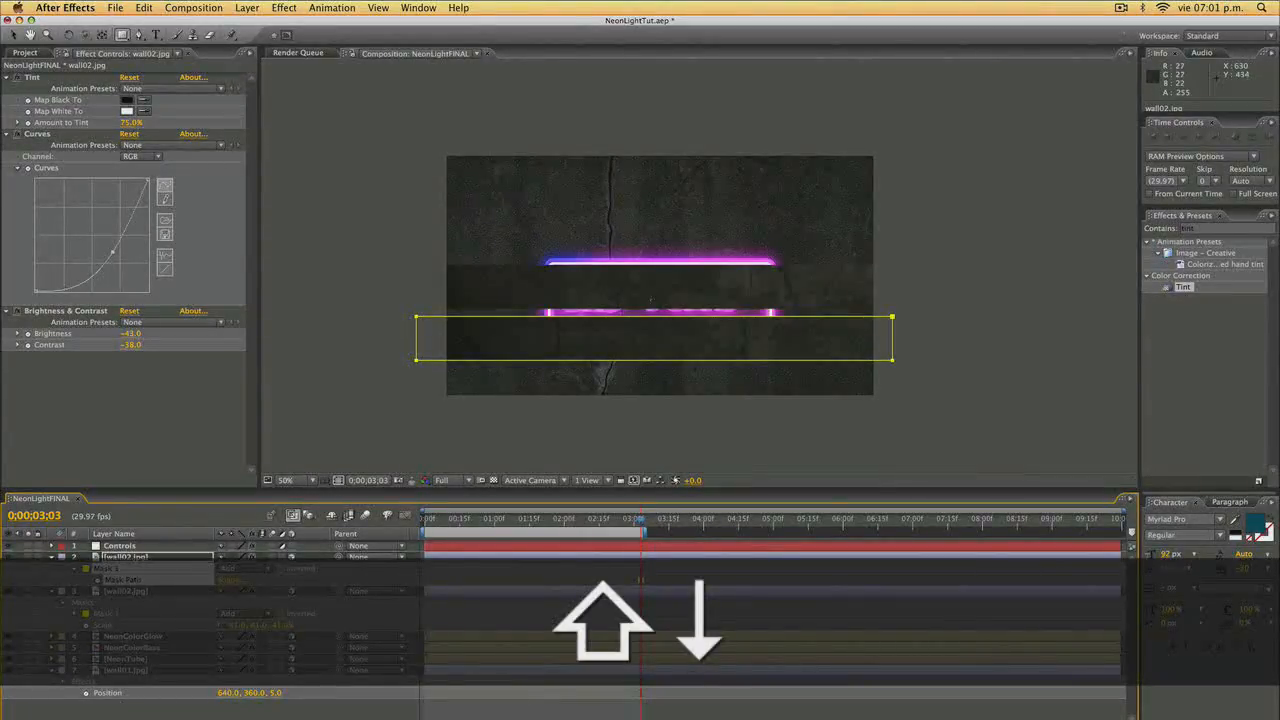
# Move both wall02.jpg strips up together along the Y axis so the lower one covers only the sign's top edge.
pyautogui.click(345, 224)
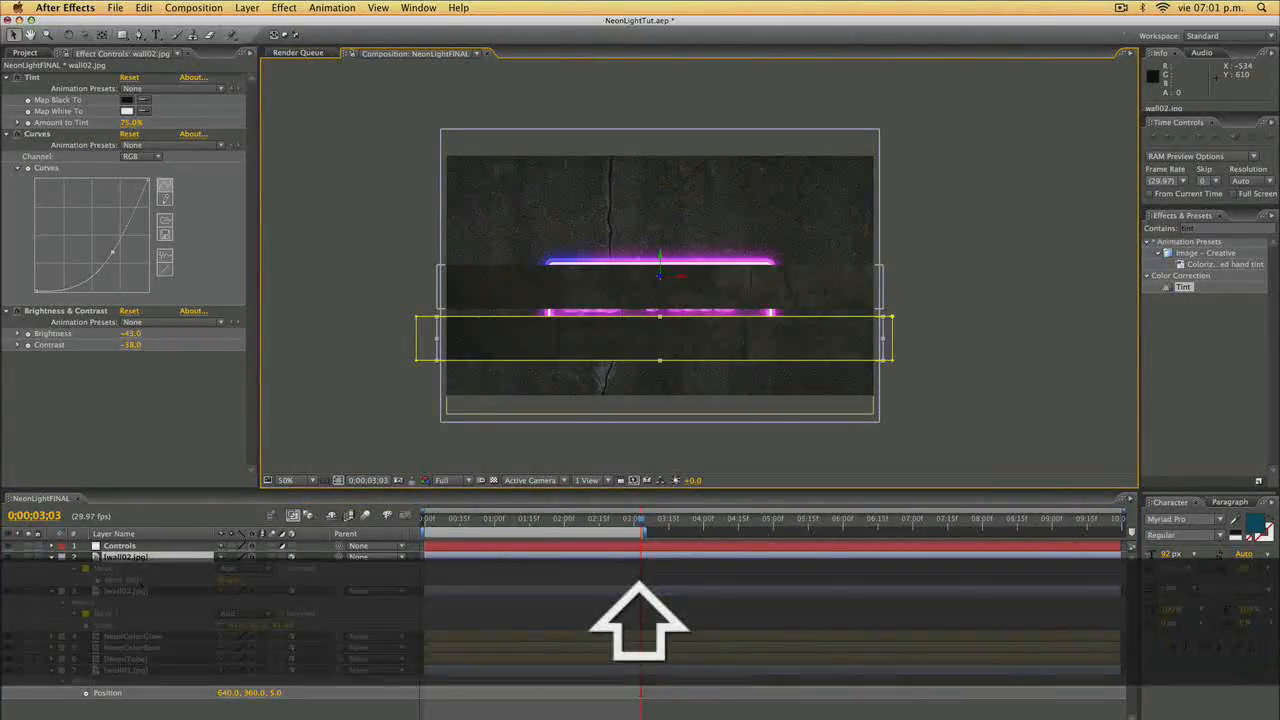
pyautogui.keyDown('shift'); pyautogui.click(133, 598); pyautogui.keyUp('shift')
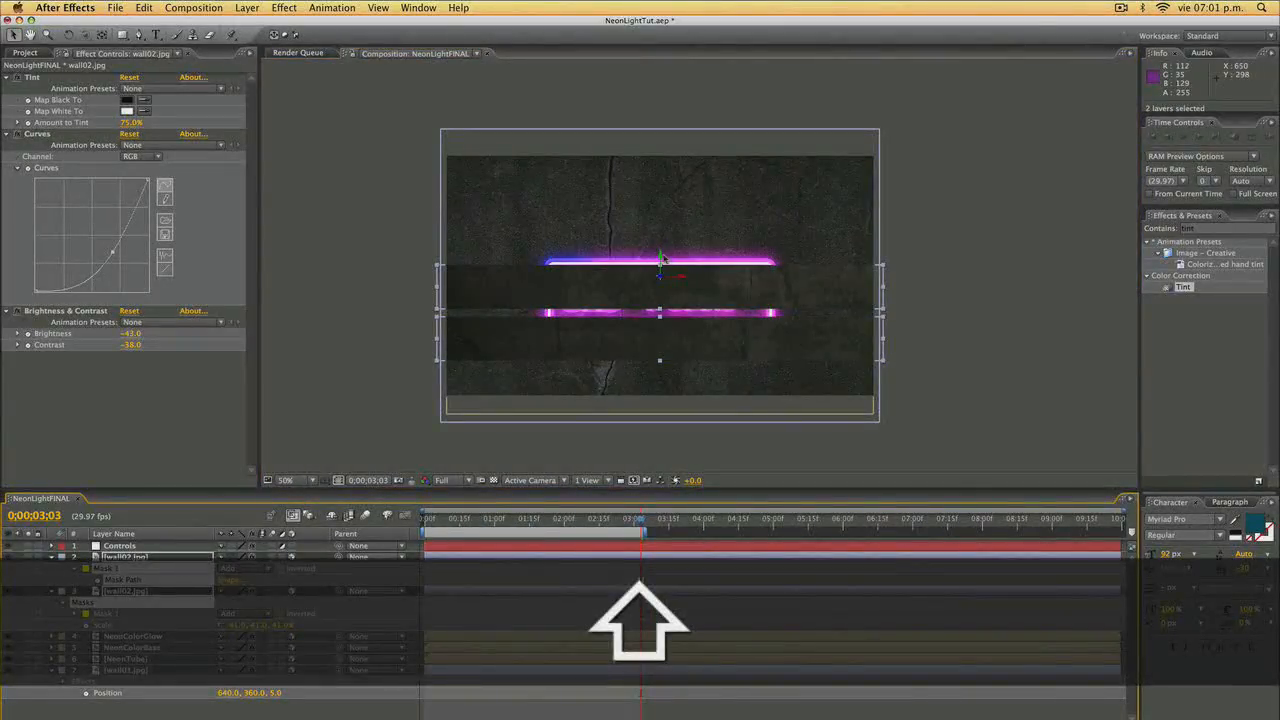
pyautogui.moveTo(660, 260); pyautogui.dragTo(659, 176)
pyautogui.click(983, 251)
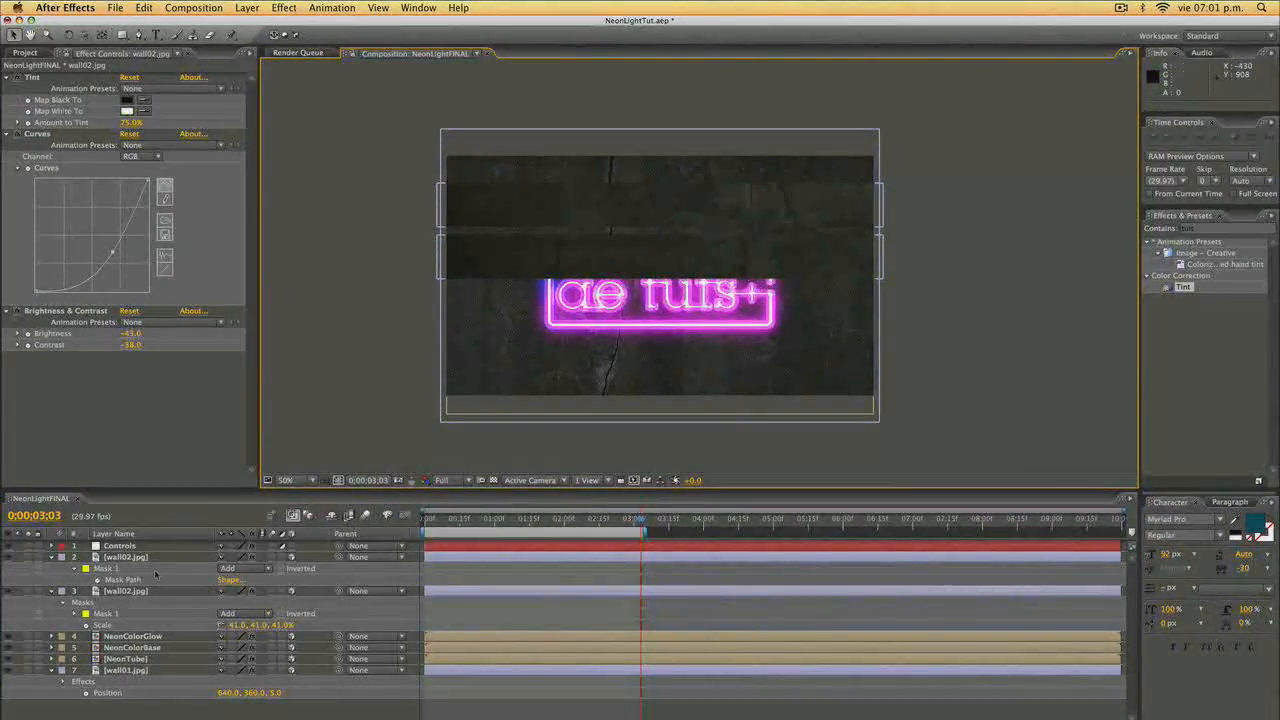
# Set the upper wall02.jpg strip's anchor point Y to 1142 so the anchor lies on the strip's top edge.
pyautogui.click(130, 556)
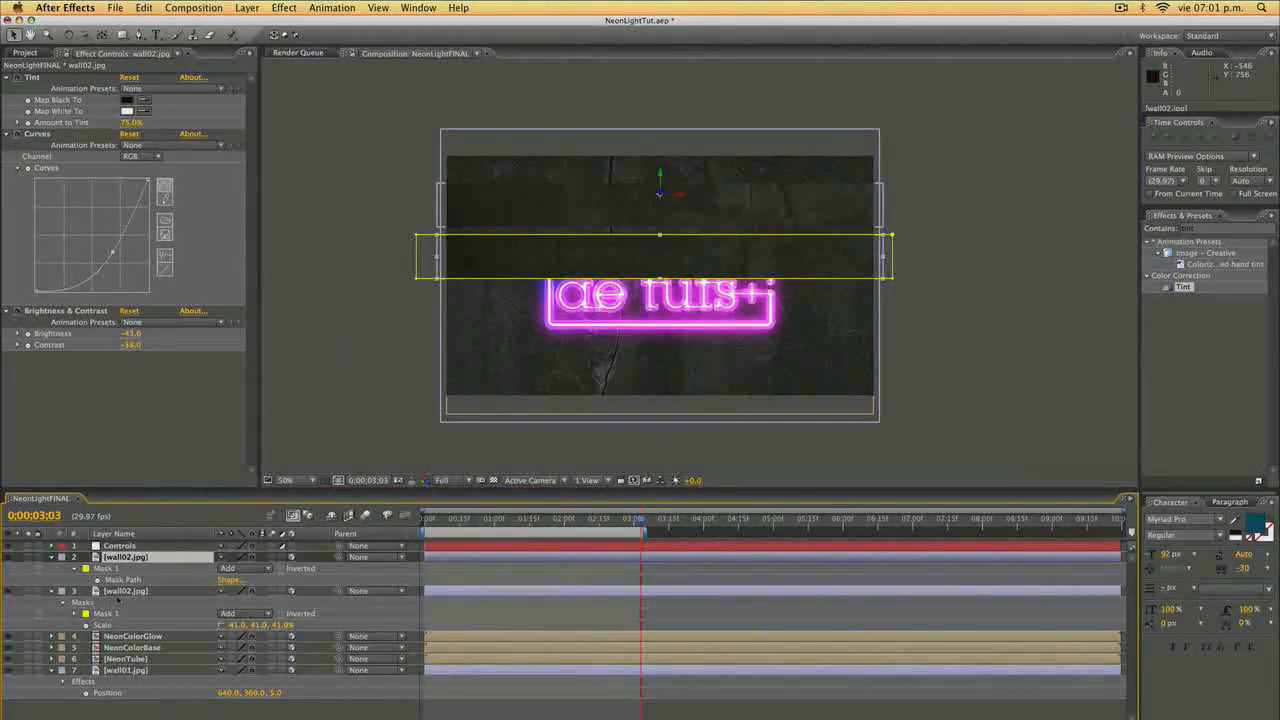
pyautogui.click(120, 591)
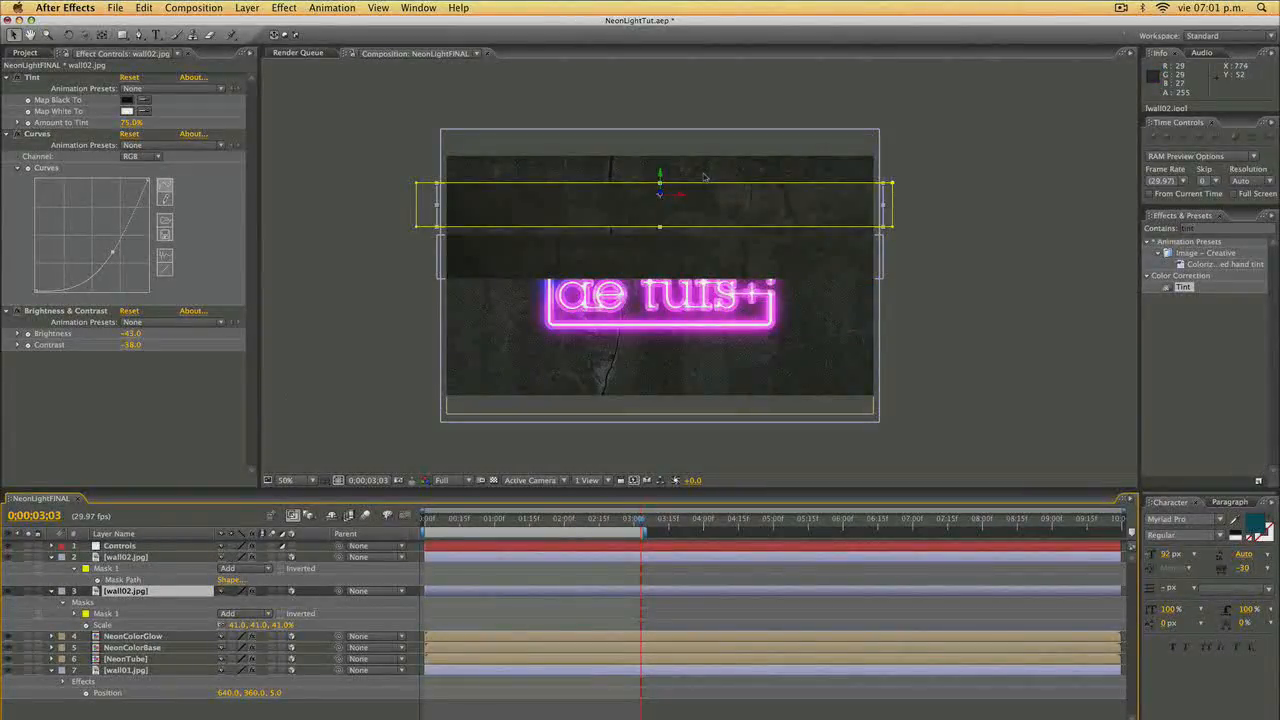
pyautogui.scroll(2, 674, 187)
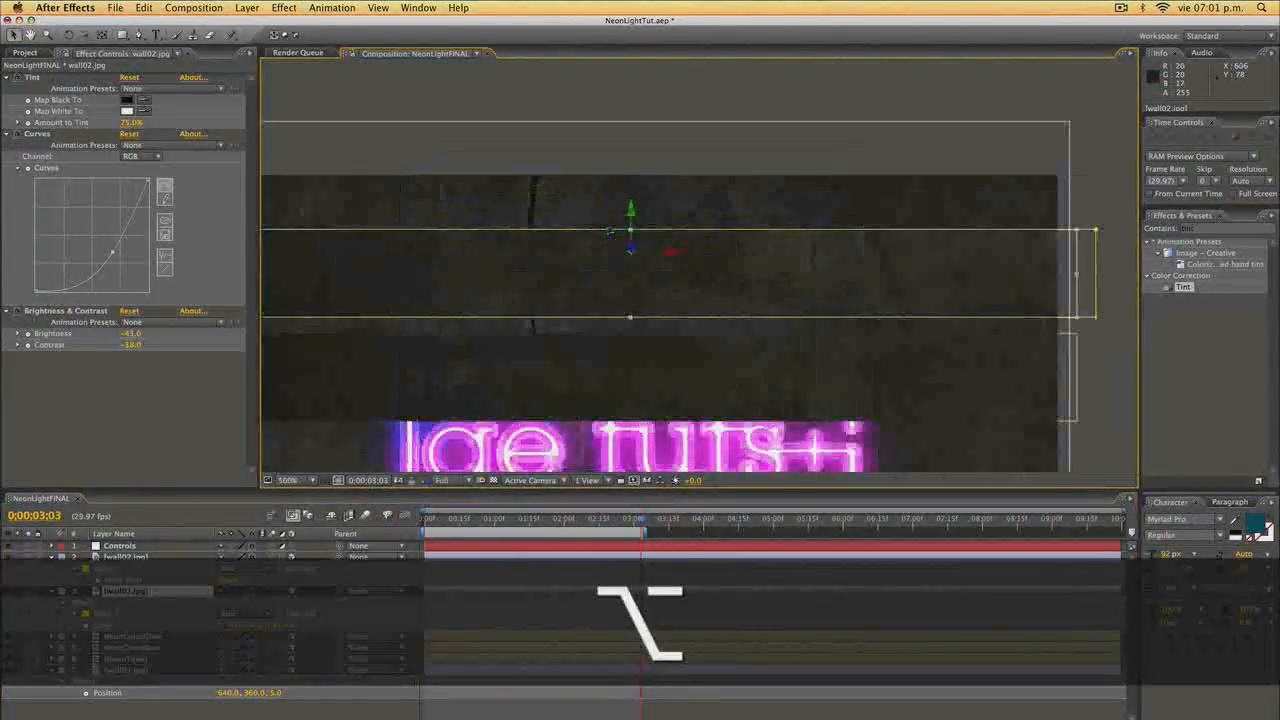
pyautogui.moveTo(630, 228); pyautogui.dragTo(610, 231)
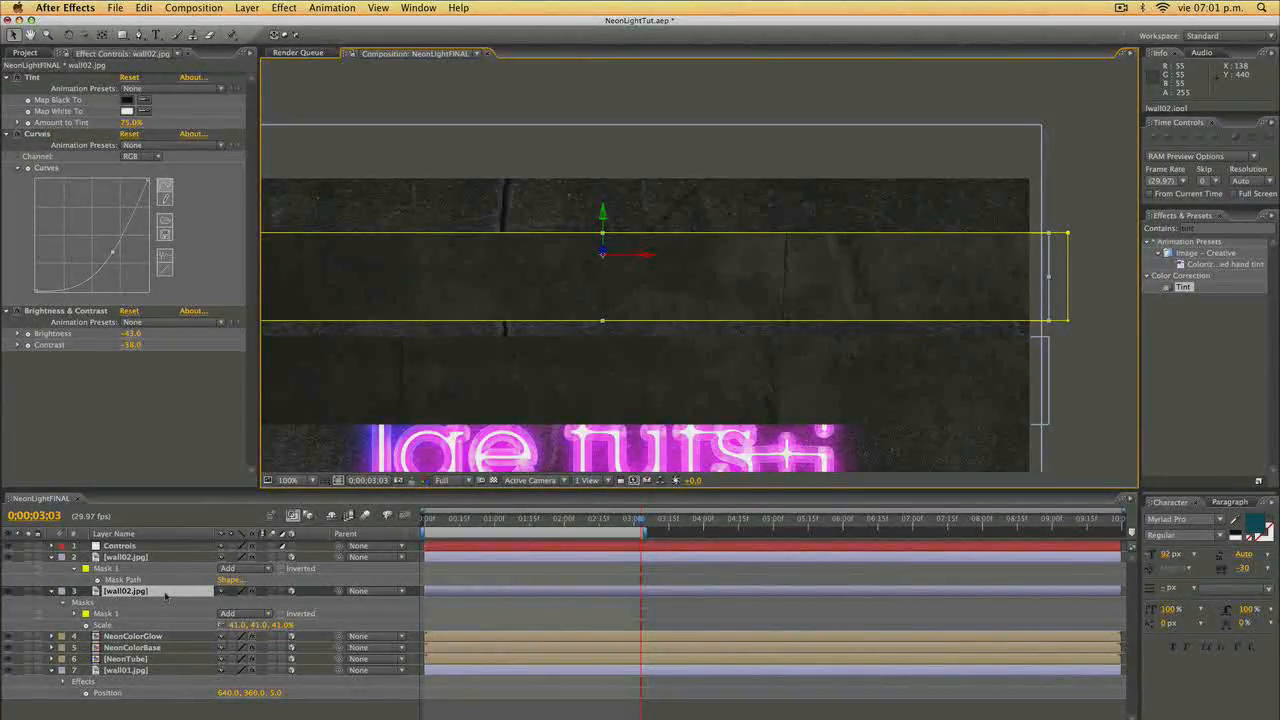
pyautogui.press('a')
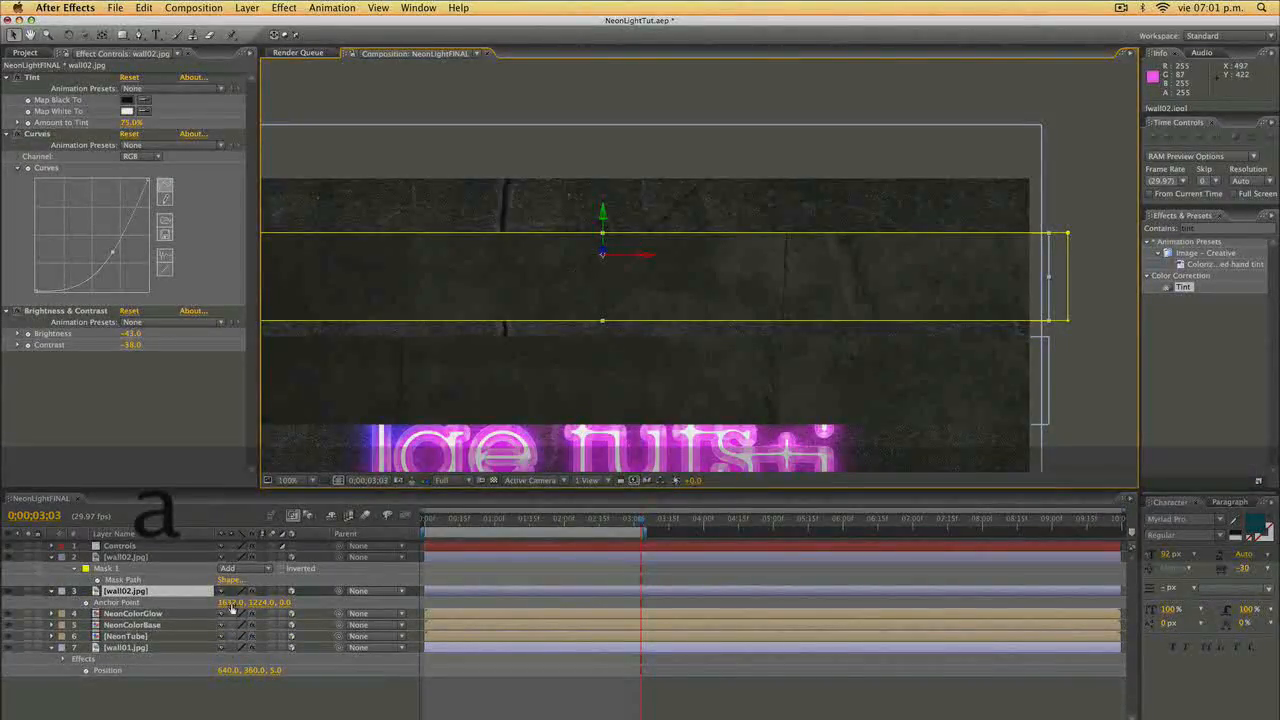
pyautogui.moveTo(258, 604); pyautogui.dragTo(205, 602)
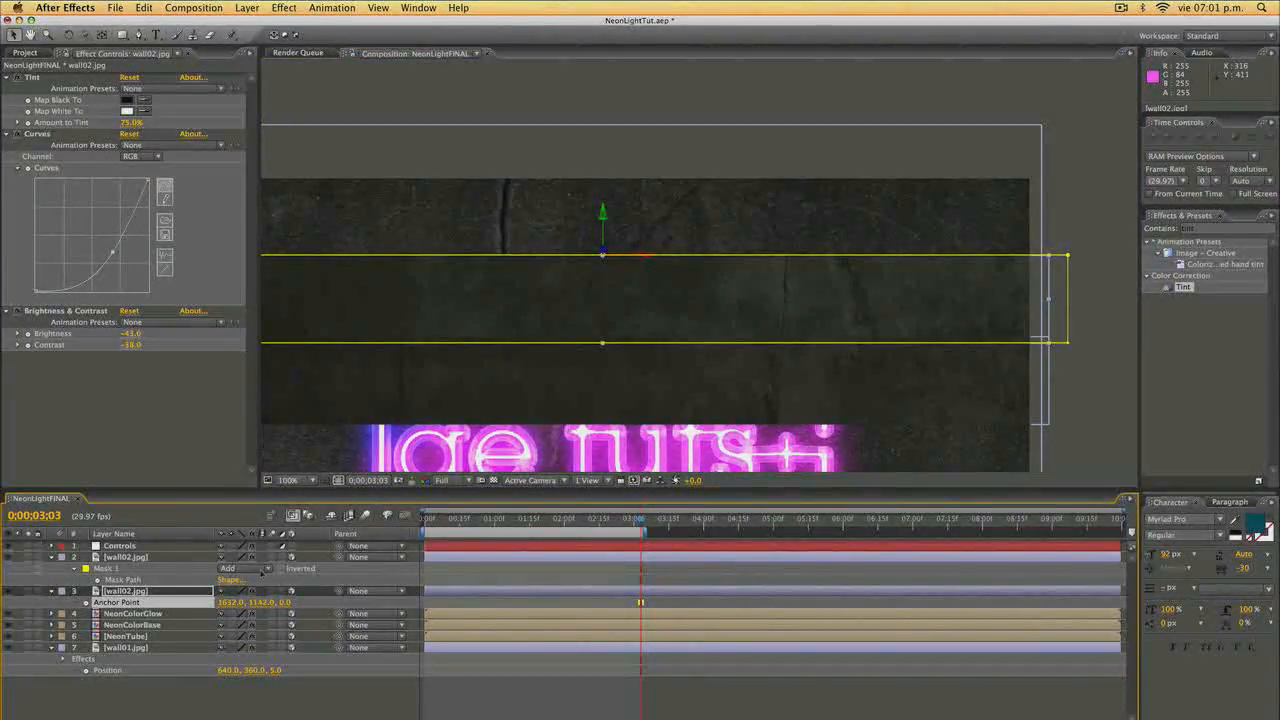
# Set the upper wall02.jpg strip's X orientation to 270° and lower the now horizontal strip towards the strip below it.
pyautogui.press('r')
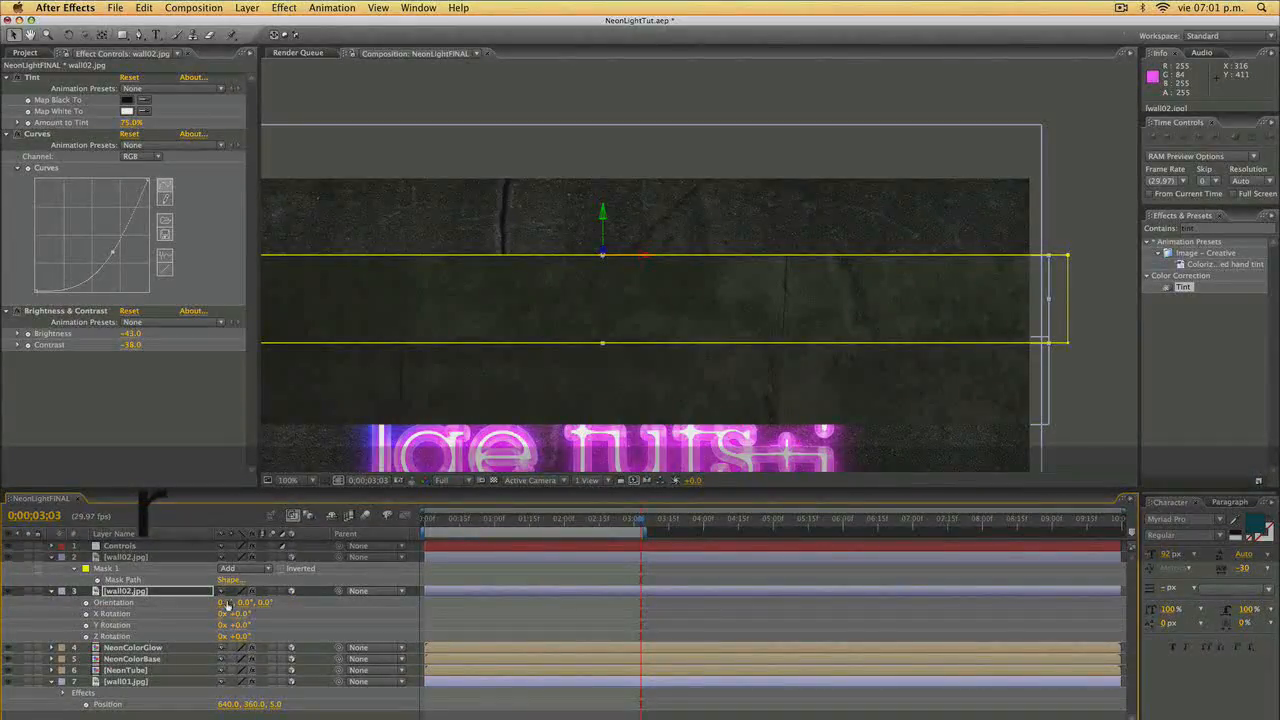
pyautogui.moveTo(228, 604); pyautogui.dragTo(179, 604)
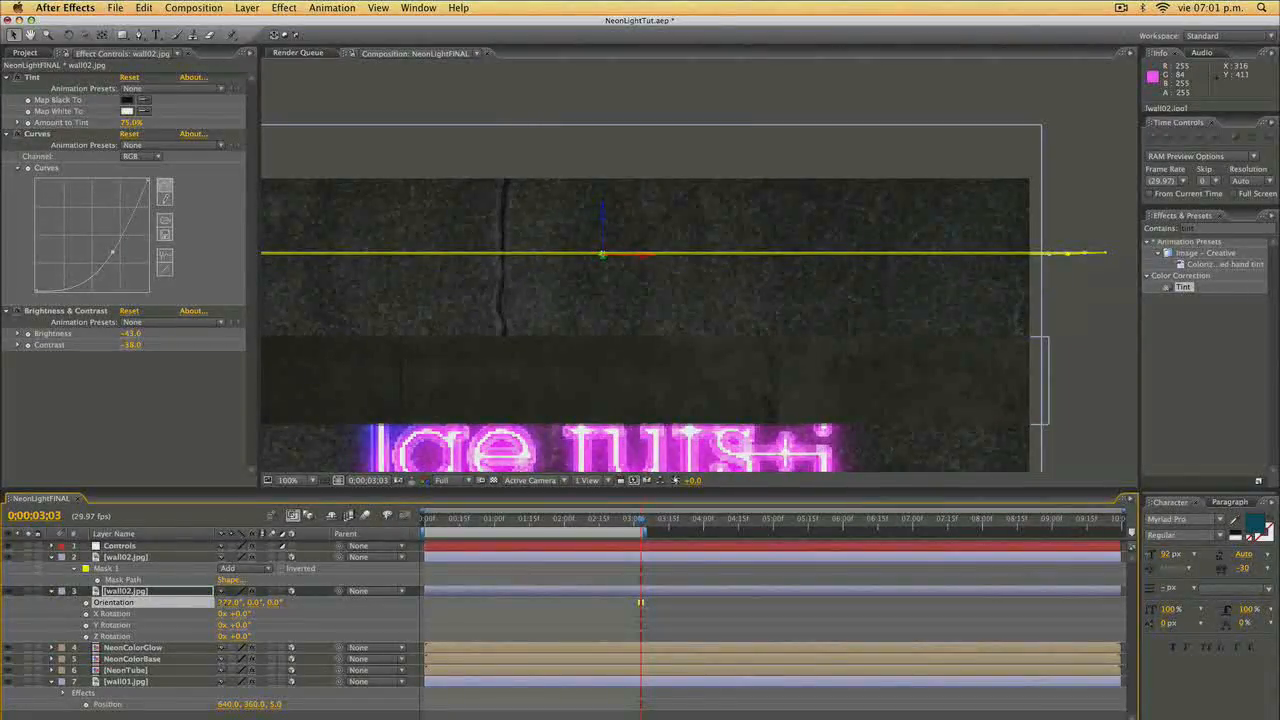
pyautogui.click(226, 603)
pyautogui.write('270')
pyautogui.press('Return')
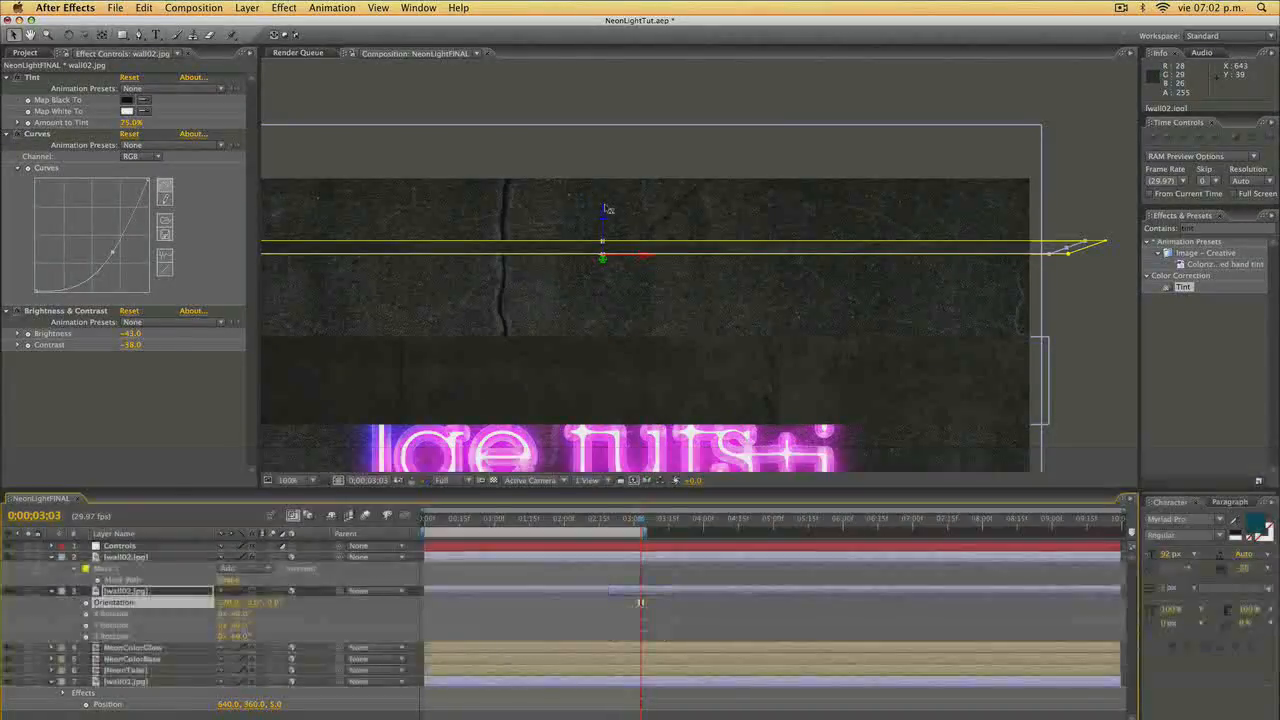
pyautogui.click(608, 221)
pyautogui.moveTo(608, 221); pyautogui.dragTo(608, 260)
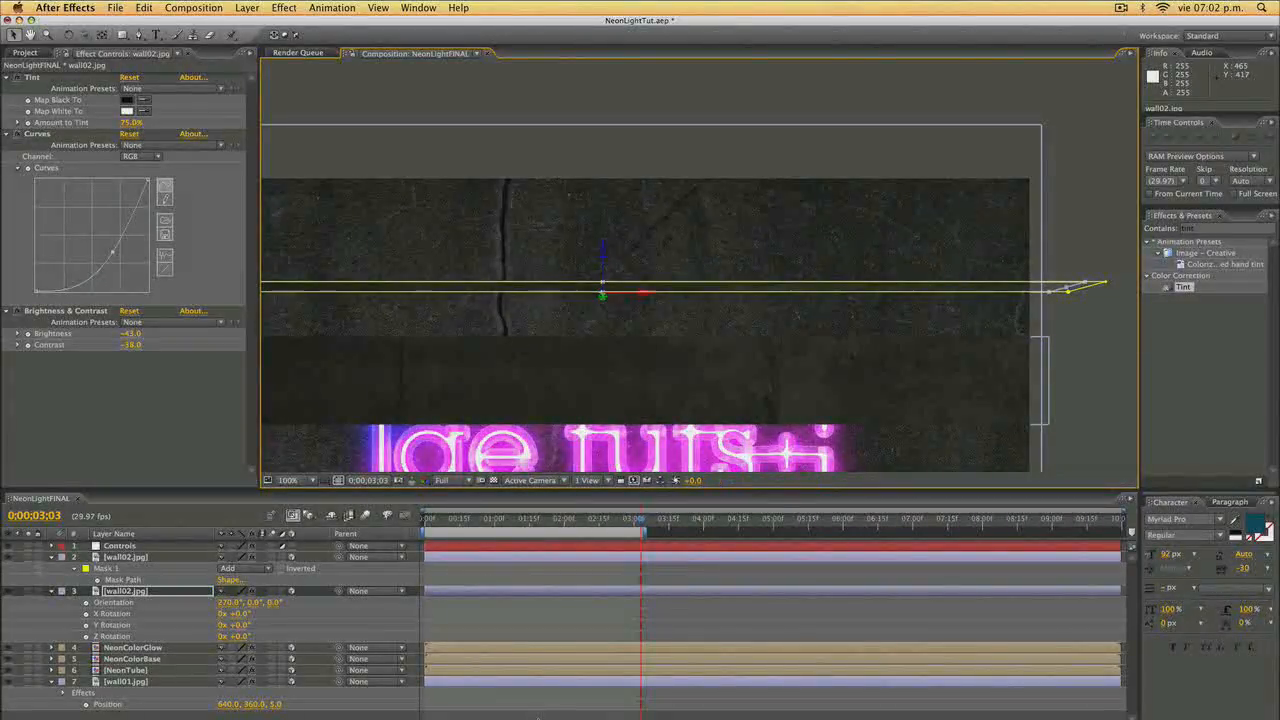
# Add a new camera to the composition with the 28mm preset.
pyautogui.rightClick(538, 716)
pyautogui.moveTo(600, 673)
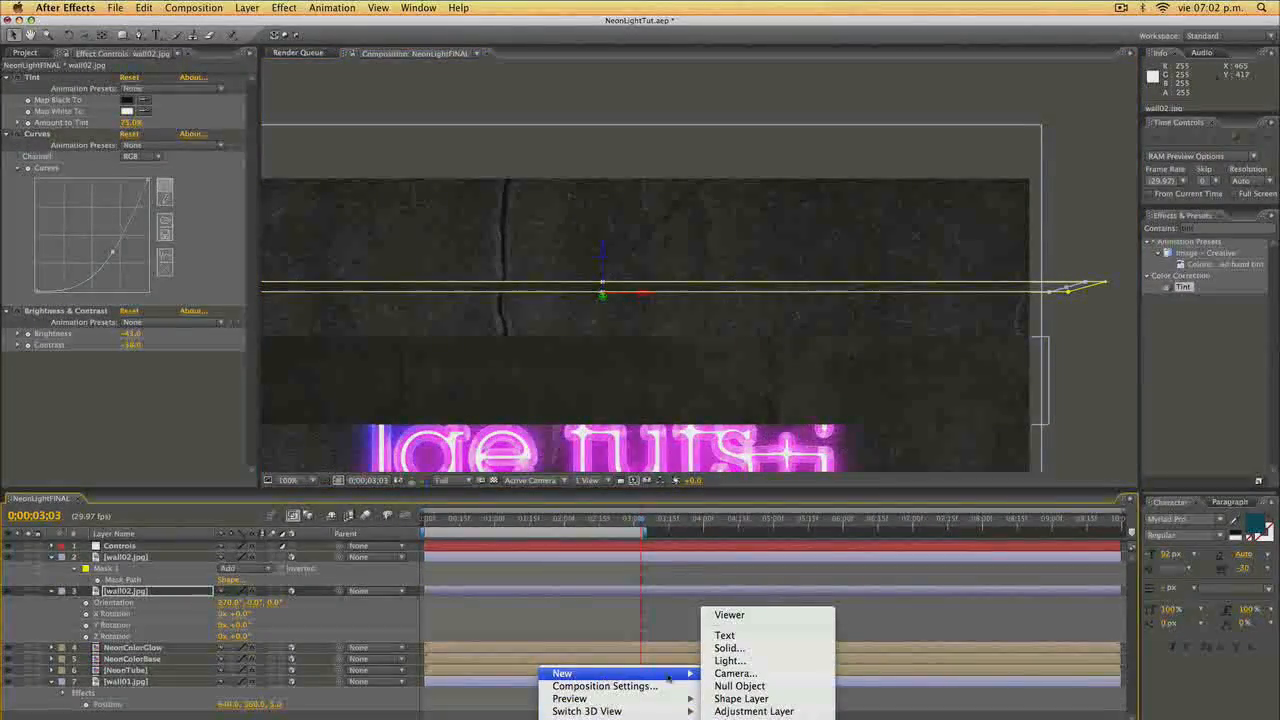
pyautogui.click(777, 674)
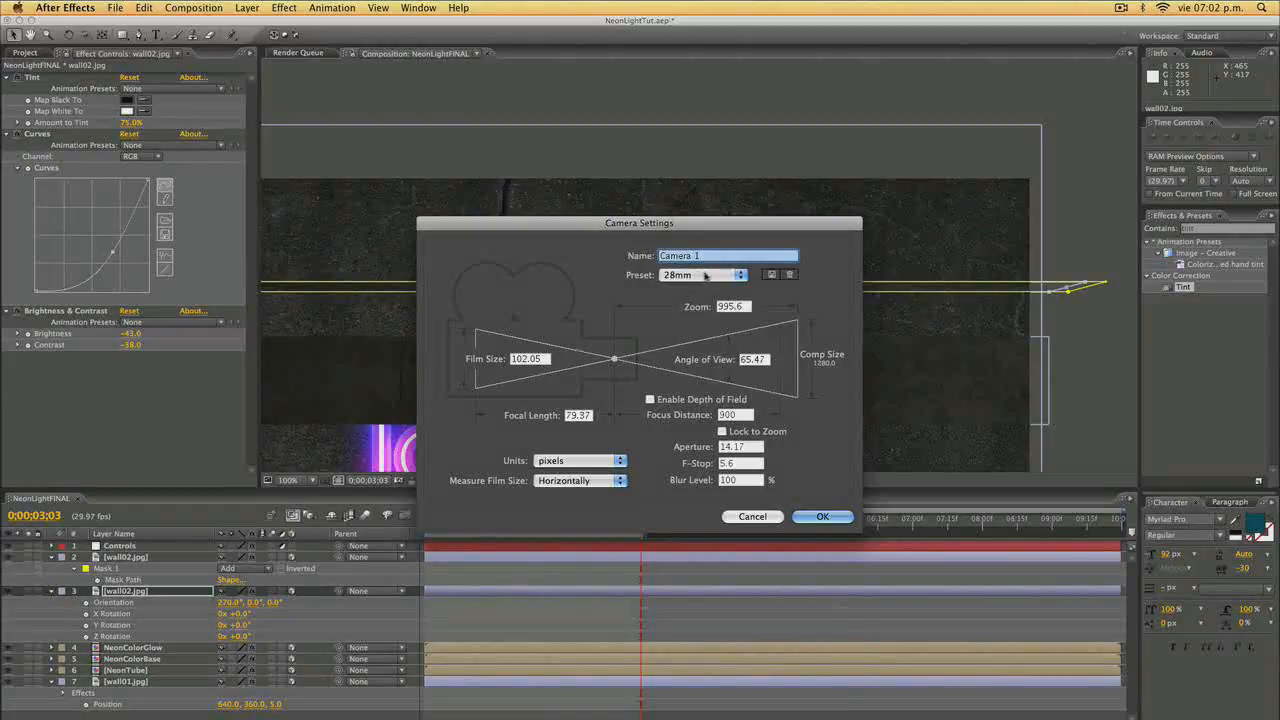
pyautogui.click(803, 520)
# Orbit the camera to an oblique view and raise the vertical wall02.jpg strip along Y to the level of the horizontal strip.
pyautogui.press('alt')
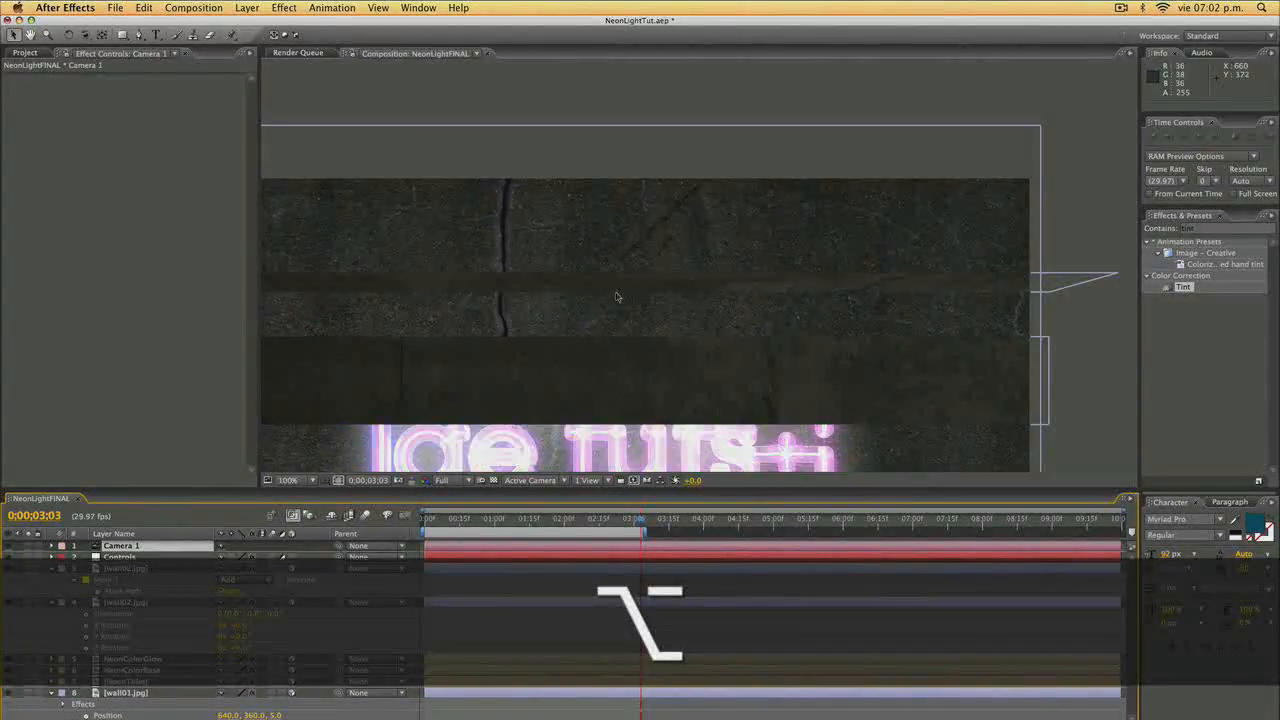
pyautogui.moveTo(513, 359); pyautogui.dragTo(623, 250)
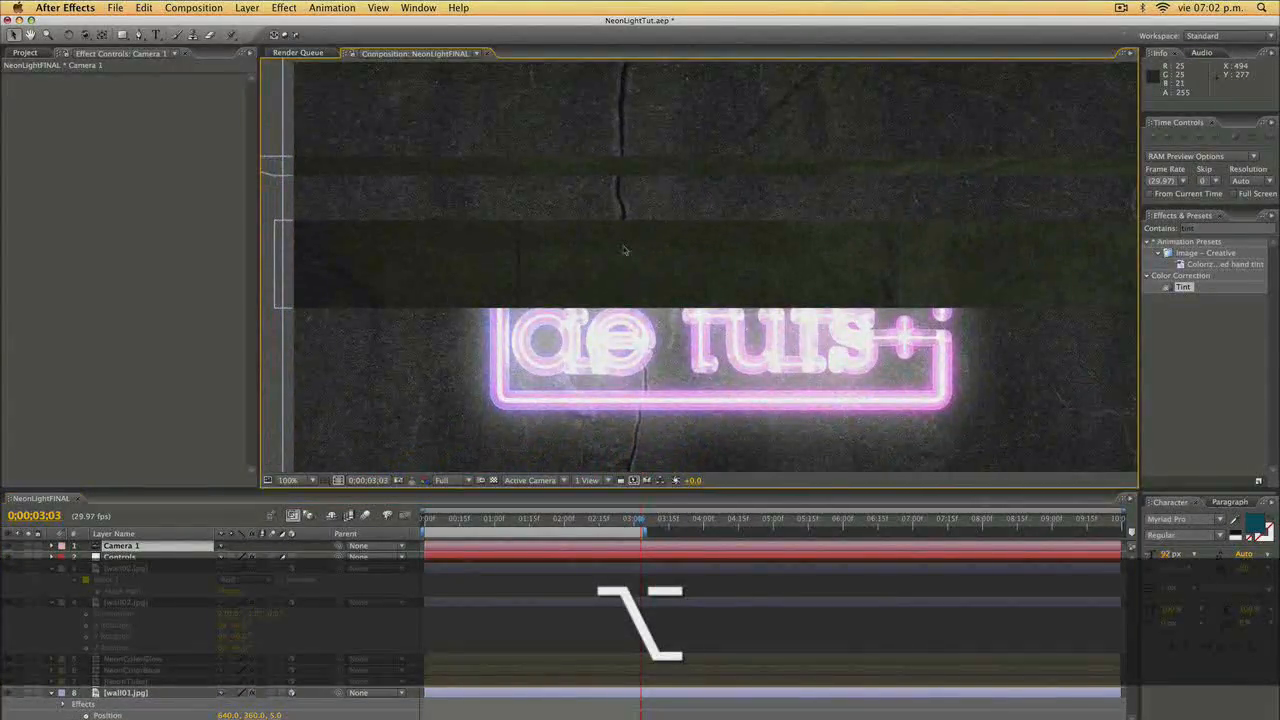
pyautogui.moveTo(760, 217); pyautogui.dragTo(629, 257)
pyautogui.press('c')
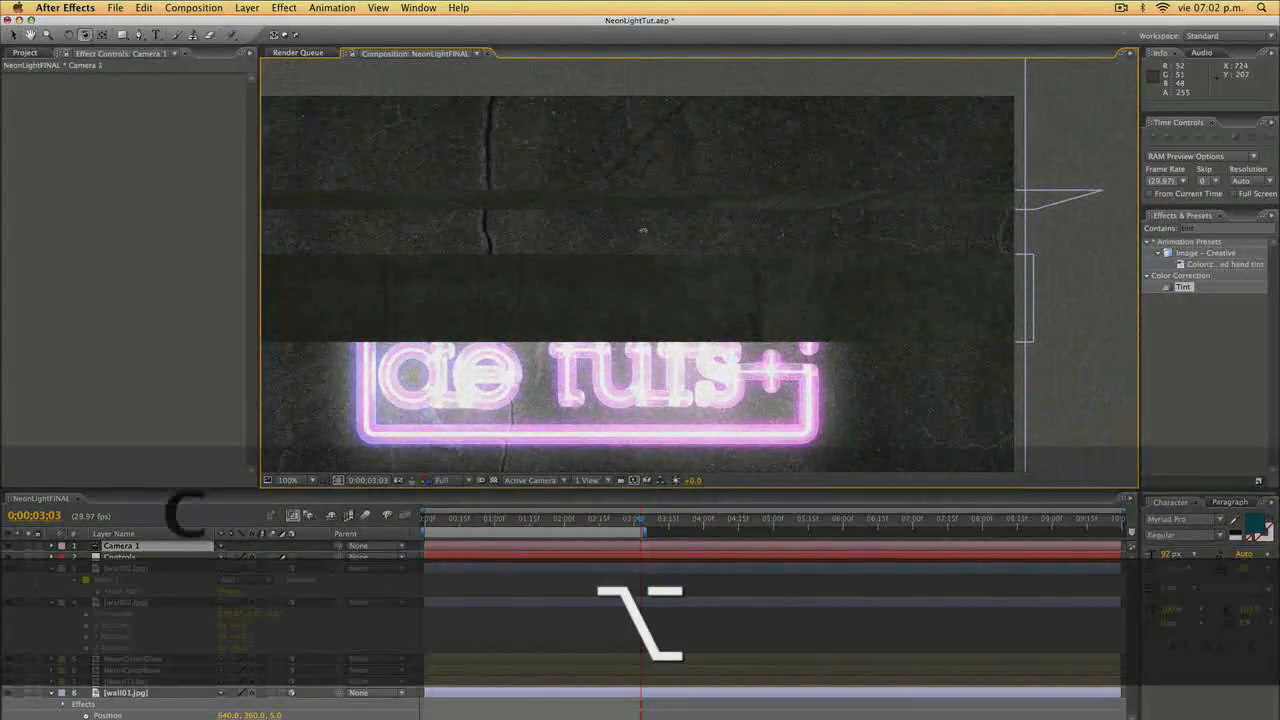
pyautogui.moveTo(645, 224); pyautogui.dragTo(512, 252)
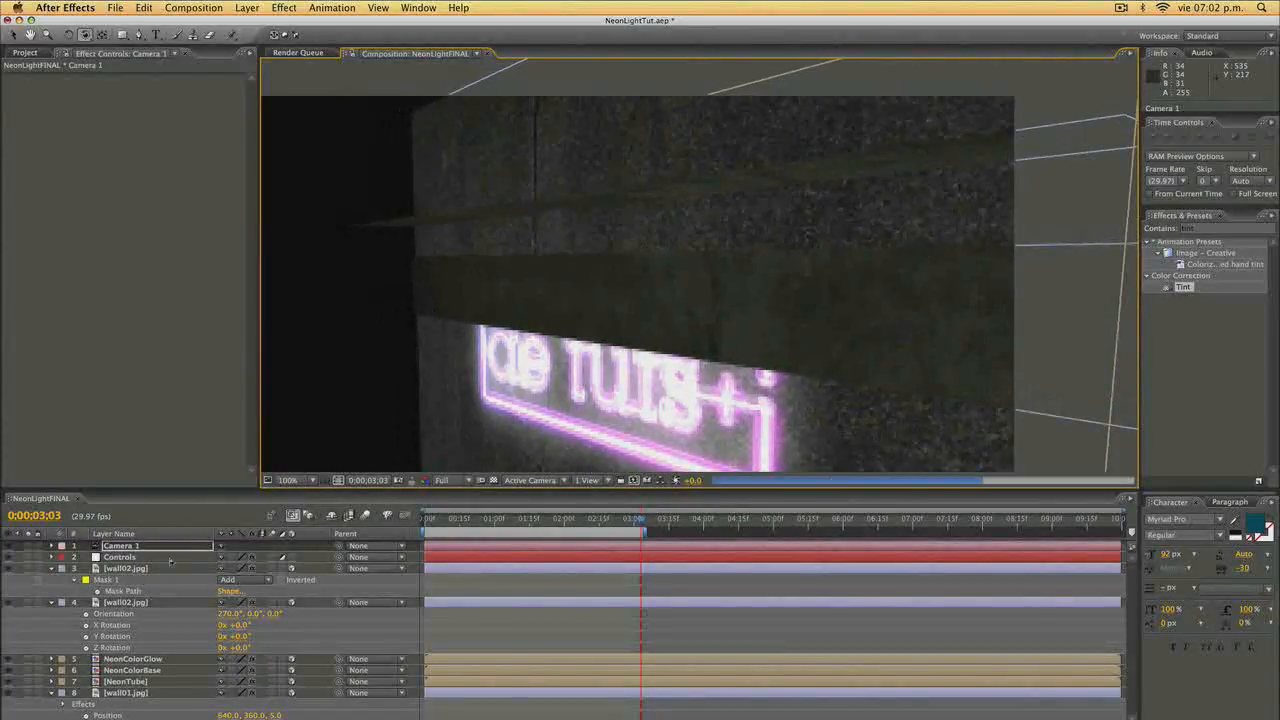
pyautogui.click(130, 568)
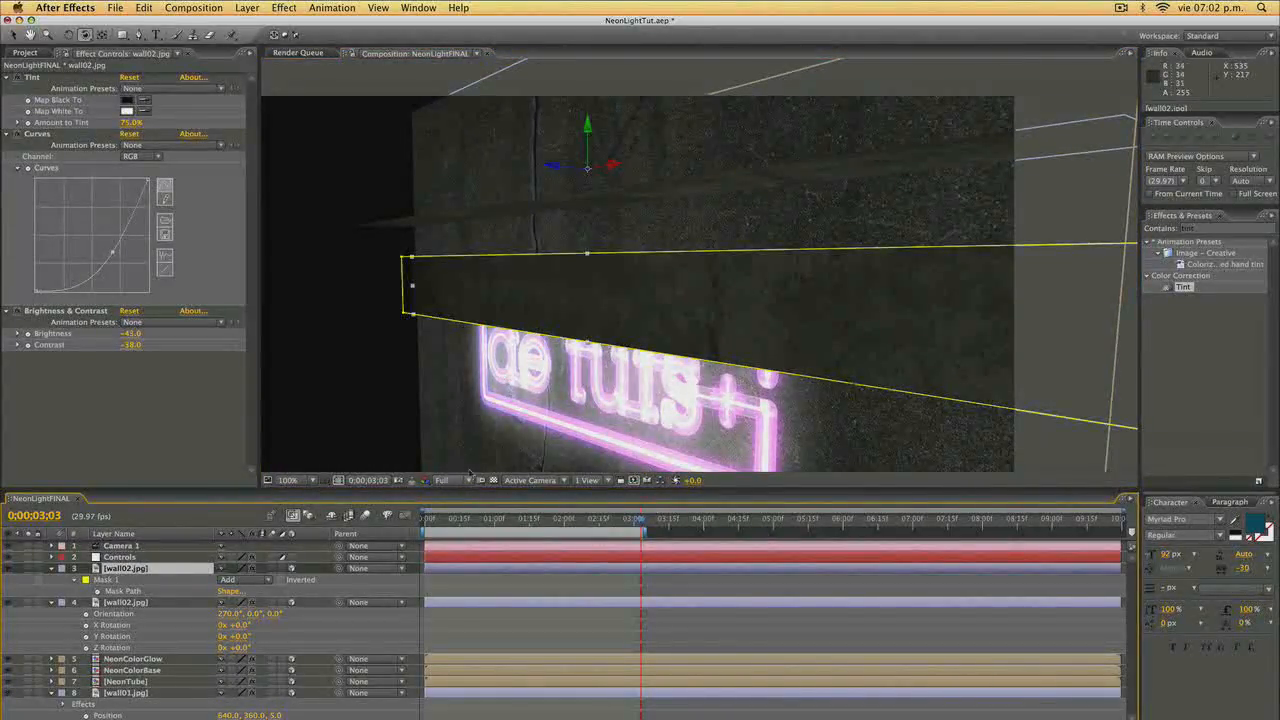
pyautogui.press('v')
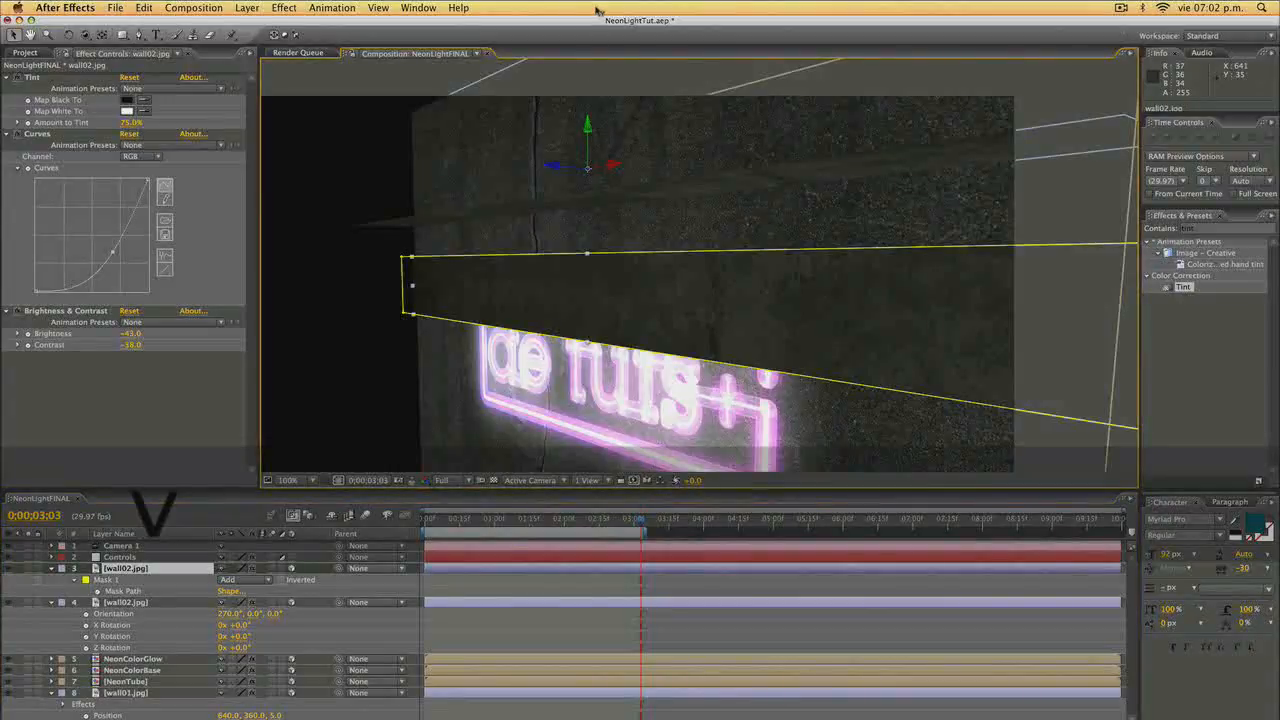
pyautogui.moveTo(587, 125); pyautogui.dragTo(600, 6)
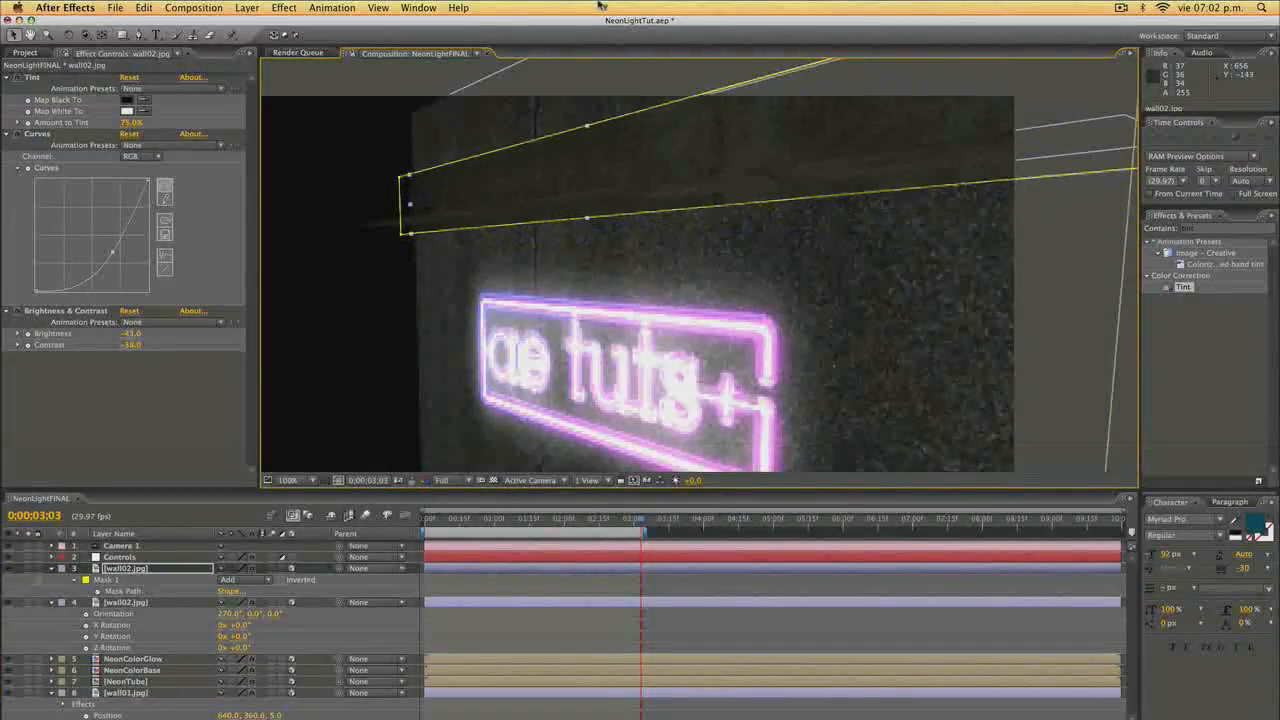
# Nudge the vertical wall02.jpg strip up and pull it forward along Z to meet the horizontal strip's front edge.
pyautogui.press('space')
pyautogui.moveTo(557, 214); pyautogui.dragTo(470, 336)
pyautogui.moveTo(501, 114); pyautogui.dragTo(502, 108)
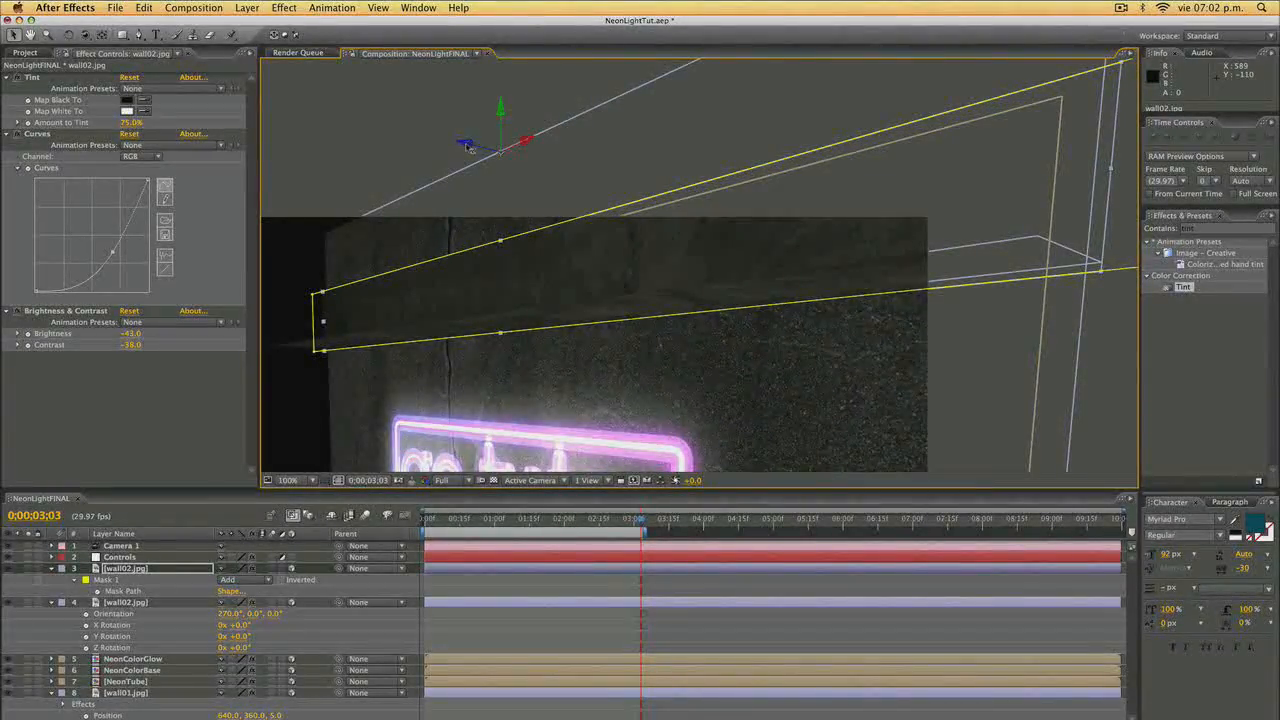
pyautogui.moveTo(460, 148); pyautogui.dragTo(390, 158)
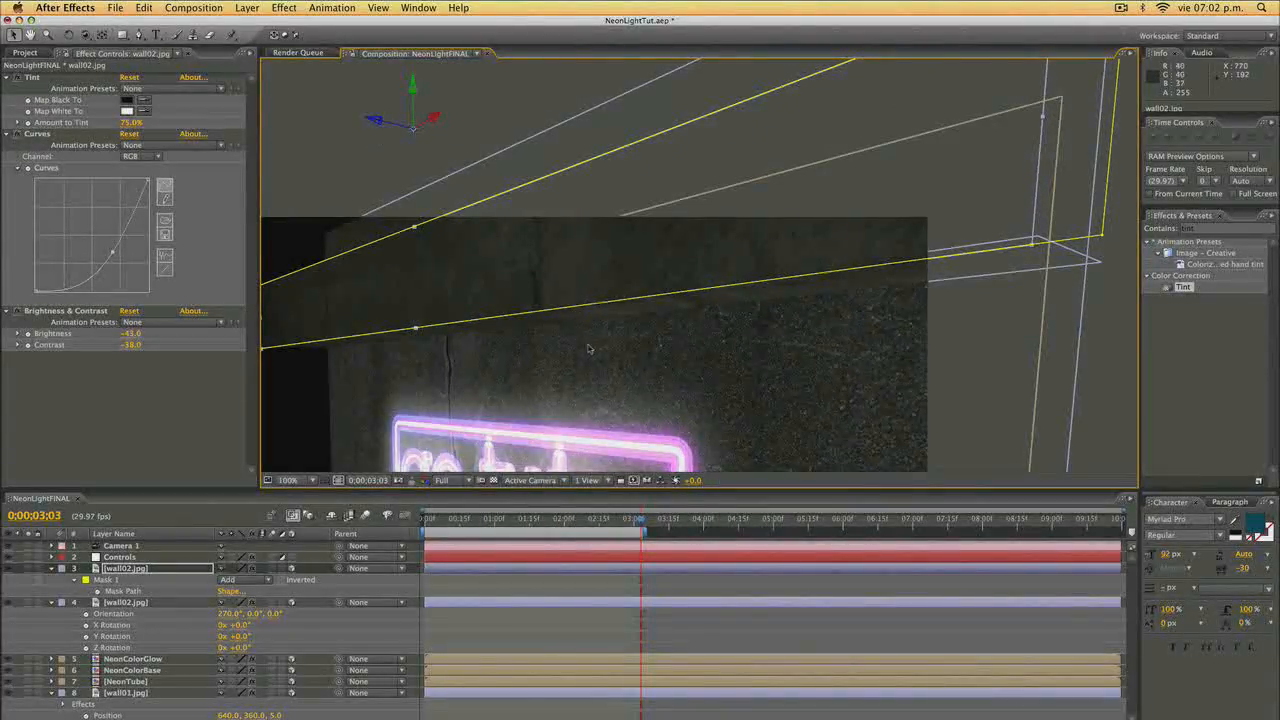
pyautogui.press('c')
pyautogui.moveTo(549, 335); pyautogui.dragTo(458, 305)
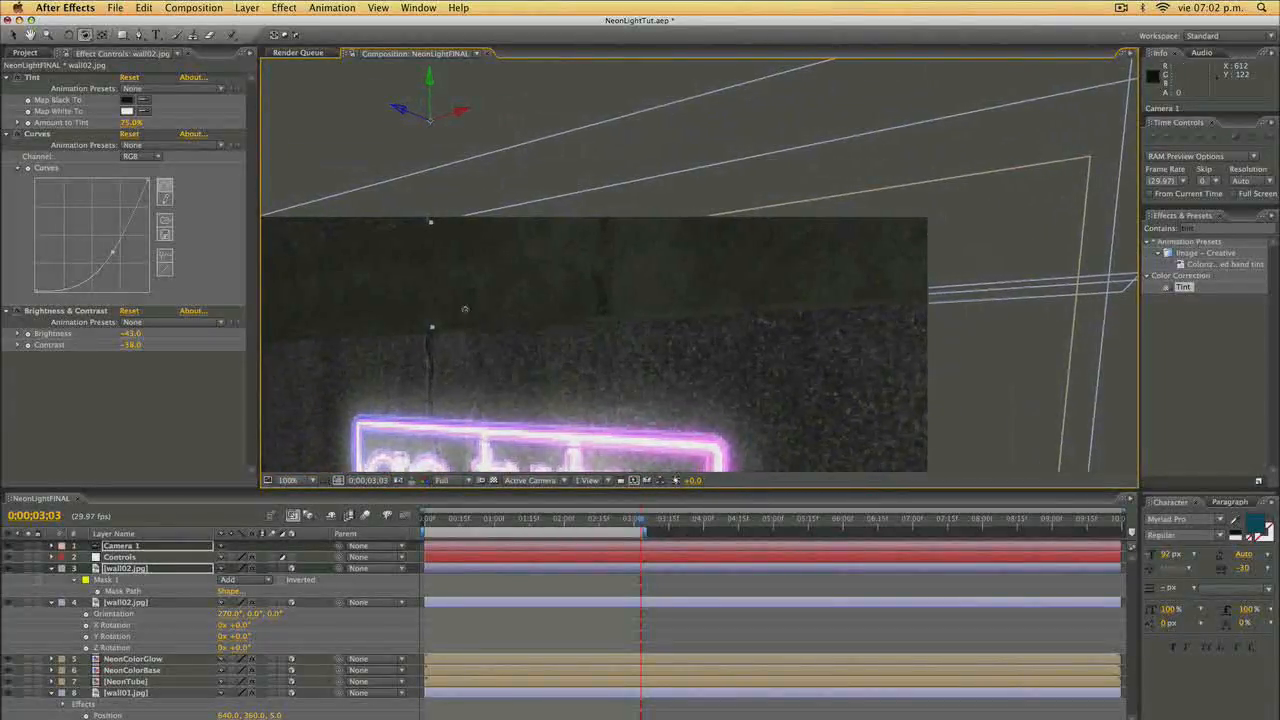
# Reset the camera's Position to its default and view the whole composition from the front.
pyautogui.click(122, 545)
pyautogui.press('p')
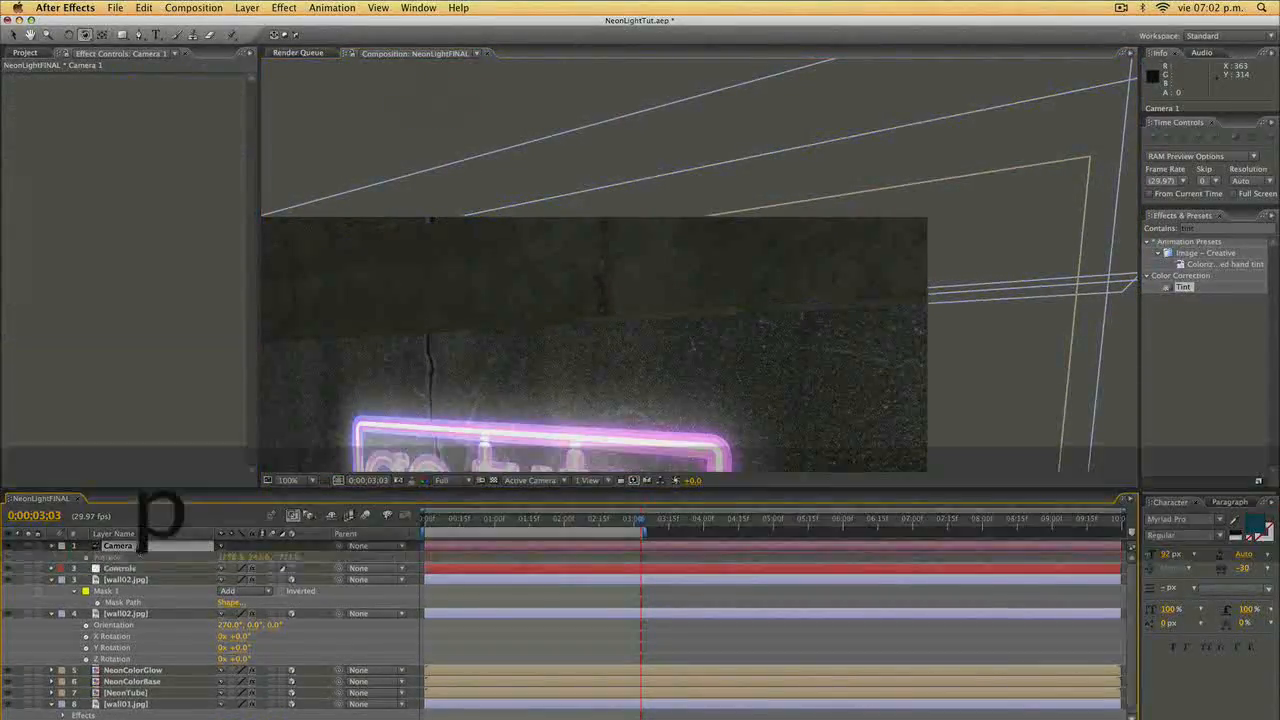
pyautogui.rightClick(115, 557)
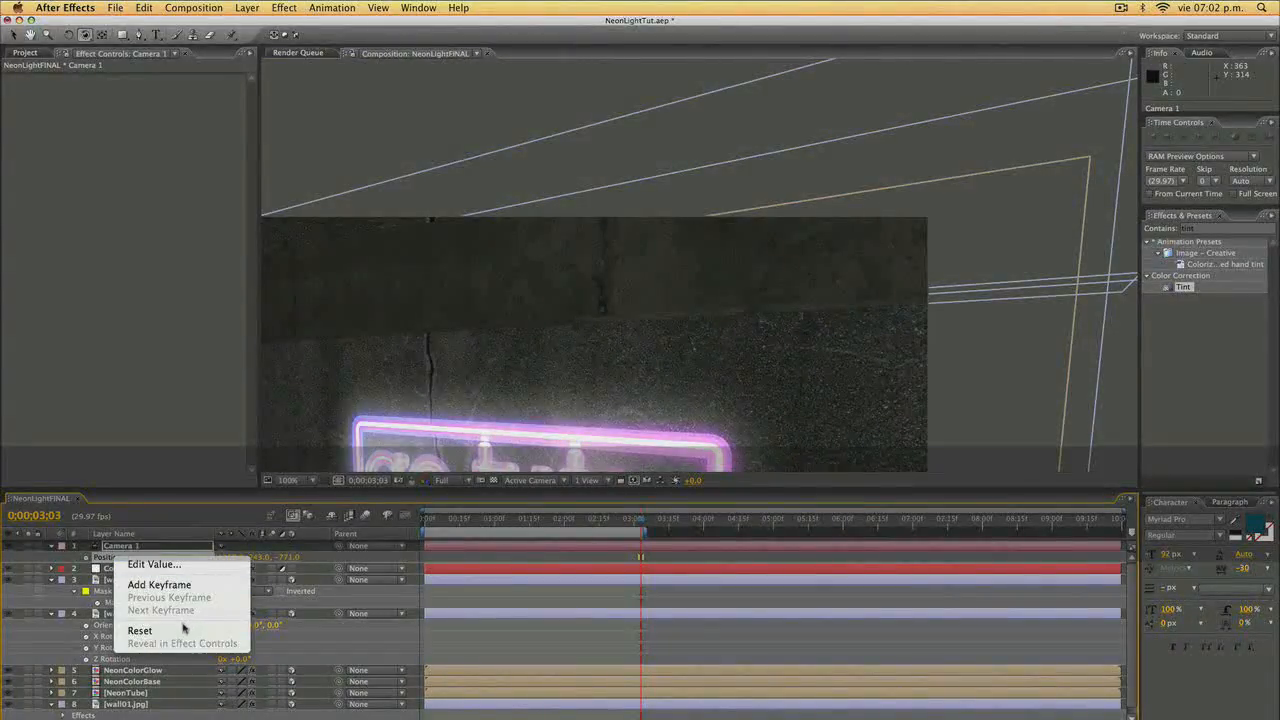
pyautogui.click(183, 628)
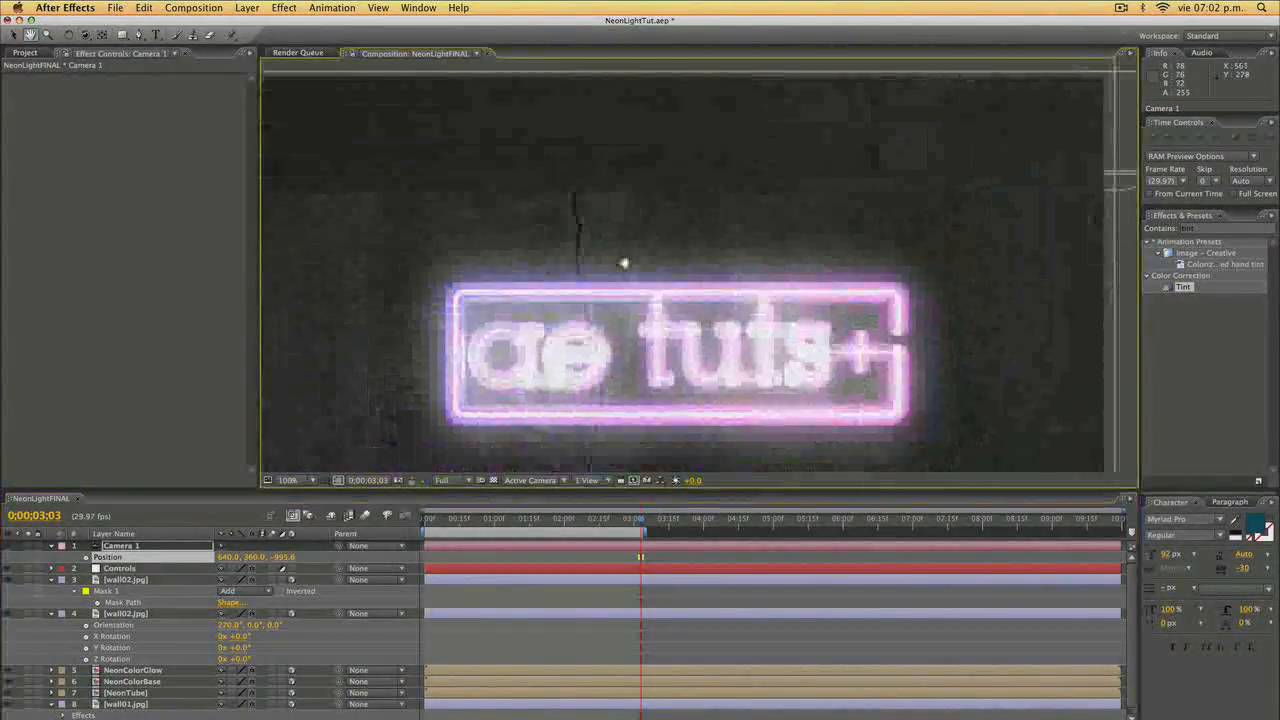
pyautogui.press('alt')
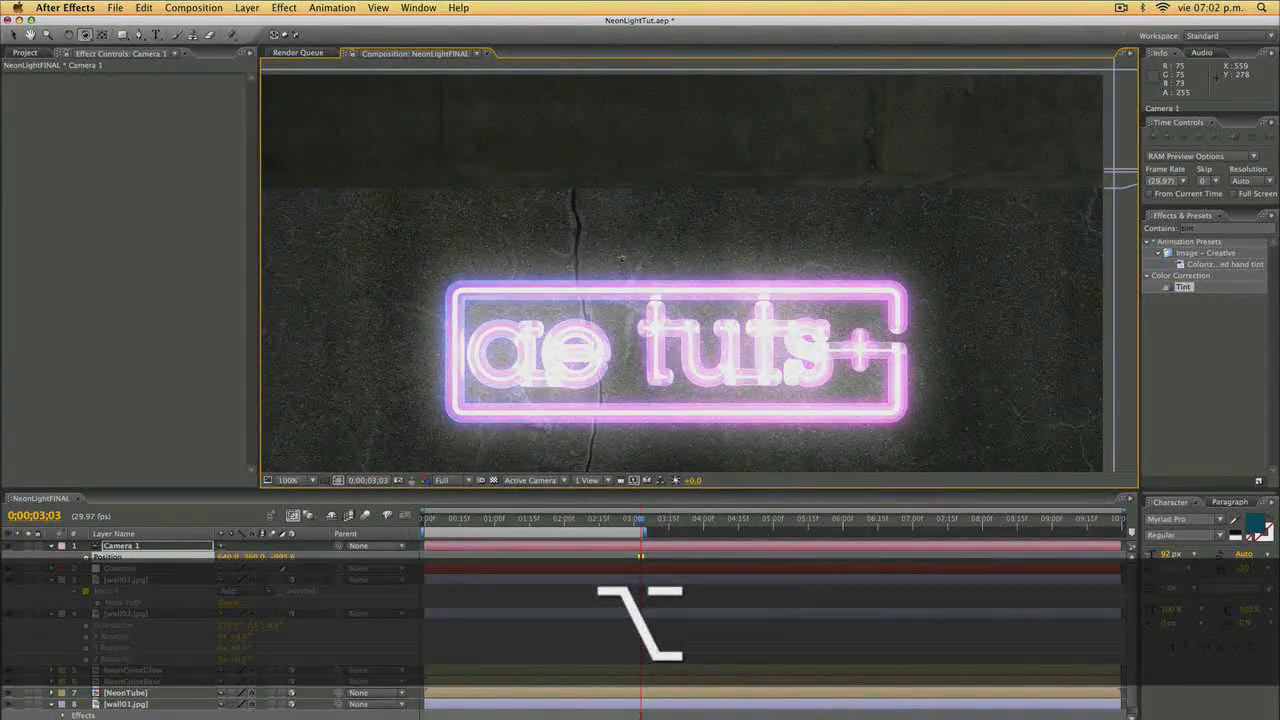
pyautogui.scroll(-1, 621, 259)
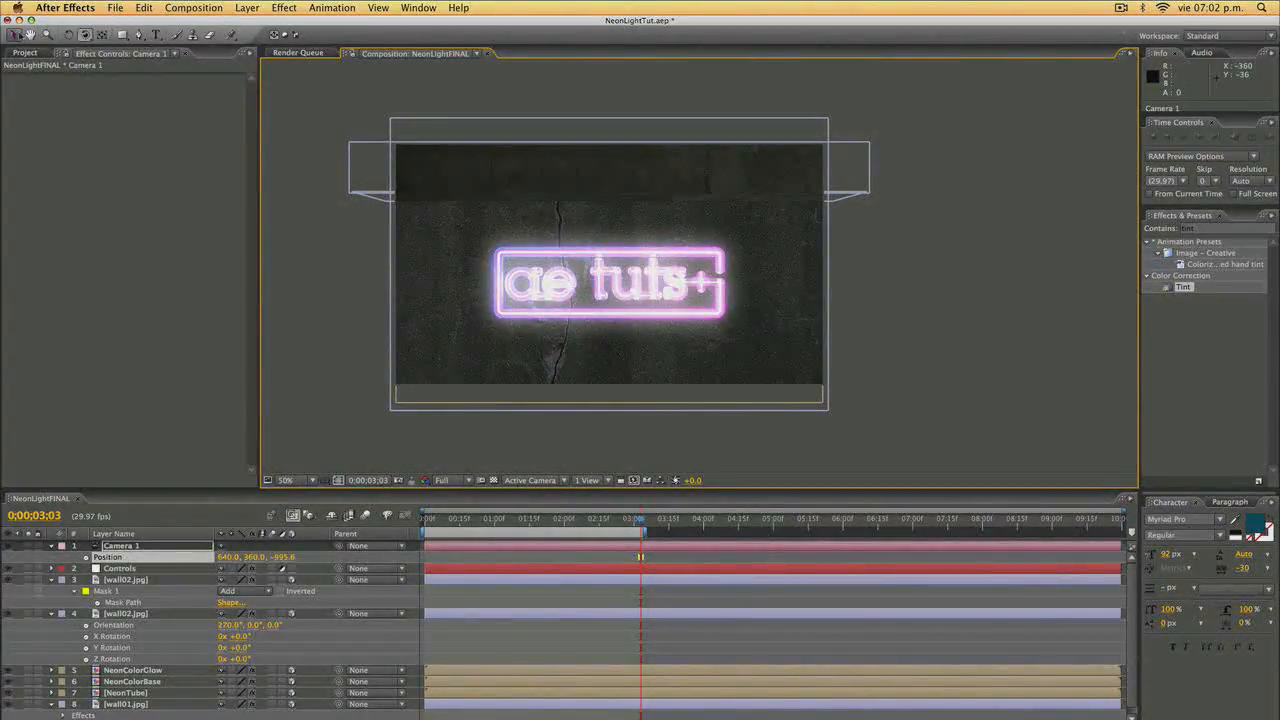
# Duplicate the NeonColorBase layer as NeonShadowStill and place the copy directly below the NeonTube layer.
pyautogui.click(344, 278)
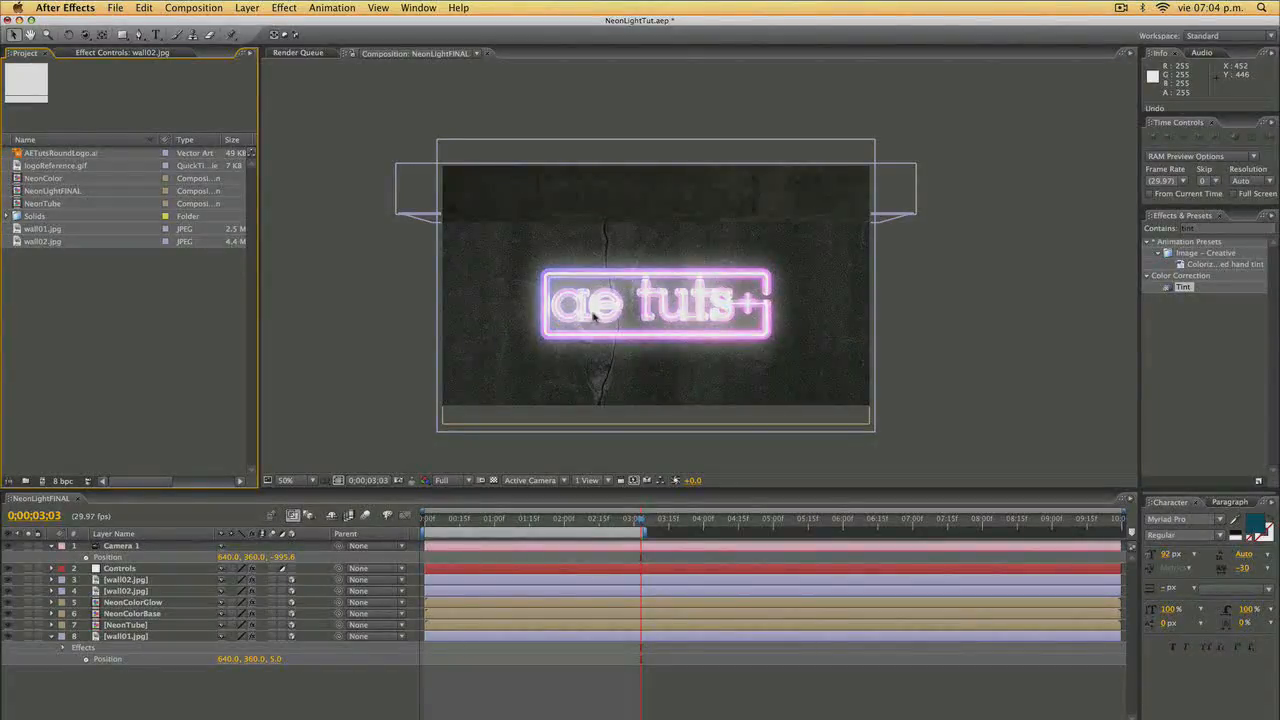
pyautogui.click(138, 614)
pyautogui.press('super+d')
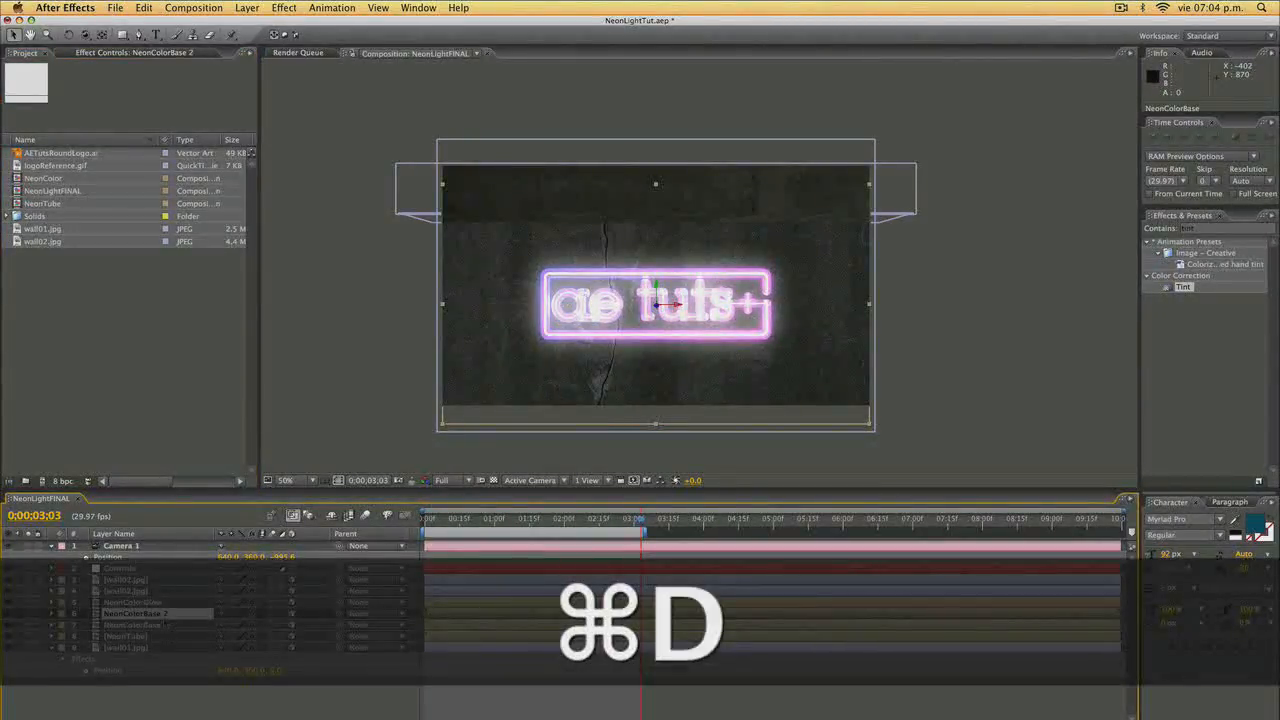
pyautogui.press('Right')
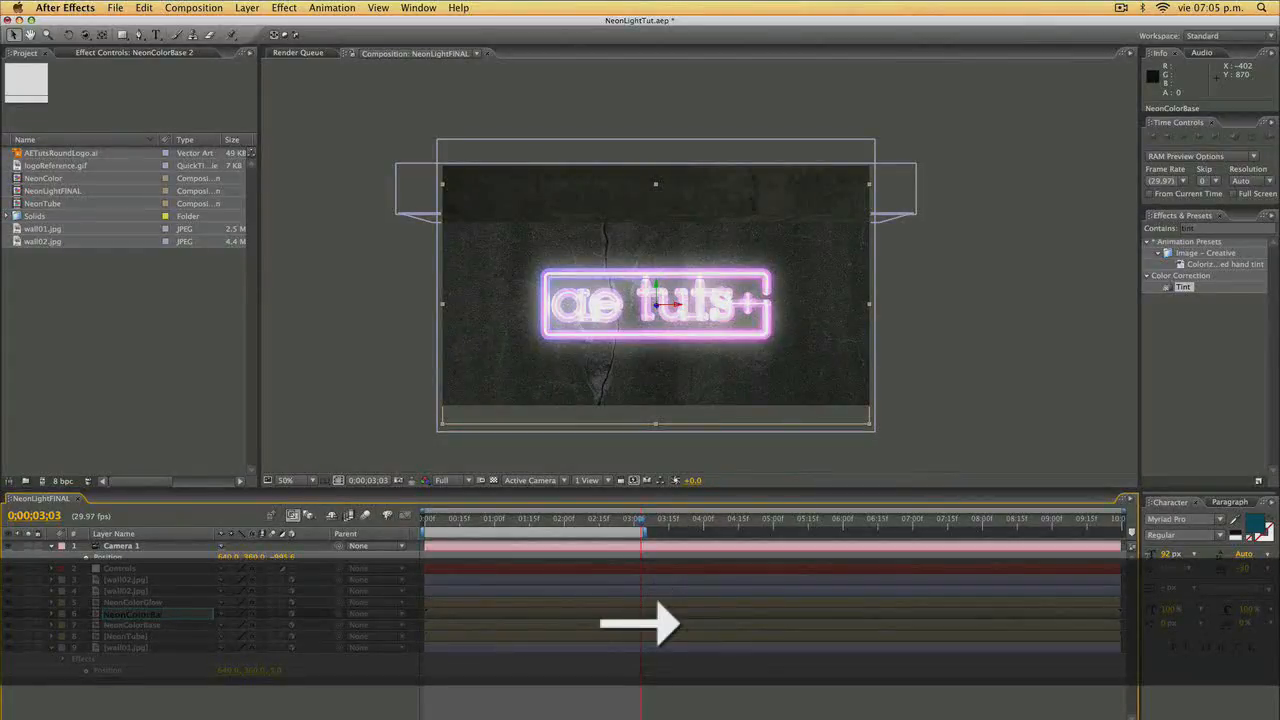
pyautogui.press('BackSpace')
pyautogui.press('BackSpace')
pyautogui.press('BackSpace')
pyautogui.press('BackSpace')
pyautogui.press('BackSpace')
pyautogui.write('Sha')
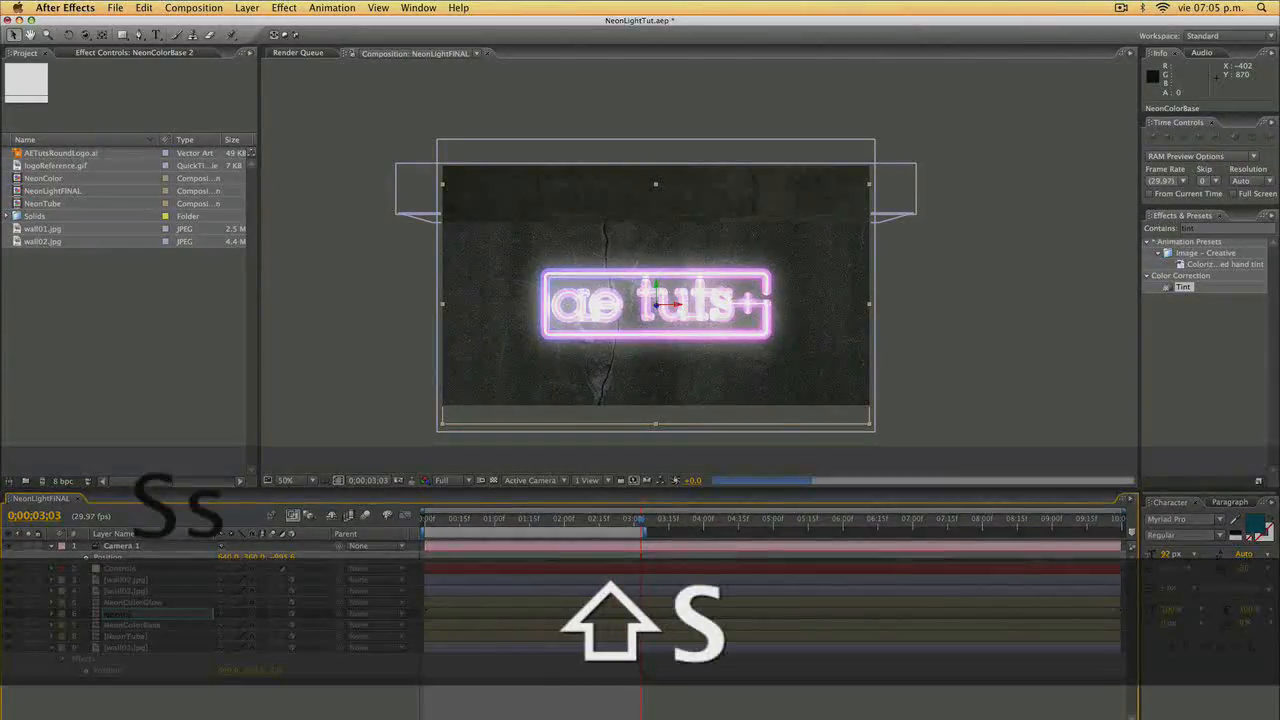
pyautogui.write('dowStill')
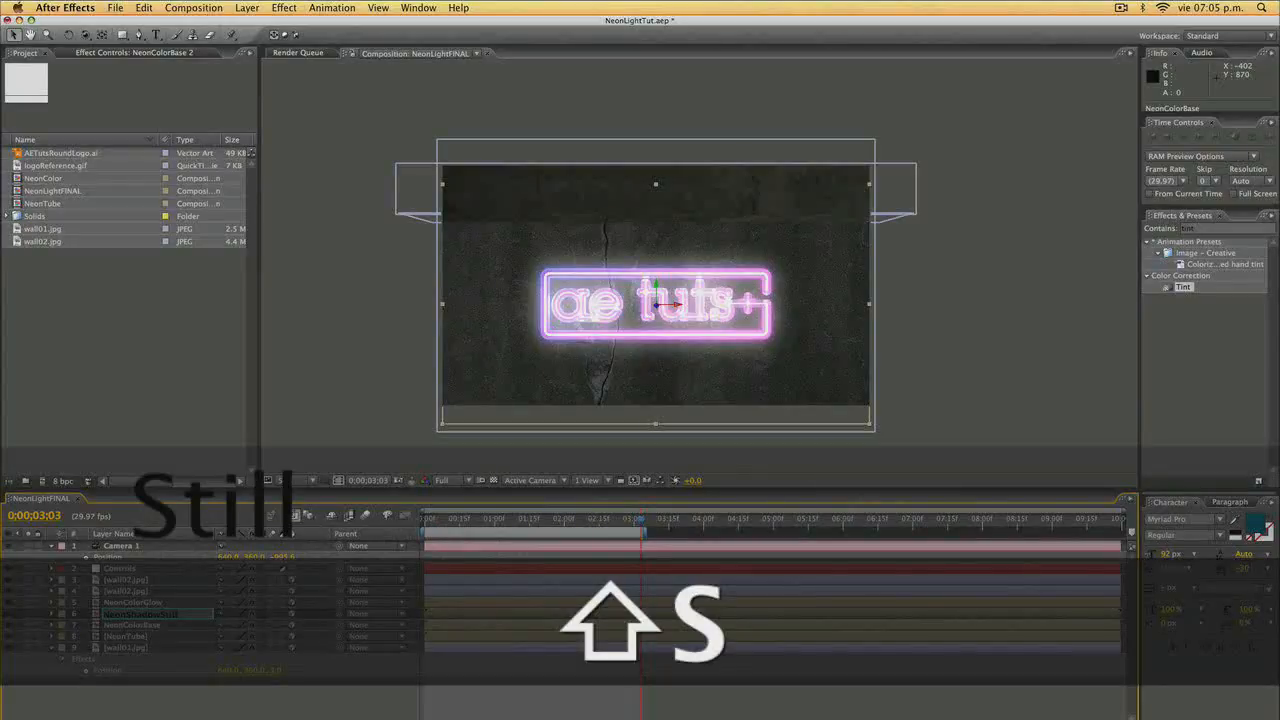
pyautogui.press('Return')
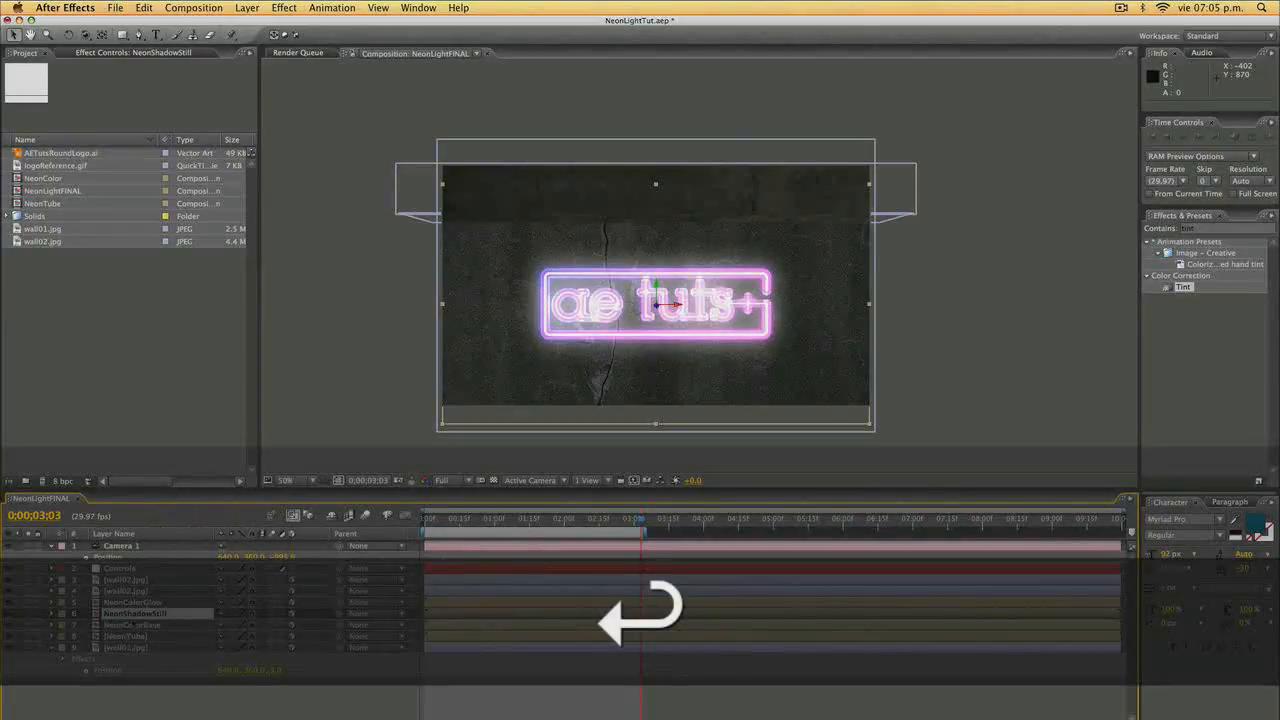
pyautogui.moveTo(128, 618); pyautogui.dragTo(133, 642)
pyautogui.press('Return')
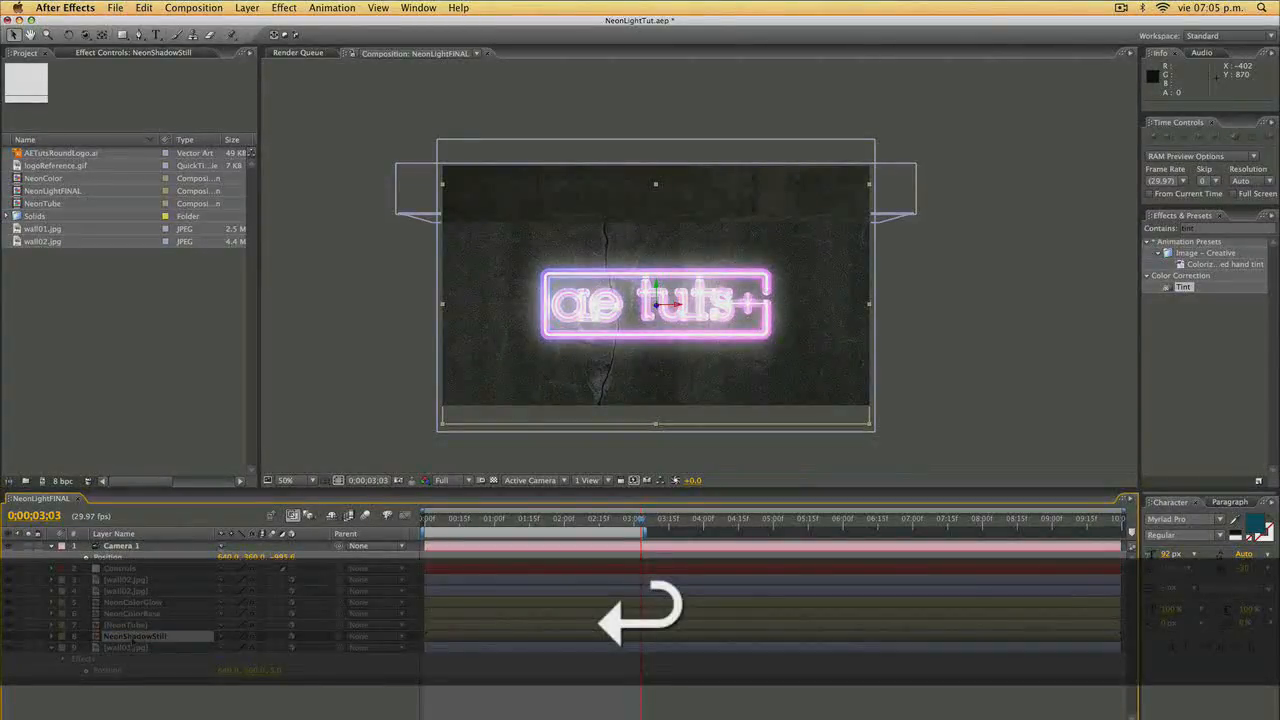
# Duplicate the NeonShadowStill layer and rename the copy NeonShadowAnimating.
pyautogui.press('super+d')
pyautogui.press('Return')
pyautogui.press('Right')
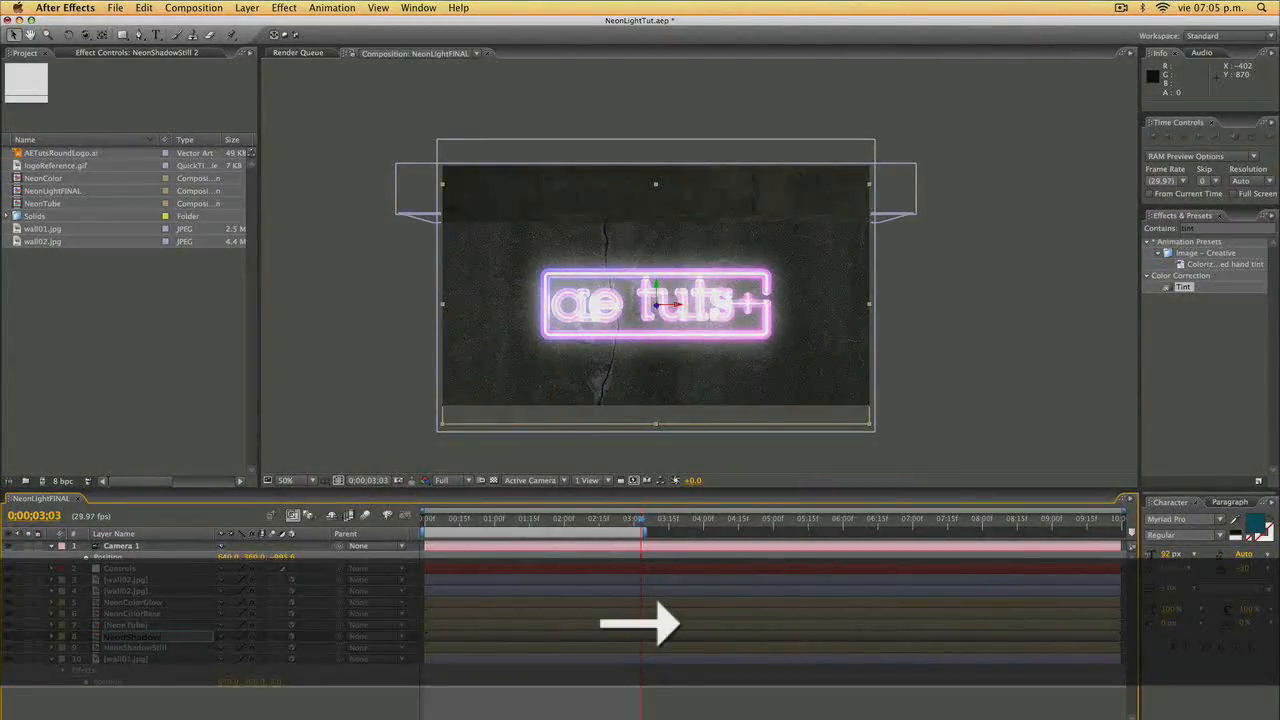
pyautogui.press('Up')
pyautogui.write('Animating')
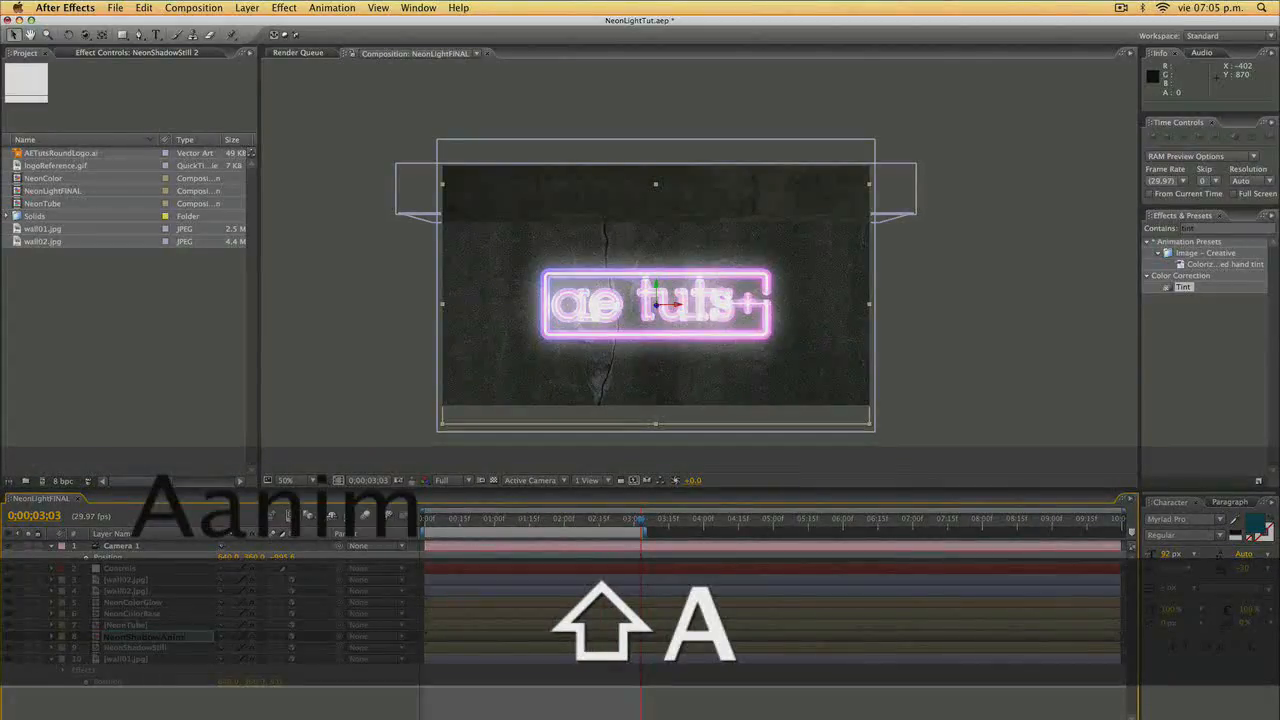
pyautogui.press('Return')
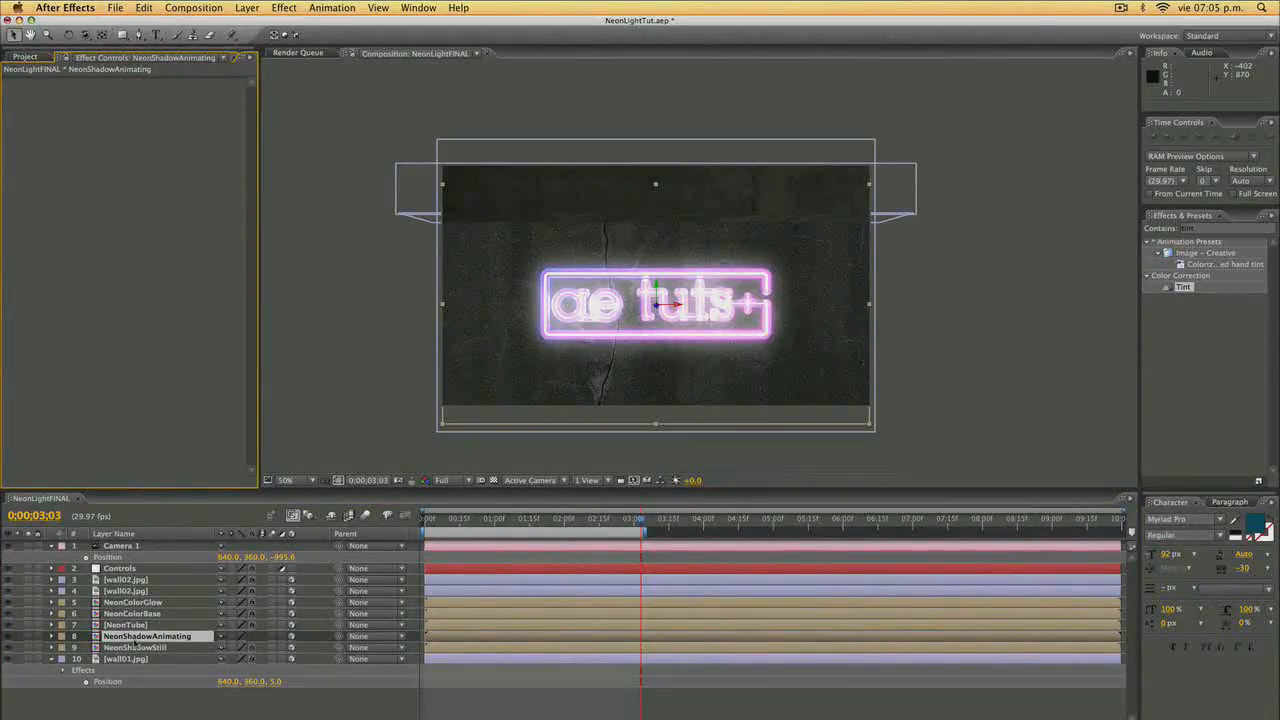
# Remove the existing effect from the NeonShadowStill layer.
pyautogui.click(136, 647)
pyautogui.click(35, 77)
pyautogui.press('Delete')
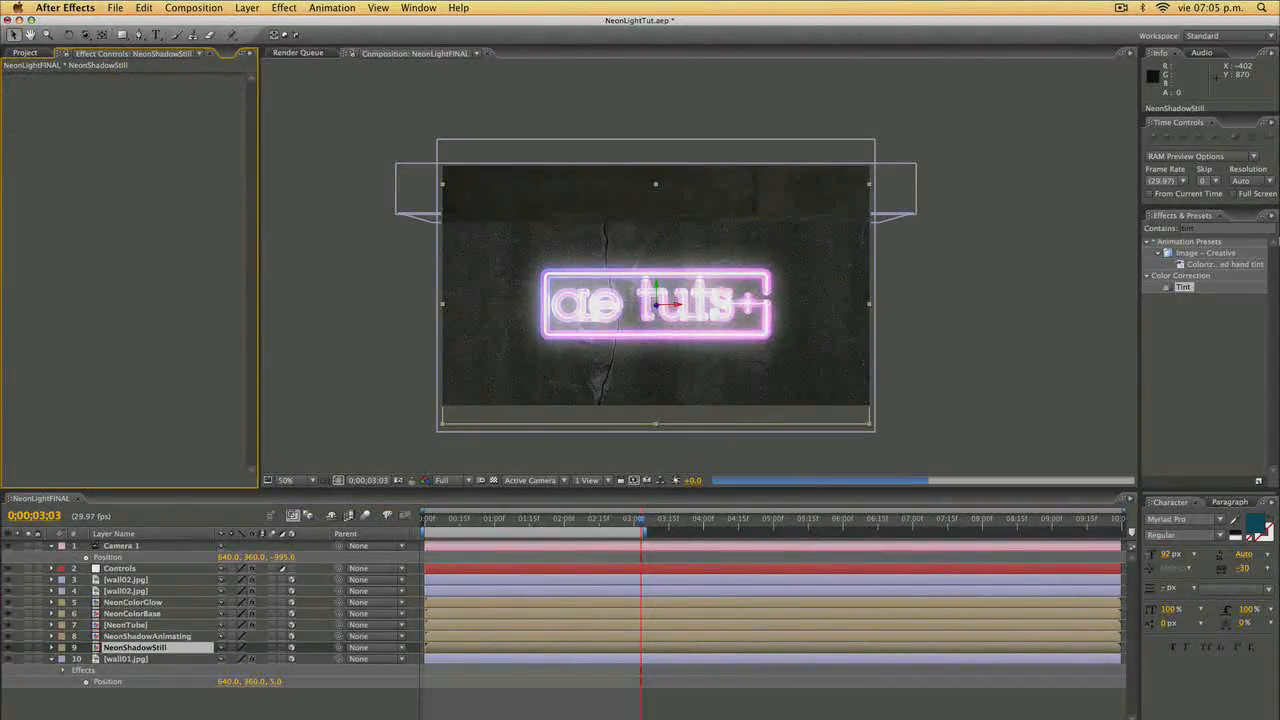
# Apply the Fill effect to the NeonShadowStill layer and set its color to black (000000).
pyautogui.click(1221, 229)
pyautogui.write('fill')
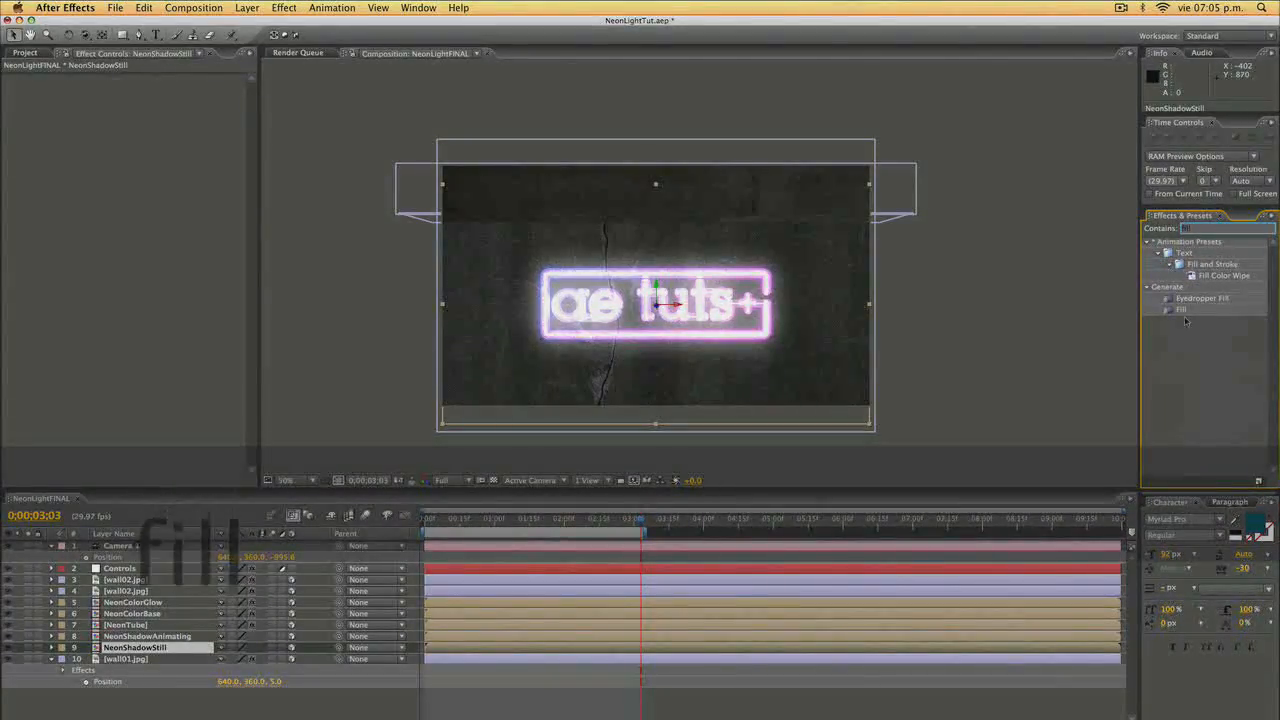
pyautogui.moveTo(1181, 309); pyautogui.dragTo(162, 653)
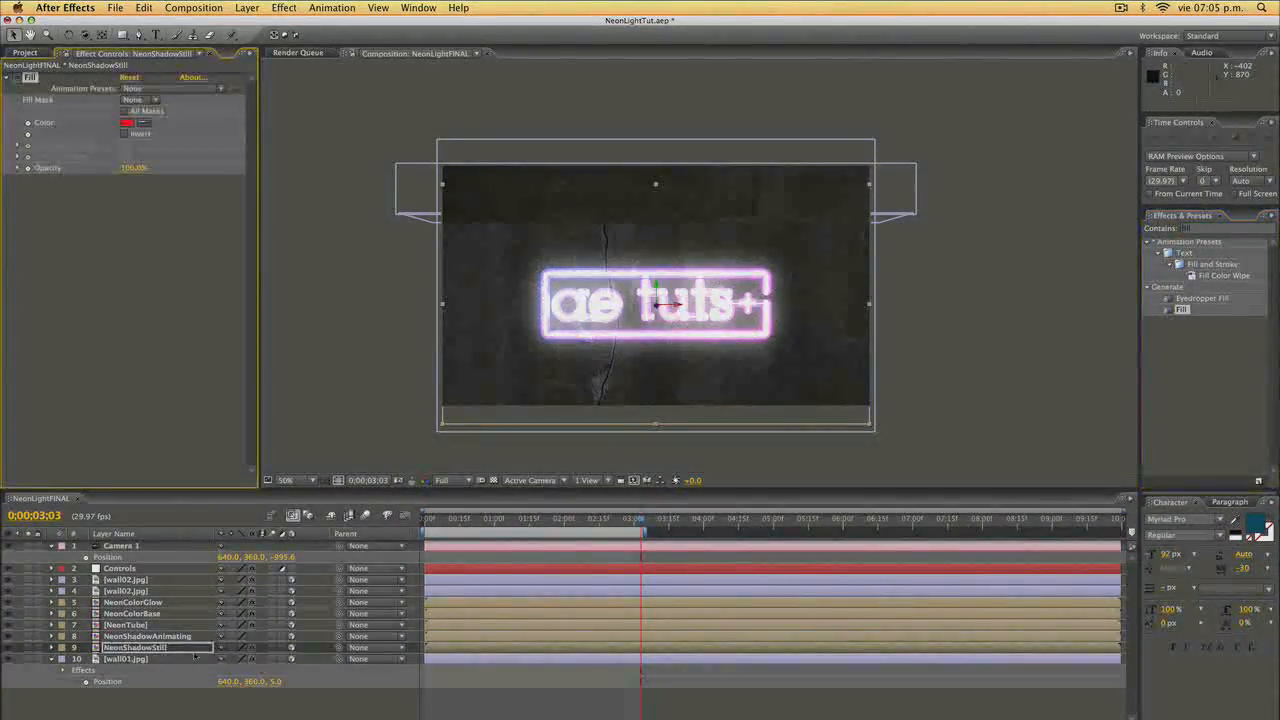
pyautogui.click(127, 122)
pyautogui.moveTo(557, 497); pyautogui.dragTo(650, 552)
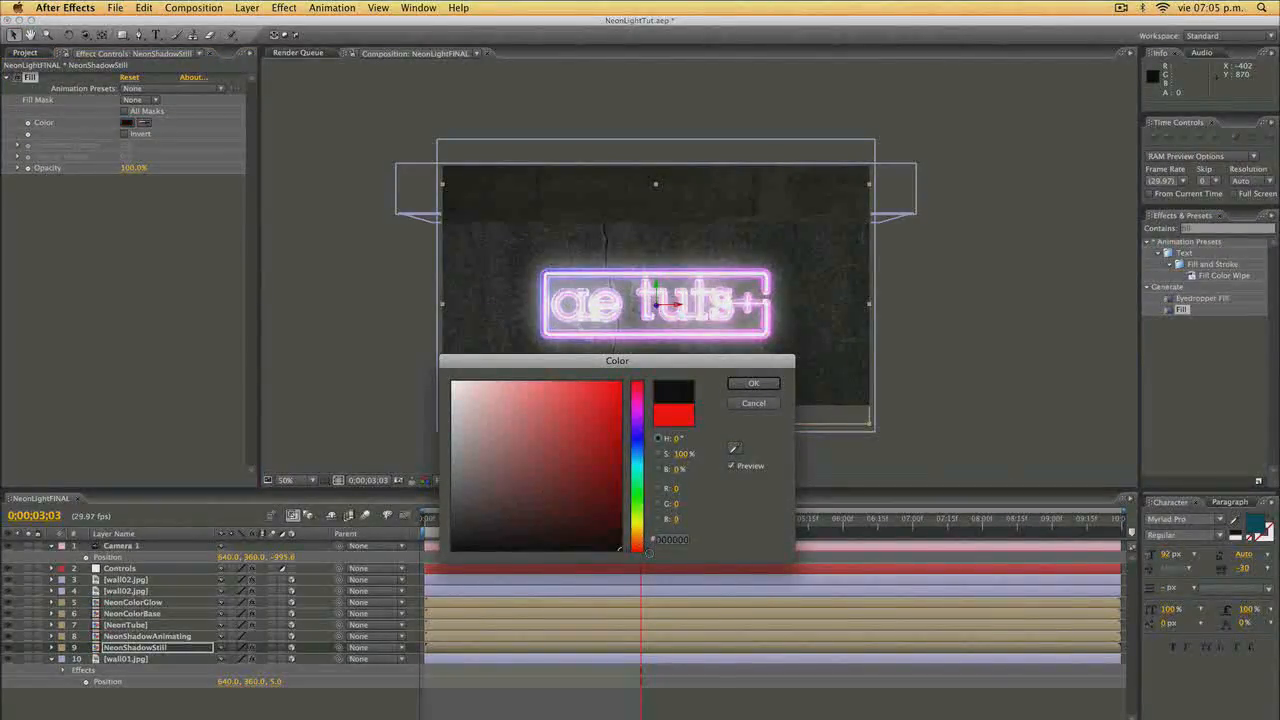
pyautogui.click(754, 383)
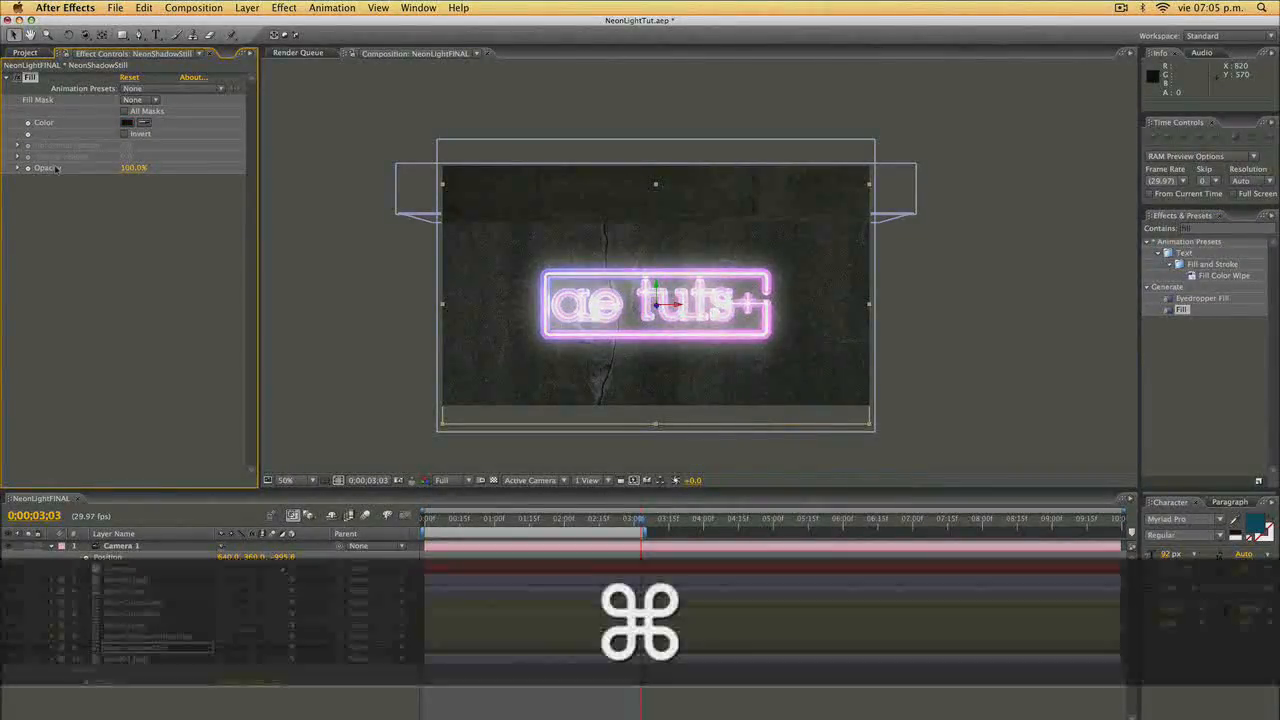
# Copy the black Fill effect from NeonShadowStill onto the NeonShadowAnimating layer.
pyautogui.press('super+c')
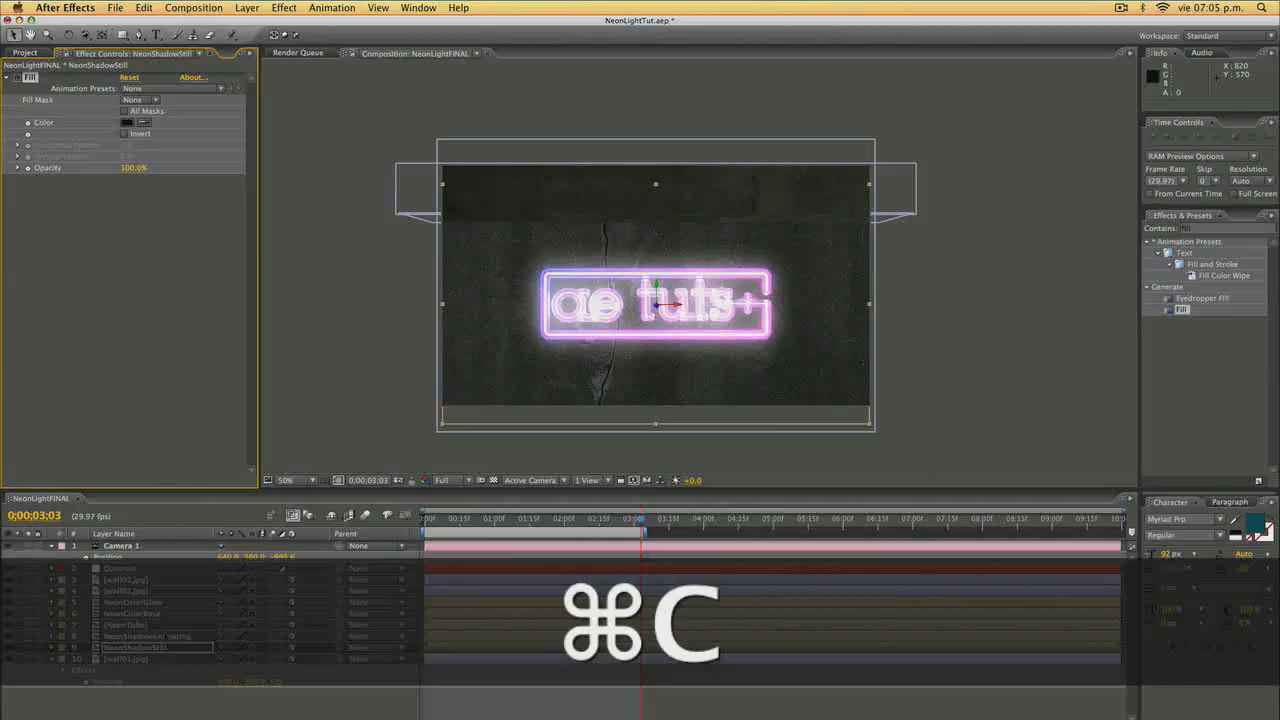
pyautogui.click(150, 635)
pyautogui.press('super+v')
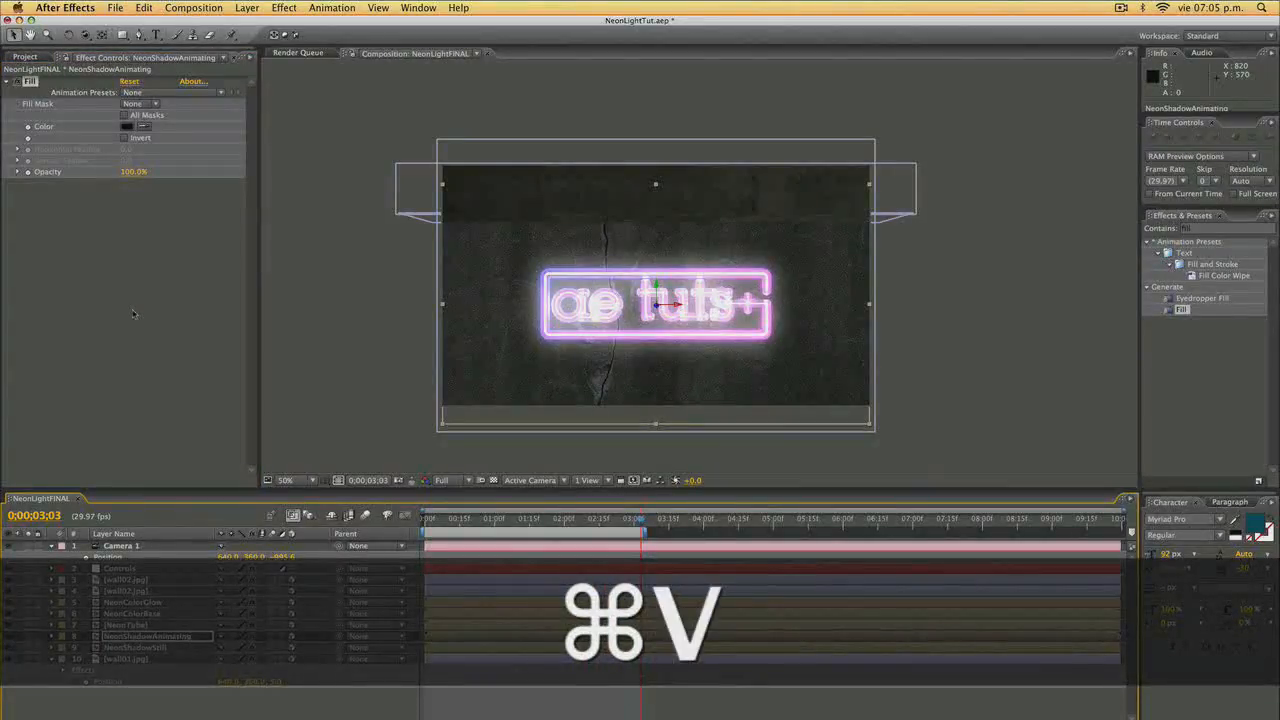
# Find the CC Radial Blur effect and apply it to the NeonShadowAnimating layer.
pyautogui.click(1208, 230)
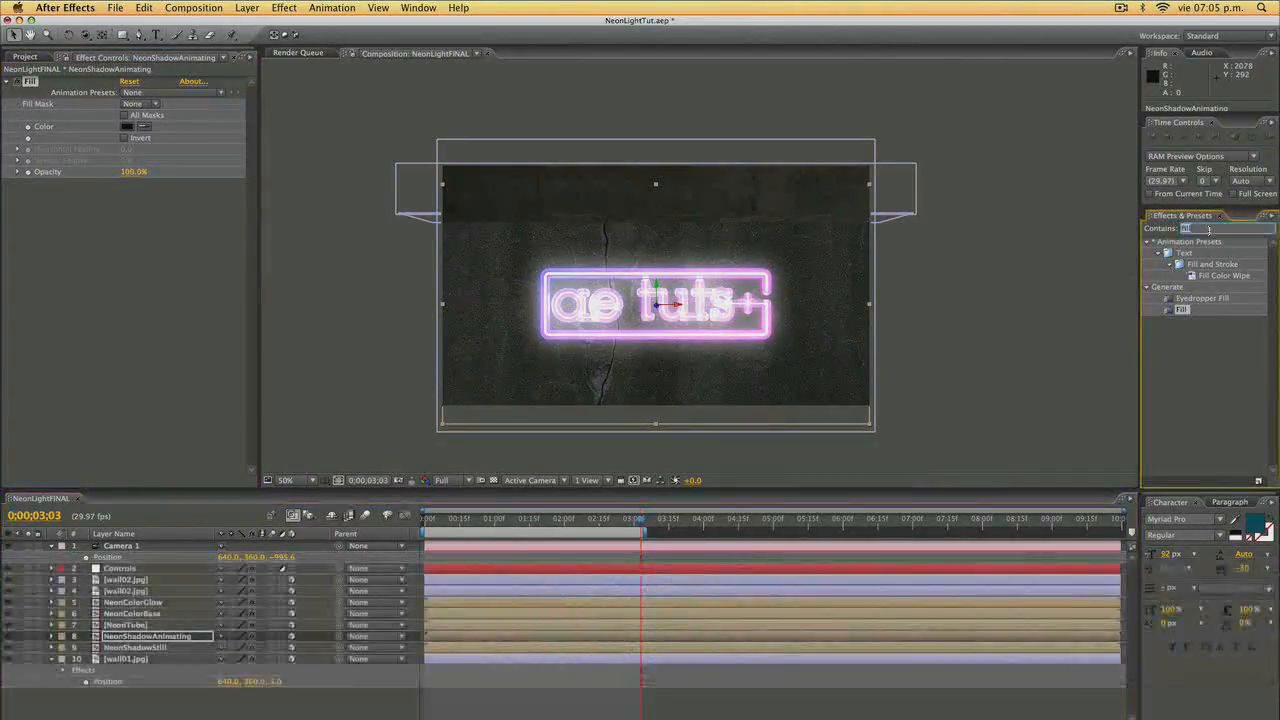
pyautogui.write('cc radial')
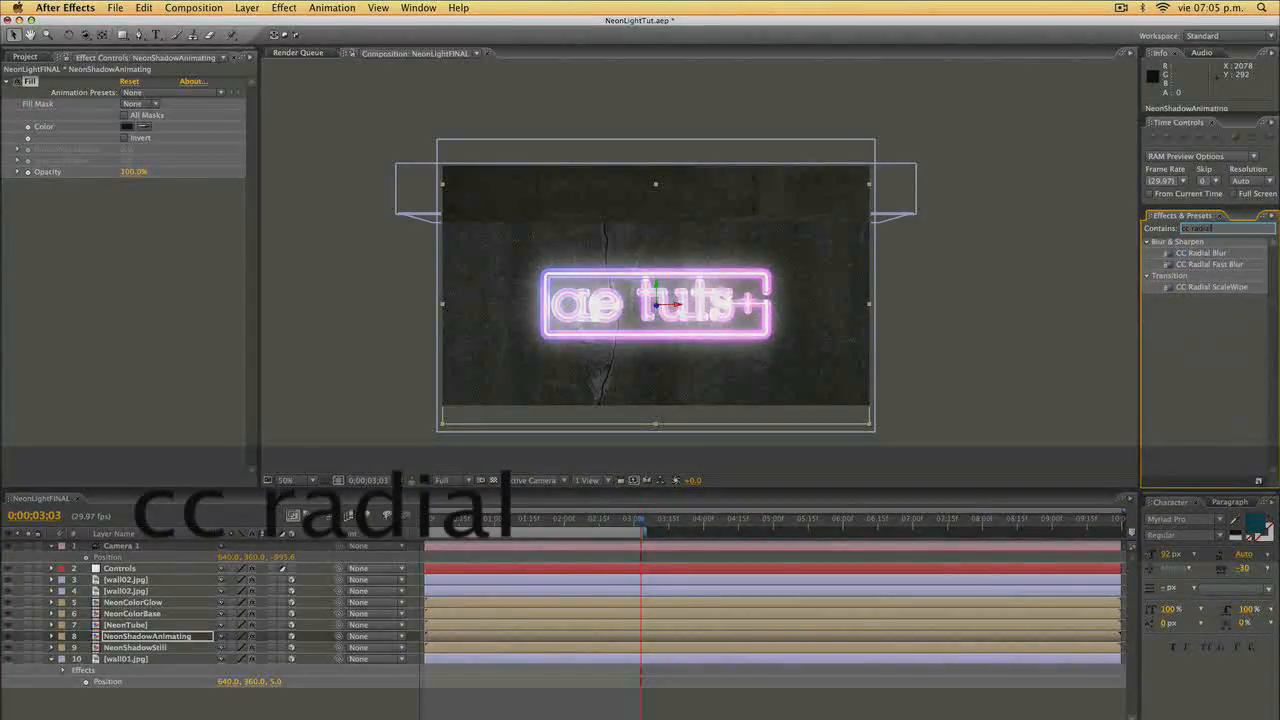
pyautogui.moveTo(1208, 253); pyautogui.dragTo(145, 637)
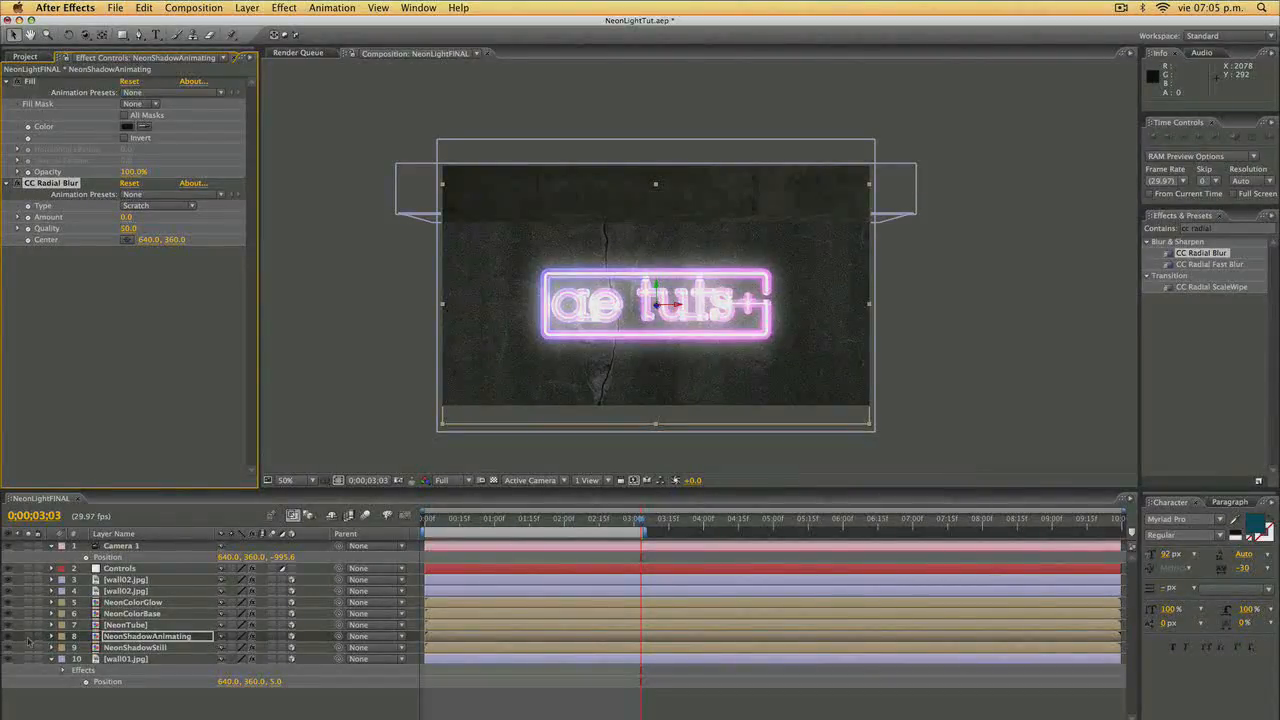
# Solo the NeonShadowAnimating layer and turn on the transparency grid in the composition view.
pyautogui.click(28, 637)
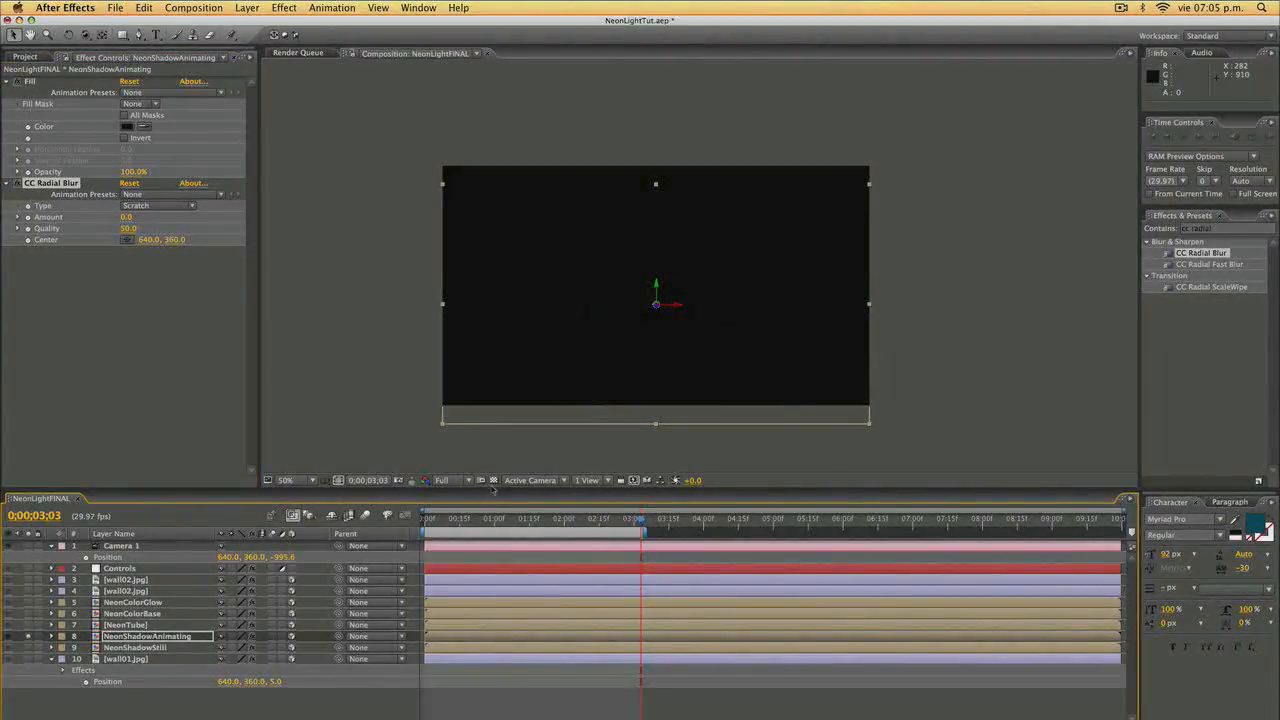
pyautogui.click(493, 481)
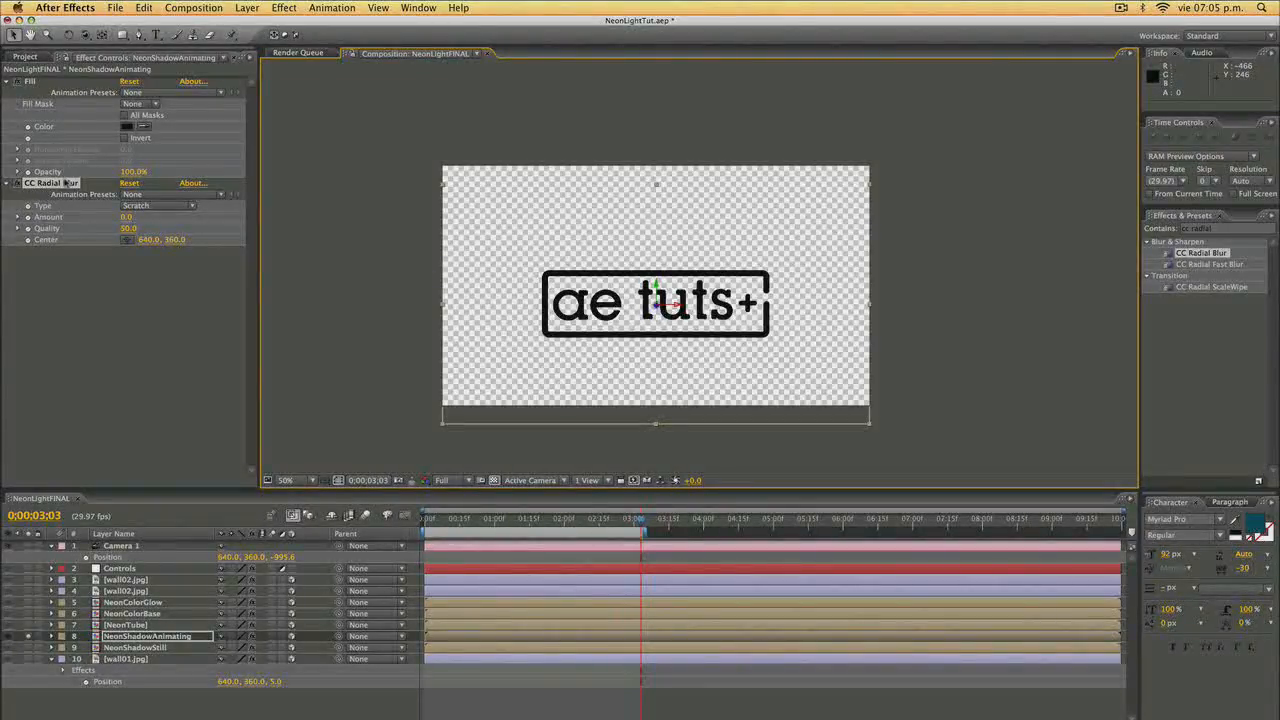
# Set the CC Radial Blur on NeonShadowAnimating to Straight Zoom with quality 100 and an amount of about 41.
pyautogui.scroll(-1, 548, 254)
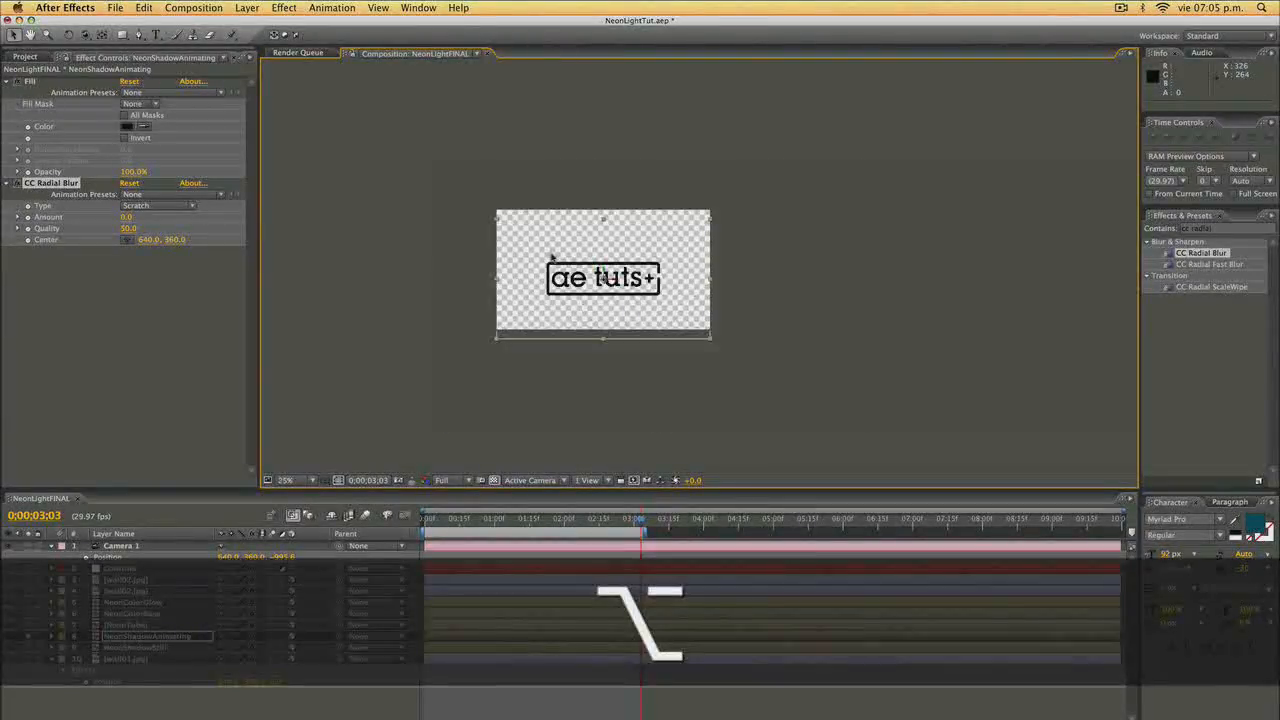
pyautogui.scroll(1, 550, 256)
pyautogui.moveTo(379, 253); pyautogui.dragTo(353, 219)
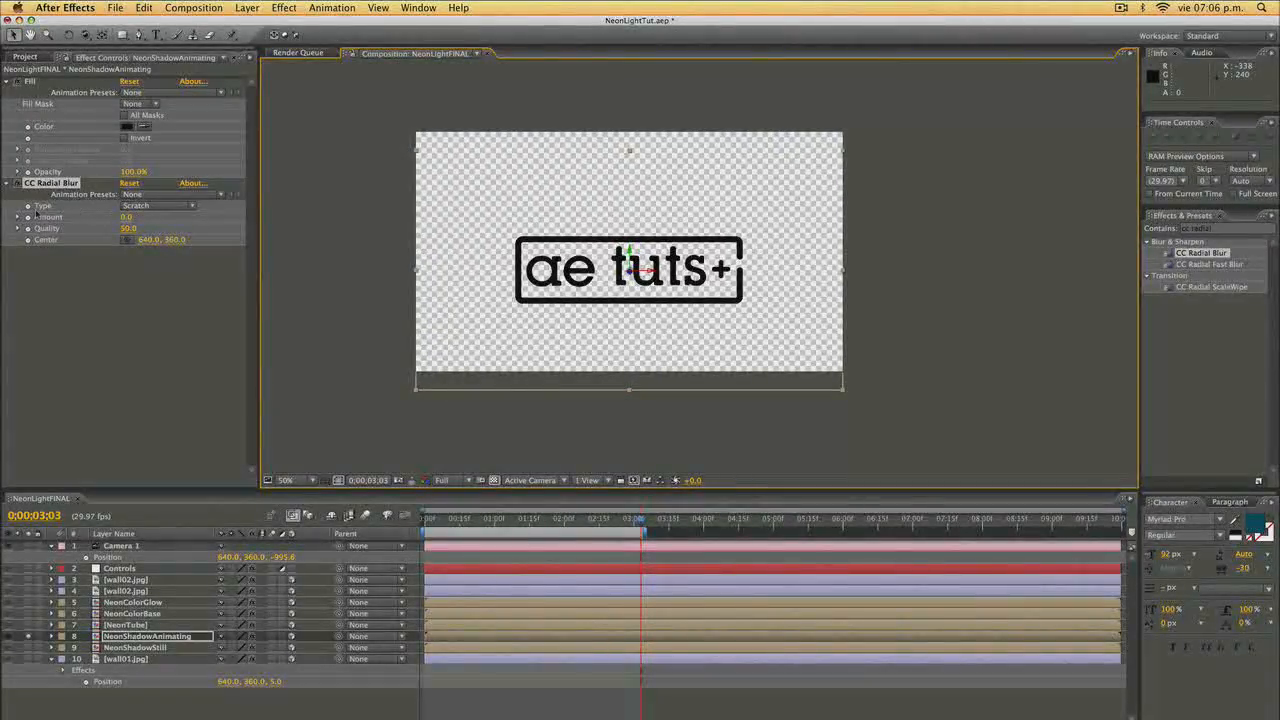
pyautogui.click(158, 206)
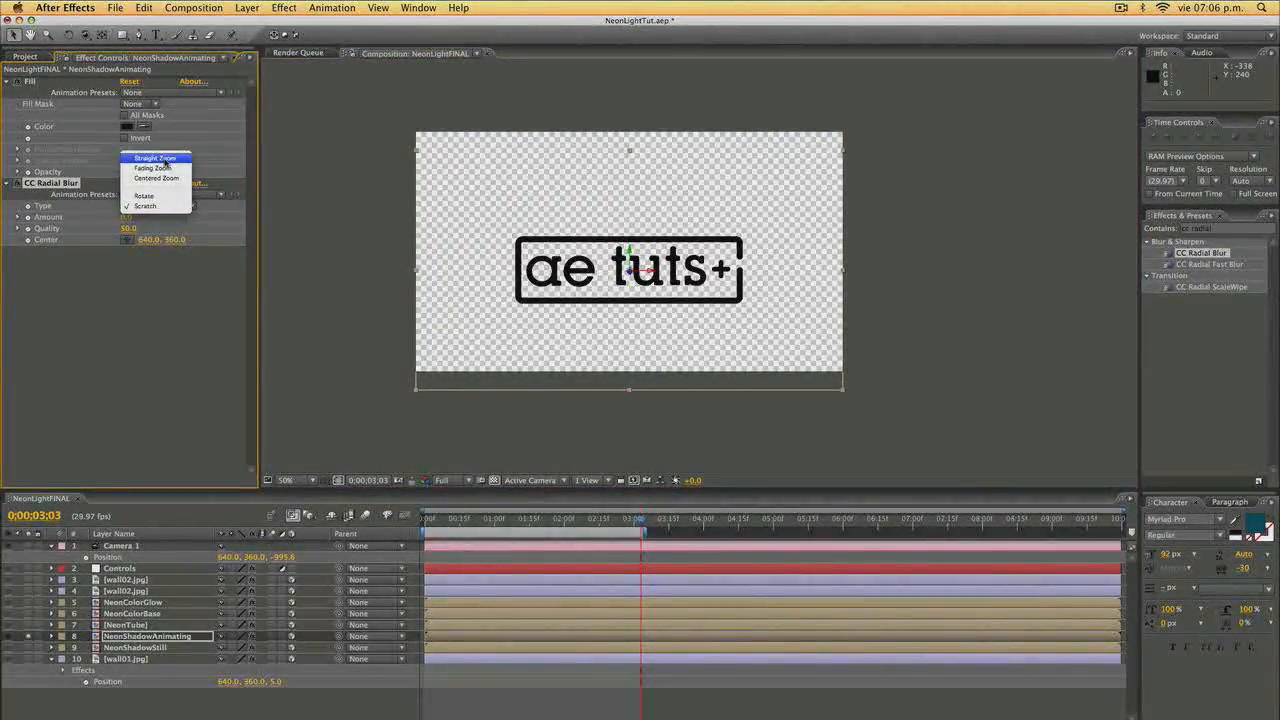
pyautogui.click(162, 158)
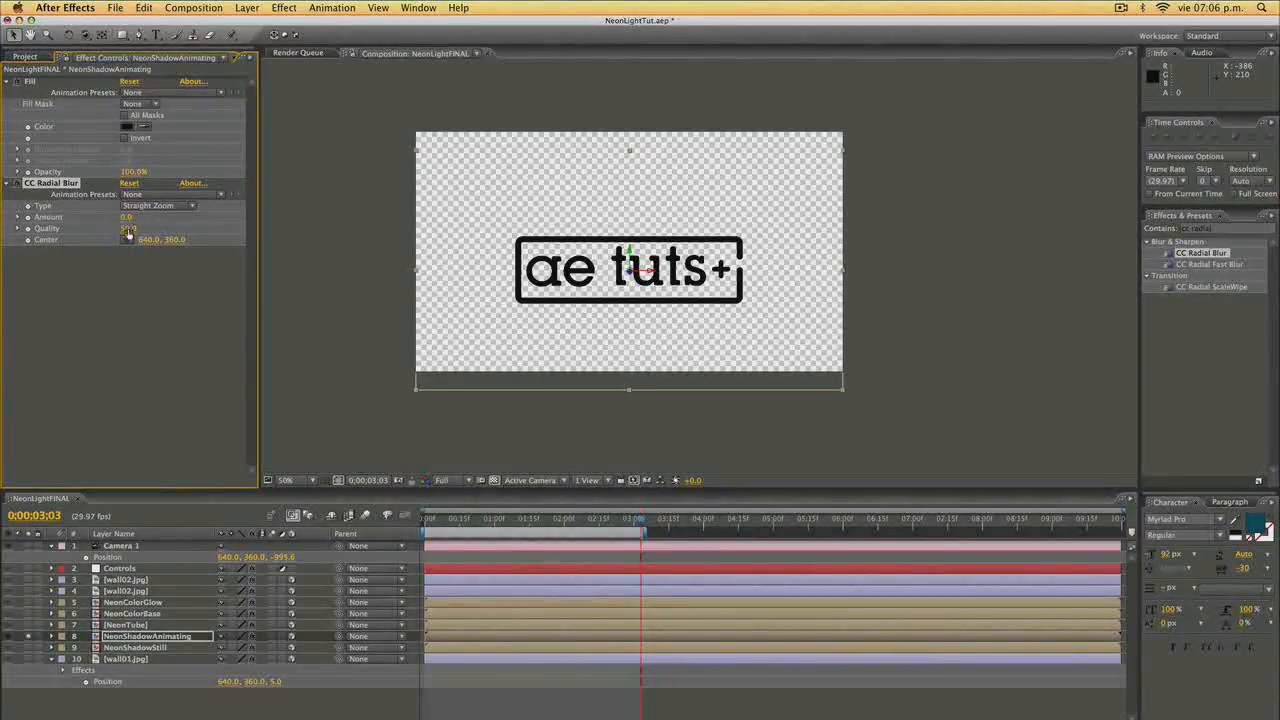
pyautogui.write('100')
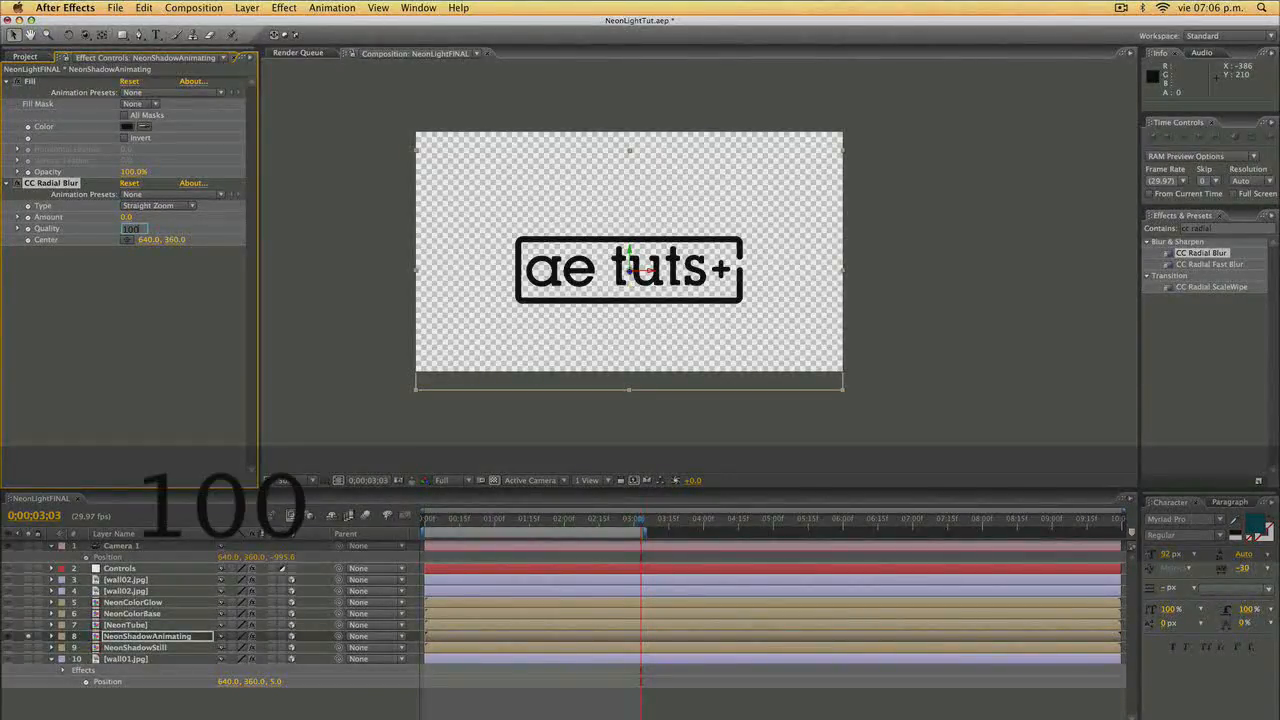
pyautogui.press('Return')
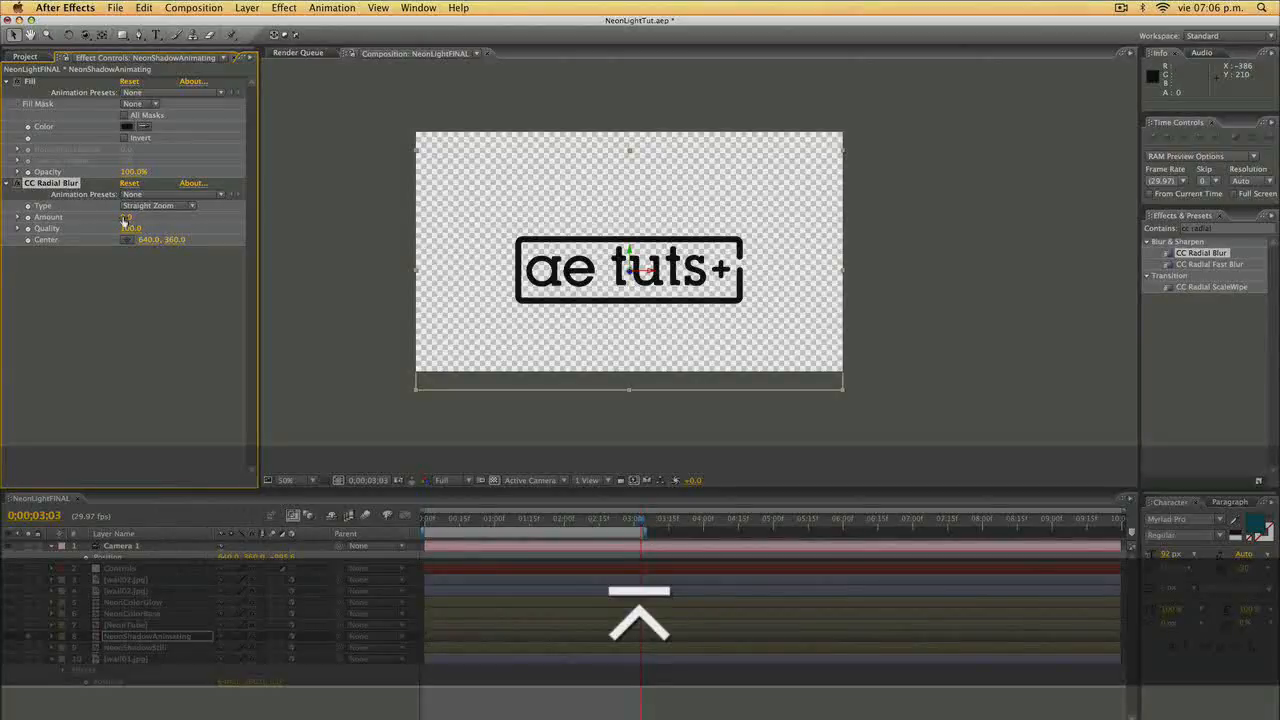
pyautogui.moveTo(126, 217); pyautogui.dragTo(149, 217)
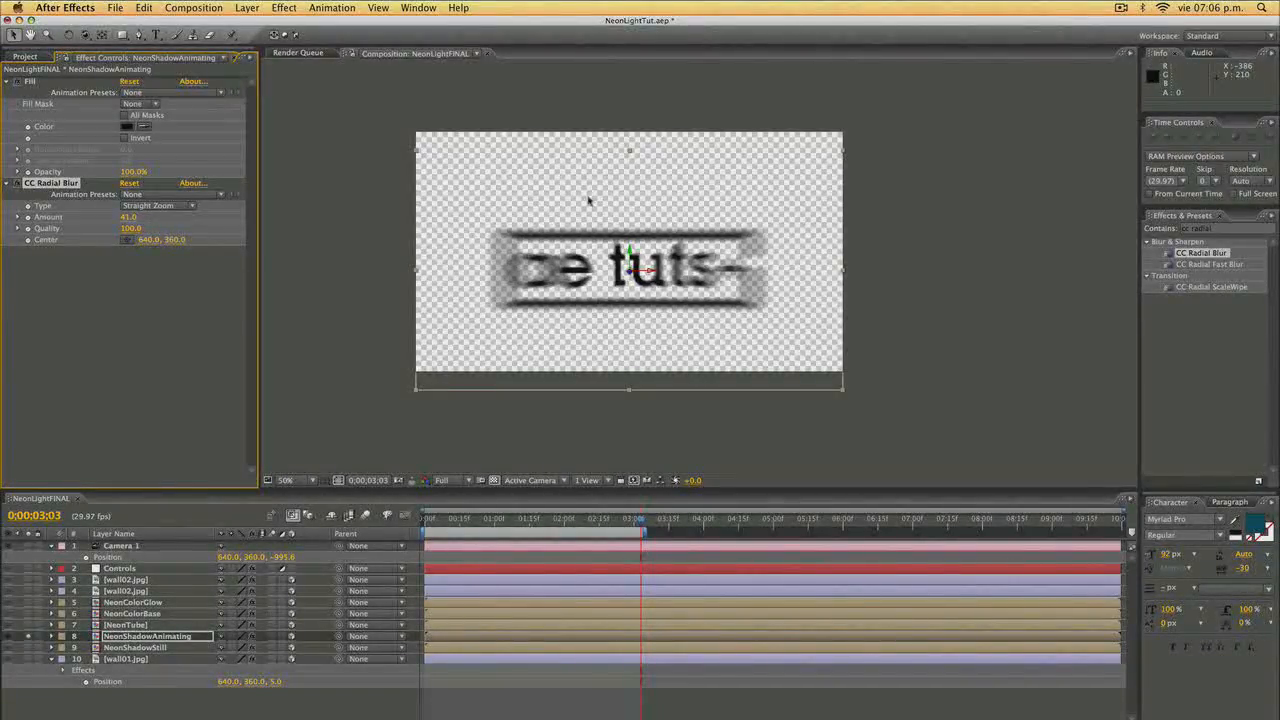
# Place the CC Radial Blur center well above the composition frame, at about 642, -526.
pyautogui.press('space')
pyautogui.moveTo(592, 165); pyautogui.dragTo(580, 257)
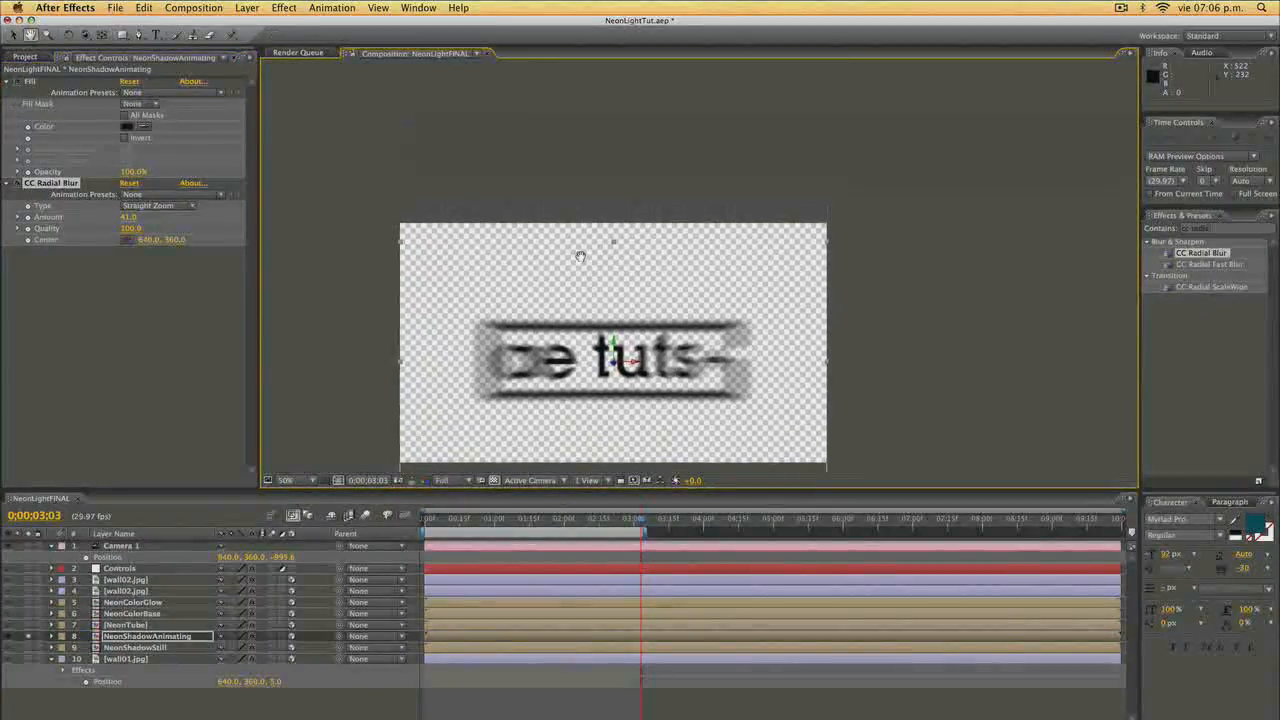
pyautogui.click(126, 240)
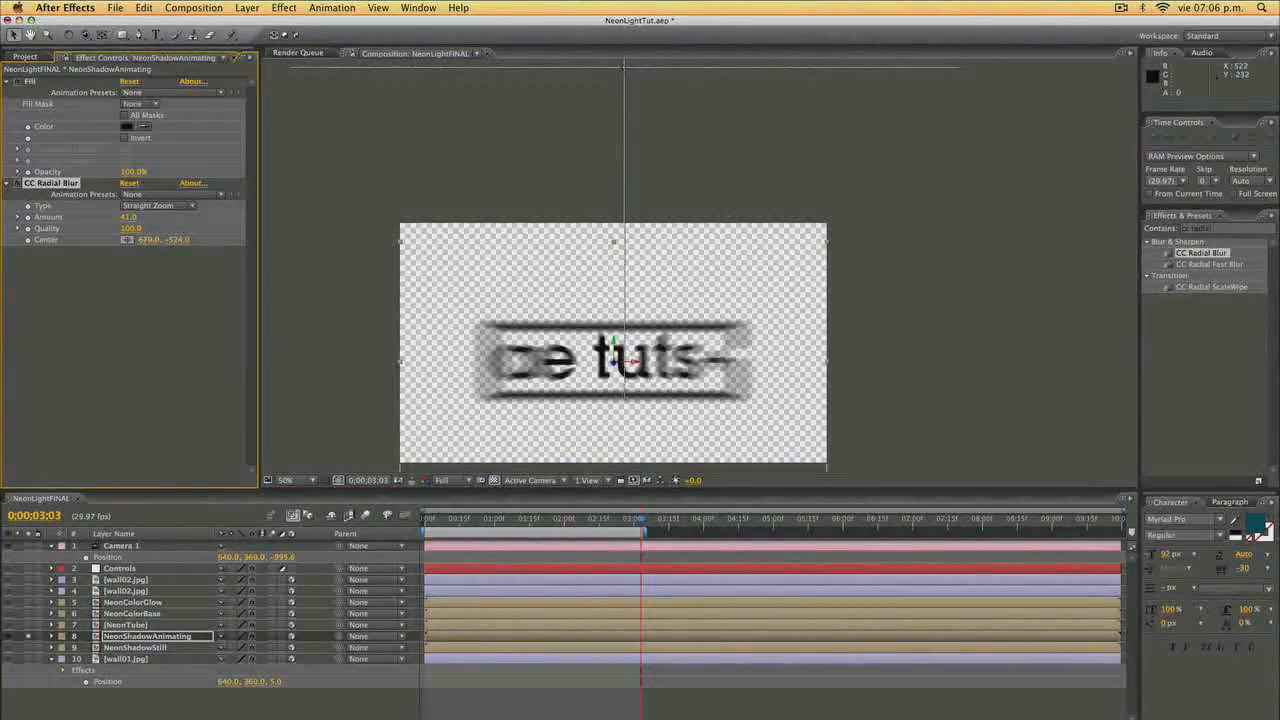
pyautogui.click(614, 66)
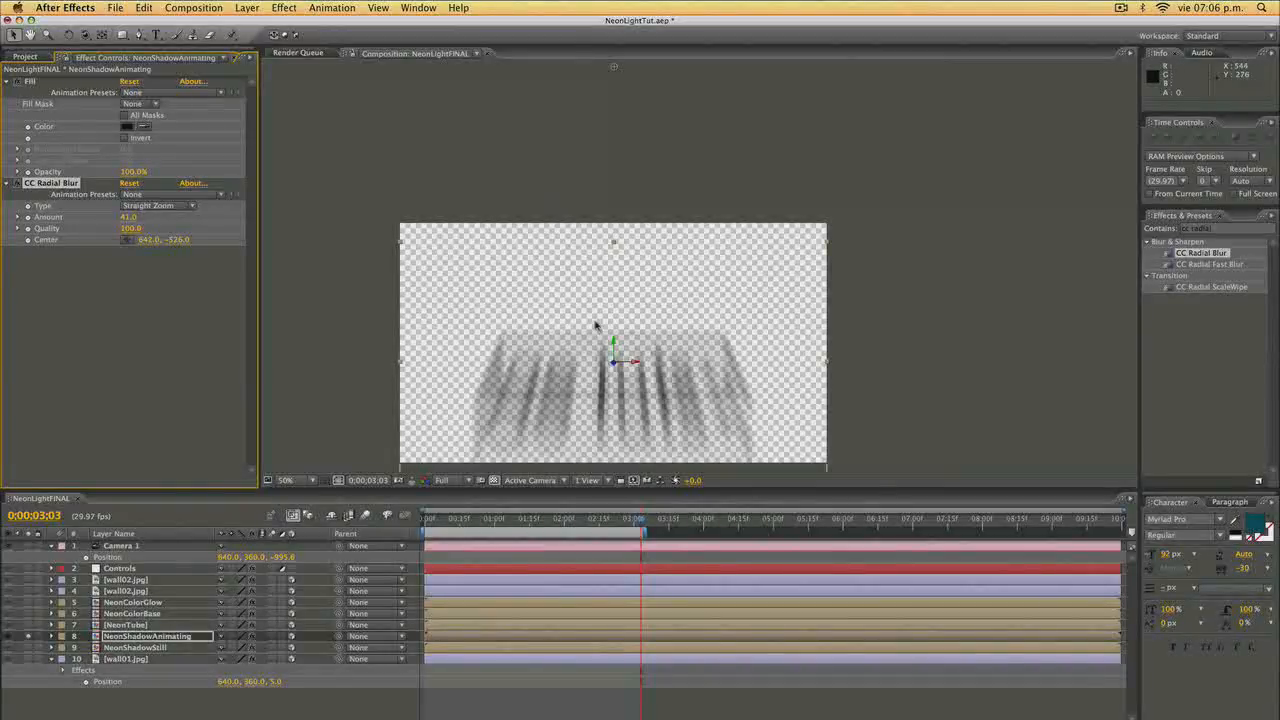
# Lower the composition preview resolution to Third and shift the CC Radial Blur center to about 650, -492.
pyautogui.click(448, 480)
pyautogui.click(457, 517)
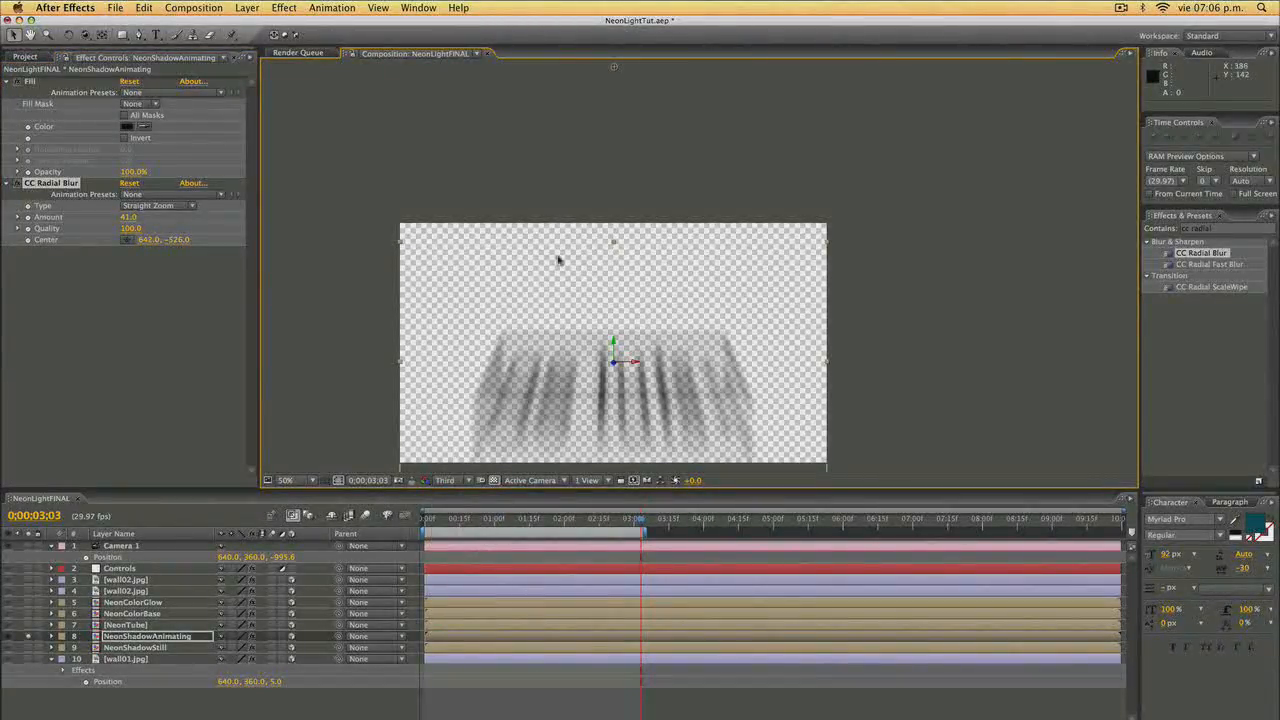
pyautogui.moveTo(614, 67)
pyautogui.mouseDown()
pyautogui.moveTo(613, 120)
pyautogui.moveTo(616, 78)
pyautogui.mouseUp()
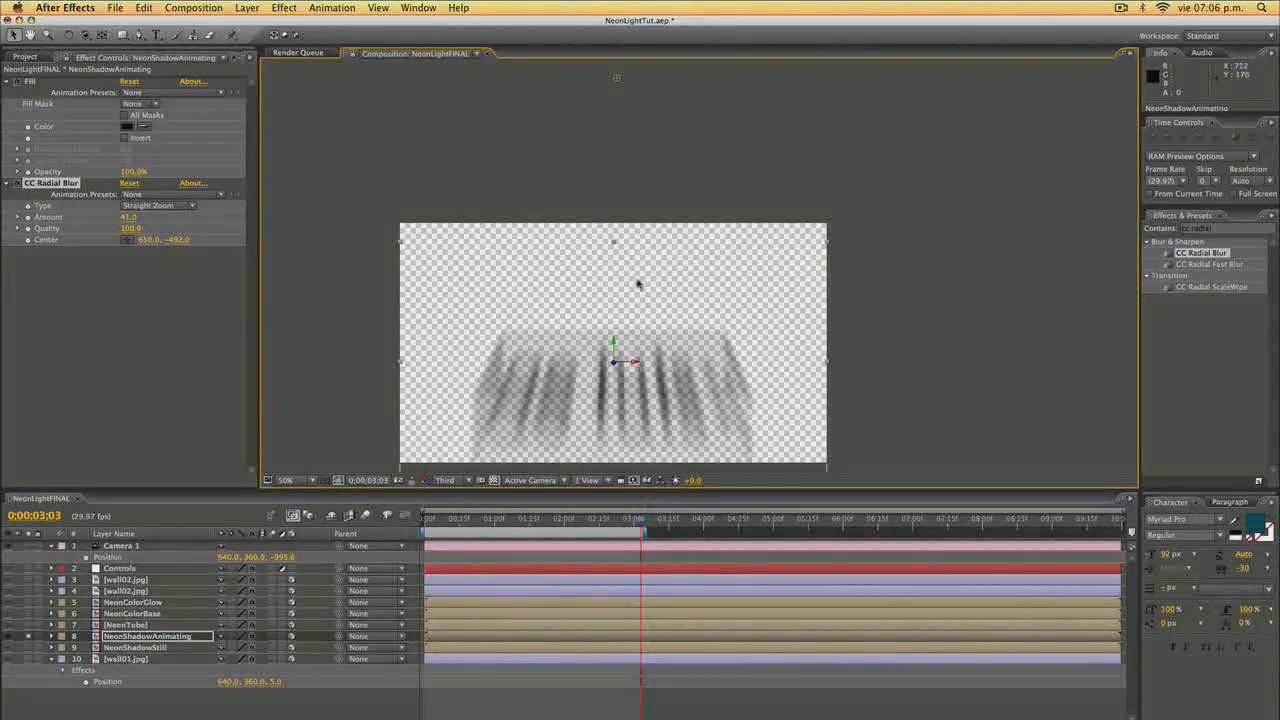
pyautogui.moveTo(602, 336)
pyautogui.mouseDown()
pyautogui.moveTo(609, 287)
pyautogui.moveTo(587, 342)
pyautogui.mouseUp()
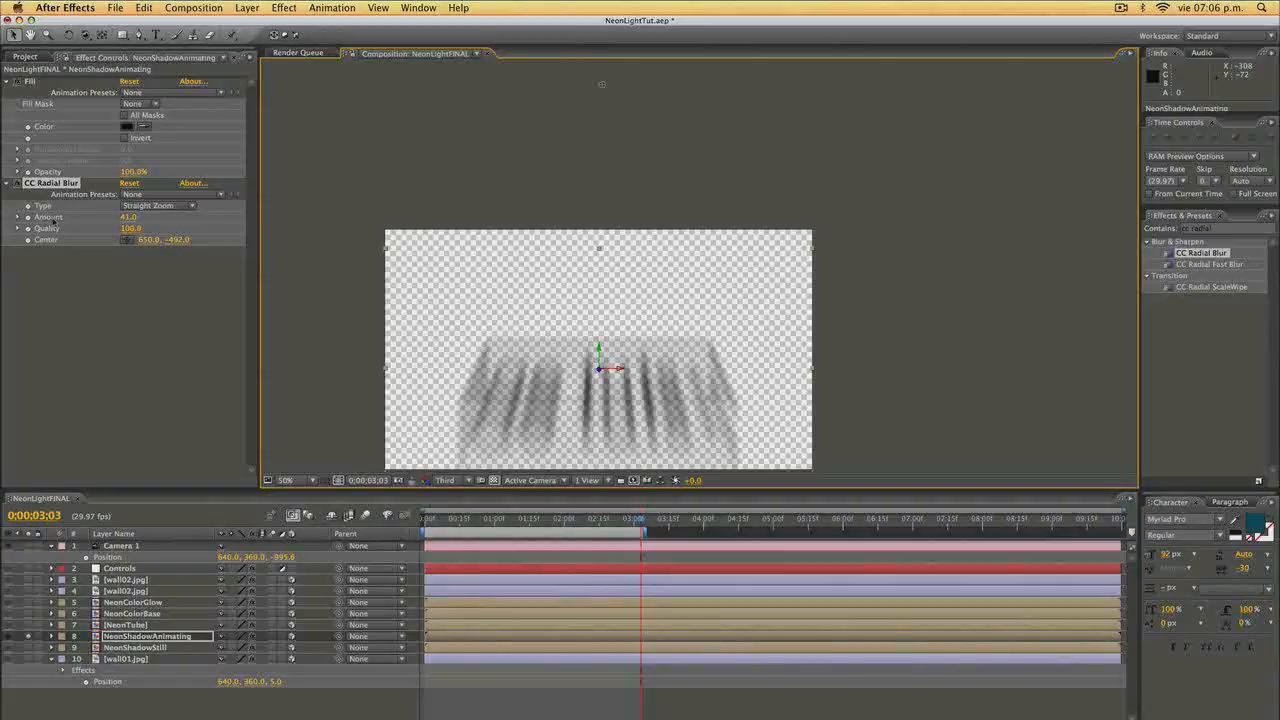
# Reveal the effects of NeonShadowAnimating in the timeline and set its CC Radial Blur amount to 25.
pyautogui.click(129, 230)
pyautogui.press('e')
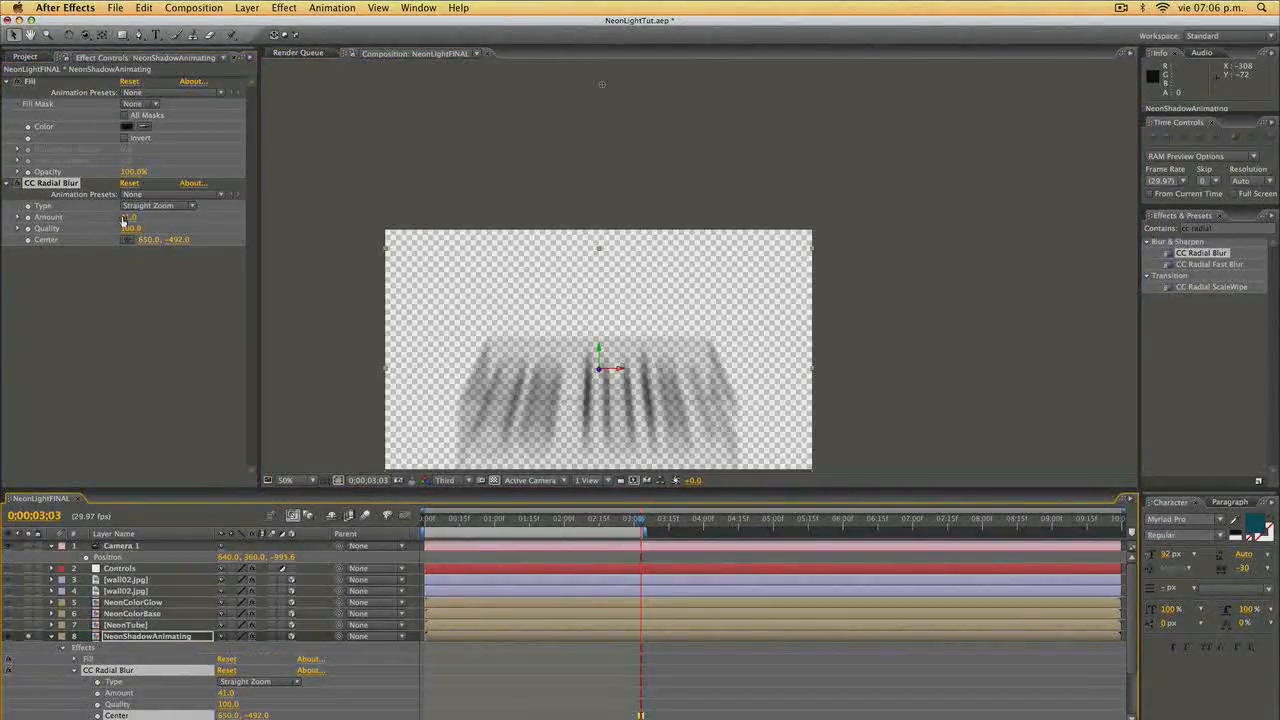
pyautogui.moveTo(124, 222)
pyautogui.mouseDown()
pyautogui.moveTo(101, 216)
pyautogui.moveTo(145, 216)
pyautogui.moveTo(121, 217)
pyautogui.mouseUp()
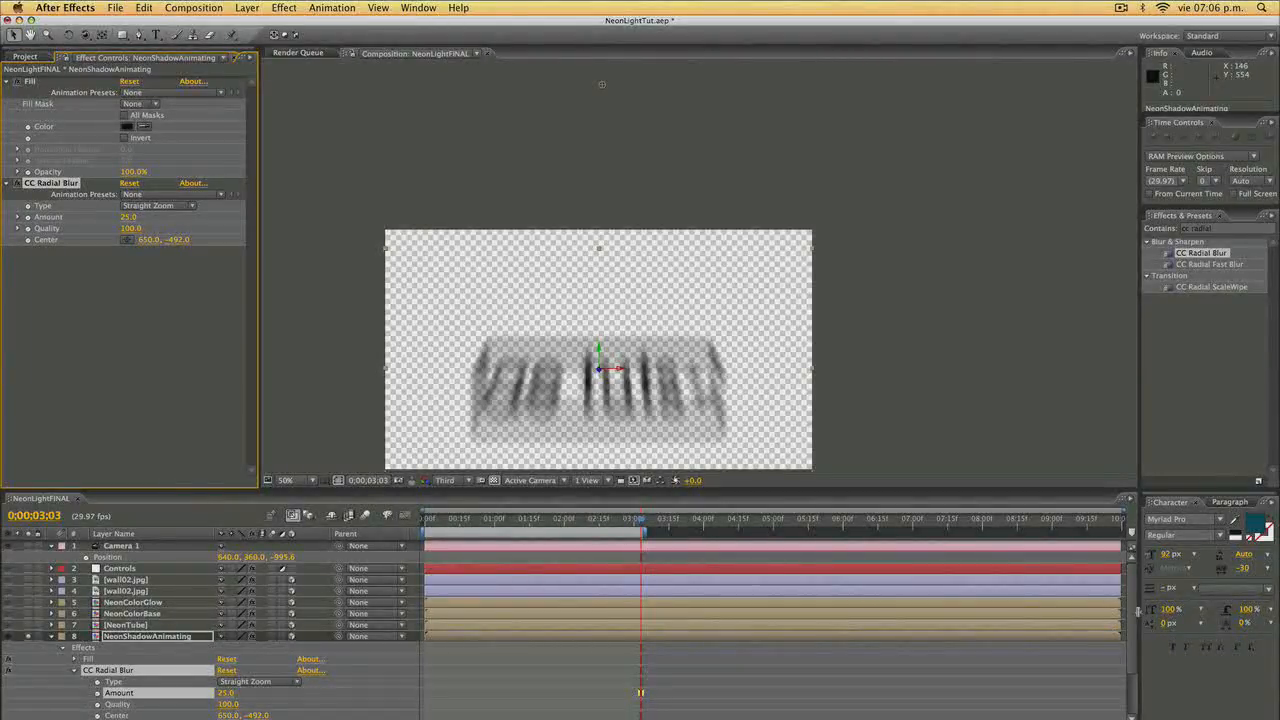
# Link the CC Radial Blur Amount on NeonShadowAnimating by expression to the ControlsGlowRadius slider on the Controls layer, and scrub to check the blur.
pyautogui.moveTo(1131, 611)
pyautogui.mouseDown()
pyautogui.moveTo(1131, 648)
pyautogui.moveTo(1133, 605)
pyautogui.mouseUp()
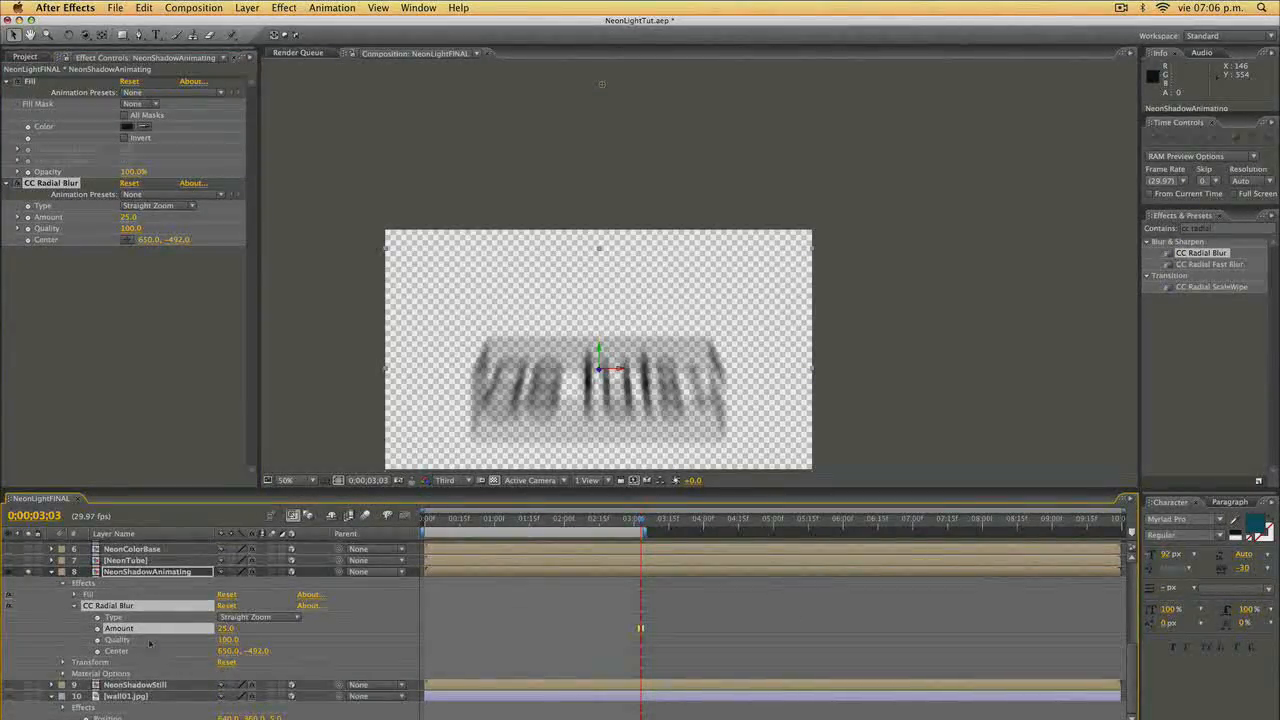
pyautogui.press('alt')
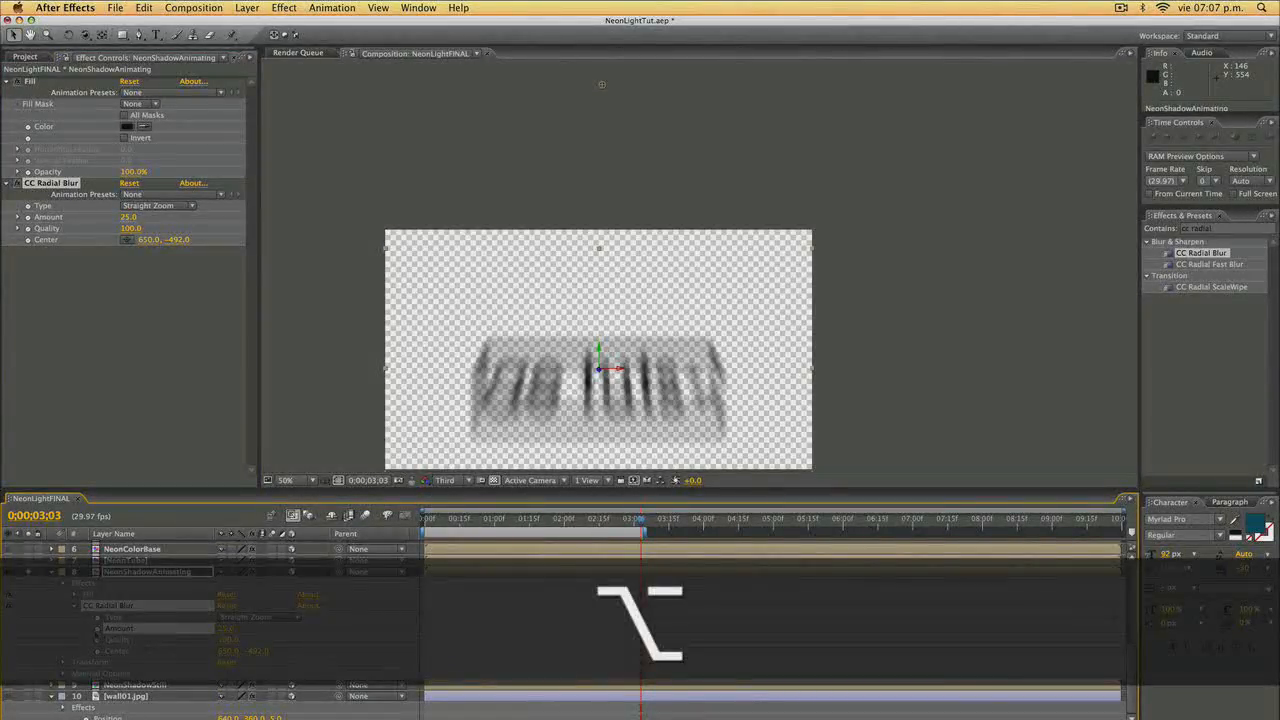
pyautogui.keyDown('alt'); pyautogui.click(98, 628); pyautogui.keyUp('alt')
pyautogui.moveTo(265, 640); pyautogui.dragTo(125, 646)
pyautogui.press('ctrl')
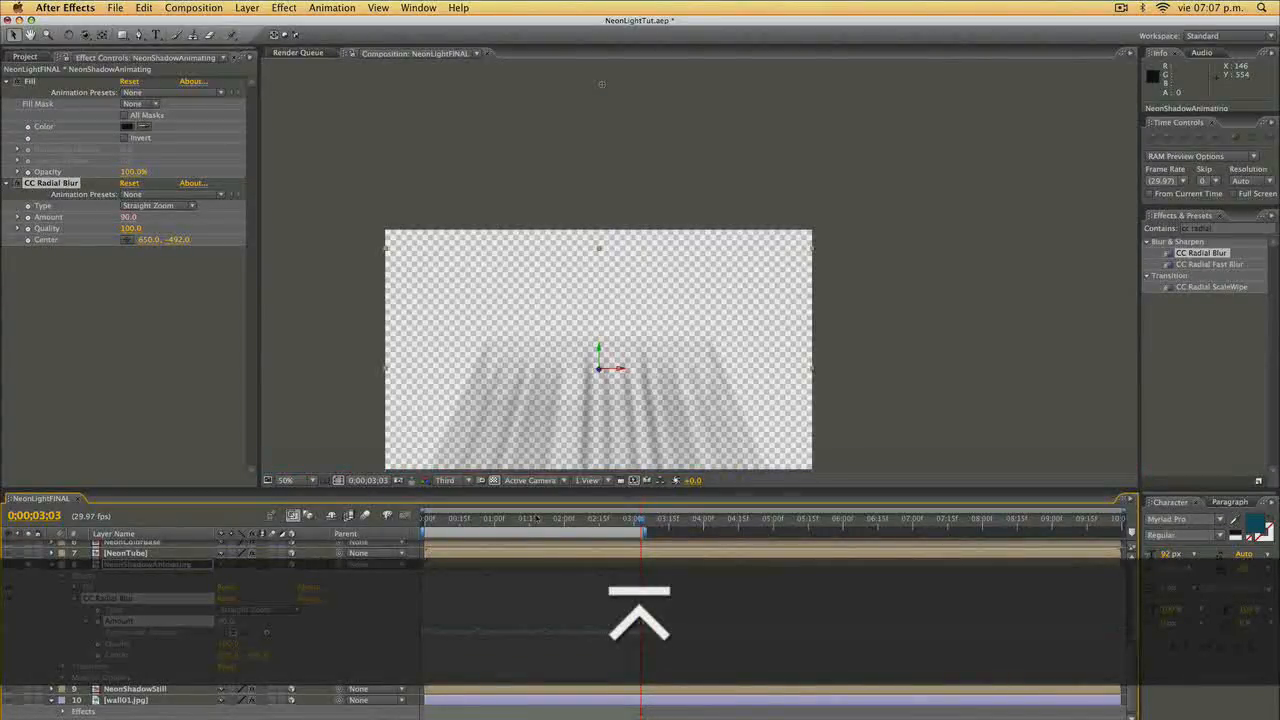
pyautogui.click(499, 520)
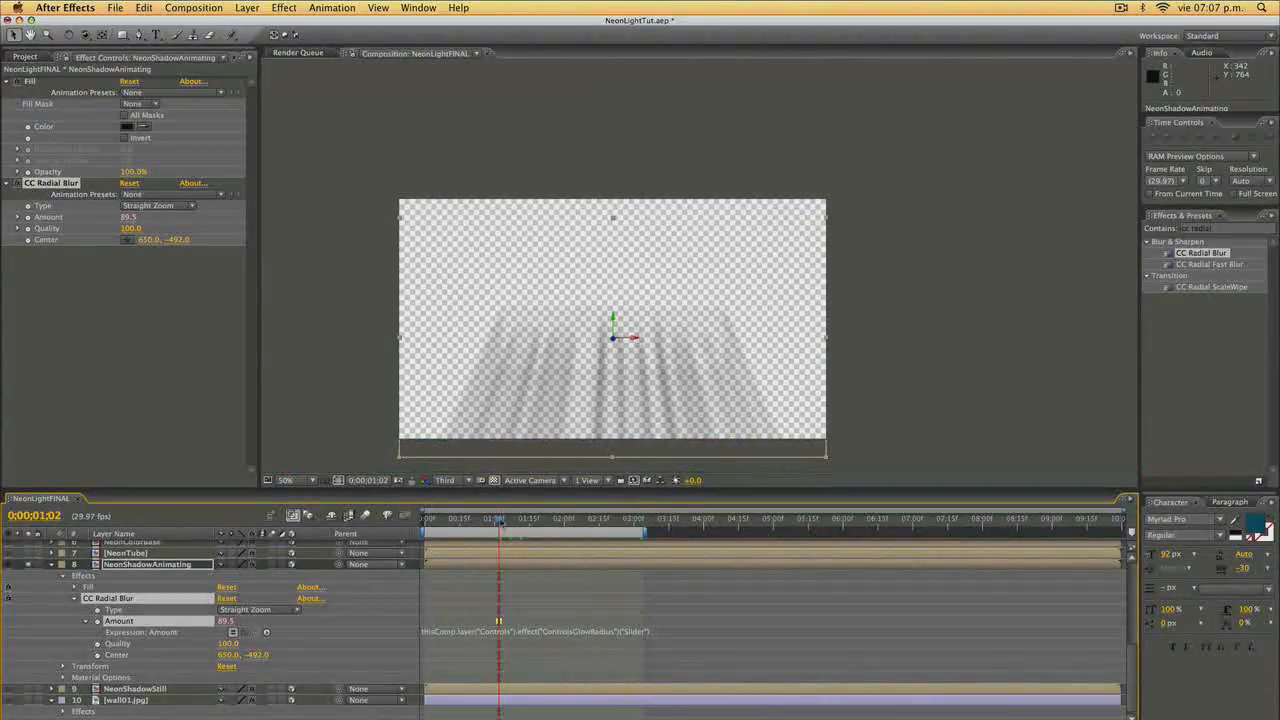
pyautogui.moveTo(499, 520); pyautogui.dragTo(556, 528)
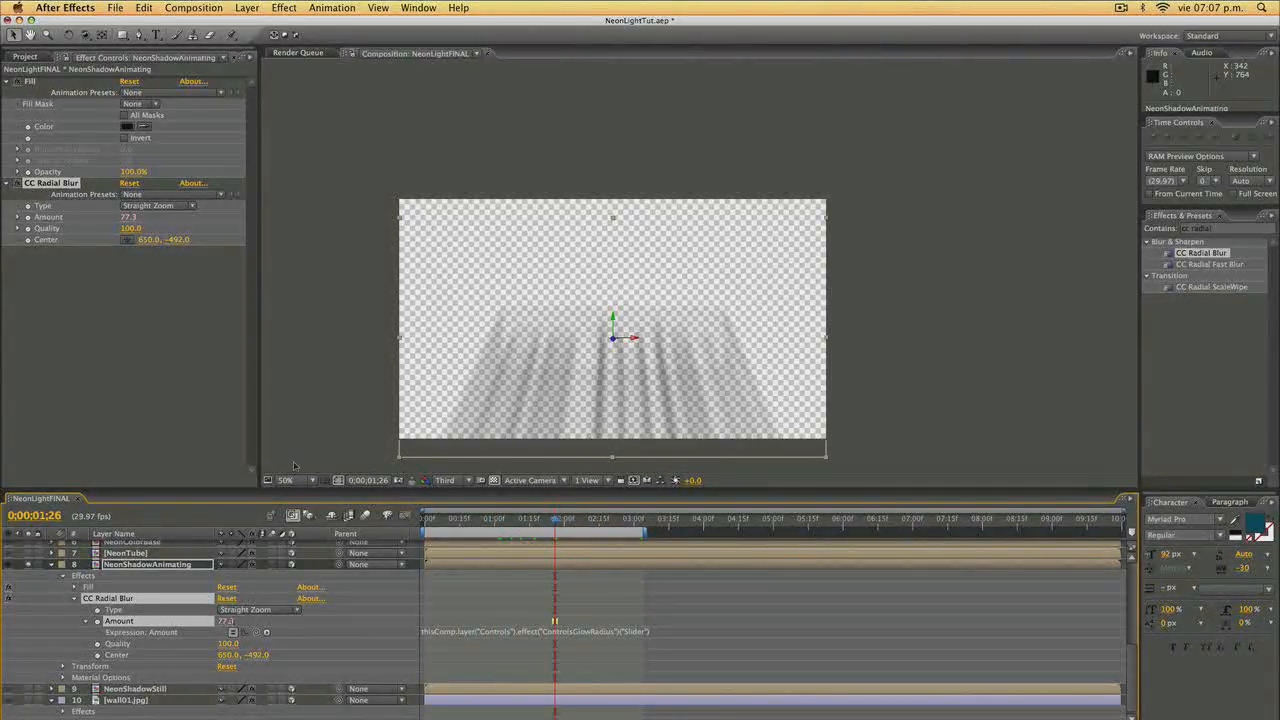
# Append /3 to the Amount expression on NeonShadowAnimating and scrub back to 0;00;01;06 to check the shorter shadow.
pyautogui.click(516, 631)
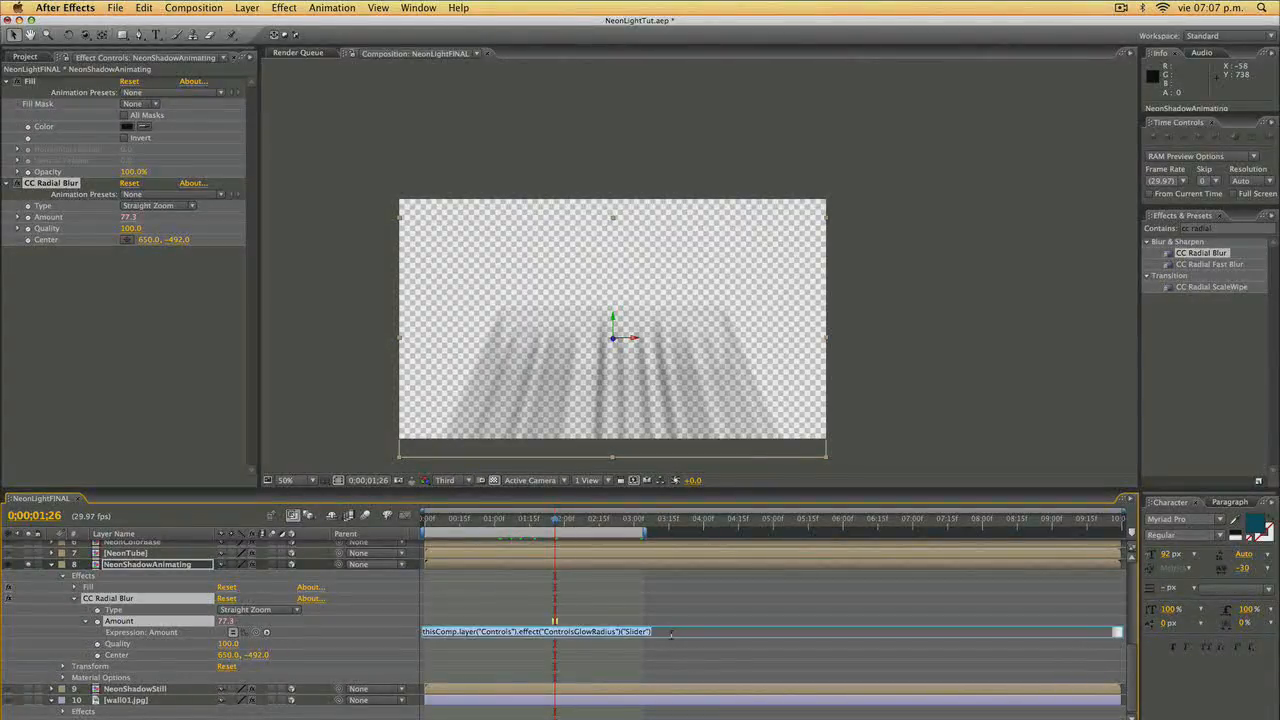
pyautogui.click(677, 633)
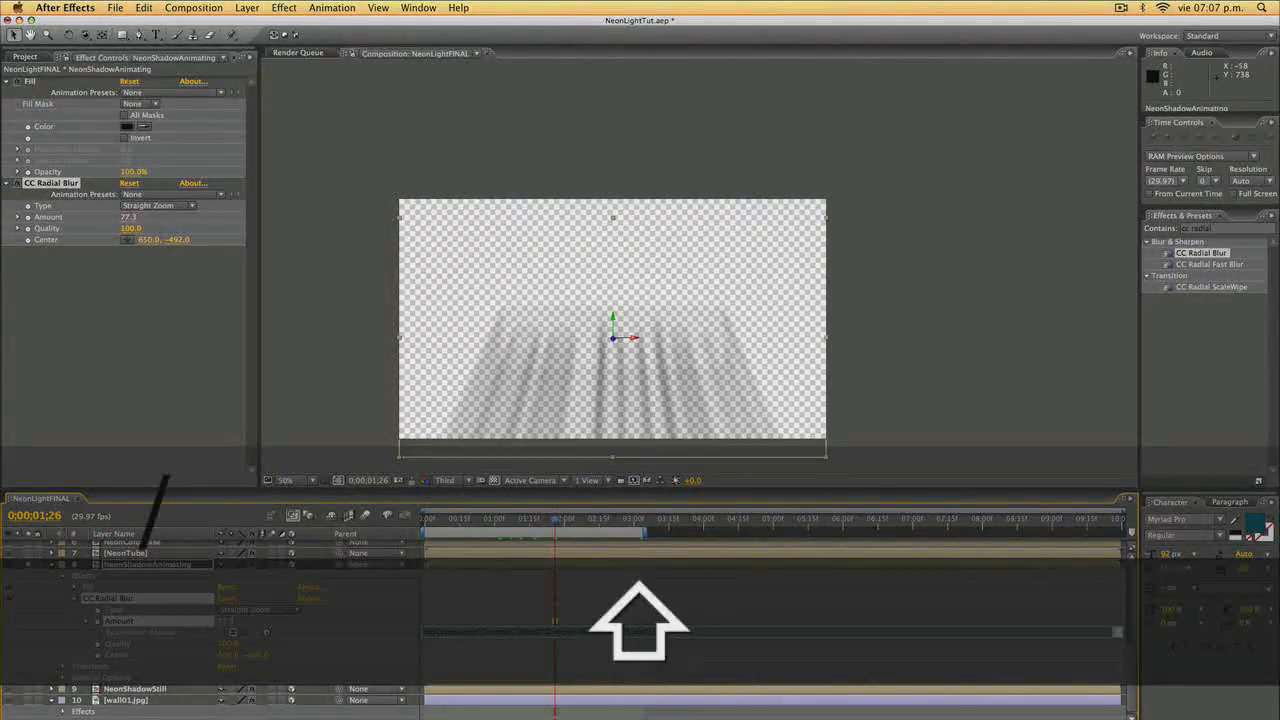
pyautogui.press('KP_Enter')
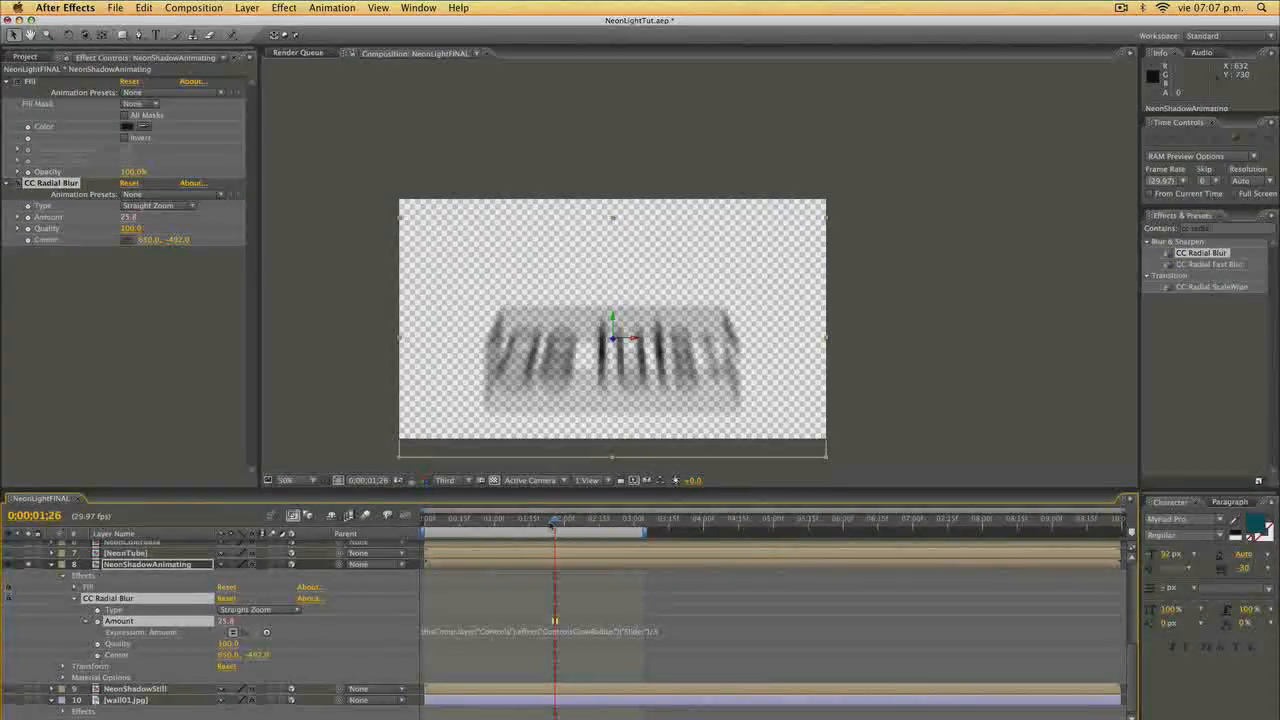
pyautogui.moveTo(556, 520); pyautogui.dragTo(508, 522)
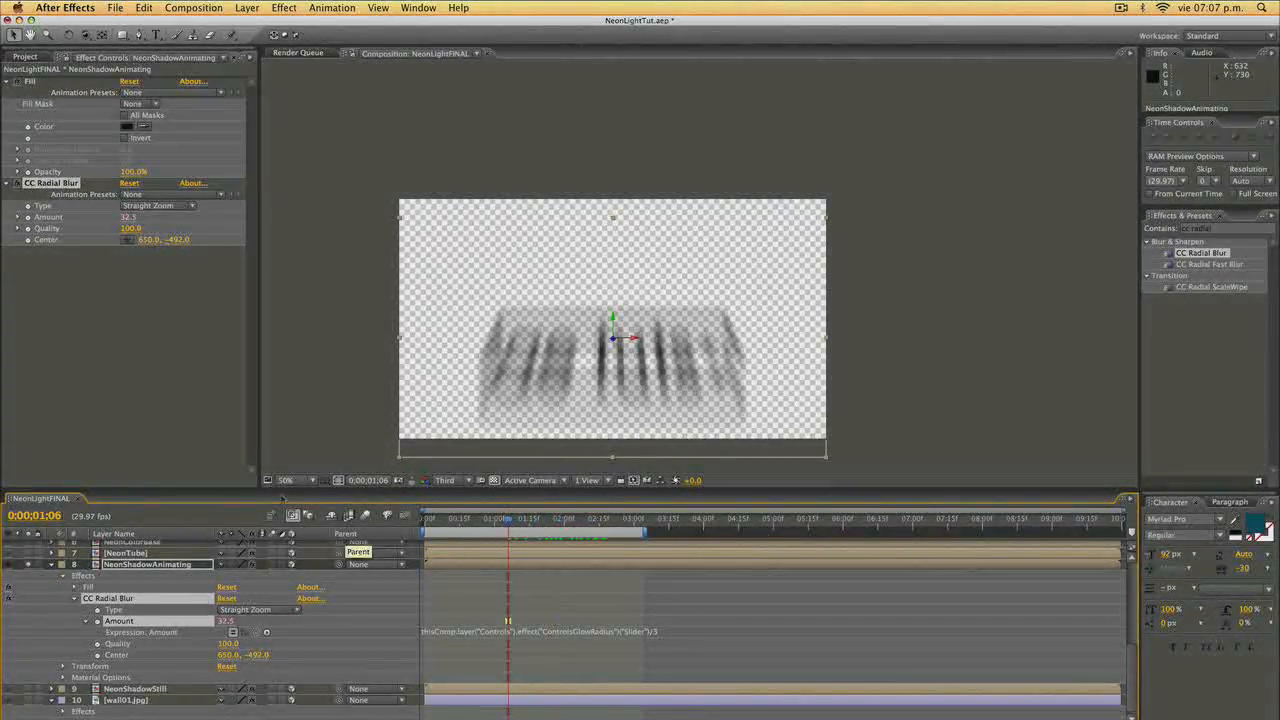
# Copy the CC Radial Blur Amount with its expression from NeonShadowAnimating, solo NeonShadowStill as well, and paste it onto that layer.
pyautogui.click(69, 241)
pyautogui.press('super+c')
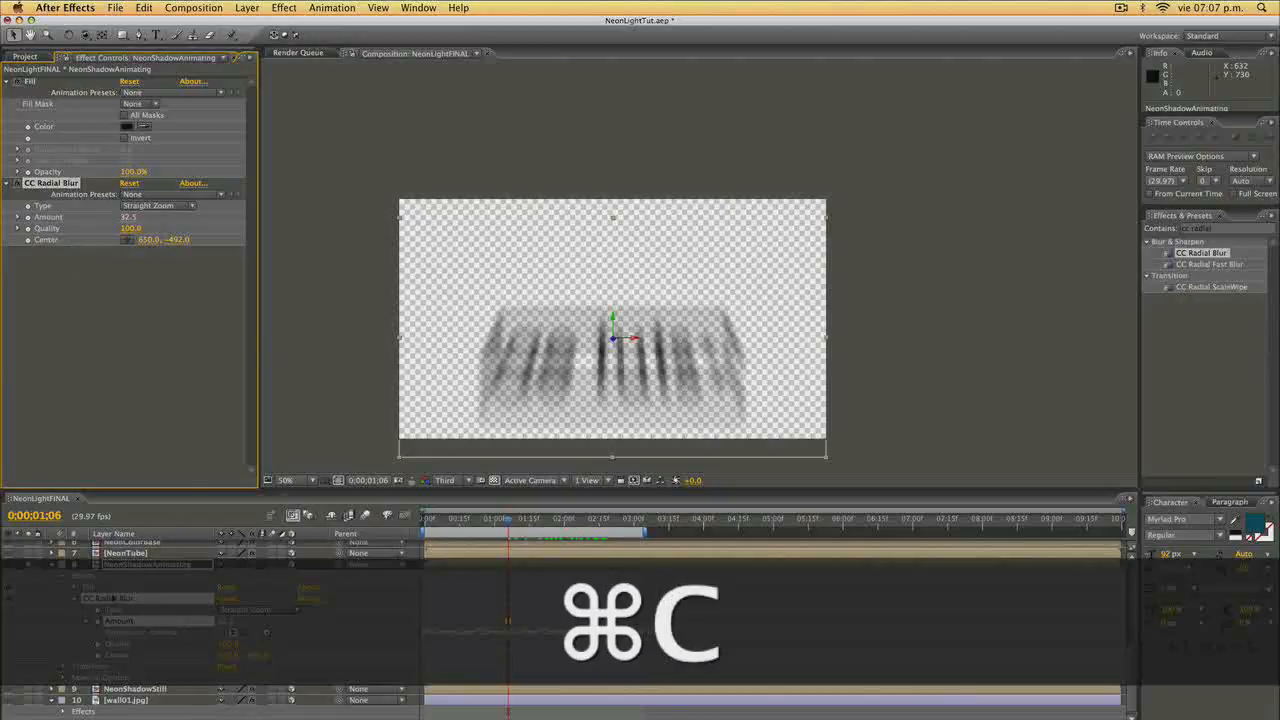
pyautogui.click(51, 564)
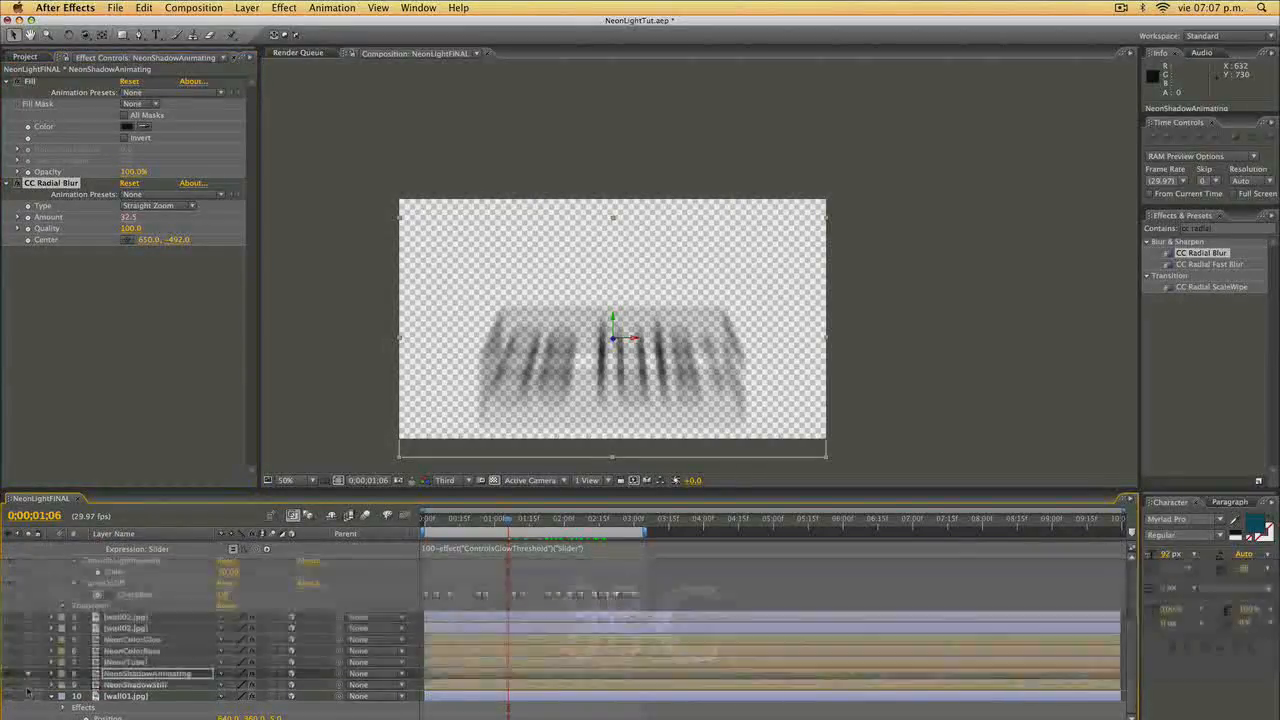
pyautogui.click(28, 687)
pyautogui.click(135, 685)
pyautogui.press('super+v')
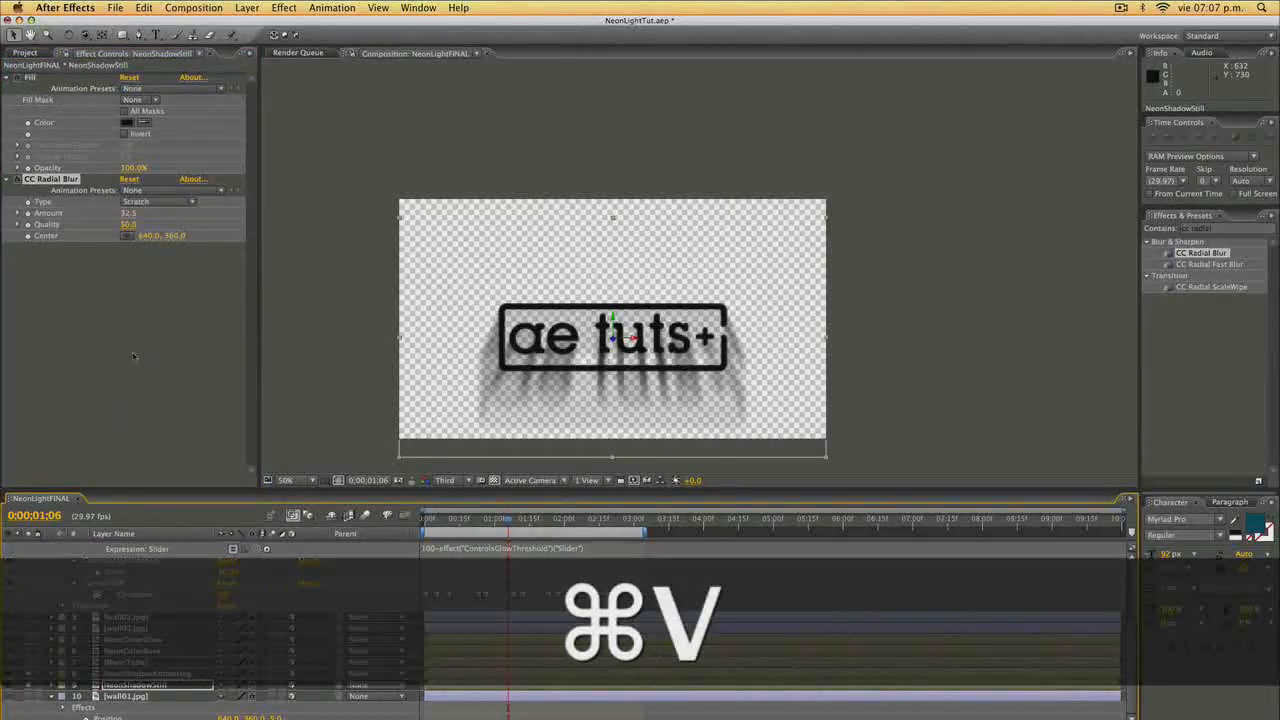
# Set the pasted blur on NeonShadowStill to Straight Zoom and remove its Amount expression, keeping a fixed amount of 25.
pyautogui.click(140, 203)
pyautogui.click(150, 154)
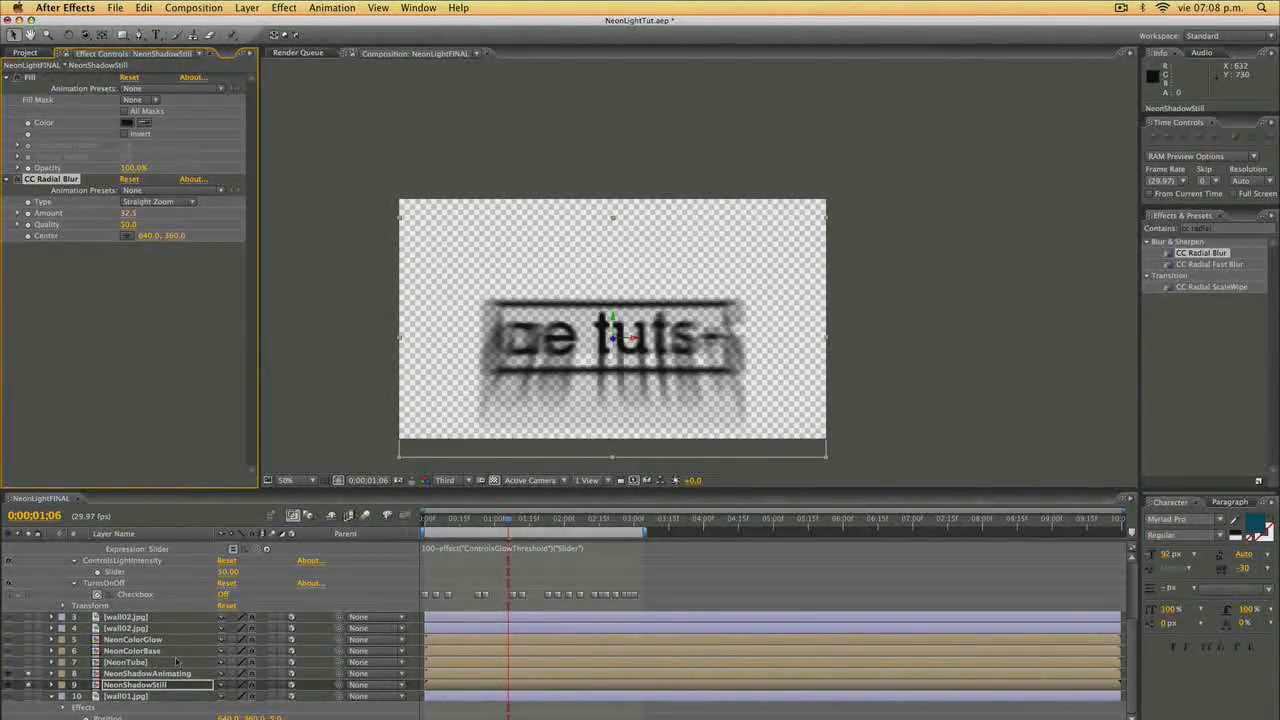
pyautogui.press('e')
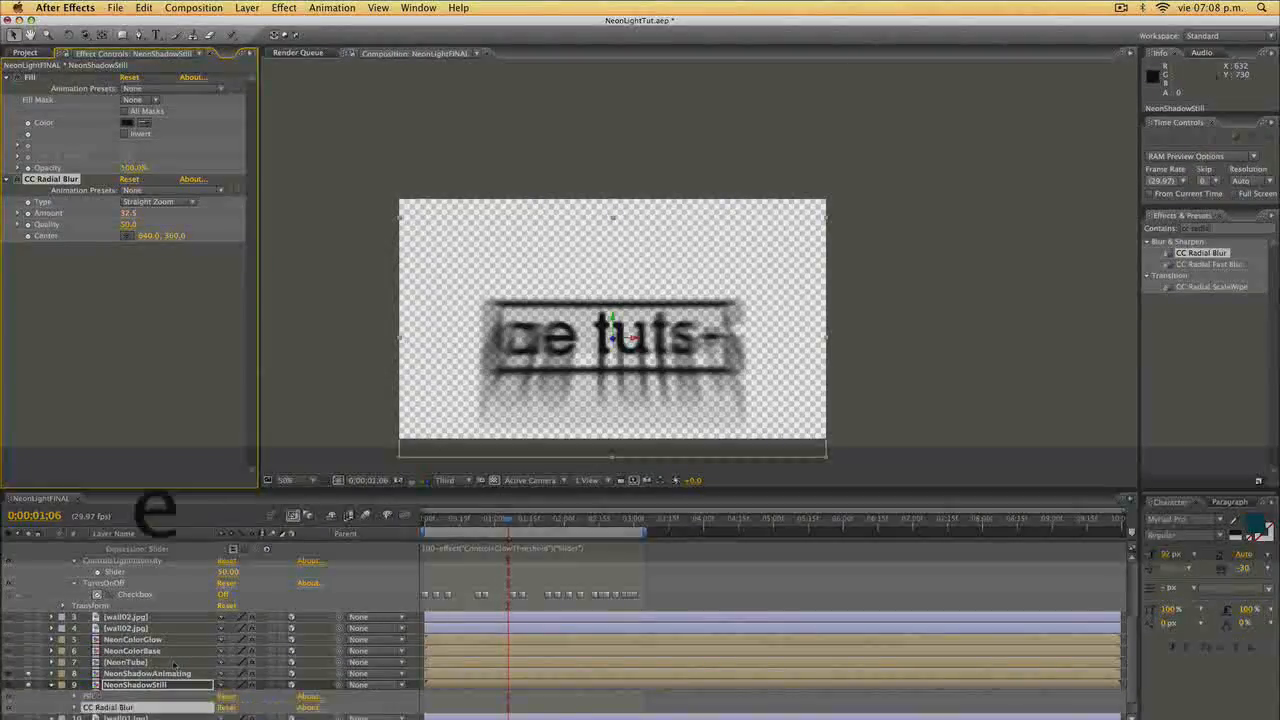
pyautogui.click(74, 707)
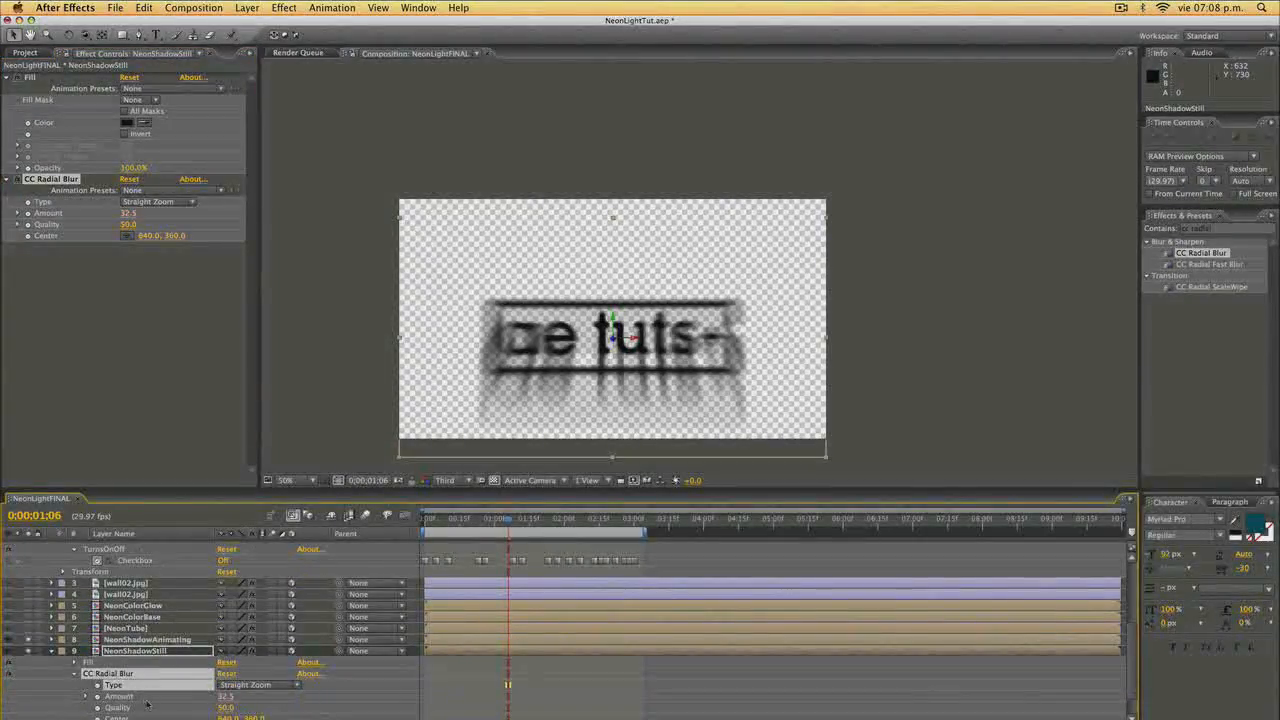
pyautogui.click(119, 696)
pyautogui.hotkey('ctrl', 'v')
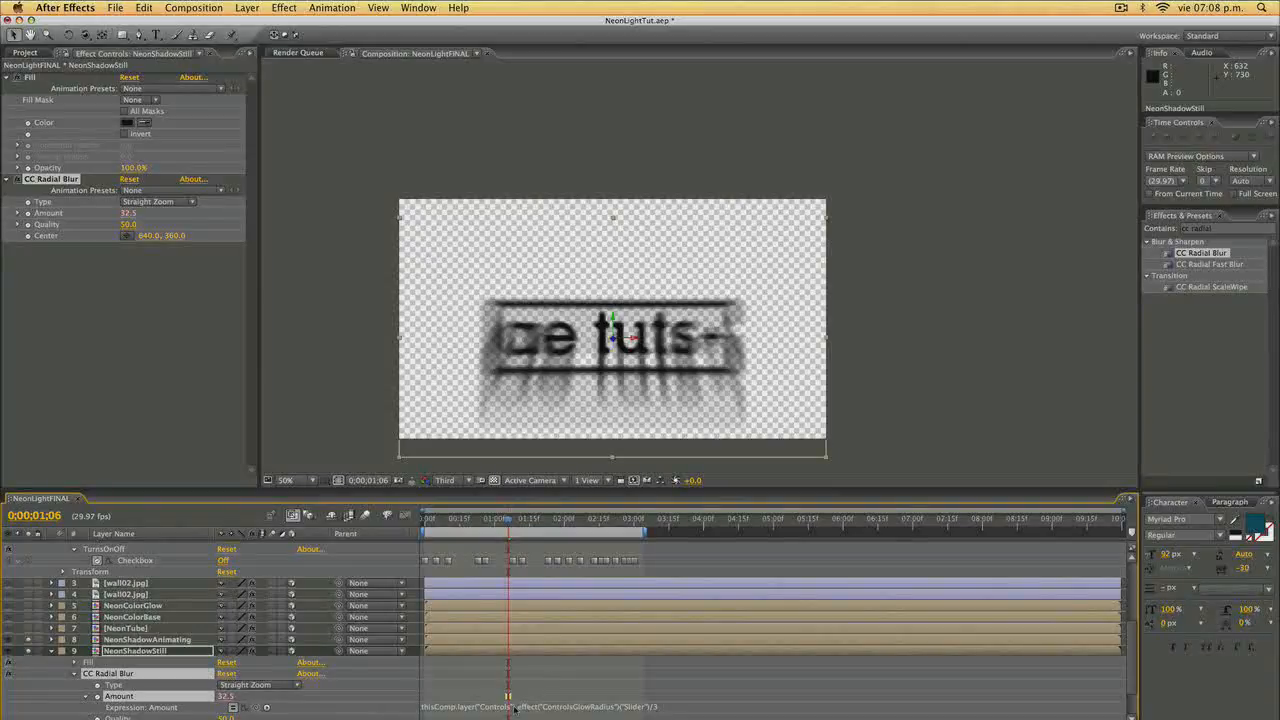
pyautogui.hotkey('ctrl', 'z')
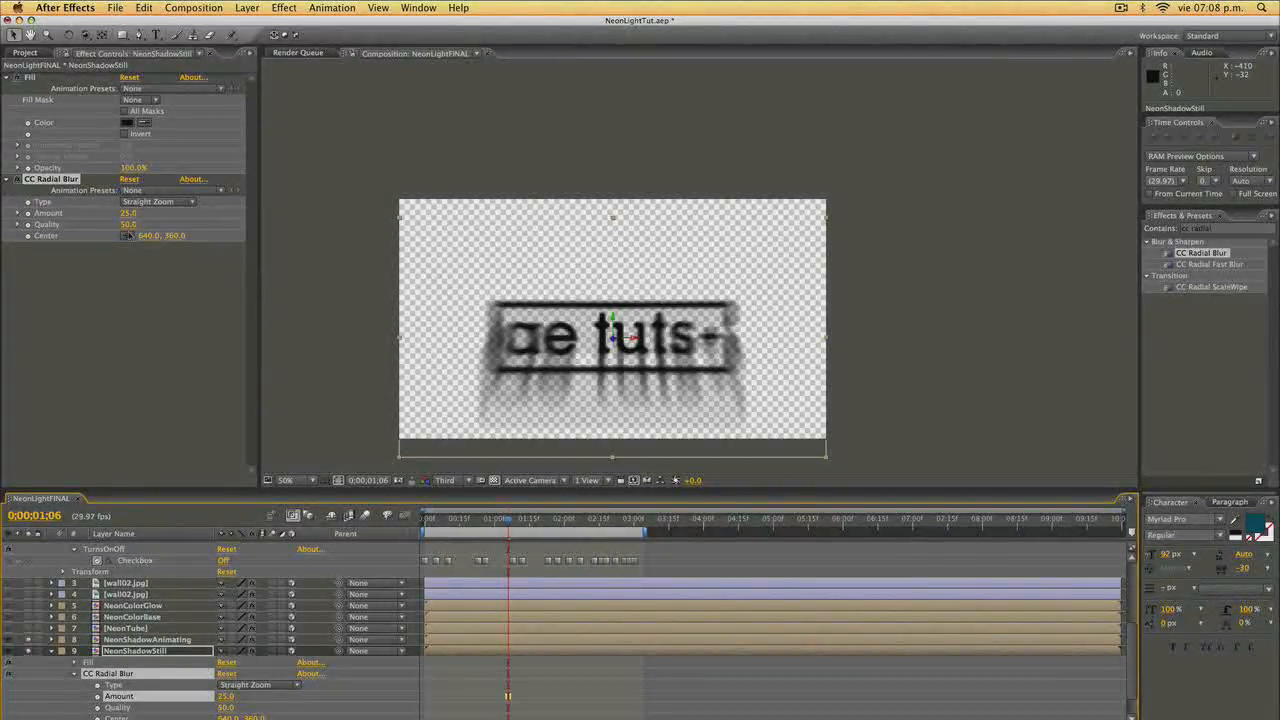
# Place the CC Radial Blur center of NeonShadowStill above the frame at about 478, -200, and scrub to compare both shadows.
pyautogui.click(127, 235)
pyautogui.click(598, 140)
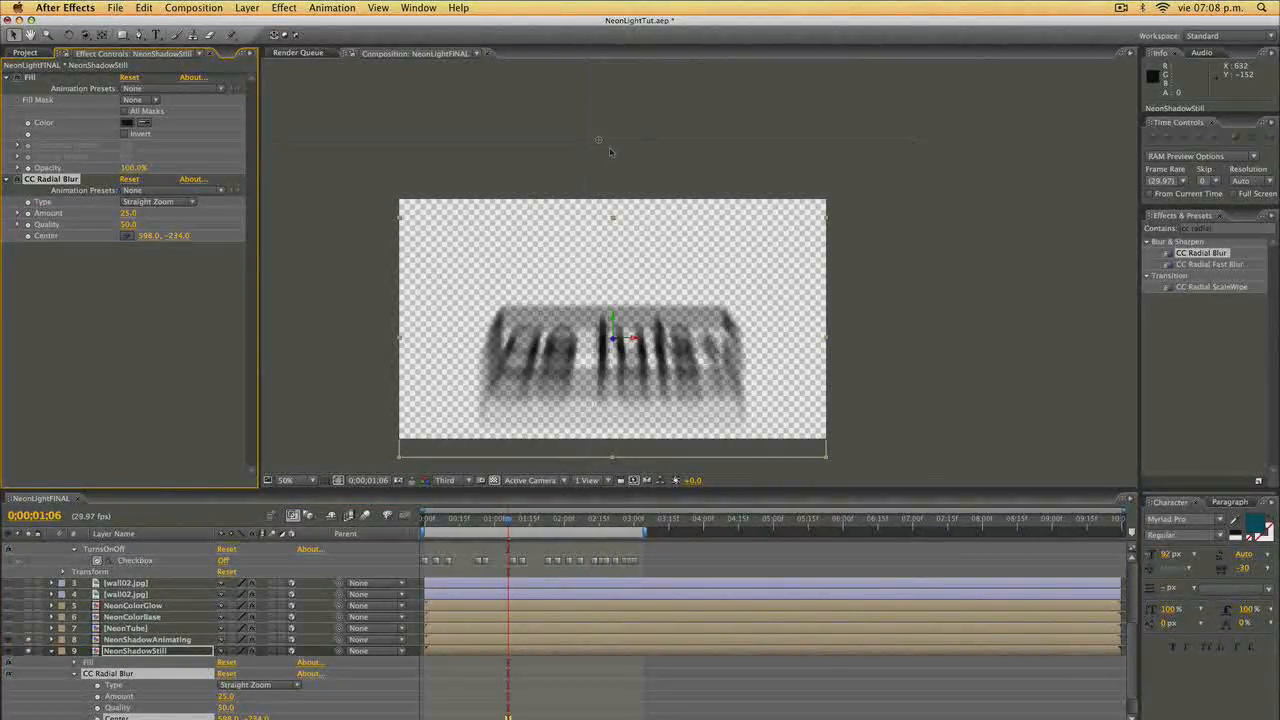
pyautogui.moveTo(598, 140); pyautogui.dragTo(560, 153)
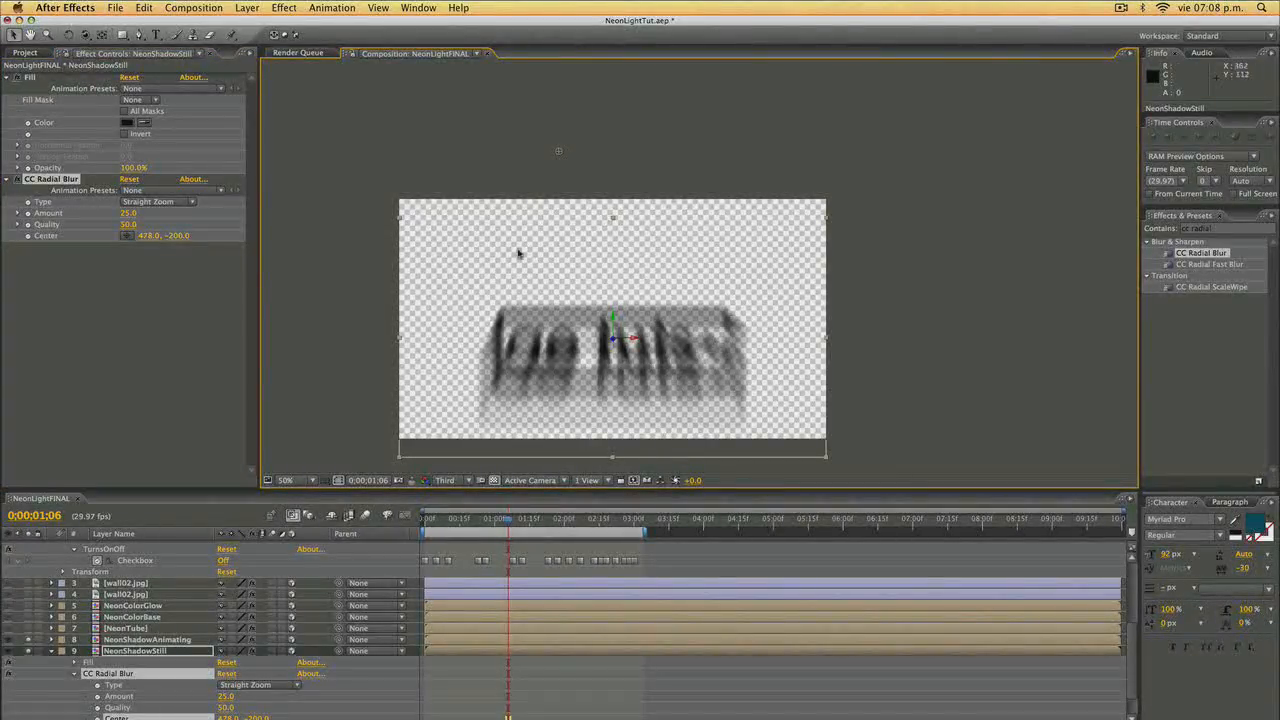
pyautogui.moveTo(463, 522)
pyautogui.mouseDown()
pyautogui.moveTo(563, 525)
pyautogui.moveTo(445, 537)
pyautogui.mouseUp()
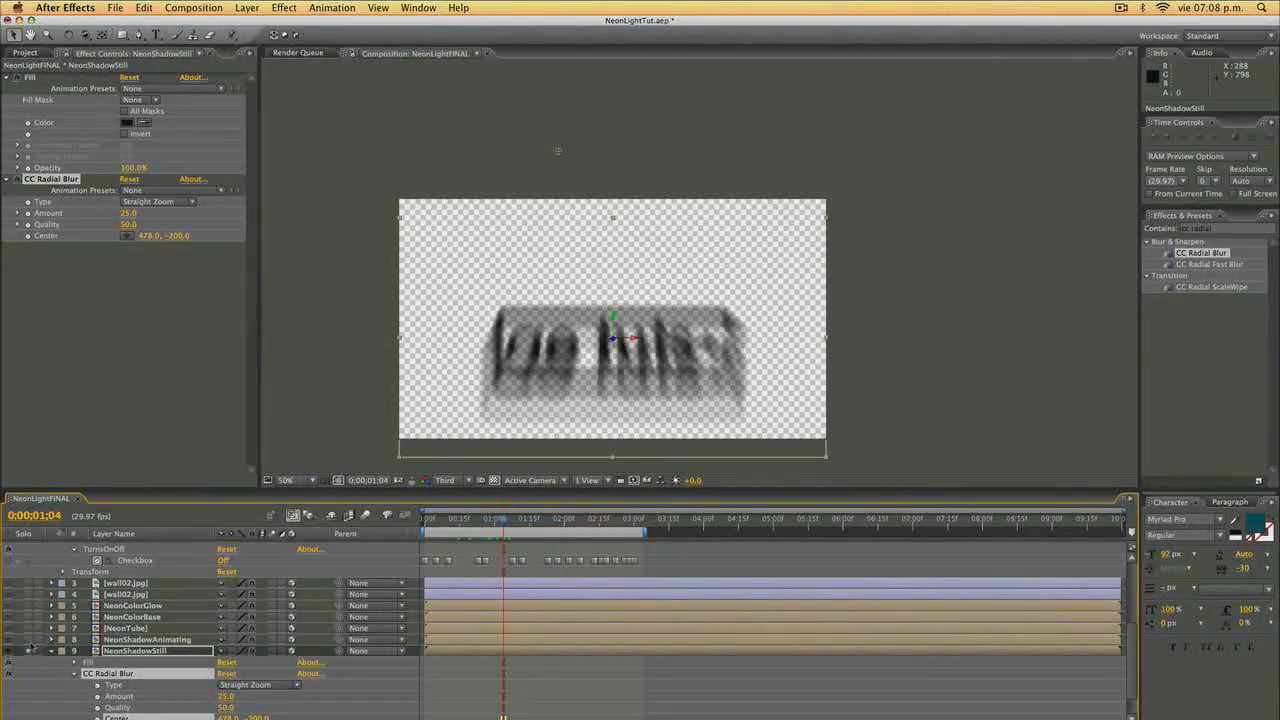
# Turn off solo for both shadow layers, play a RAM preview of the whole sign, and move the playhead to 0;00;00;18.
pyautogui.click(31, 651)
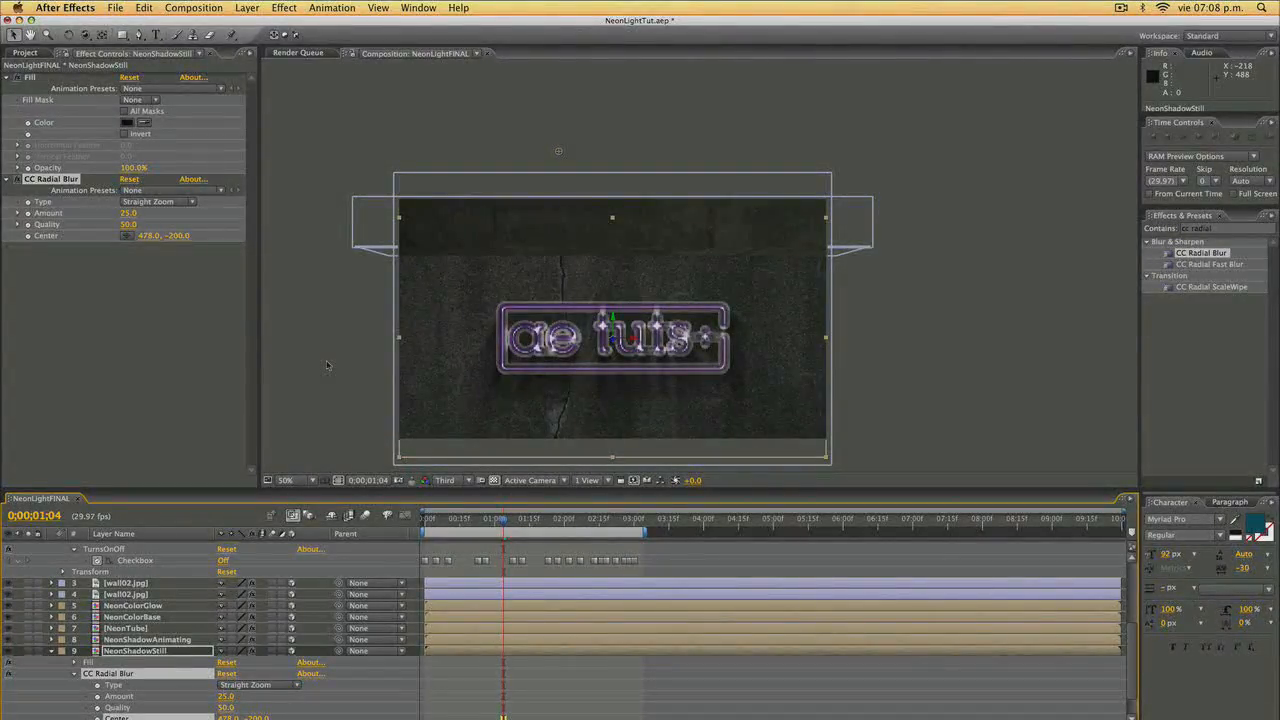
pyautogui.press('KP_0')
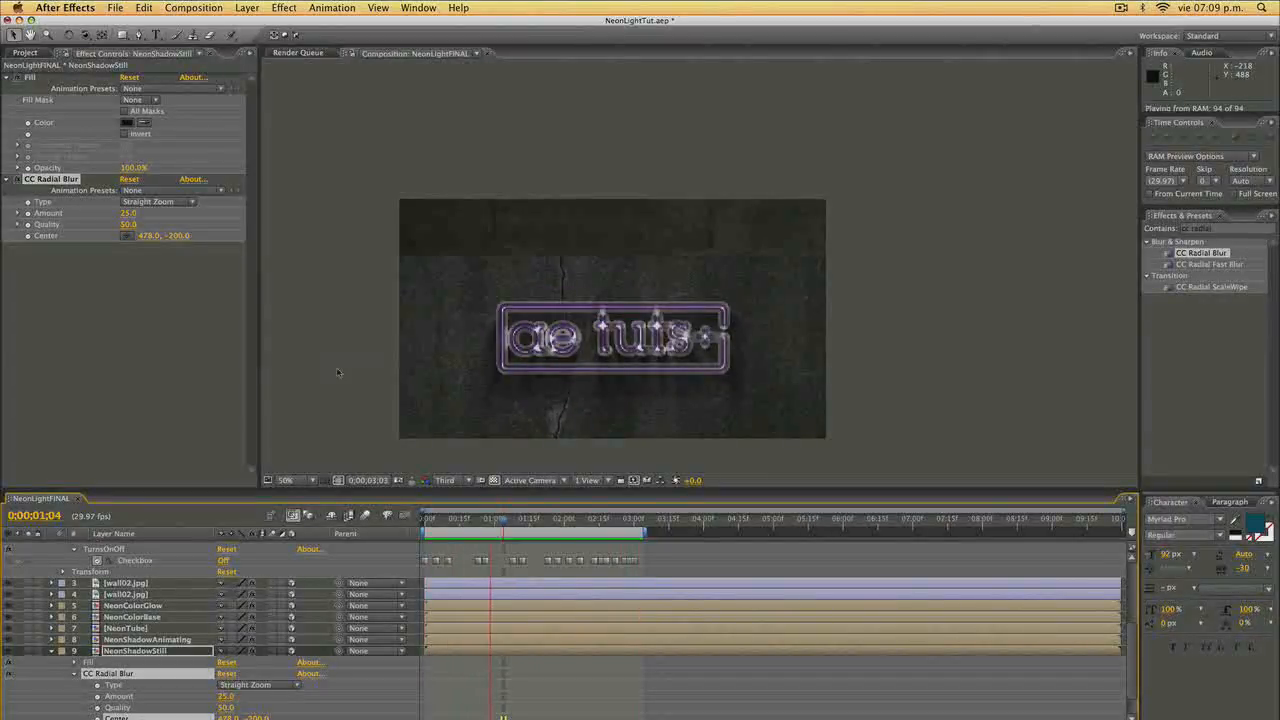
pyautogui.press('0')
pyautogui.click(465, 520)
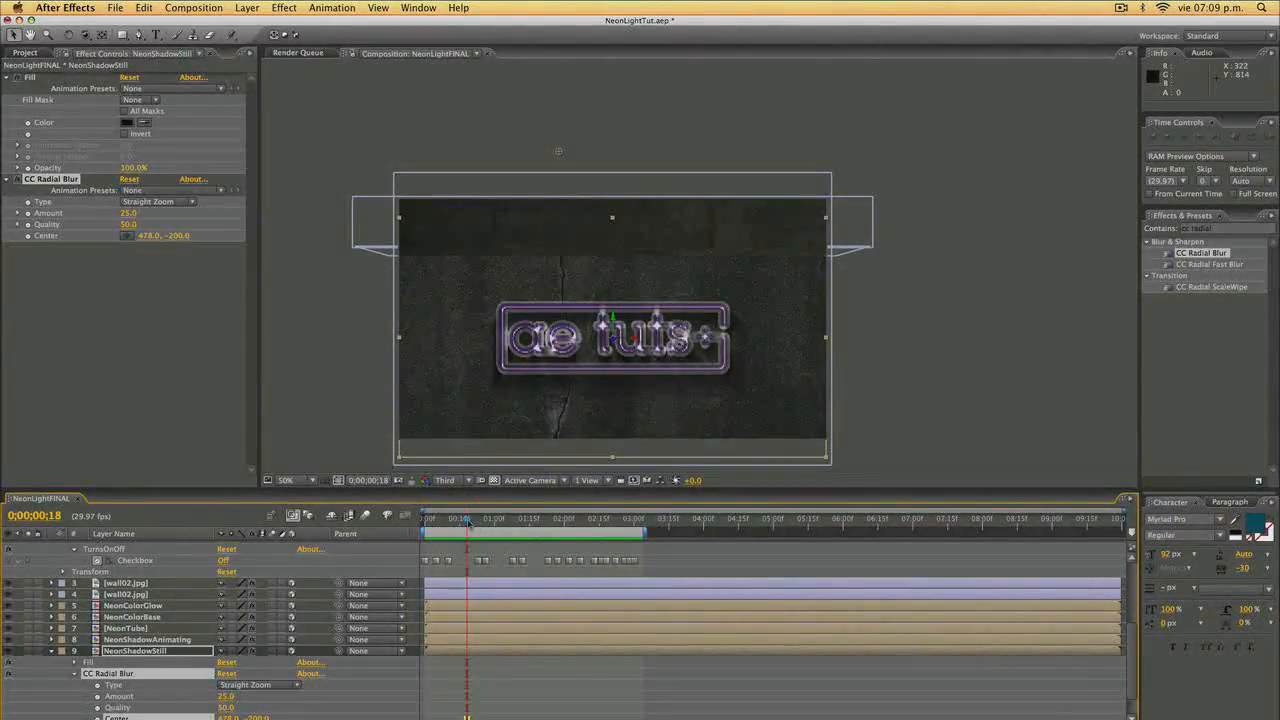
pyautogui.moveTo(468, 522); pyautogui.dragTo(466, 525)
# Reveal the Opacity expression of NeonColorGlow, copy its full TurnsOnOff checkbox code, and collapse the layer.
pyautogui.click(140, 606)
pyautogui.press('t')
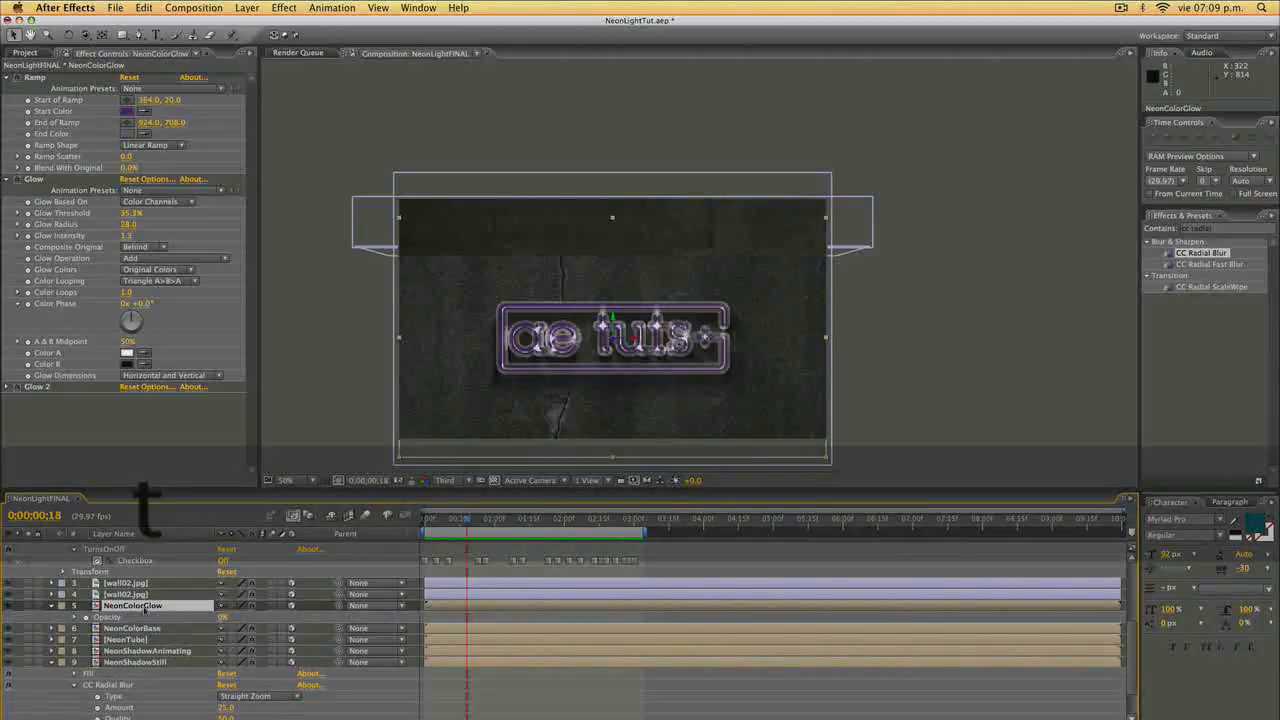
pyautogui.click(110, 617)
pyautogui.click(74, 617)
pyautogui.click(442, 679)
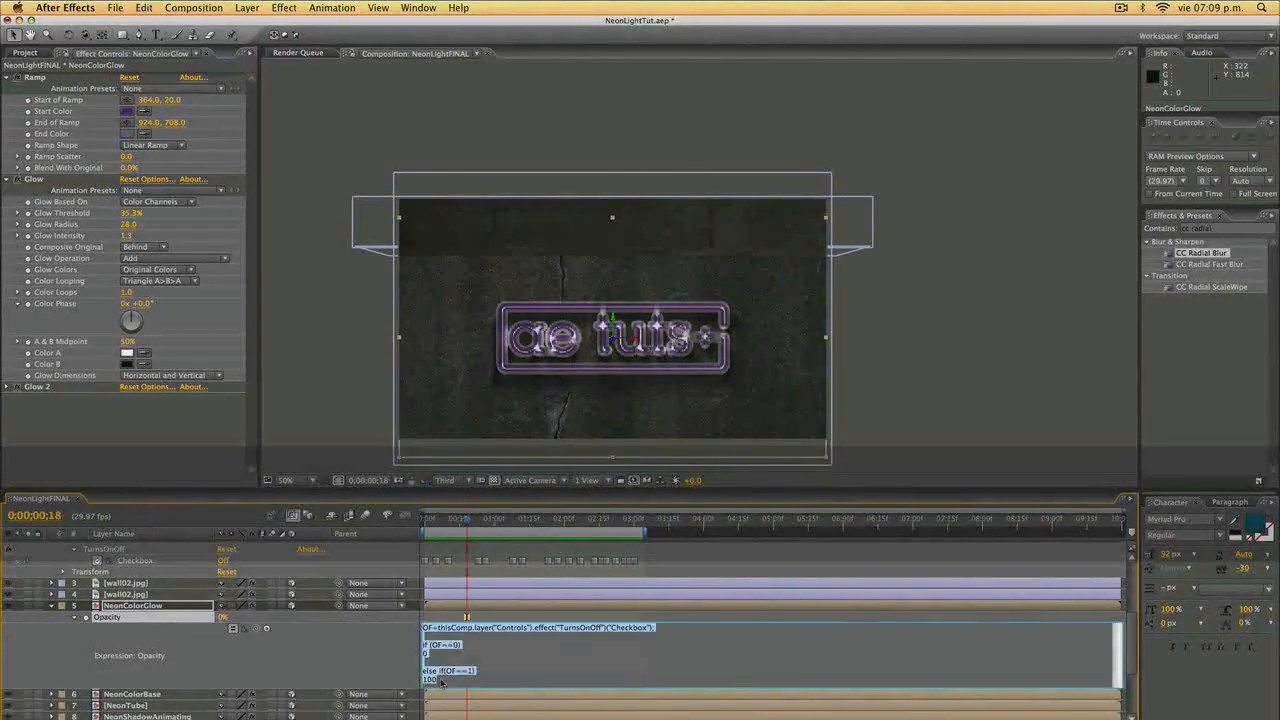
pyautogui.press('super+c')
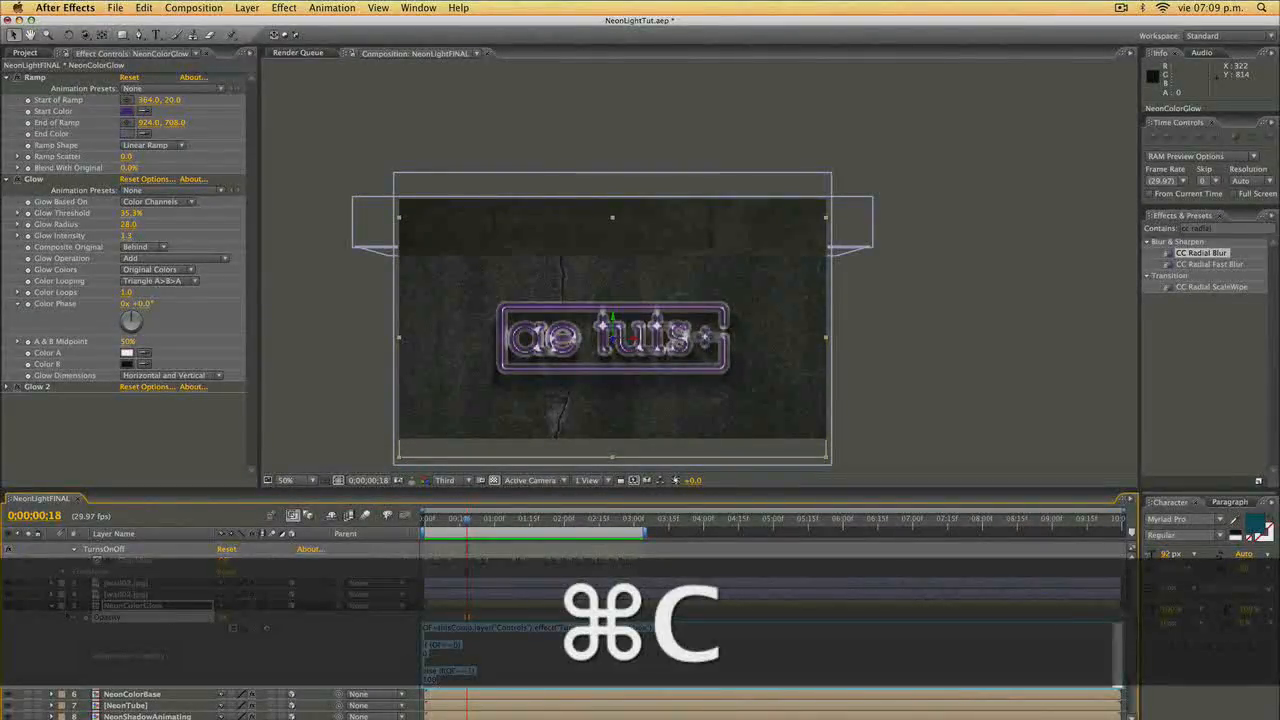
pyautogui.click(51, 605)
# Reveal the Opacity of both shadow layers and apply the copied TurnsOnOff expression to the Opacity of NeonShadowAnimating.
pyautogui.click(141, 651)
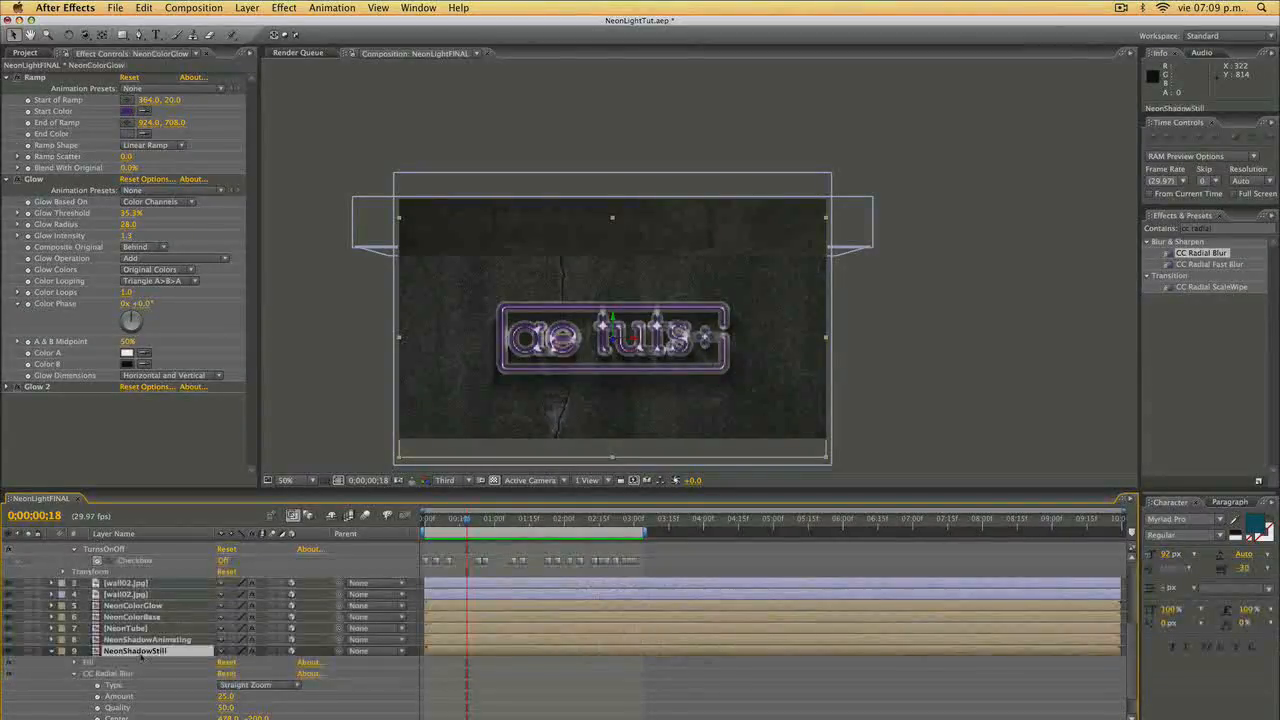
pyautogui.press('t')
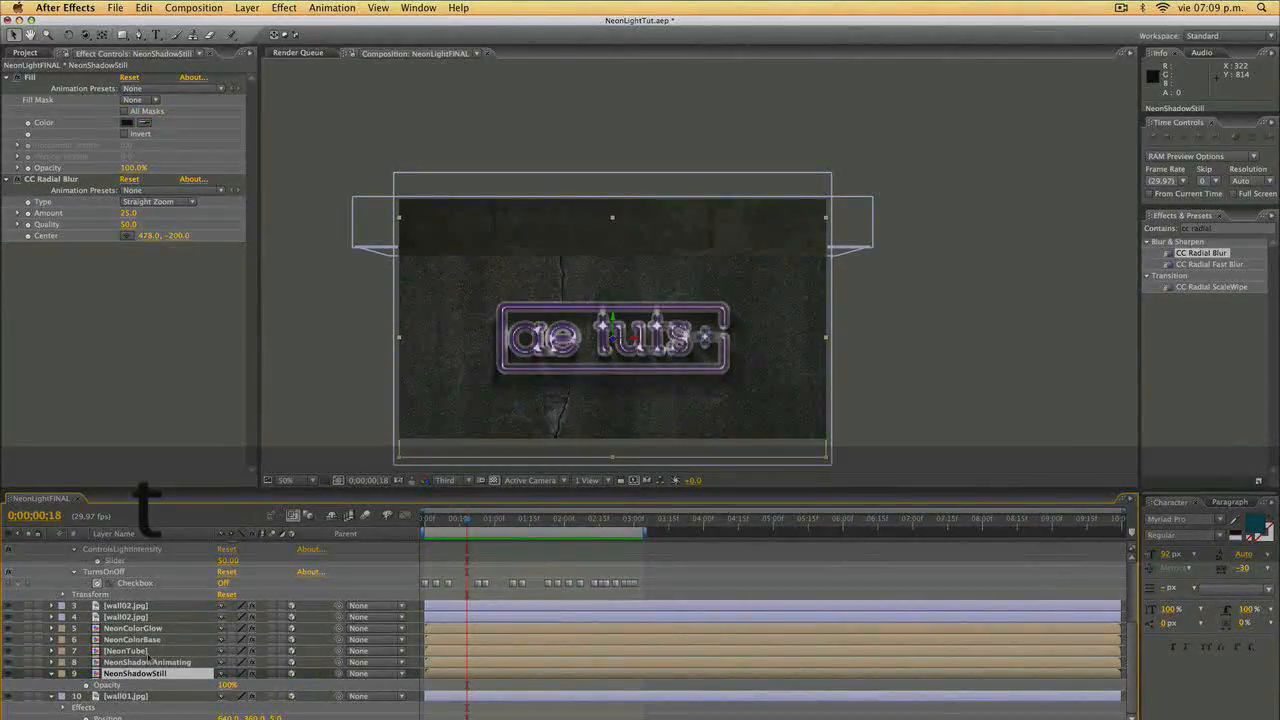
pyautogui.click(147, 662)
pyautogui.press('t')
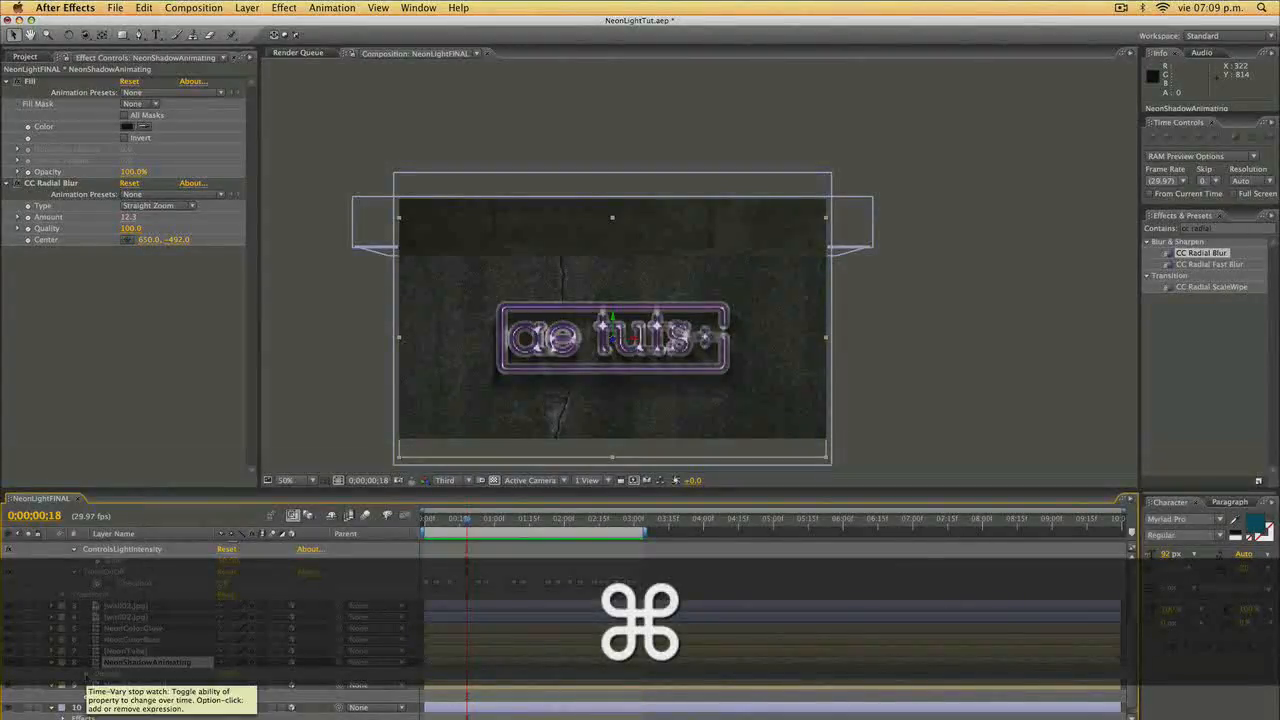
pyautogui.keyDown('alt'); pyautogui.click(86, 674); pyautogui.keyUp('alt')
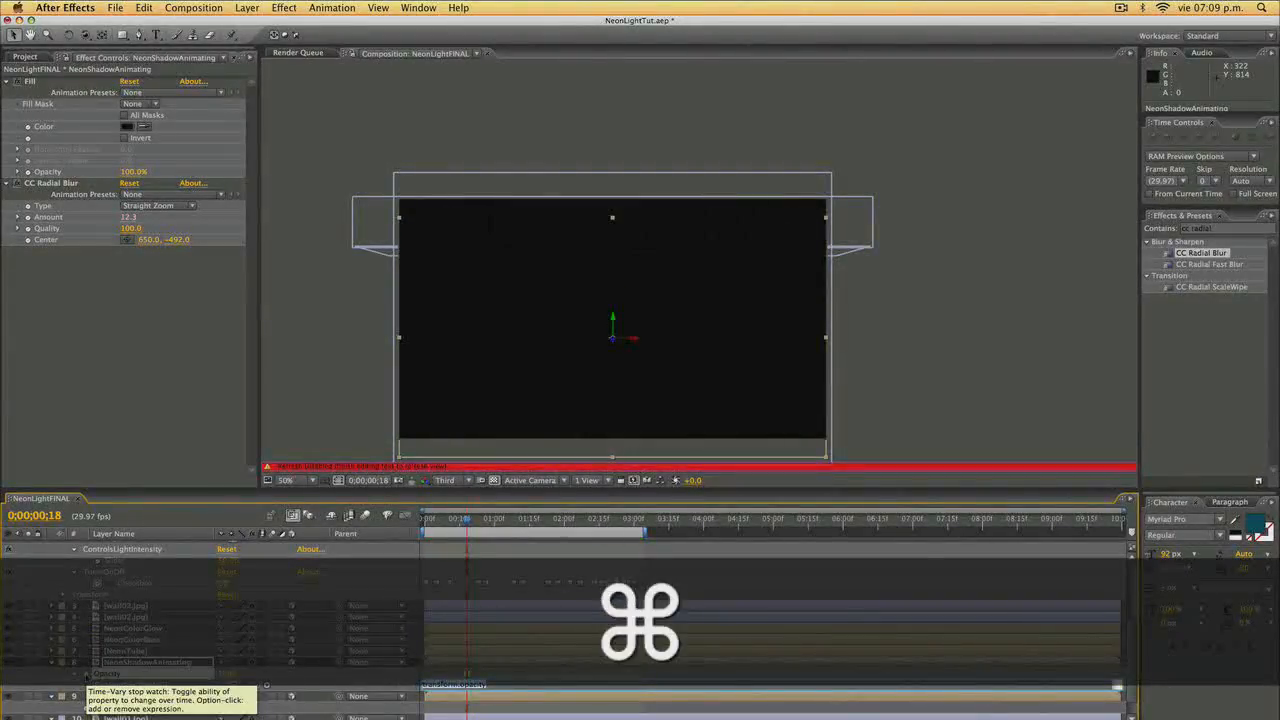
pyautogui.press('super+v')
pyautogui.press('KP_Enter')
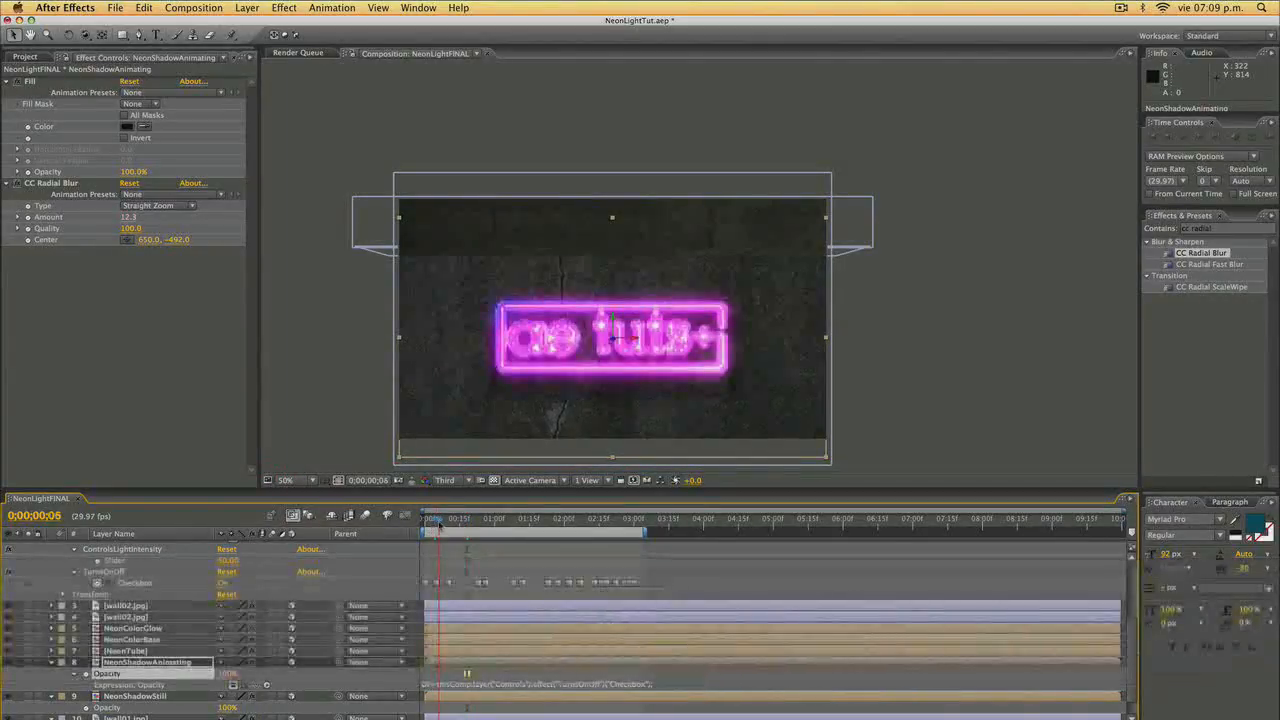
# Scrub from 0;00;00;06 to 0;00;02;14 to check the animated shadow against the flickering light, and deselect the layer.
pyautogui.click(437, 527)
pyautogui.moveTo(438, 524); pyautogui.dragTo(599, 527)
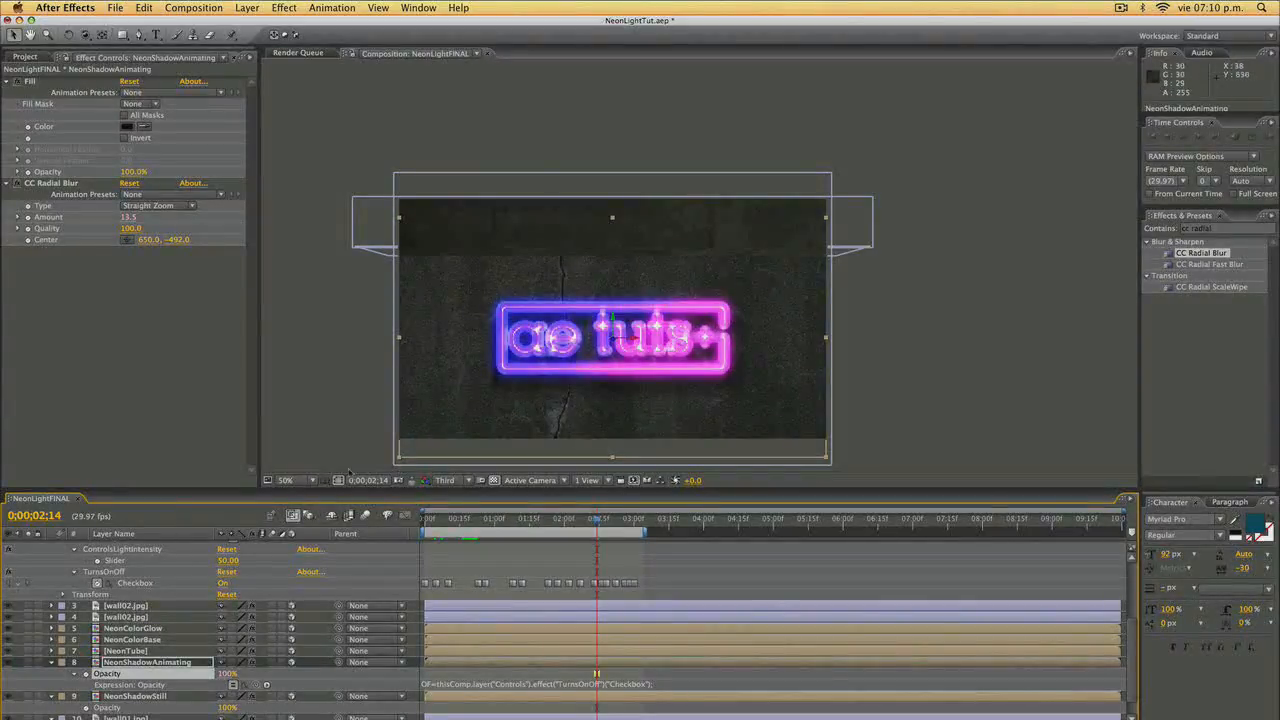
pyautogui.click(339, 370)
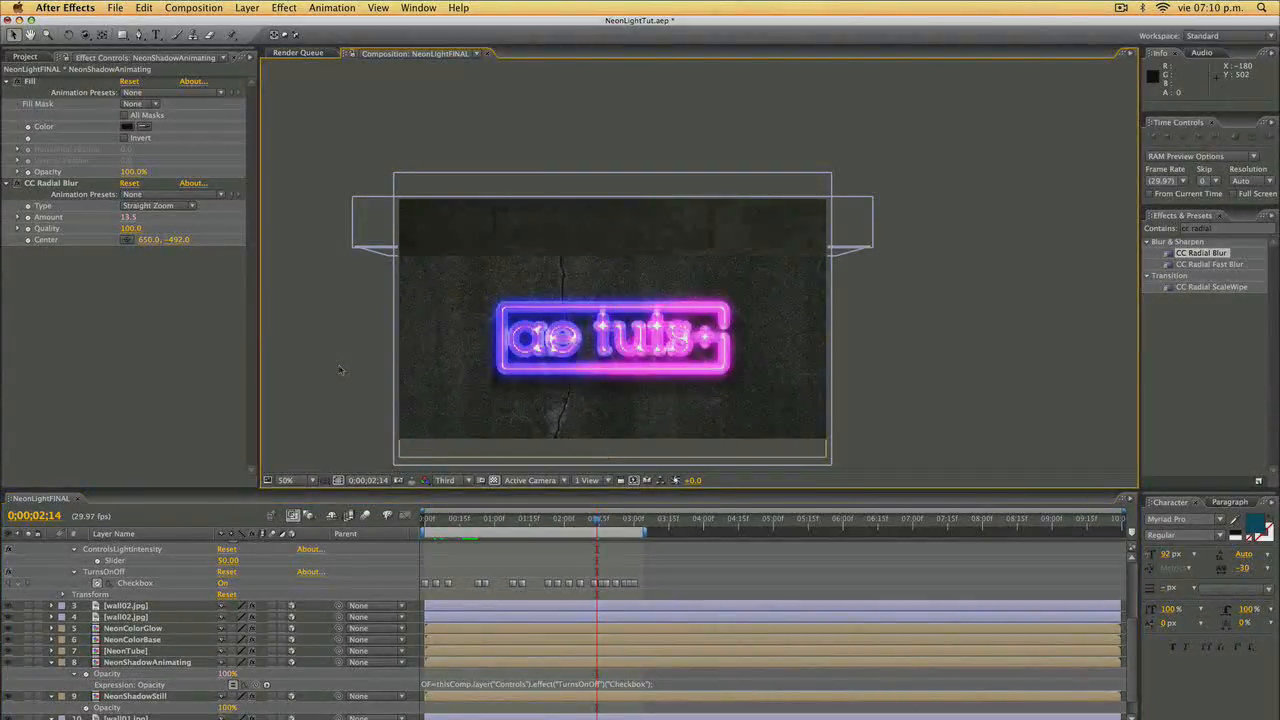
# Create a 1280 × 720 magenta solid (R 230, G 24, B 218) named PinkLight and hide its layer.
pyautogui.press('super+y')
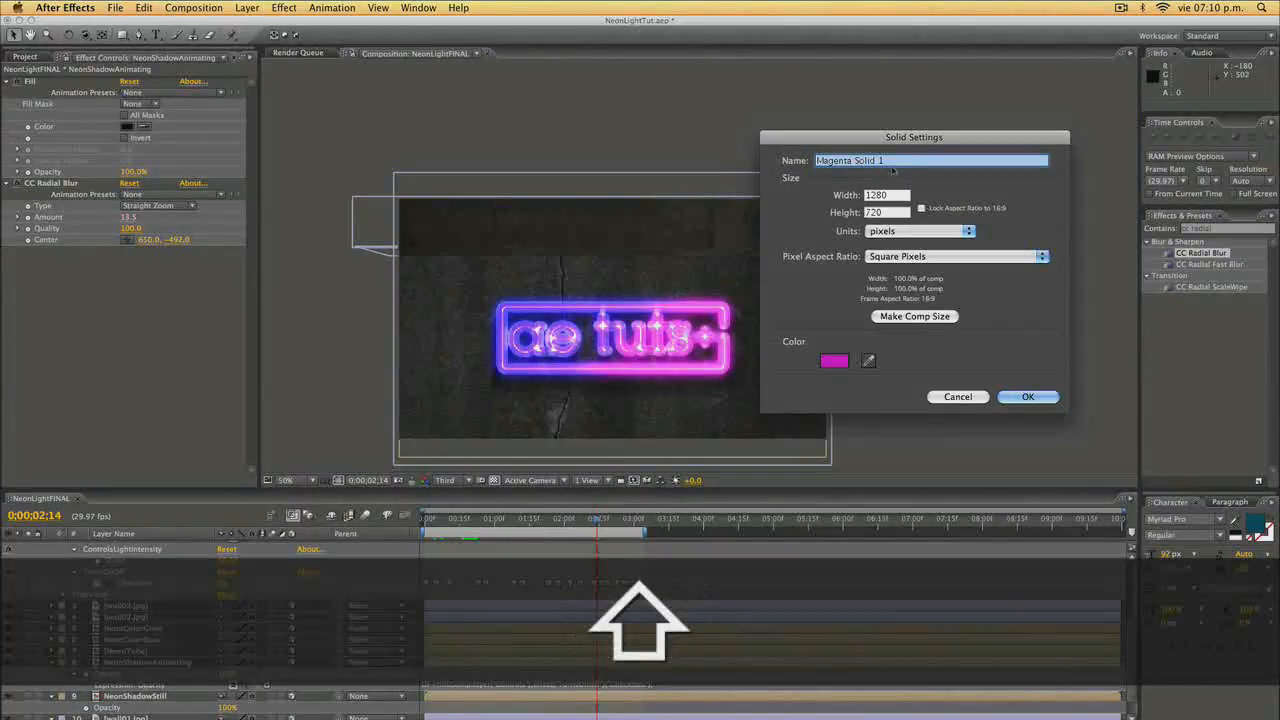
pyautogui.write('PinkLight')
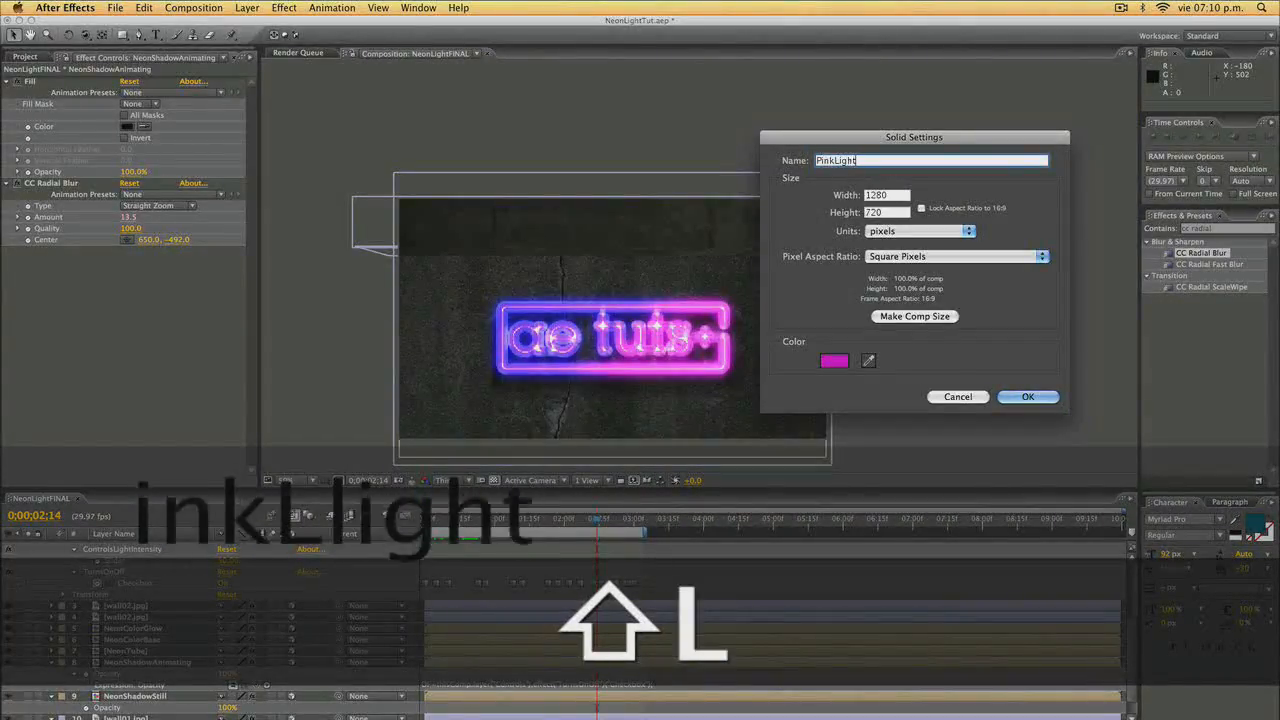
pyautogui.click(834, 361)
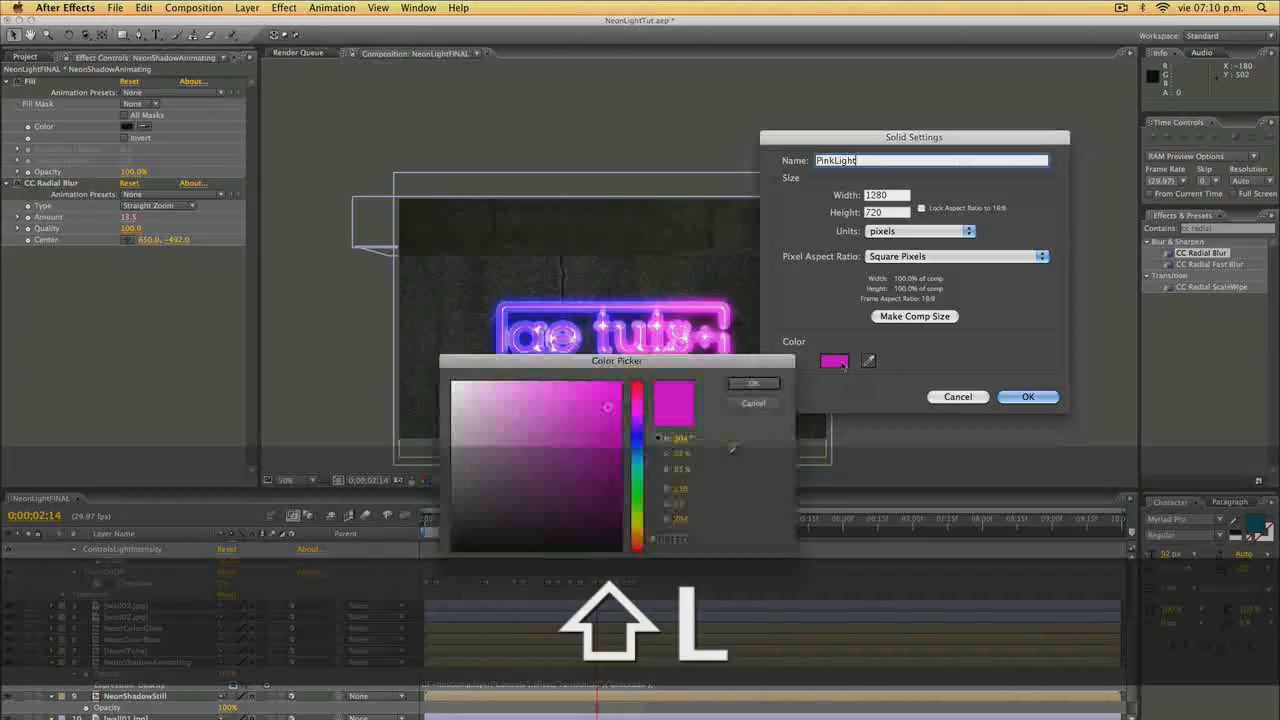
pyautogui.moveTo(608, 407); pyautogui.dragTo(603, 398)
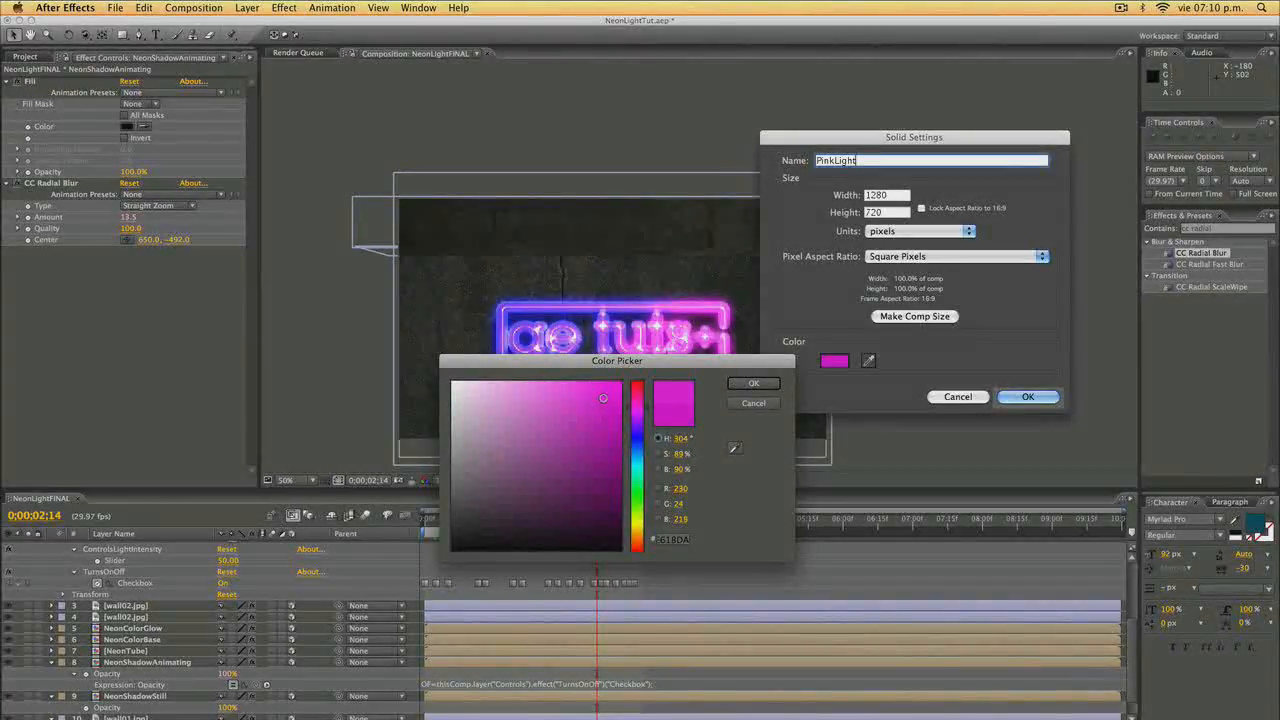
pyautogui.click(766, 387)
pyautogui.click(1000, 398)
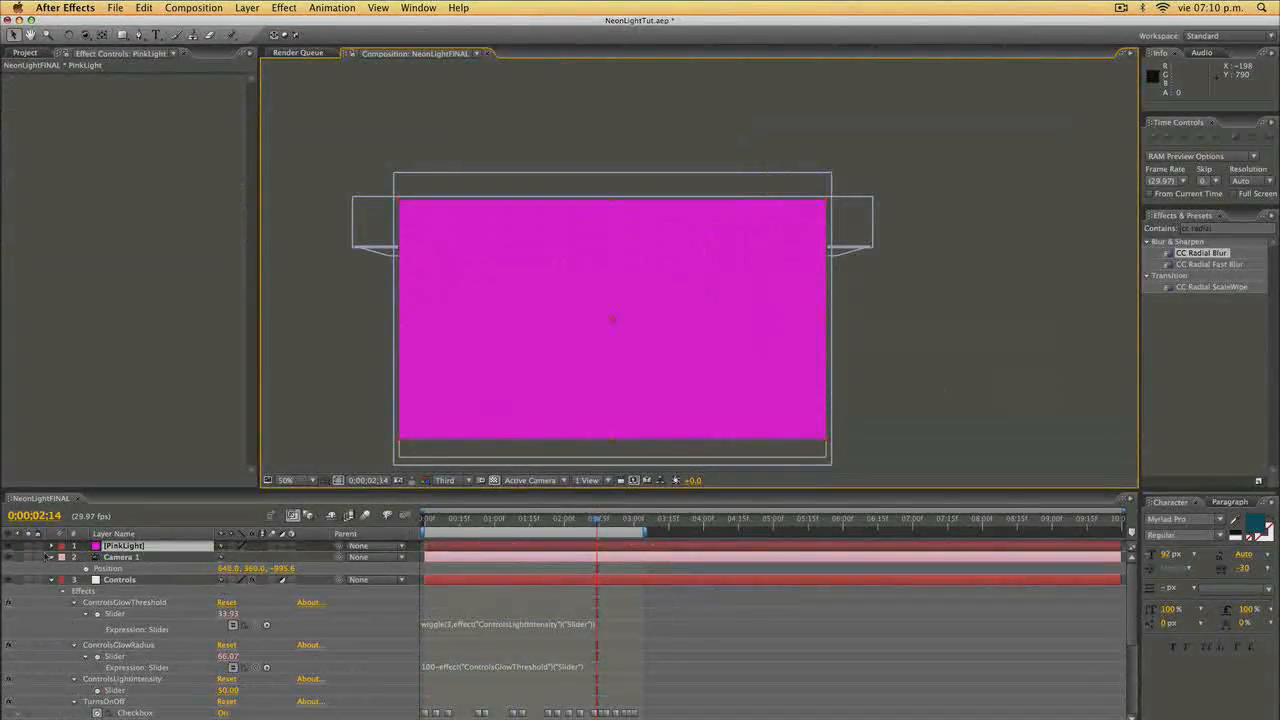
pyautogui.click(13, 546)
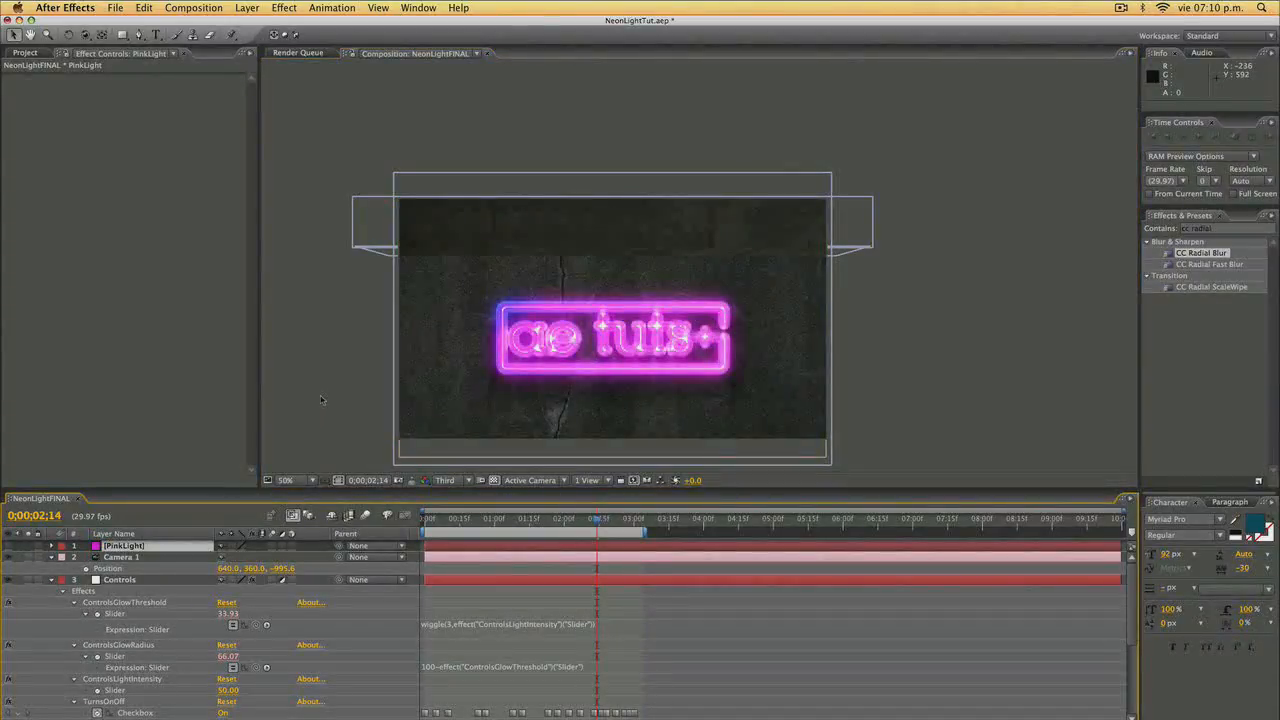
# Create a 1280 × 720 purple solid (R 94, G 16, B 190) named PurpleLight.
pyautogui.press('super+y')
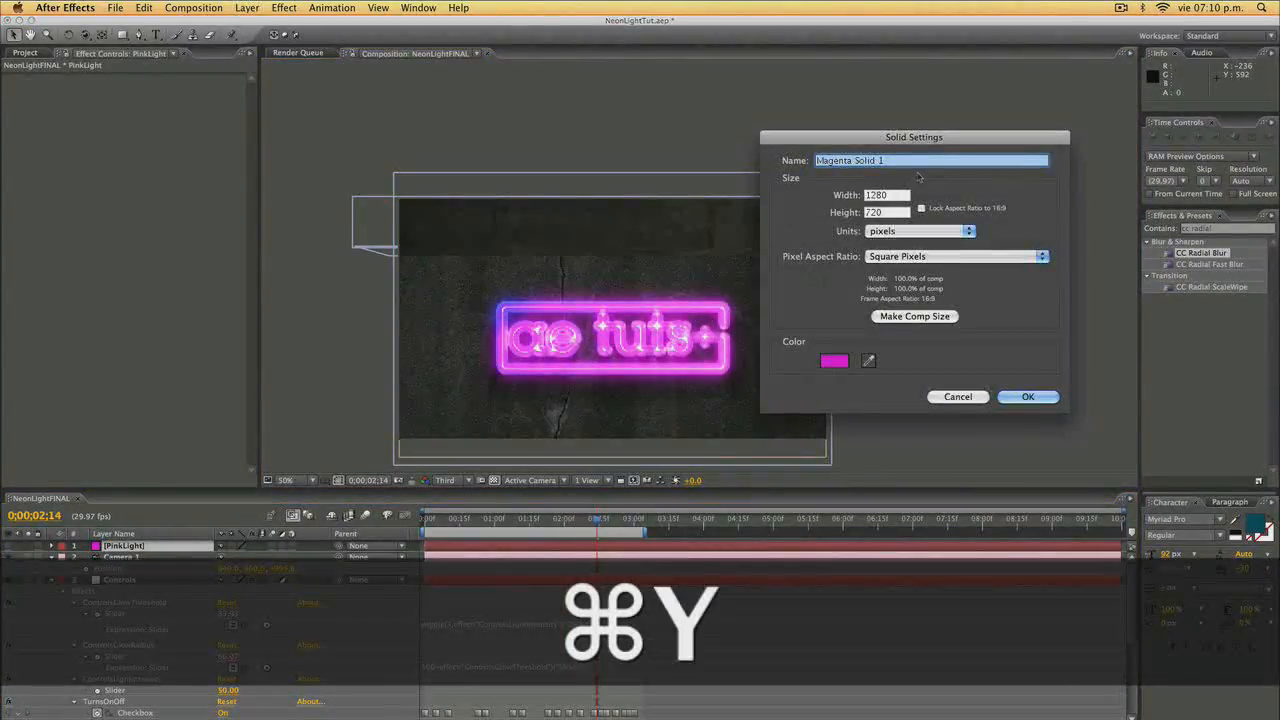
pyautogui.write('Purple')
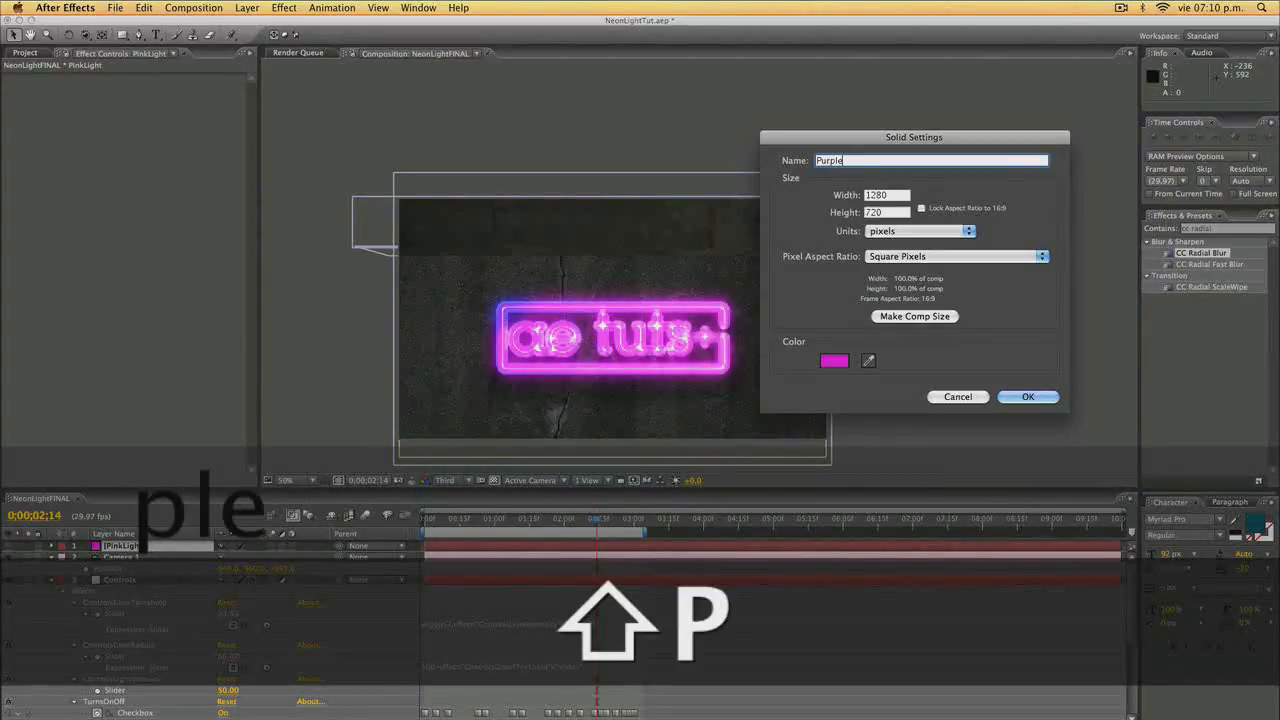
pyautogui.write('Light')
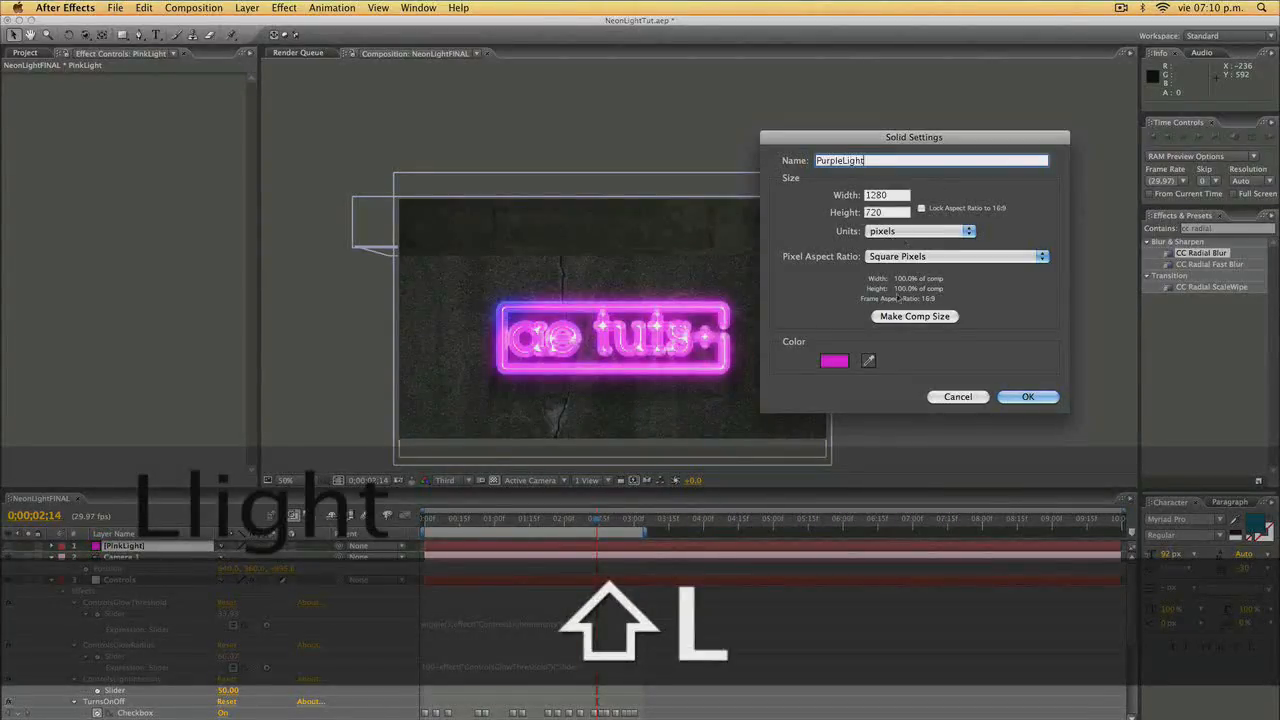
pyautogui.click(834, 361)
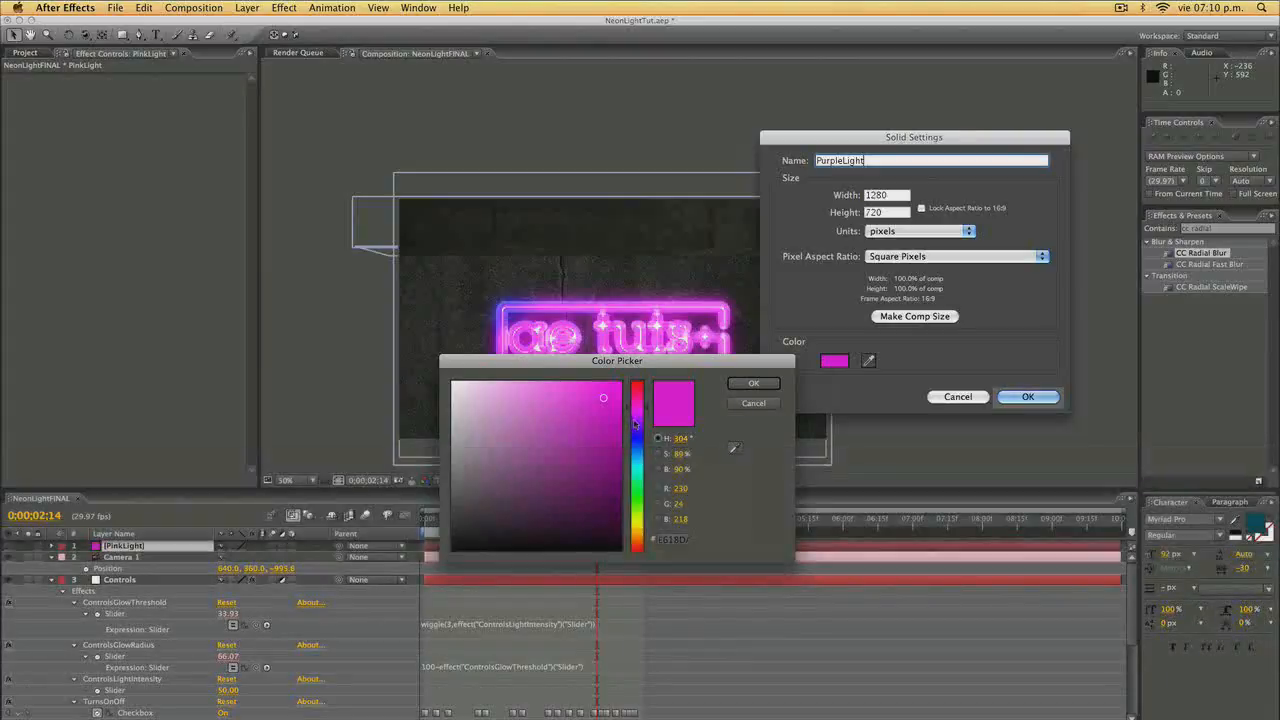
pyautogui.moveTo(634, 424); pyautogui.dragTo(606, 424)
pyautogui.click(636, 428)
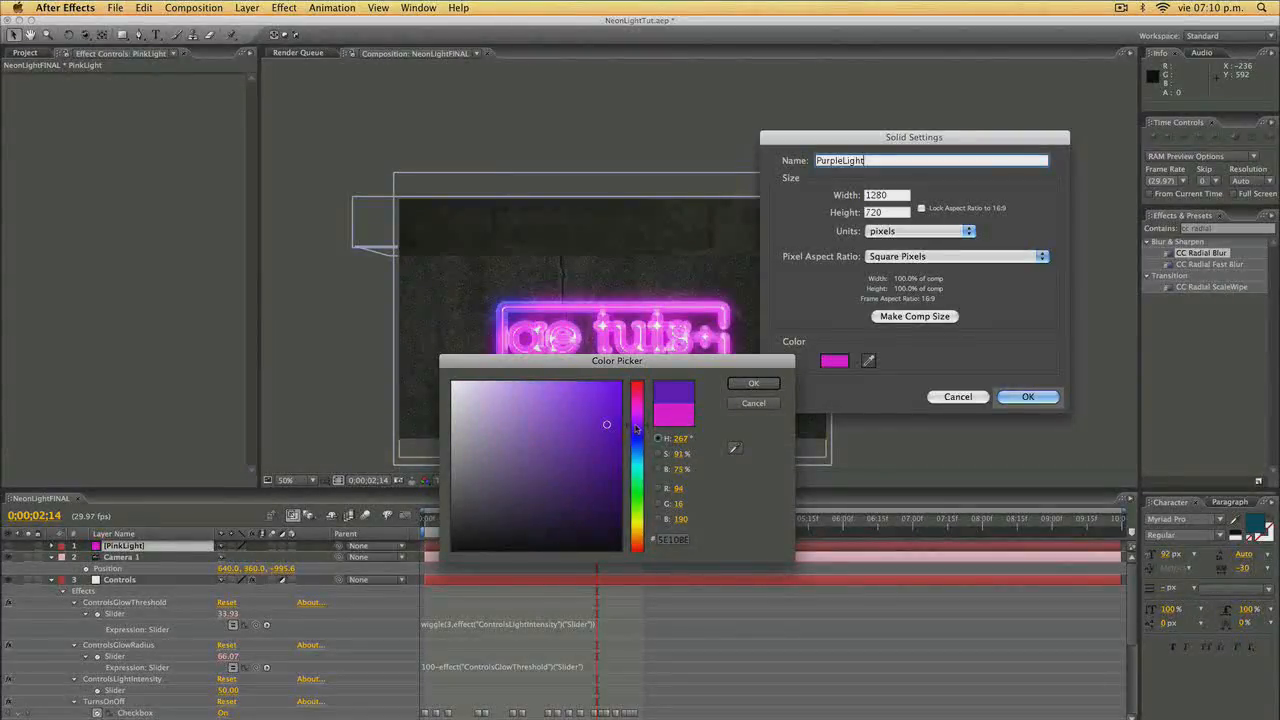
pyautogui.click(753, 383)
pyautogui.click(1030, 397)
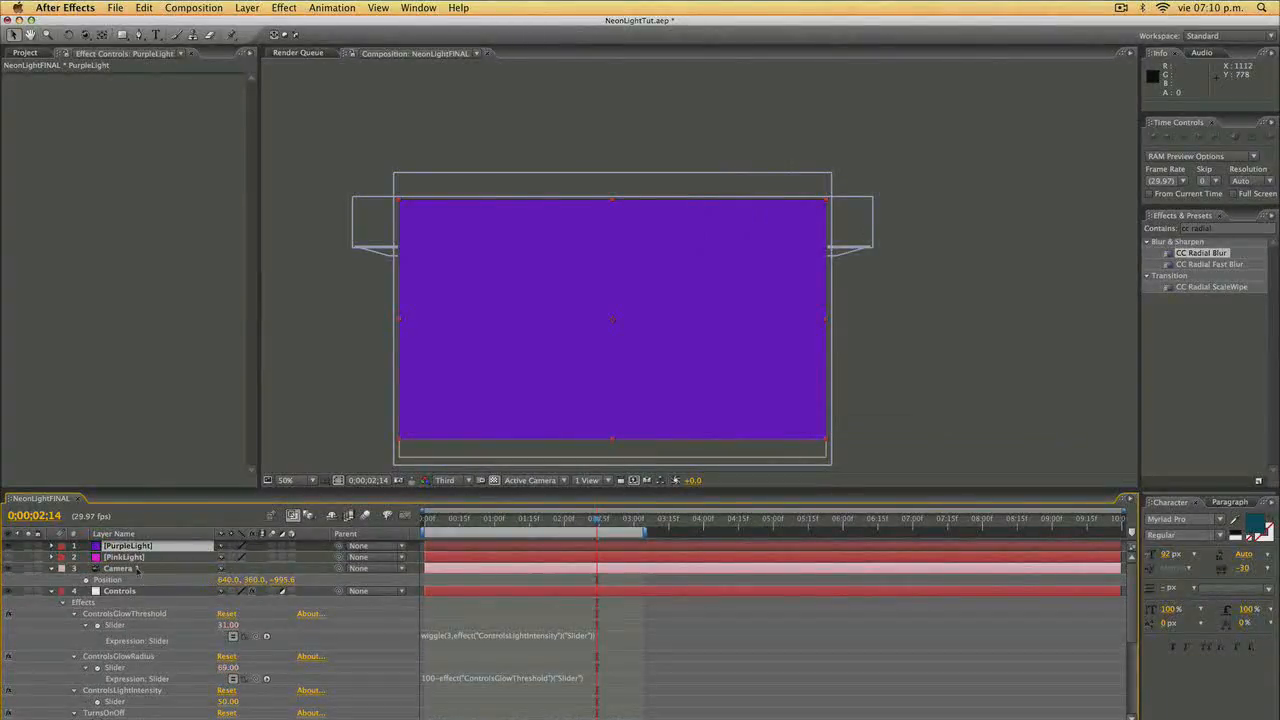
# Move PurpleLight and PinkLight directly below the two wall02.jpg layers and make both of them 3D layers.
pyautogui.keyDown('shift'); pyautogui.click(128, 557); pyautogui.keyUp('shift')
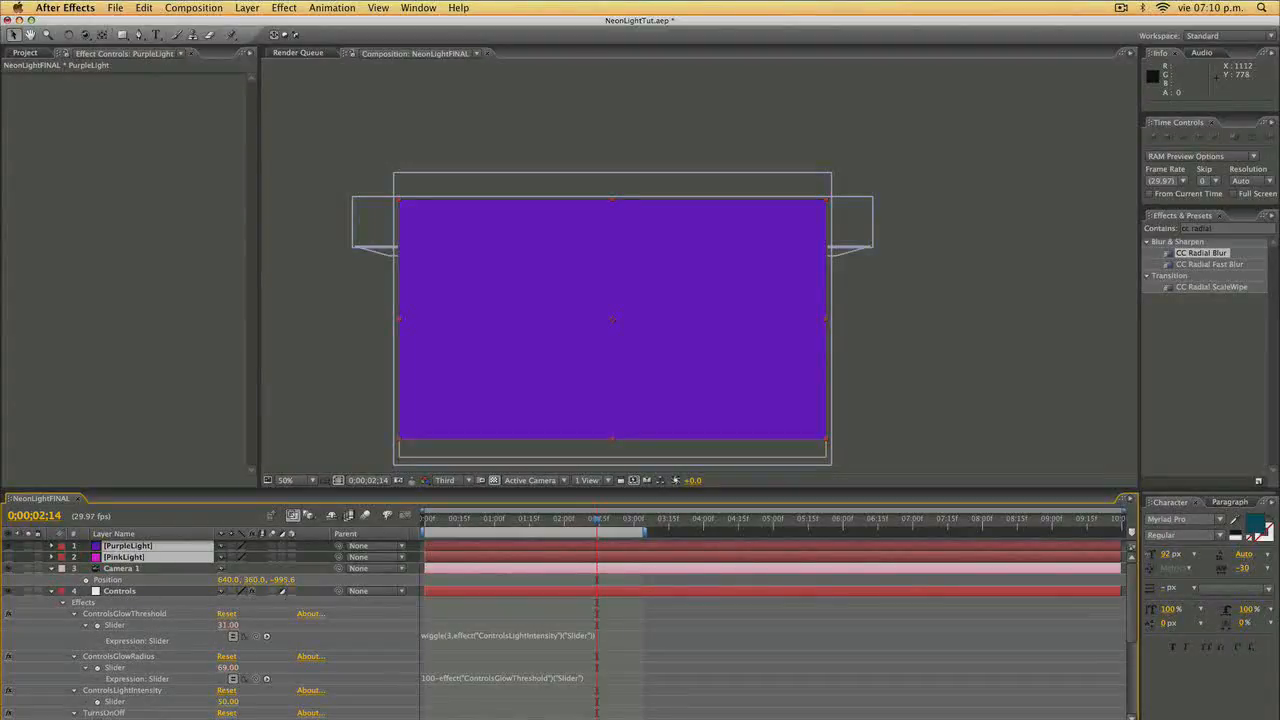
pyautogui.moveTo(136, 556); pyautogui.dragTo(150, 580)
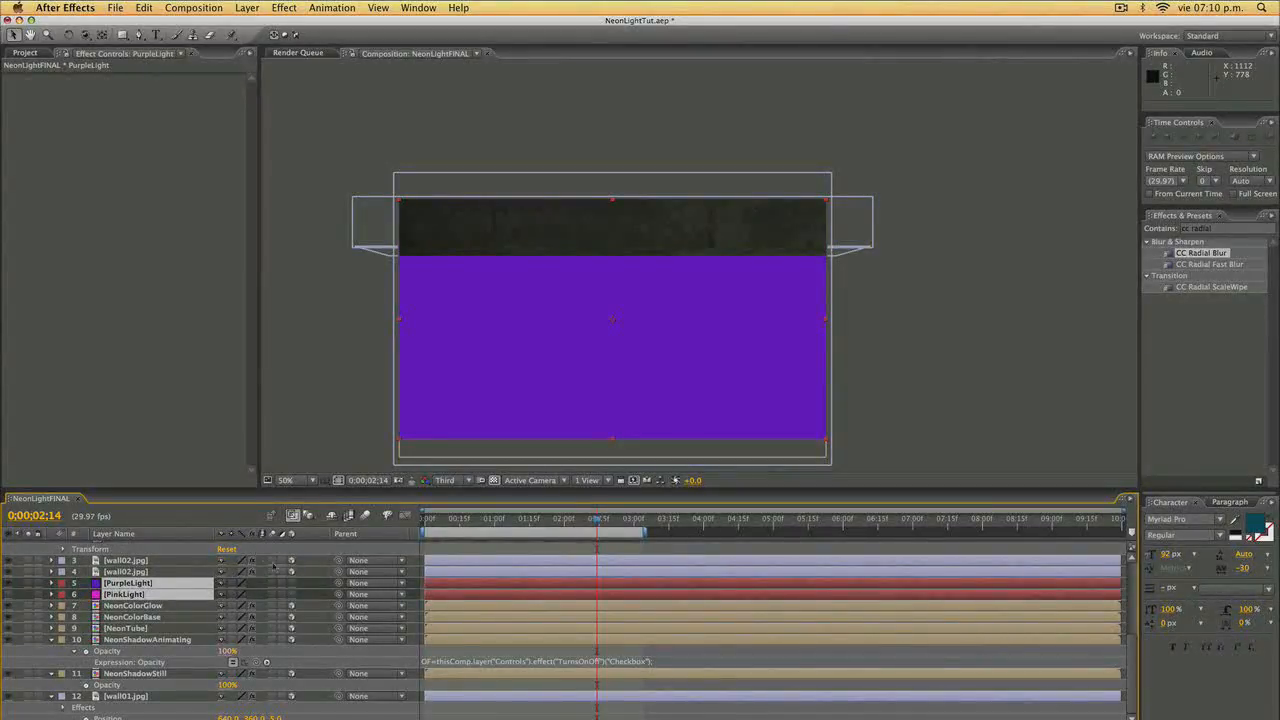
pyautogui.click(292, 594)
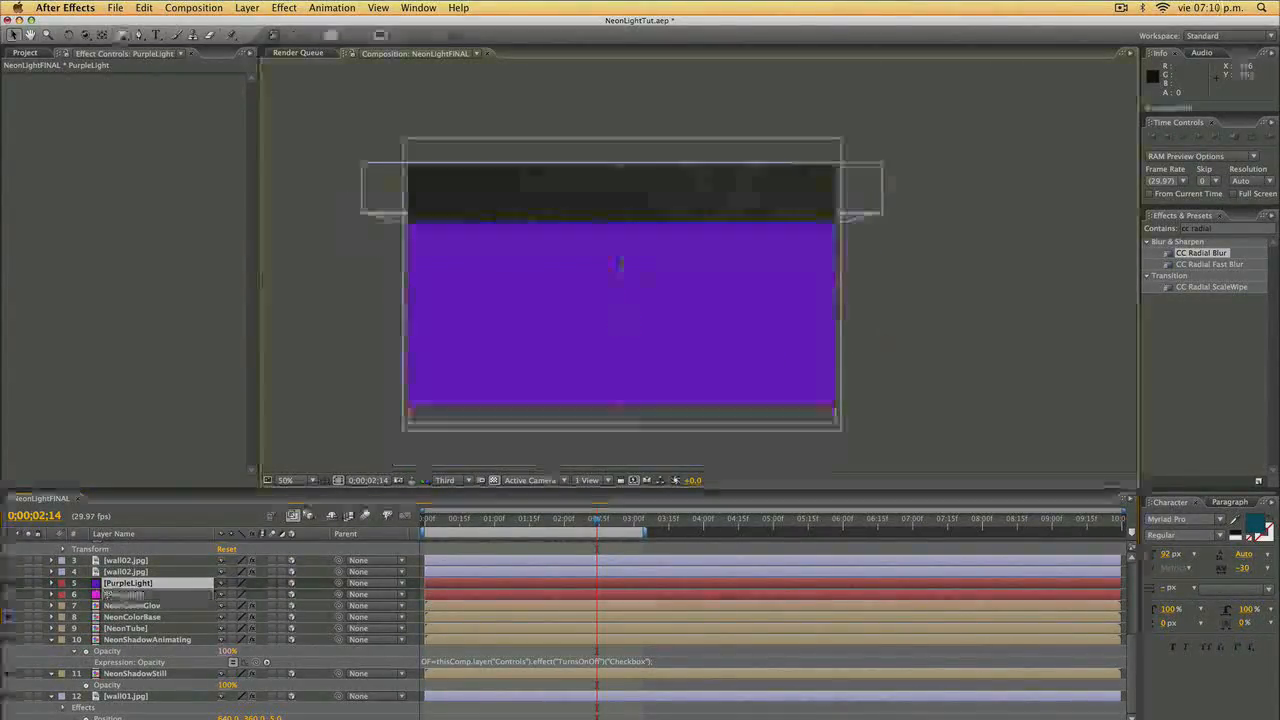
# Add a full-size elliptical mask to PurpleLight and move it over the upper-left part of the wall.
pyautogui.click(122, 35)
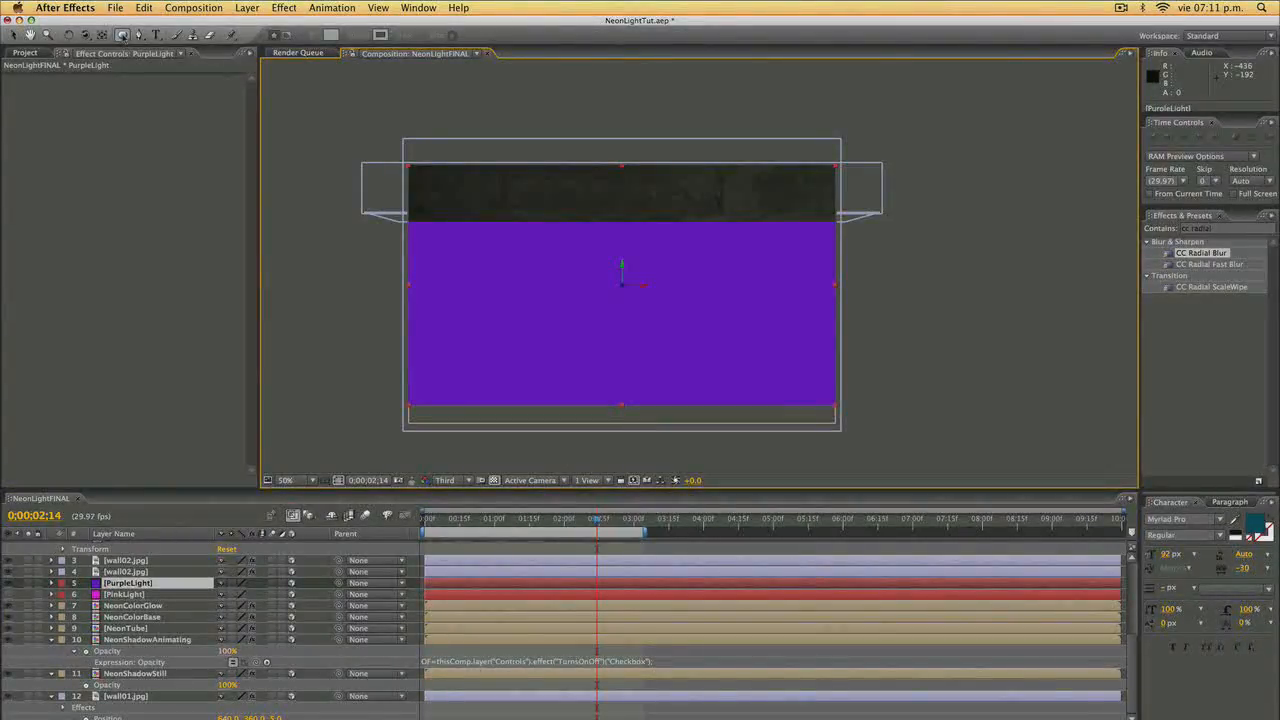
pyautogui.moveTo(128, 40); pyautogui.dragTo(170, 65)
pyautogui.doubleClick(122, 35)
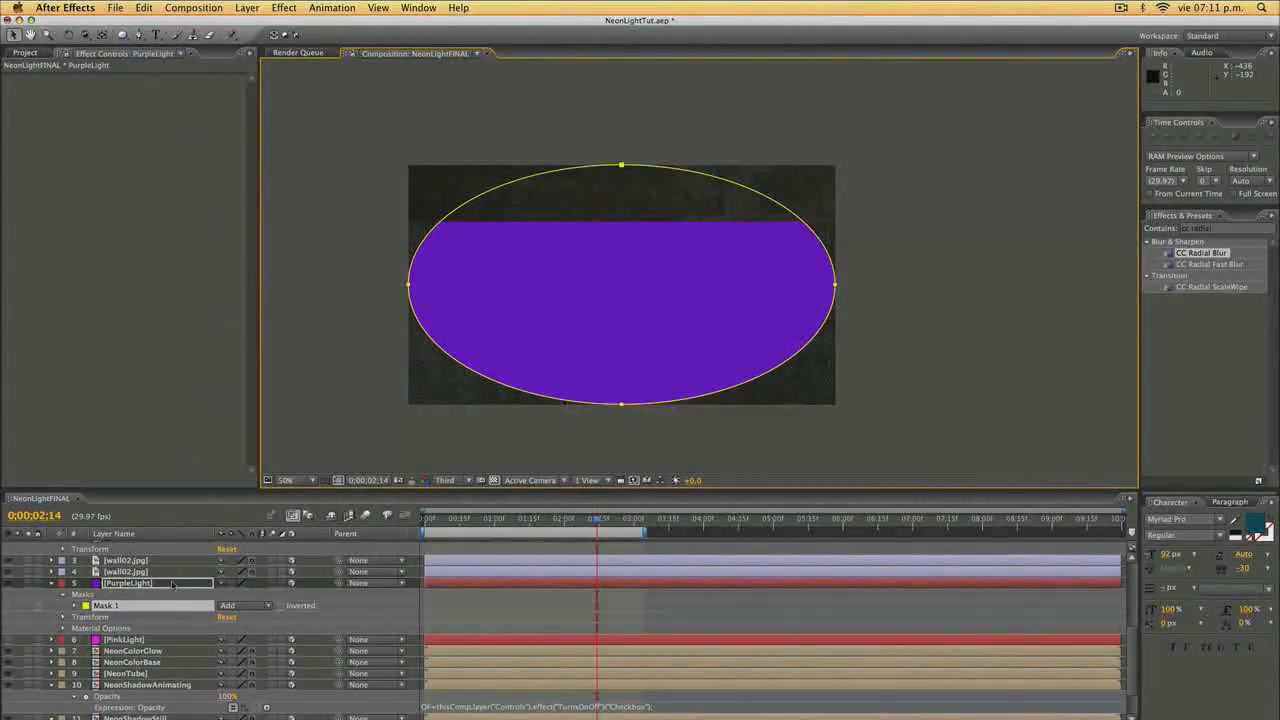
pyautogui.moveTo(621, 405); pyautogui.dragTo(445, 319)
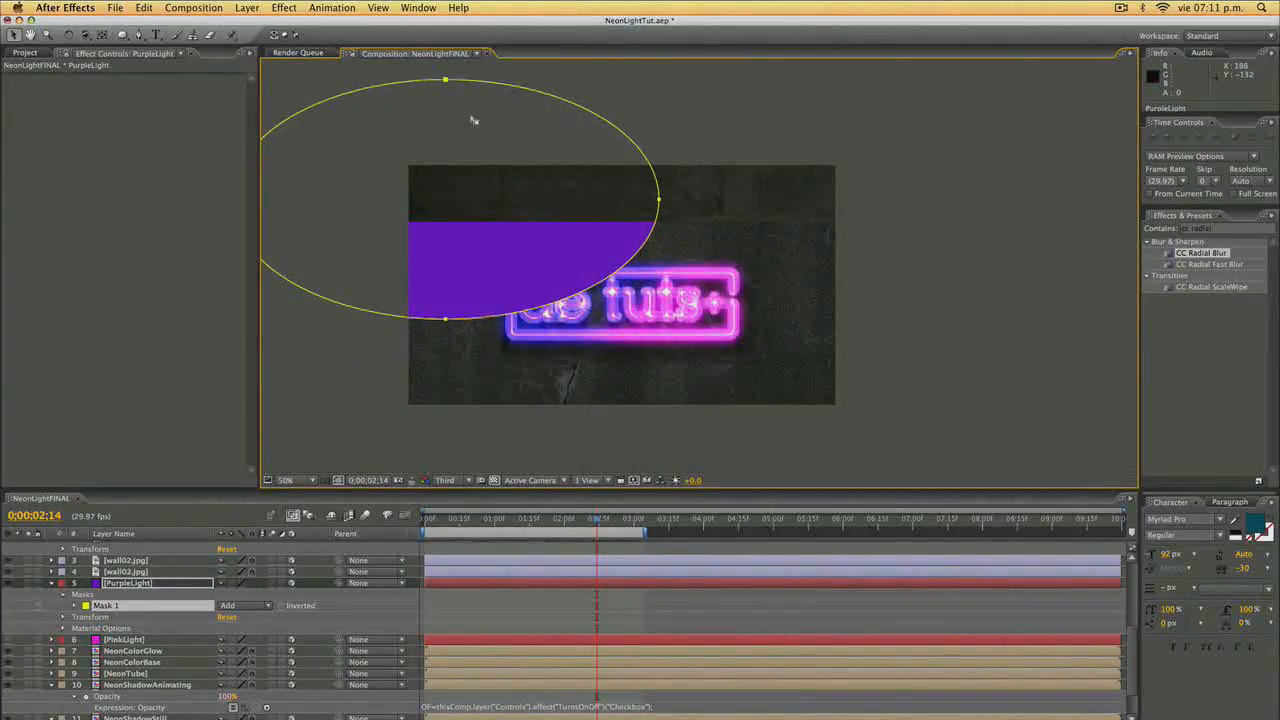
# Reshape the PurpleLight mask into an irregular blob by lowering its top point and pulling its right and bottom points and handles.
pyautogui.press('h')
pyautogui.press('v')
pyautogui.moveTo(485, 143); pyautogui.dragTo(519, 192)
pyautogui.click(522, 141)
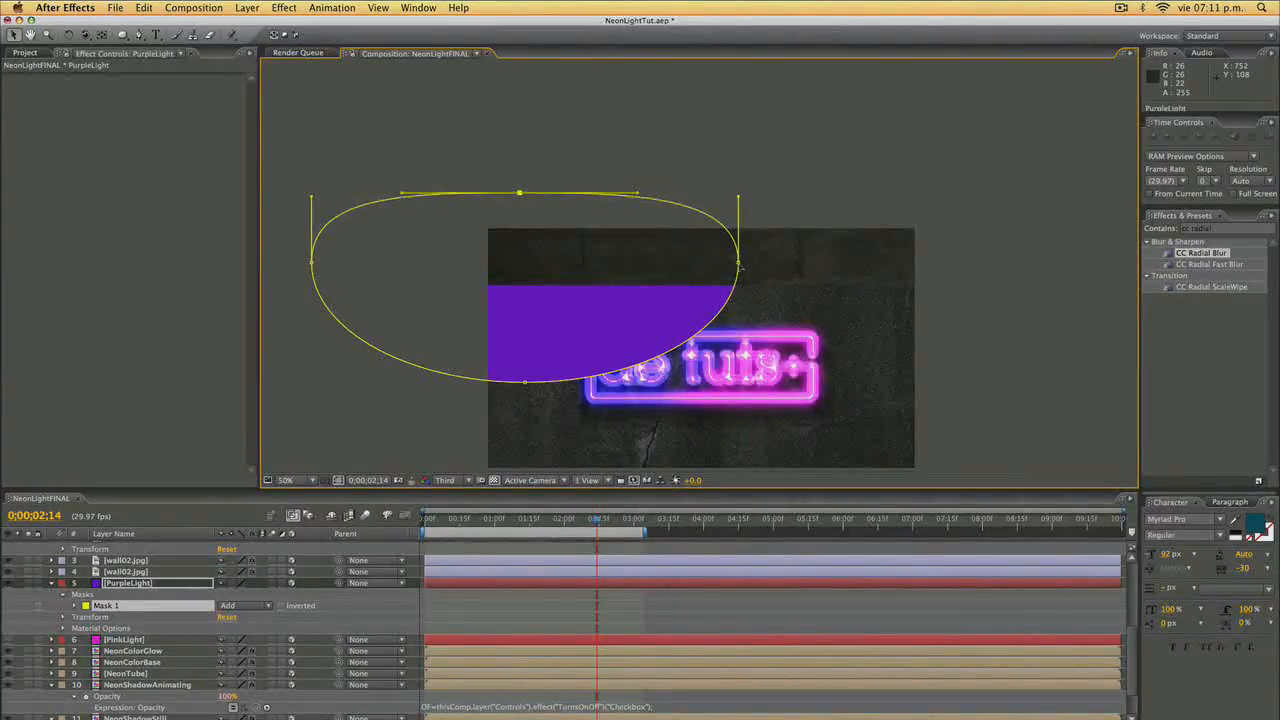
pyautogui.moveTo(741, 266); pyautogui.dragTo(687, 233)
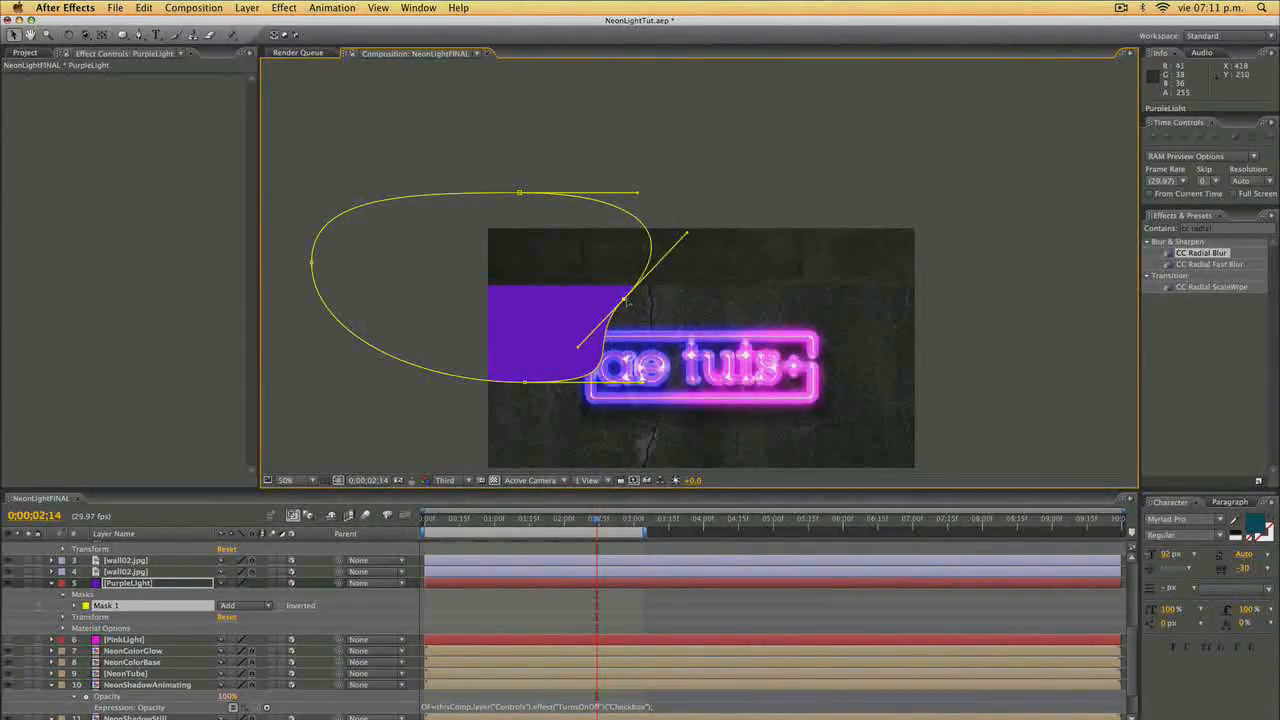
pyautogui.moveTo(625, 301); pyautogui.dragTo(606, 278)
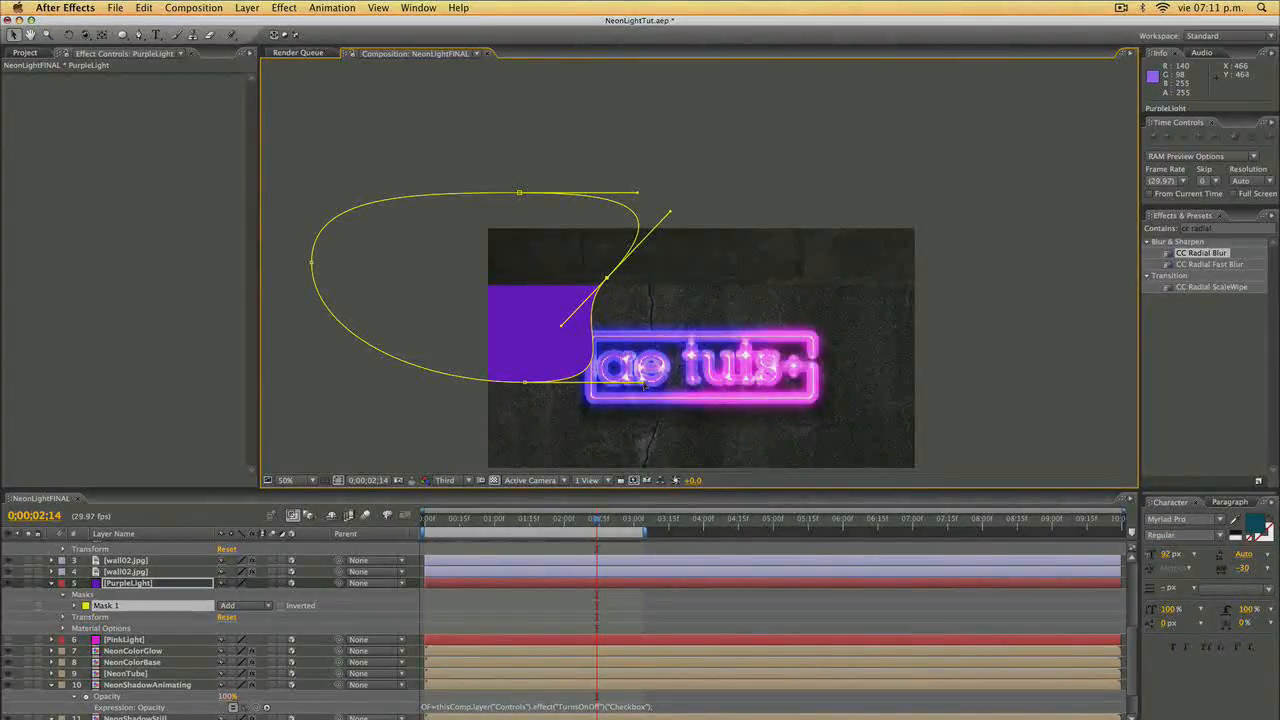
pyautogui.moveTo(643, 383); pyautogui.dragTo(638, 352)
pyautogui.click(525, 383)
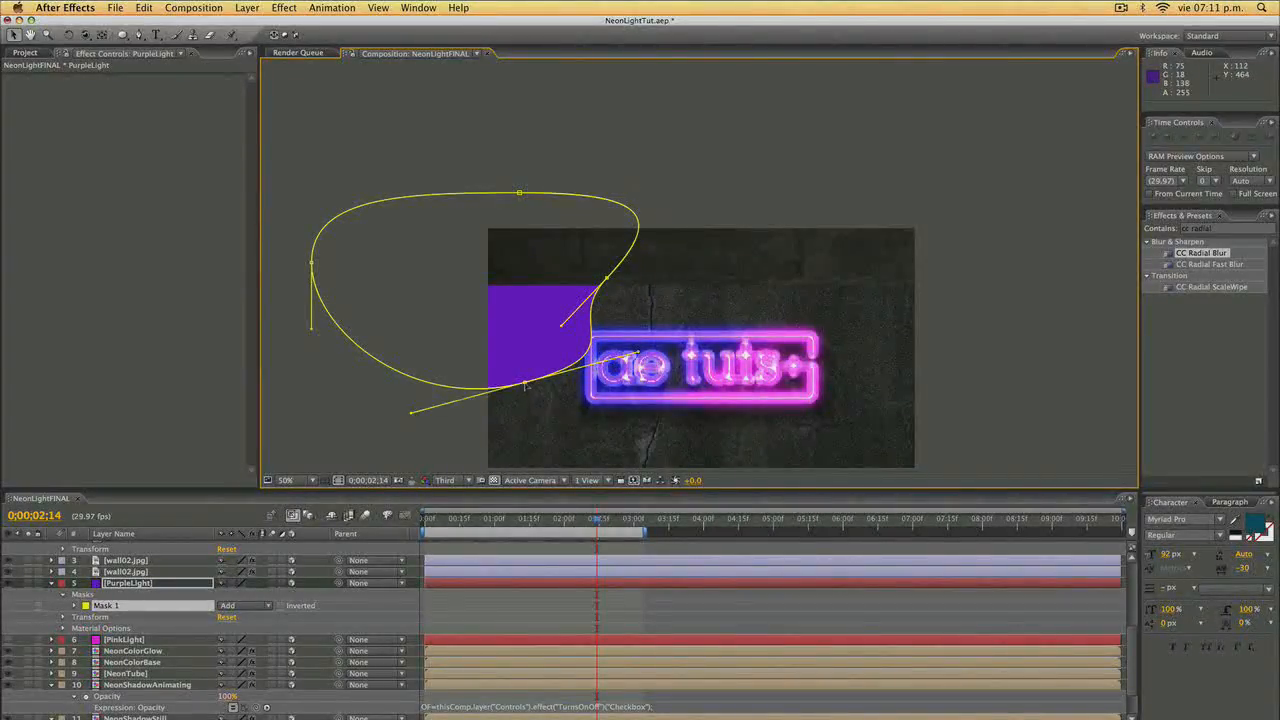
pyautogui.moveTo(525, 385); pyautogui.dragTo(523, 396)
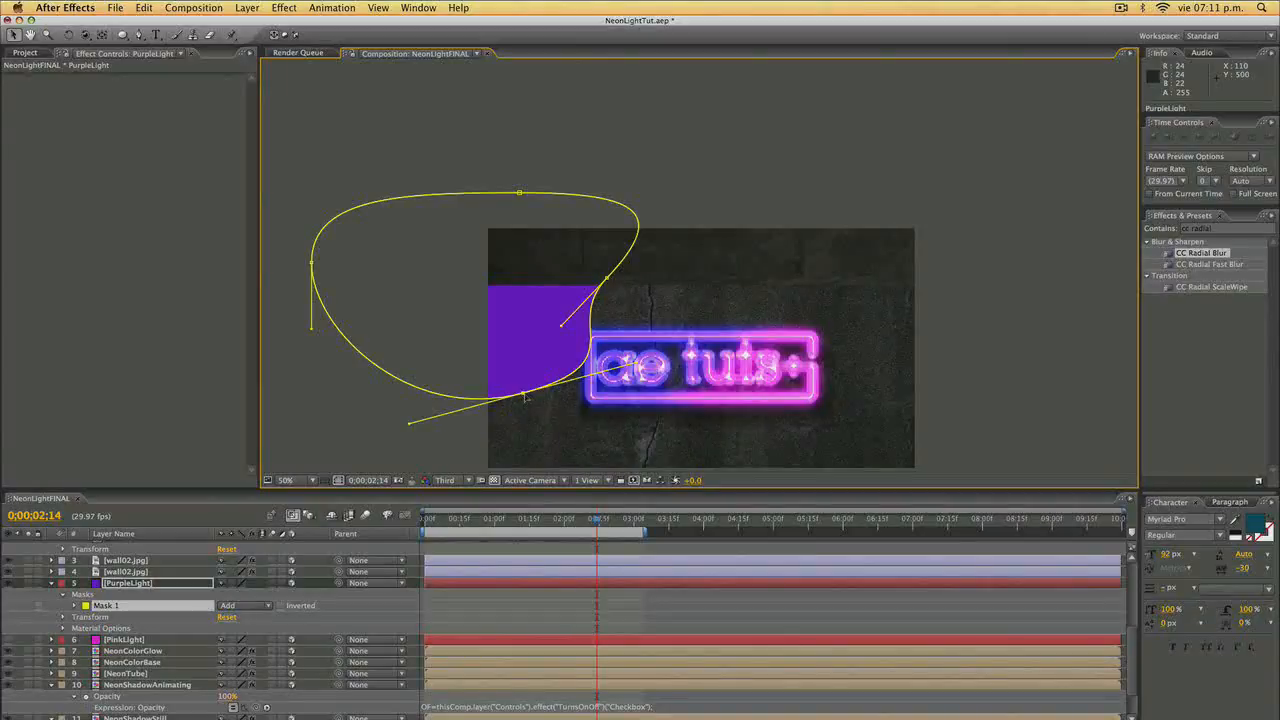
# Scale down the PurpleLight mask and place it on the wall beside the sign's upper-left corner.
pyautogui.doubleClick(525, 396)
pyautogui.moveTo(670, 192); pyautogui.dragTo(482, 317)
pyautogui.moveTo(430, 352); pyautogui.dragTo(564, 310)
pyautogui.press('Return')
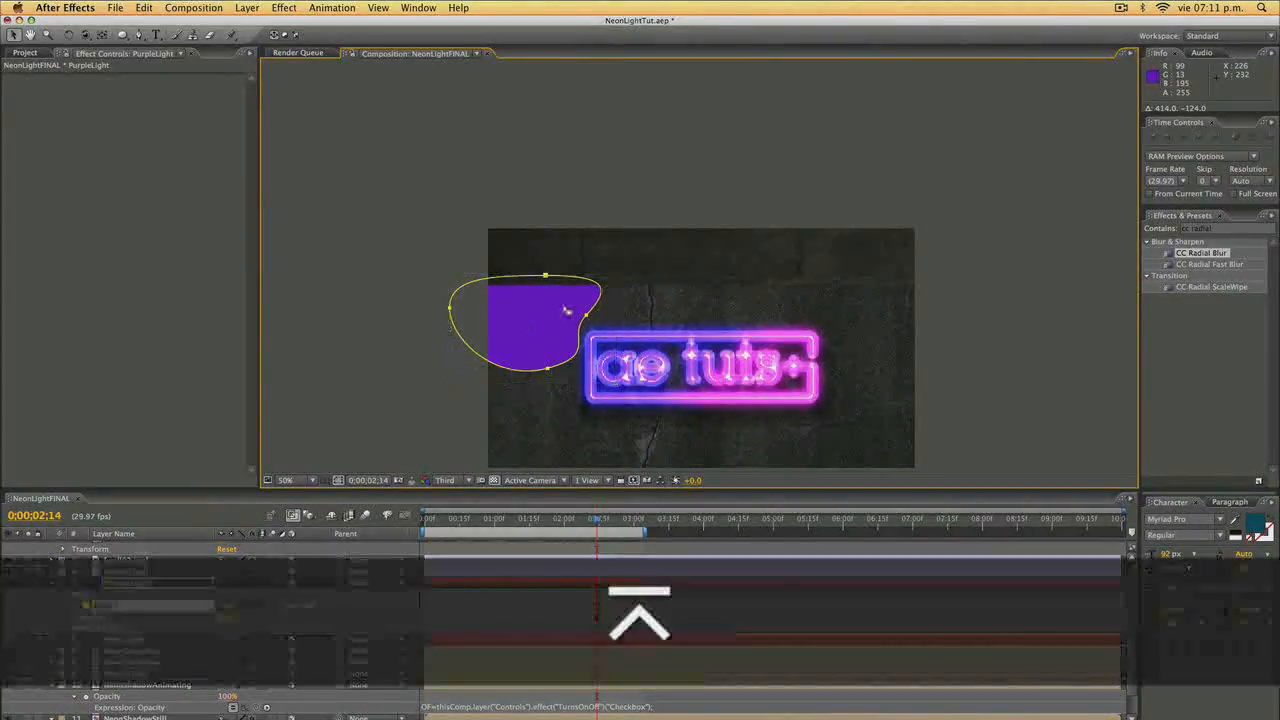
# Feather the PurpleLight mask by 131 pixels and set the layer's blending mode to Add.
pyautogui.press('m')
pyautogui.press('m')
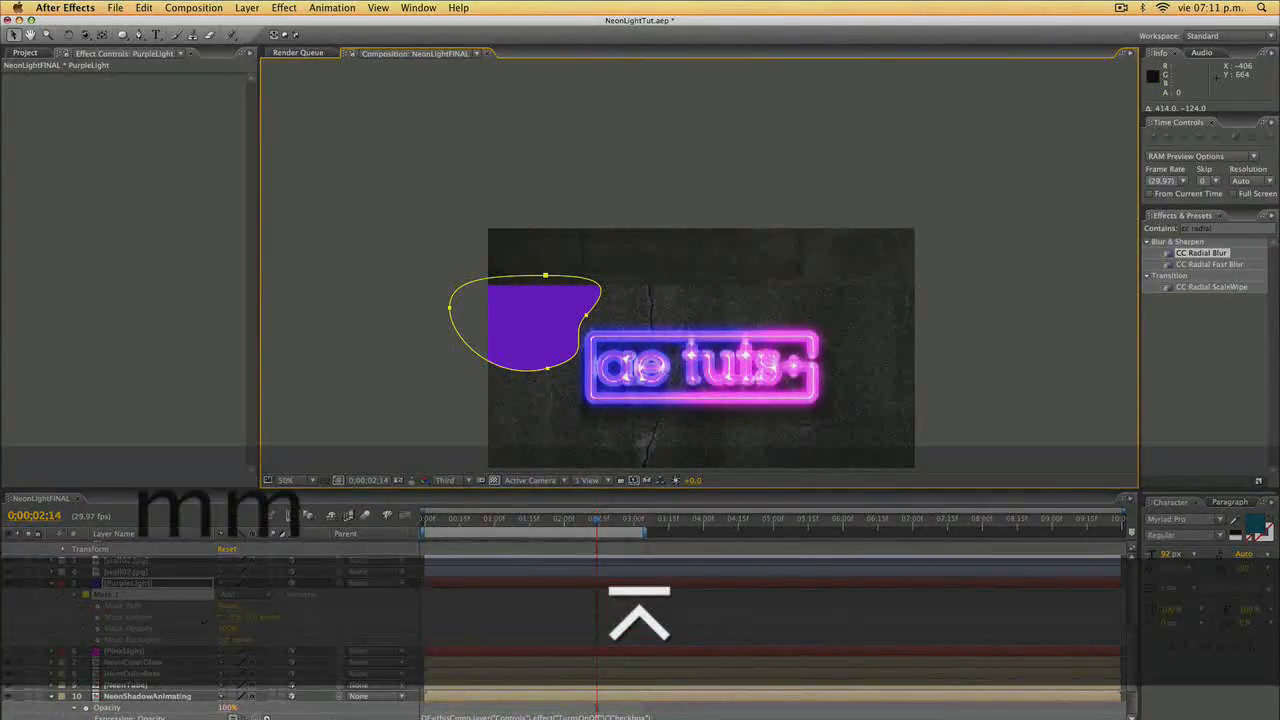
pyautogui.moveTo(231, 617); pyautogui.dragTo(252, 617)
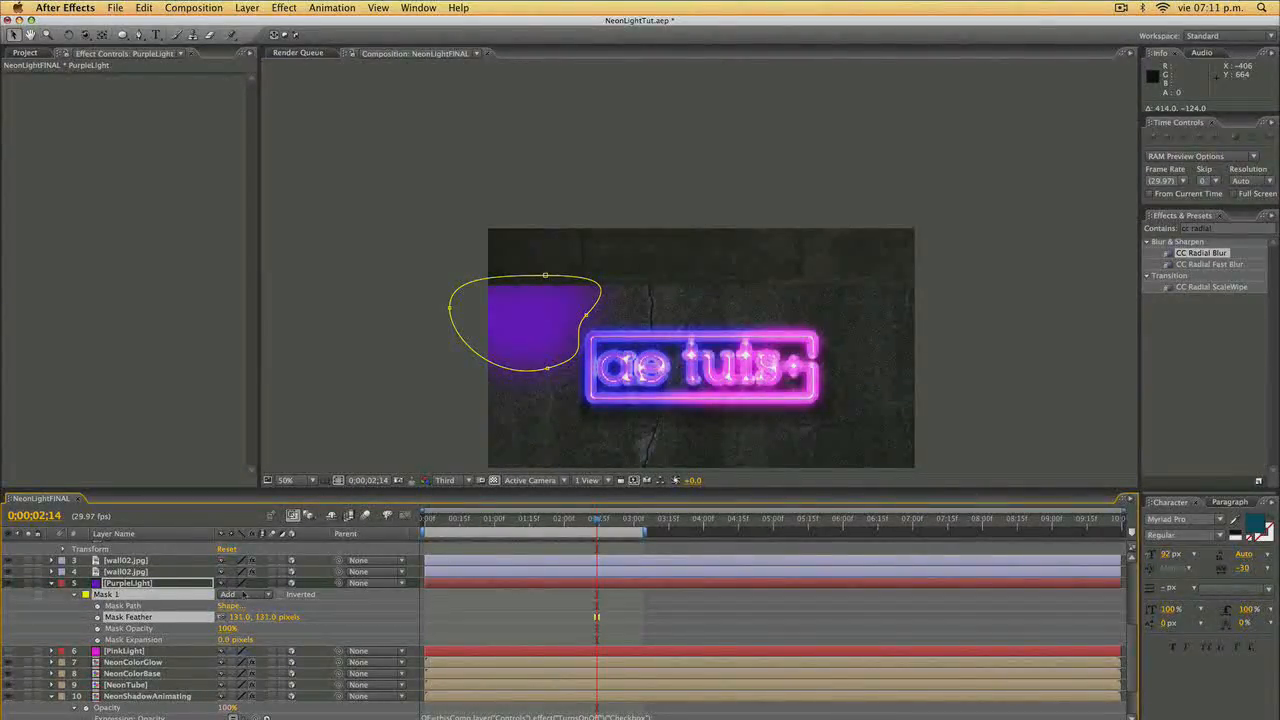
pyautogui.click(150, 584)
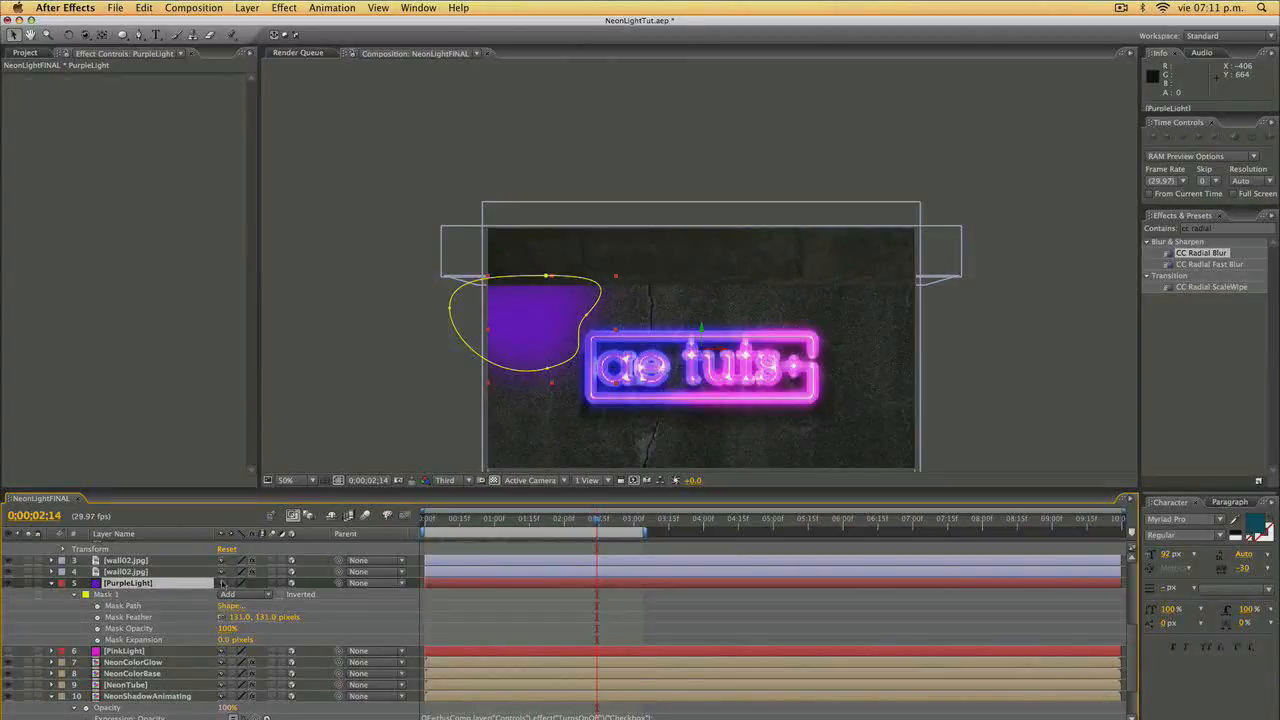
pyautogui.press('F4')
pyautogui.click(238, 583)
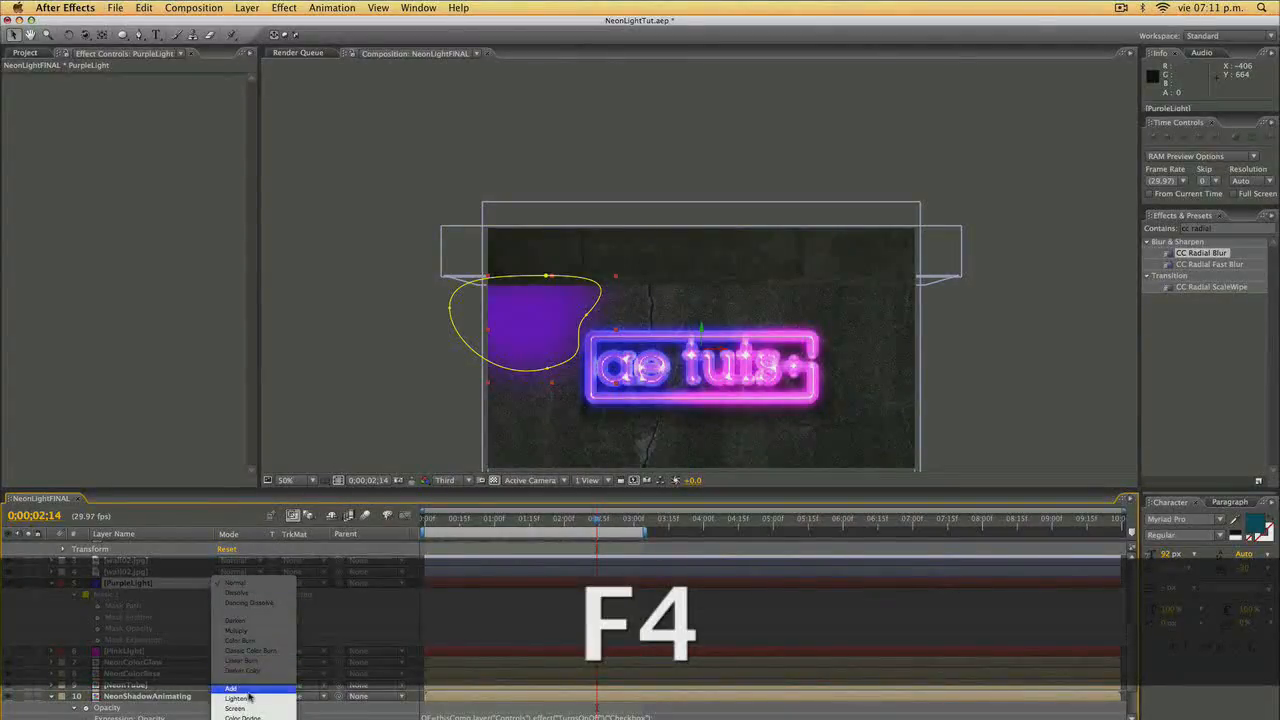
pyautogui.click(234, 688)
# Try a small shift of the PurpleLight layer on the wall, undo it, and deselect the layer.
pyautogui.press('space')
pyautogui.moveTo(395, 343); pyautogui.dragTo(343, 289)
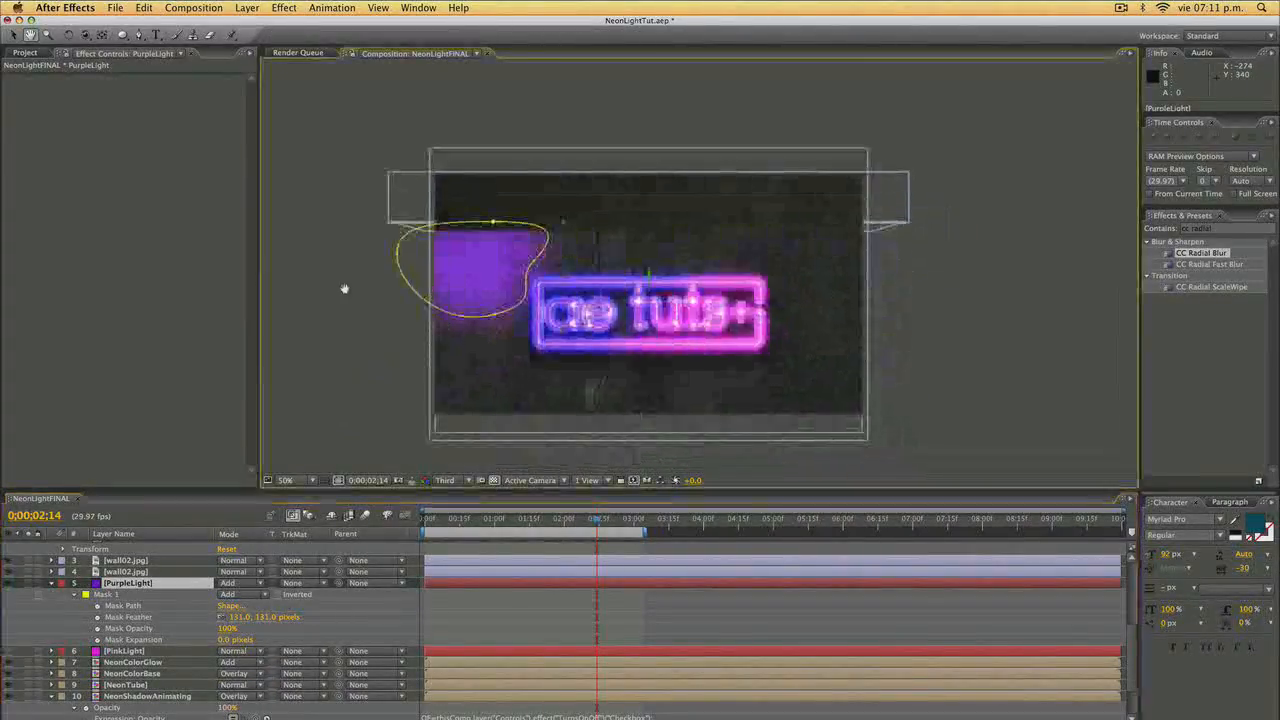
pyautogui.moveTo(495, 263); pyautogui.dragTo(498, 266)
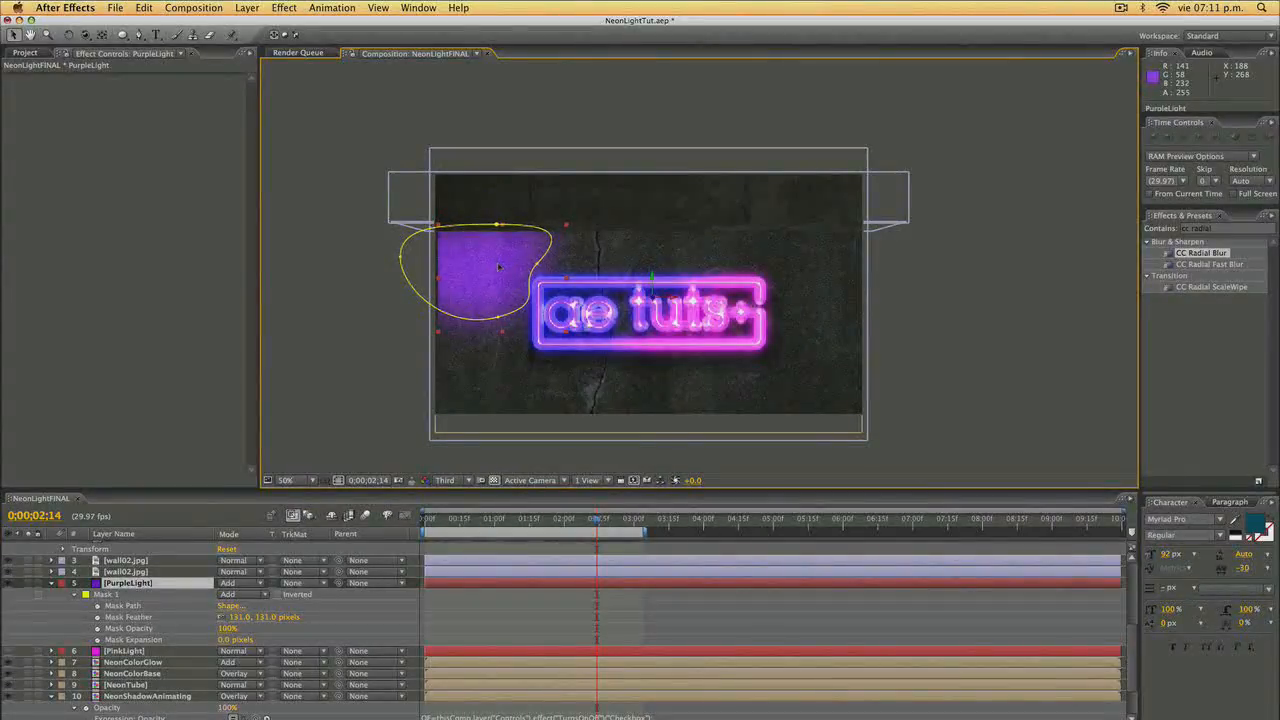
pyautogui.press('super+z')
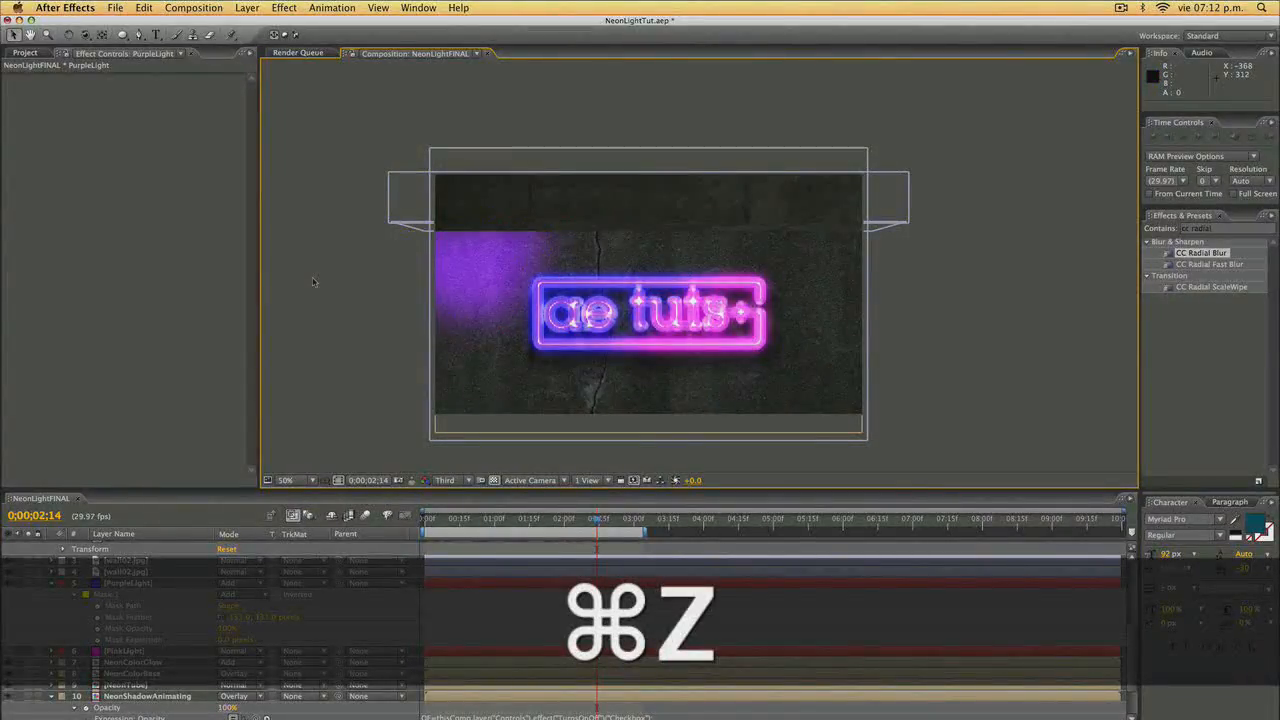
pyautogui.click(120, 583)
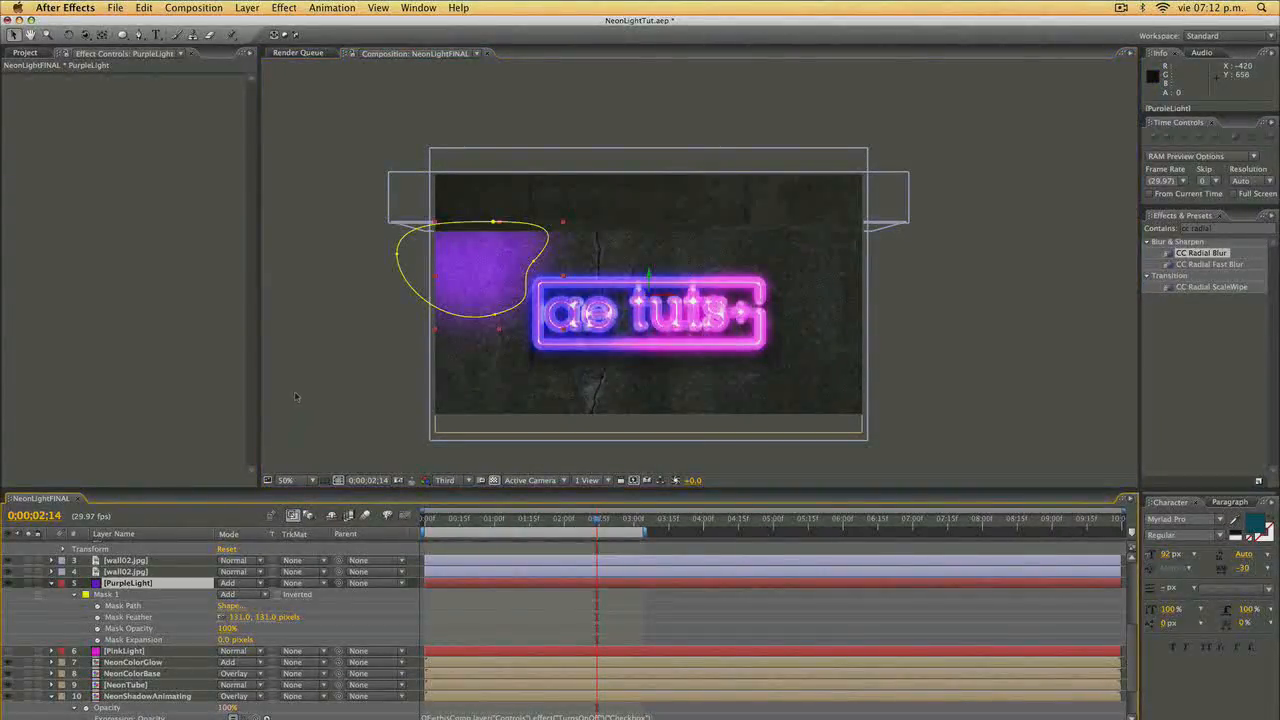
pyautogui.click(327, 390)
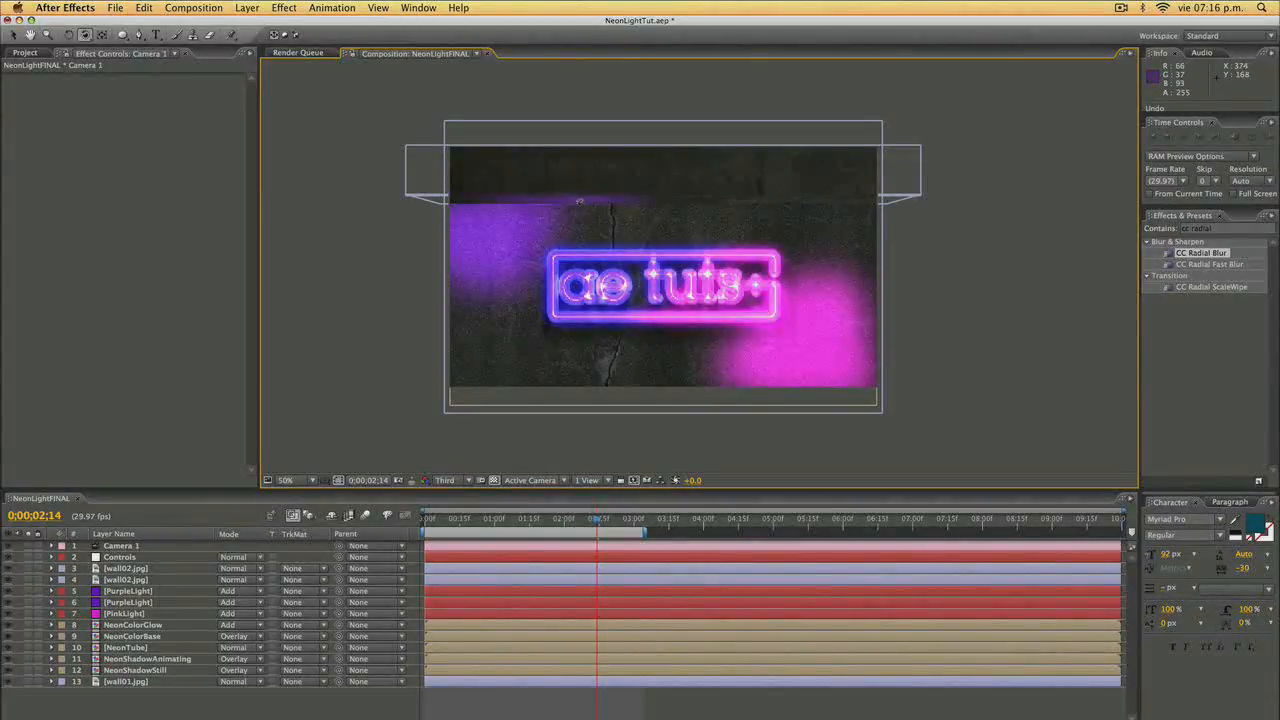
# Orbit the camera to inspect the purple and pink lights on the wall and overhang from the side, and undo the camera move.
pyautogui.moveTo(722, 300); pyautogui.dragTo(678, 270)
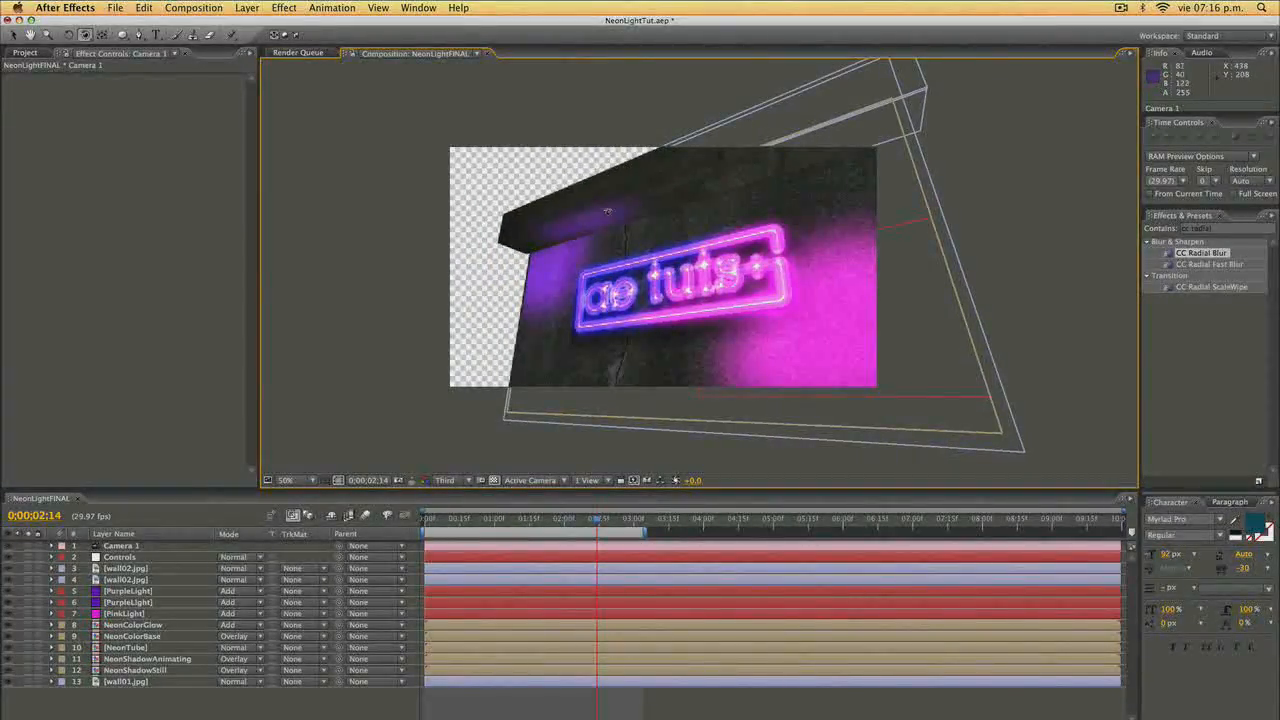
pyautogui.press('super+z')
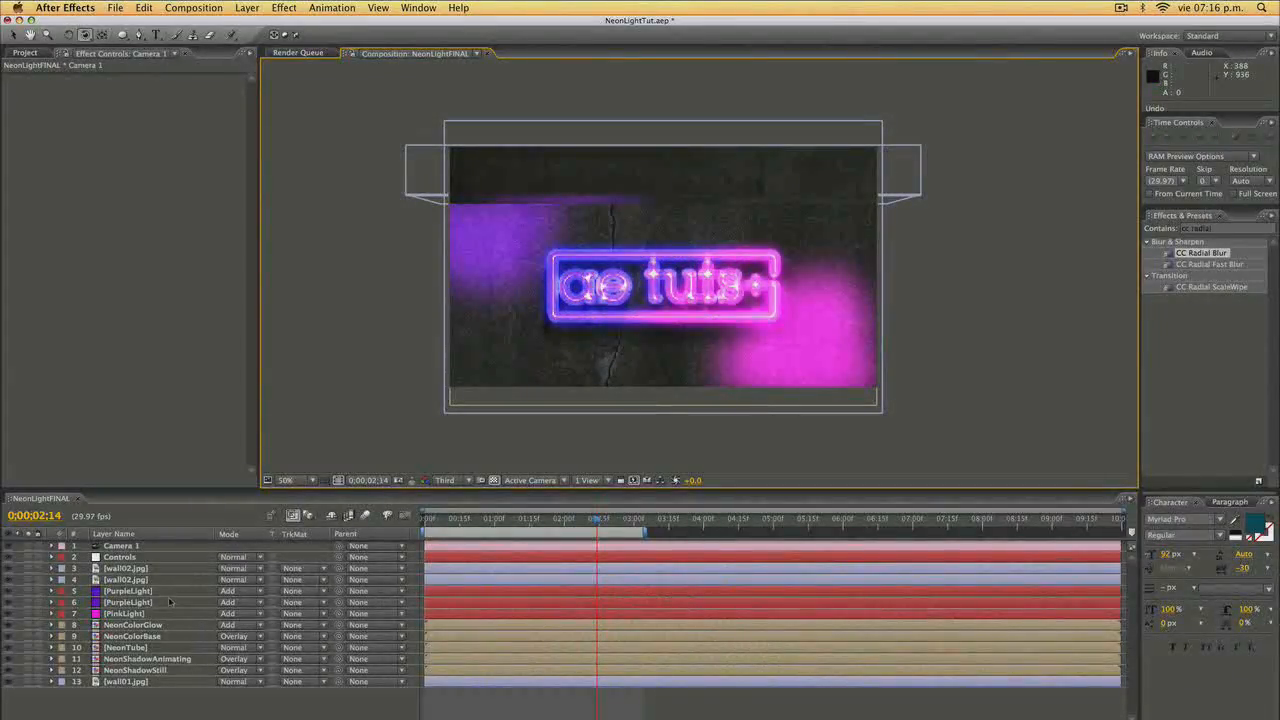
# Reveal the Opacity property of both PurpleLight layers and the PinkLight layer, and deselect the layers.
pyautogui.click(150, 591)
pyautogui.press('t')
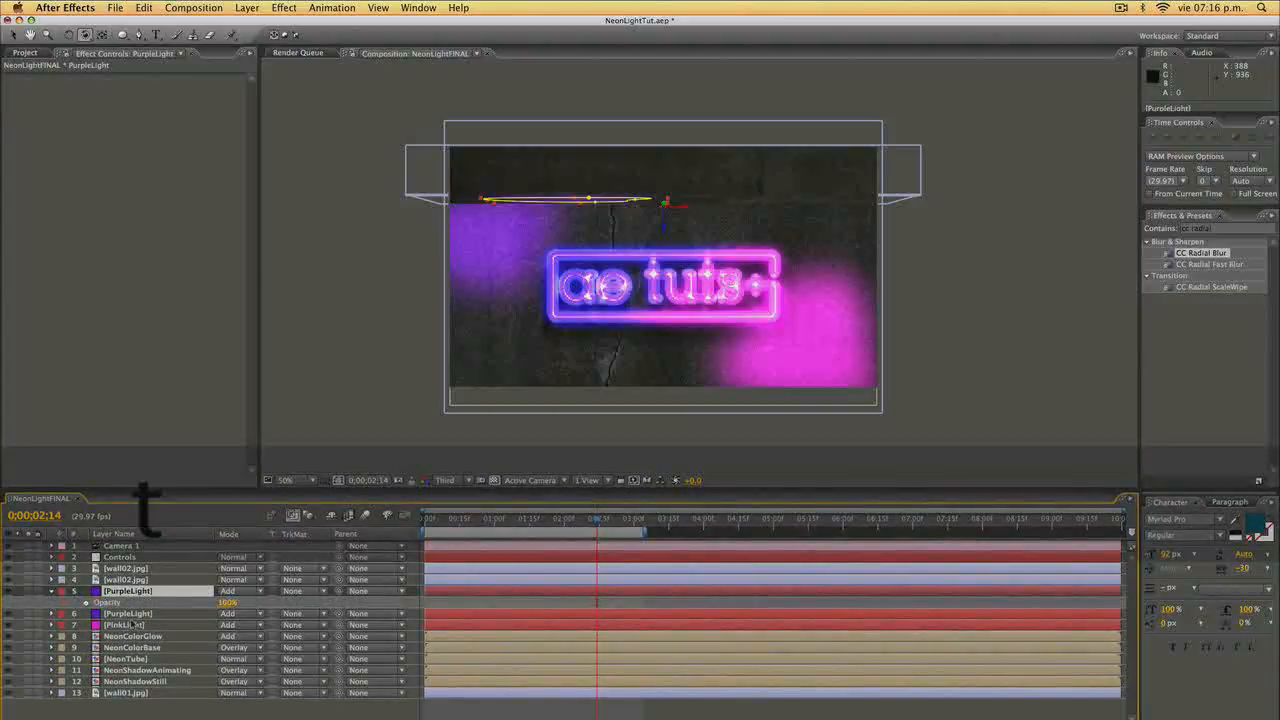
pyautogui.click(130, 614)
pyautogui.keyDown('shift'); pyautogui.click(142, 625); pyautogui.keyUp('shift')
pyautogui.press('t')
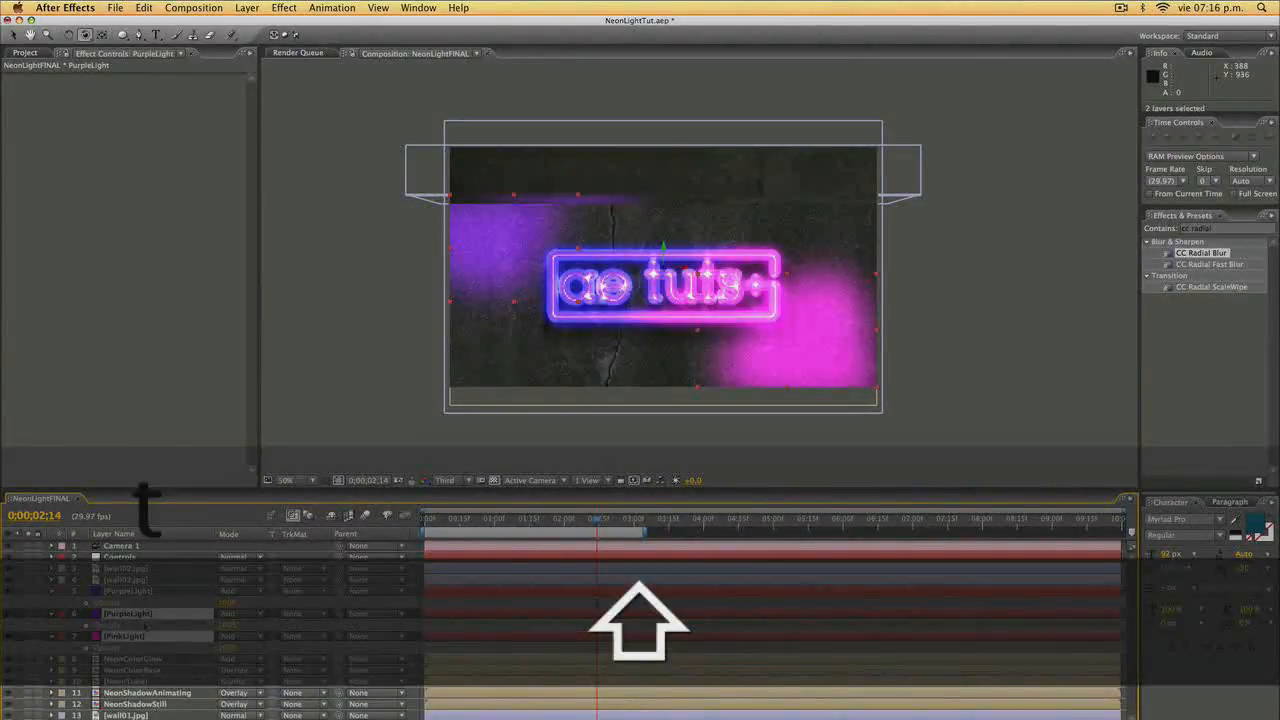
pyautogui.press('v')
pyautogui.click(581, 434)
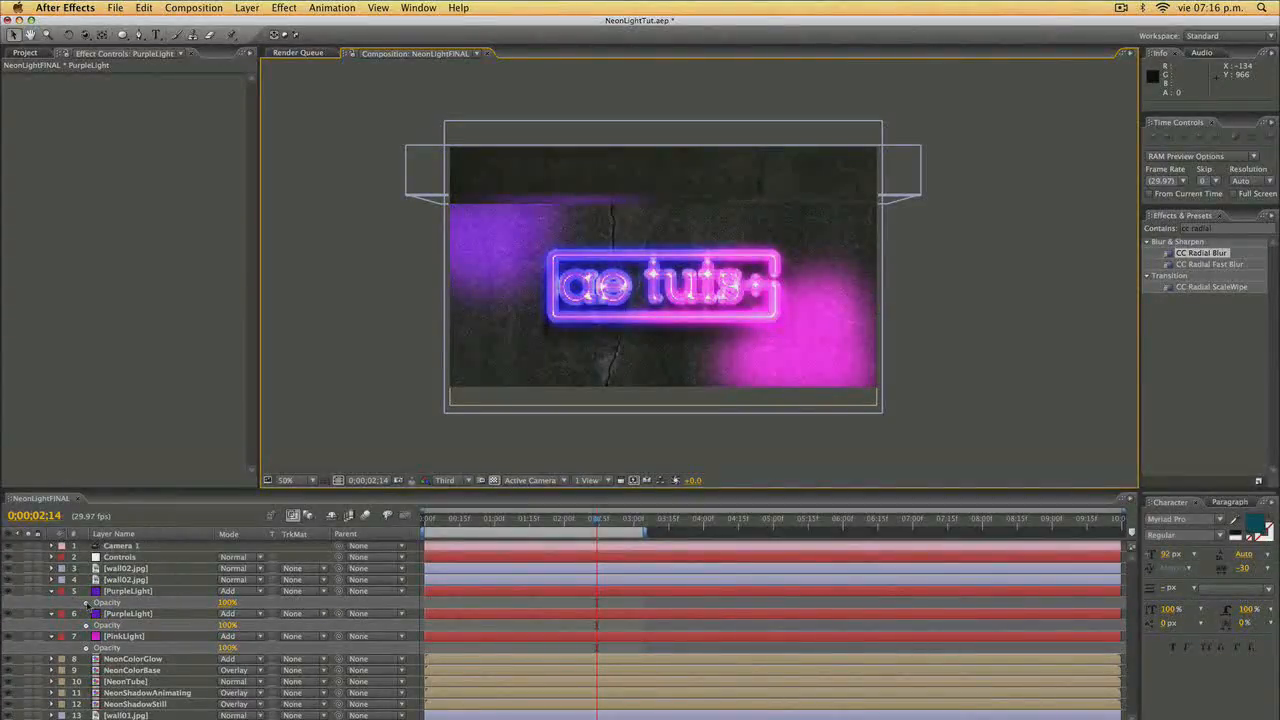
# Link the upper PurpleLight layer's Opacity to the ControlsGlowRadius slider on the Controls layer with an expression, and copy that expression.
pyautogui.click(51, 557)
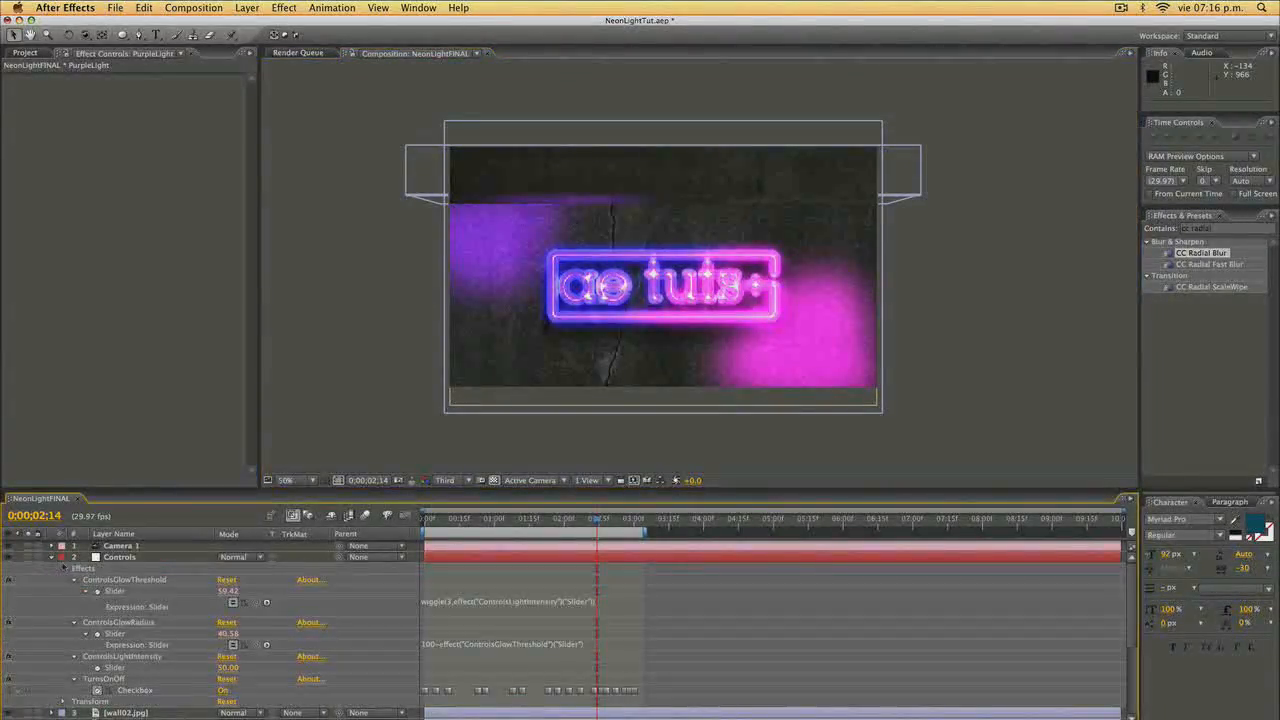
pyautogui.scroll(-2, 150, 591)
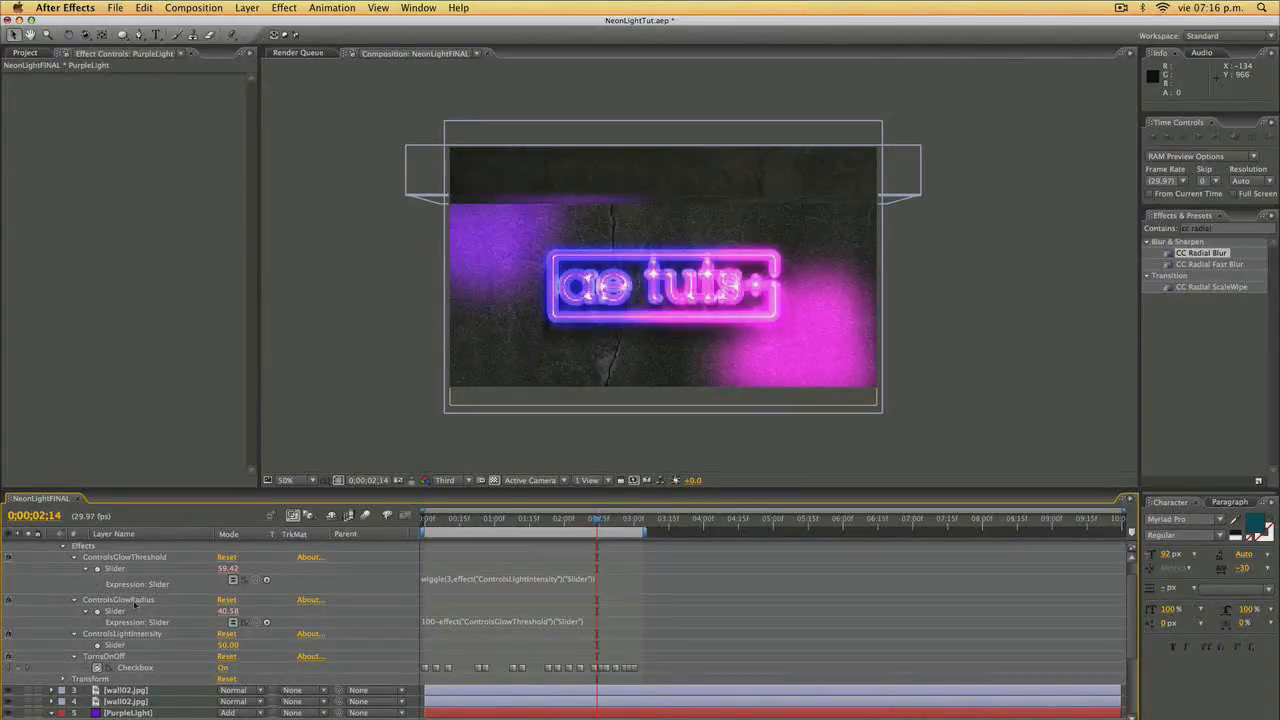
pyautogui.scroll(-5, 134, 604)
pyautogui.press('alt')
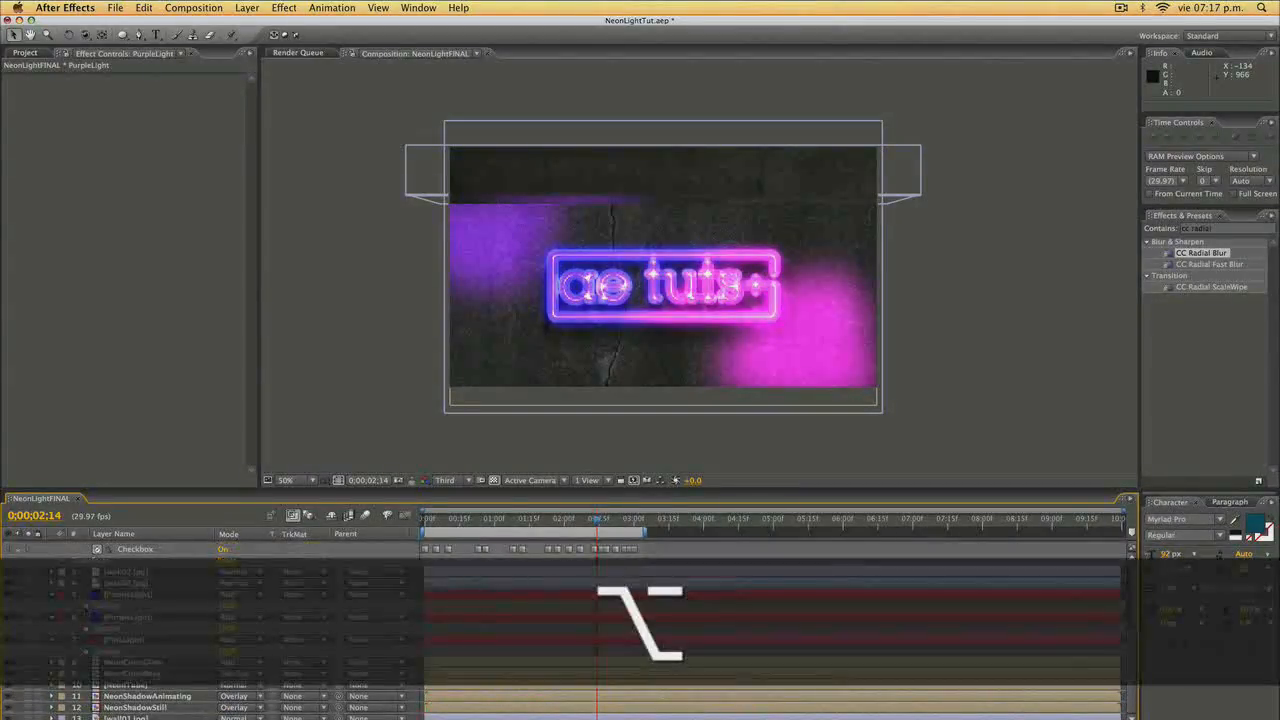
pyautogui.keyDown('alt'); pyautogui.click(86, 605); pyautogui.keyUp('alt')
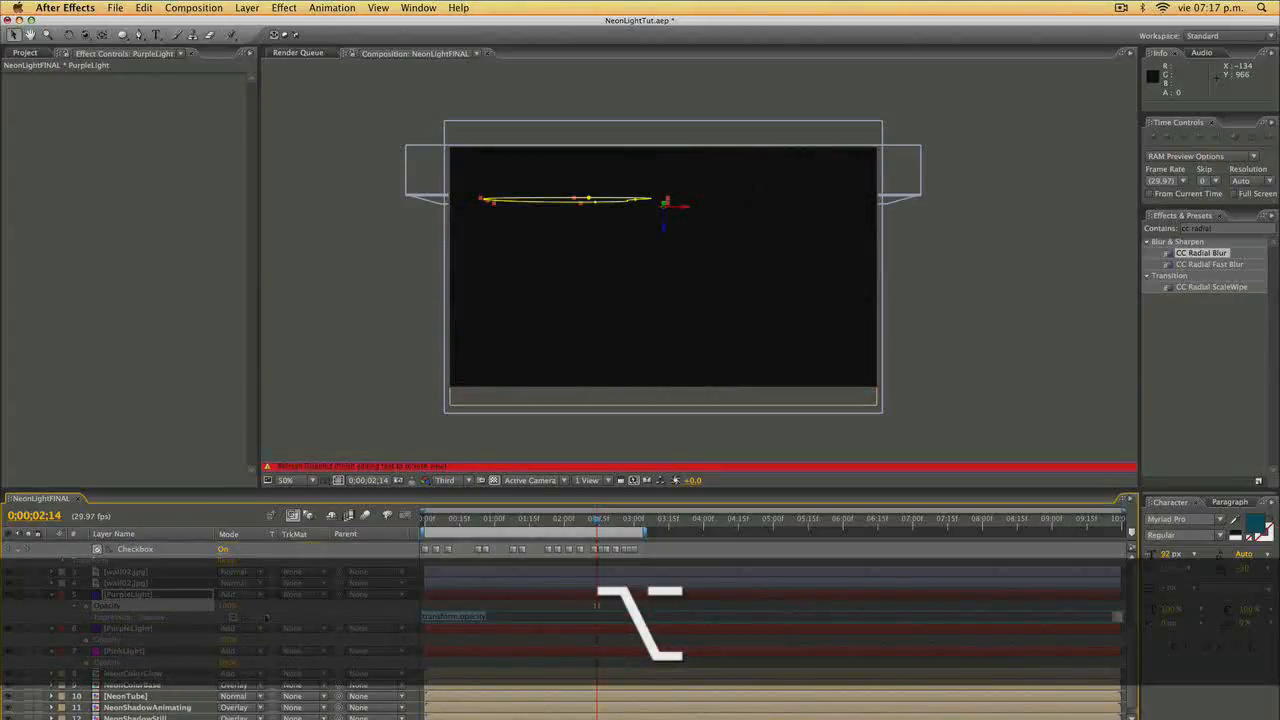
pyautogui.moveTo(255, 616); pyautogui.dragTo(115, 619)
pyautogui.moveTo(659, 632); pyautogui.dragTo(437, 631)
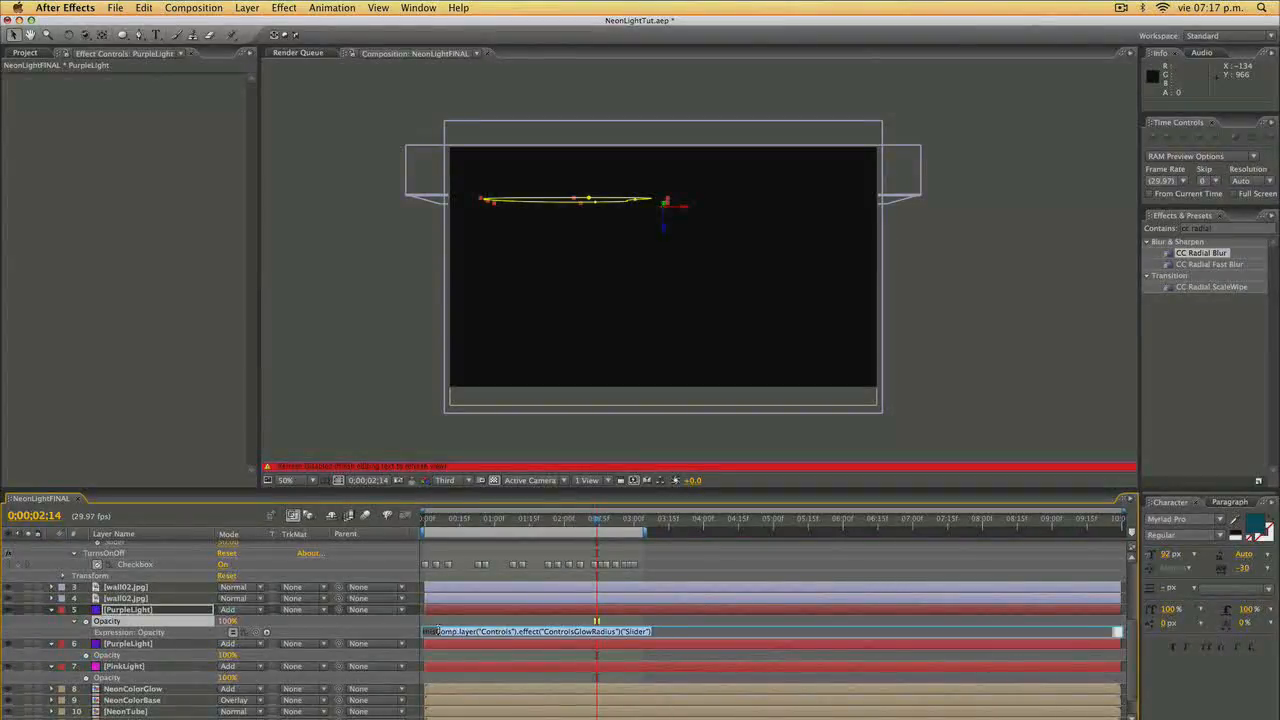
pyautogui.press('super+c')
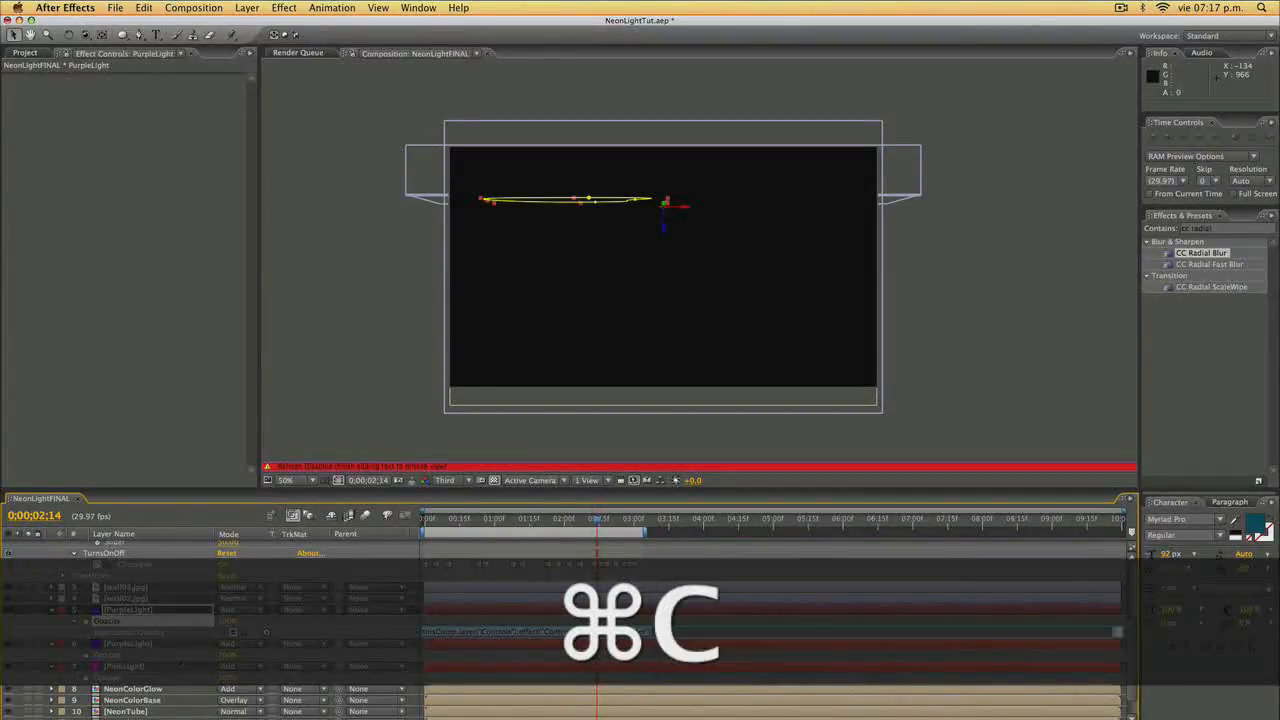
# Paste the ControlsGlowRadius expression into the Opacity of the second PurpleLight and the PinkLight layers, and preview the lights at 0;00;01;02.
pyautogui.keyDown('alt'); pyautogui.click(86, 655); pyautogui.keyUp('alt')
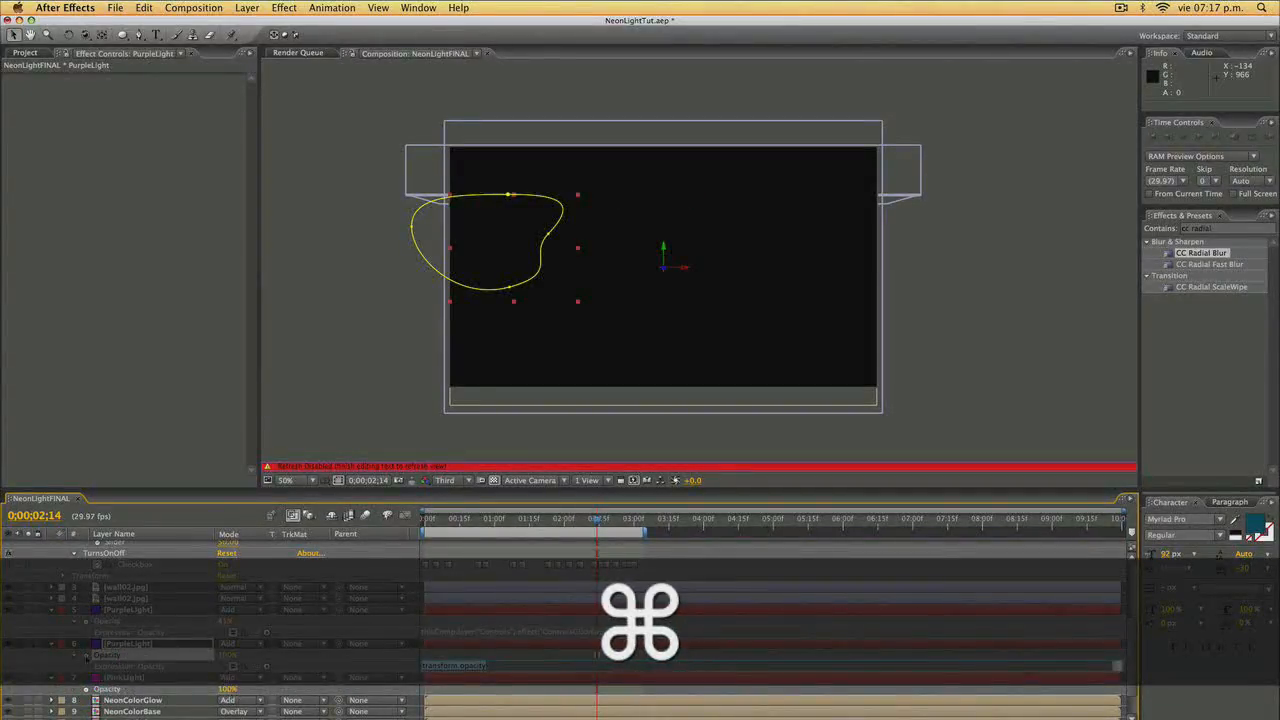
pyautogui.press('super+v')
pyautogui.click(104, 689)
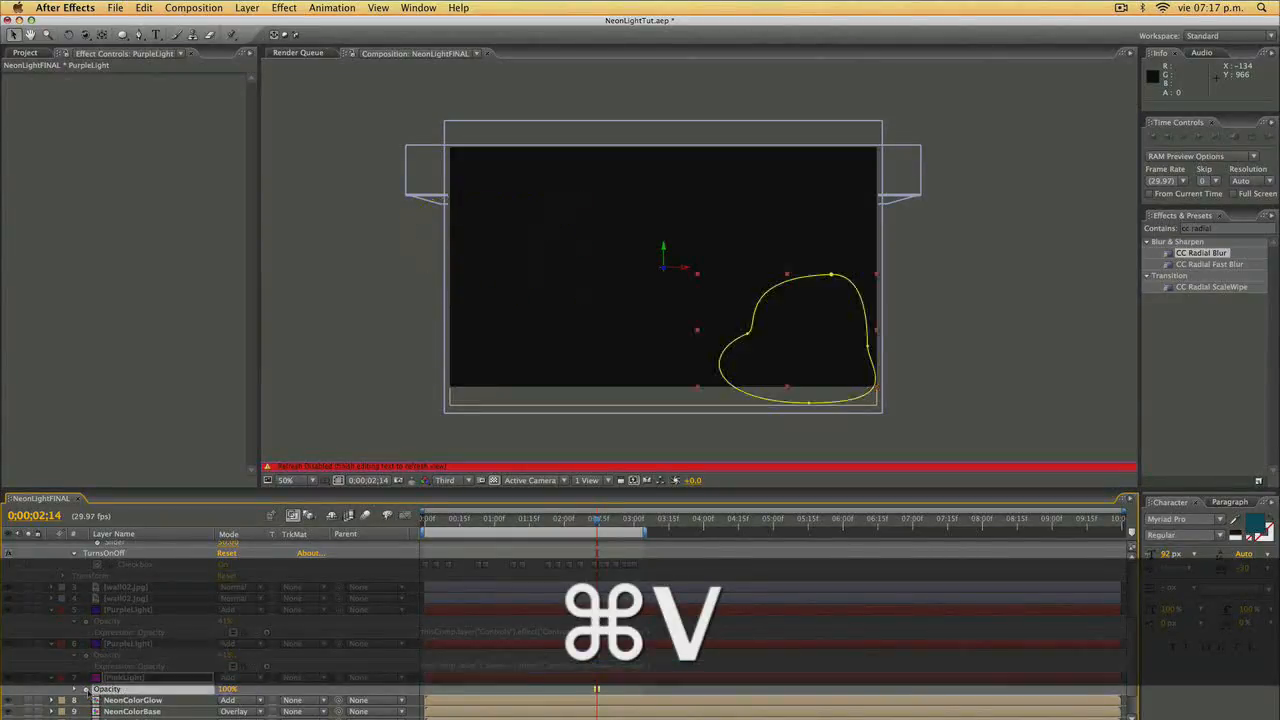
pyautogui.keyDown('alt'); pyautogui.click(86, 689); pyautogui.keyUp('alt')
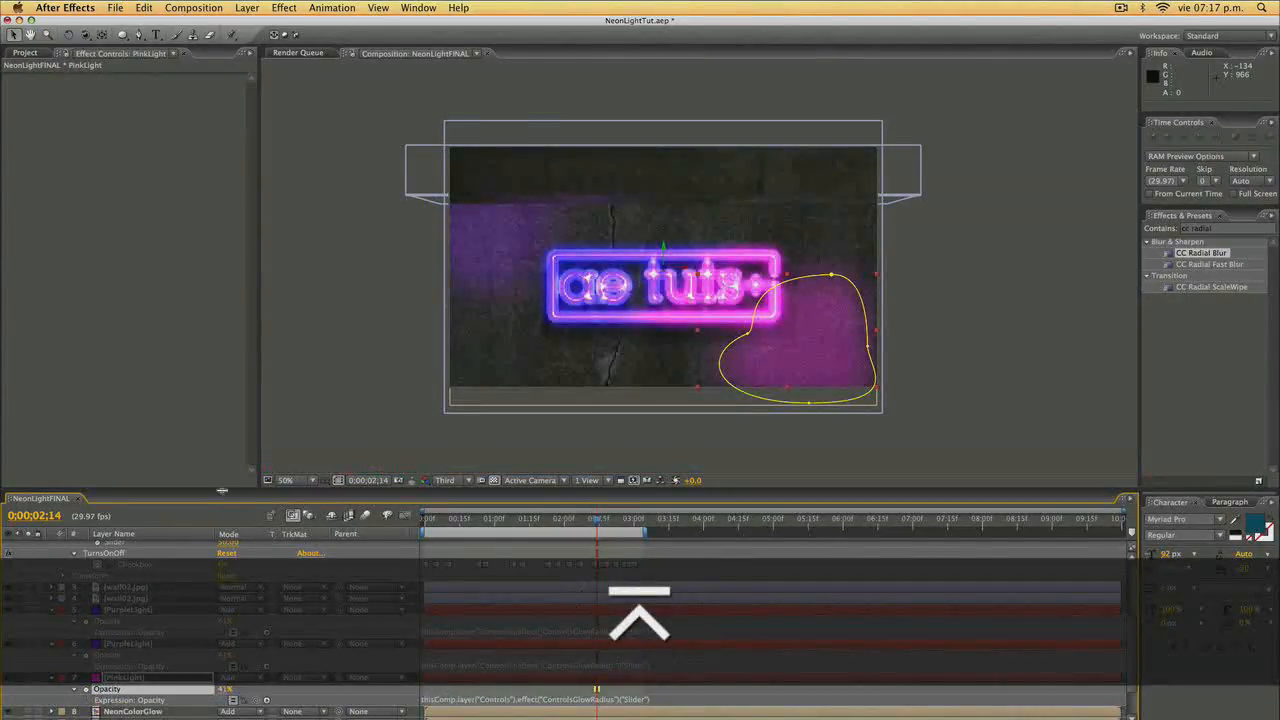
pyautogui.moveTo(436, 519); pyautogui.dragTo(500, 521)
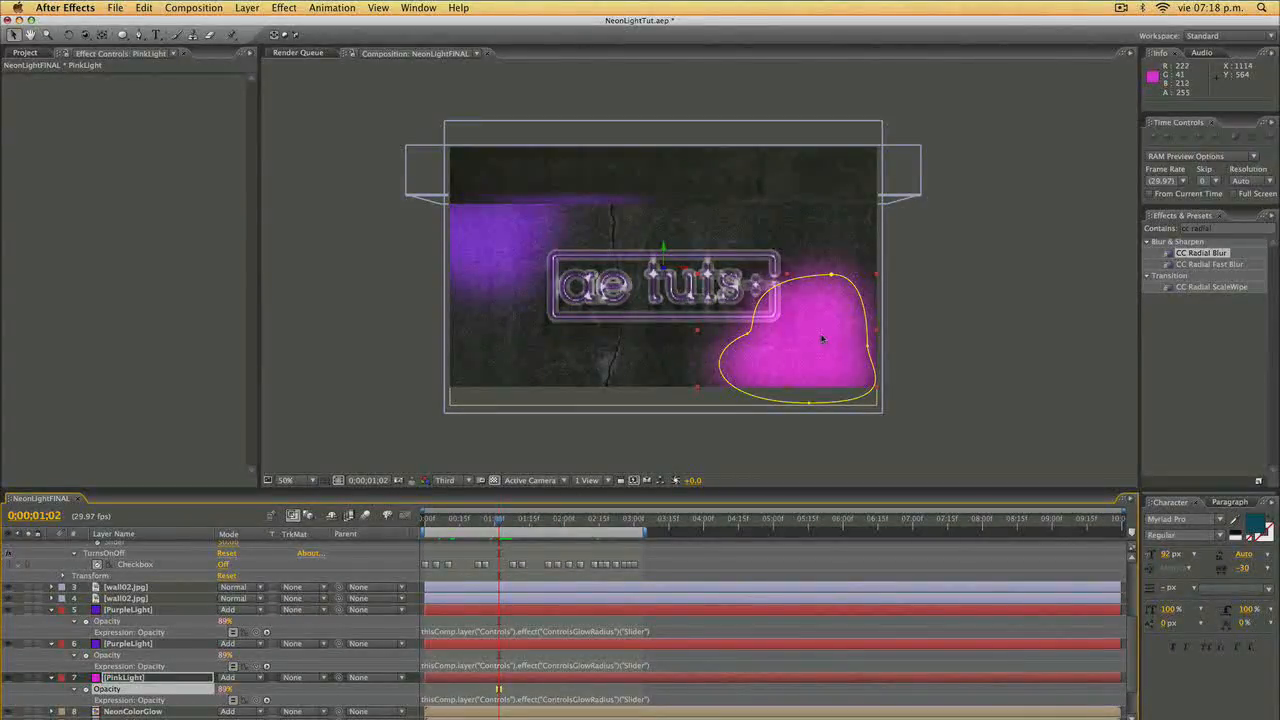
# Find the Fill effect and apply it to the upper PurpleLight layer.
pyautogui.click(1244, 229)
pyautogui.write('fill')
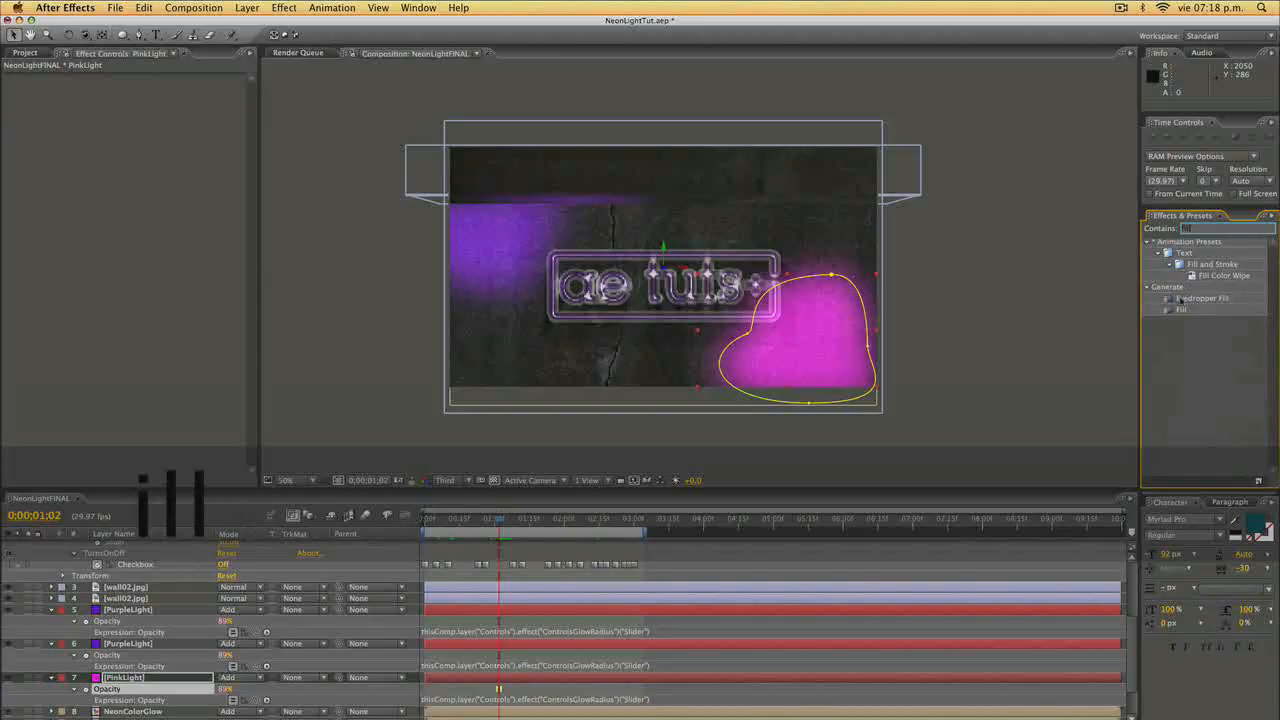
pyautogui.moveTo(1180, 310); pyautogui.dragTo(134, 609)
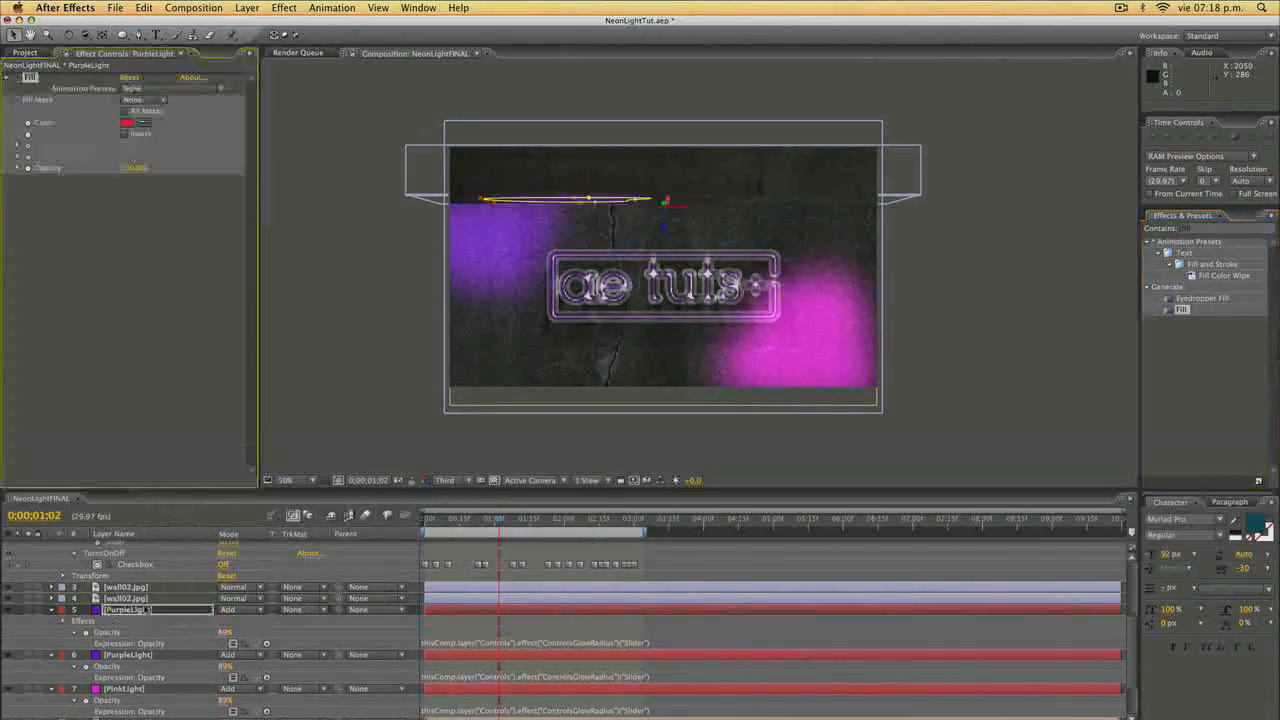
# Copy the Fill effect from the upper PurpleLight layer to the second PurpleLight and the PinkLight layers.
pyautogui.press('super+c')
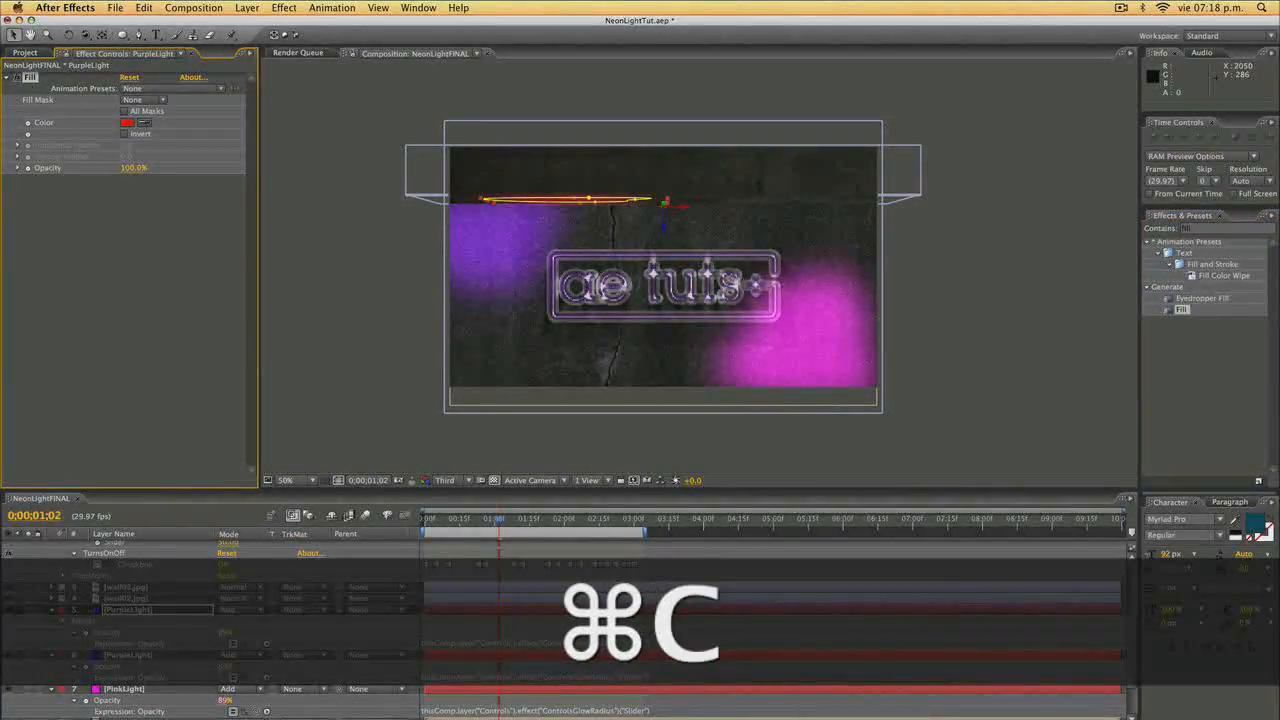
pyautogui.click(128, 655)
pyautogui.press('super+v')
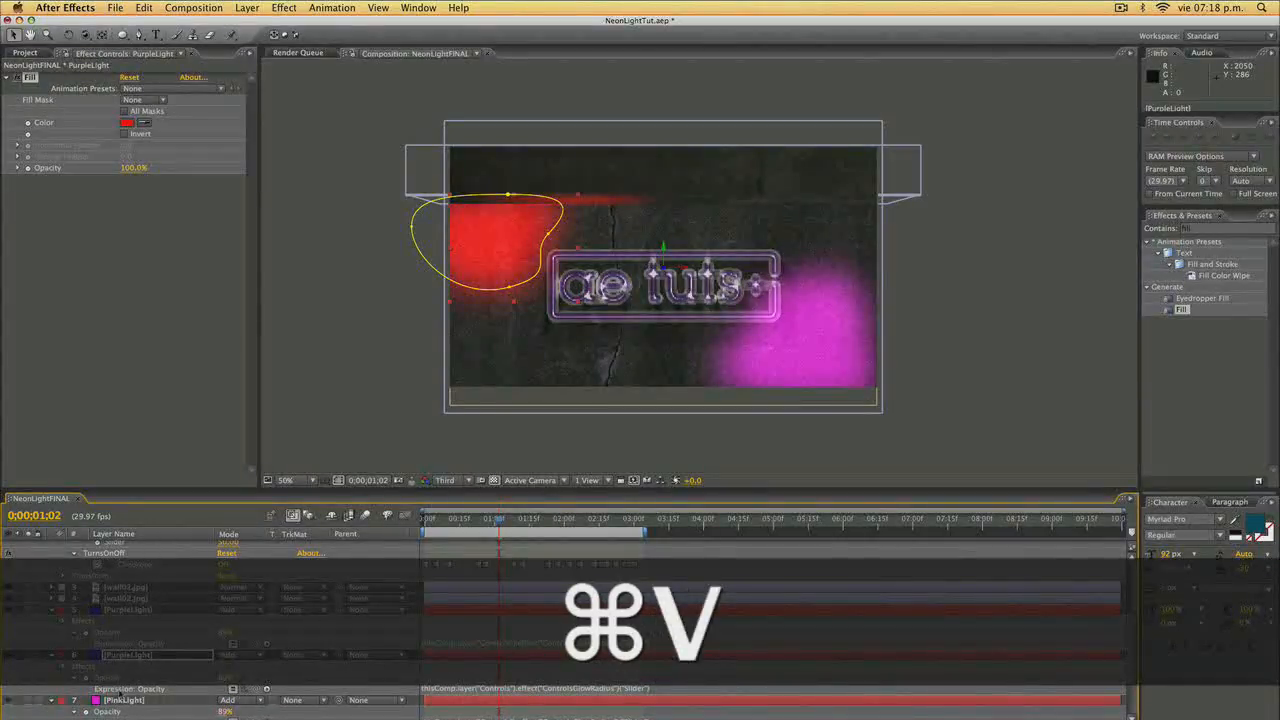
pyautogui.click(116, 700)
pyautogui.press('super+v')
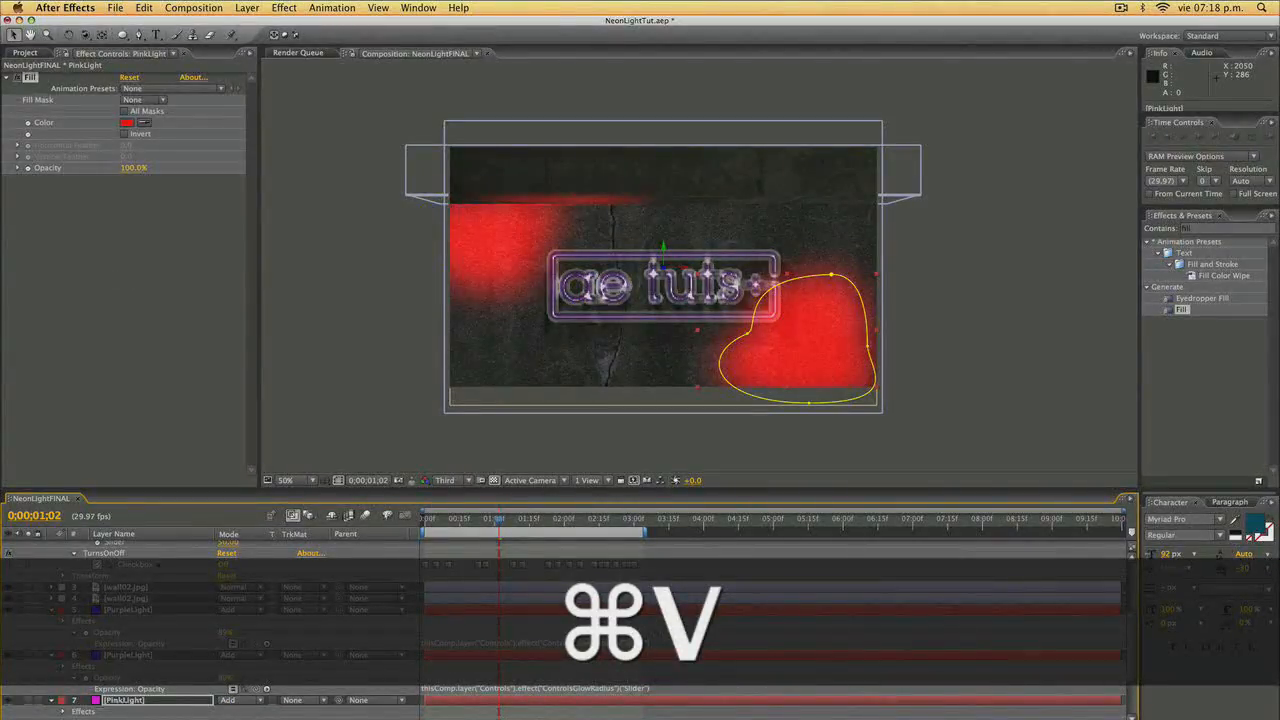
# Set the Fill color of both PurpleLight layers to the purple sampled from their own solid swatches.
pyautogui.click(140, 611)
pyautogui.click(144, 122)
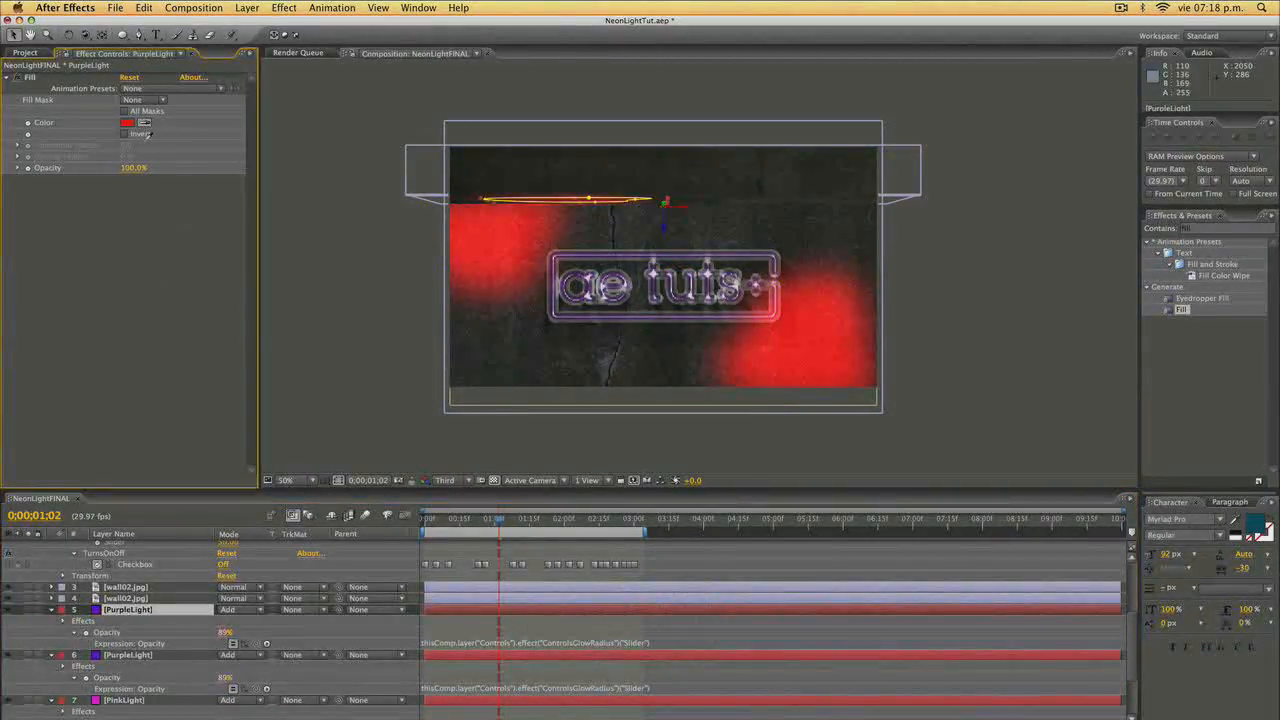
pyautogui.click(97, 607)
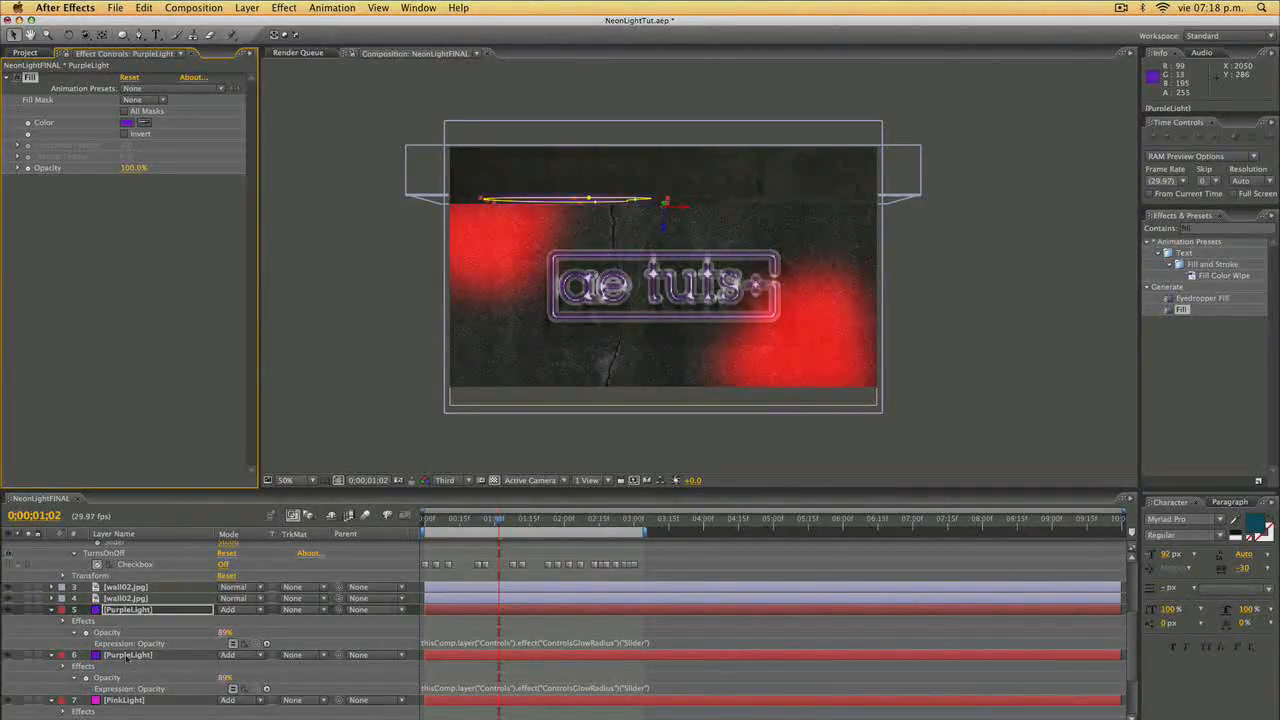
pyautogui.click(130, 656)
pyautogui.click(144, 122)
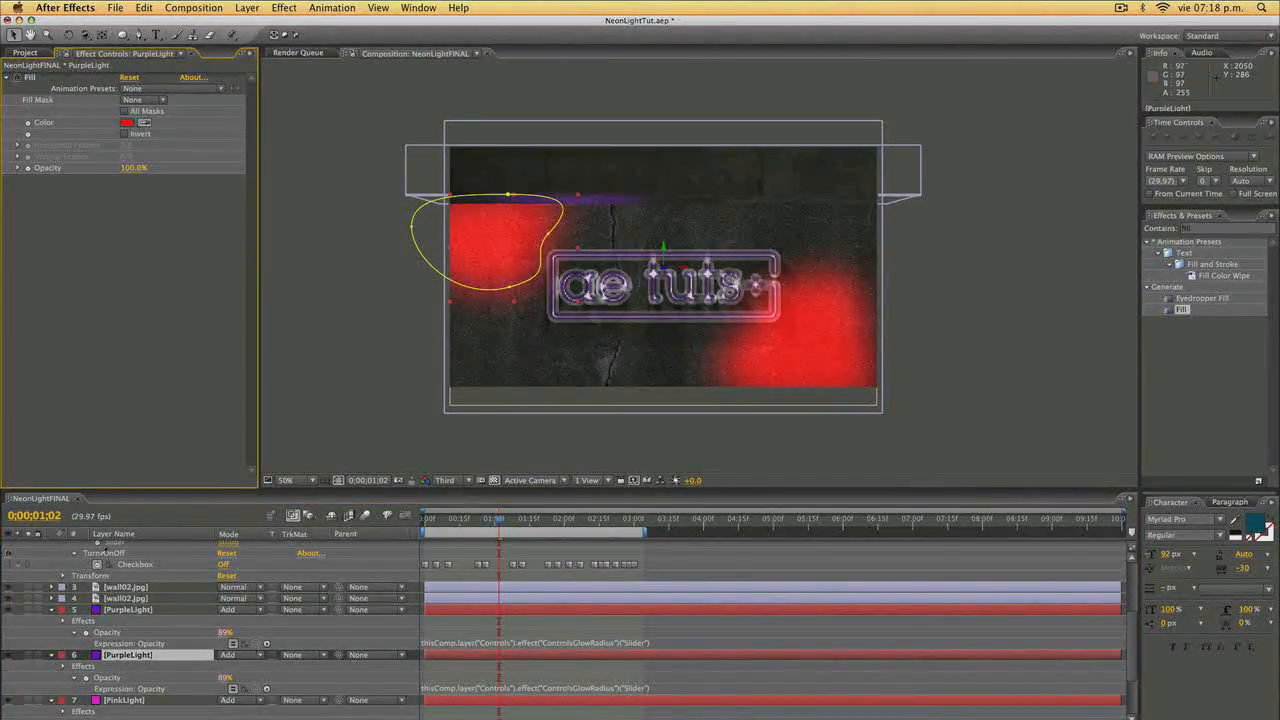
pyautogui.click(98, 657)
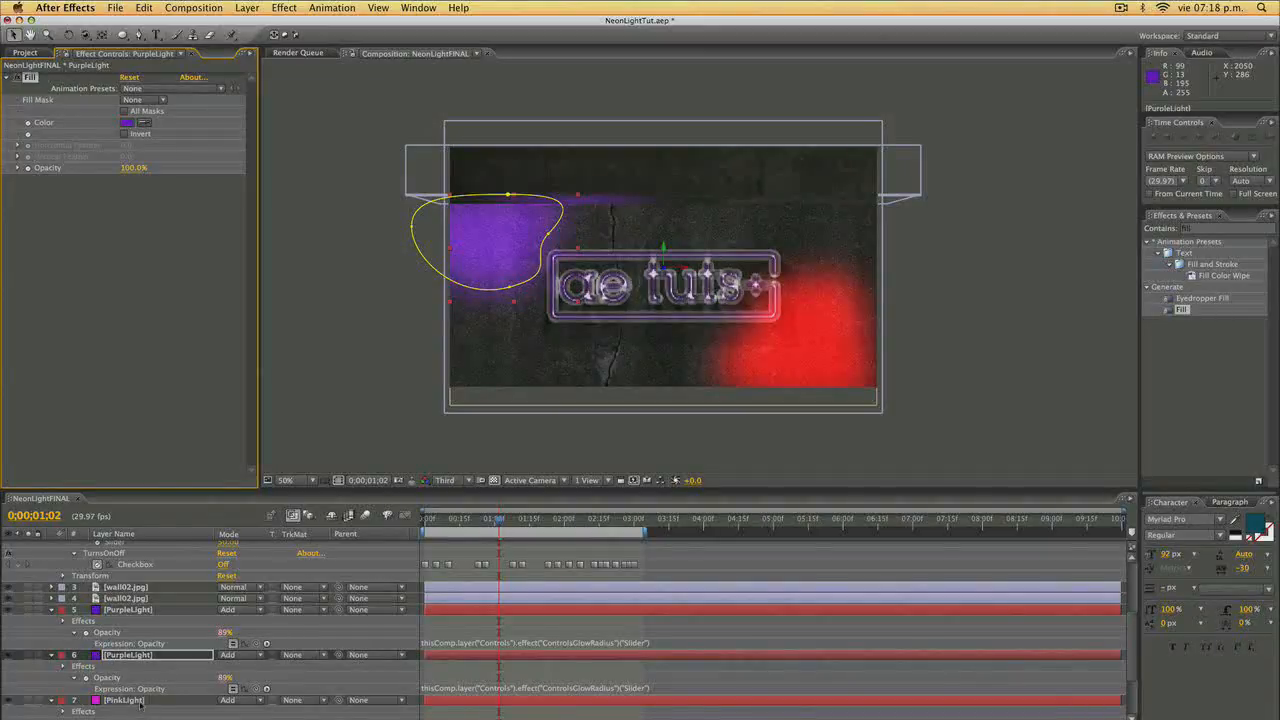
# Set the PinkLight layer's Fill color to the pink sampled from its own solid swatch.
pyautogui.click(125, 700)
pyautogui.click(143, 123)
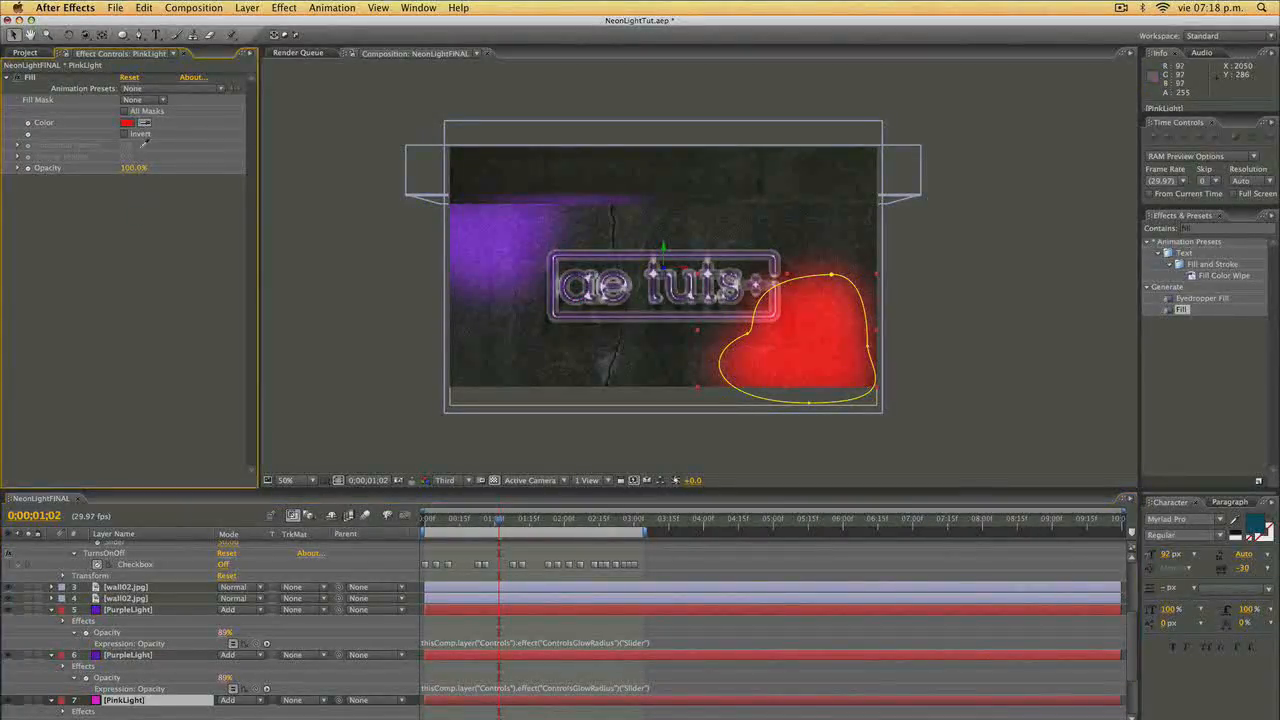
pyautogui.click(97, 701)
# Reveal the NeonColorGlow layer's Opacity expression driven by the TurnsOnOff checkbox, and copy its text.
pyautogui.scroll(-2, 110, 690)
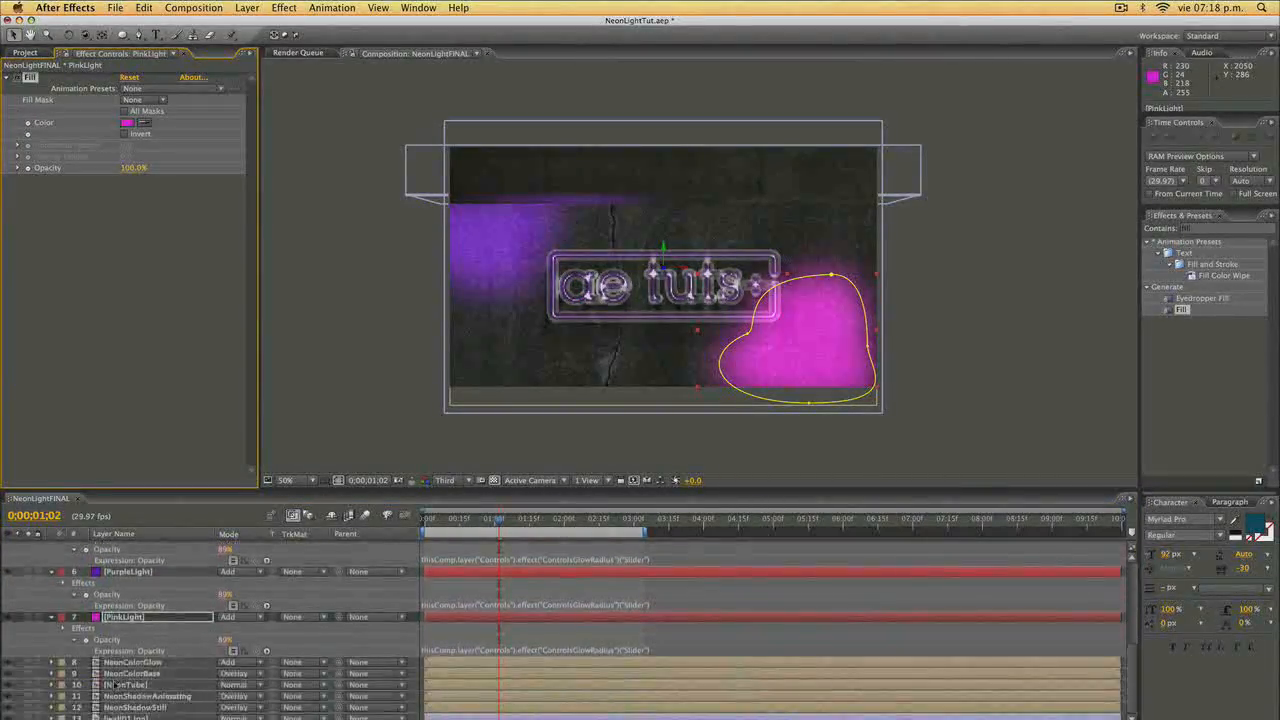
pyautogui.click(147, 664)
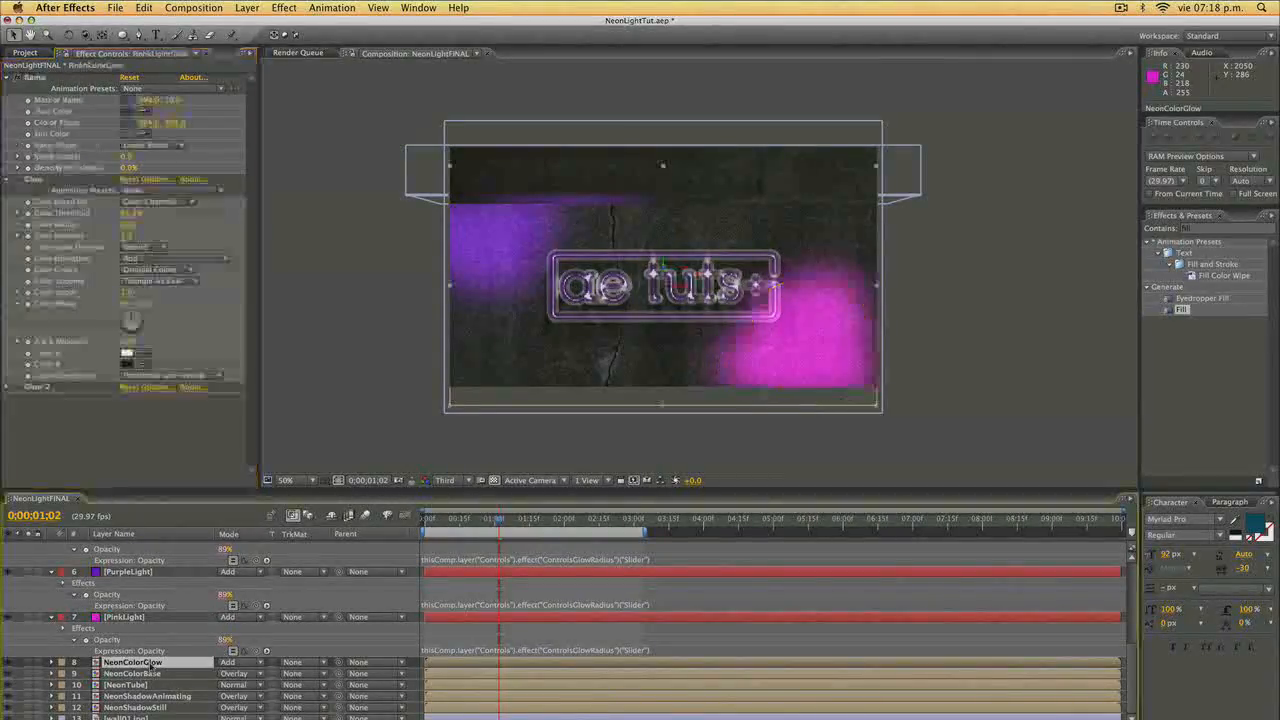
pyautogui.press('t')
pyautogui.click(106, 675)
pyautogui.press('e')
pyautogui.press('e')
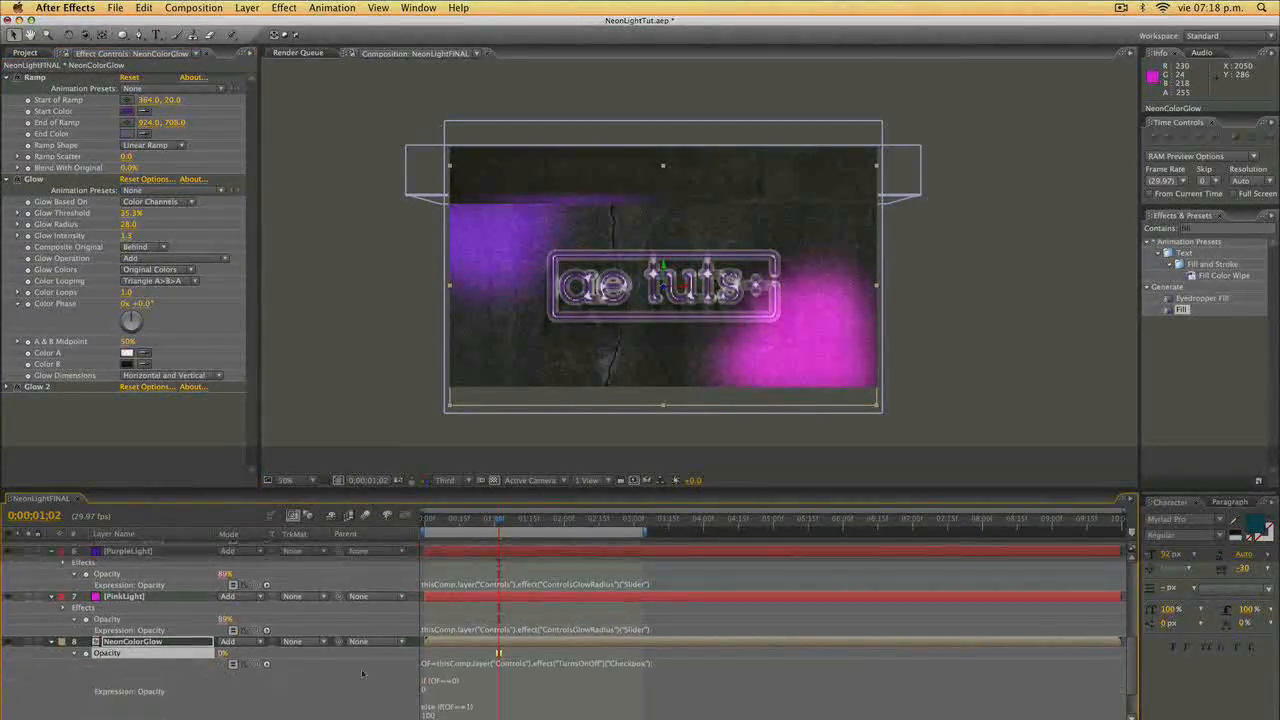
pyautogui.click(480, 668)
pyautogui.press('super+c')
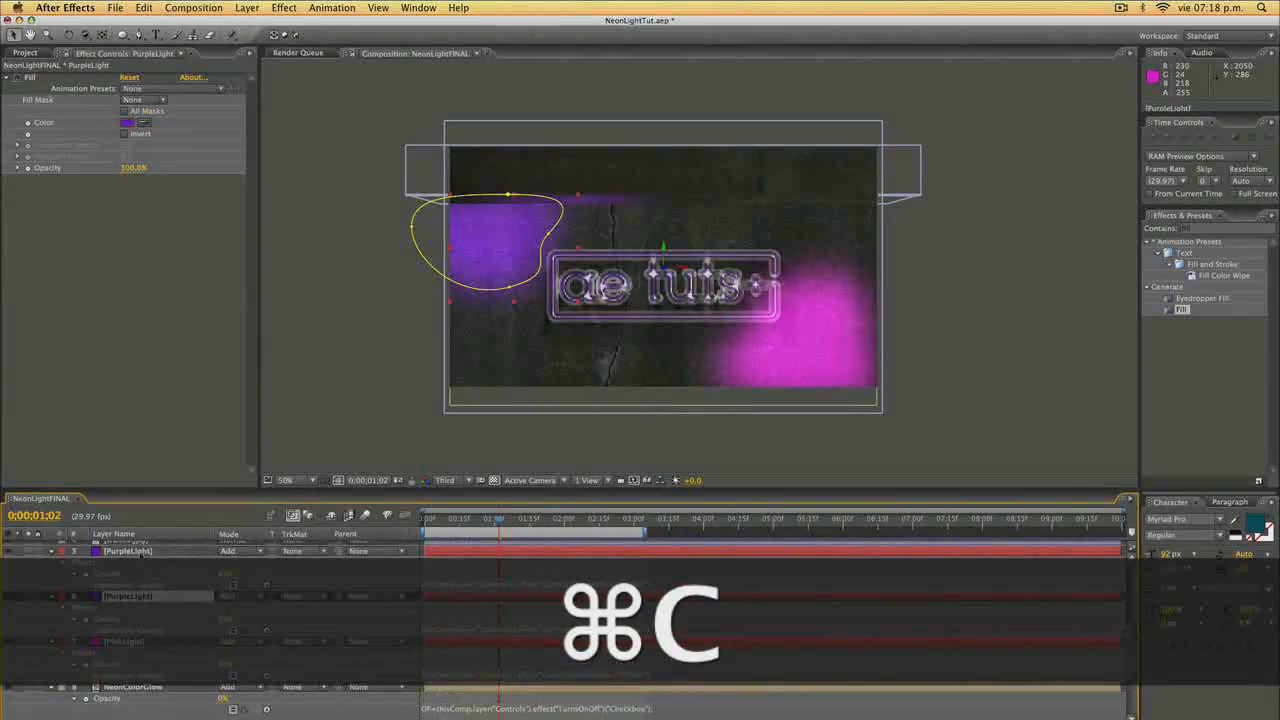
# Paste the TurnsOnOff checkbox expression into the Fill effect's Opacity on the upper PurpleLight layer, and collapse the effect's settings.
pyautogui.doubleClick(531, 97)
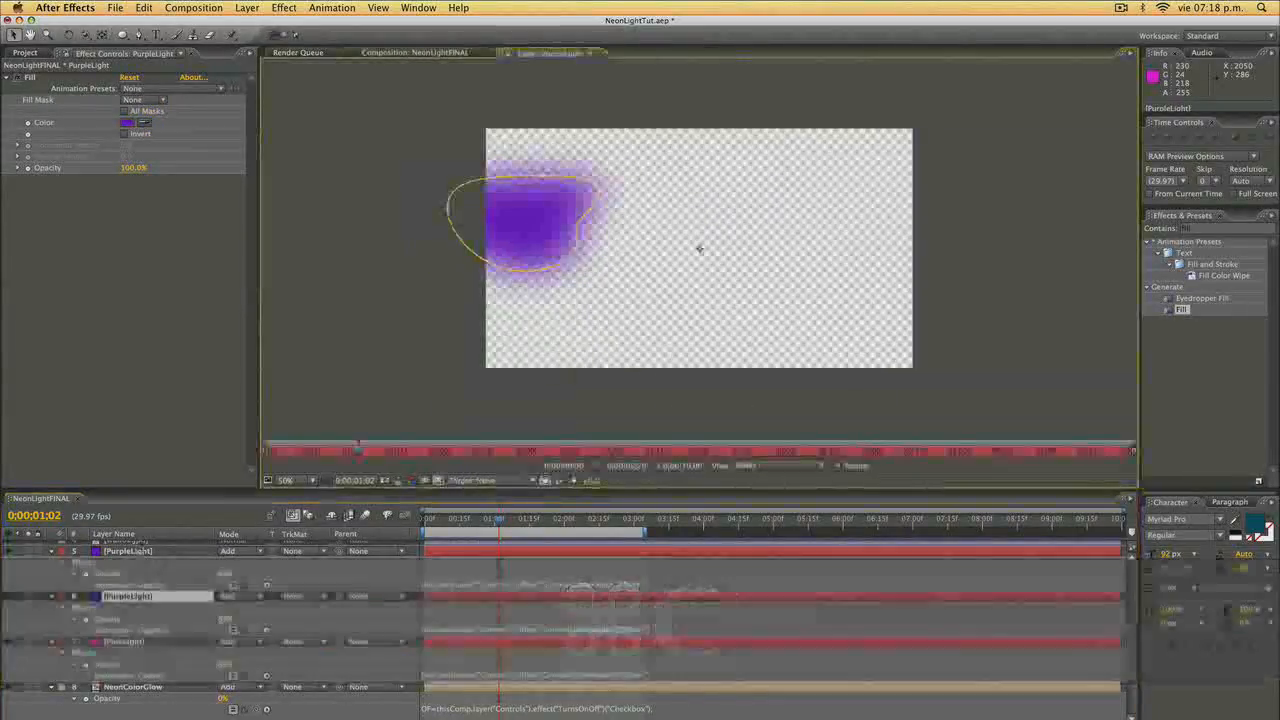
pyautogui.click(601, 53)
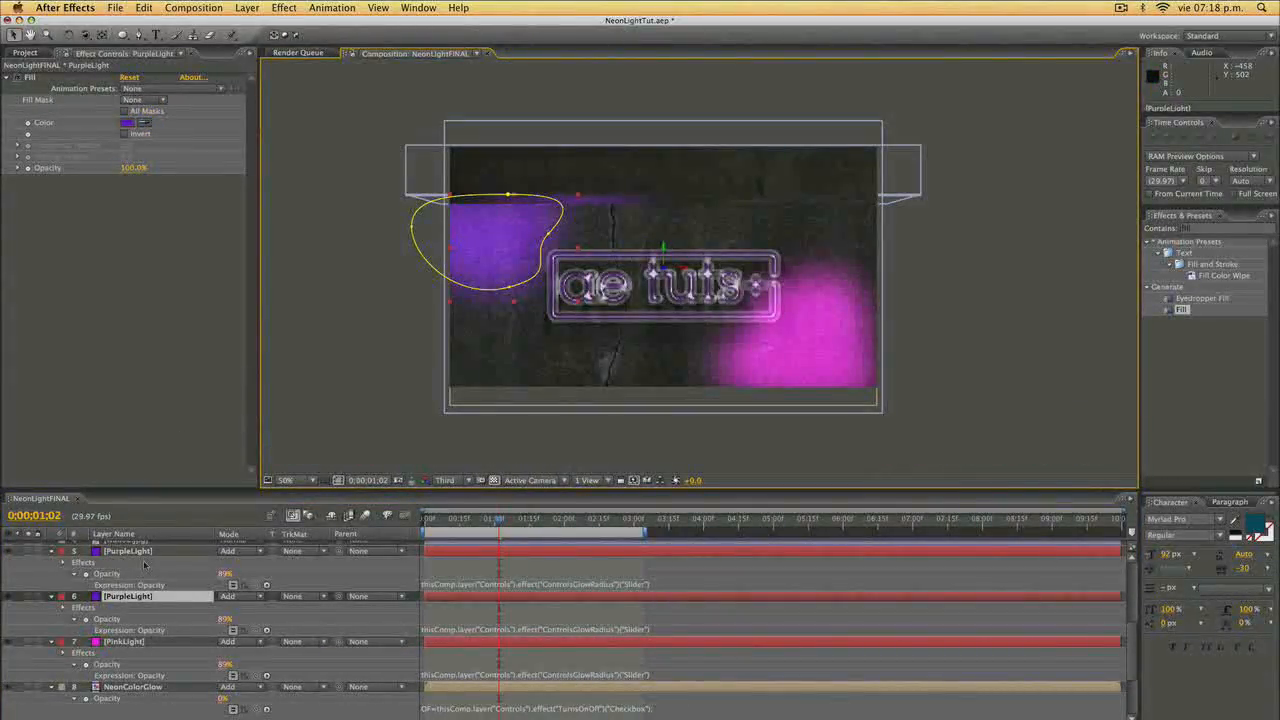
pyautogui.click(142, 553)
pyautogui.keyDown('alt'); pyautogui.click(28, 168); pyautogui.keyUp('alt')
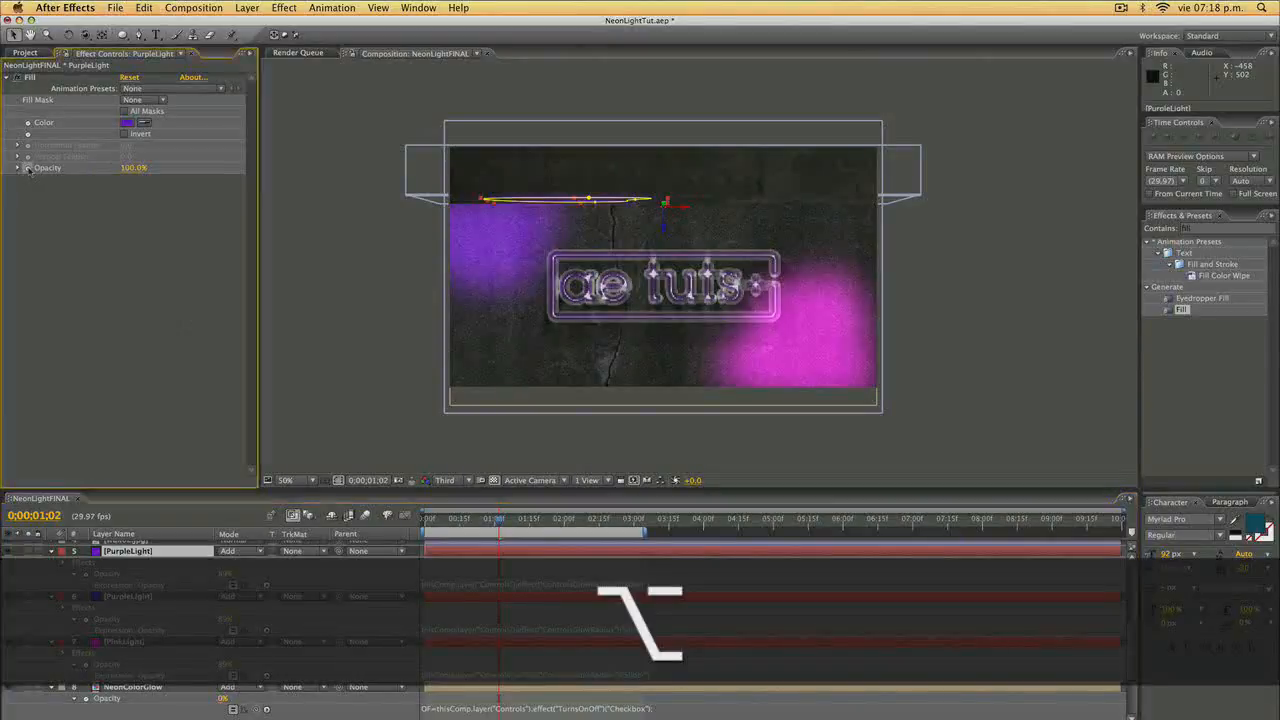
pyautogui.press('super+v')
pyautogui.press('KP_Enter')
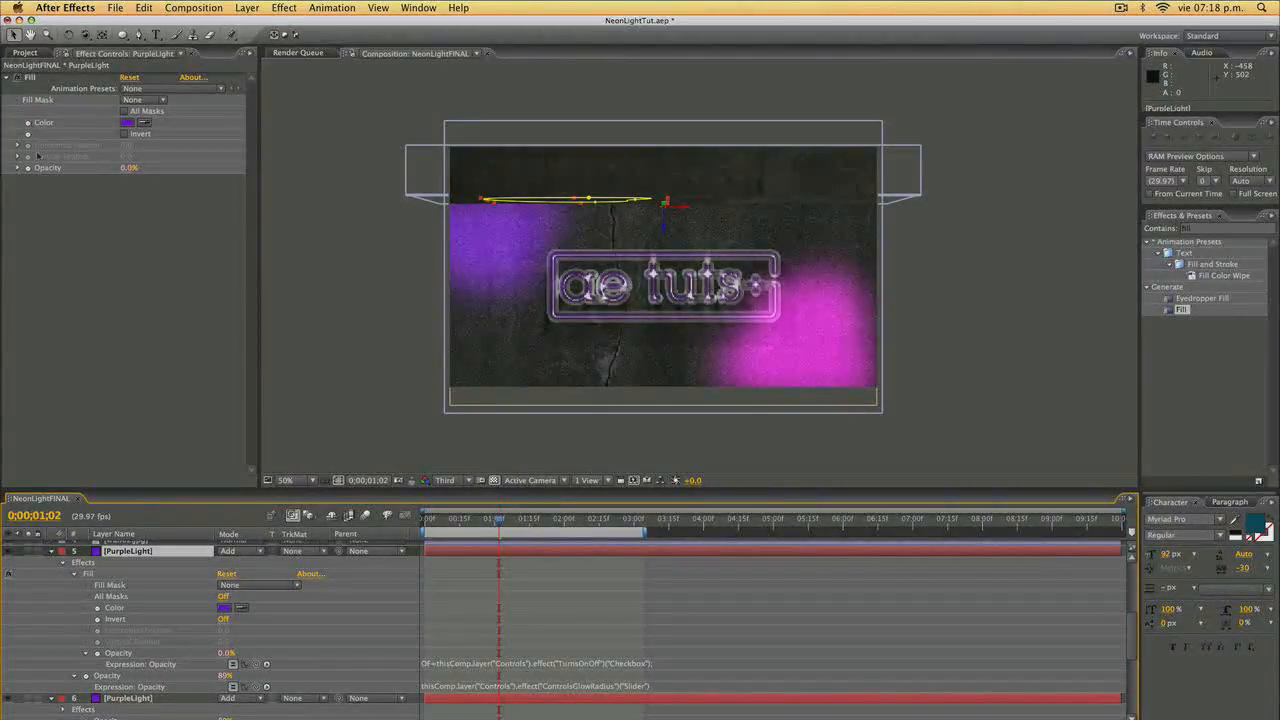
pyautogui.click(6, 78)
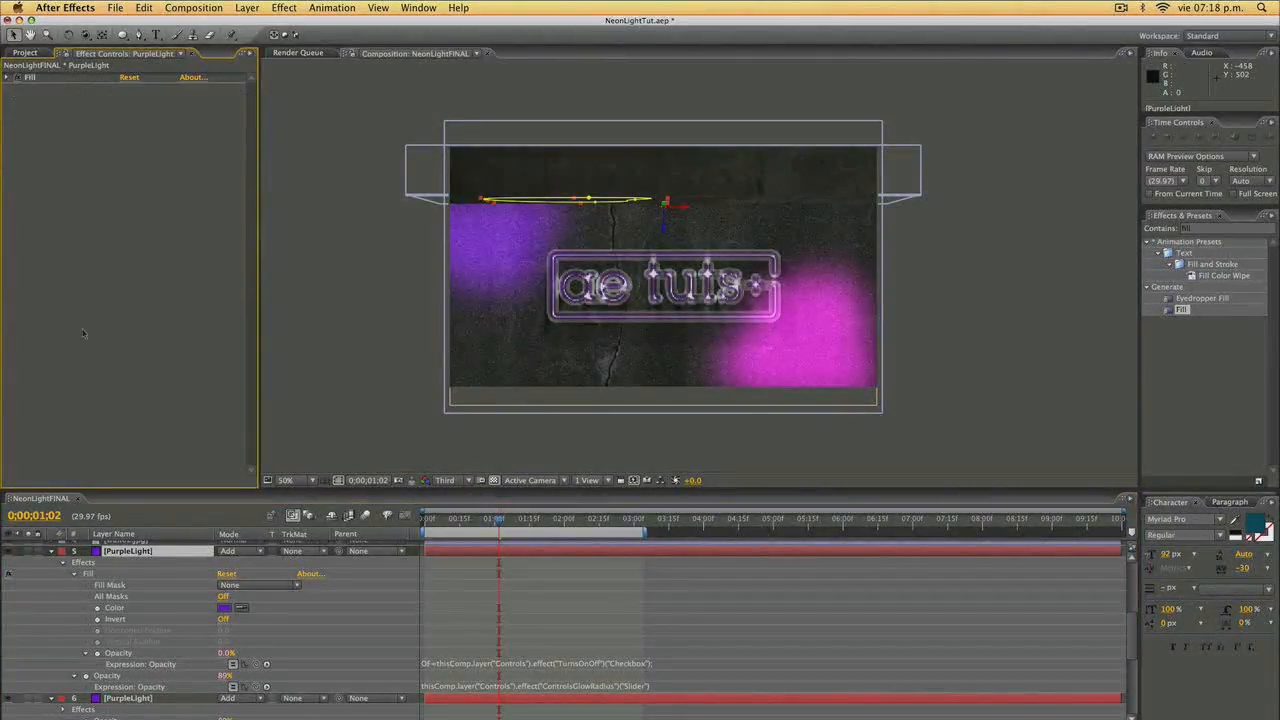
# Paste the TurnsOnOff checkbox expression into the Fill effect's Opacity on the second PurpleLight layer.
pyautogui.click(120, 698)
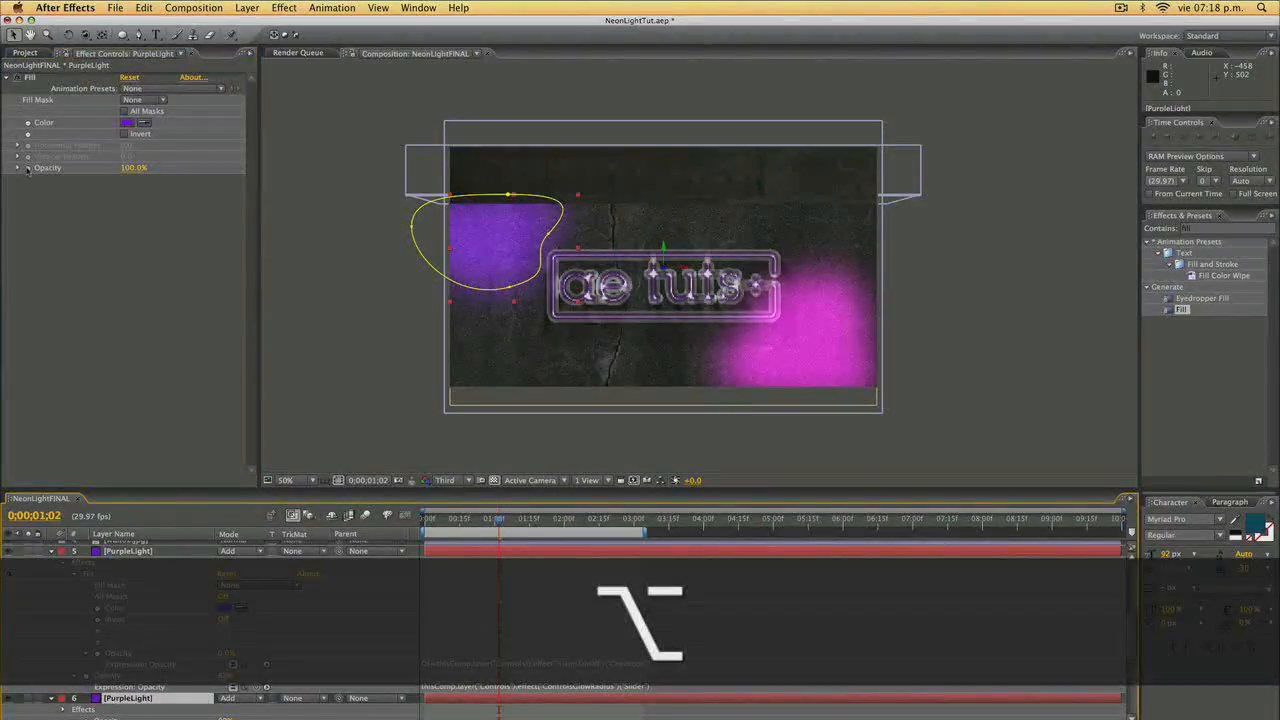
pyautogui.keyDown('alt'); pyautogui.click(28, 168); pyautogui.keyUp('alt')
pyautogui.press('super+v')
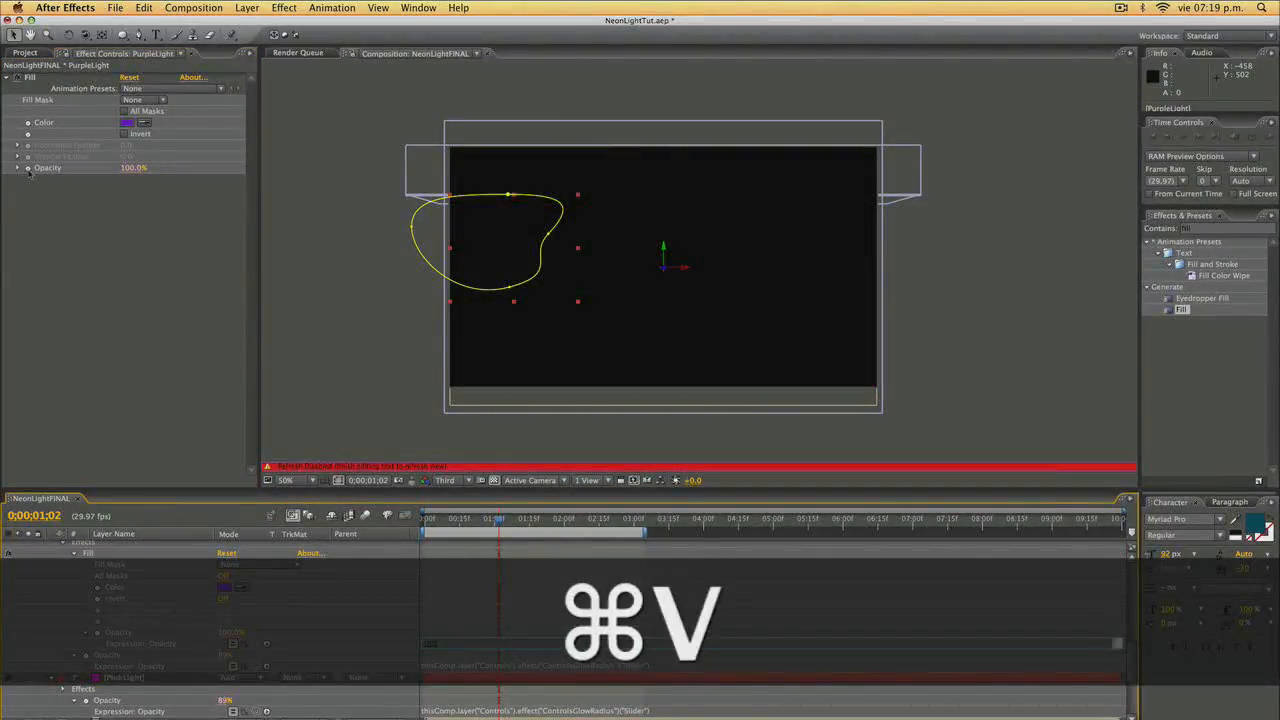
pyautogui.press('KP_Enter')
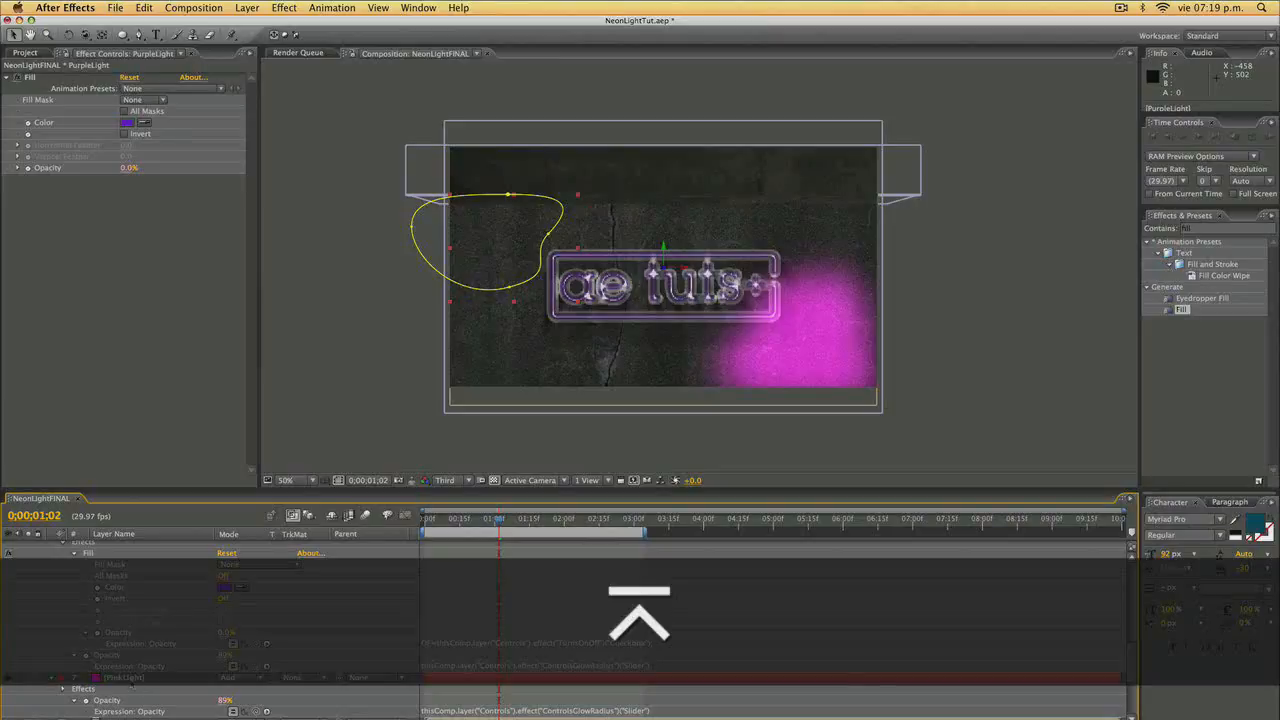
# Paste the TurnsOnOff checkbox expression into the PinkLight layer's Fill Opacity, and scrub the opening seconds to check the lights switching.
pyautogui.click(125, 677)
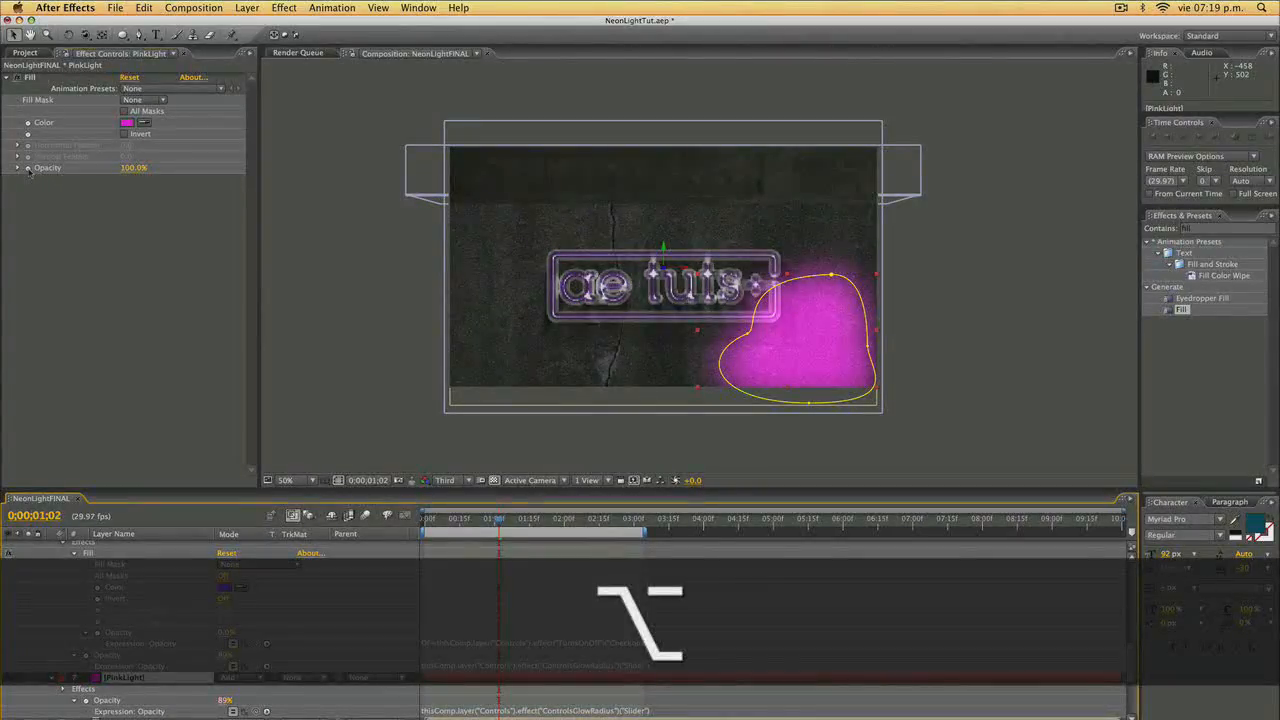
pyautogui.keyDown('alt'); pyautogui.click(28, 168); pyautogui.keyUp('alt')
pyautogui.press('super+v')
pyautogui.press('KP_Enter')
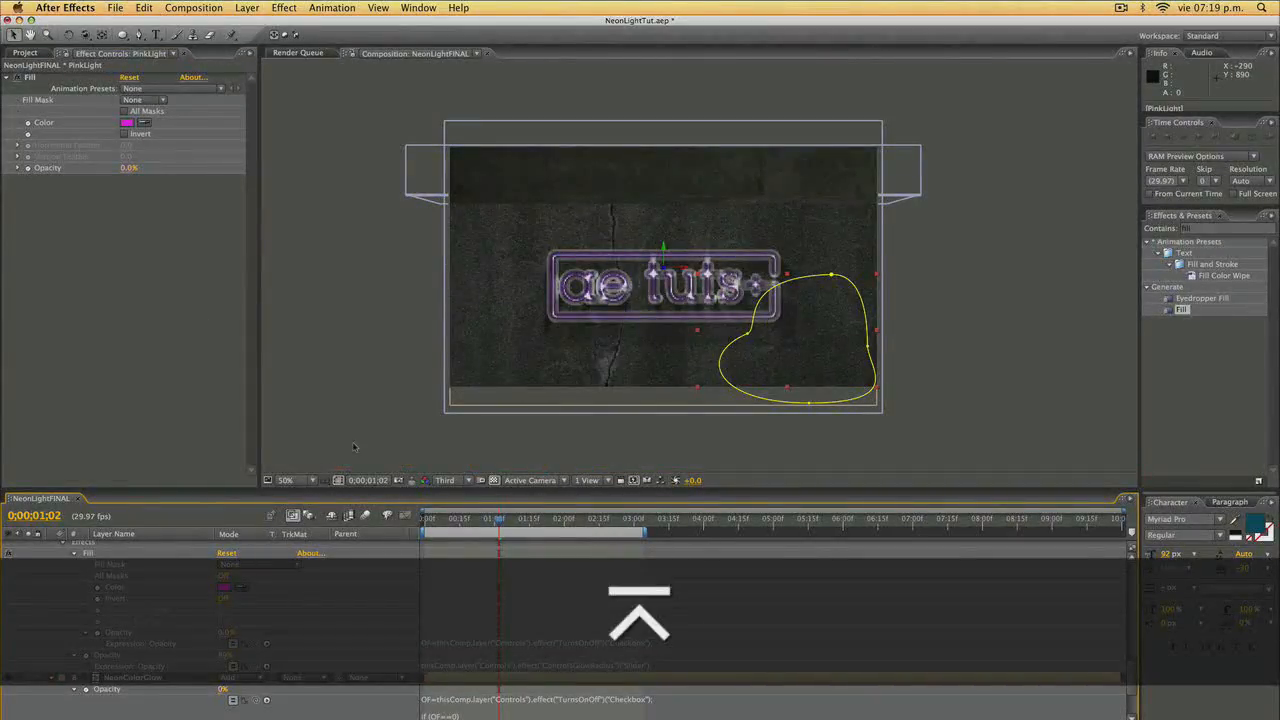
pyautogui.click(441, 522)
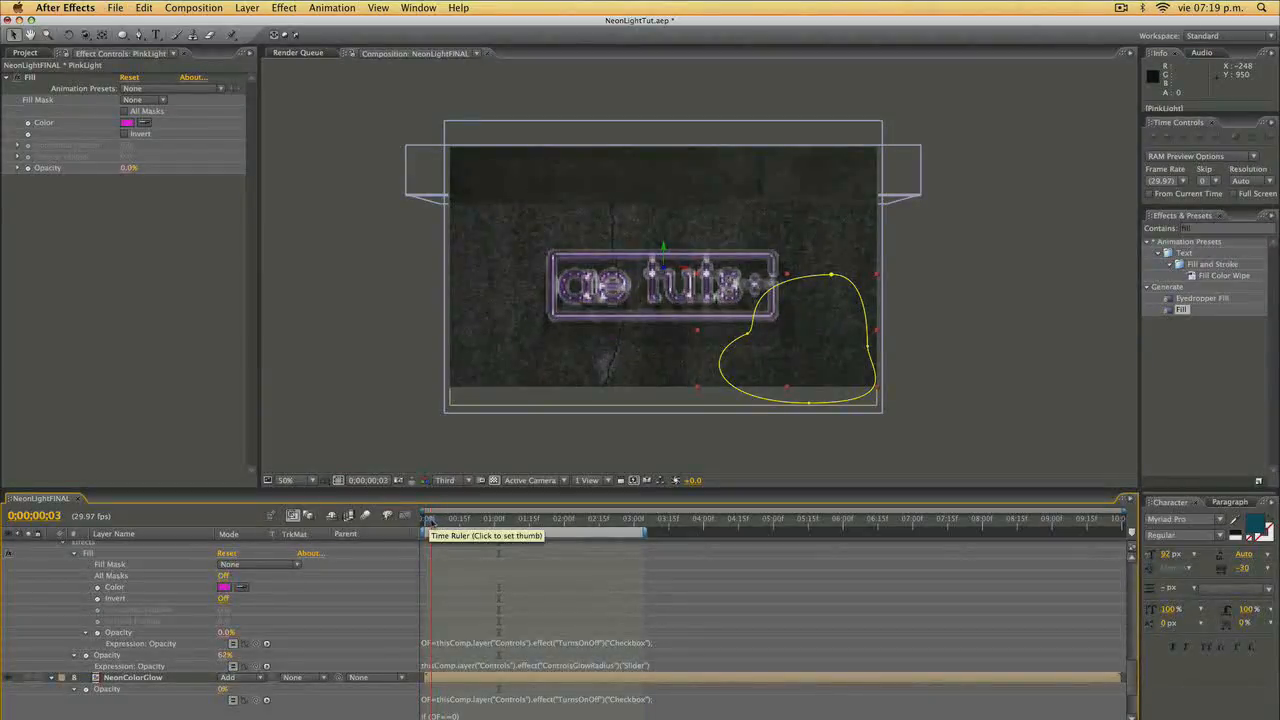
pyautogui.moveTo(441, 522); pyautogui.dragTo(520, 522)
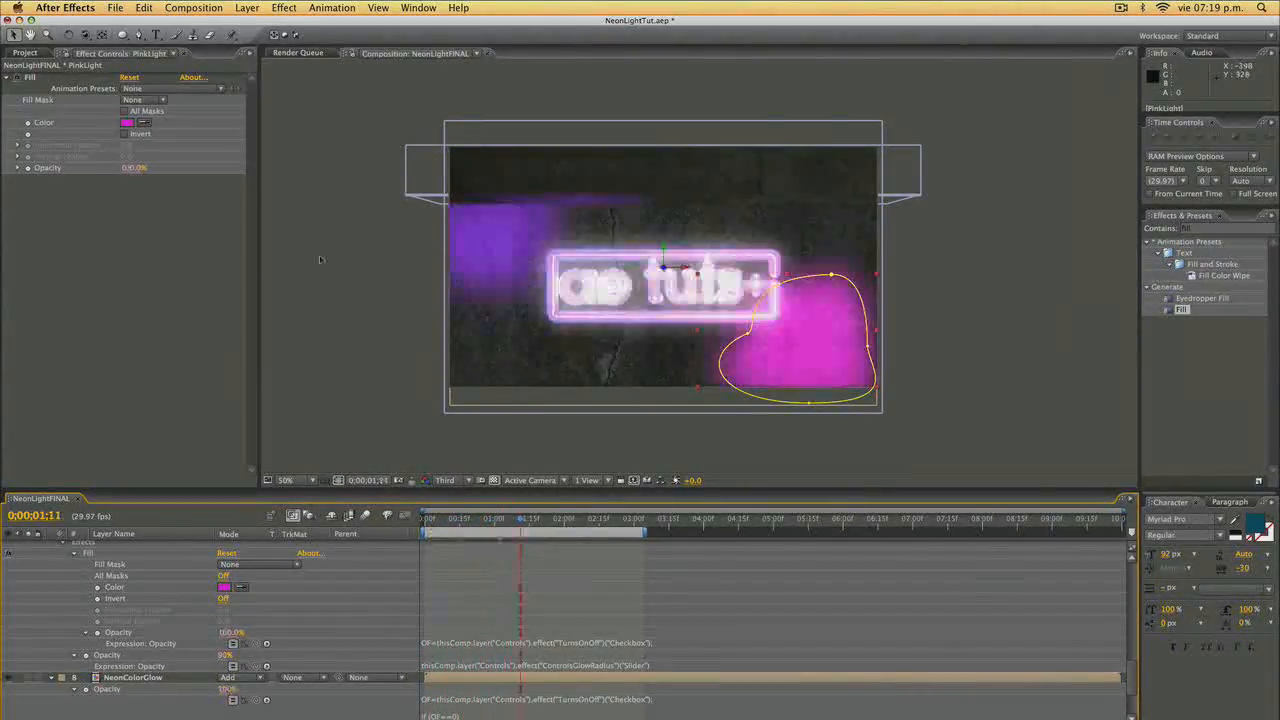
# Collapse the two PurpleLight layers and the PinkLight layer, and extend the work area across the whole composition.
pyautogui.scroll(5, 118, 587)
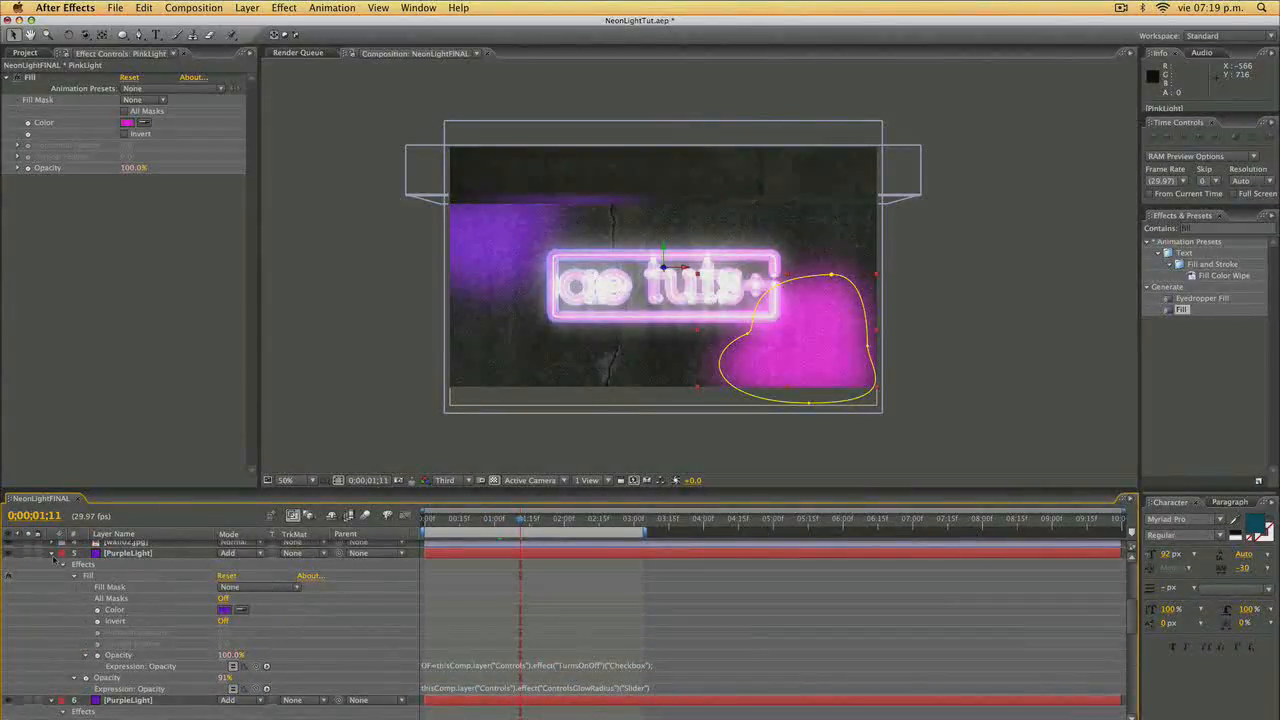
pyautogui.click(52, 553)
pyautogui.click(52, 564)
pyautogui.click(52, 576)
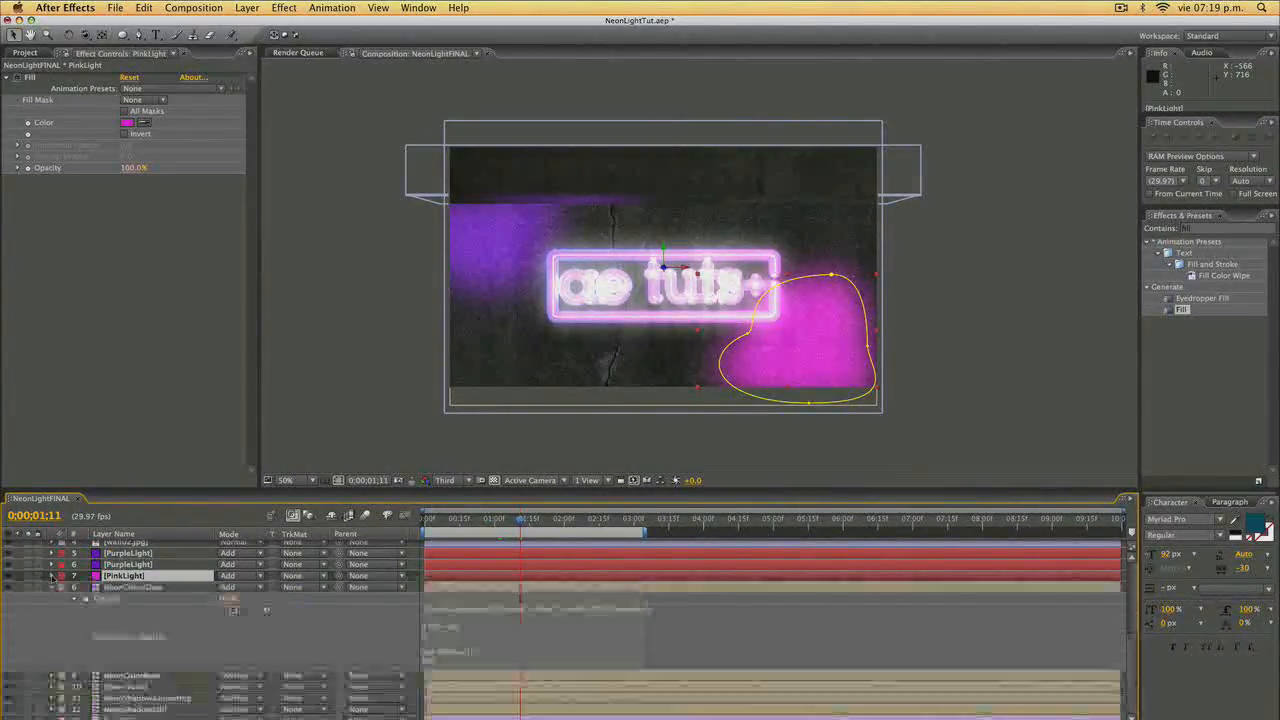
pyautogui.scroll(10, 100, 600)
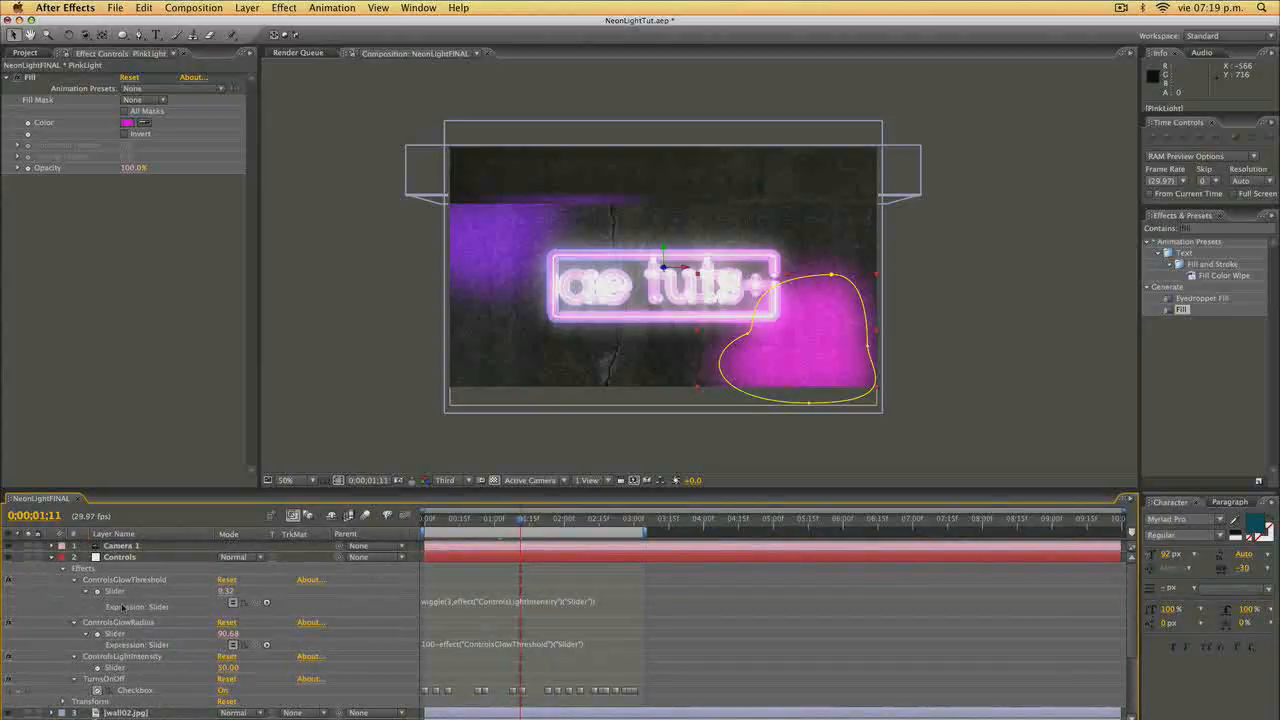
pyautogui.doubleClick(613, 533)
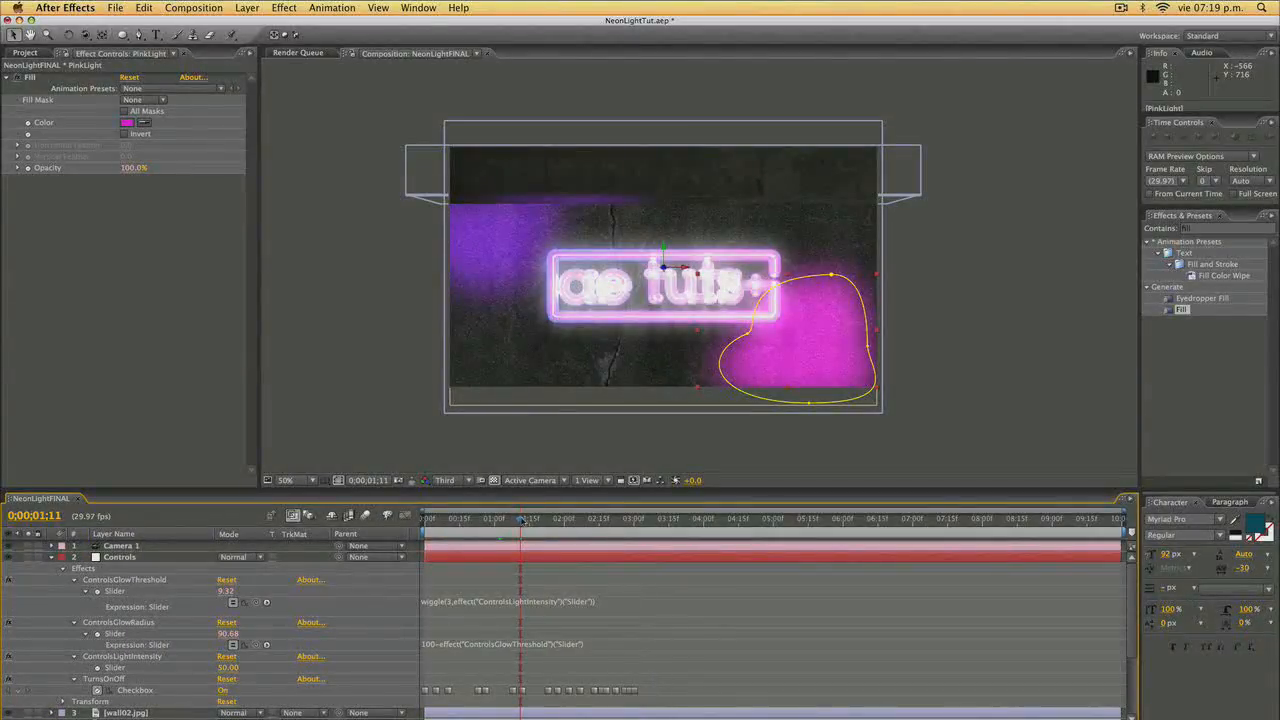
# Keyframe the ControlsLightIntensity slider at 50 at 0;00;07;00, and lower it to -293 at 0;00;07;05.
pyautogui.moveTo(520, 519); pyautogui.dragTo(913, 524)
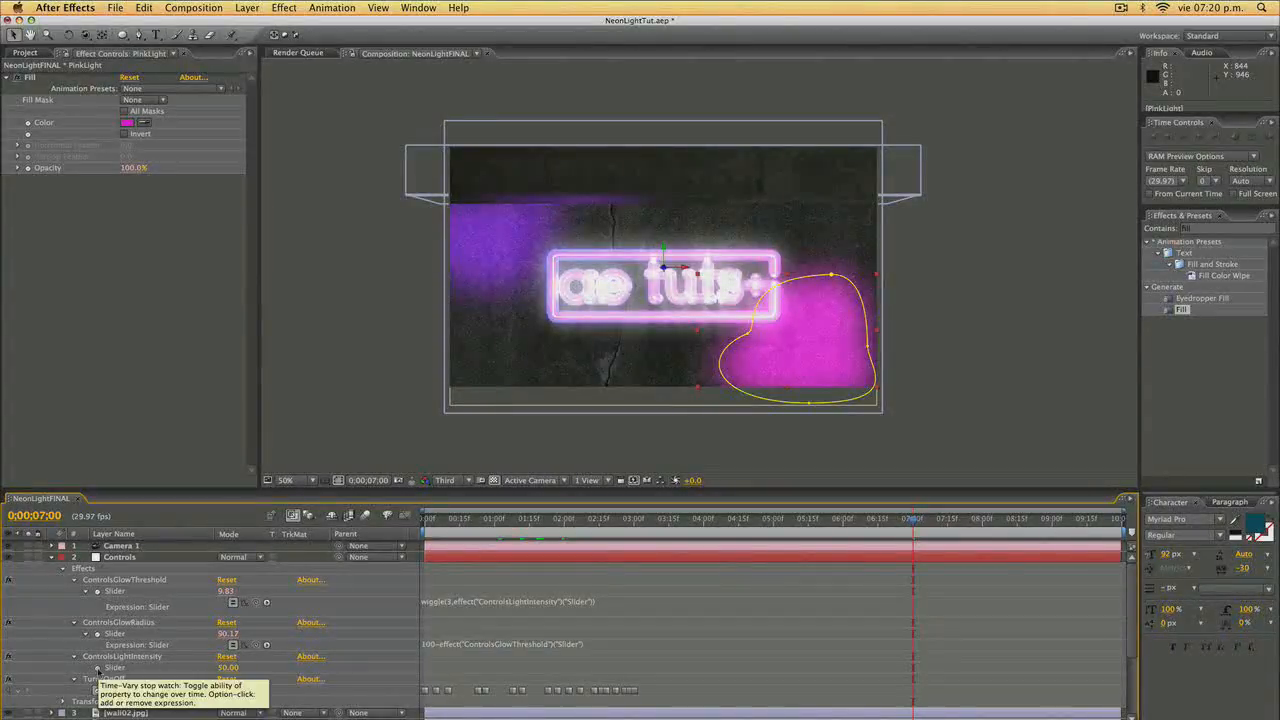
pyautogui.click(150, 657)
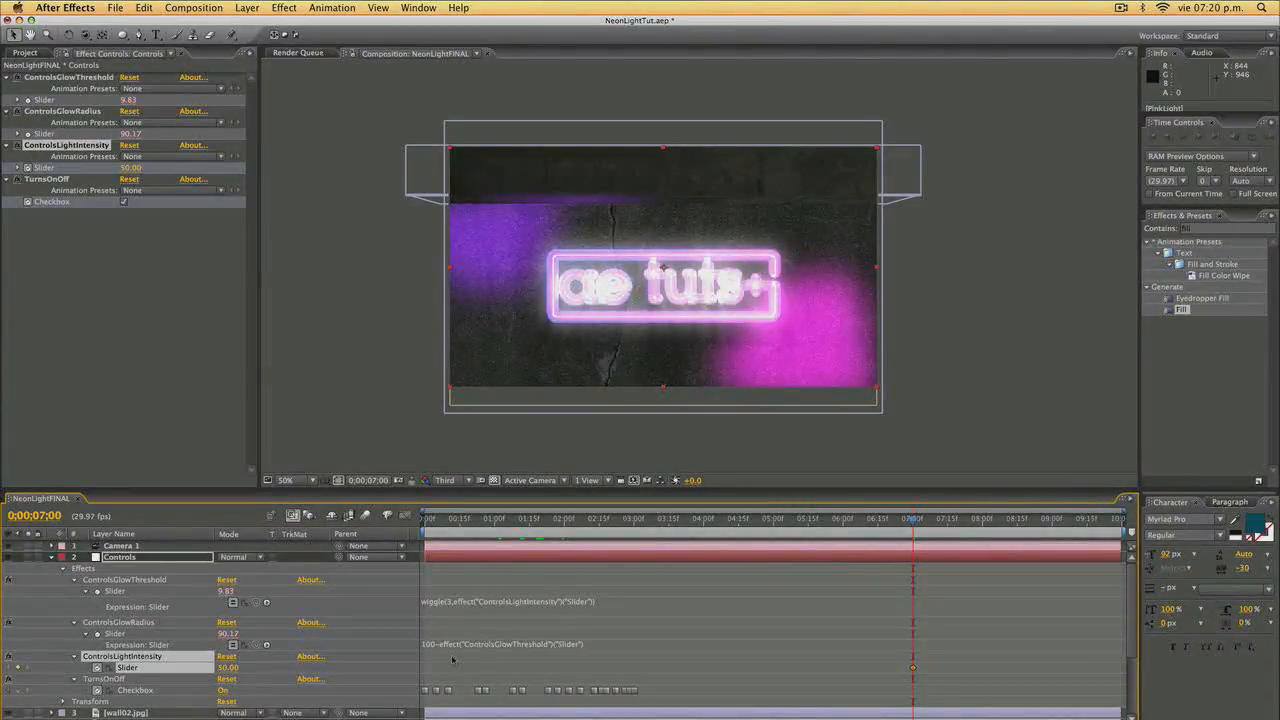
pyautogui.press('pagedown')
pyautogui.press('pagedown')
pyautogui.press('pagedown')
pyautogui.press('pagedown')
pyautogui.press('pagedown')
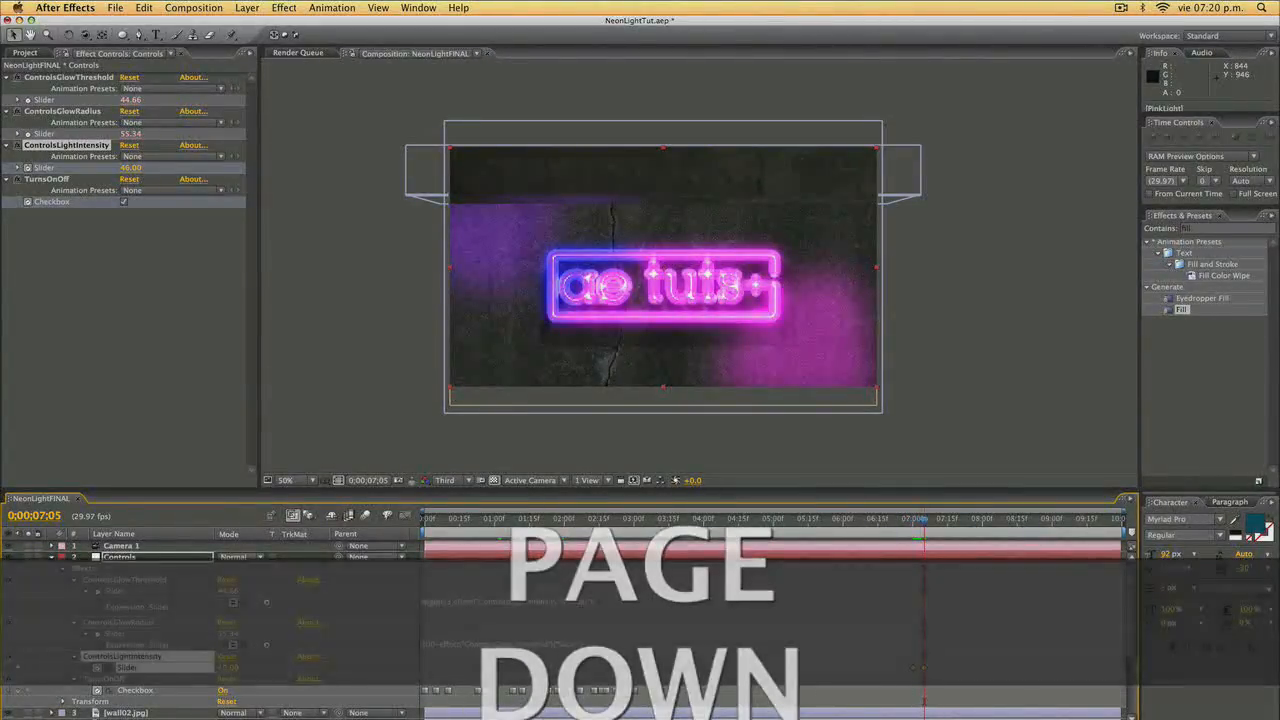
pyautogui.moveTo(142, 667); pyautogui.dragTo(130, 667)
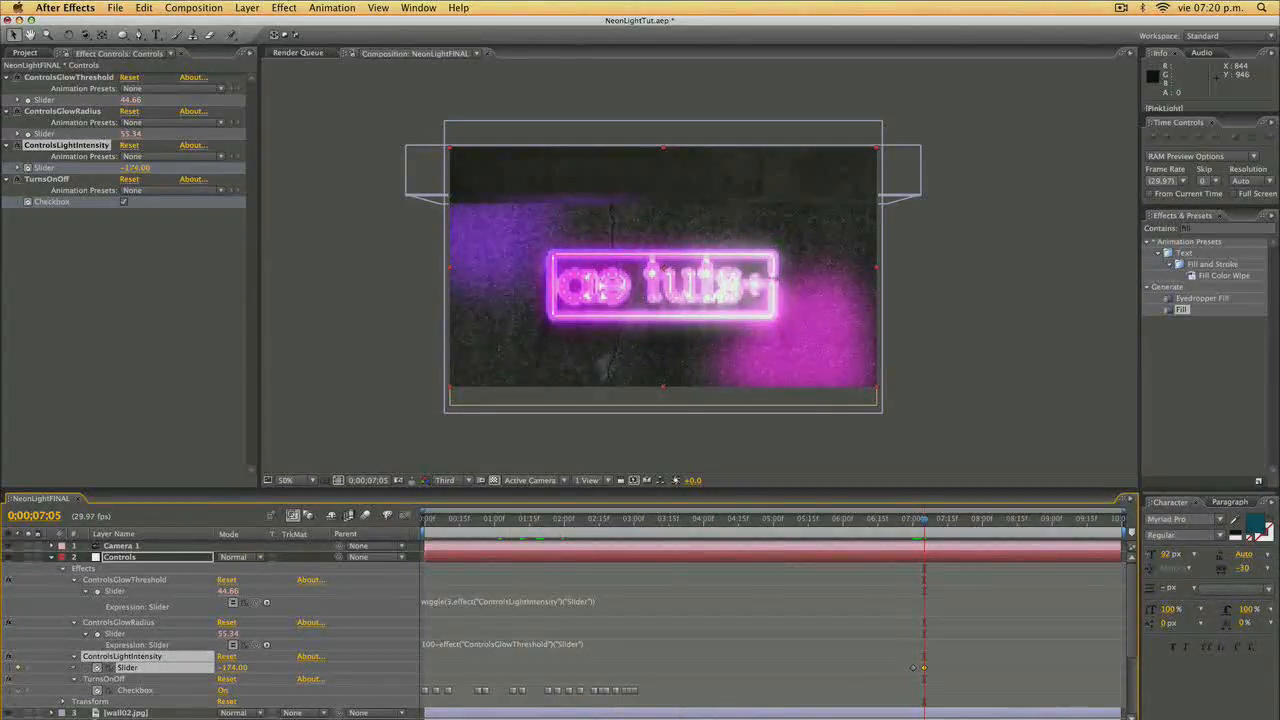
pyautogui.moveTo(221, 668); pyautogui.dragTo(145, 667)
# Keyframe the TurnsOnOff checkbox to off at 0;00;07;06, and scrub around that time to check the sign going dark.
pyautogui.press('pagedown')
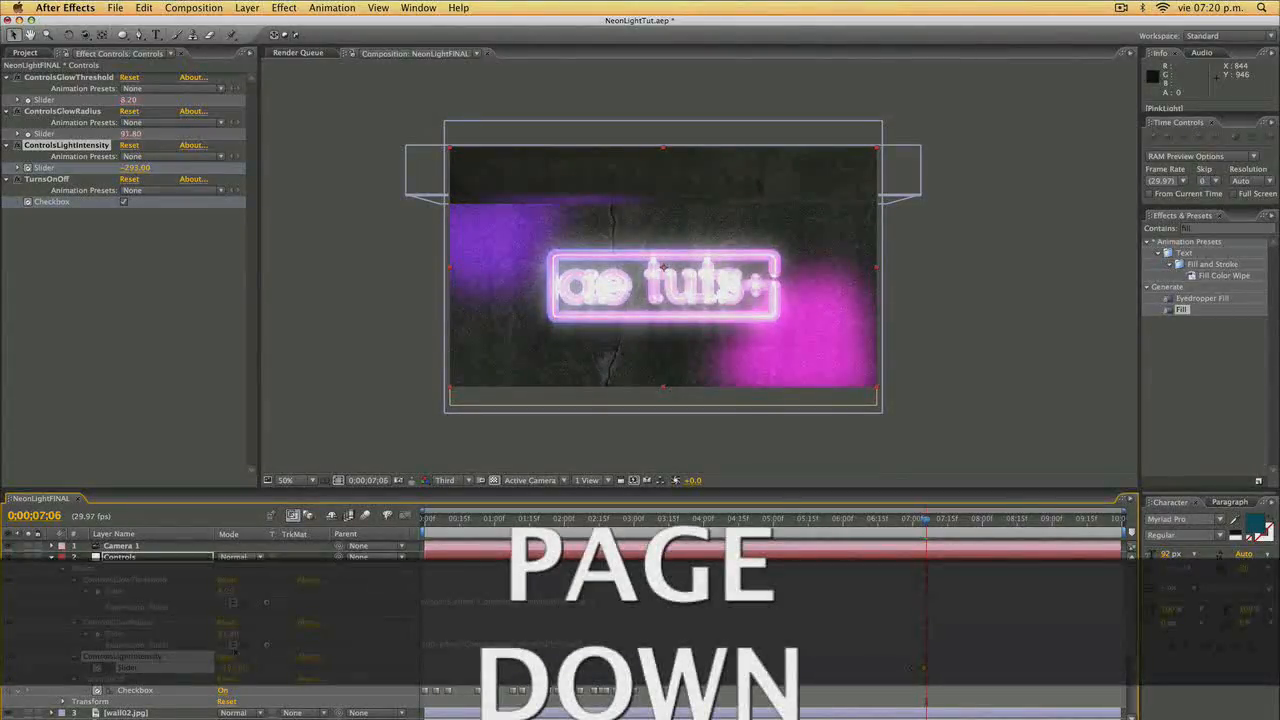
pyautogui.click(222, 690)
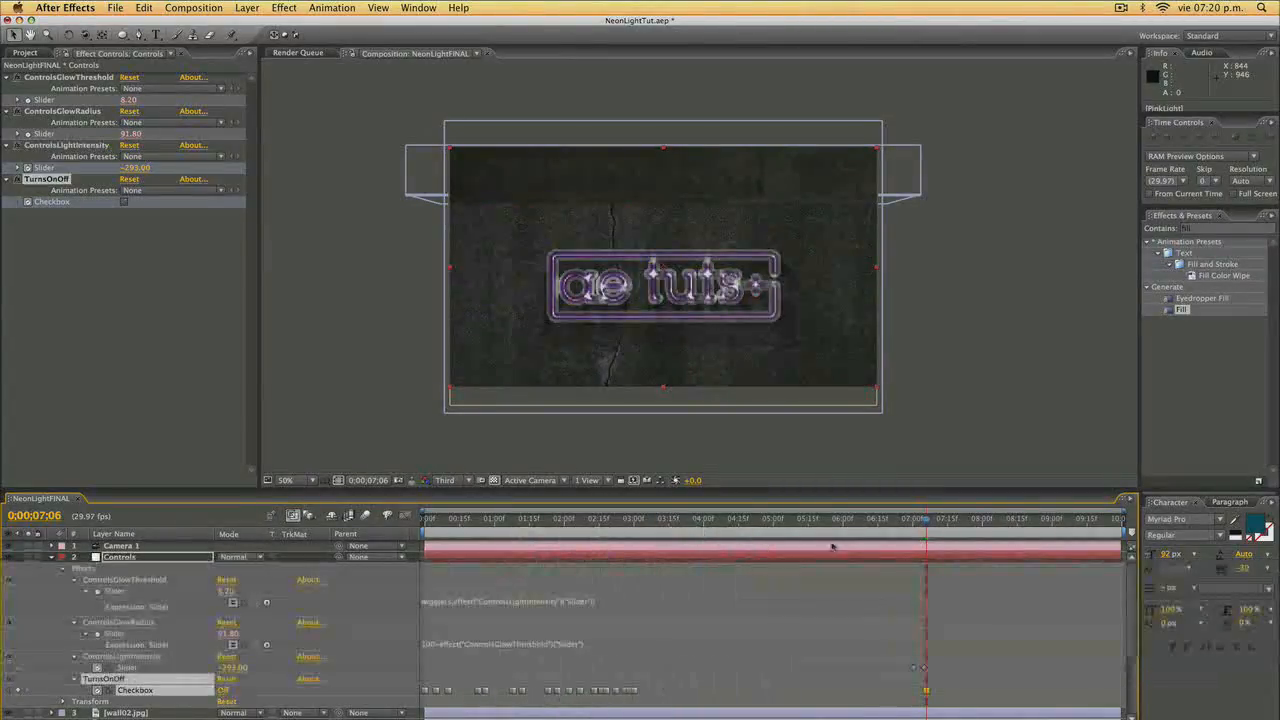
pyautogui.moveTo(875, 524); pyautogui.dragTo(927, 540)
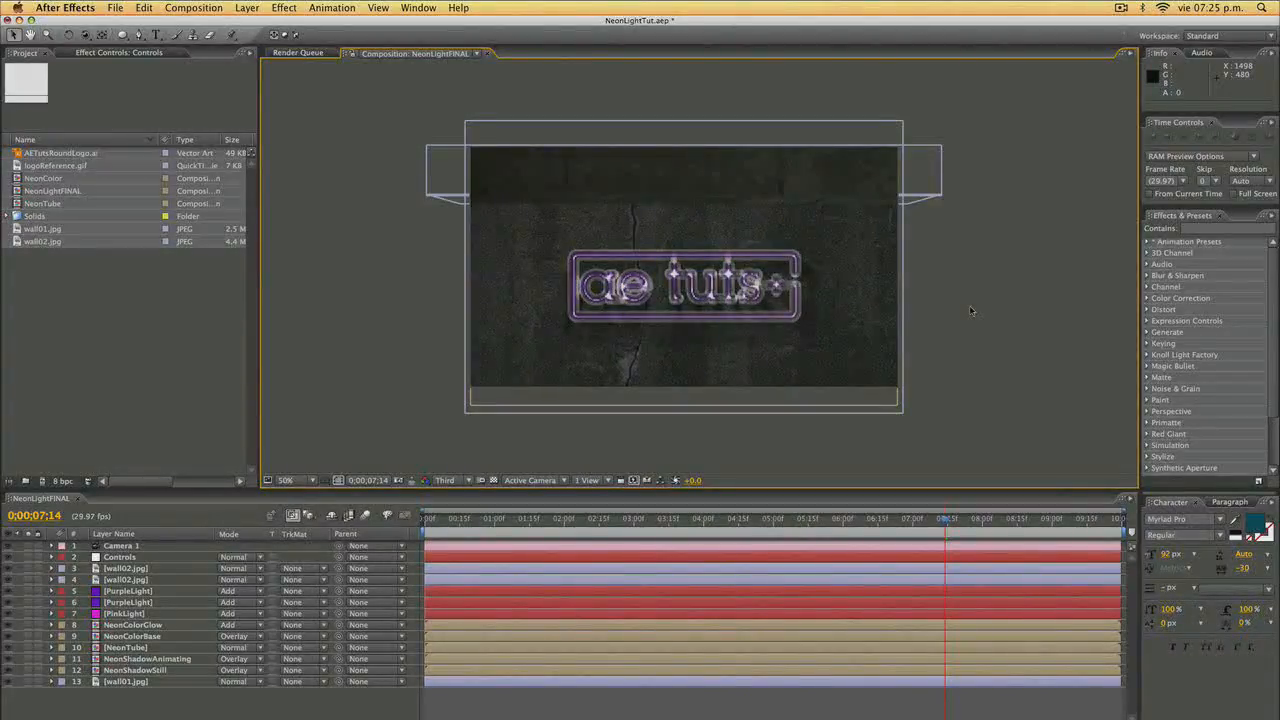
# Create a near-black 1280 x 720 solid layer named Particles.
pyautogui.press('super+y')
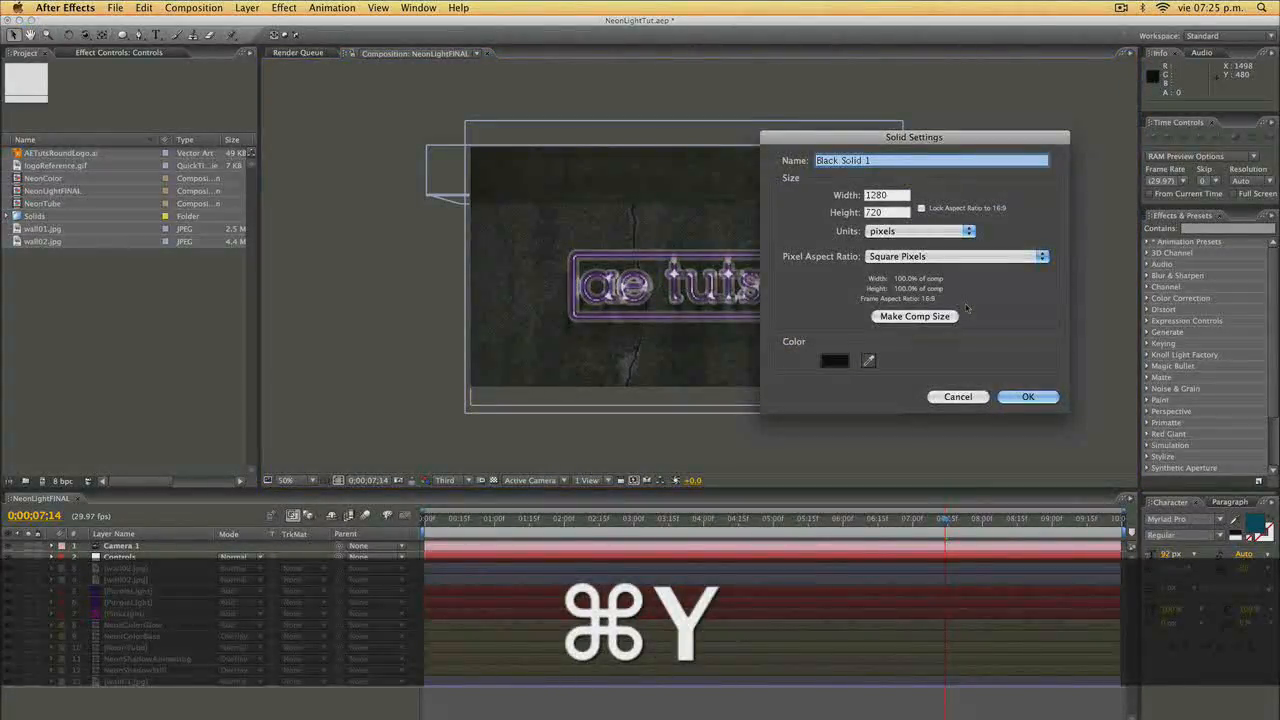
pyautogui.write('Partcil')
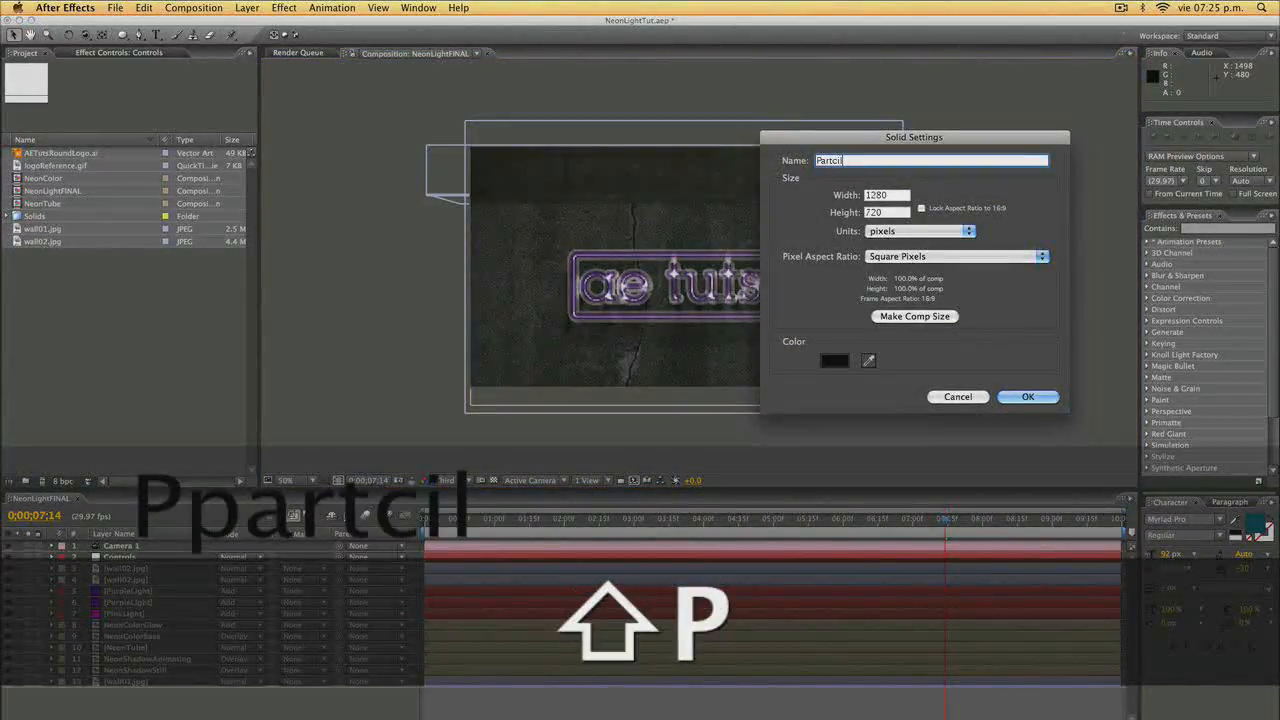
pyautogui.press('BackSpace')
pyautogui.press('BackSpace')
pyautogui.press('BackSpace')
pyautogui.write('icles')
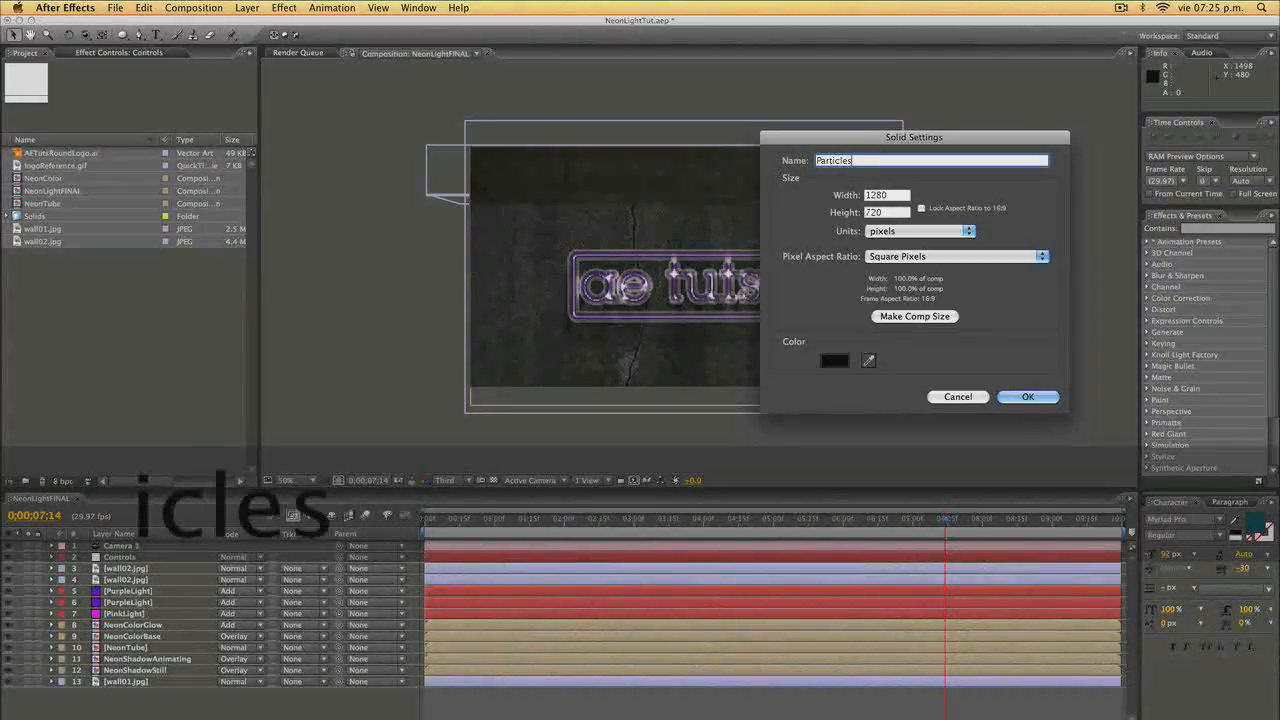
pyautogui.click(834, 360)
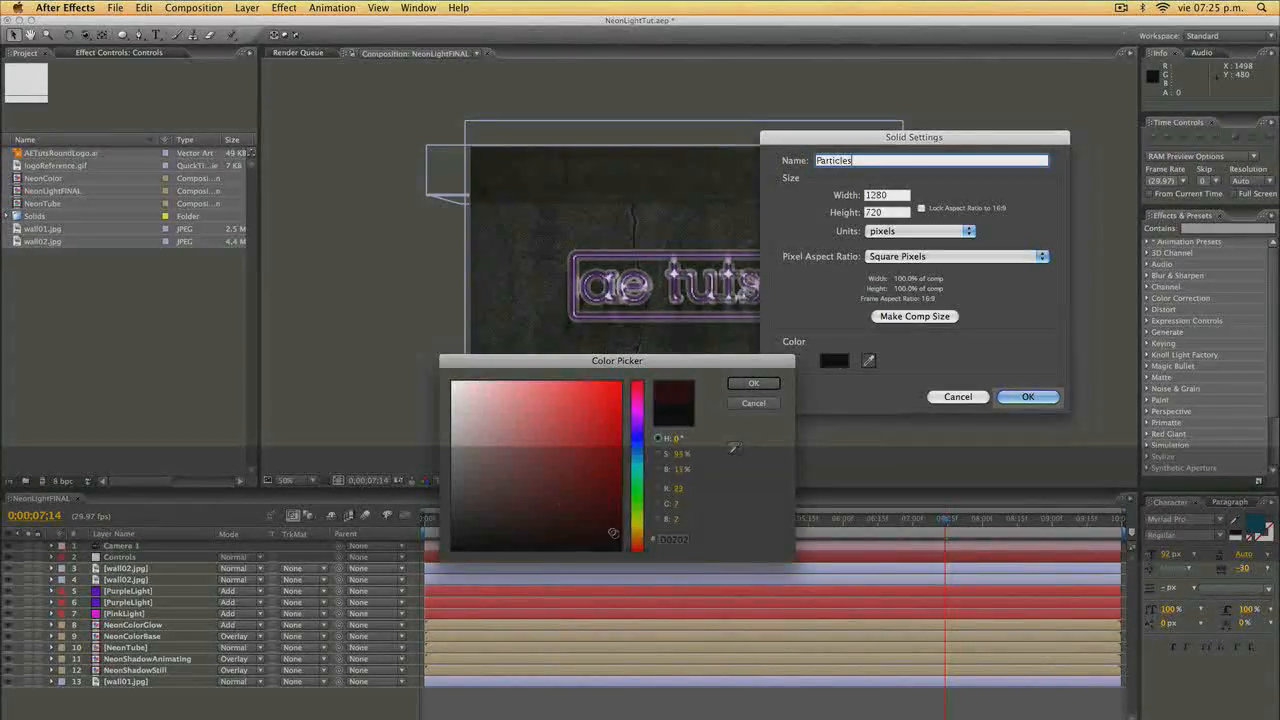
pyautogui.click(753, 383)
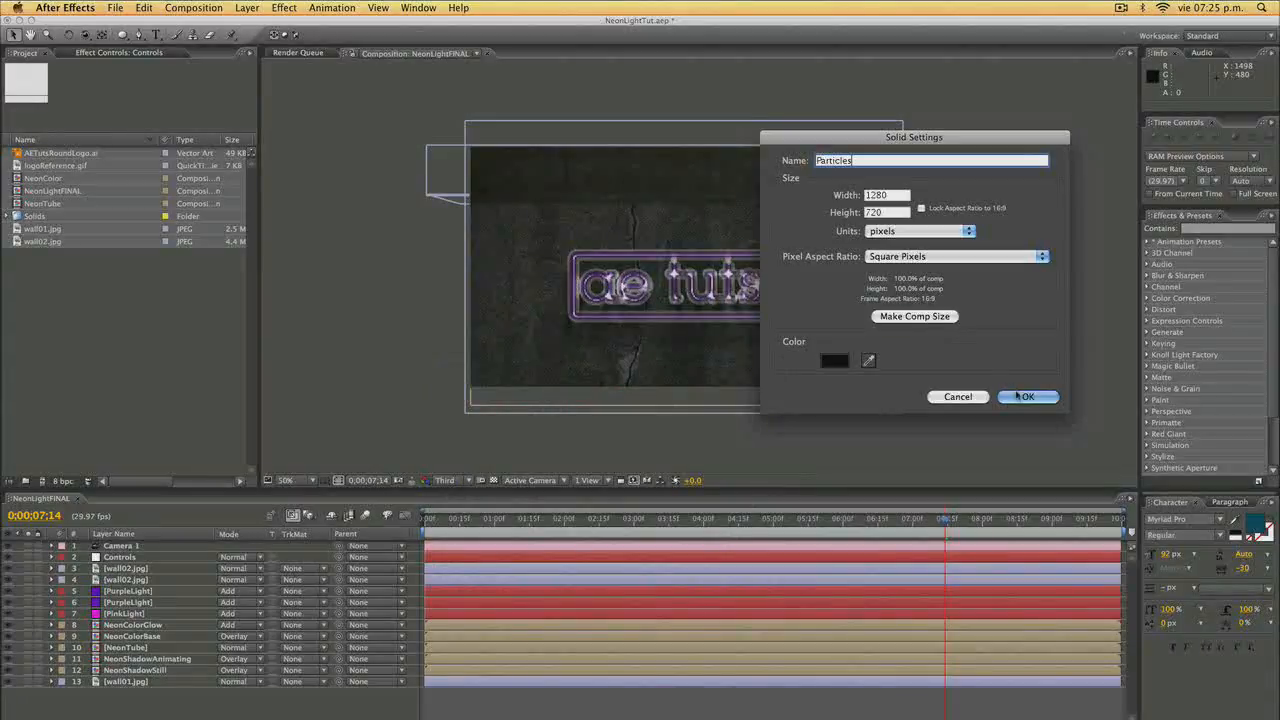
pyautogui.click(1025, 396)
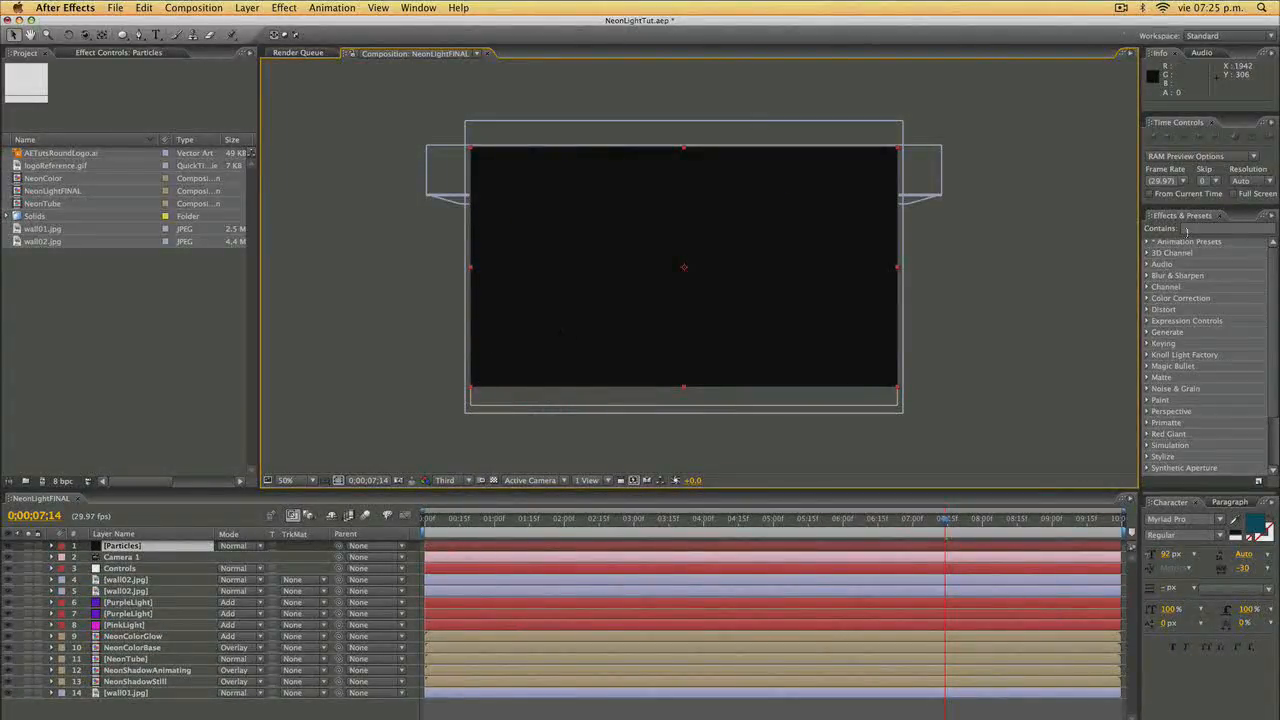
# Find the CC Particle World effect and apply it to the Particles layer.
pyautogui.click(1186, 230)
pyautogui.write('cc particl')
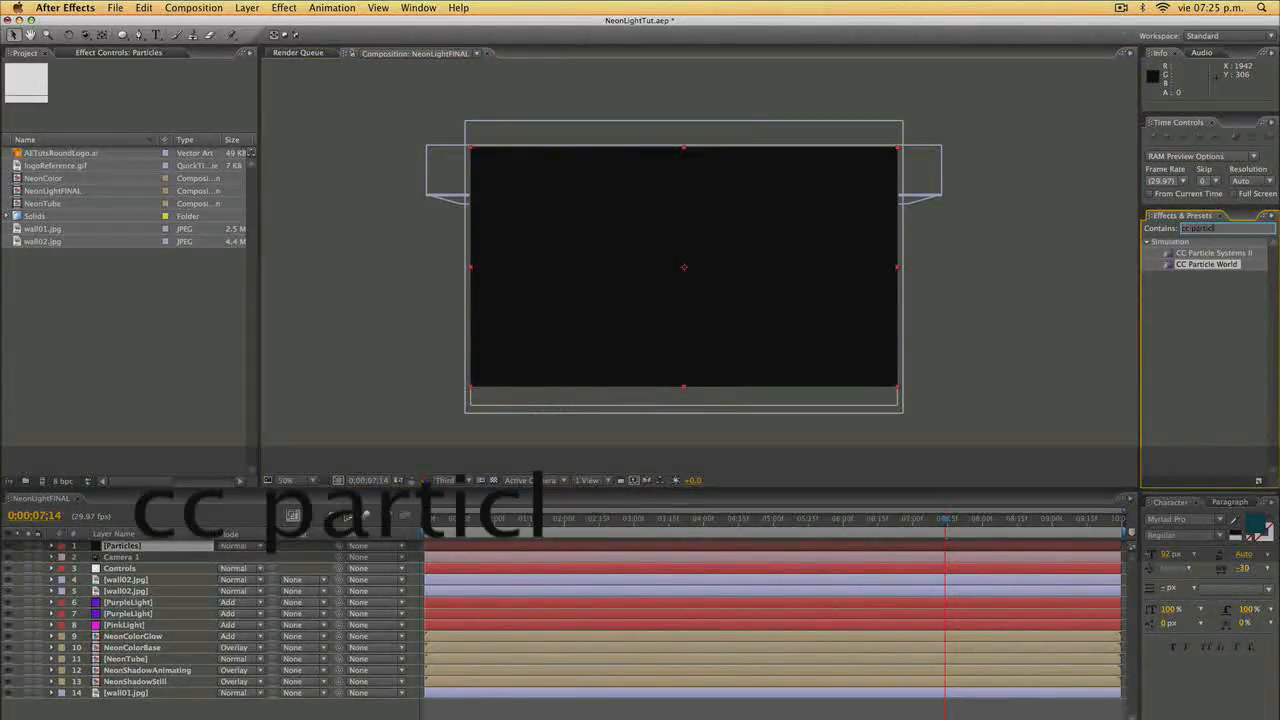
pyautogui.write('e')
pyautogui.moveTo(1206, 264); pyautogui.dragTo(138, 547)
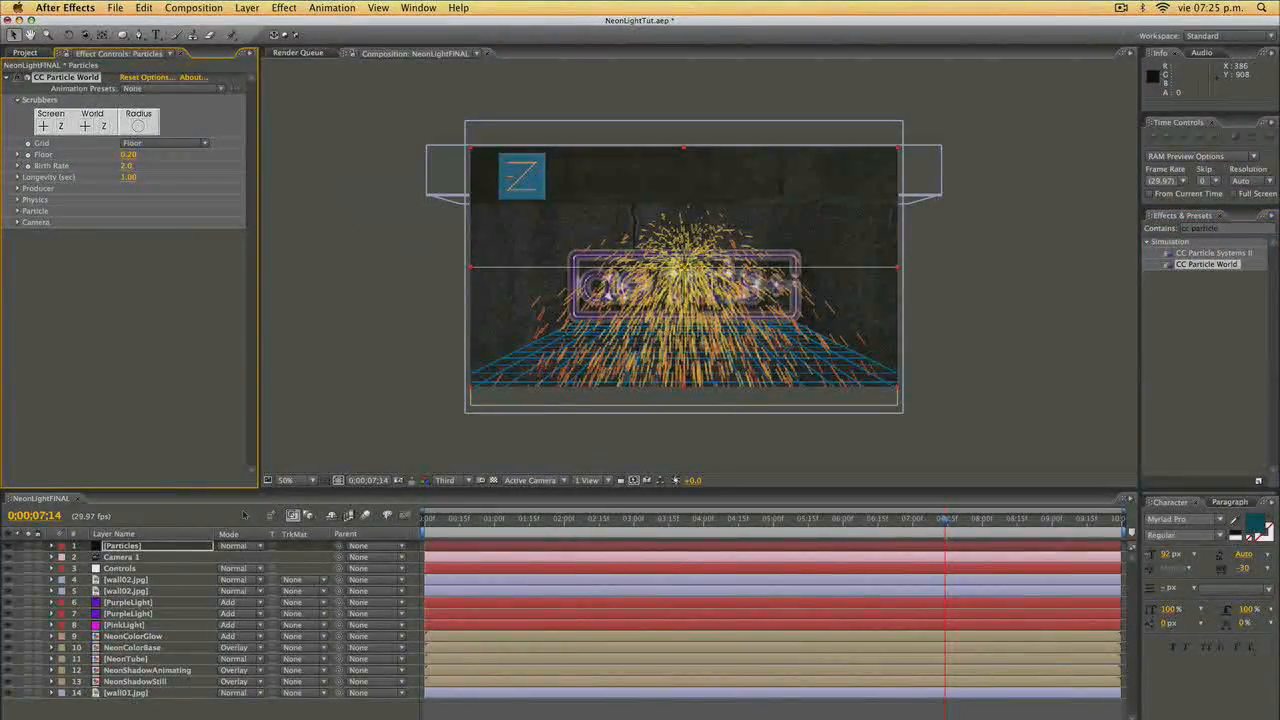
# Solo the Particles layer and view it at 100% magnification and Full resolution.
pyautogui.click(31, 546)
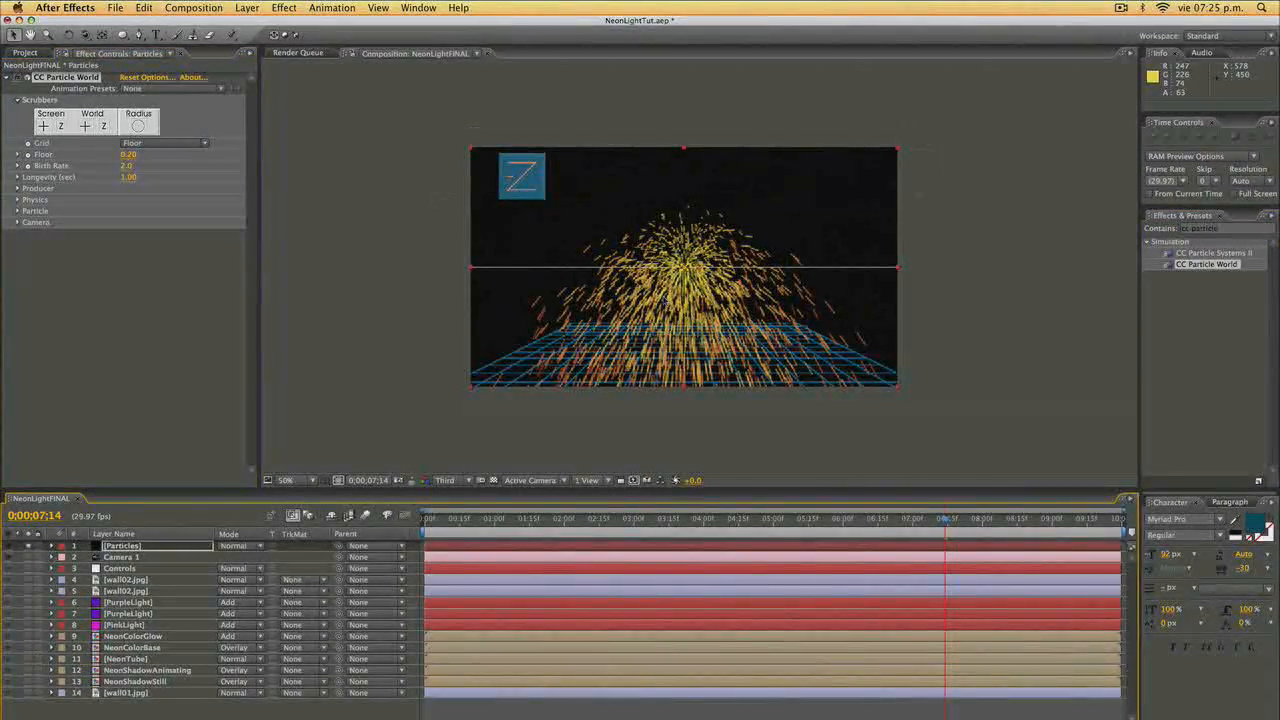
pyautogui.press('/')
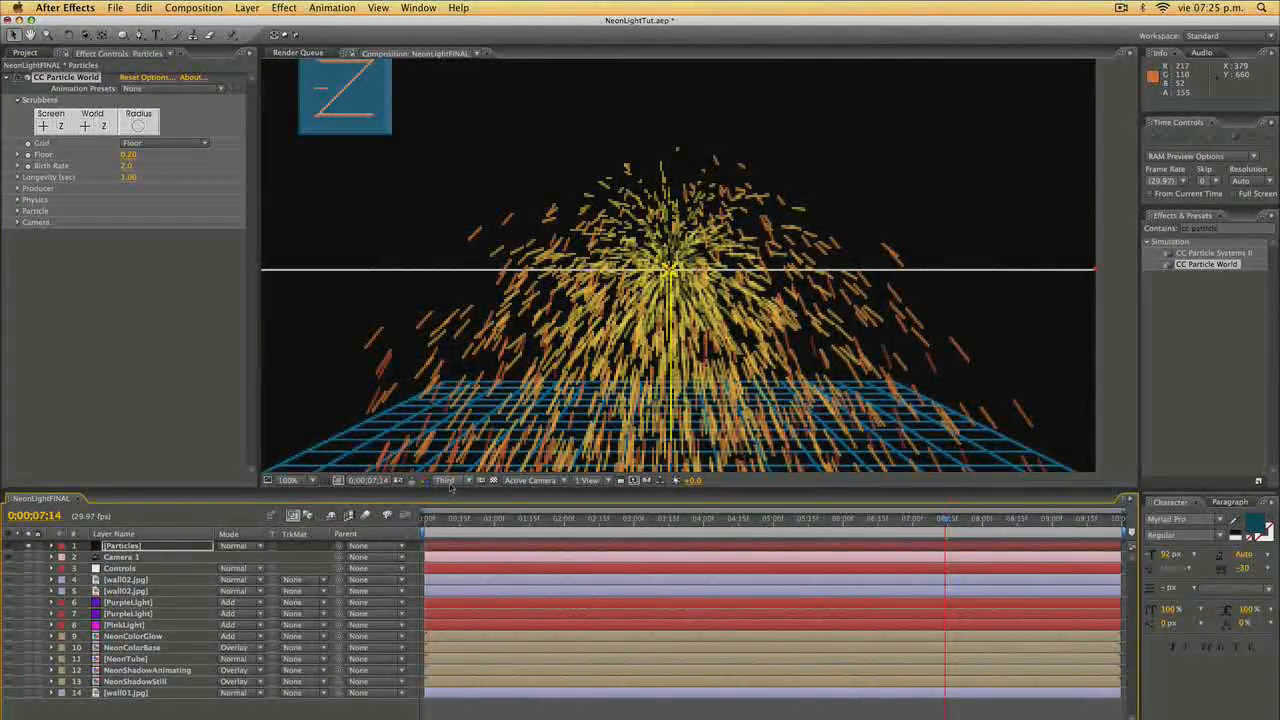
pyautogui.click(446, 481)
pyautogui.click(449, 491)
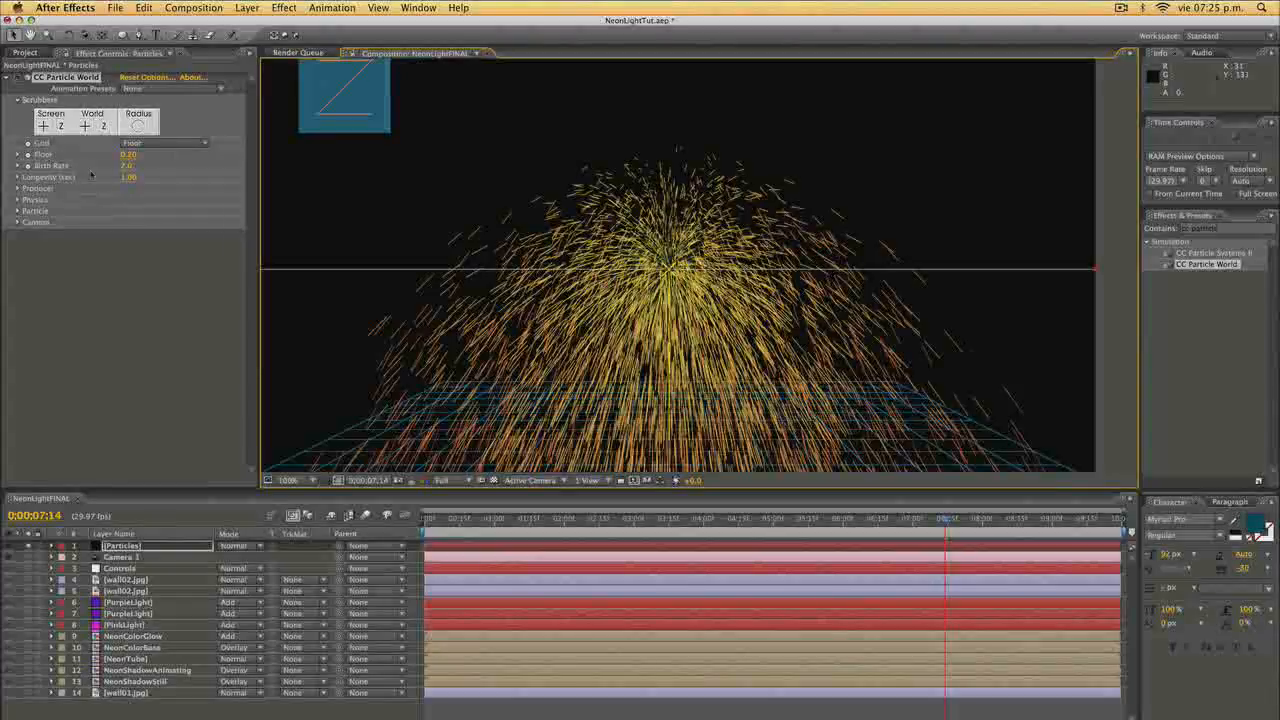
# Expand CC Particle World's Producer, Physics and Particle settings, and turn its grid off.
pyautogui.click(16, 188)
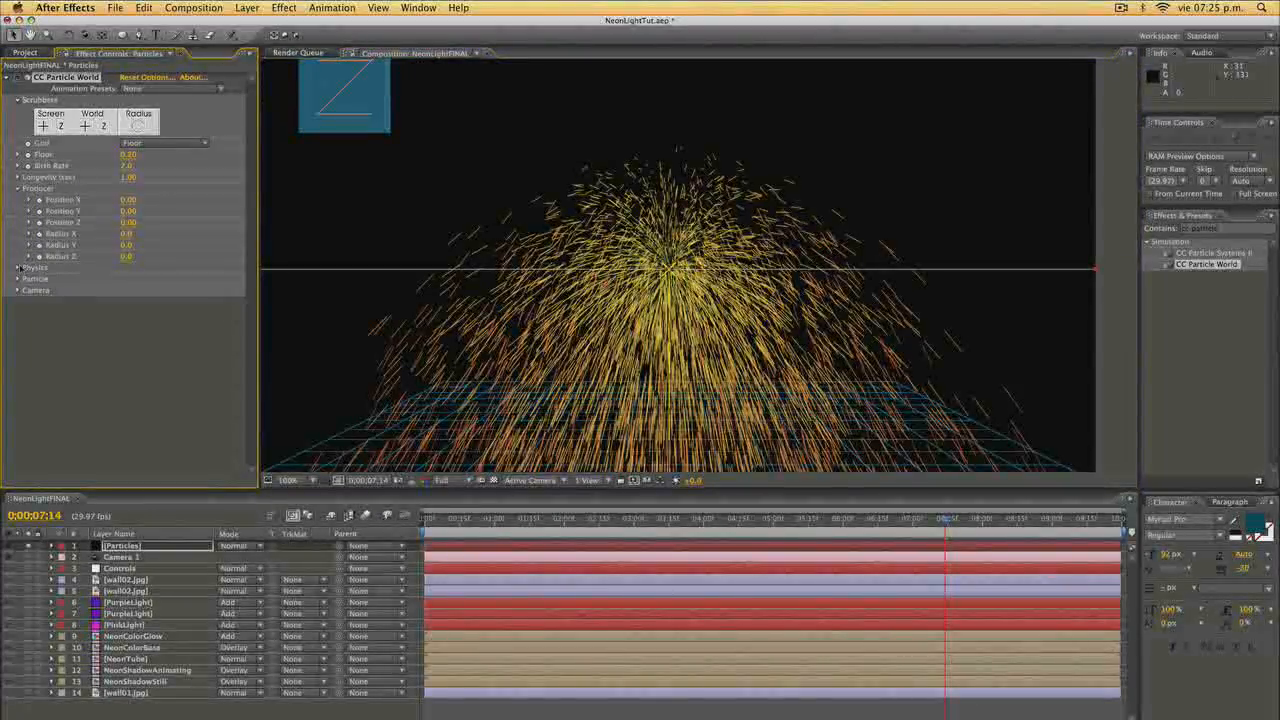
pyautogui.click(18, 268)
pyautogui.click(17, 357)
pyautogui.scroll(-1, 51, 372)
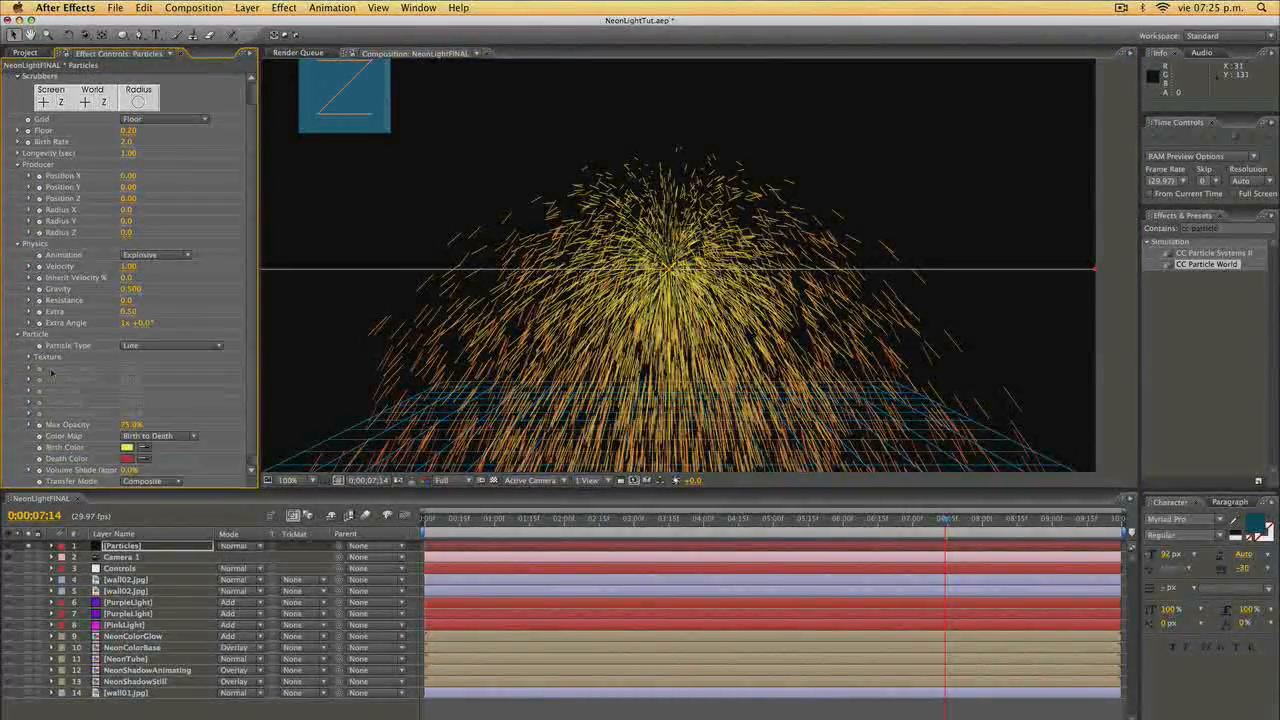
pyautogui.click(165, 120)
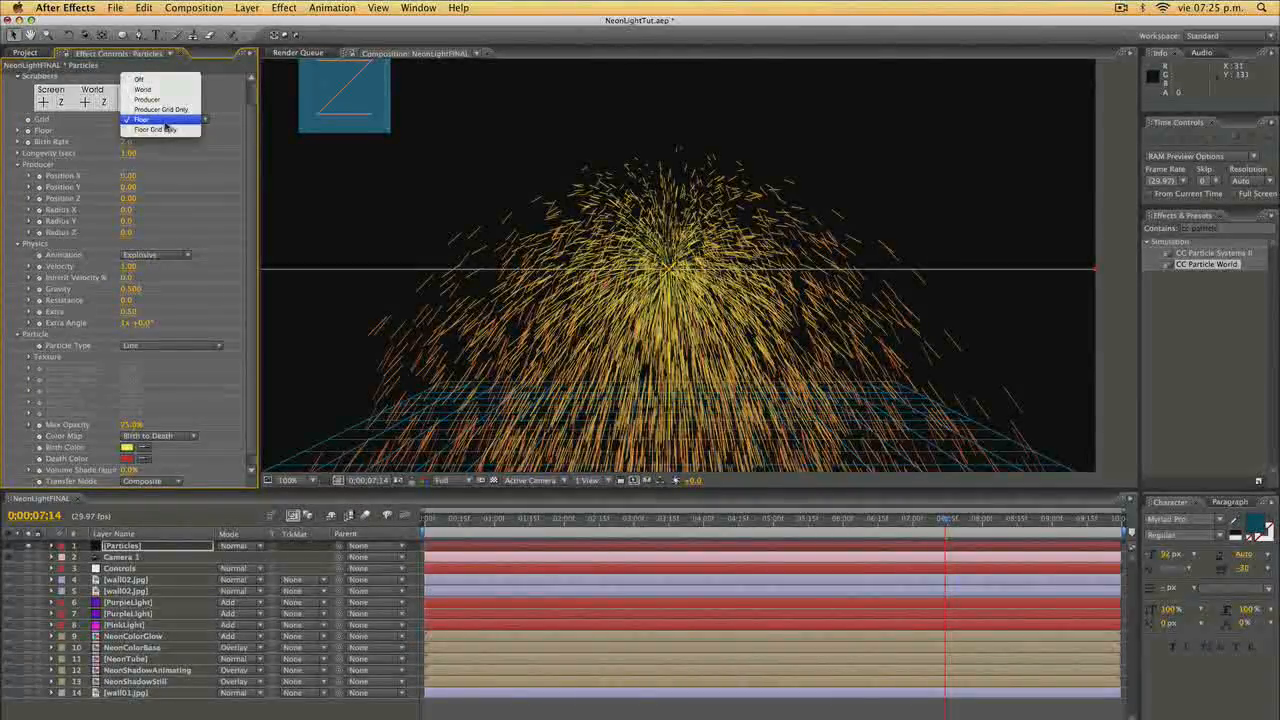
pyautogui.click(140, 79)
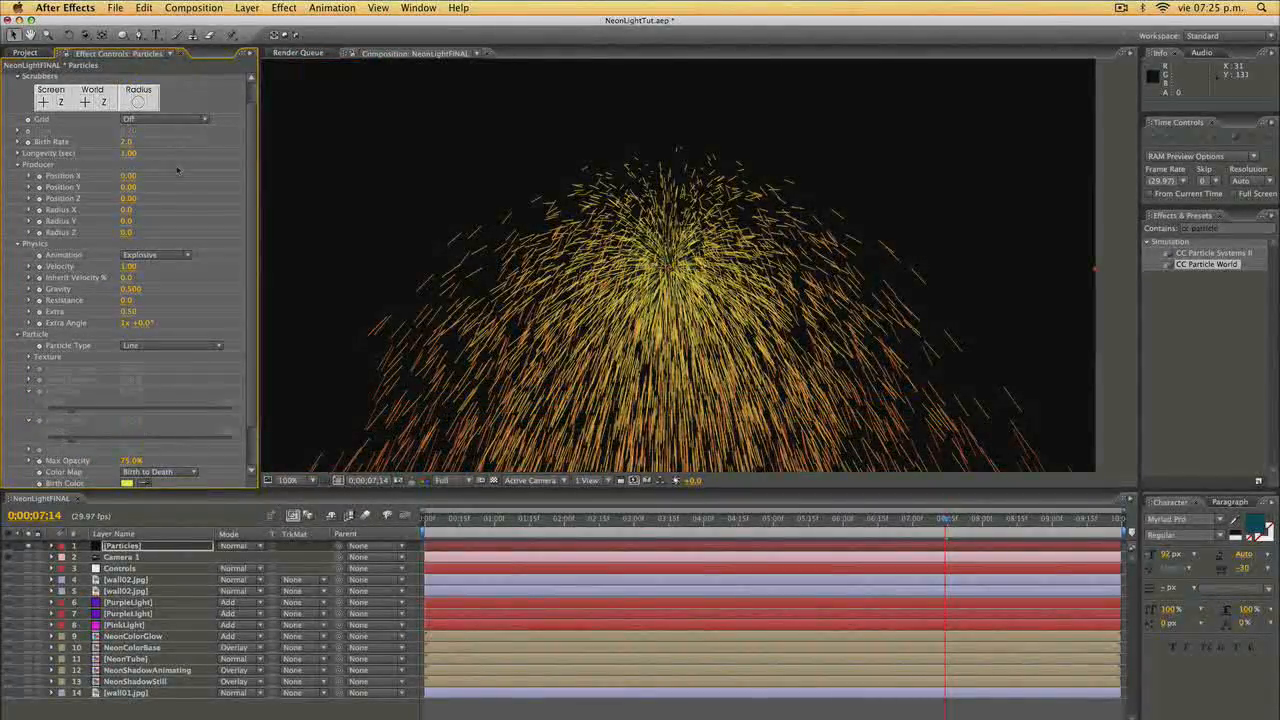
# Set the Longevity of the CC Particle World particles to 0.5 seconds.
pyautogui.click(128, 153)
pyautogui.write('.5')
pyautogui.press('Return')
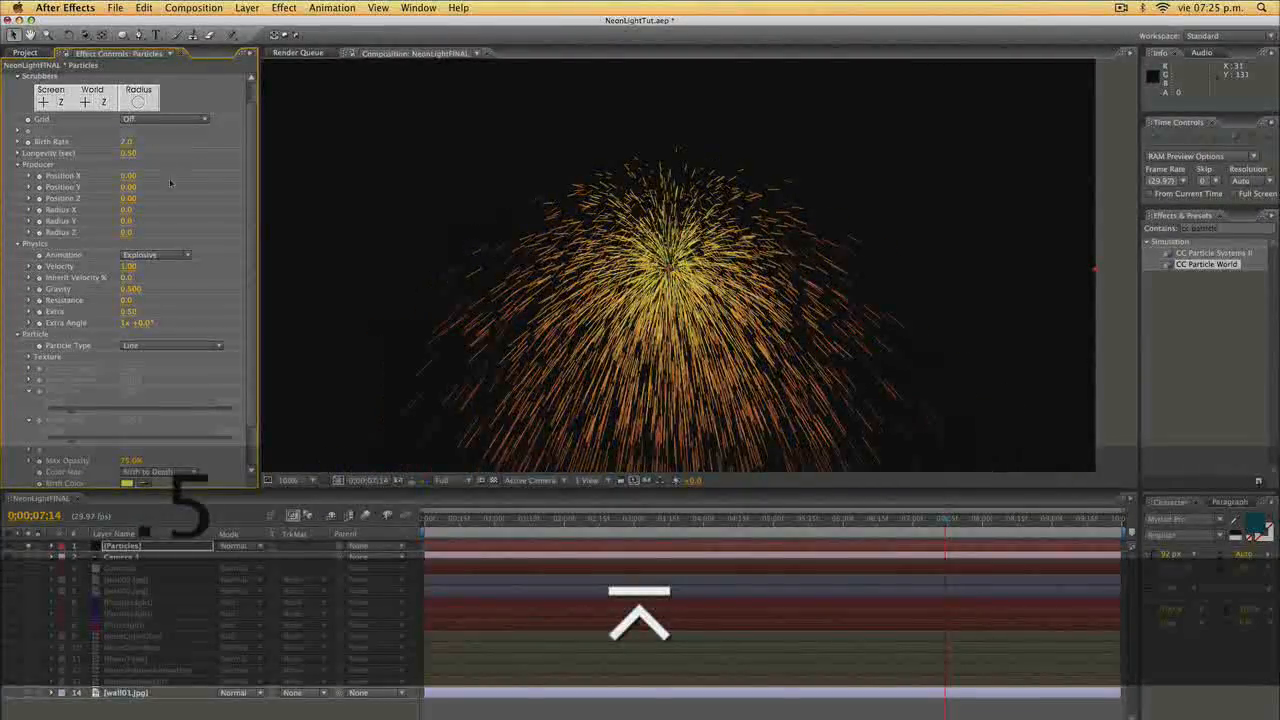
# Set the CC Particle World physics animation to Viscouse and its Velocity to 3.
pyautogui.scroll(-3, 100, 204)
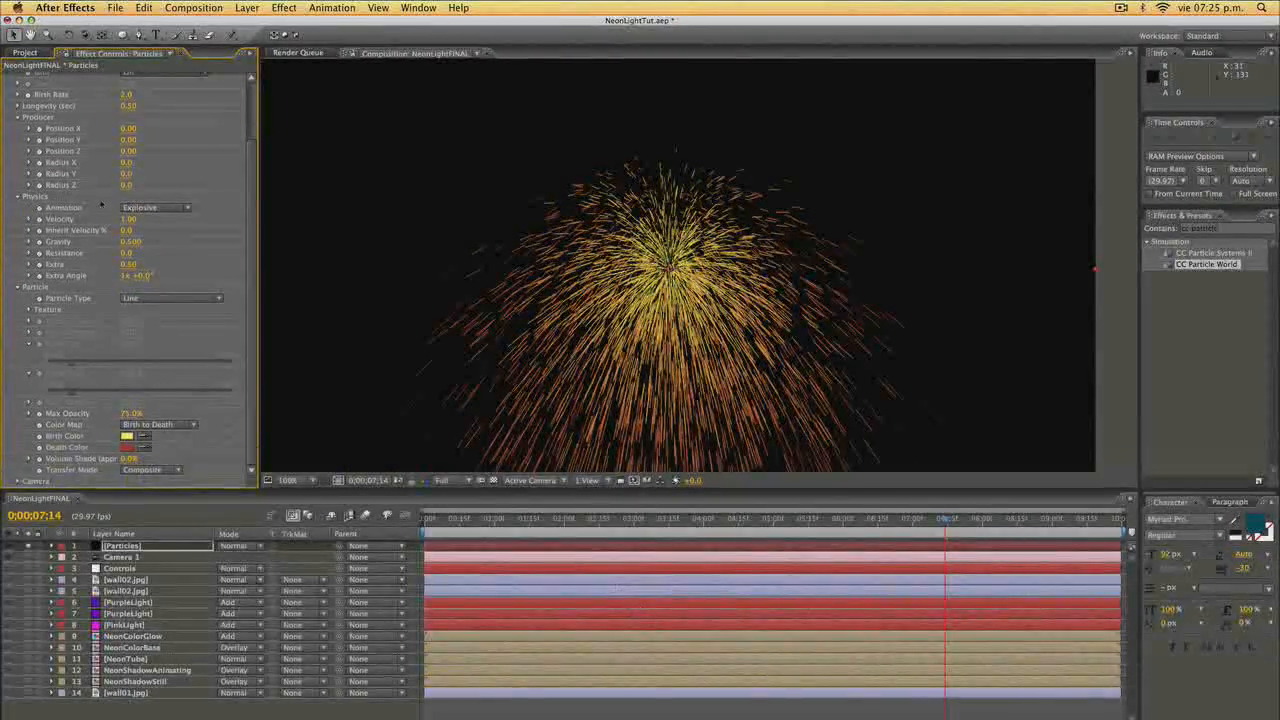
pyautogui.click(152, 212)
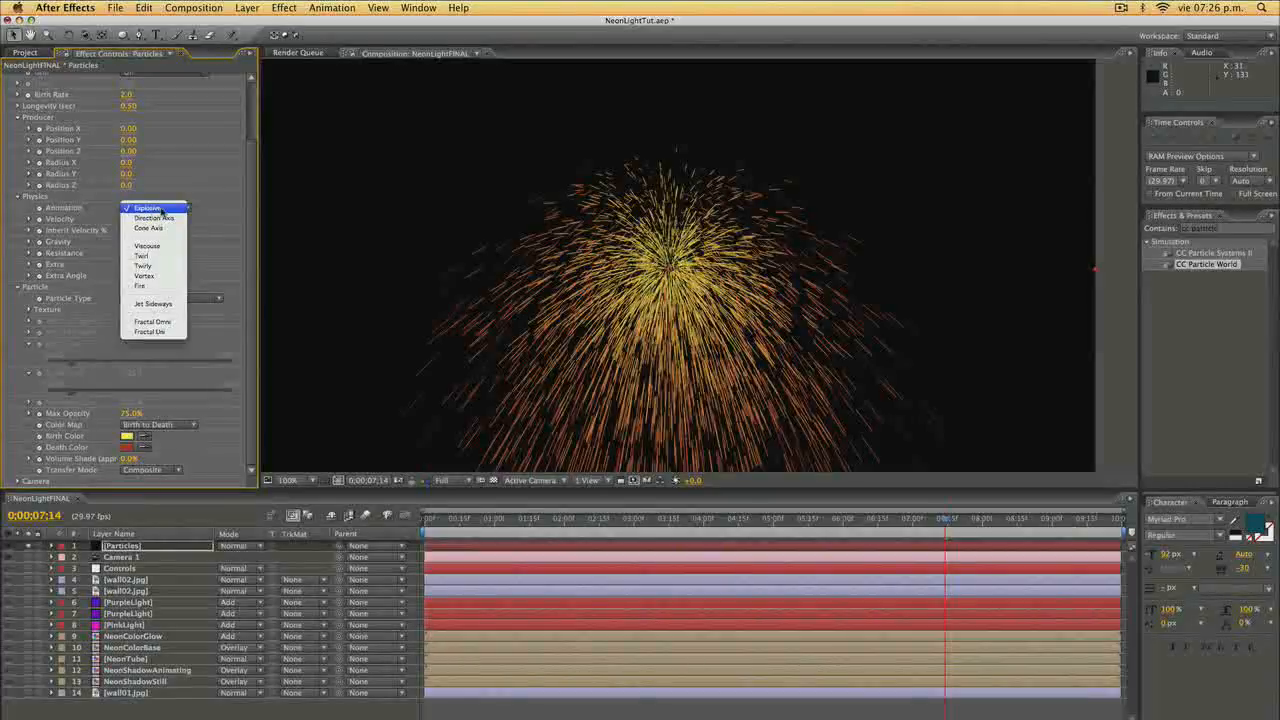
pyautogui.click(160, 245)
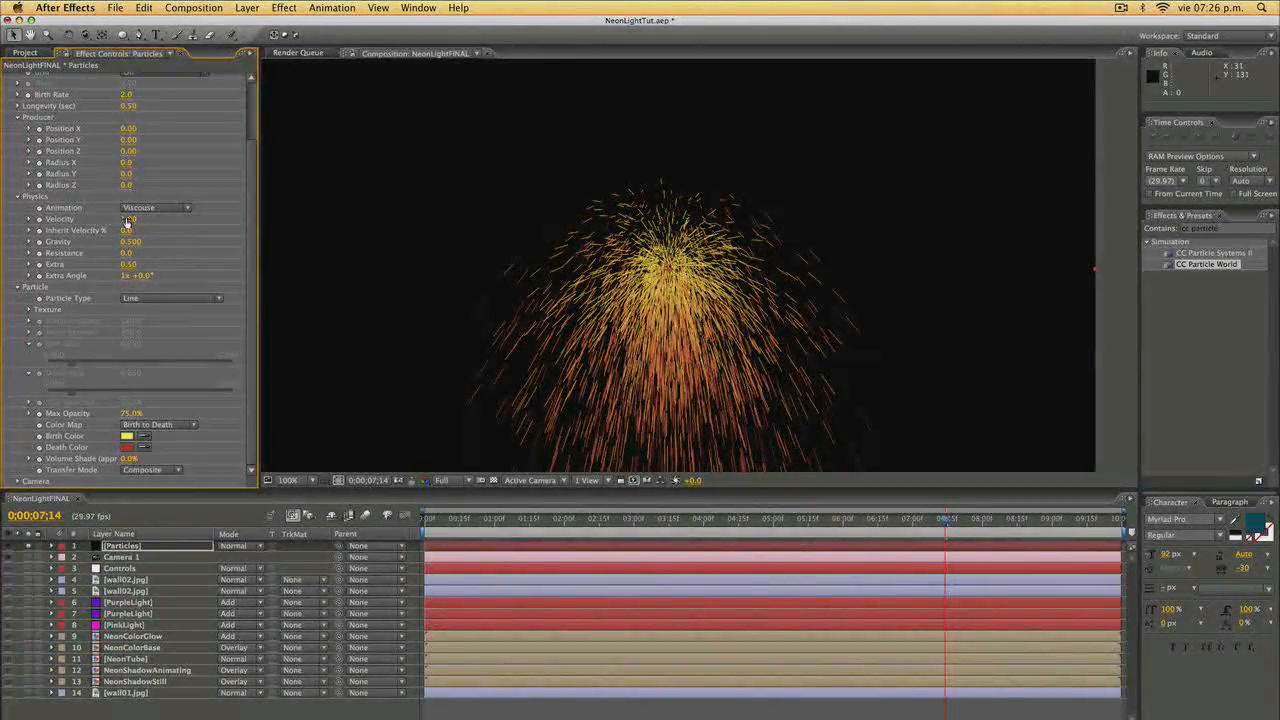
pyautogui.moveTo(128, 219); pyautogui.dragTo(131, 219)
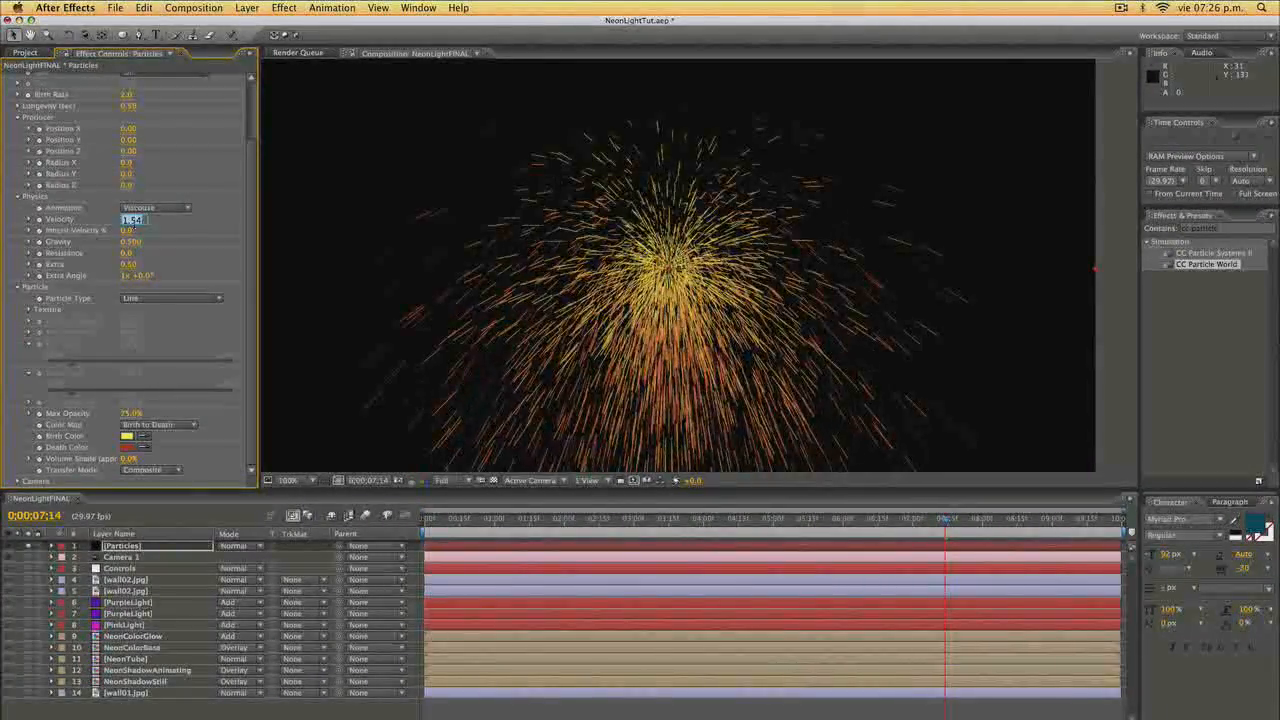
pyautogui.write('3')
pyautogui.press('KP_Enter')
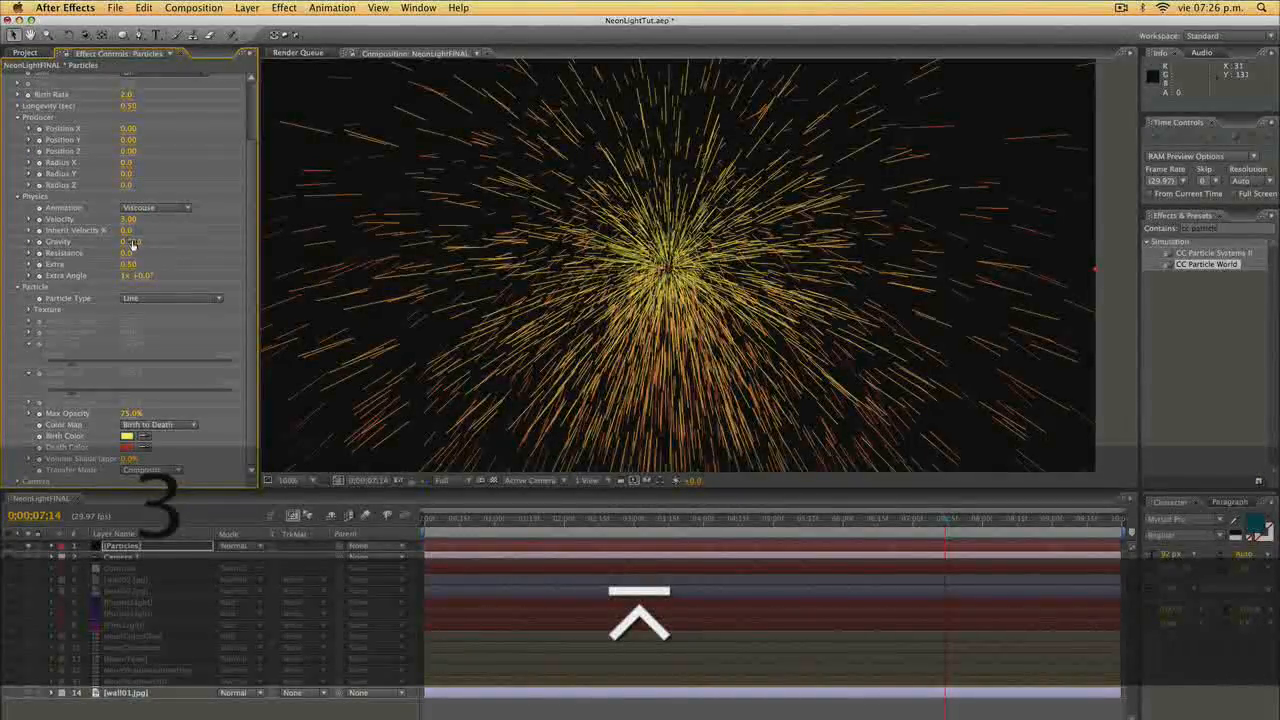
# Set the particles' Gravity to 2 and Resistance to 5.
pyautogui.click(131, 243)
pyautogui.write('2')
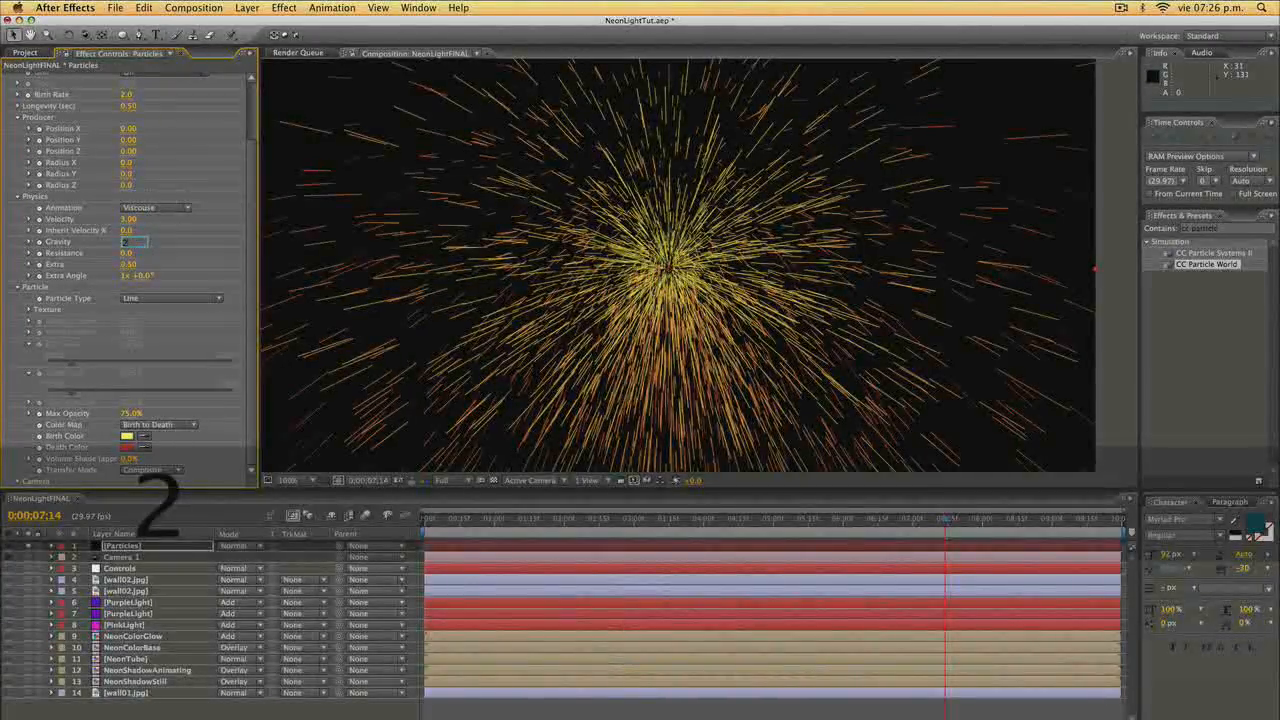
pyautogui.press('KP_Enter')
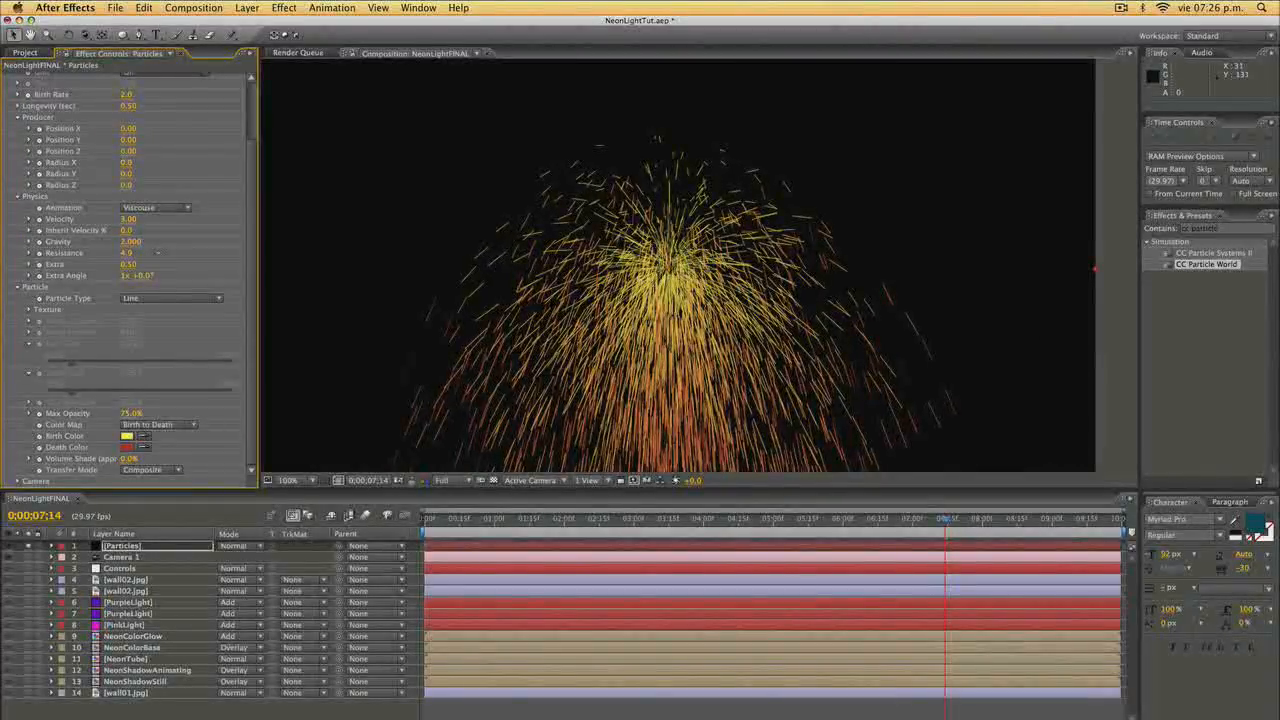
pyautogui.moveTo(158, 253); pyautogui.dragTo(161, 255)
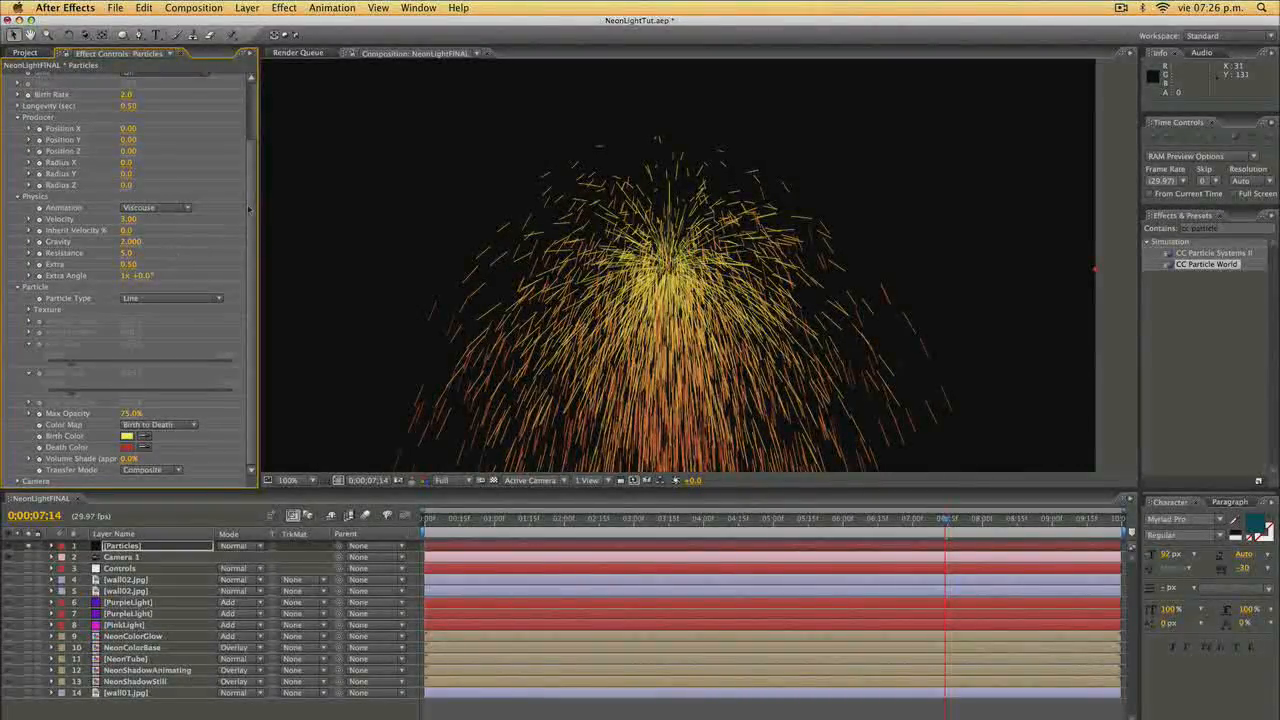
# Change the particle type to Shaded Sphere and enable Force Motion Blur in the effect's rendering options.
pyautogui.click(141, 300)
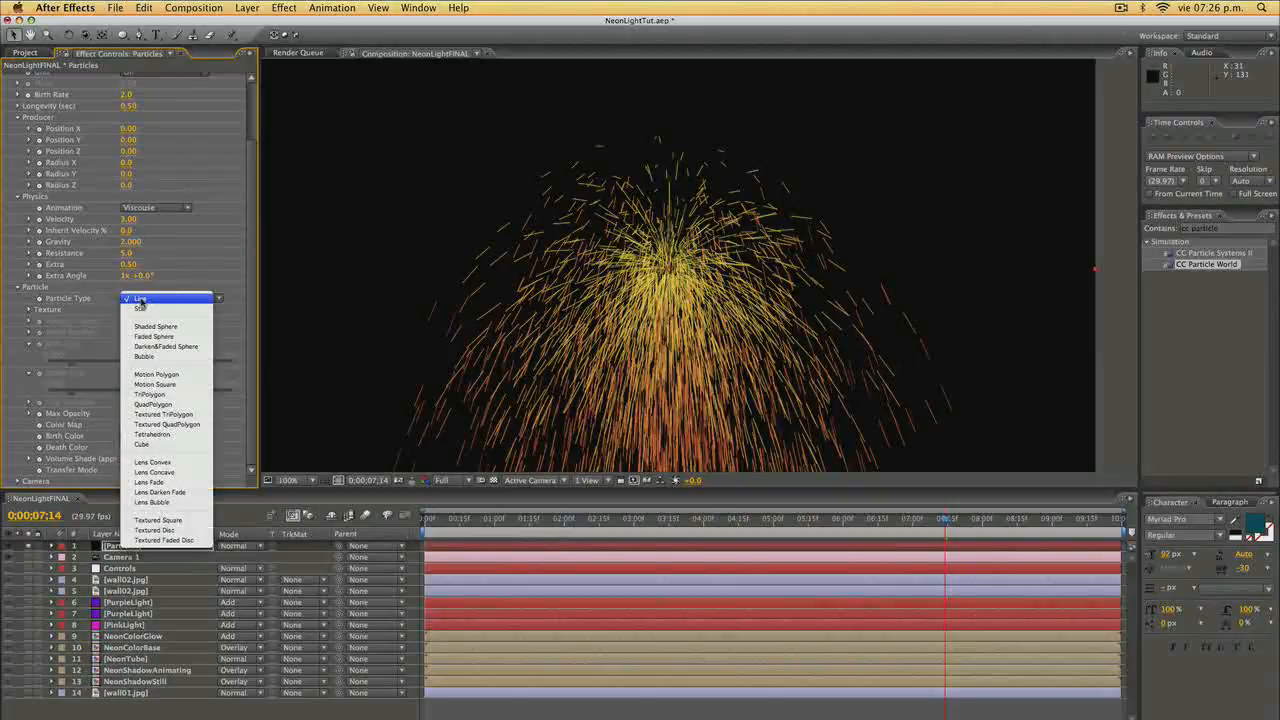
pyautogui.click(155, 327)
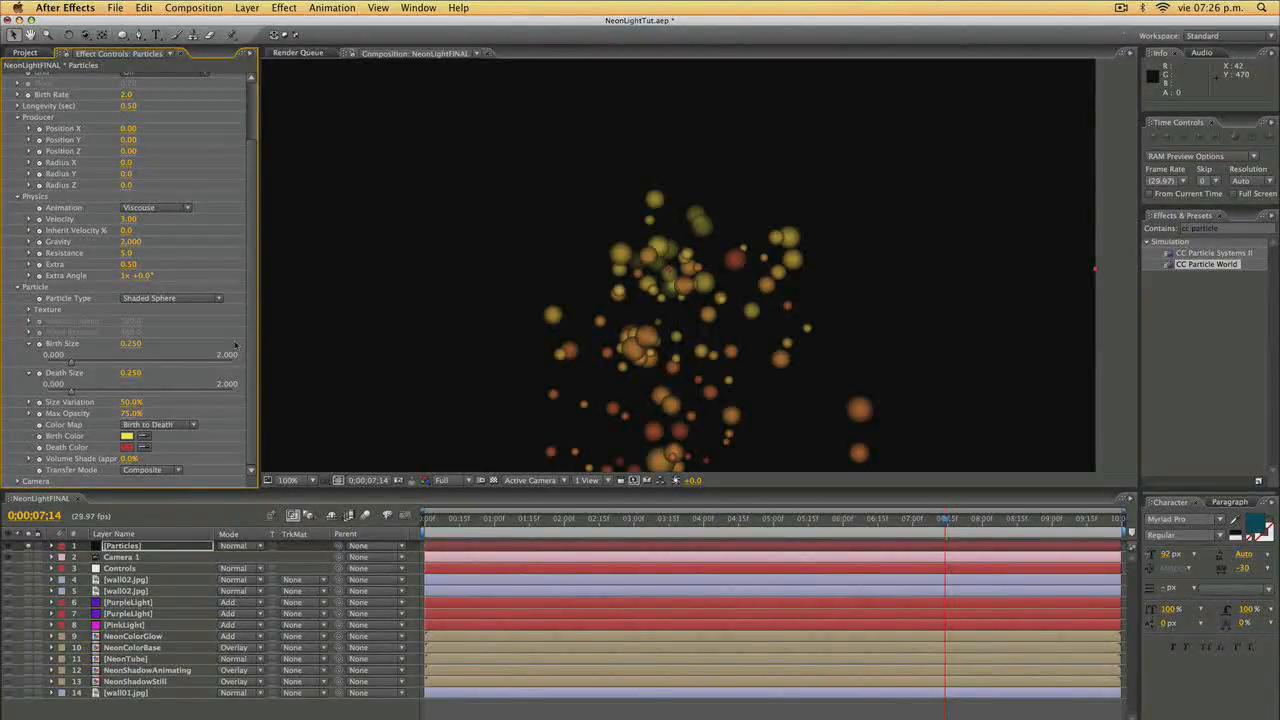
pyautogui.scroll(3, 243, 121)
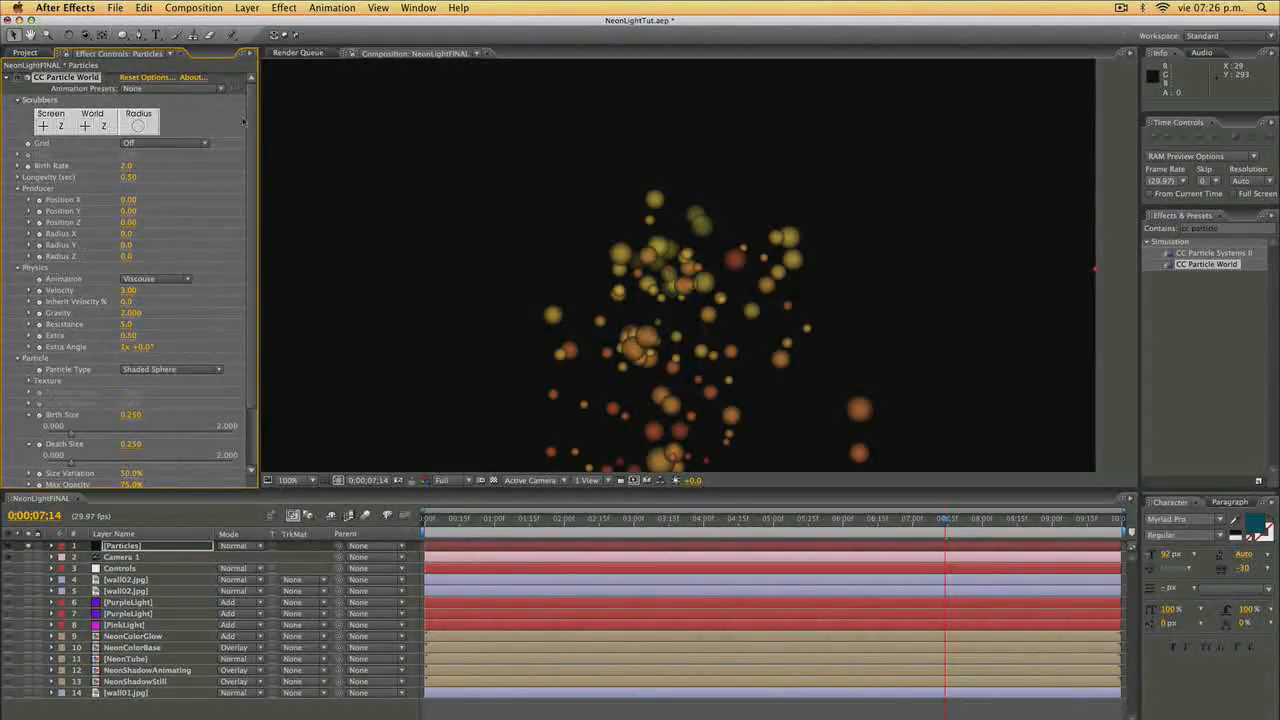
pyautogui.click(157, 78)
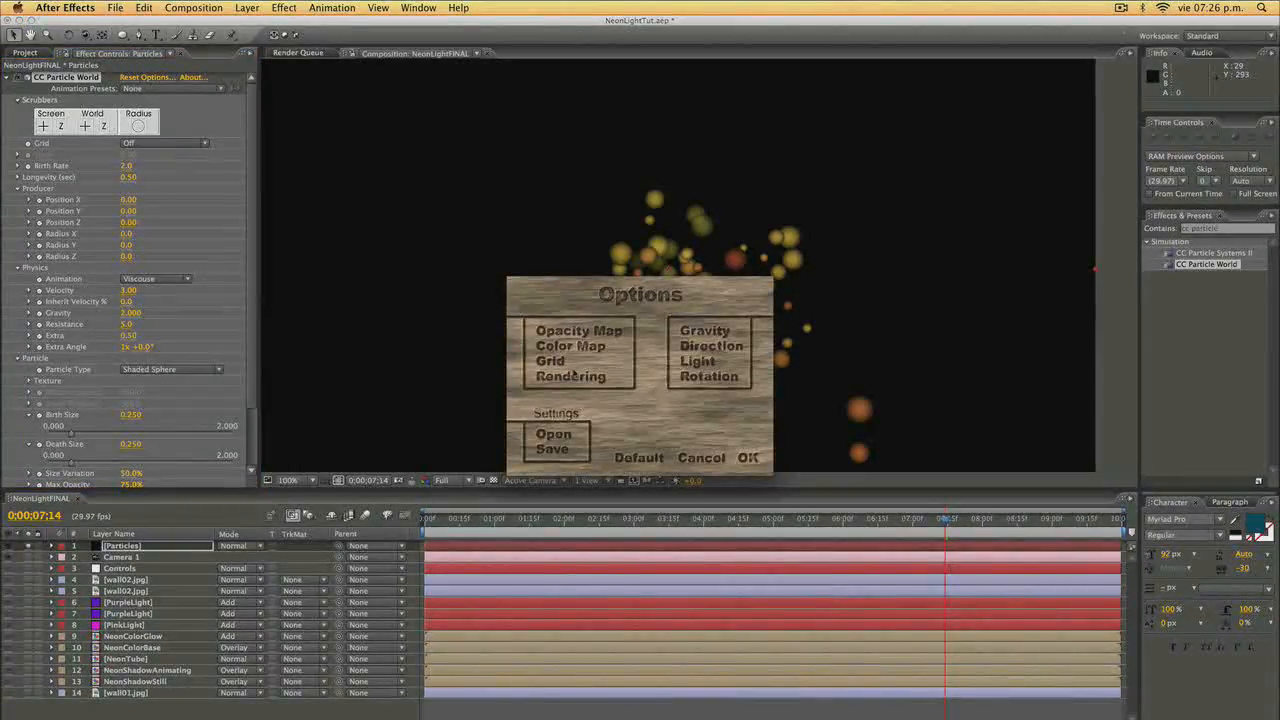
pyautogui.click(574, 374)
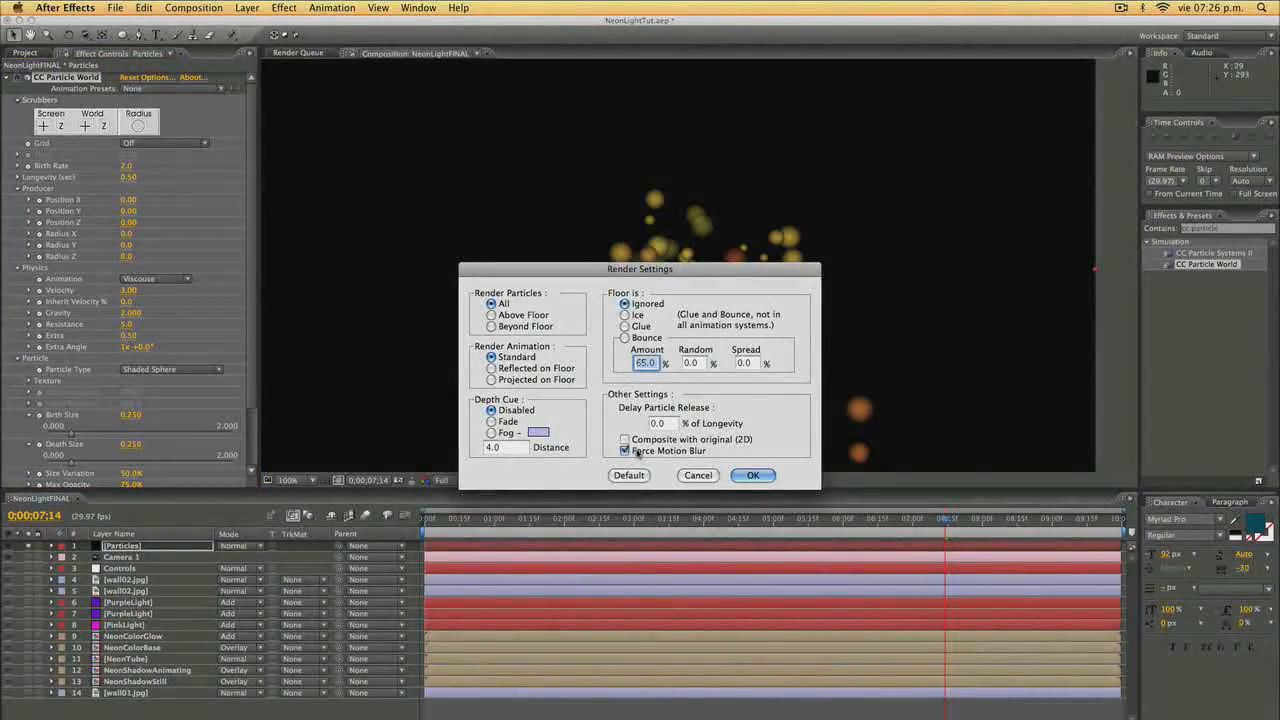
pyautogui.click(753, 475)
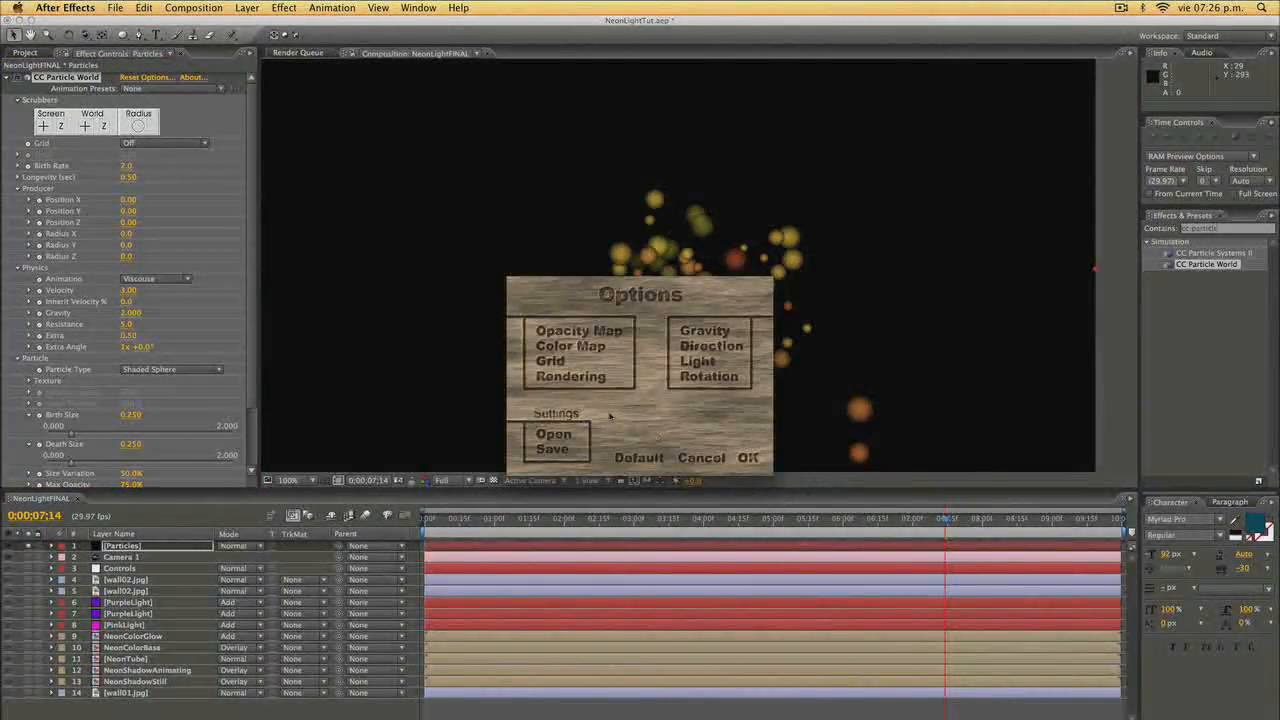
pyautogui.click(750, 462)
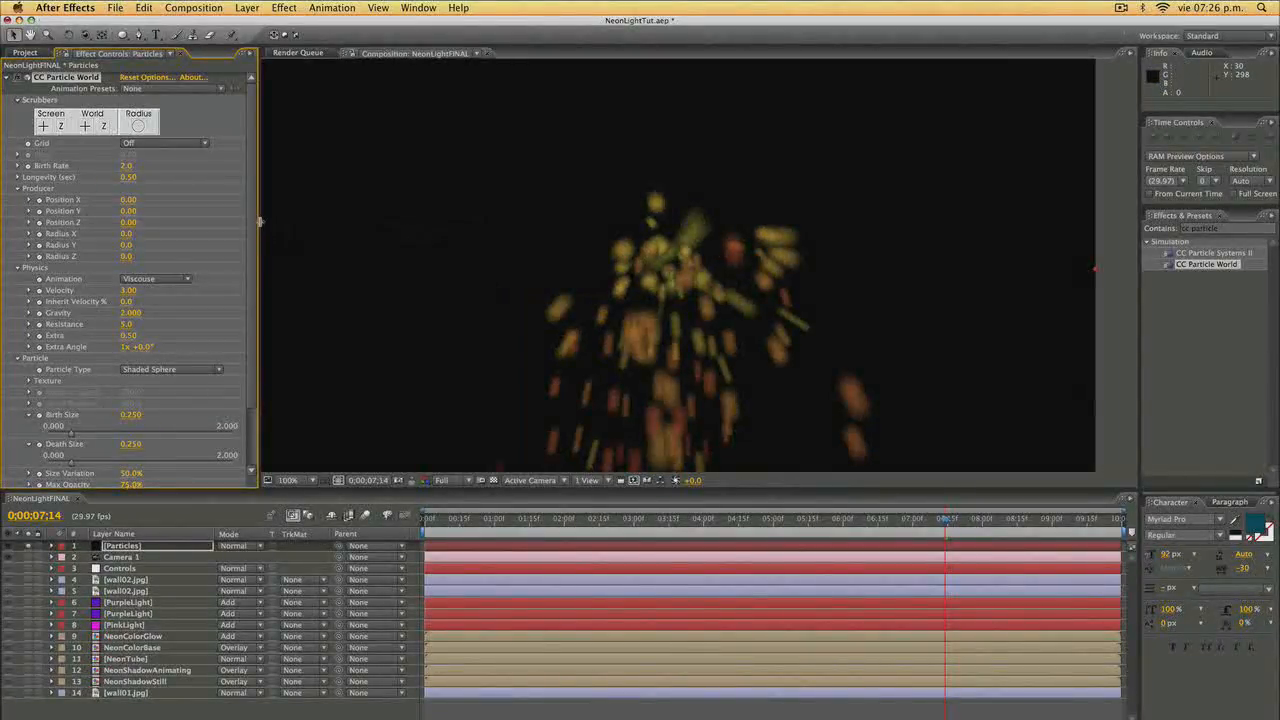
# Reduce the particles' Birth Size to about 0.072 and Death Size to about 0.036, with Max Opacity at 100%.
pyautogui.scroll(-4, 254, 216)
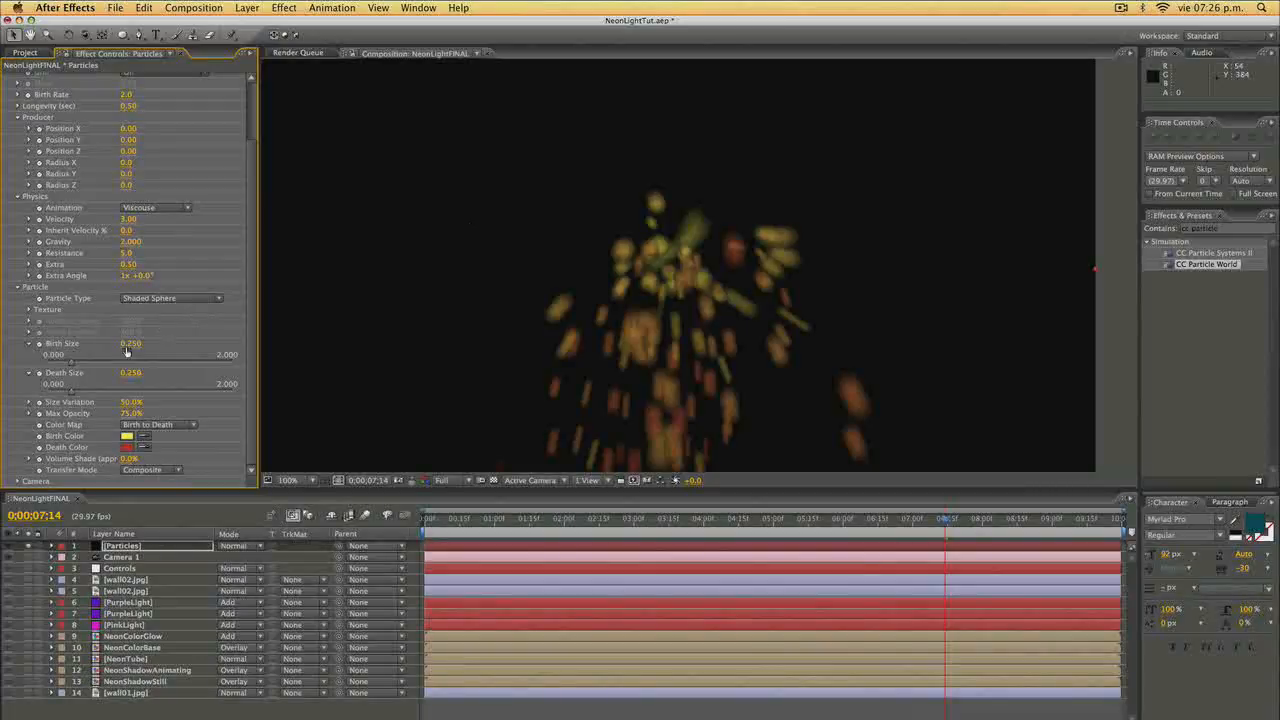
pyautogui.moveTo(67, 366); pyautogui.dragTo(58, 365)
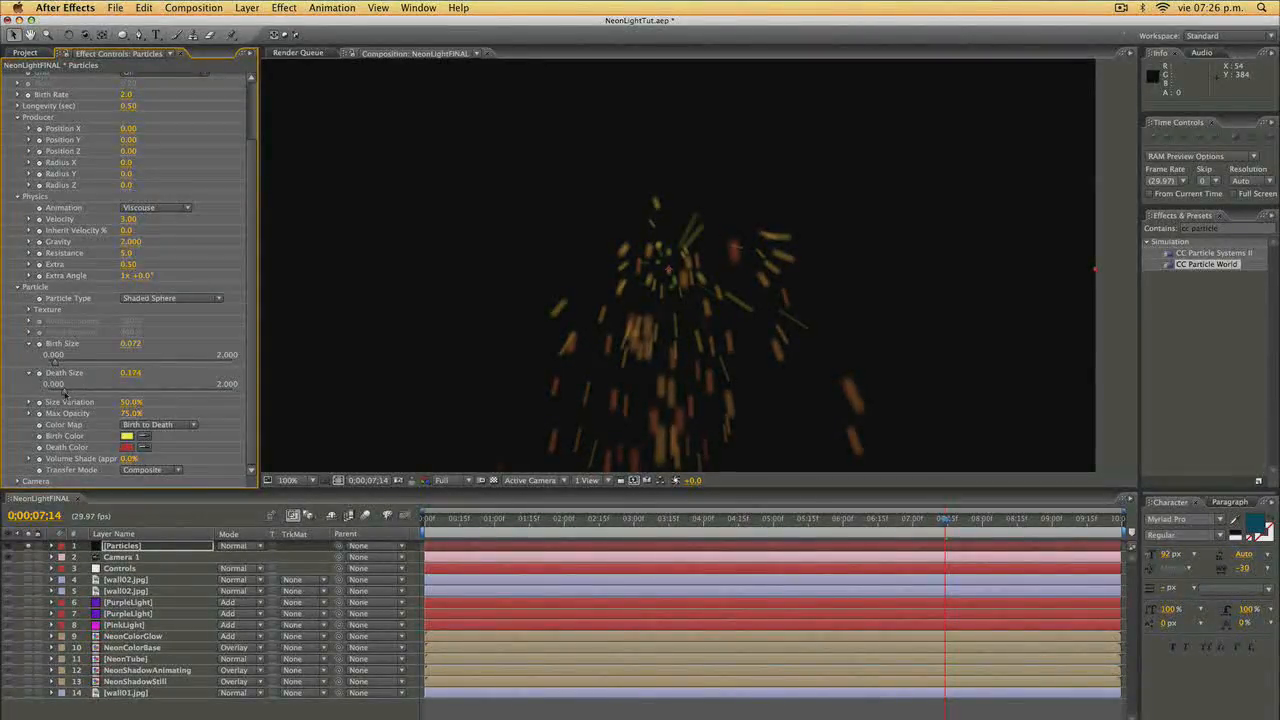
pyautogui.moveTo(64, 393); pyautogui.dragTo(56, 393)
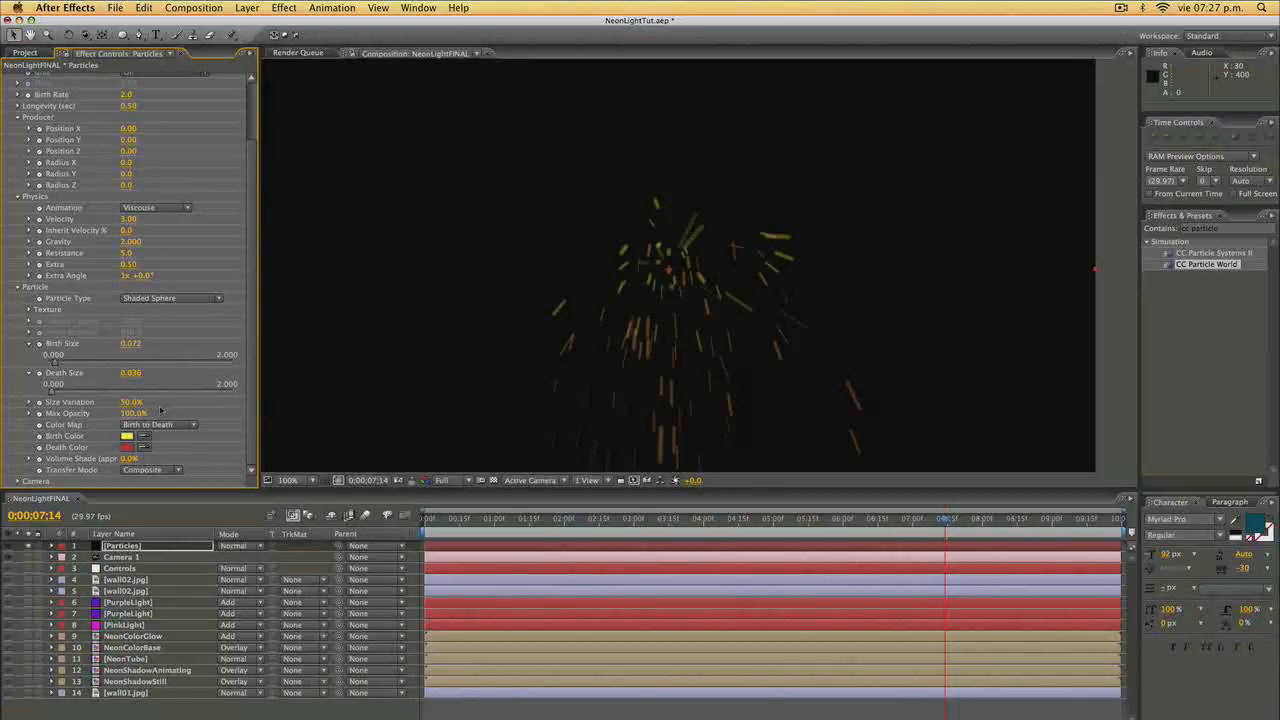
# Set the particles' Birth Color to a bright magenta, RGB 222, 21, 235.
pyautogui.click(127, 436)
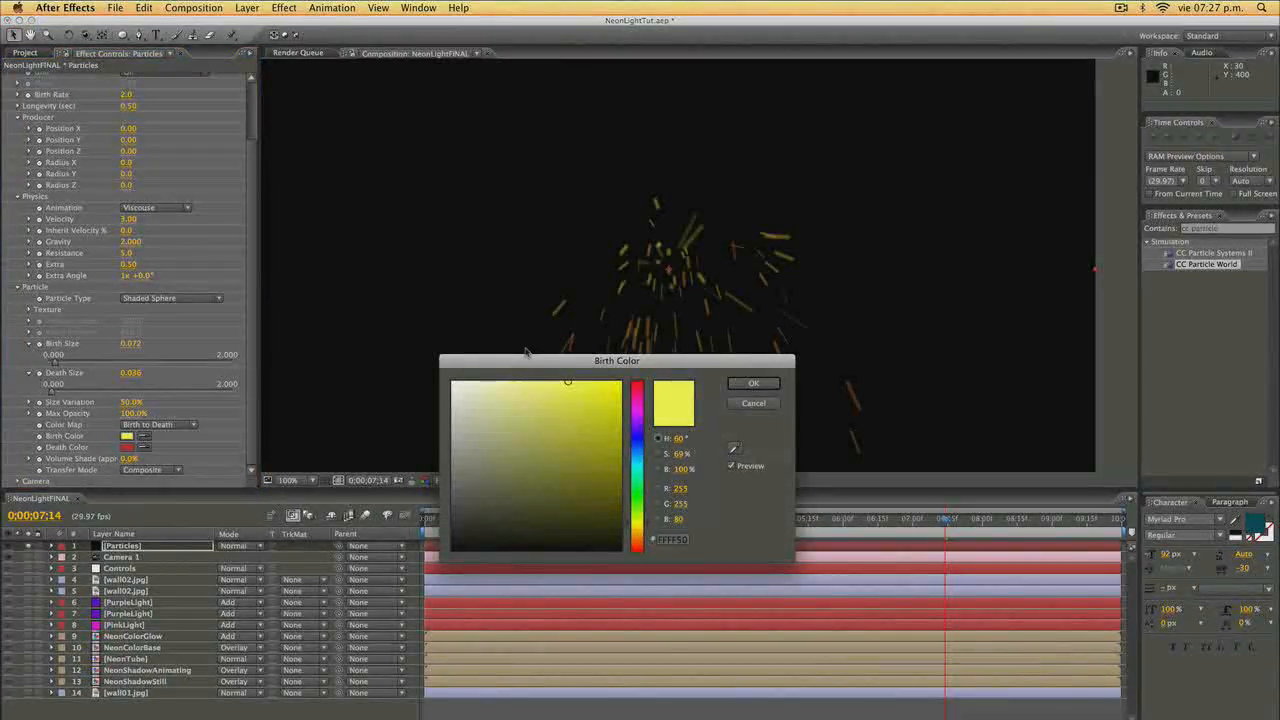
pyautogui.click(637, 411)
pyautogui.click(610, 417)
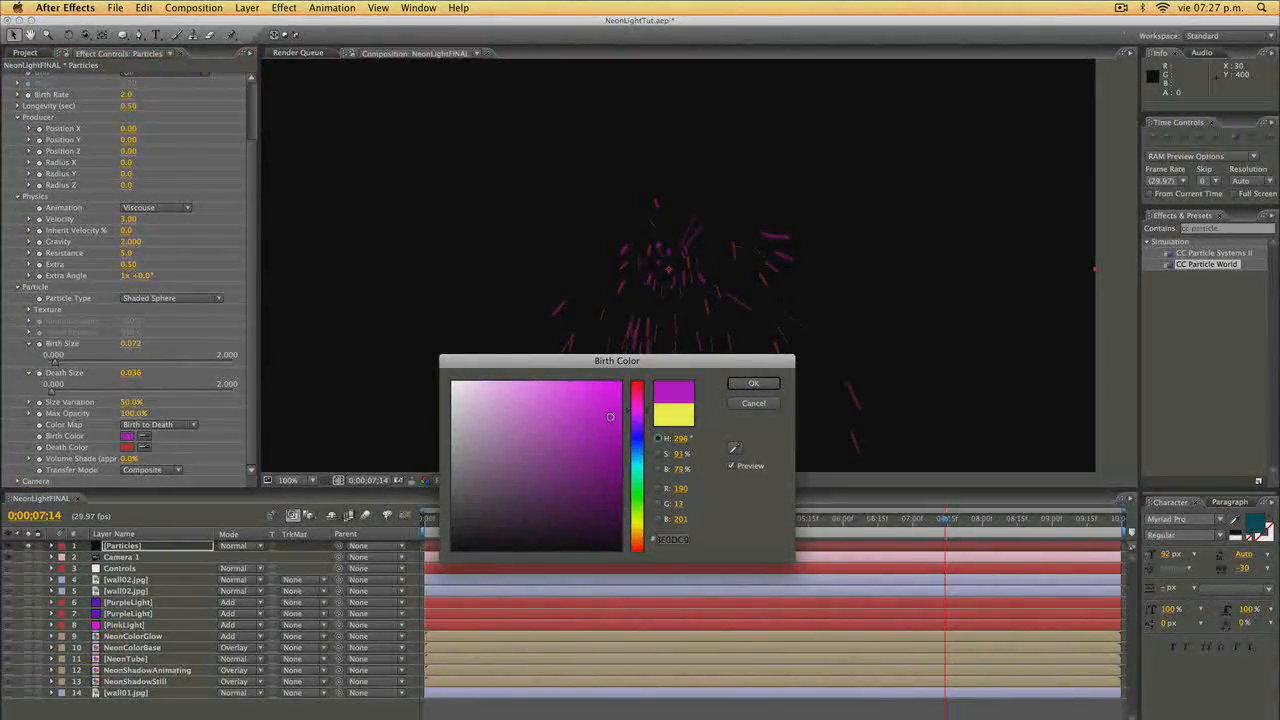
pyautogui.moveTo(611, 412); pyautogui.dragTo(603, 400)
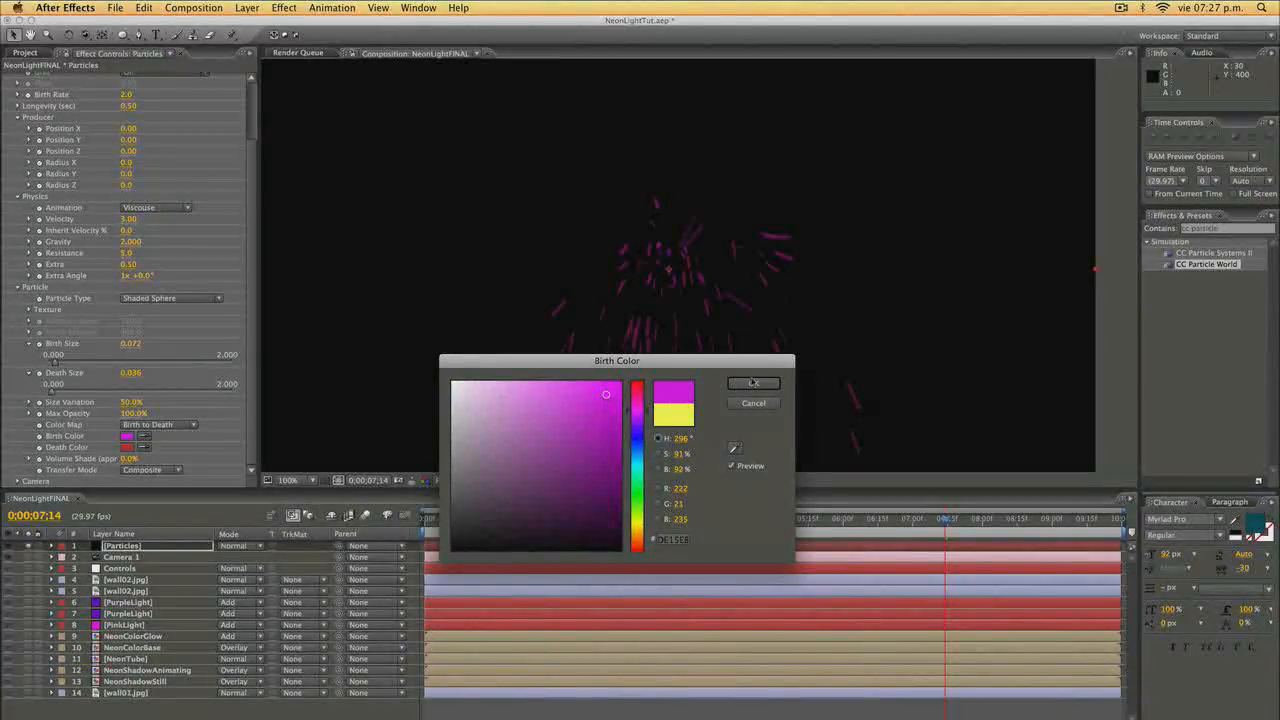
pyautogui.click(752, 383)
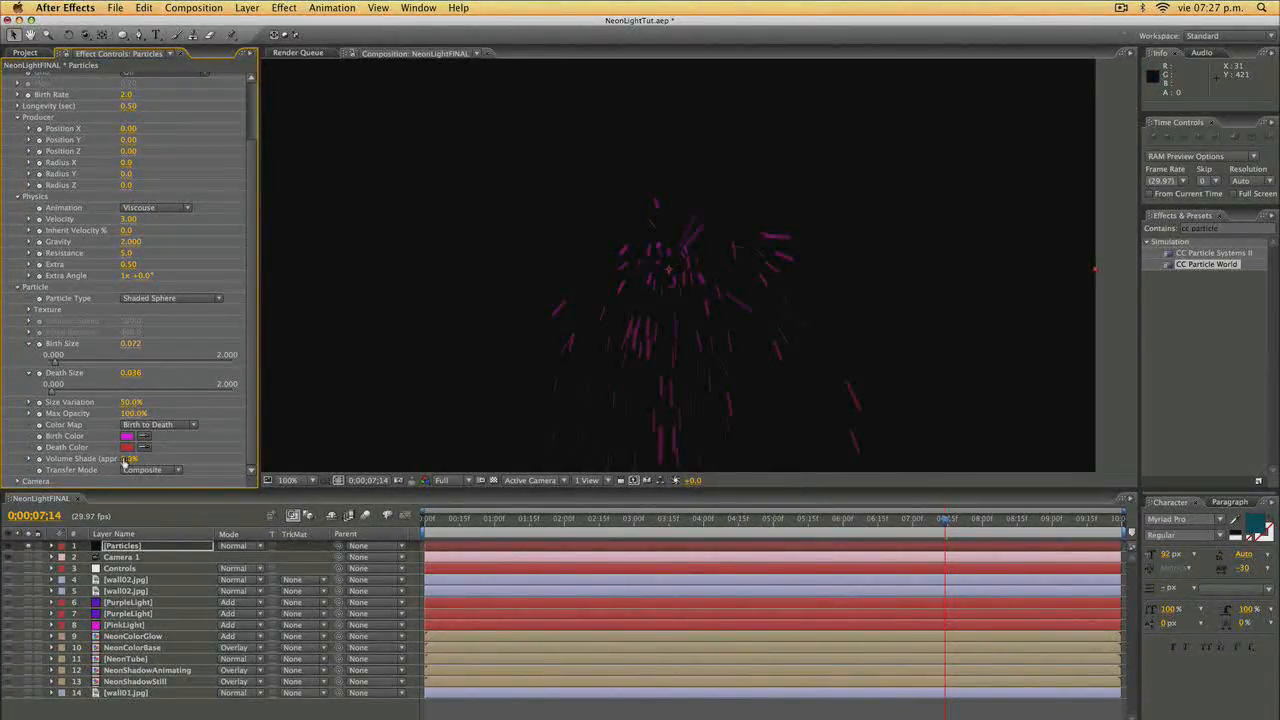
# Set Volume Shade to 100% and use Add for both the particle transfer mode and the Particles layer's blending mode.
pyautogui.moveTo(131, 458); pyautogui.dragTo(440, 457)
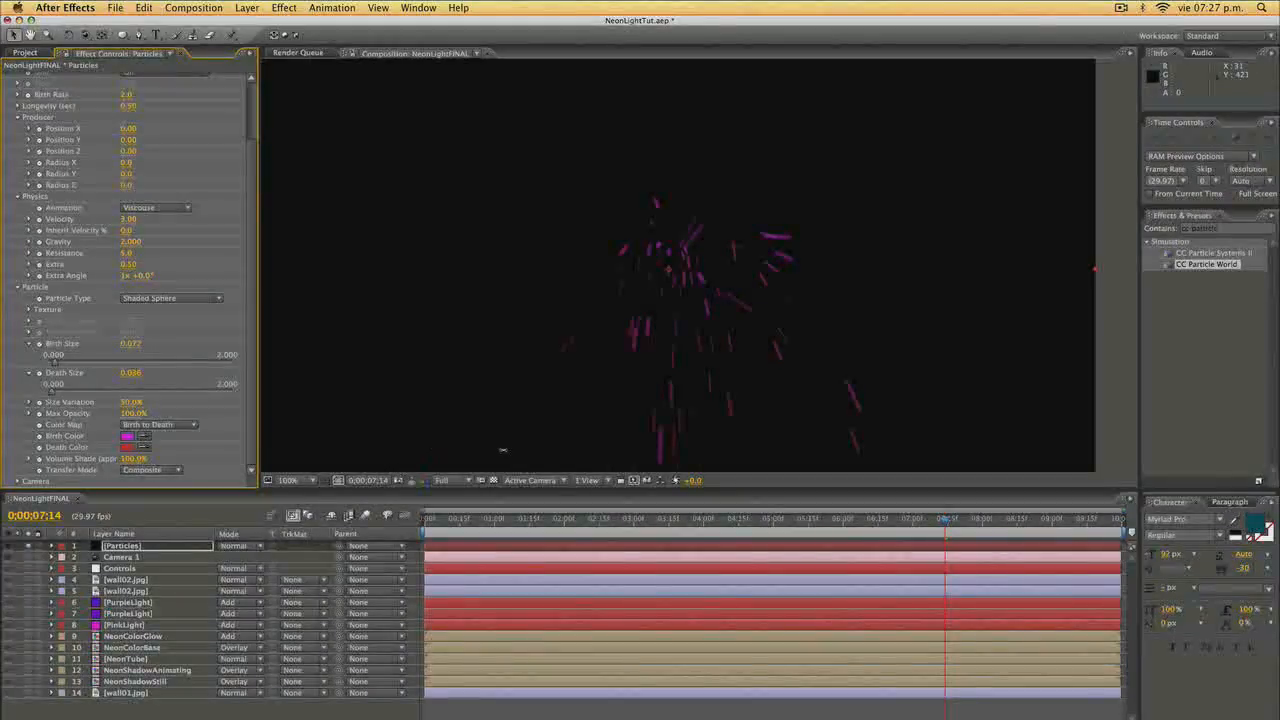
pyautogui.click(151, 470)
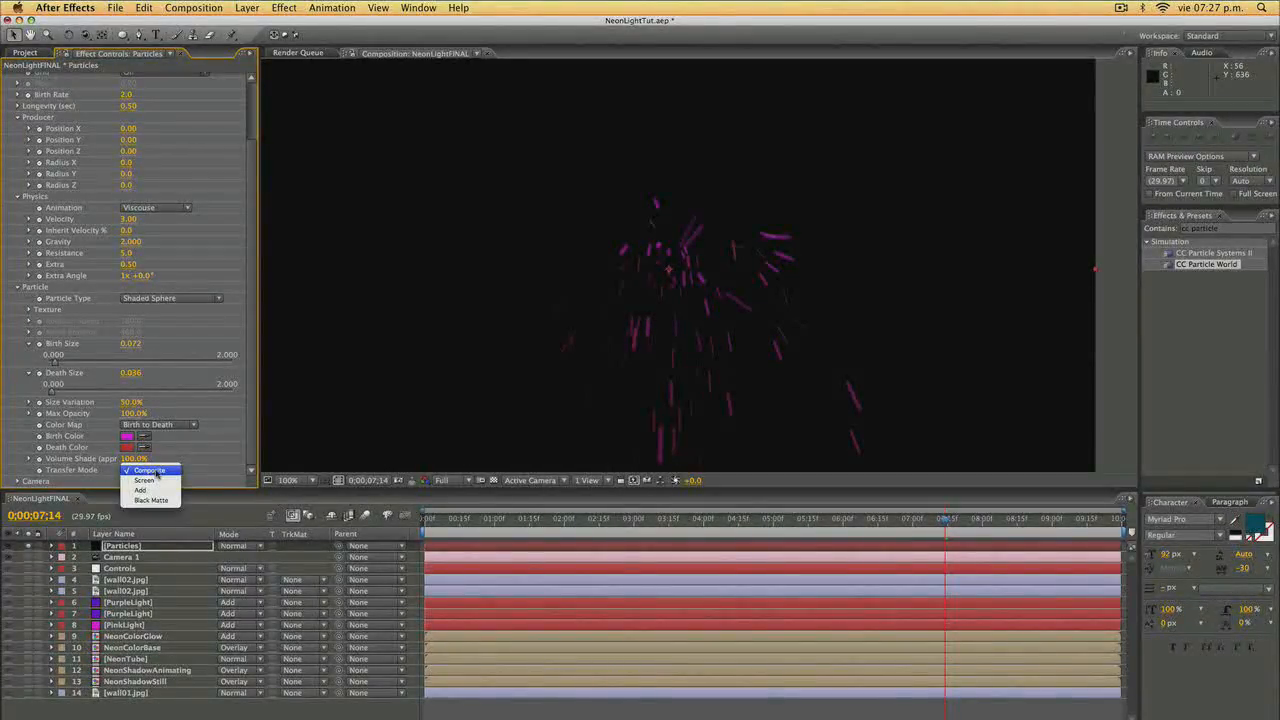
pyautogui.click(140, 490)
pyautogui.click(236, 547)
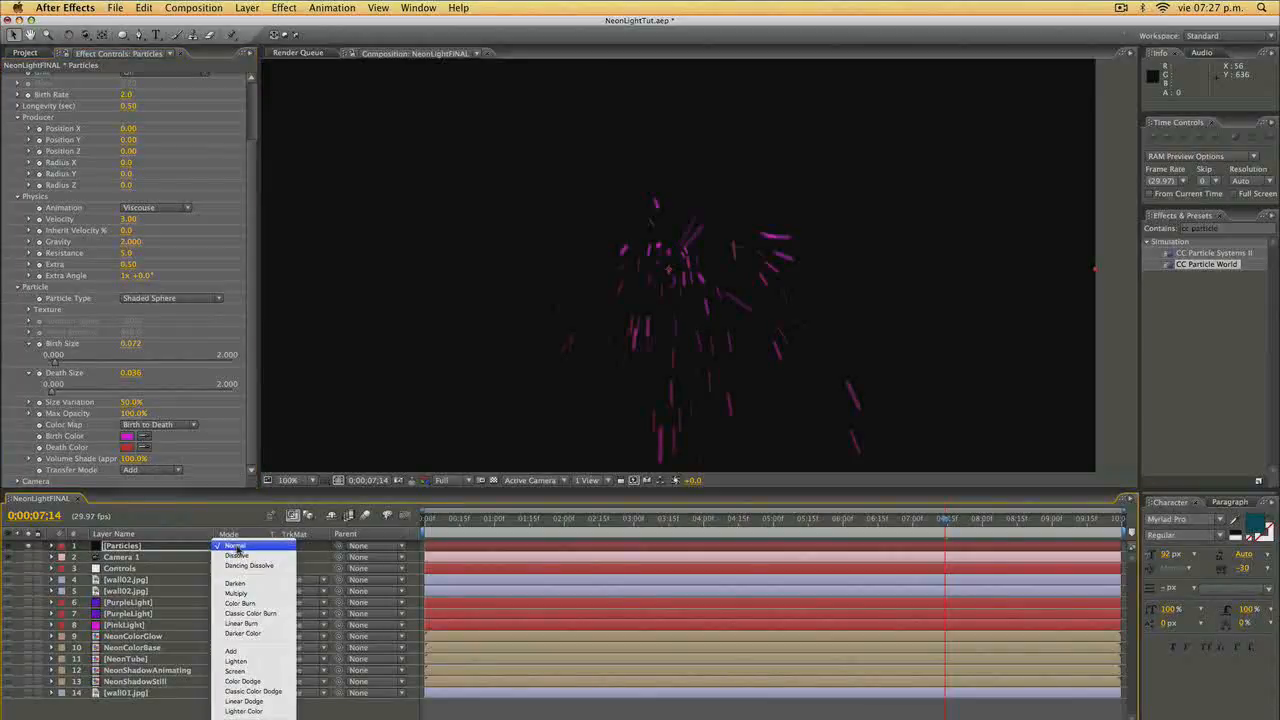
pyautogui.click(232, 651)
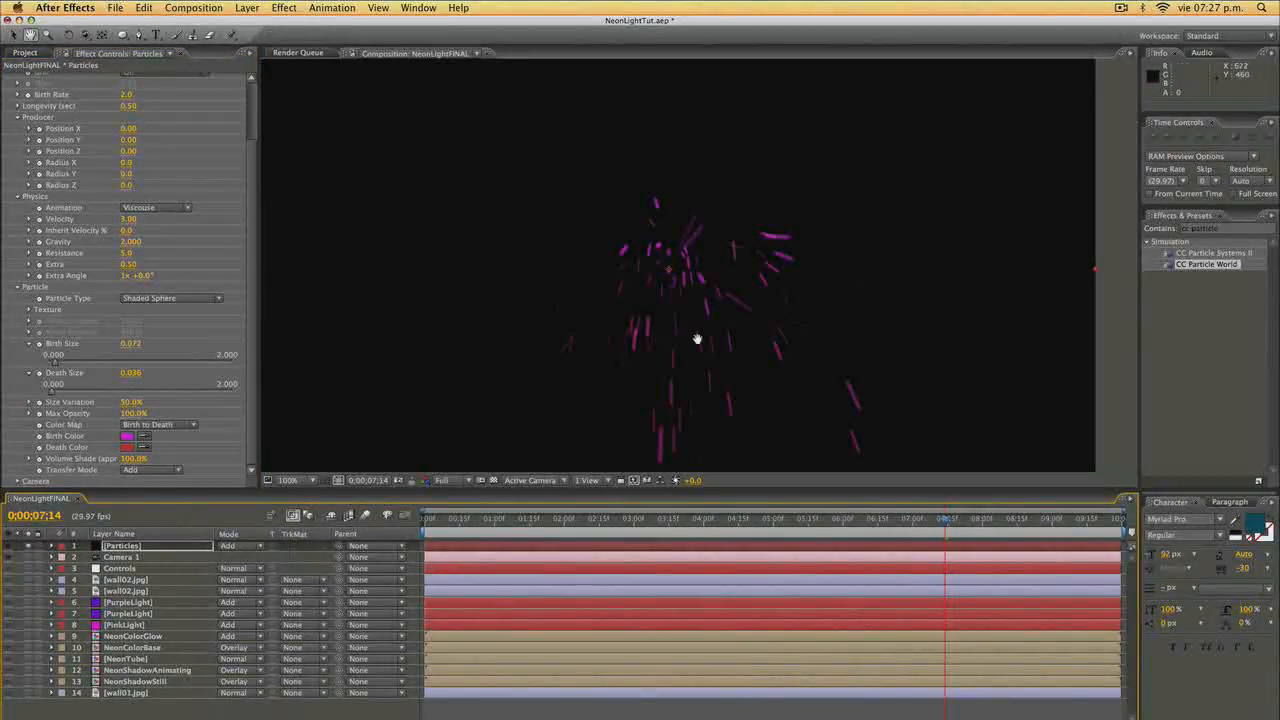
# Lower the preview resolution to Third and unsolo the Particles layer.
pyautogui.moveTo(697, 340); pyautogui.dragTo(631, 323)
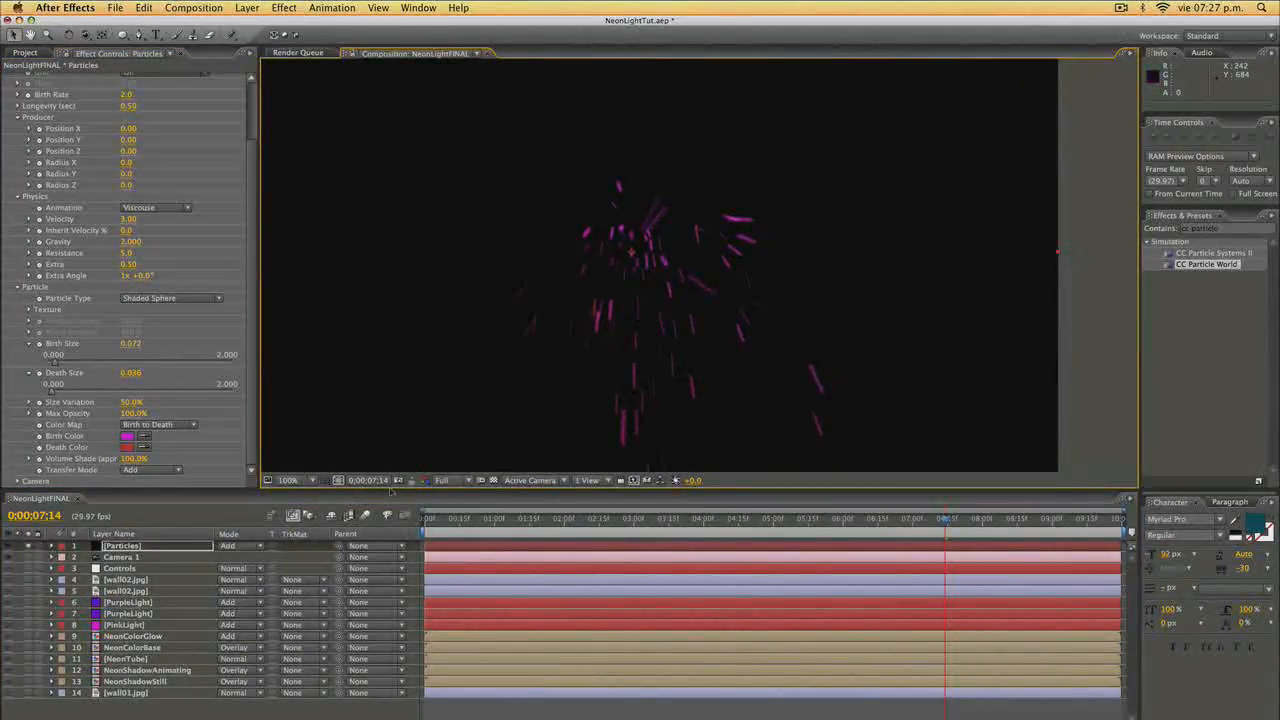
pyautogui.click(451, 480)
pyautogui.click(446, 517)
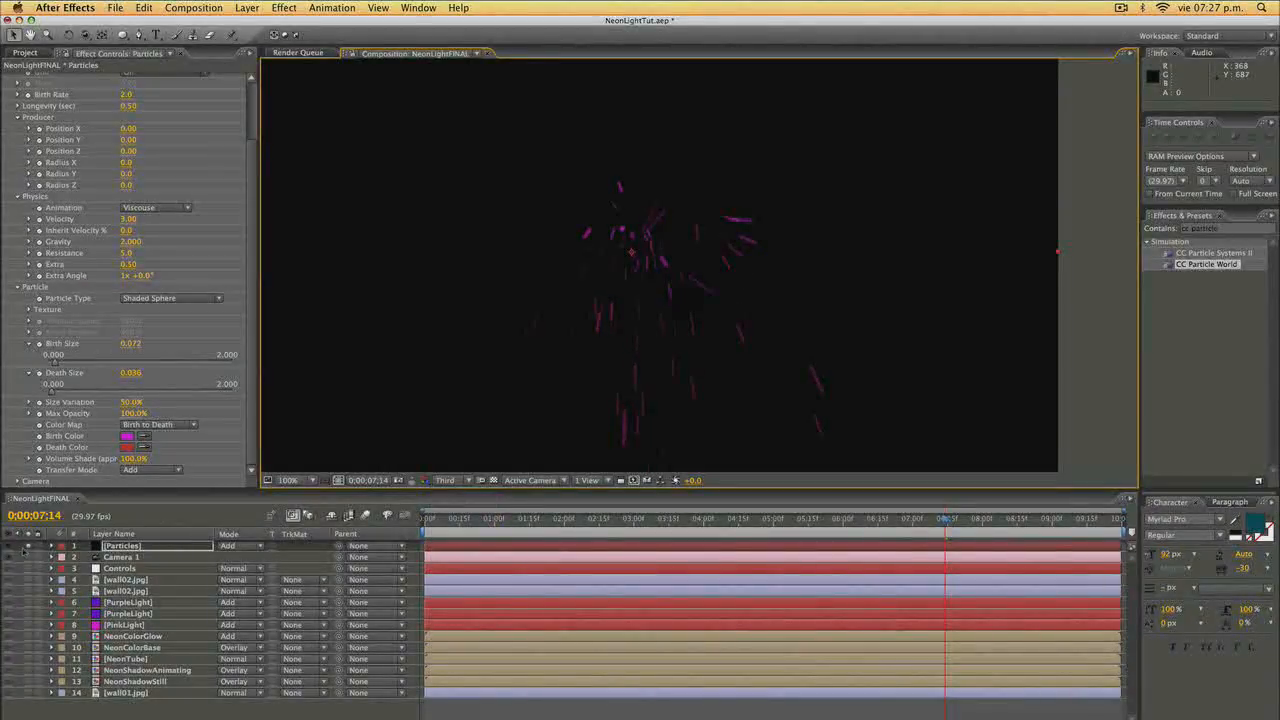
pyautogui.click(27, 548)
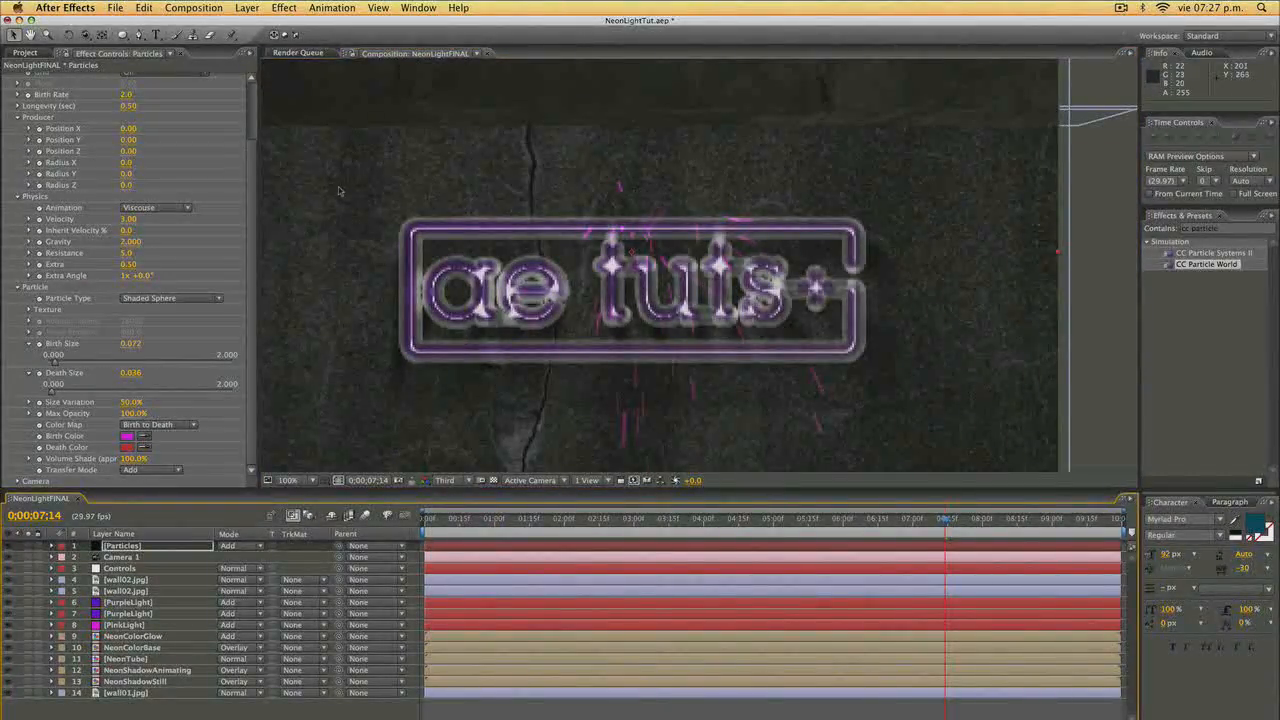
# Move the particle producer to the gap in the sign's right edge, at Position X 0.26 and Position Y 0.04.
pyautogui.scroll(3, 243, 260)
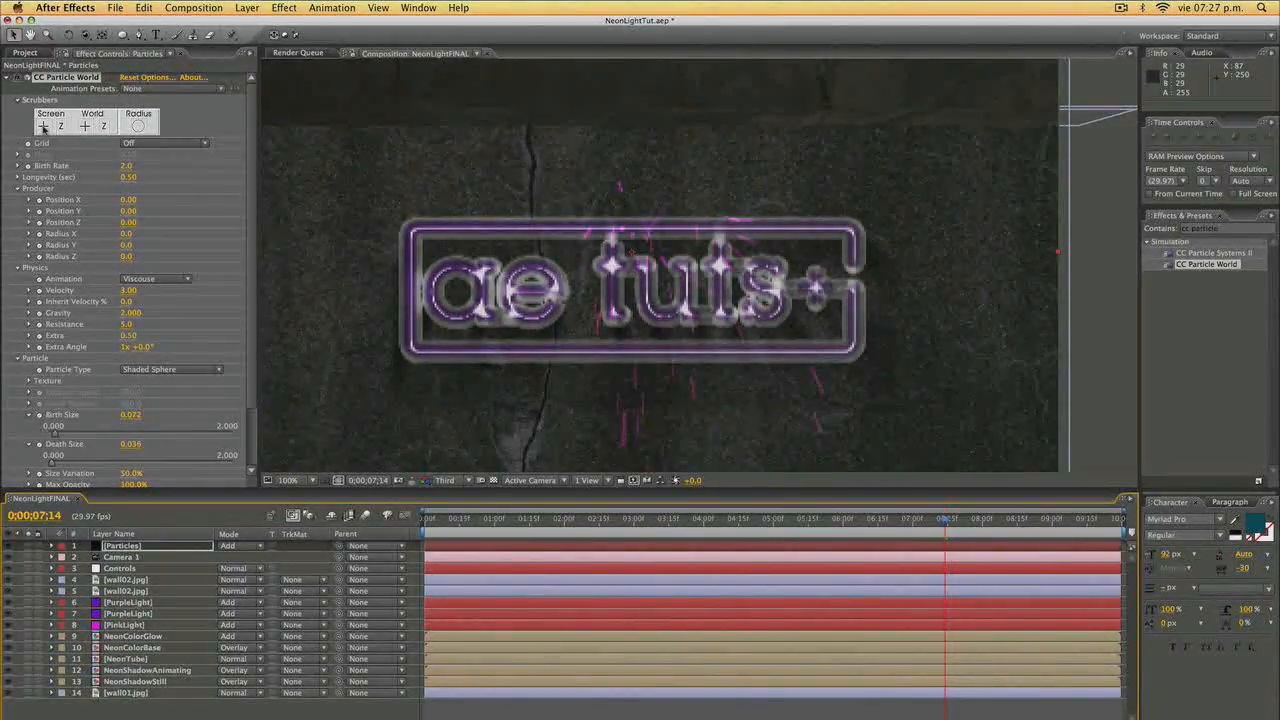
pyautogui.click(43, 127)
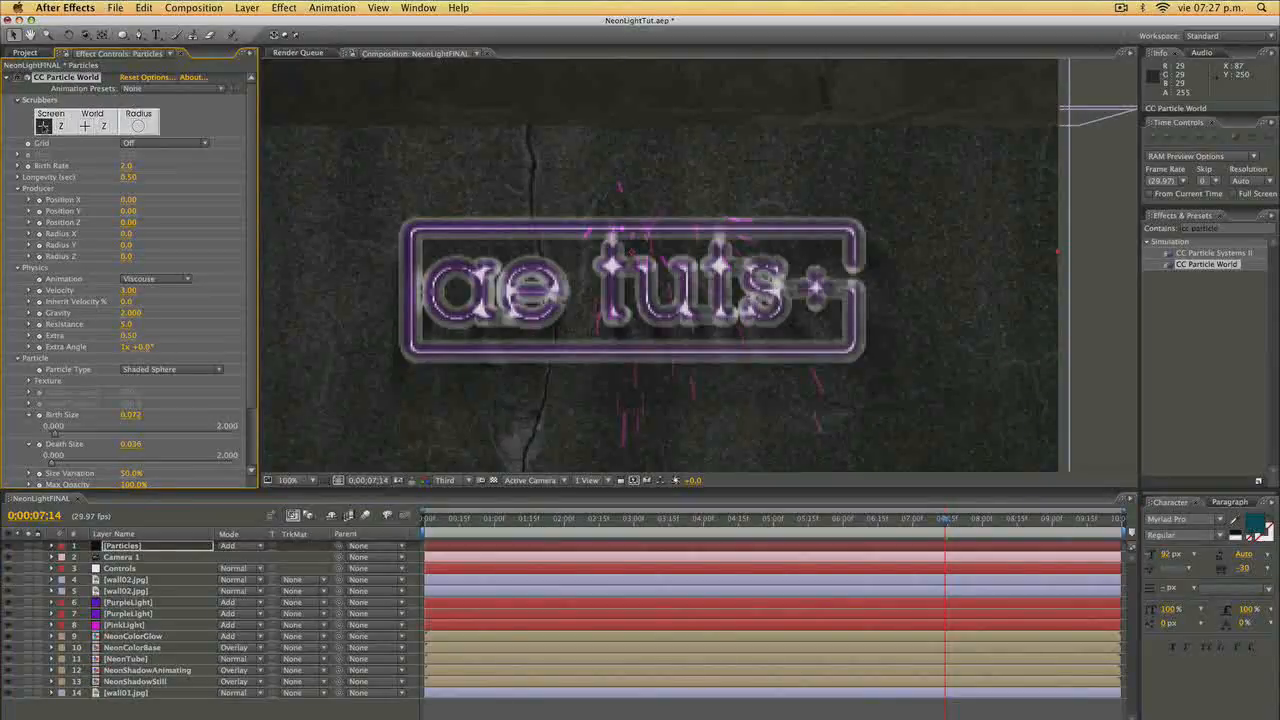
pyautogui.moveTo(43, 127); pyautogui.dragTo(115, 147)
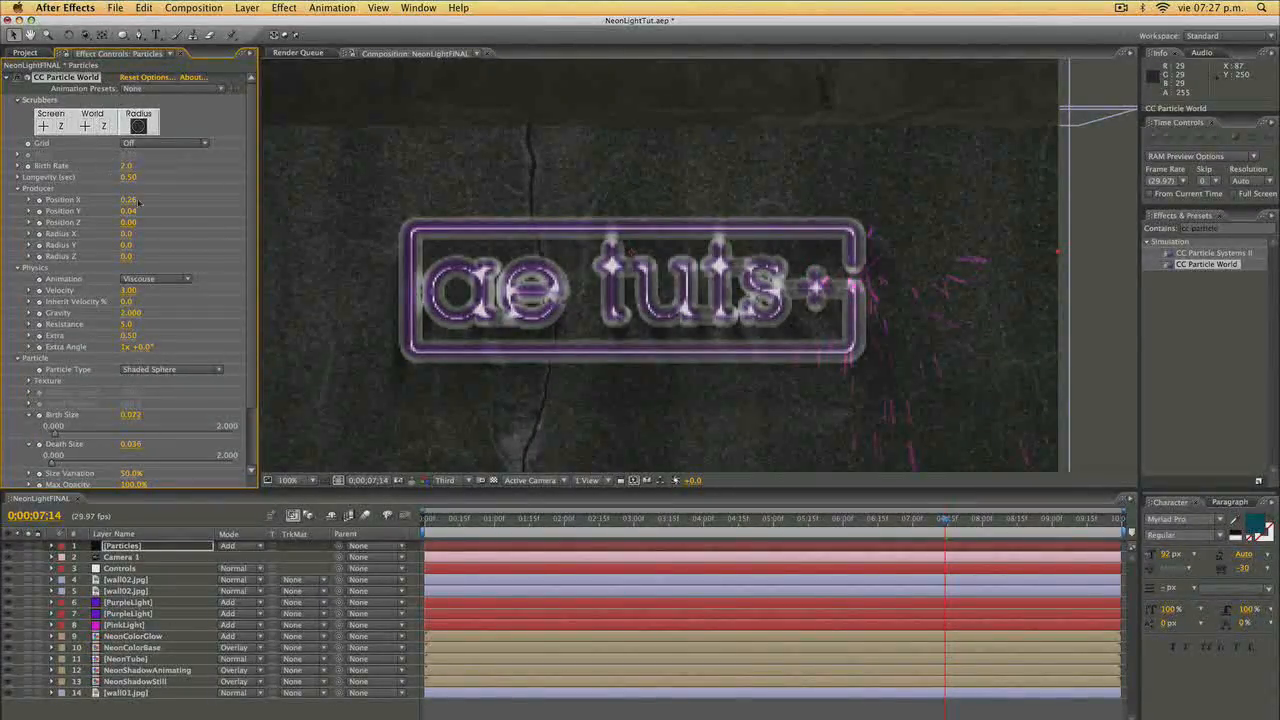
pyautogui.moveTo(136, 200); pyautogui.dragTo(136, 200)
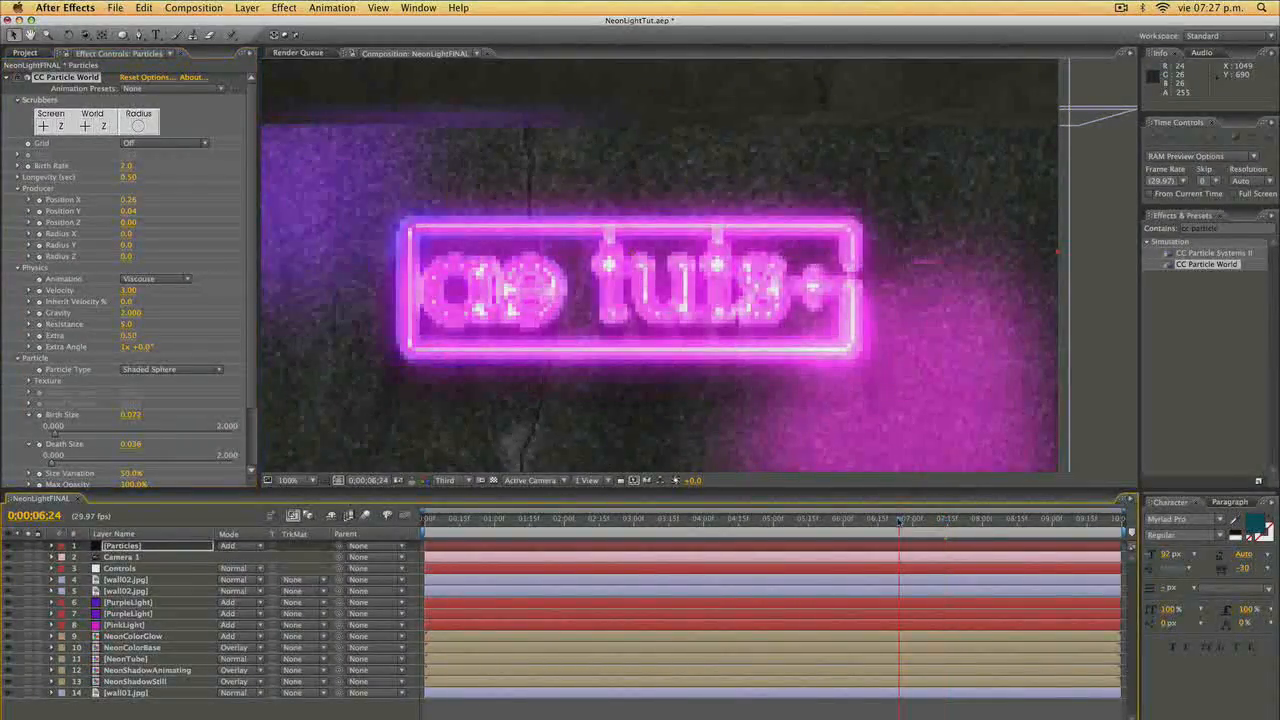
# Trim the Particles layer to start at 0;00;07;01.
pyautogui.click(910, 521)
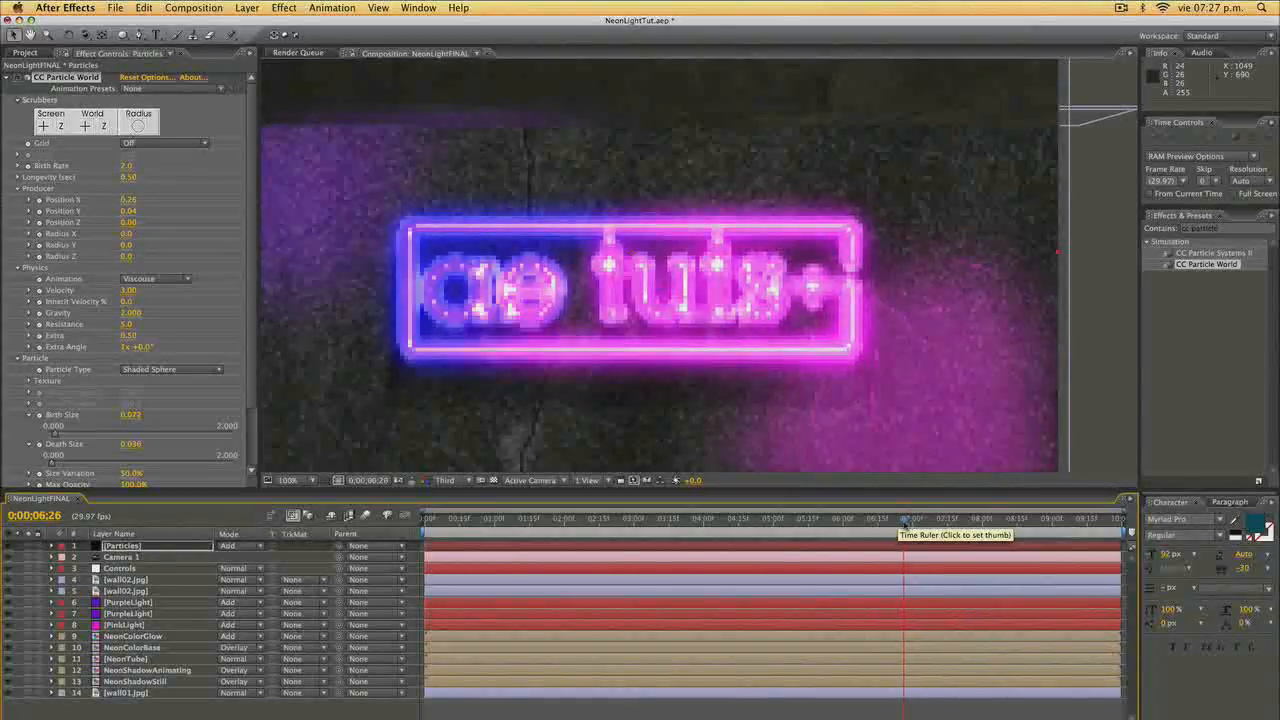
pyautogui.click(912, 524)
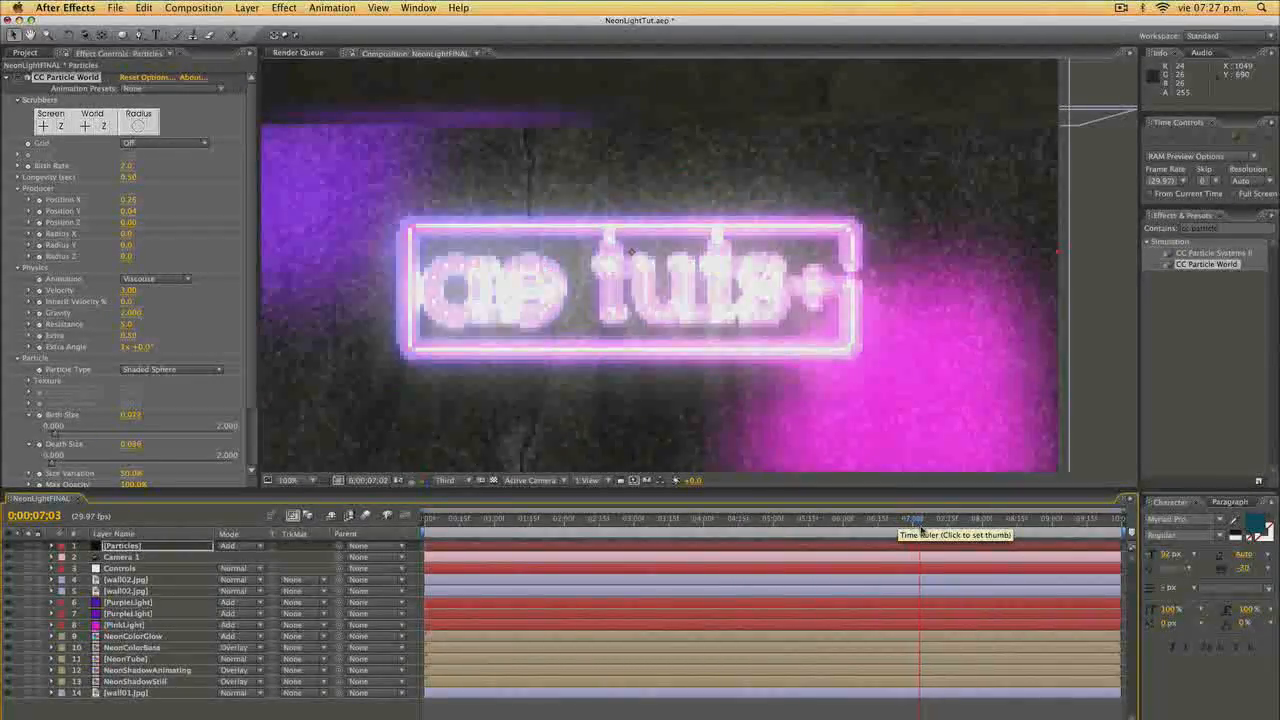
pyautogui.click(915, 527)
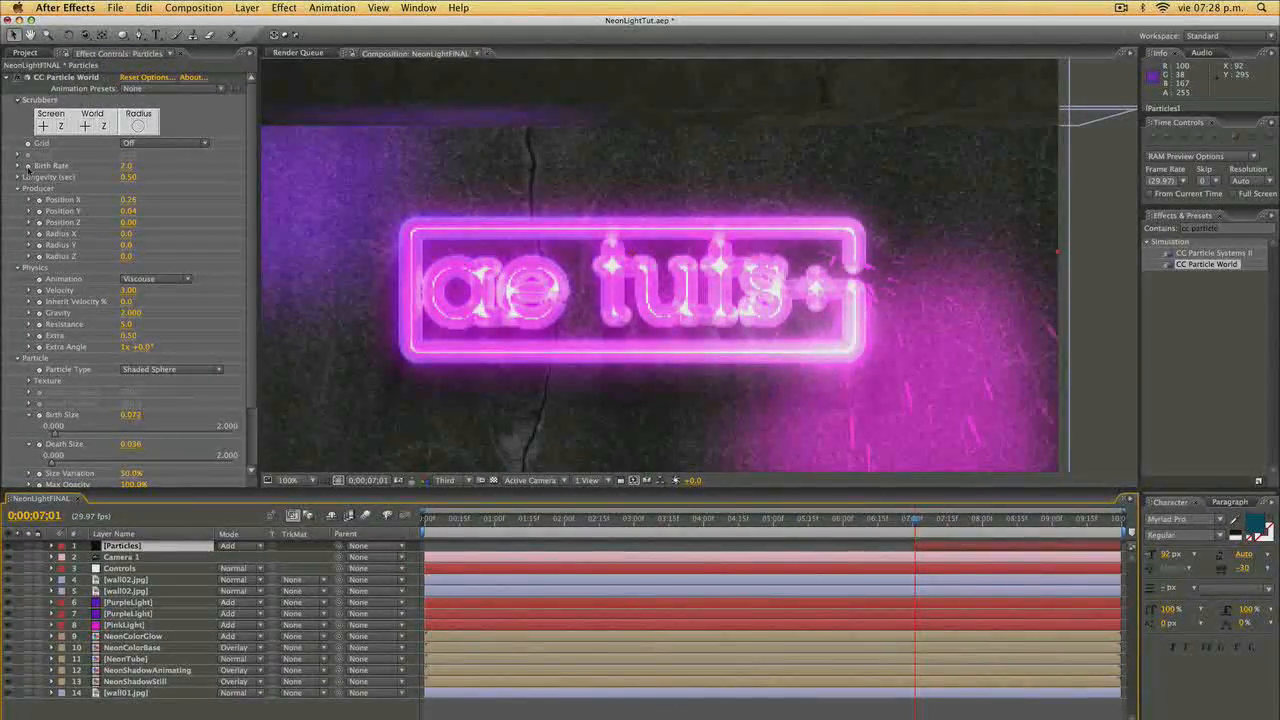
# Enable keyframing for the particles' Birth Rate at 0;00;07;01 and set it to 0.
pyautogui.click(28, 166)
pyautogui.press('u')
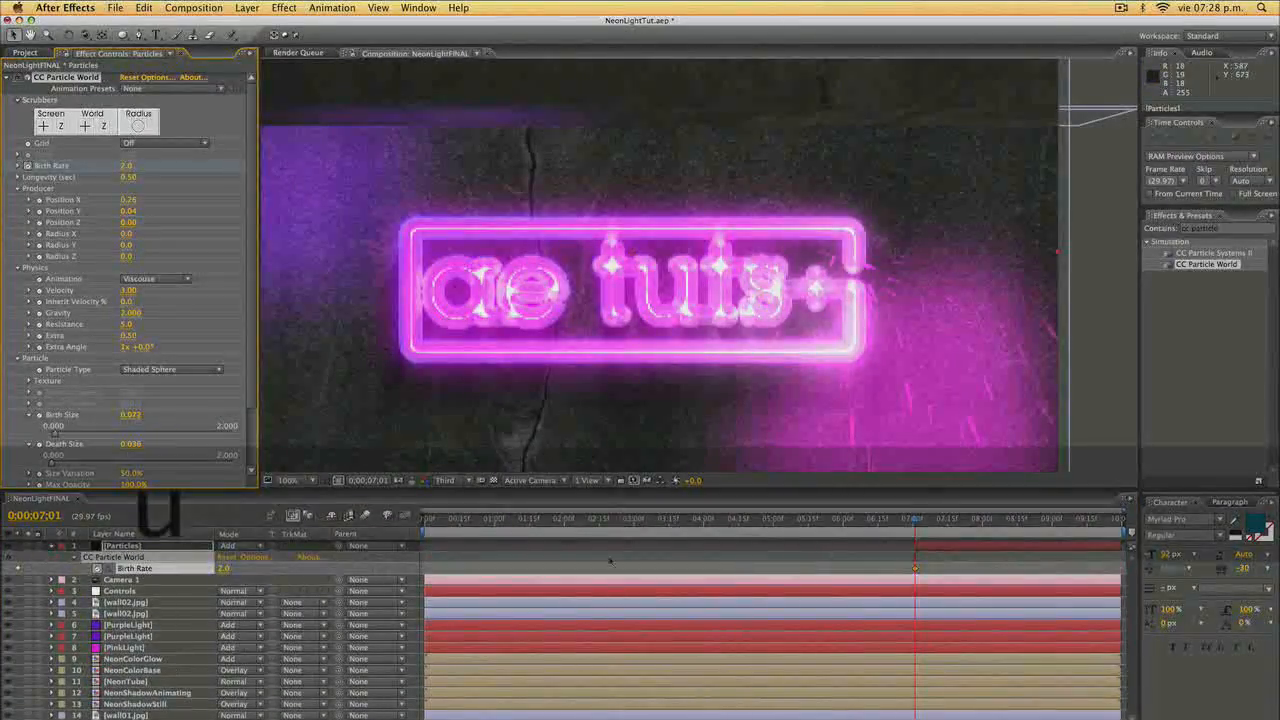
pyautogui.click(224, 568)
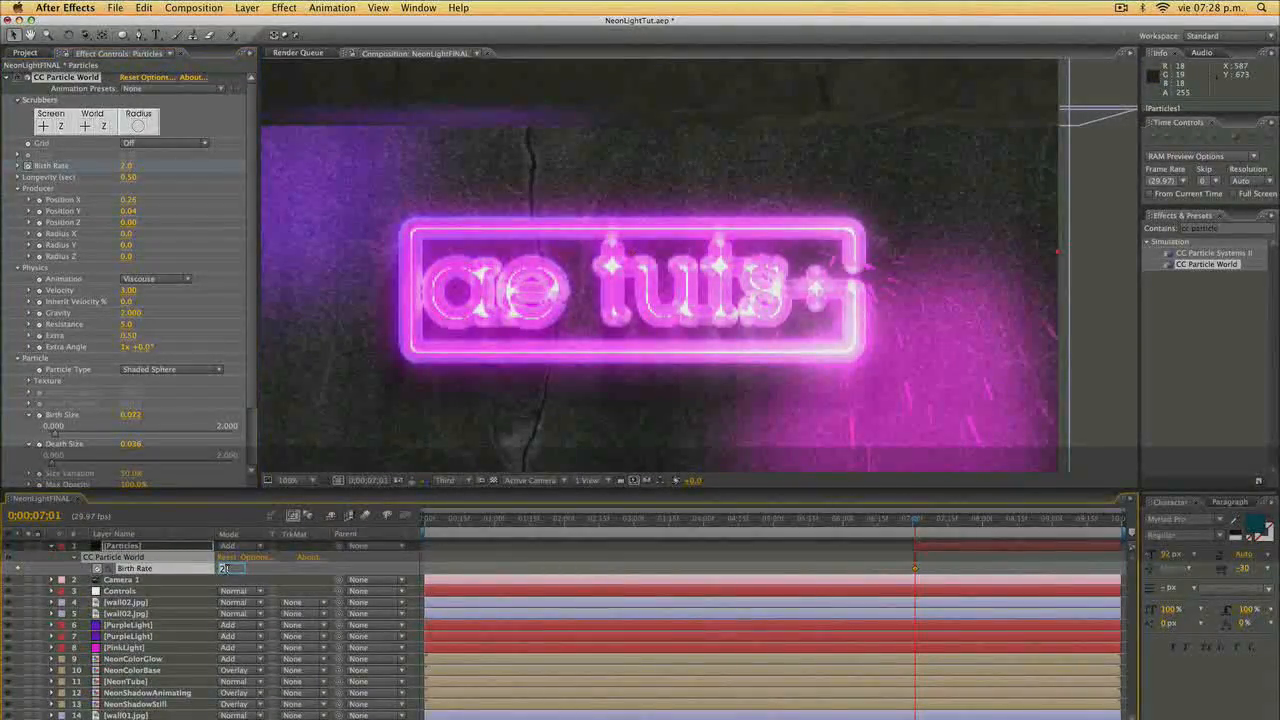
pyautogui.write('0')
pyautogui.press('Return')
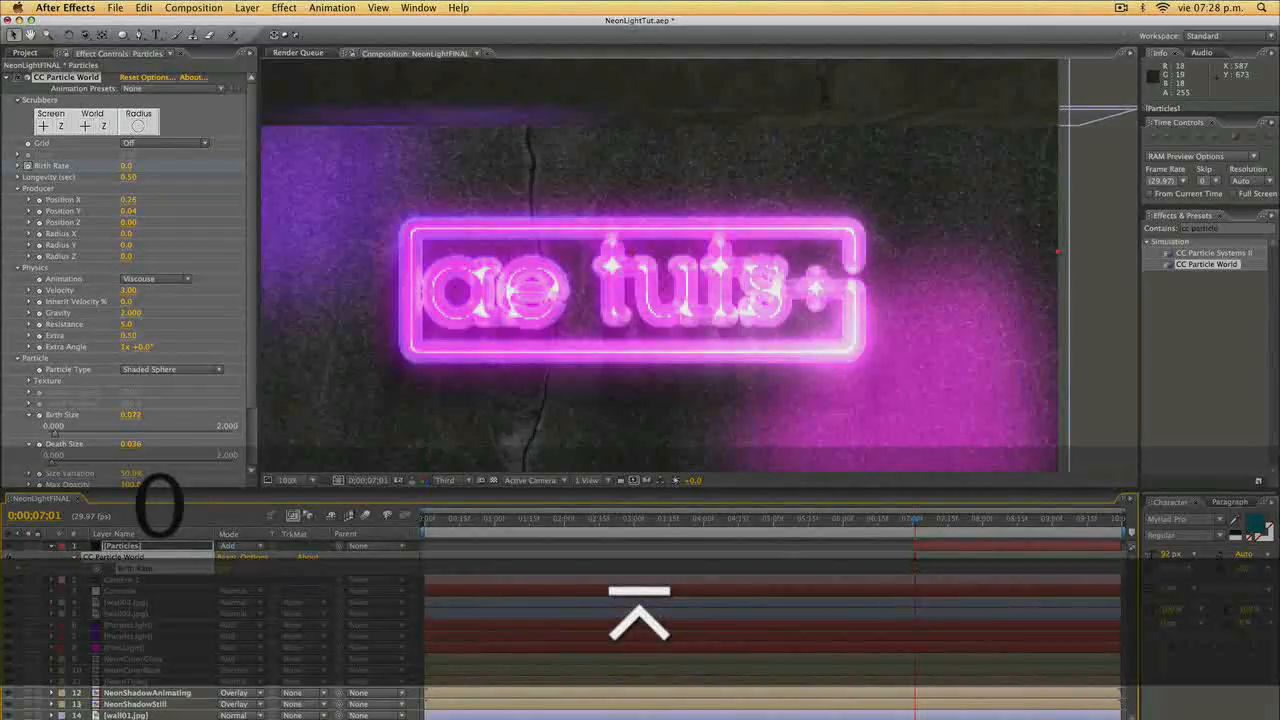
# Add a Birth Rate keyframe of 2 for the particles at 0;00;07;08.
pyautogui.press('pagedown')
pyautogui.press('pagedown')
pyautogui.press('pagedown')
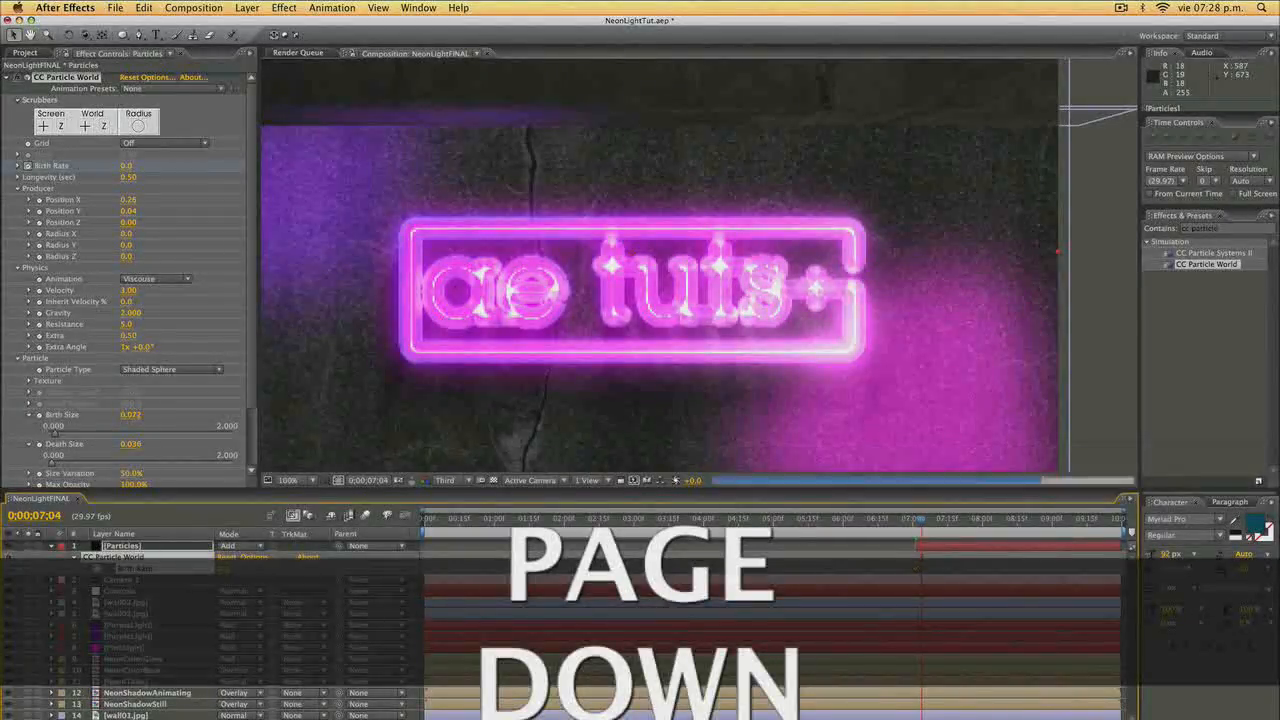
pyautogui.press('pagedown')
pyautogui.press('pagedown')
pyautogui.press('pagedown')
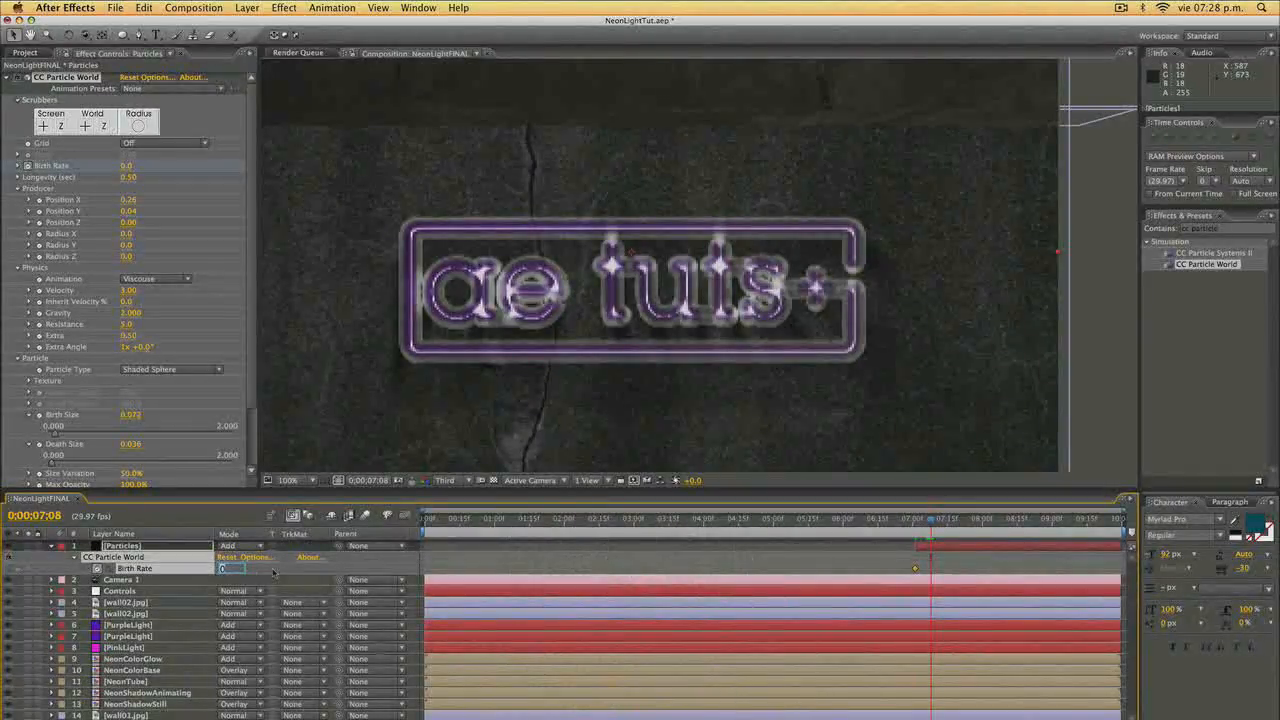
pyautogui.write('2')
pyautogui.press('Return')
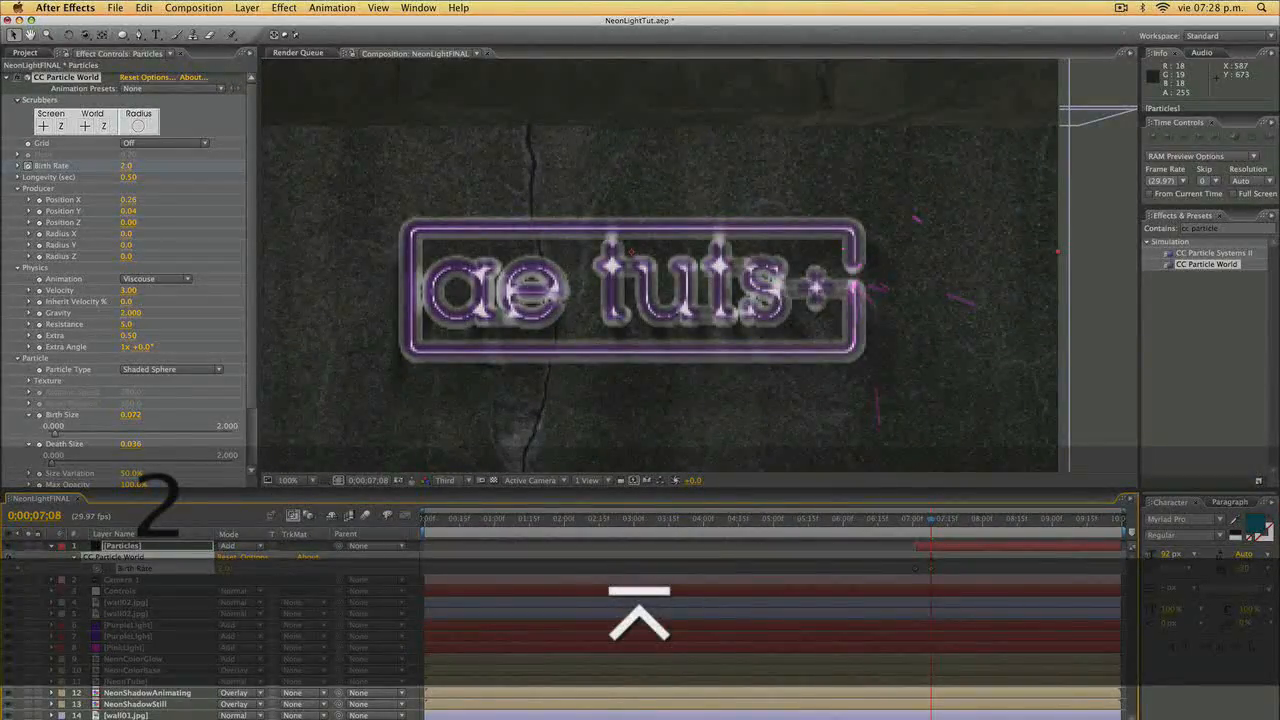
# Add a Birth Rate keyframe of 0 one frame further on, at 0;00;07;09.
pyautogui.press('pagedown')
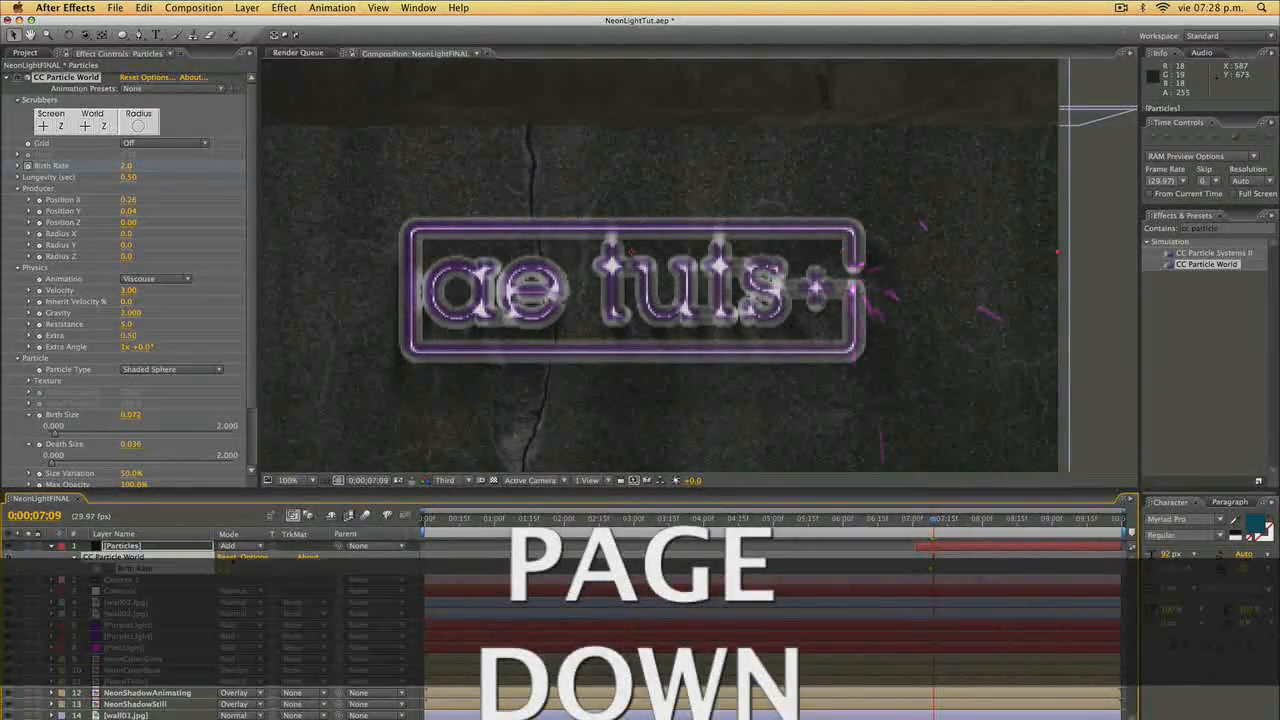
pyautogui.write('0')
pyautogui.press('Return')
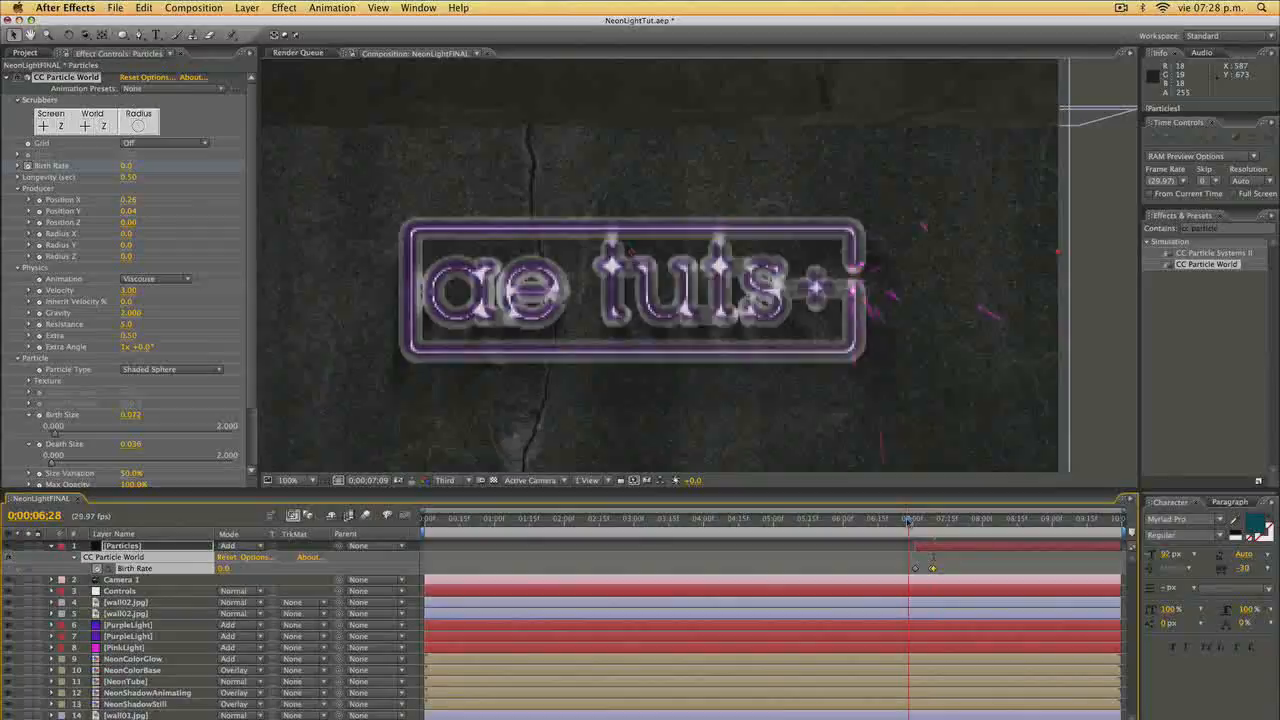
# Set the work area from about 0;00;06;22 to 0;00;08;05 and RAM-preview the spark burst.
pyautogui.moveTo(908, 522)
pyautogui.mouseDown()
pyautogui.moveTo(955, 524)
pyautogui.moveTo(897, 530)
pyautogui.mouseUp()
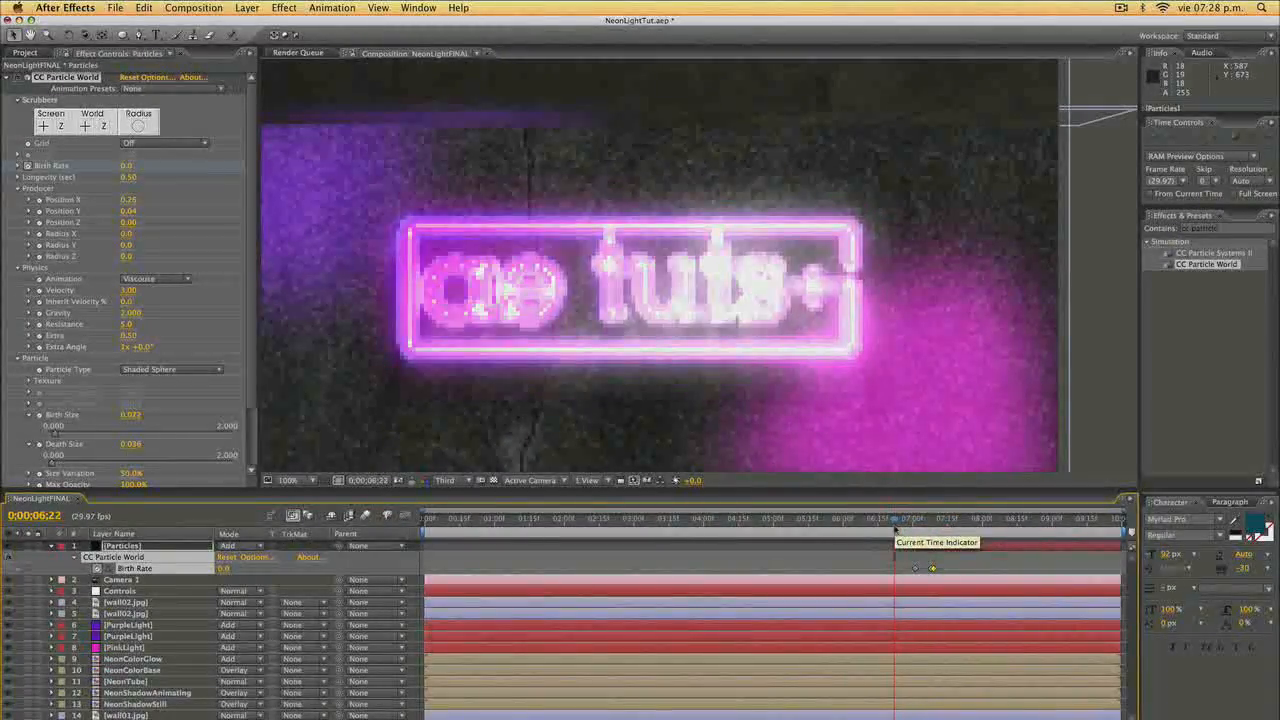
pyautogui.press('b')
pyautogui.click(993, 524)
pyautogui.press('n')
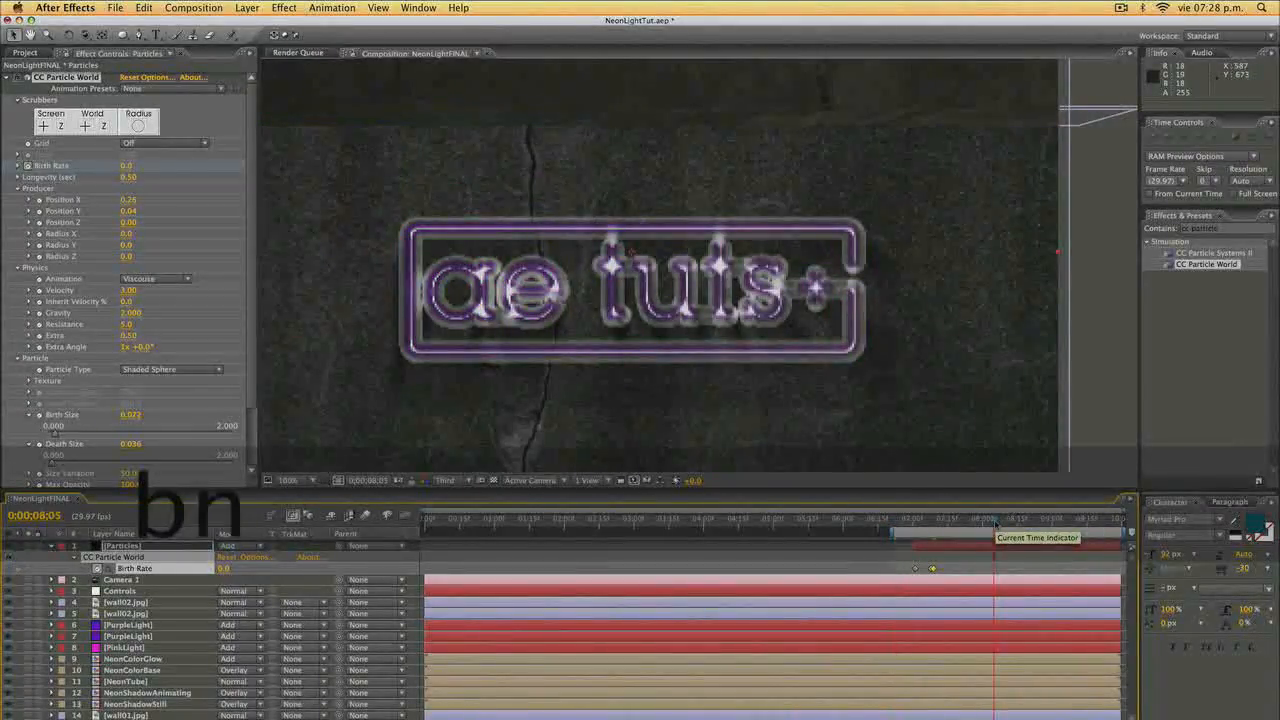
pyautogui.press('0')
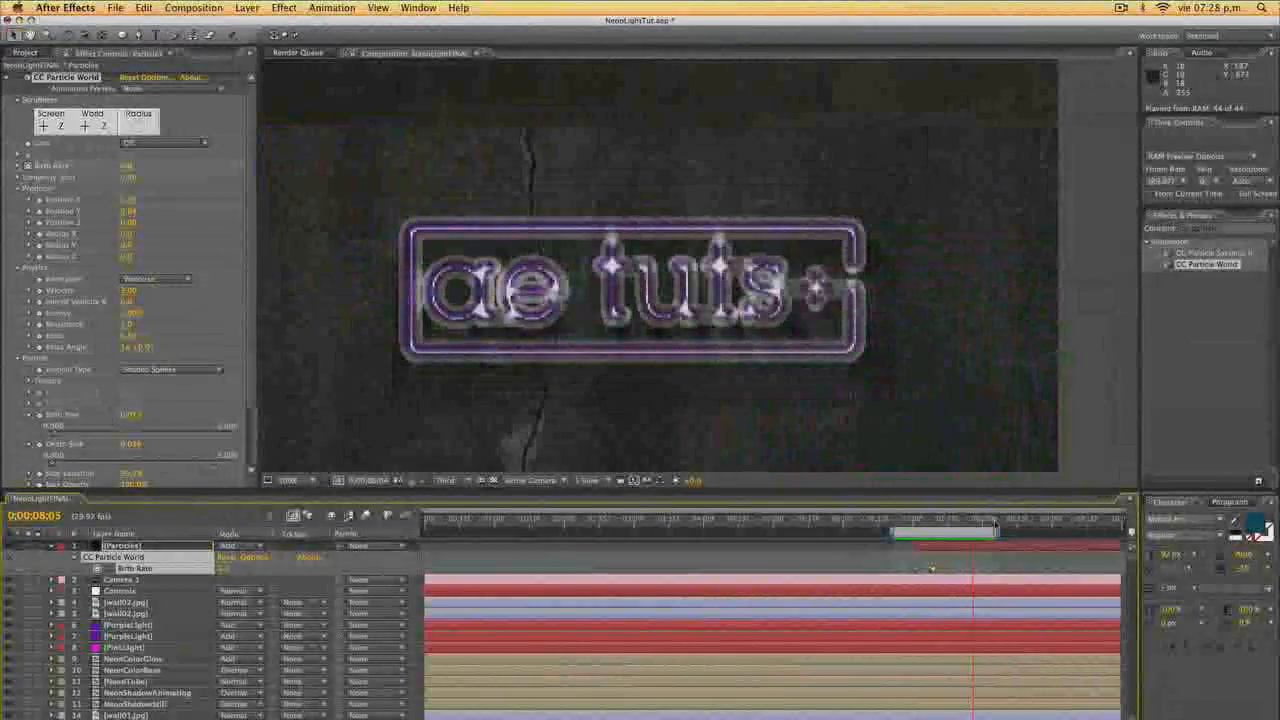
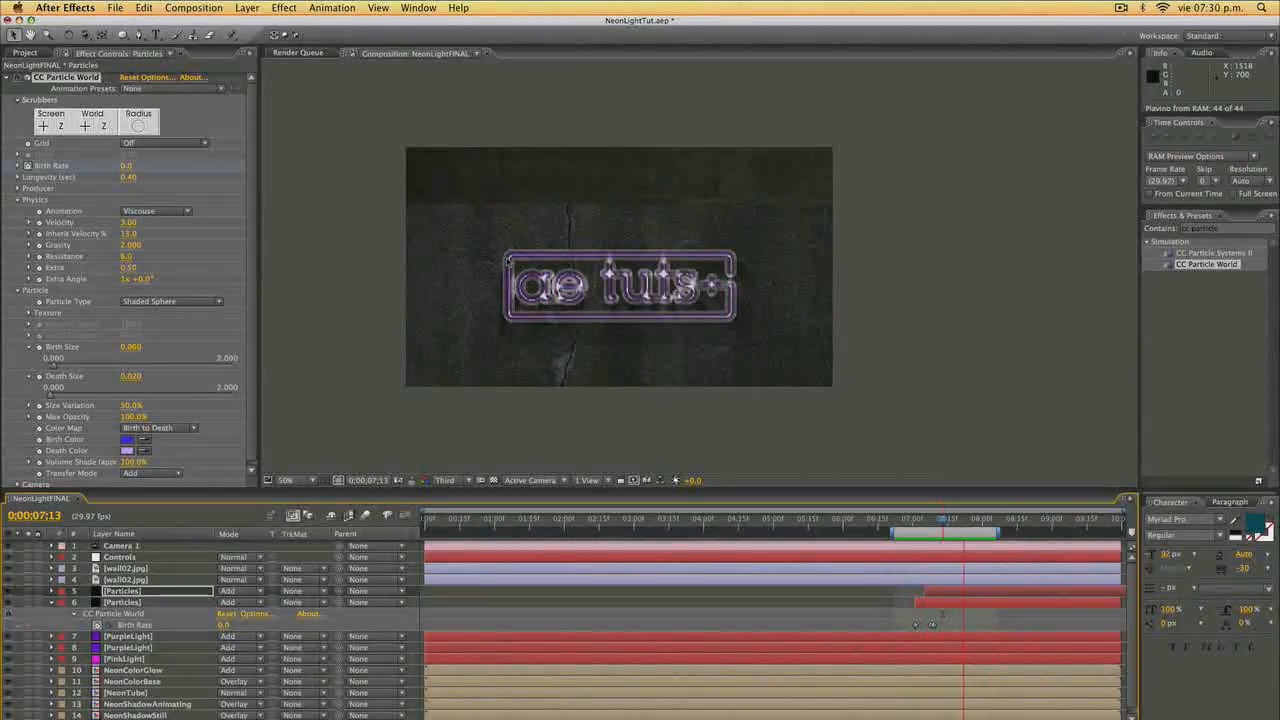
# Stop the preview, duplicate both Particles layers to add more sparks, and preview the denser bursts.
pyautogui.press('Escape')
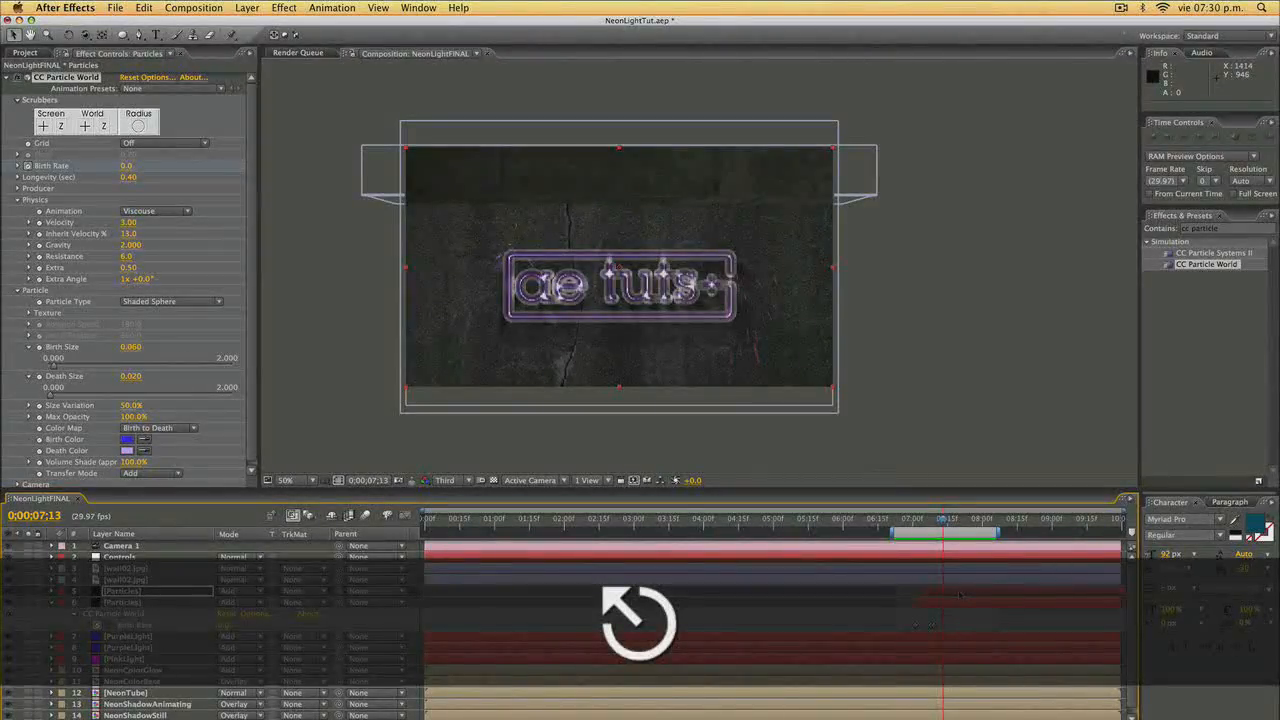
pyautogui.press('super+d')
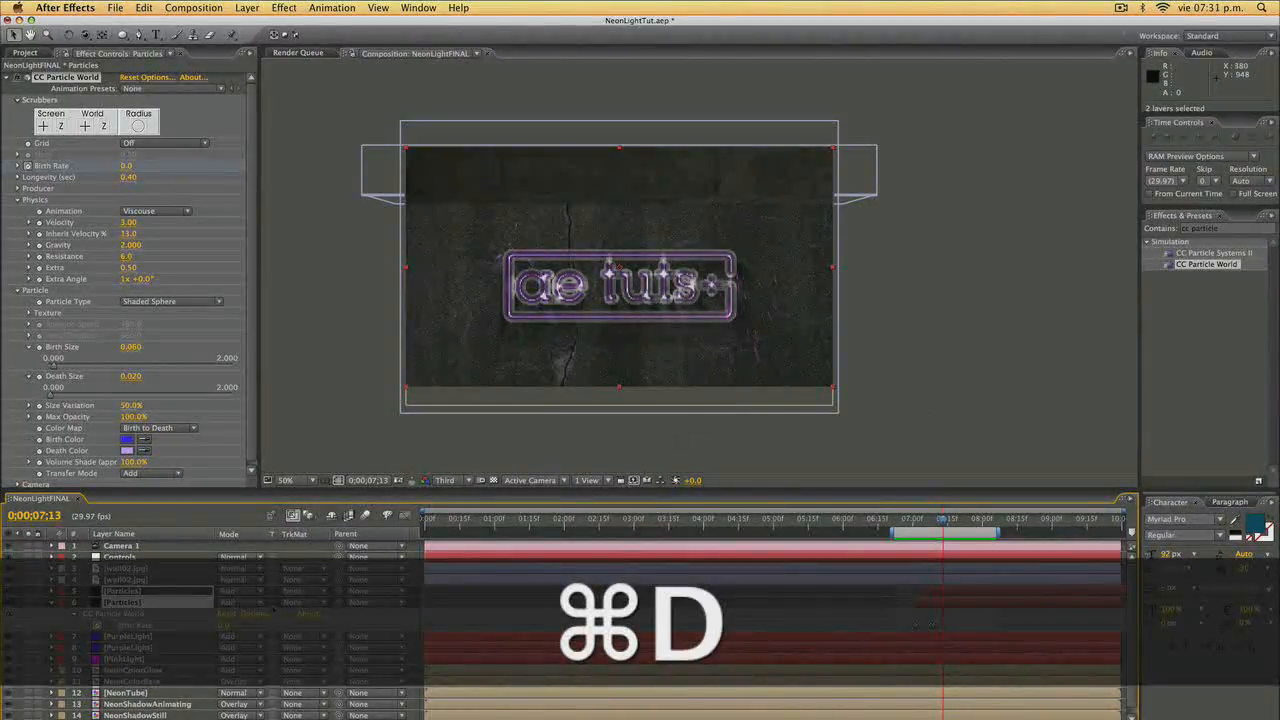
pyautogui.press('shift')
pyautogui.click(448, 428)
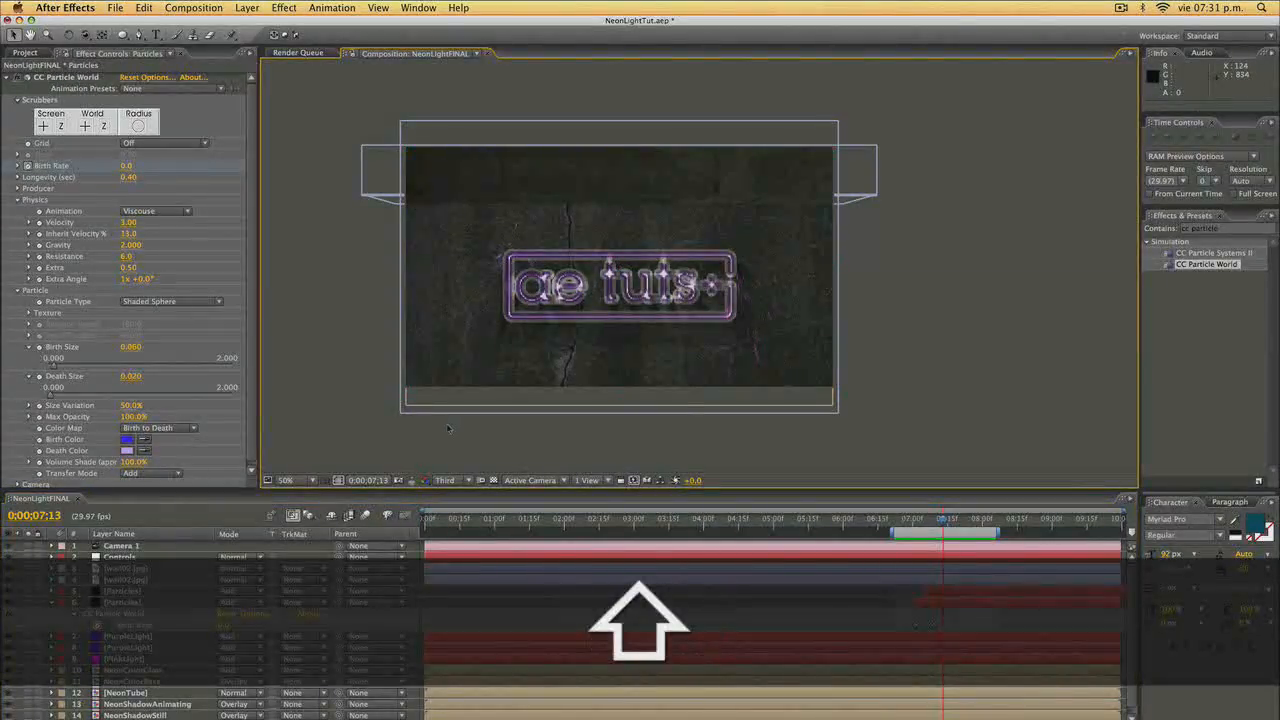
pyautogui.press('super+d')
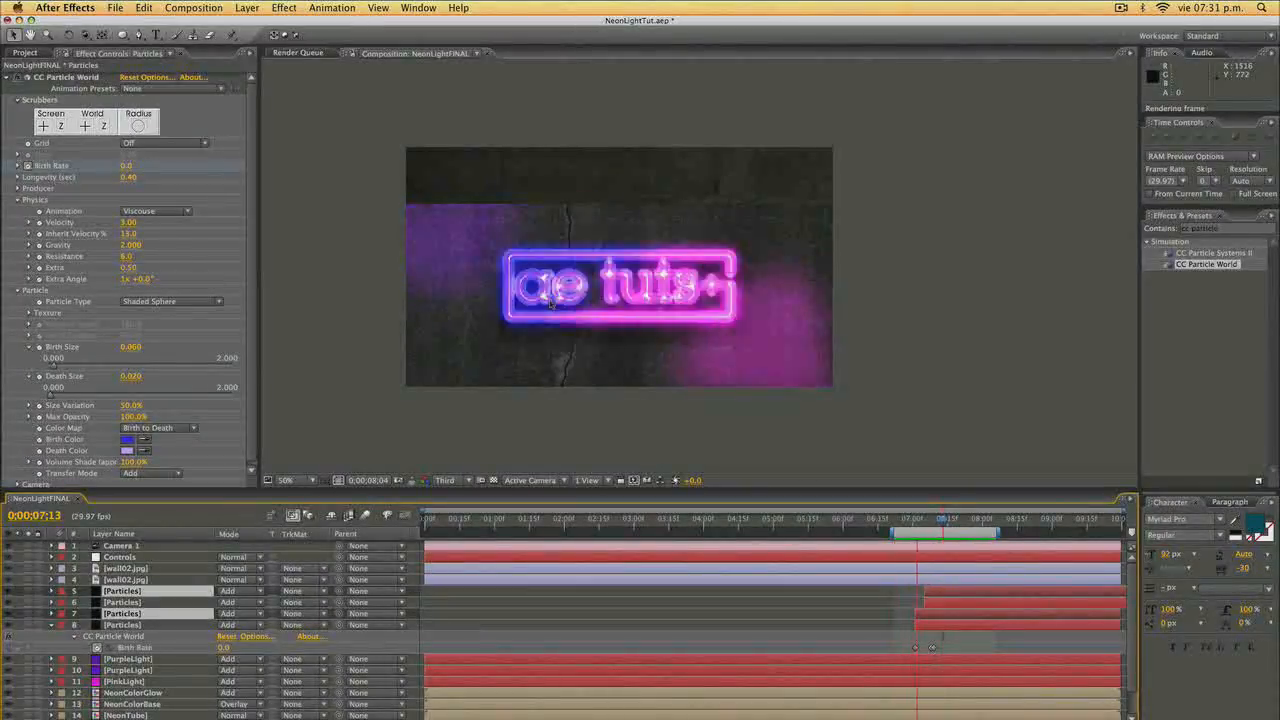
pyautogui.click(908, 325)
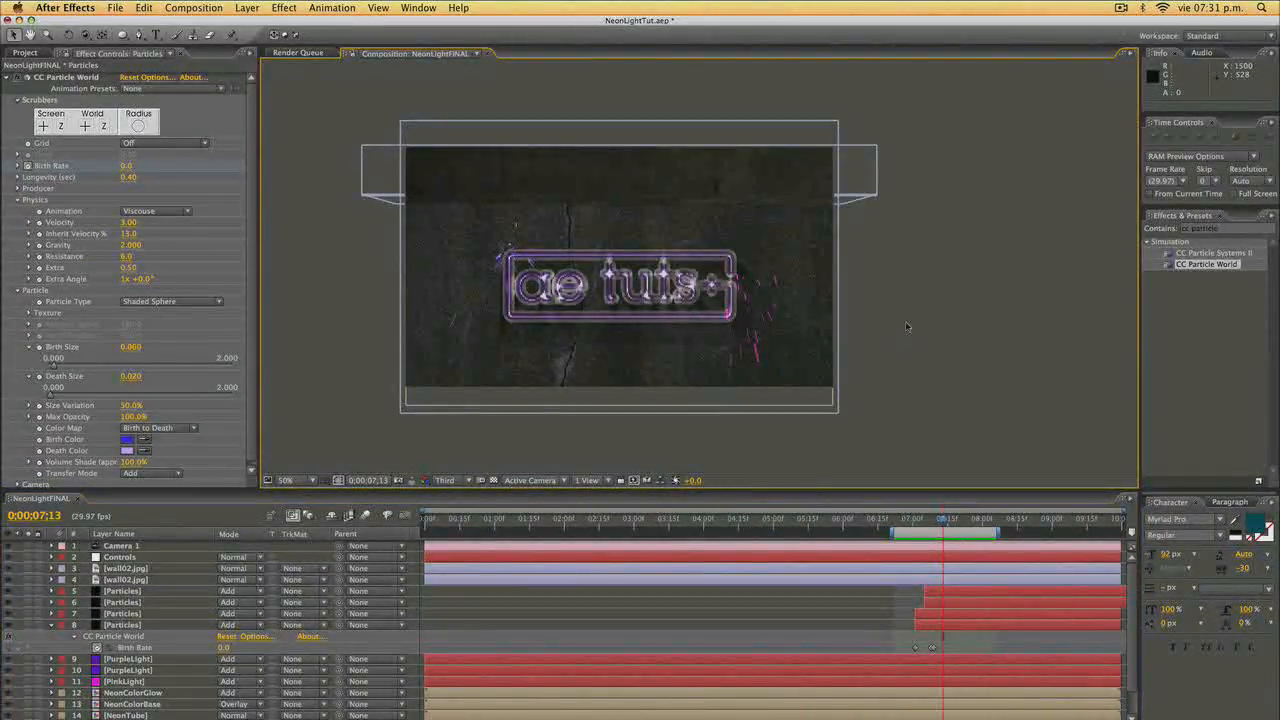
# Create a comp-sized white solid, 1280 by 720 pixels, named LightExplosion.
pyautogui.press('alt')
pyautogui.click(6, 78)
pyautogui.click(355, 285)
pyautogui.hotkey('ctrl', 'y')
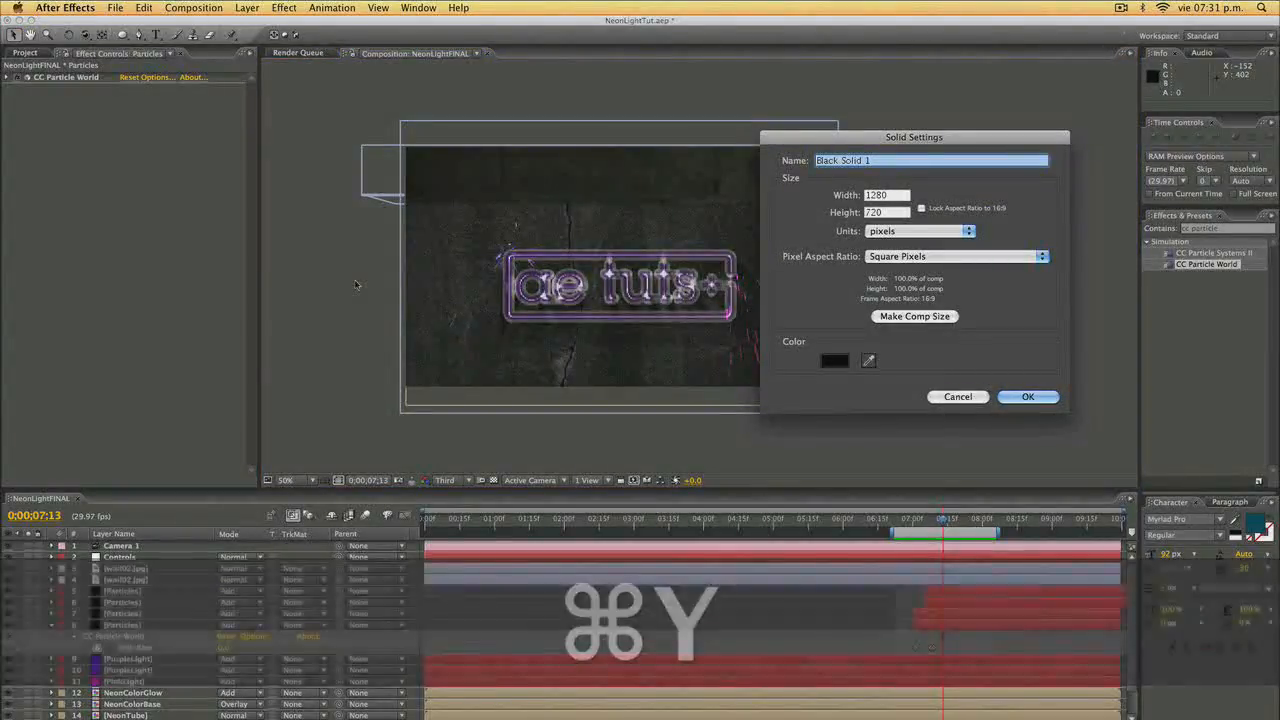
pyautogui.write('LightExplosion')
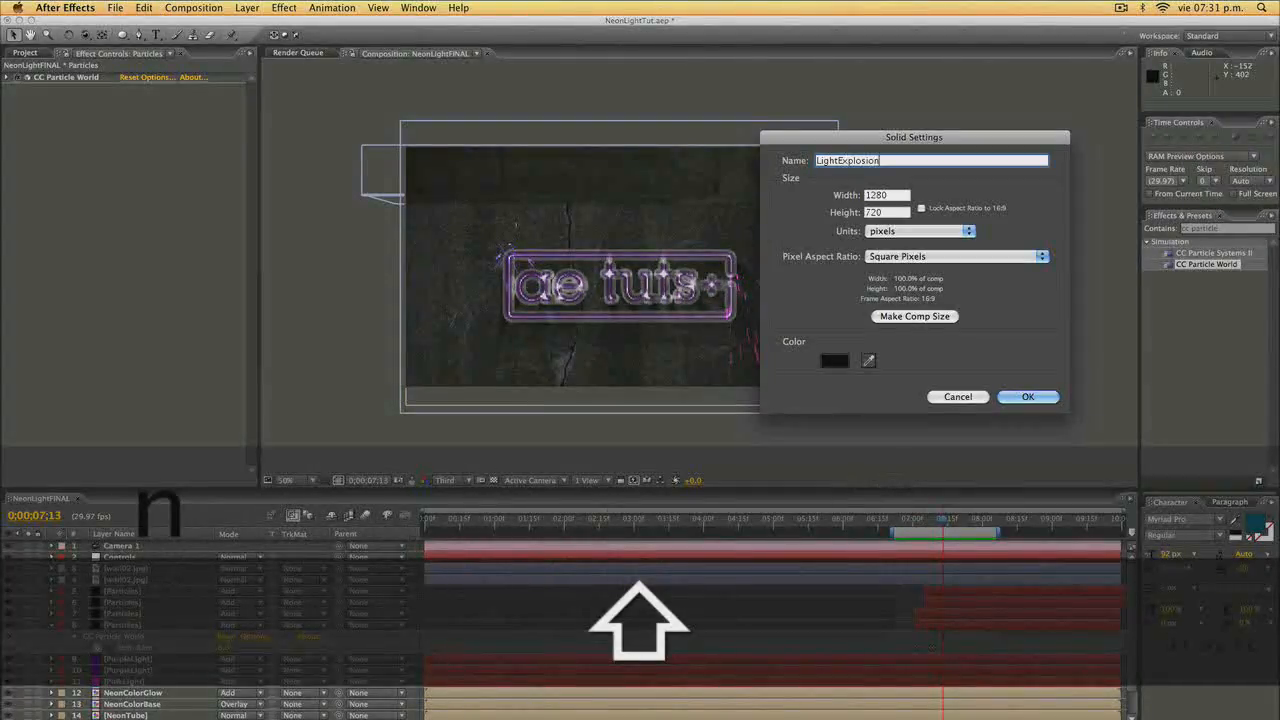
pyautogui.click(889, 317)
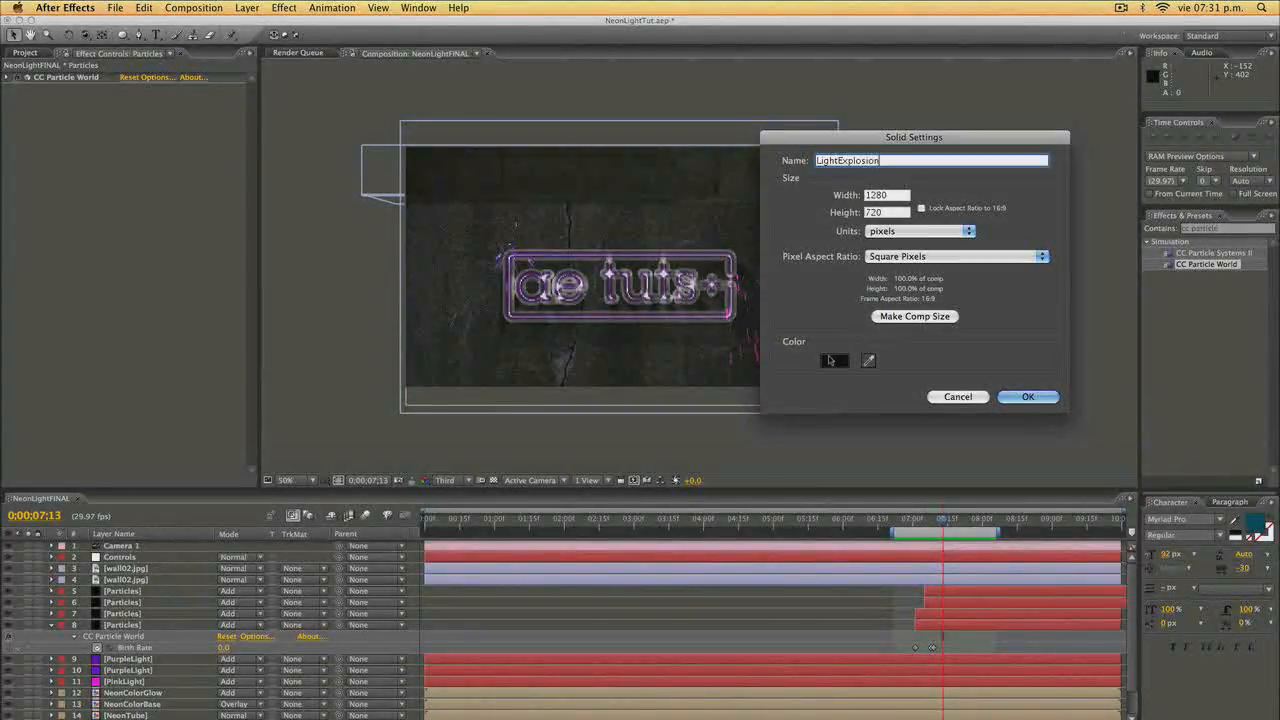
pyautogui.click(834, 360)
pyautogui.click(452, 382)
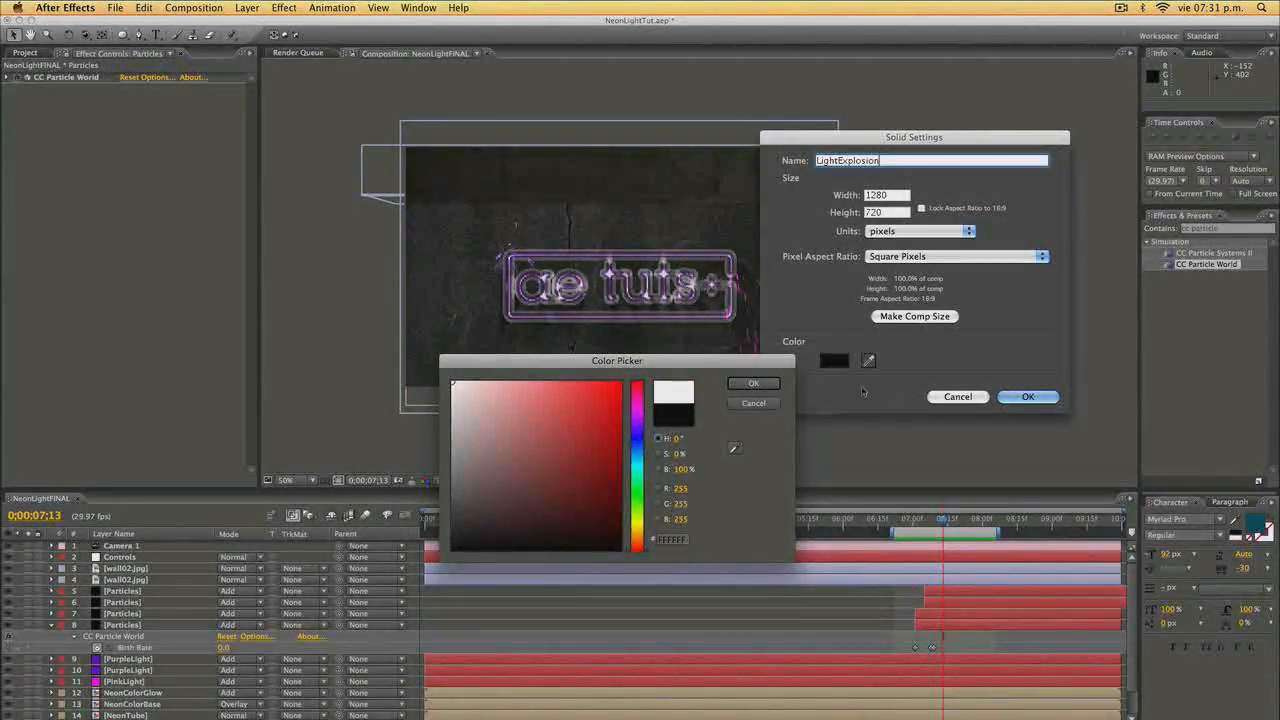
pyautogui.click(753, 383)
pyautogui.click(1028, 397)
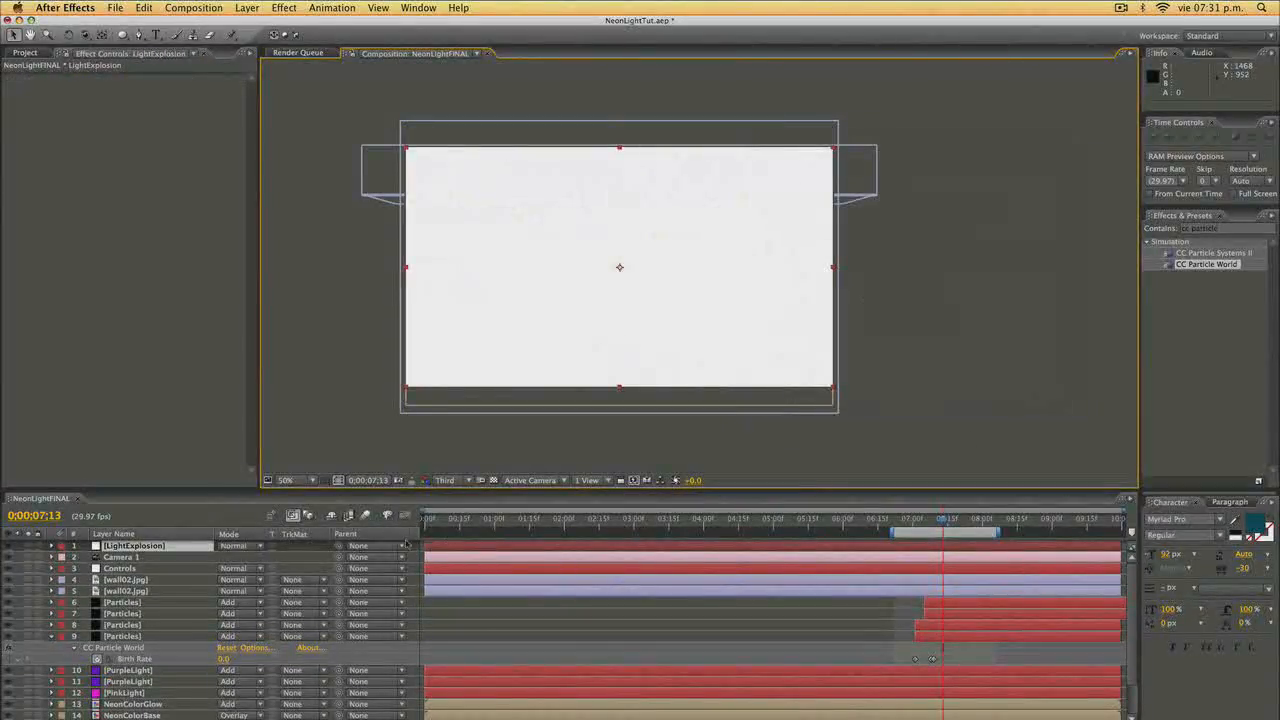
# Trim the LightExplosion layer to start at 0;00;07;05 and place it between the wall02.jpg layers and the Particles layers.
pyautogui.moveTo(424, 545); pyautogui.dragTo(930, 554)
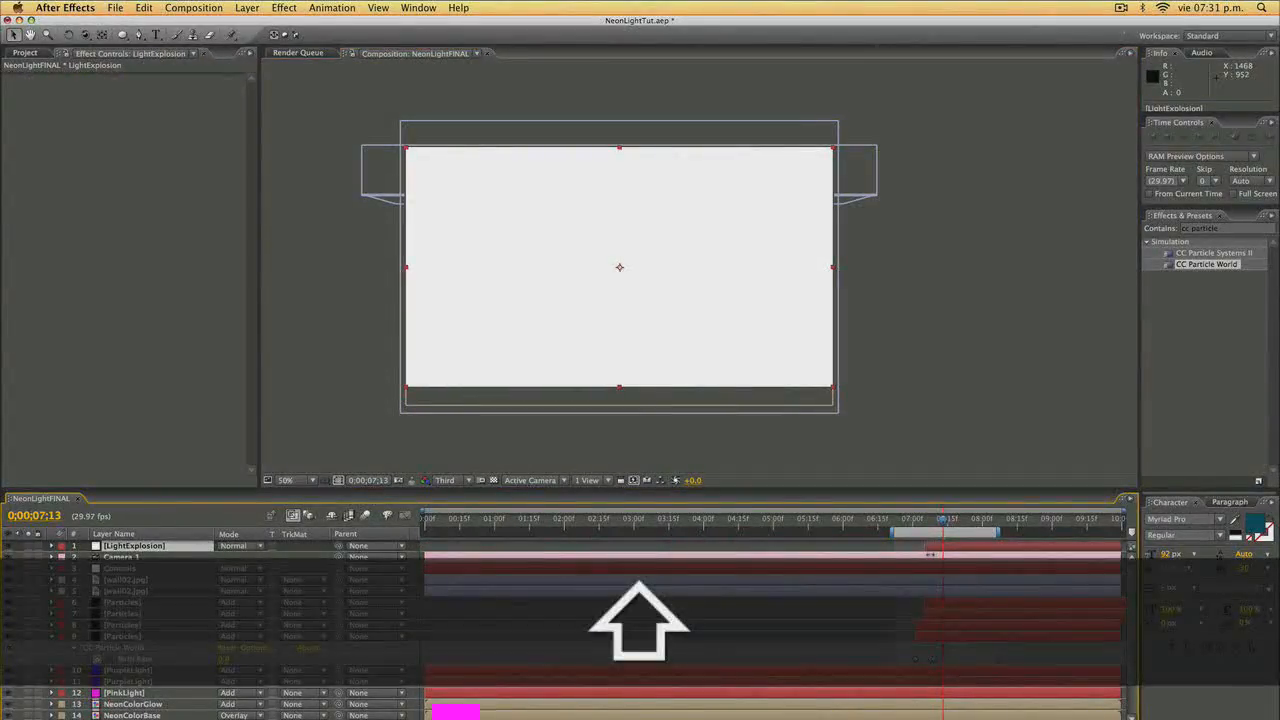
pyautogui.click(919, 524)
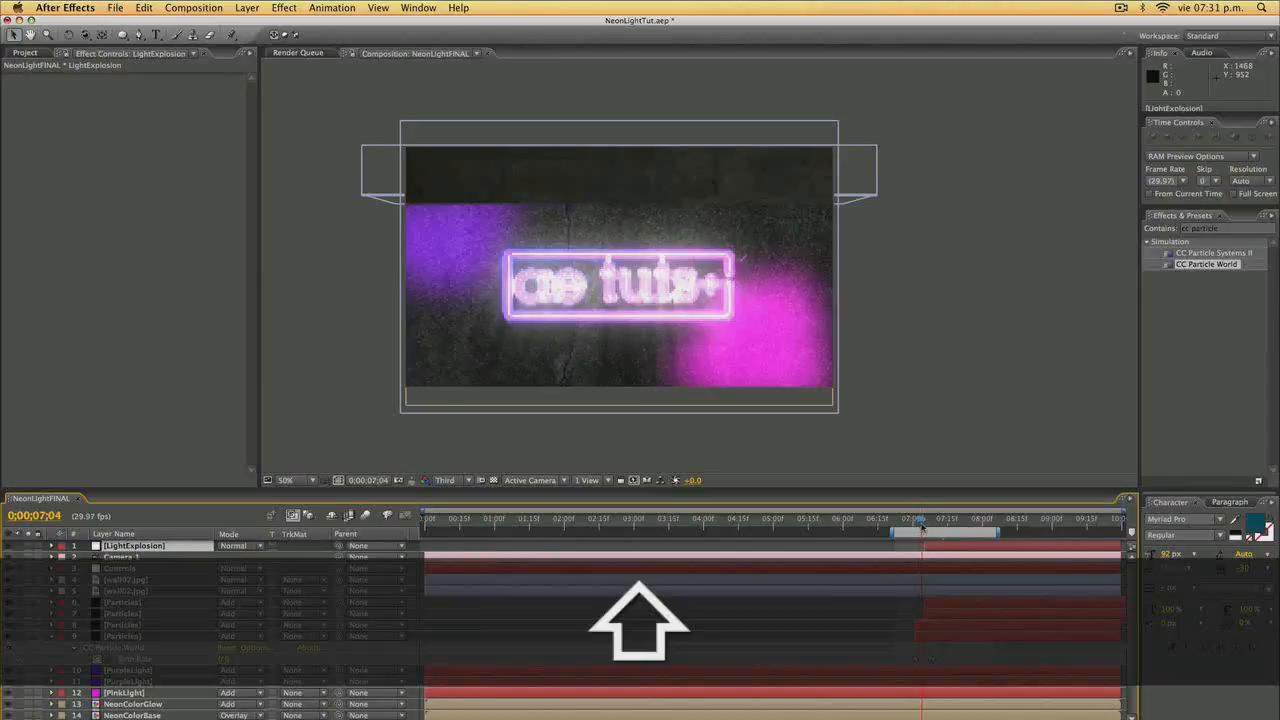
pyautogui.click(923, 524)
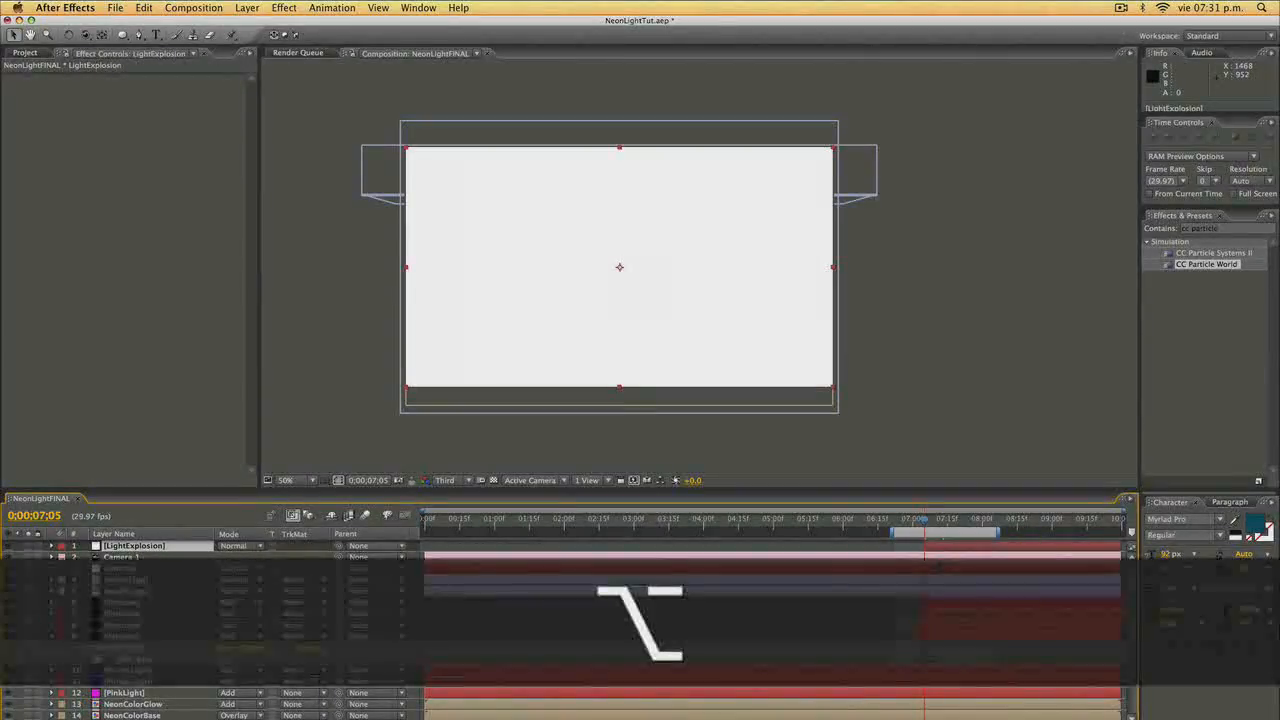
pyautogui.scroll(5, 927, 548)
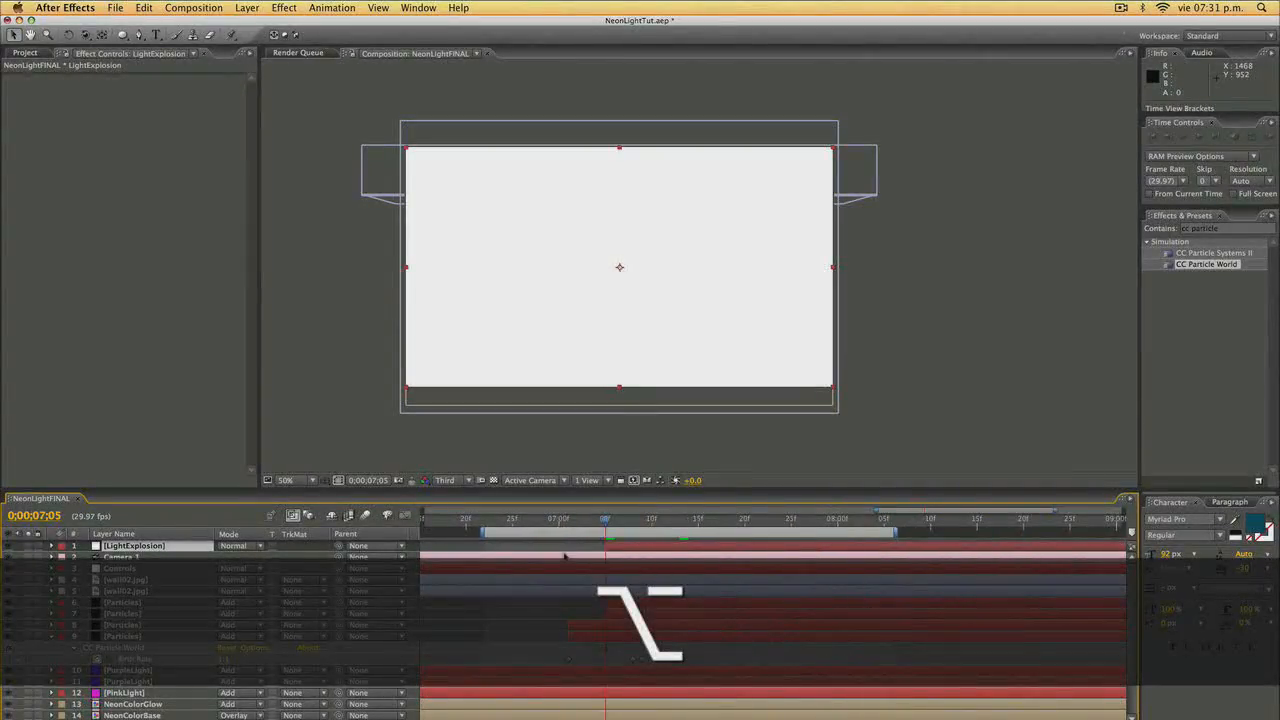
pyautogui.moveTo(150, 547); pyautogui.dragTo(144, 598)
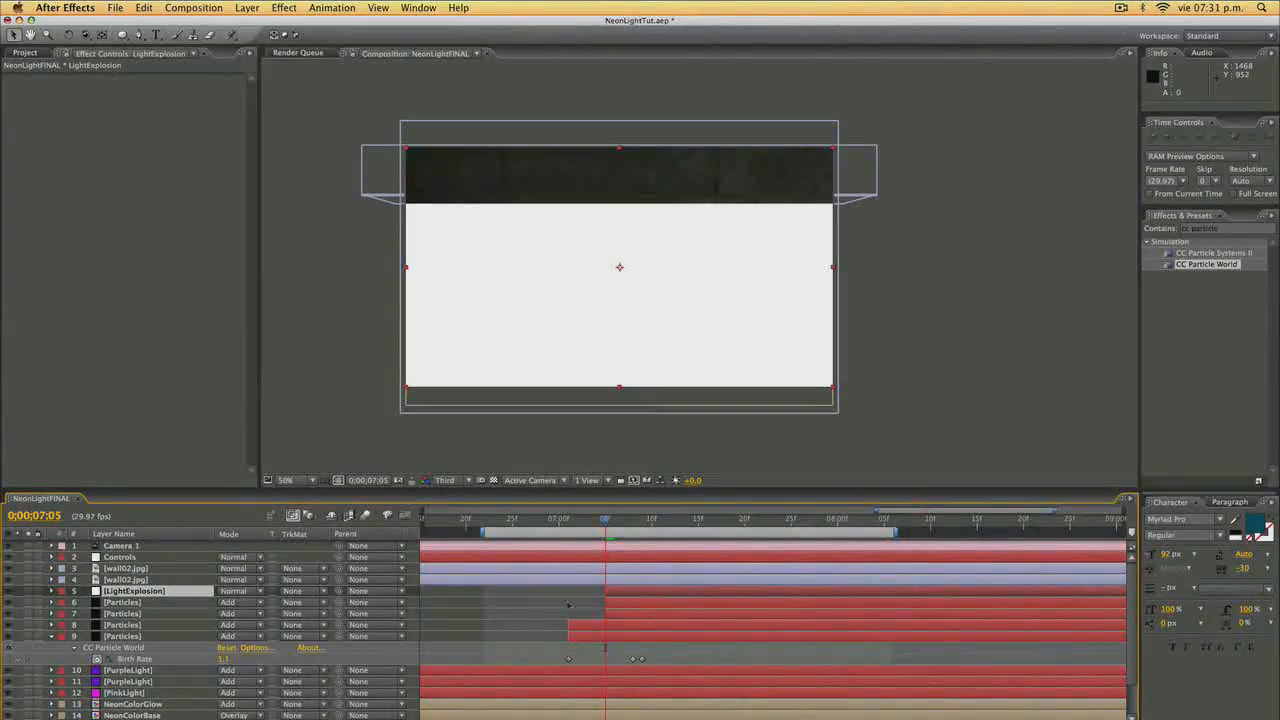
# Set the LightExplosion layer's Opacity to 60% at 0;00;07;05 with a keyframe.
pyautogui.press('t')
pyautogui.click(228, 602)
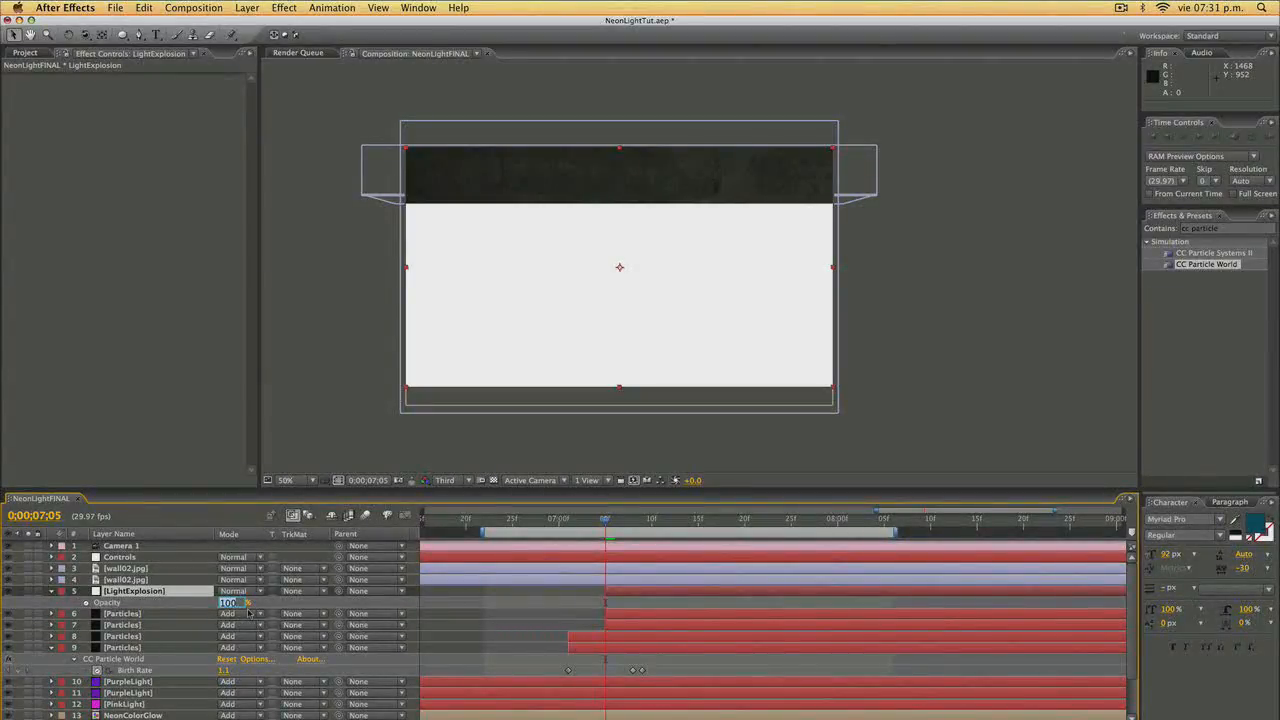
pyautogui.write('60')
pyautogui.press('Return')
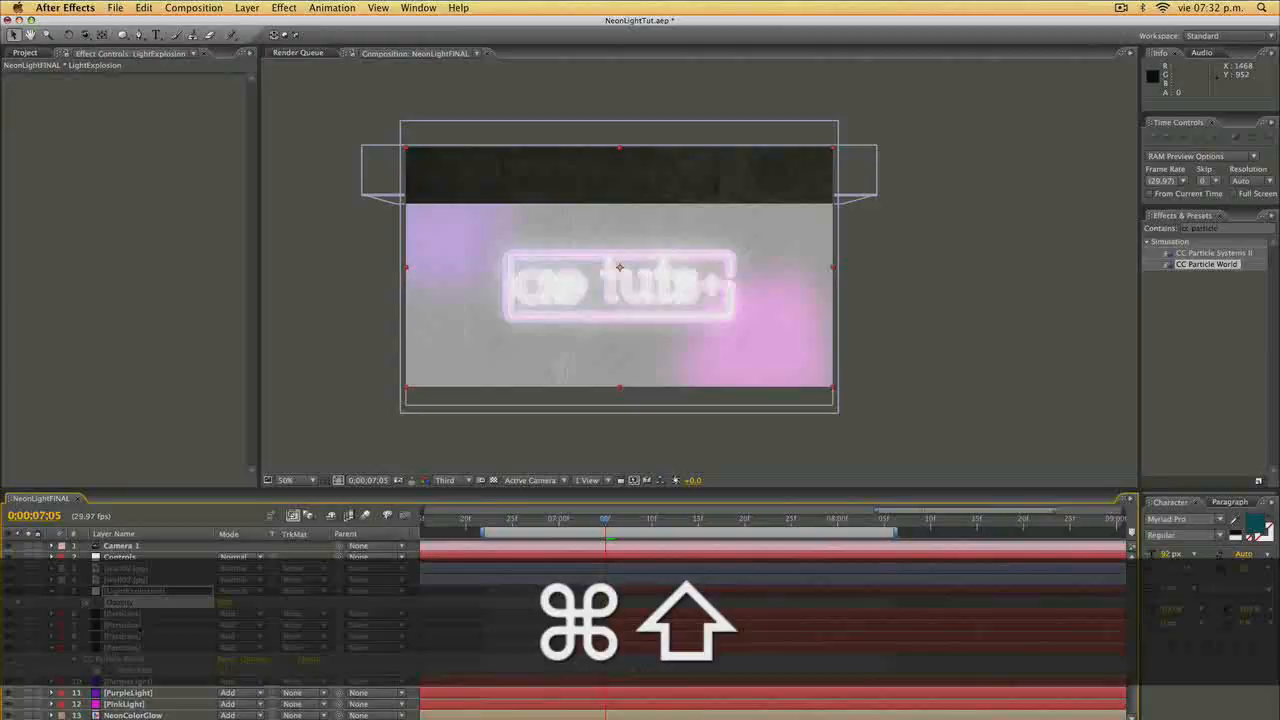
# Add an Opacity keyframe of 0% for LightExplosion ten frames further on, at 0;00;07;15.
pyautogui.press('super+shift+Right')
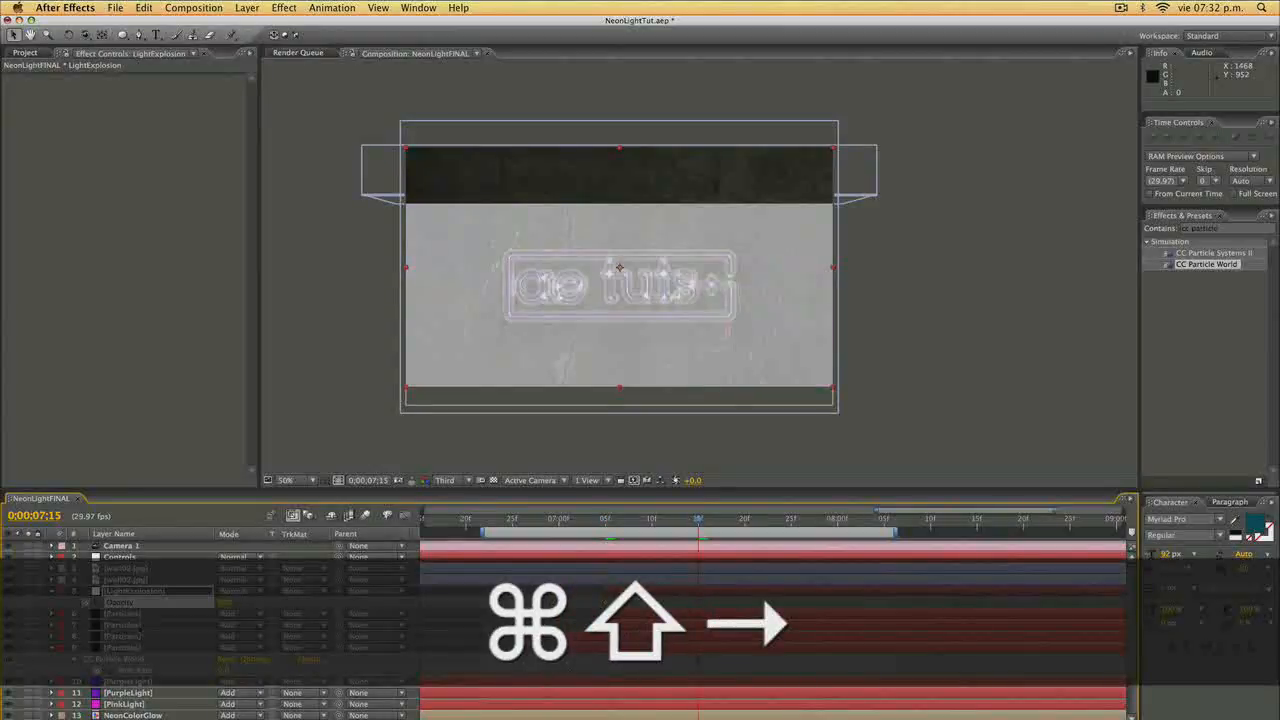
pyautogui.press('KP_0')
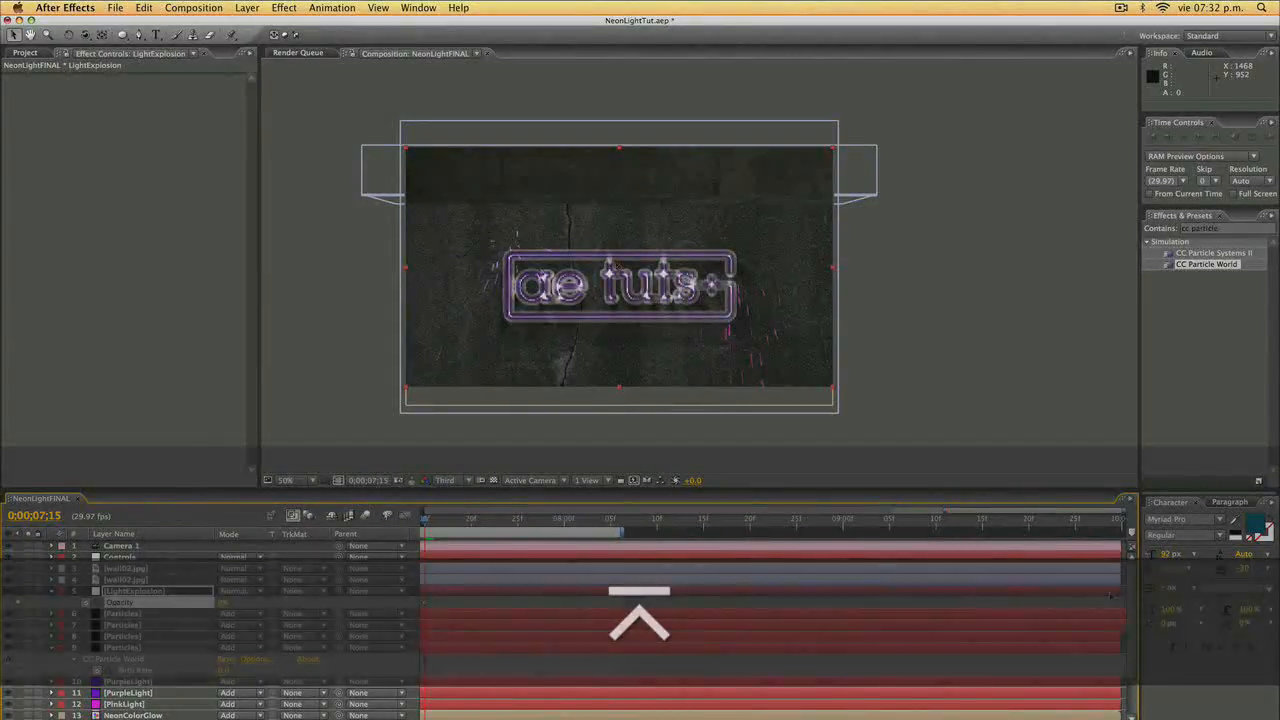
pyautogui.press('shift')
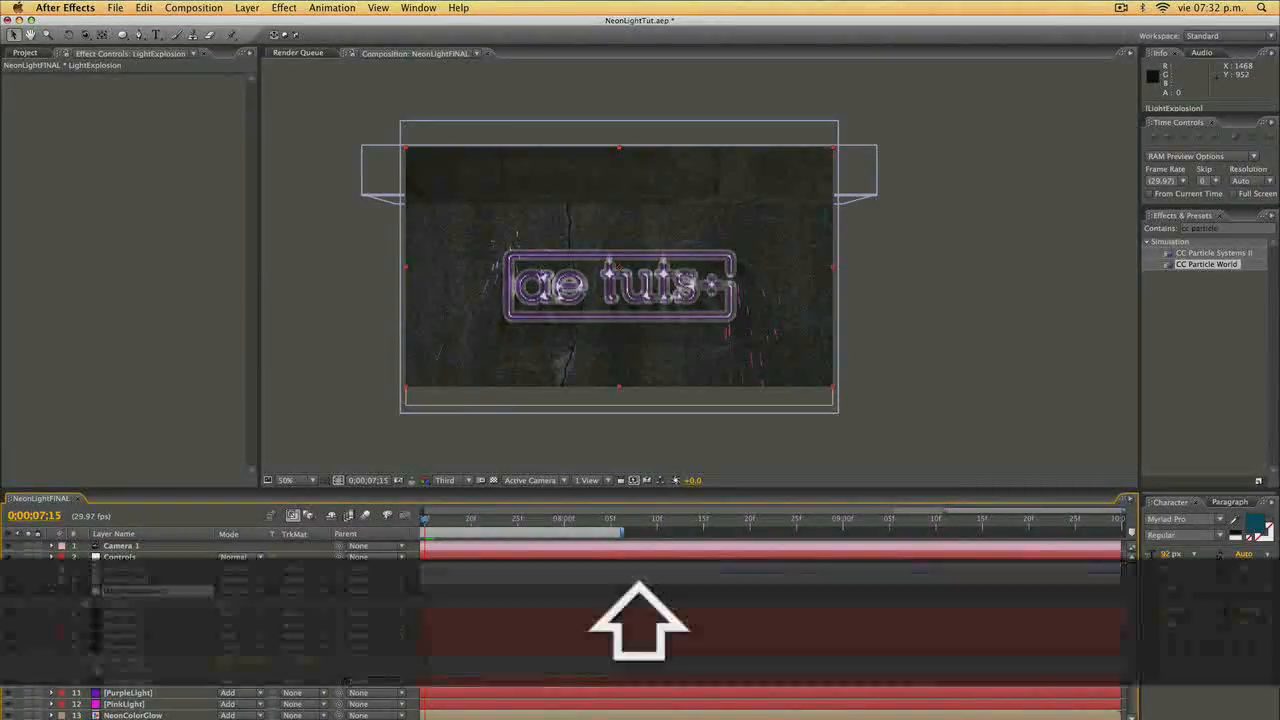
# Set the LightExplosion layer's blending mode to Add and move the layer above both wall02.jpg layers.
pyautogui.hscroll(-4, 647, 614)
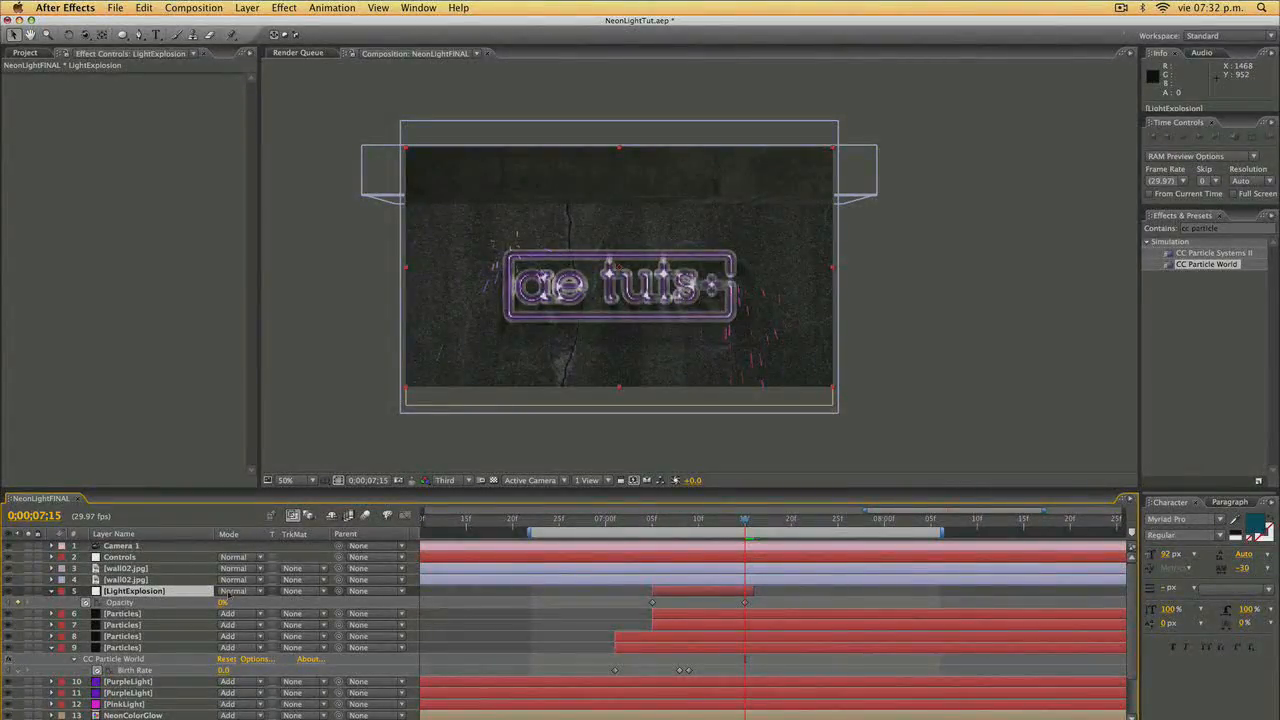
pyautogui.click(239, 593)
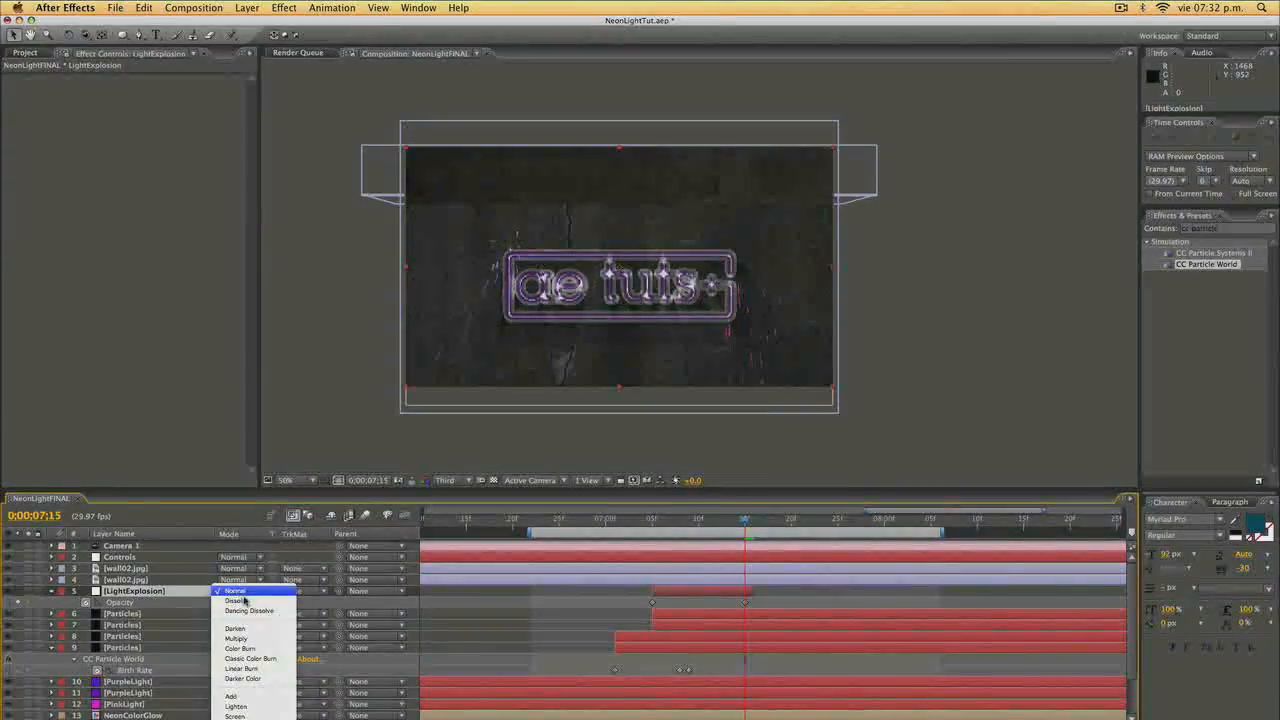
pyautogui.click(243, 689)
pyautogui.moveTo(643, 524); pyautogui.dragTo(652, 528)
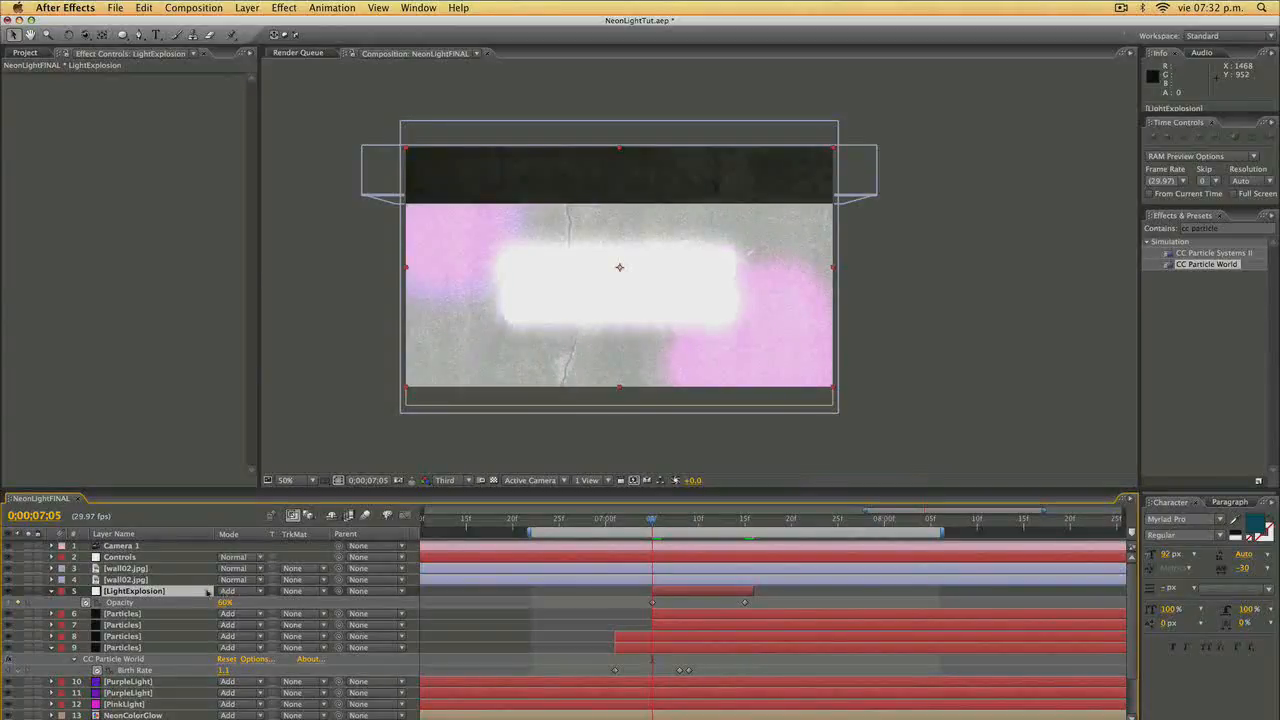
pyautogui.moveTo(164, 591); pyautogui.dragTo(160, 564)
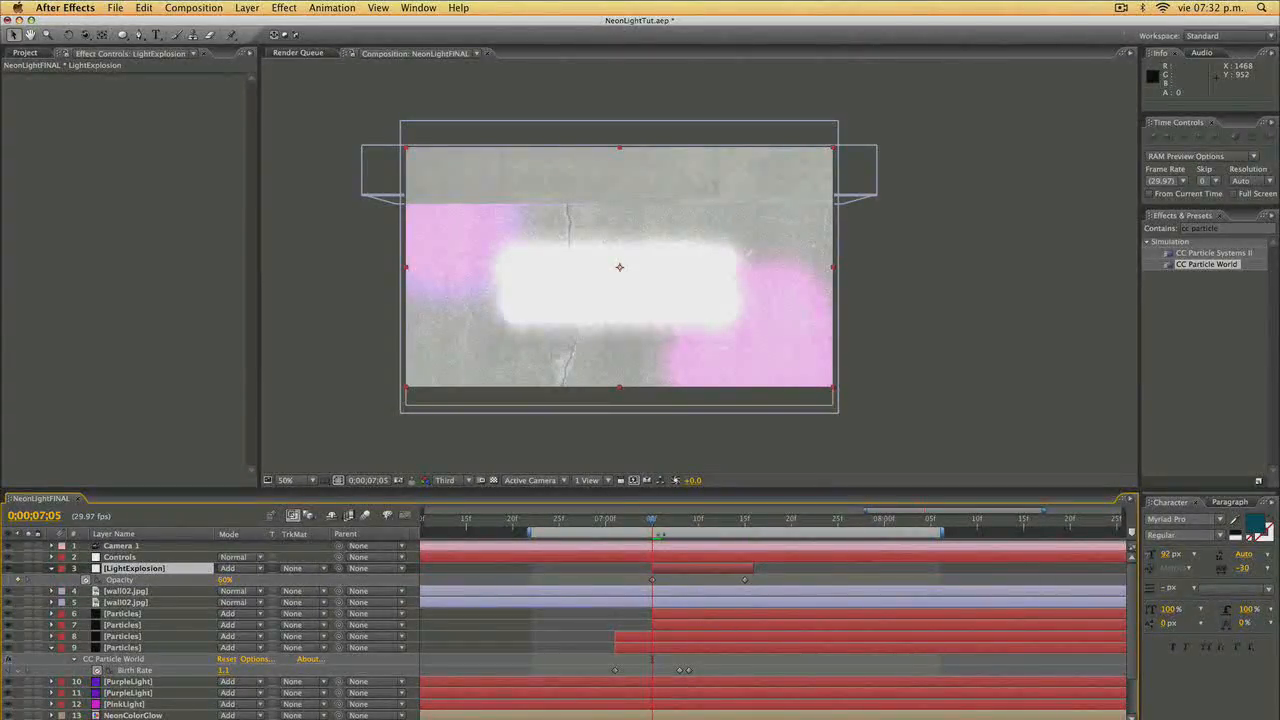
pyautogui.moveTo(652, 525); pyautogui.dragTo(748, 543)
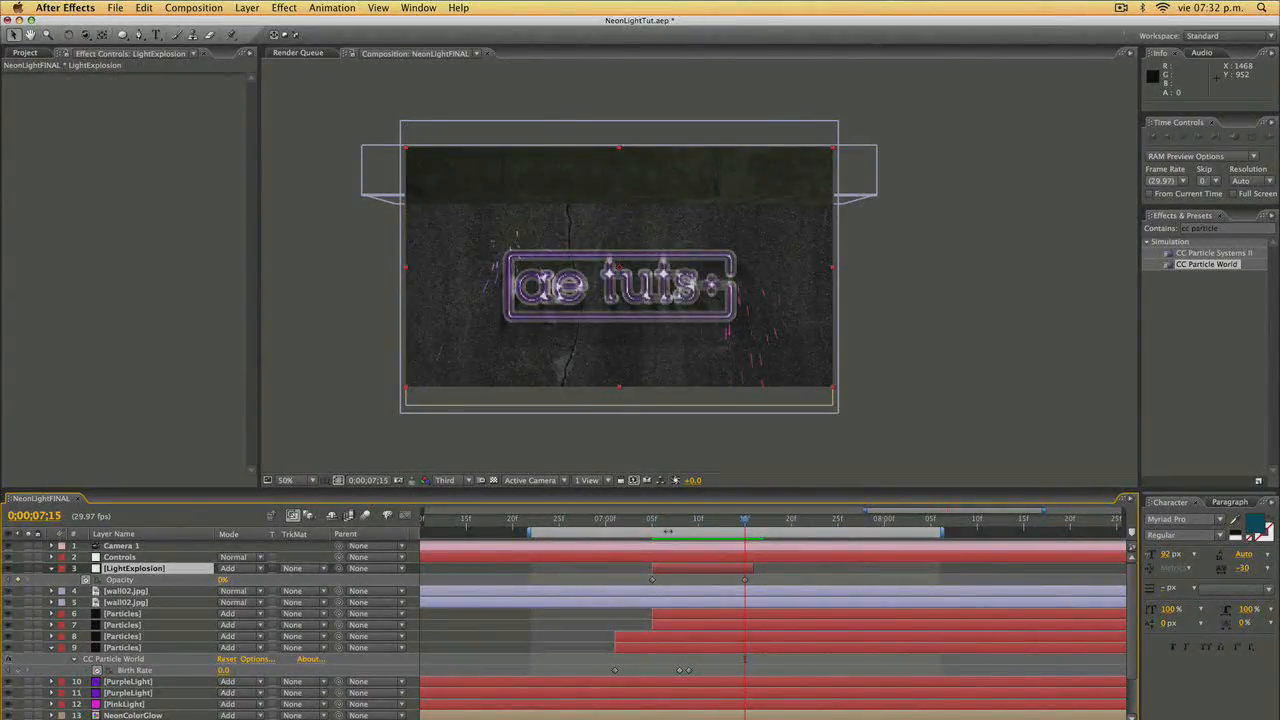
# Duplicate the LightExplosion layer, shift the copy to start at 0;00;07;09, and set its first Opacity keyframe to 30%.
pyautogui.press('super+d')
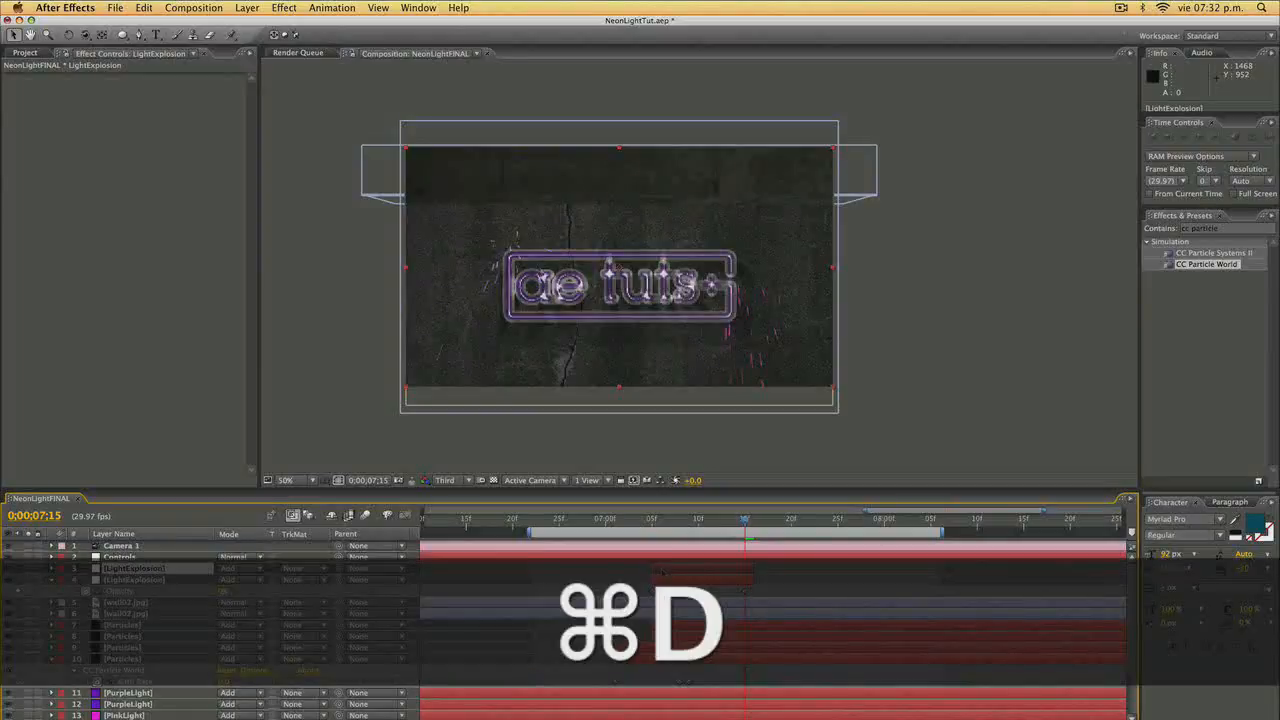
pyautogui.moveTo(667, 573); pyautogui.dragTo(697, 573)
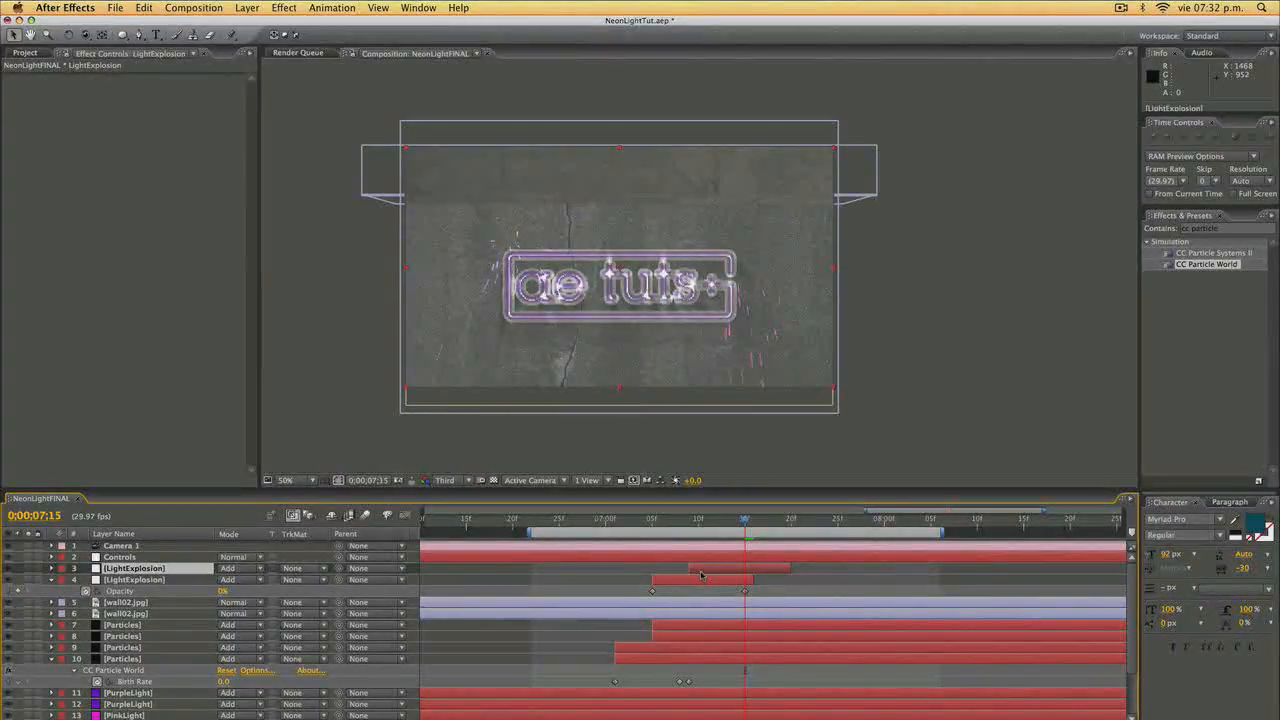
pyautogui.press('t')
pyautogui.keyDown('shift'); pyautogui.click(691, 519); pyautogui.keyUp('shift')
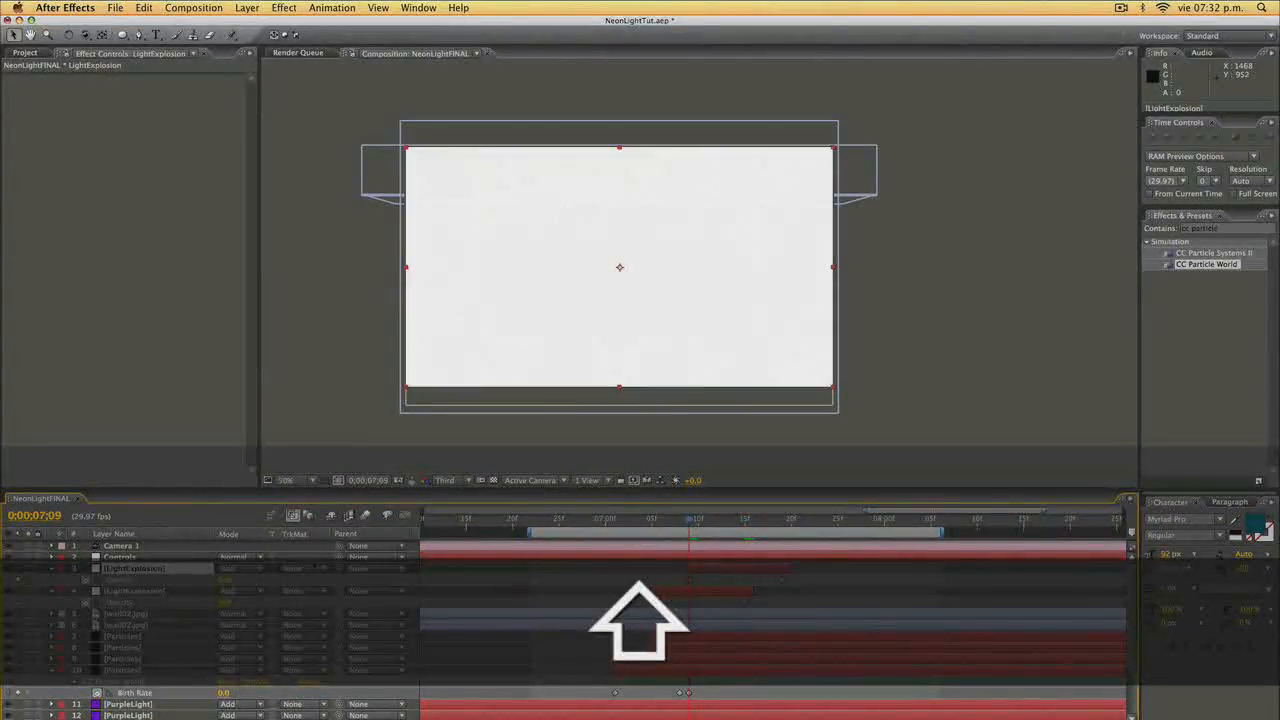
pyautogui.click(226, 580)
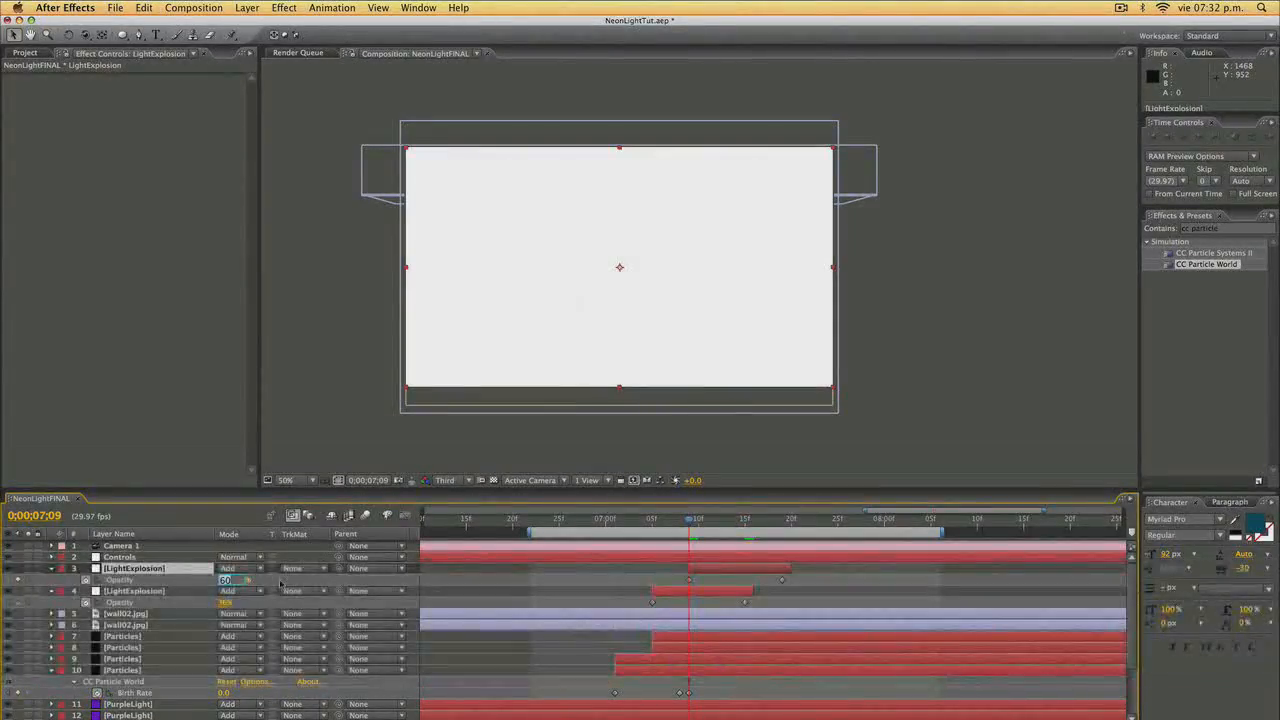
pyautogui.press('Return')
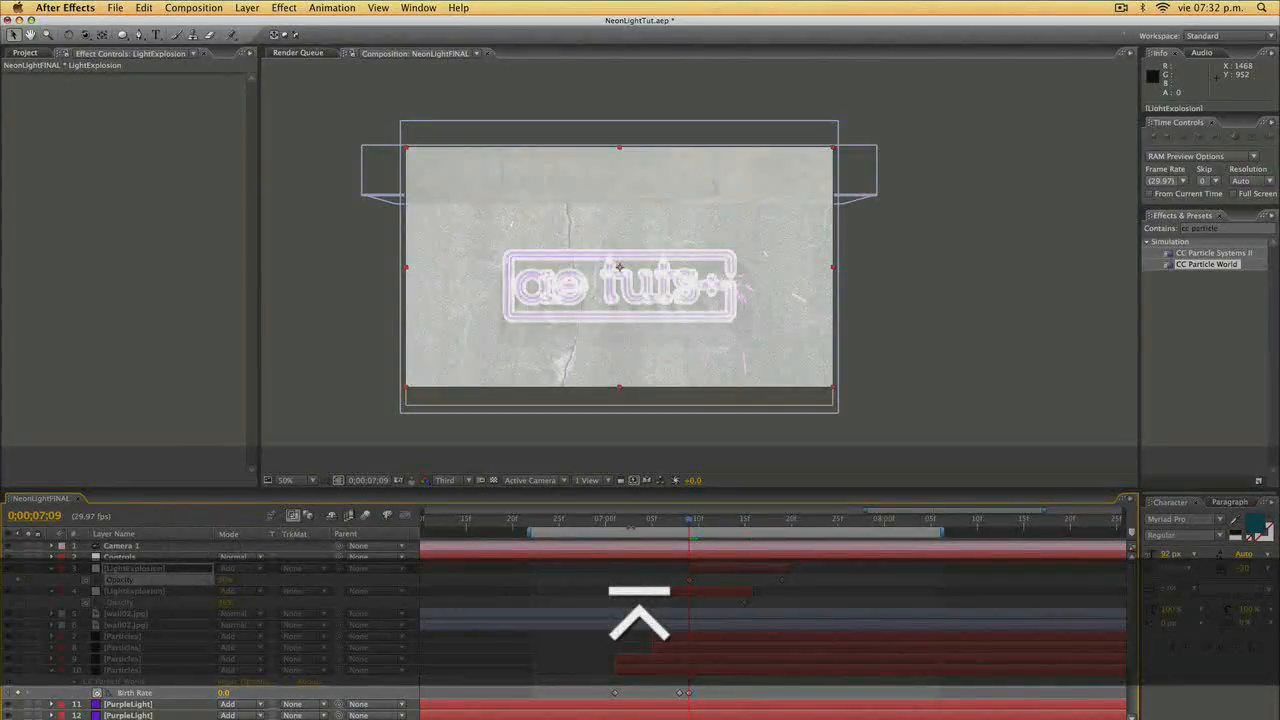
# Create a black solid named Vignette, 1280 by 720 pixels.
pyautogui.moveTo(642, 525)
pyautogui.mouseDown()
pyautogui.moveTo(745, 527)
pyautogui.moveTo(623, 528)
pyautogui.moveTo(644, 530)
pyautogui.mouseUp()
pyautogui.press('-')
pyautogui.press('-')
pyautogui.press('-')
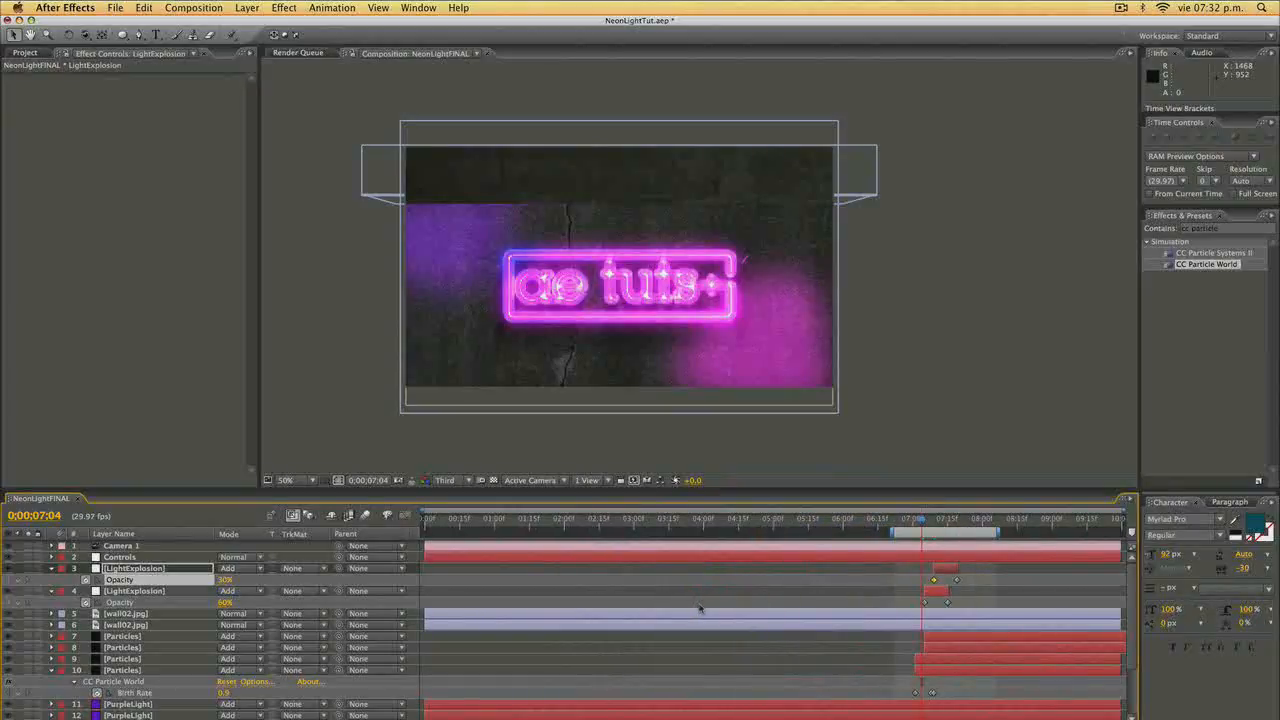
pyautogui.keyDown('shift'); pyautogui.click(928, 598); pyautogui.keyUp('shift')
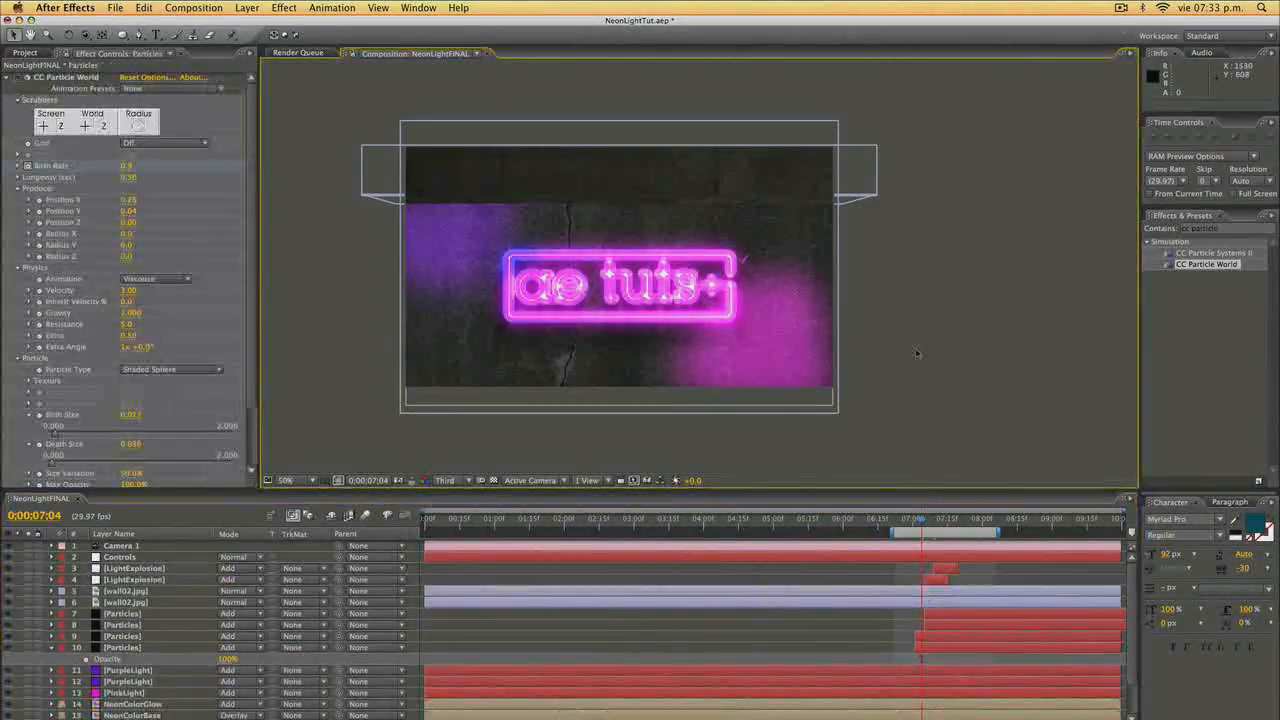
pyautogui.press('super+y')
pyautogui.write('Vignette')
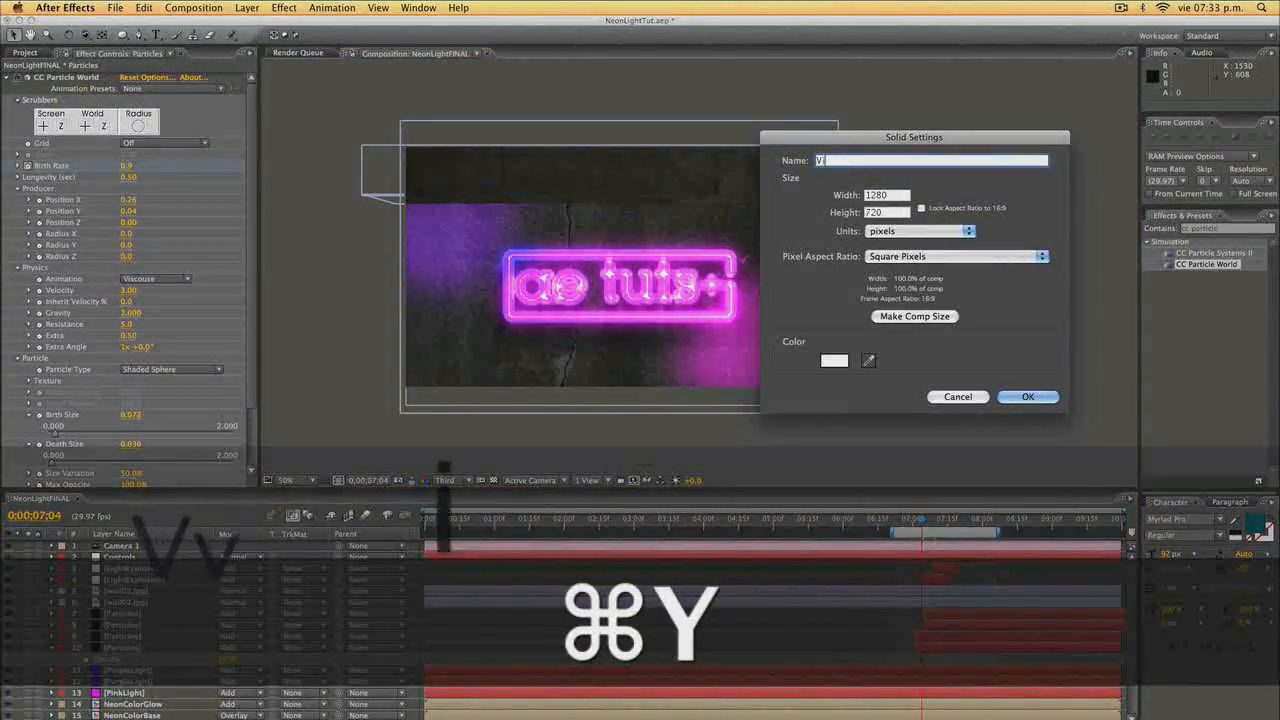
pyautogui.click(843, 367)
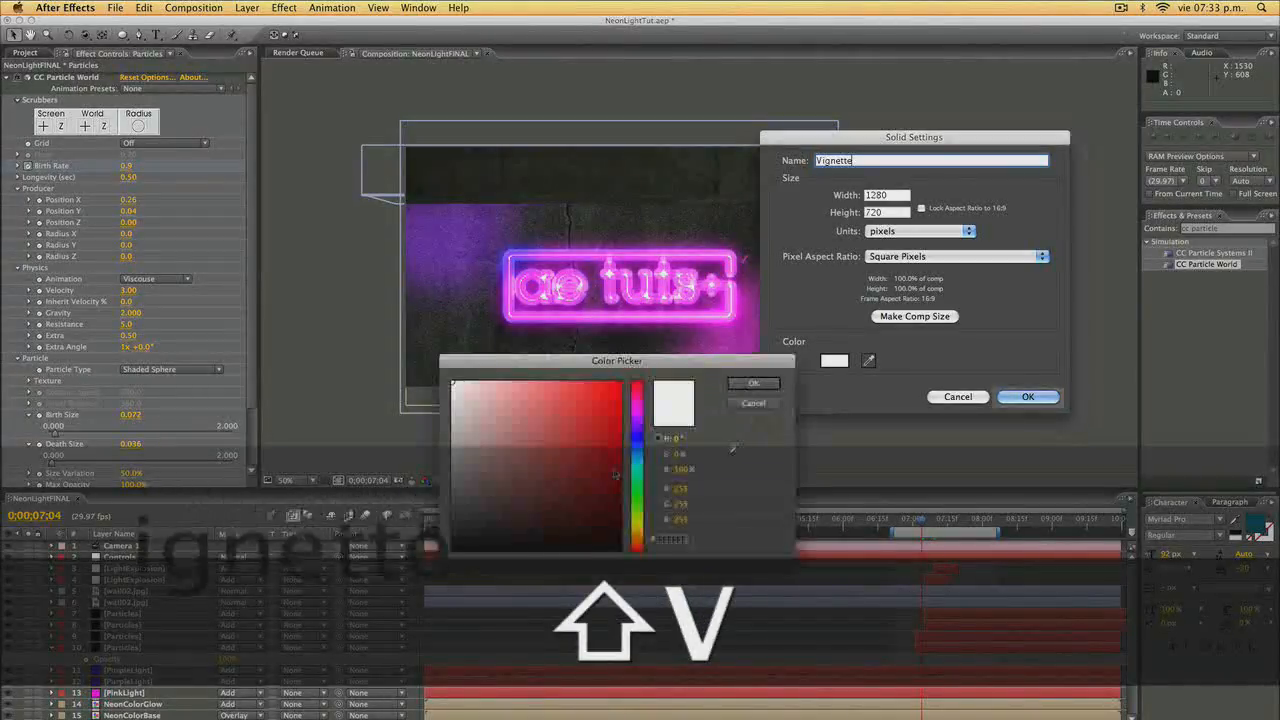
pyautogui.click(619, 548)
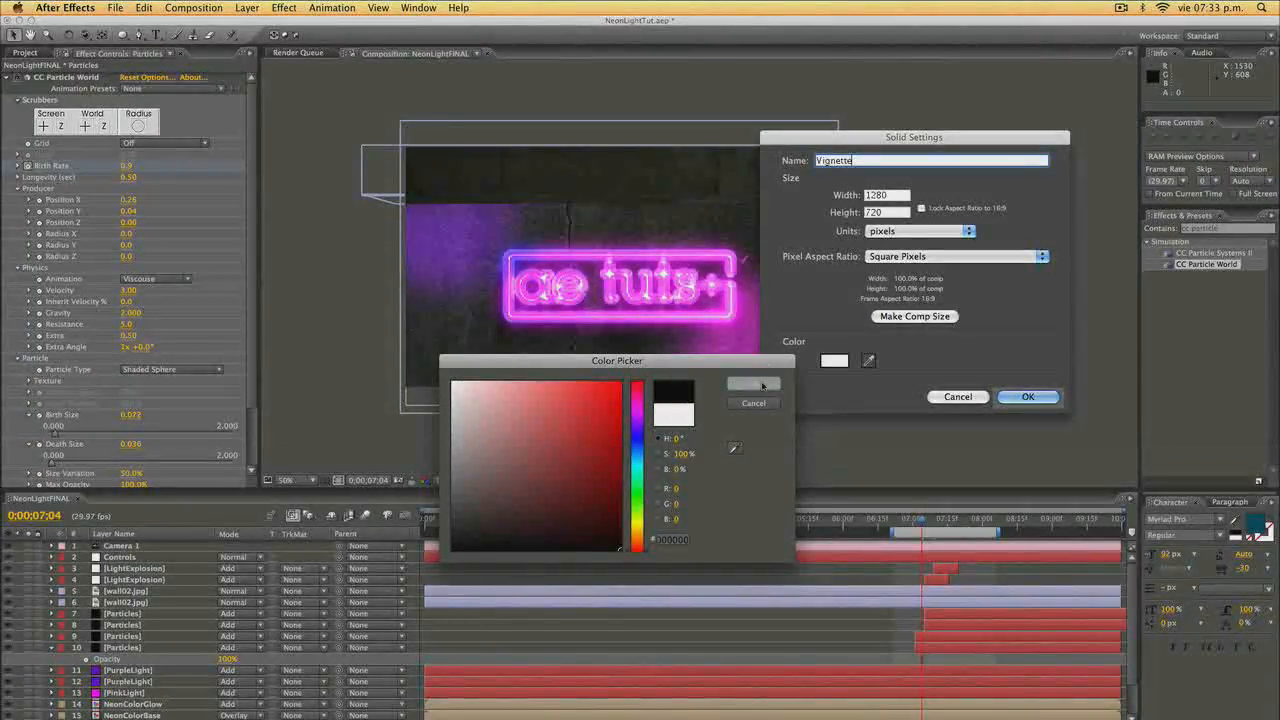
pyautogui.click(755, 383)
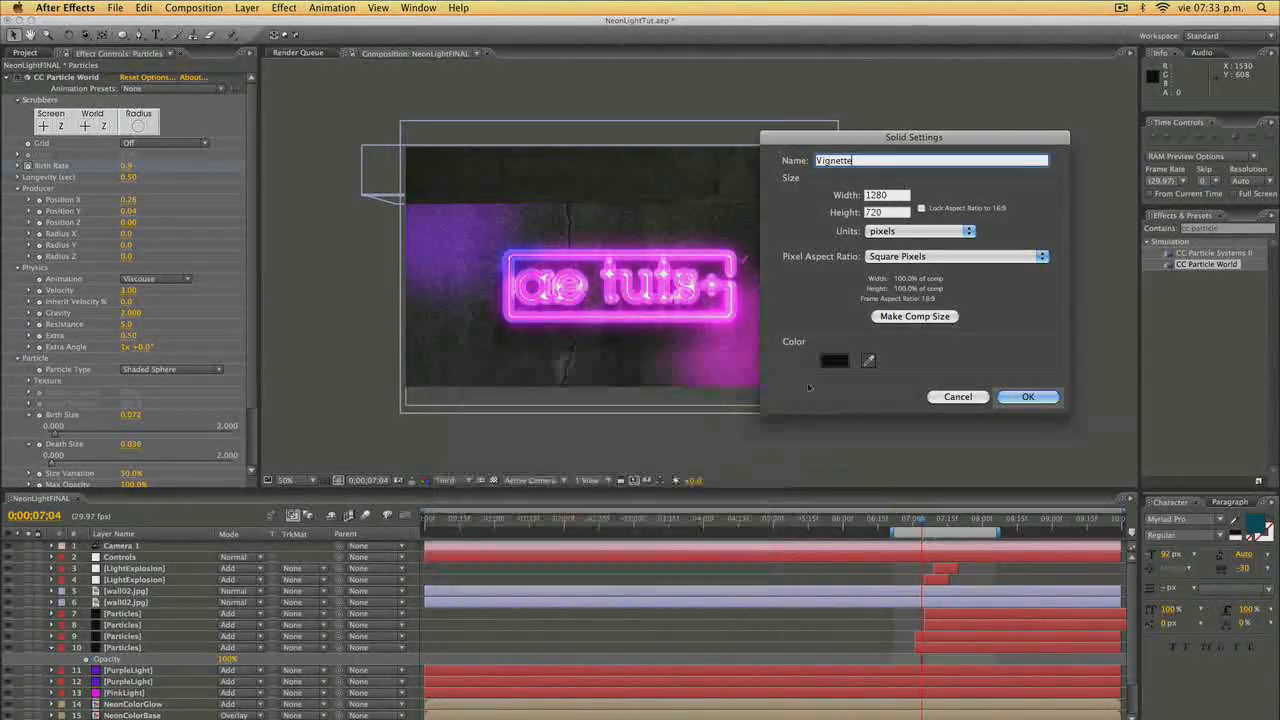
pyautogui.click(1025, 397)
# Draw a closed, irregular straight-sided mask around the neon sign on the Vignette layer with the Pen tool.
pyautogui.press('space')
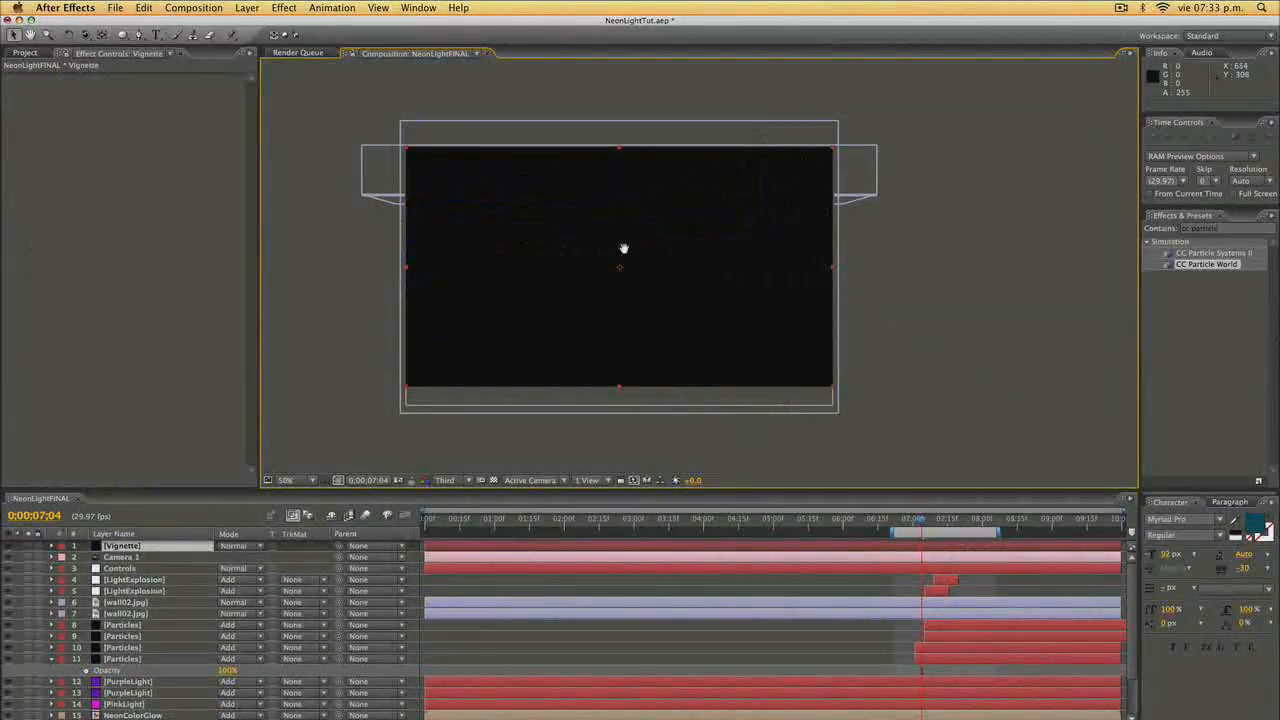
pyautogui.moveTo(623, 249); pyautogui.dragTo(638, 287)
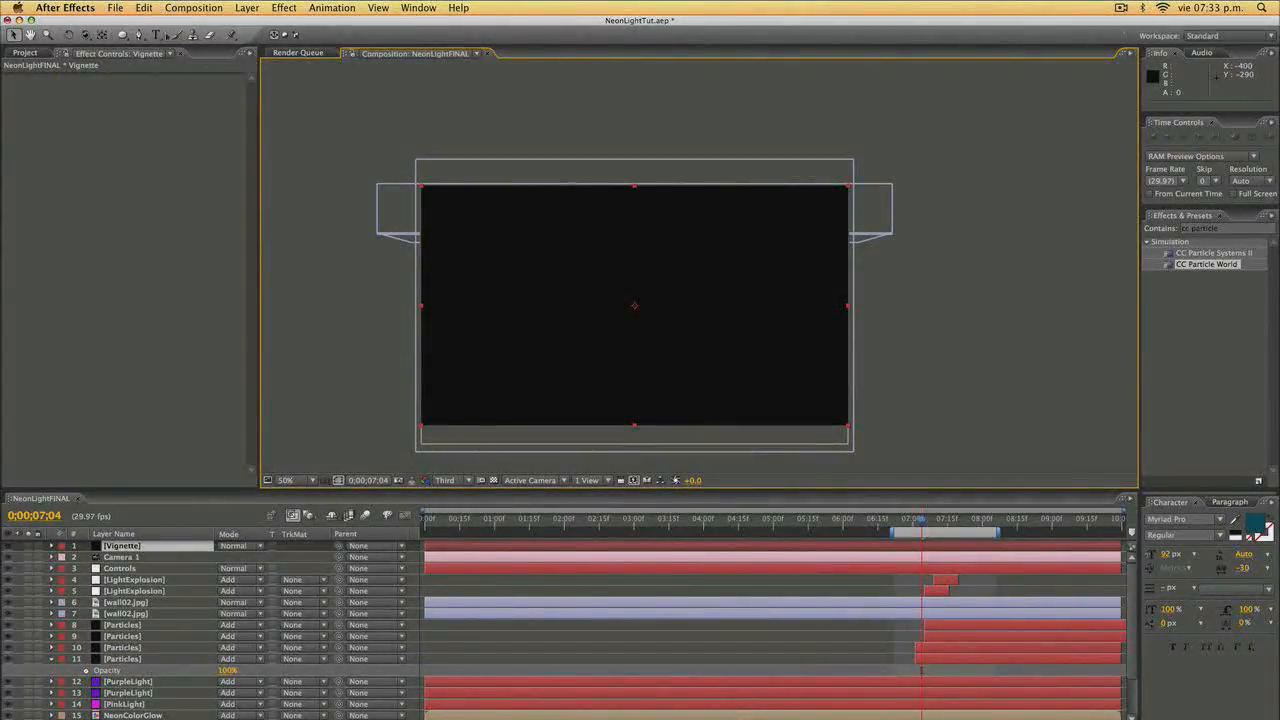
pyautogui.click(139, 35)
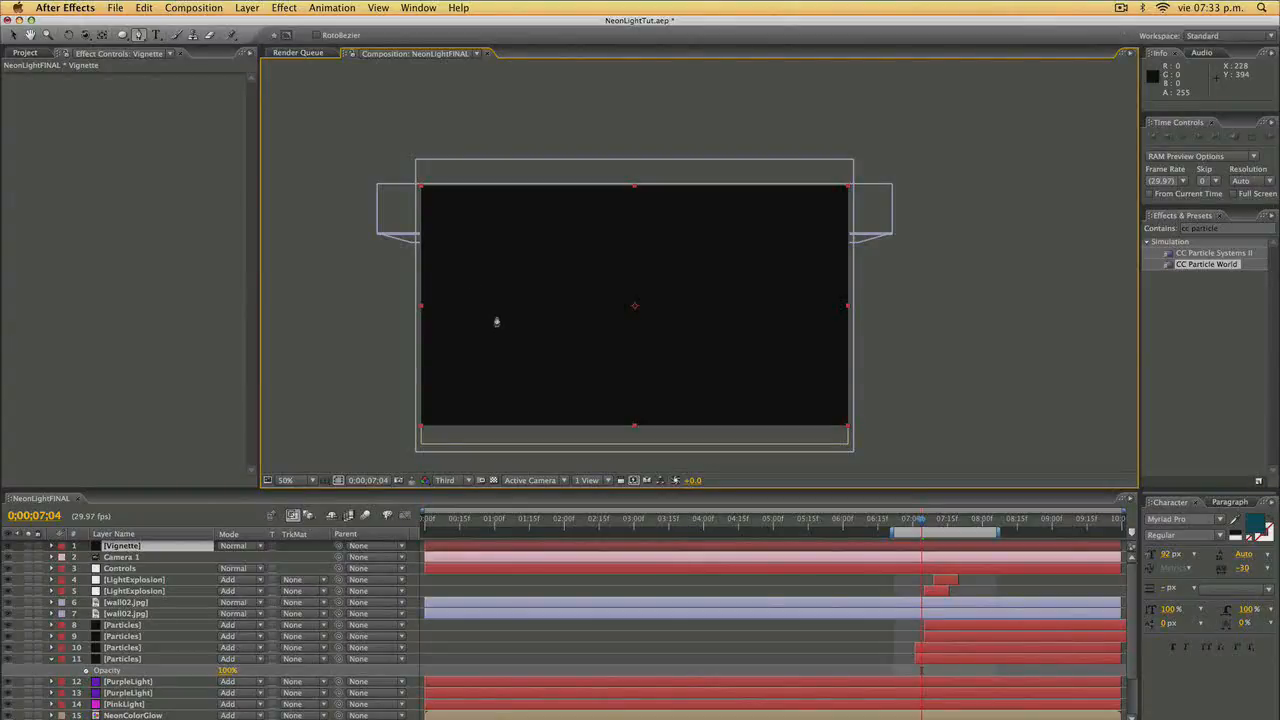
pyautogui.click(493, 316)
pyautogui.click(499, 248)
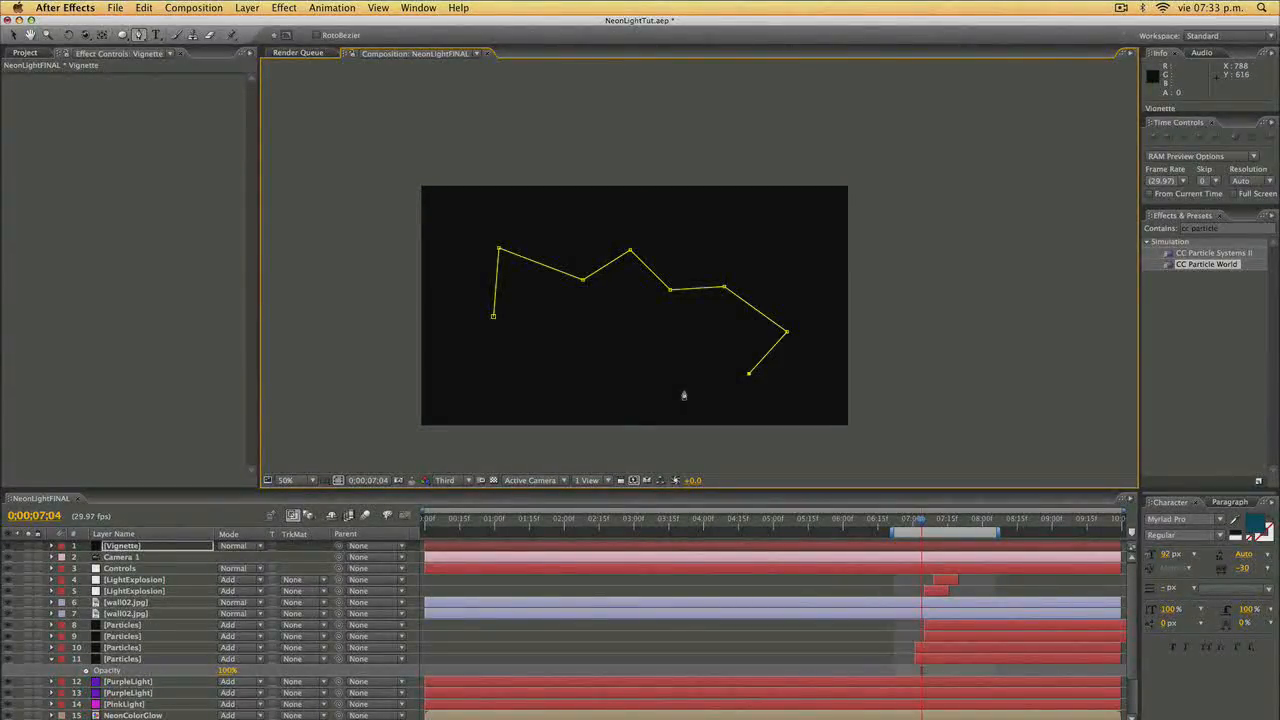
pyautogui.click(608, 380)
pyautogui.click(558, 396)
pyautogui.click(545, 368)
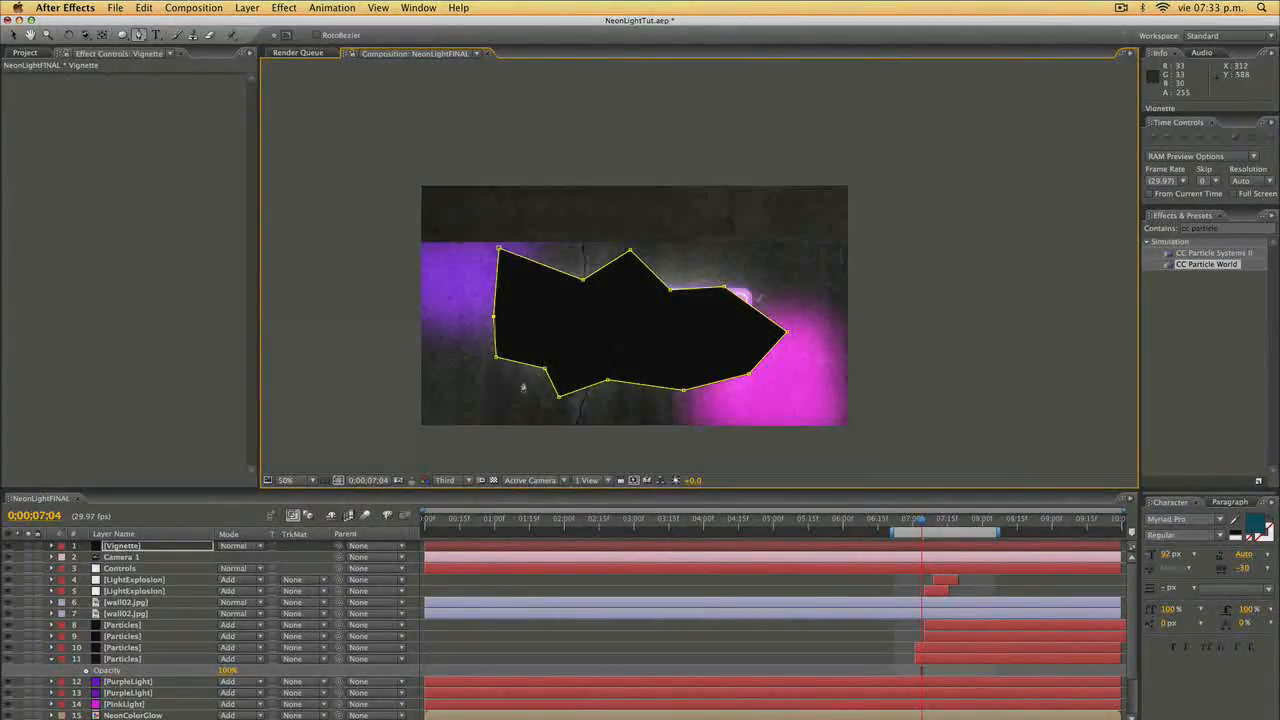
# Reveal the Vignette layer's mask properties and set its mask mode to Subtract.
pyautogui.press('m')
pyautogui.press('m')
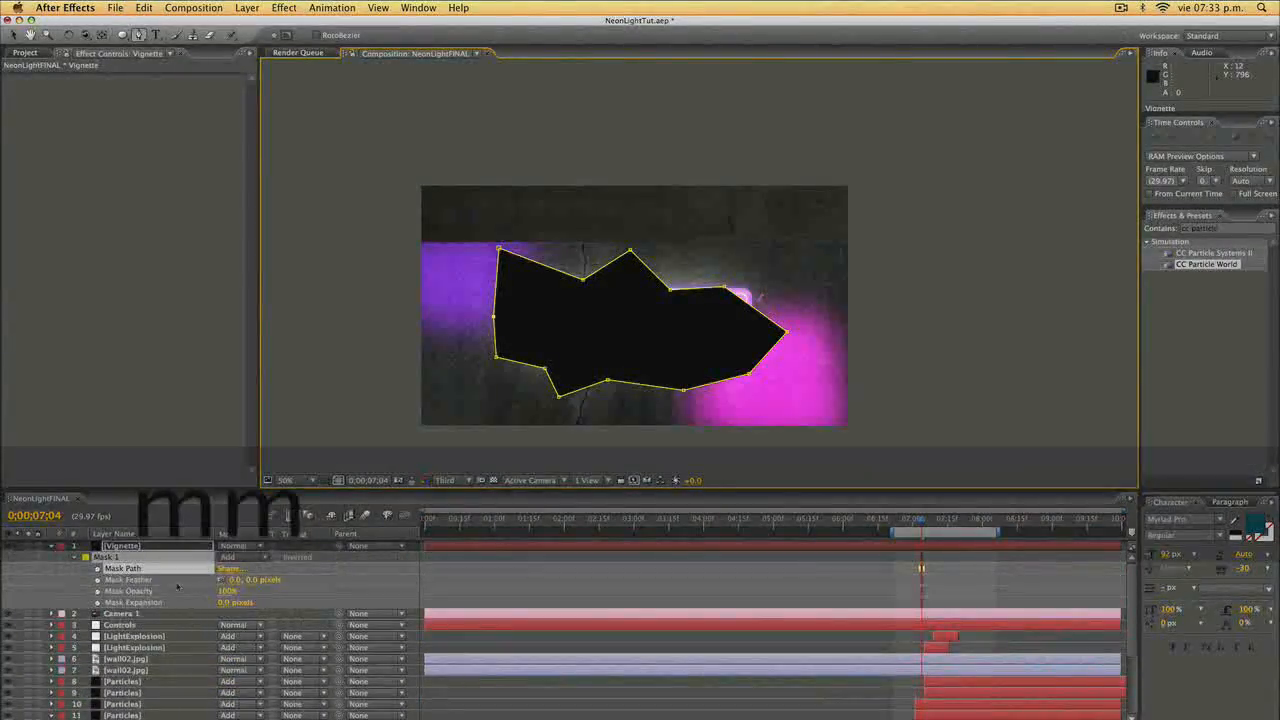
pyautogui.click(232, 556)
pyautogui.click(242, 569)
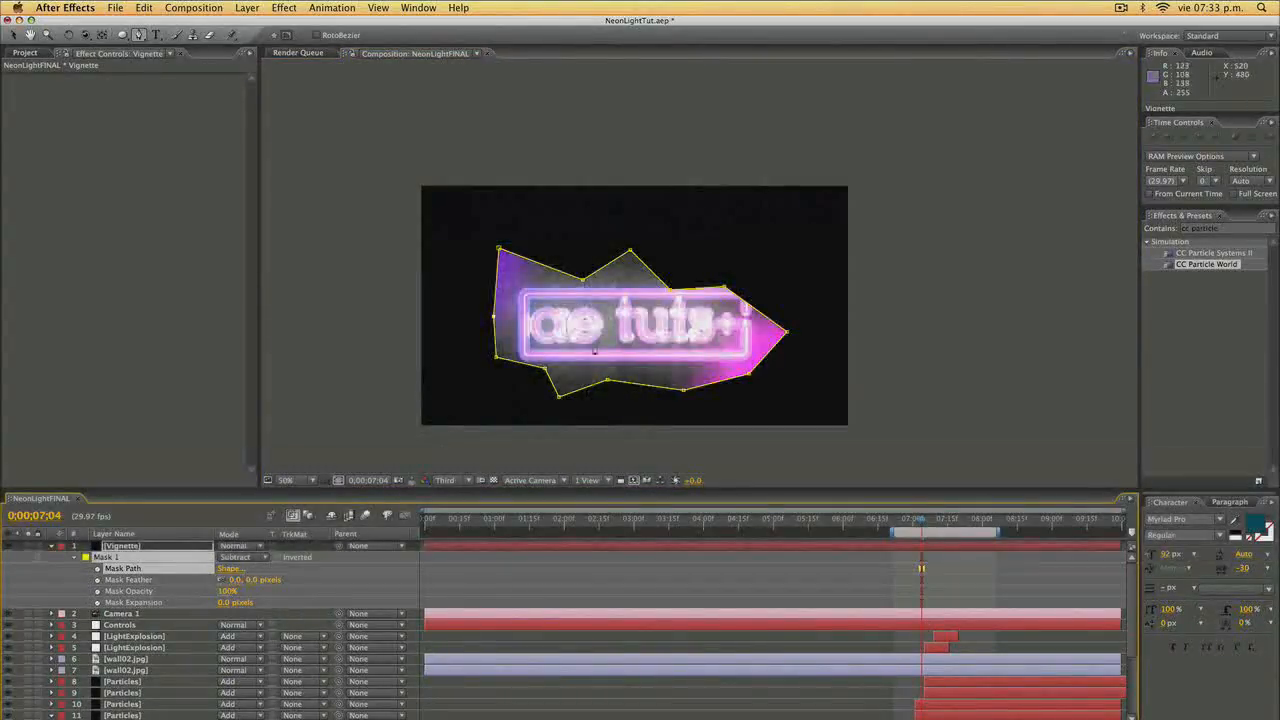
# Nudge the whole Vignette mask about 18 pixels right and 10 pixels up to fit it around the sign.
pyautogui.press('v')
pyautogui.doubleClick(505, 254)
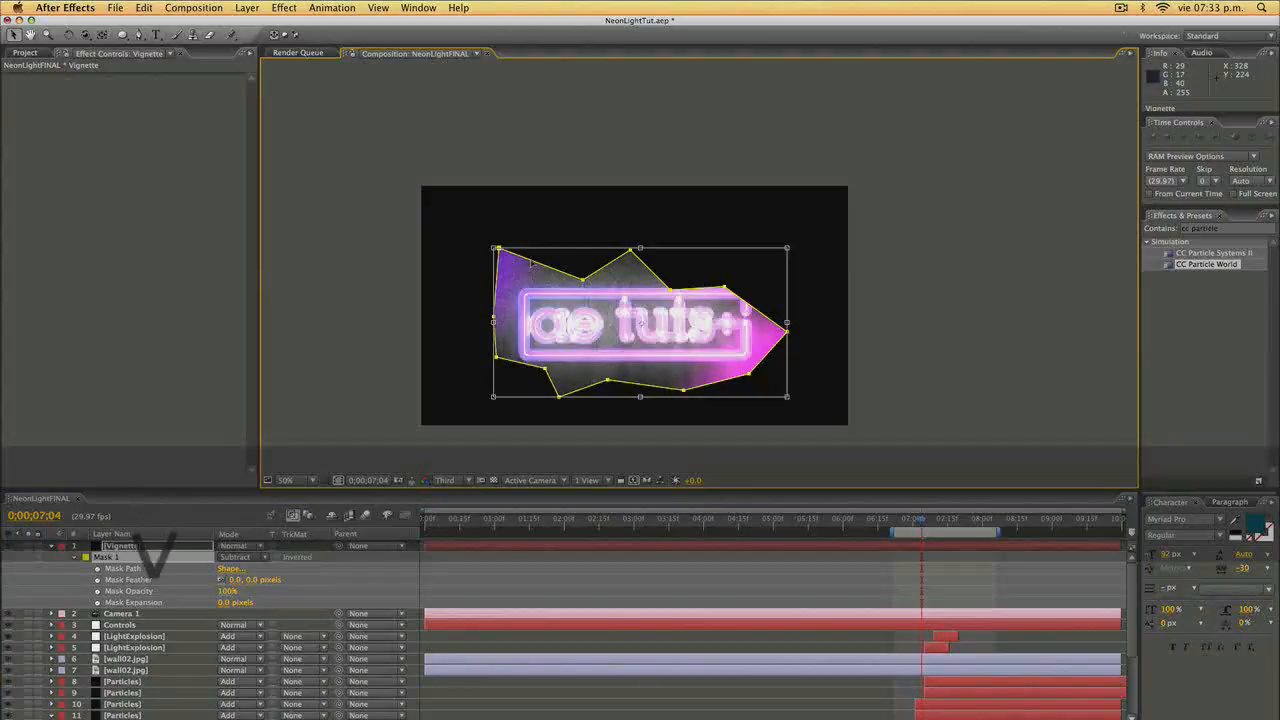
pyautogui.press('Right')
pyautogui.press('Right')
pyautogui.press('Right')
pyautogui.press('Up')
pyautogui.press('Left')
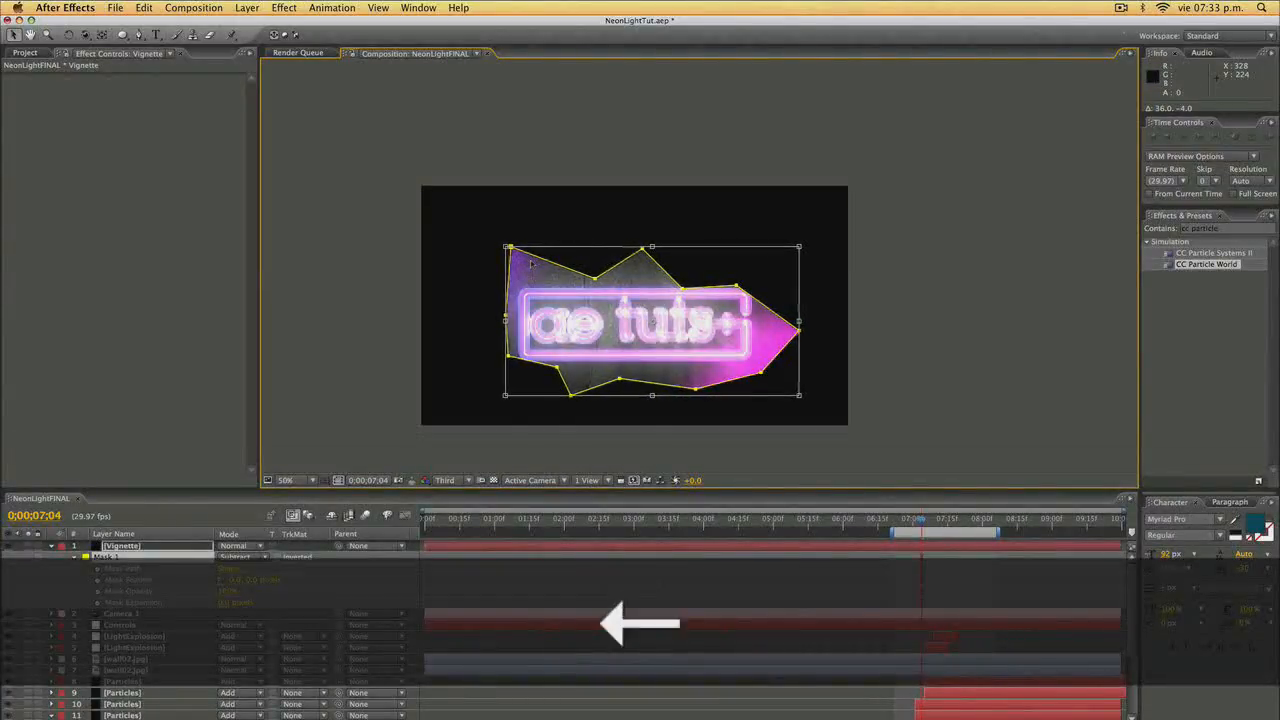
pyautogui.press('Up')
pyautogui.press('Up')
pyautogui.press('Left')
pyautogui.press('Left')
pyautogui.press('Left')
pyautogui.press('Left')
pyautogui.press('Left')
pyautogui.press('Left')
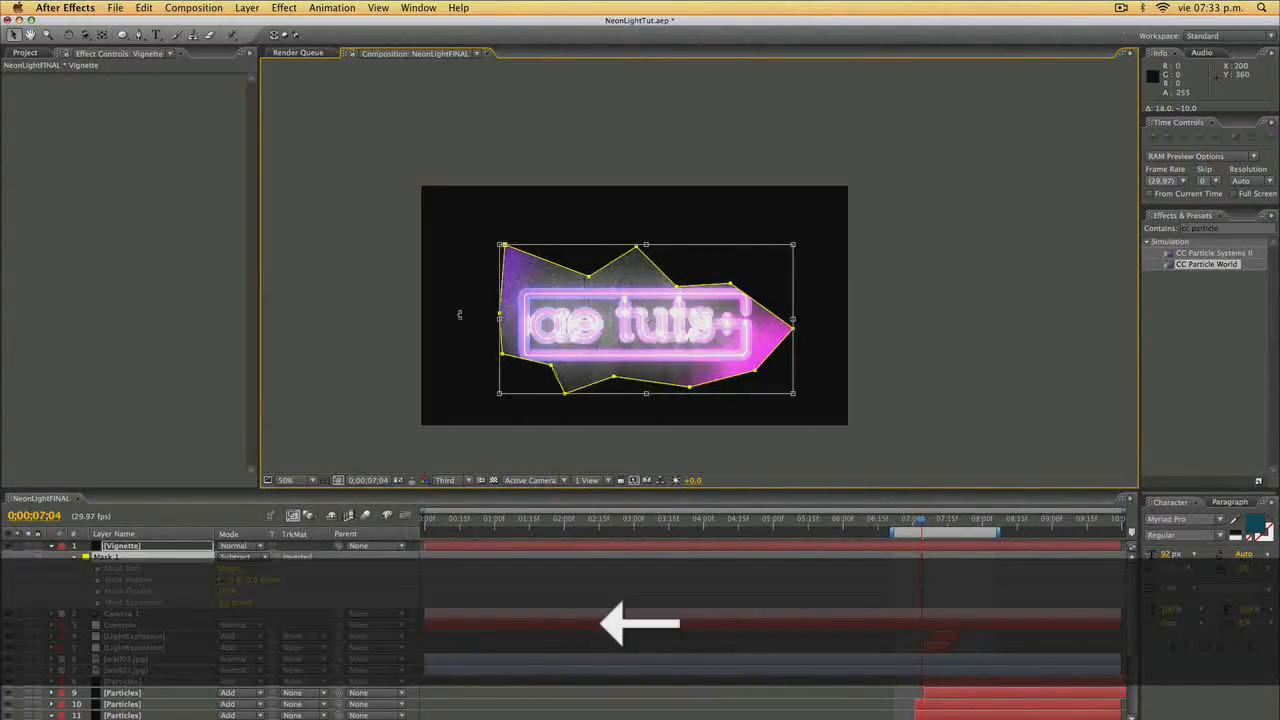
# Set the Vignette mask's feather to 82 pixels and its expansion to 91 pixels.
pyautogui.moveTo(232, 580); pyautogui.dragTo(284, 580)
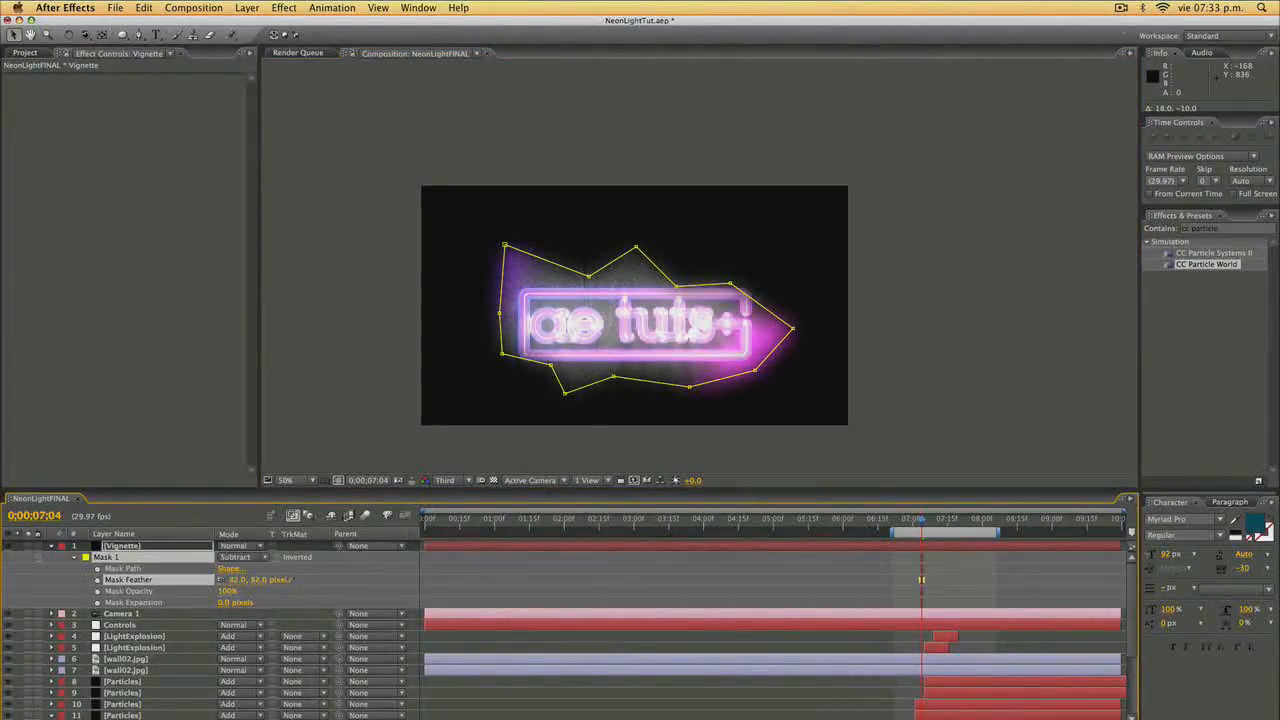
pyautogui.moveTo(223, 602); pyautogui.dragTo(276, 601)
# Set the Vignette layer's blending mode to Soft Light and its Opacity to 70%, then deselect it.
pyautogui.click(229, 548)
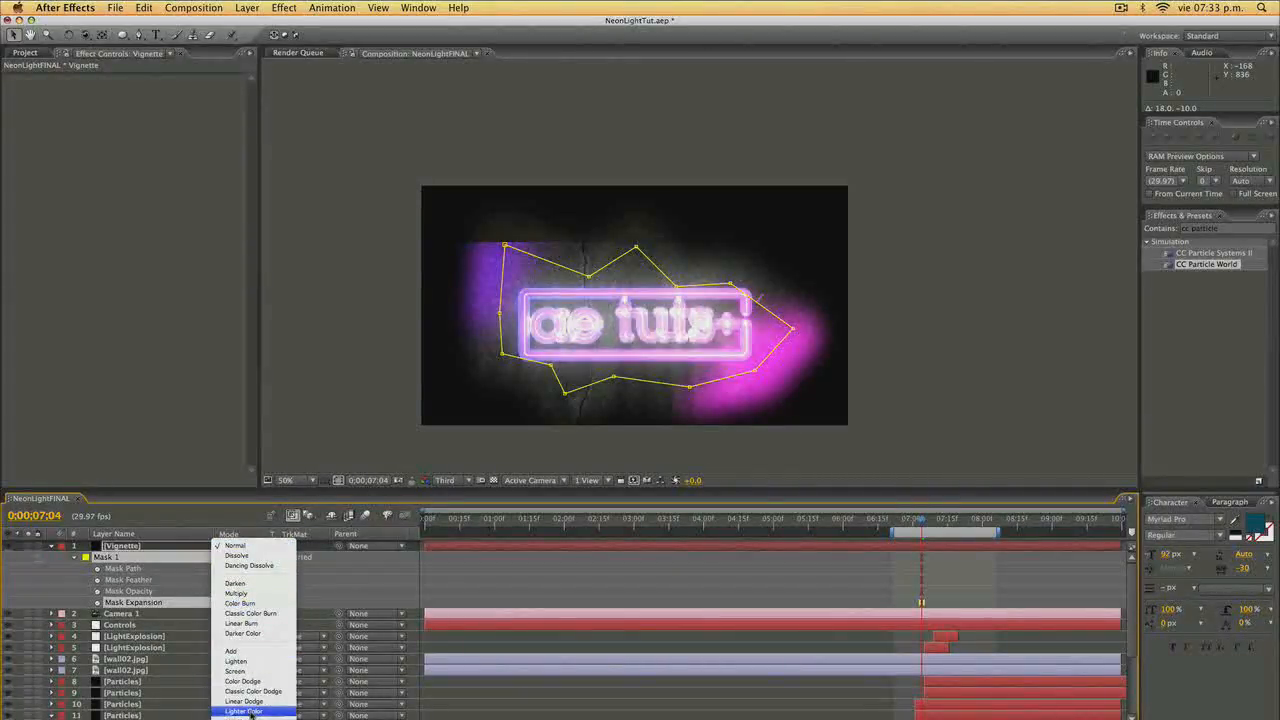
pyautogui.click(240, 649)
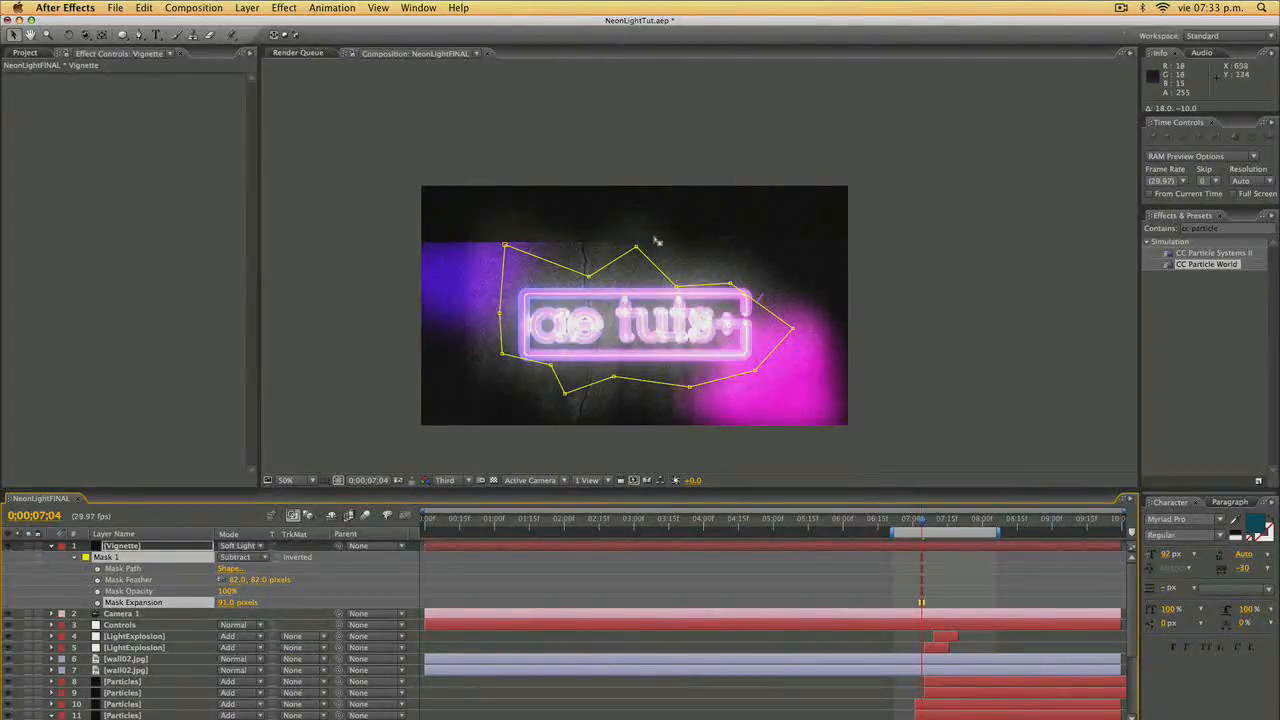
pyautogui.click(167, 548)
pyautogui.press('t')
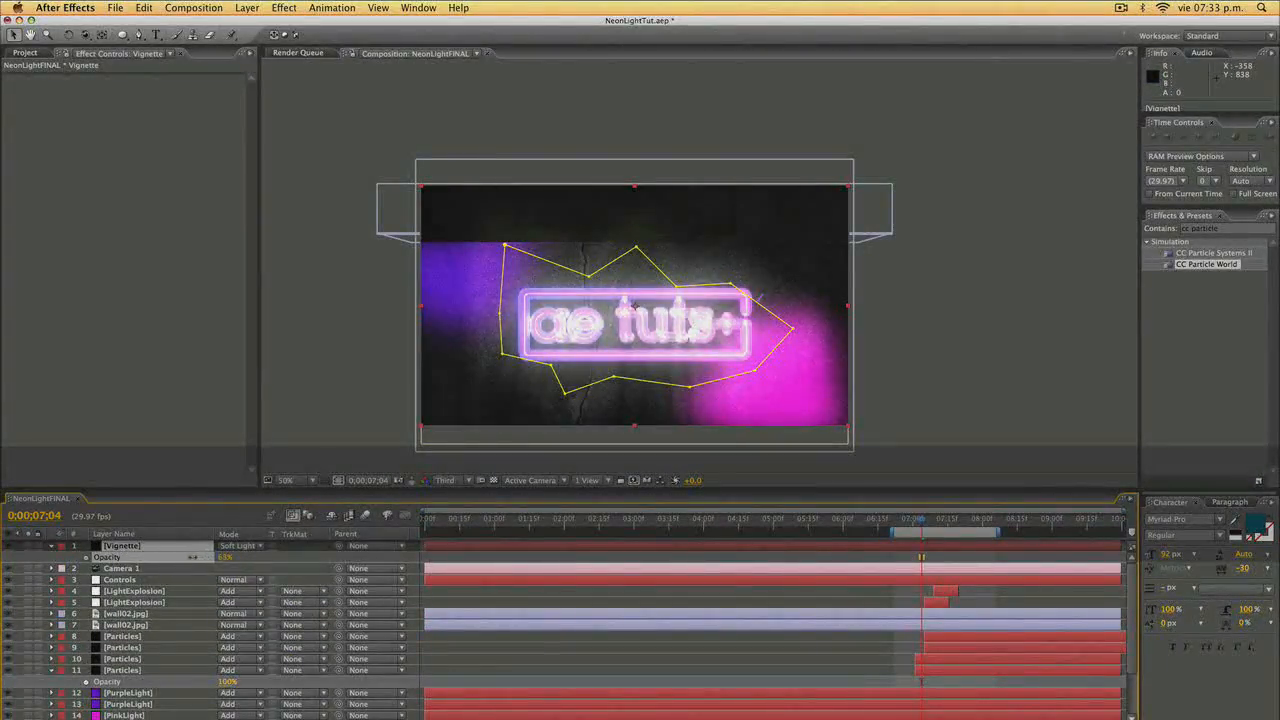
pyautogui.moveTo(193, 557); pyautogui.dragTo(189, 557)
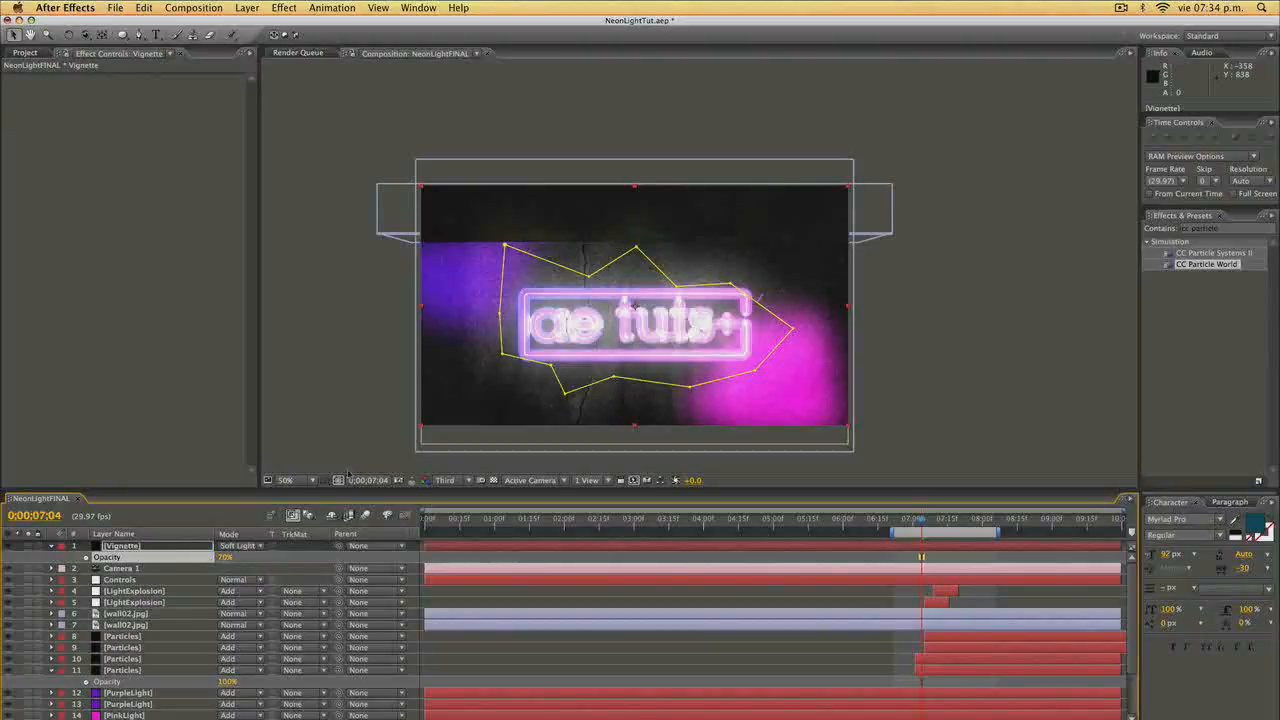
pyautogui.press('v')
pyautogui.click(880, 300)
pyautogui.press('space')
pyautogui.moveTo(837, 295); pyautogui.dragTo(842, 295)
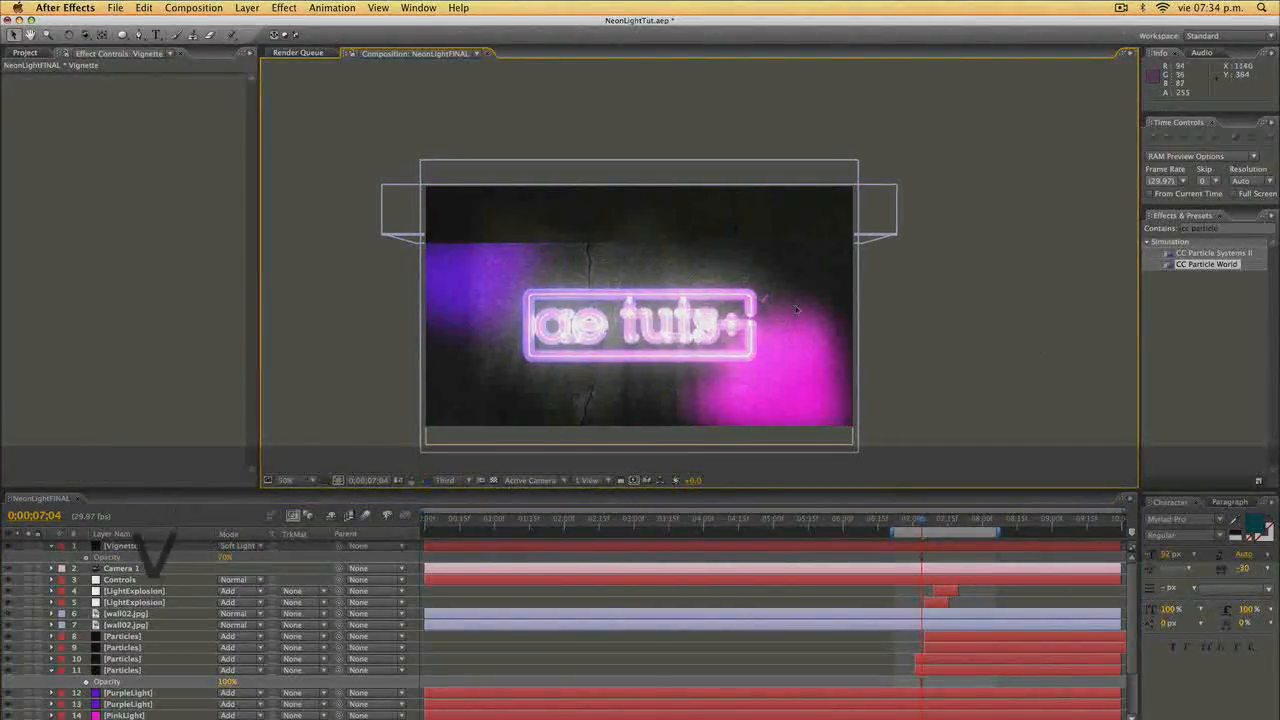
# Add a new adjustment layer above the Vignette layer and name it ColorCorrection.
pyautogui.click(247, 8)
pyautogui.moveTo(293, 30)
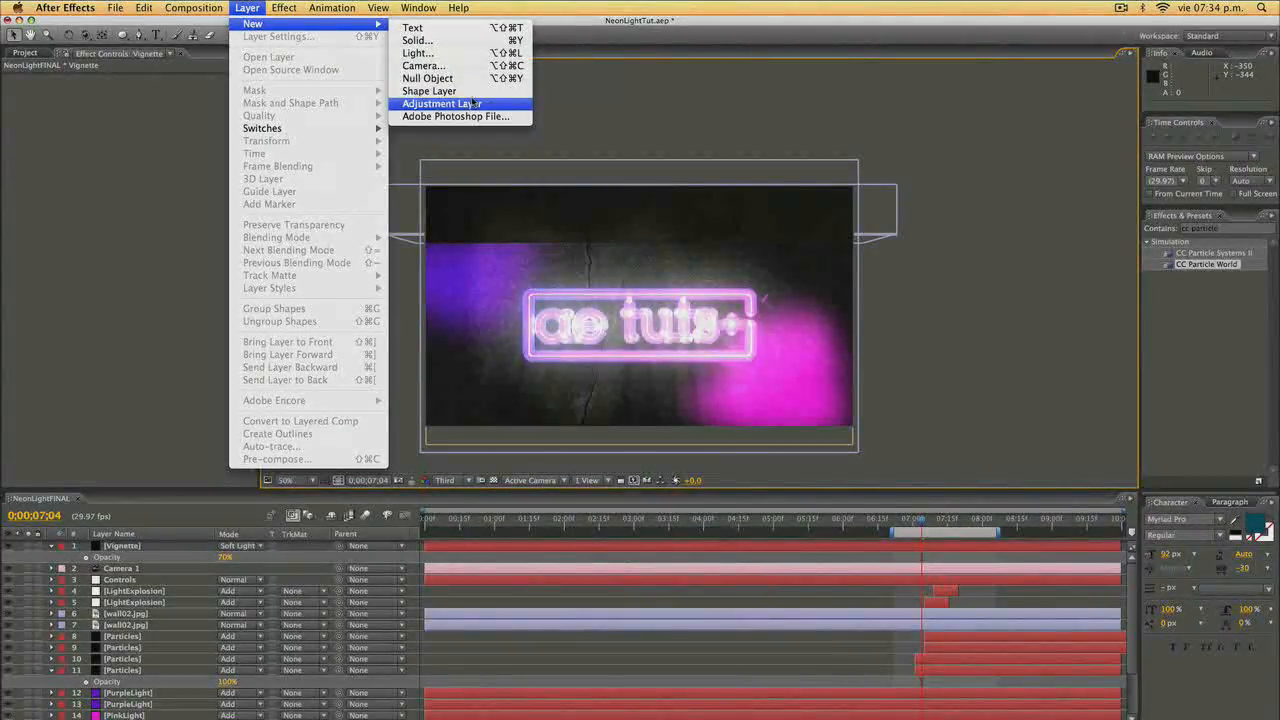
pyautogui.click(435, 103)
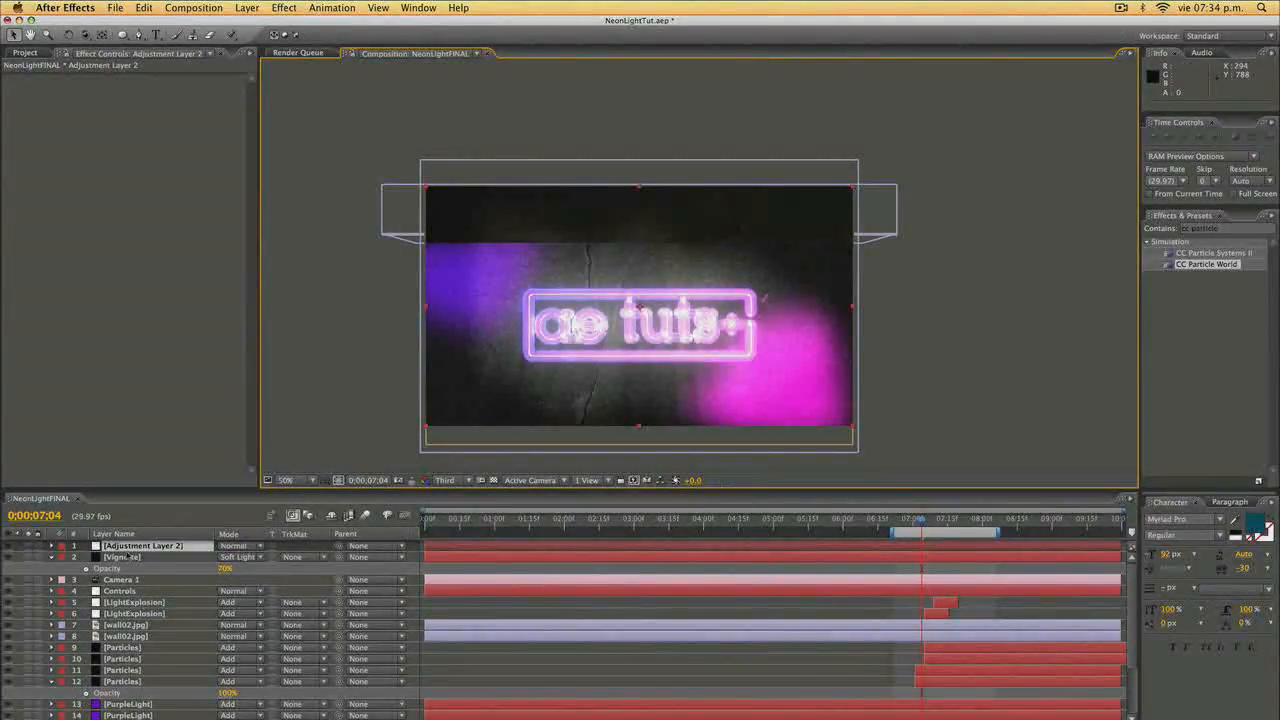
pyautogui.press('Return')
pyautogui.write('Color')
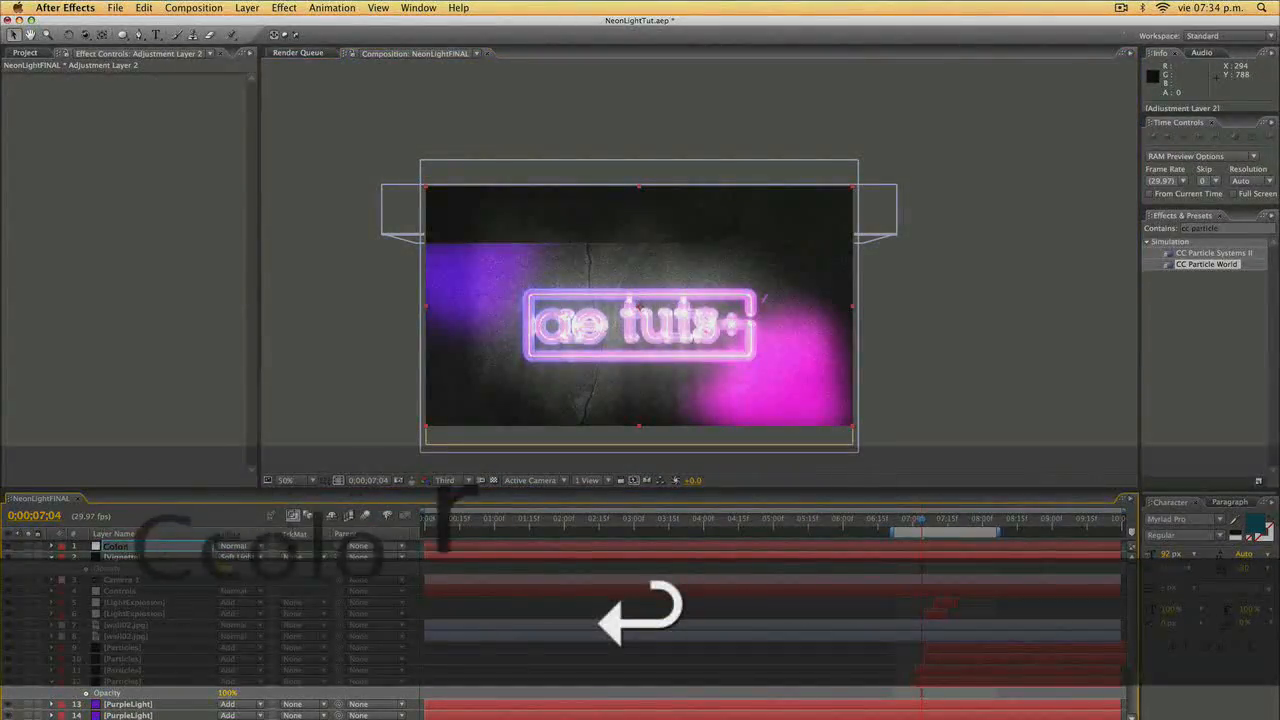
pyautogui.write('Correction')
pyautogui.press('Return')
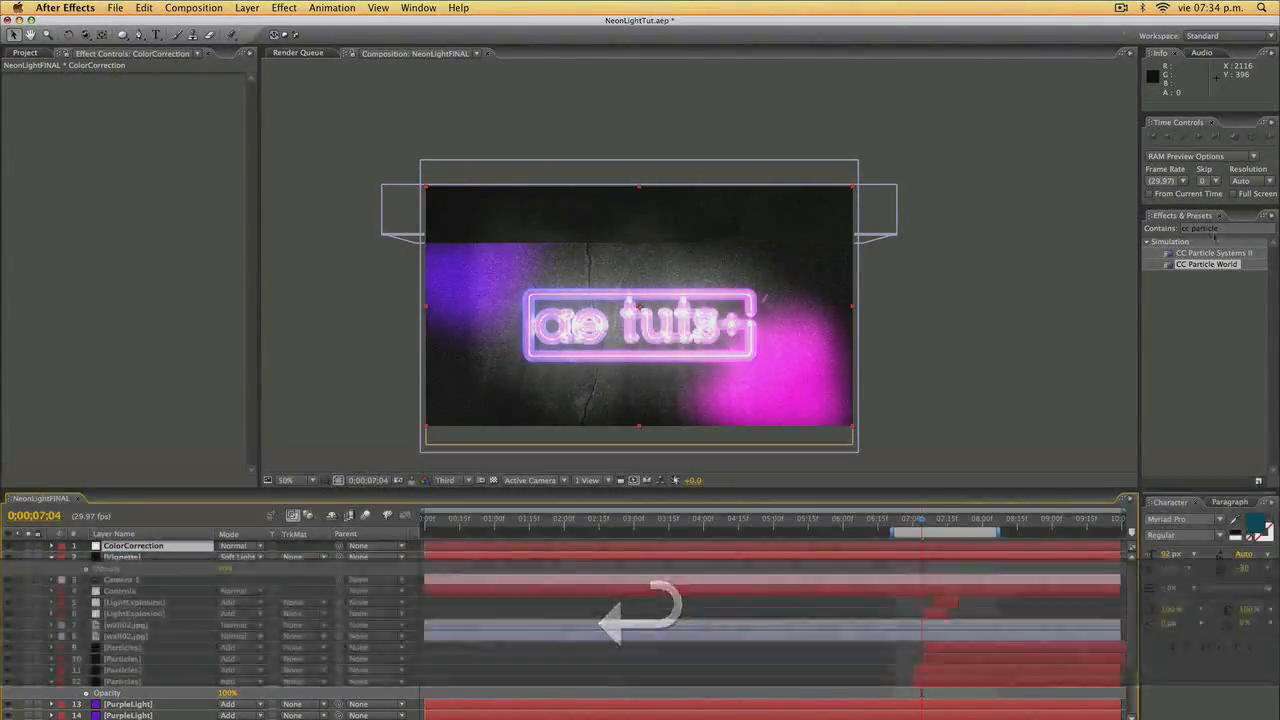
# Apply the Curves effect to the ColorCorrection layer and pull the RGB curve's midtones slightly below the diagonal with two points.
pyautogui.click(1210, 228)
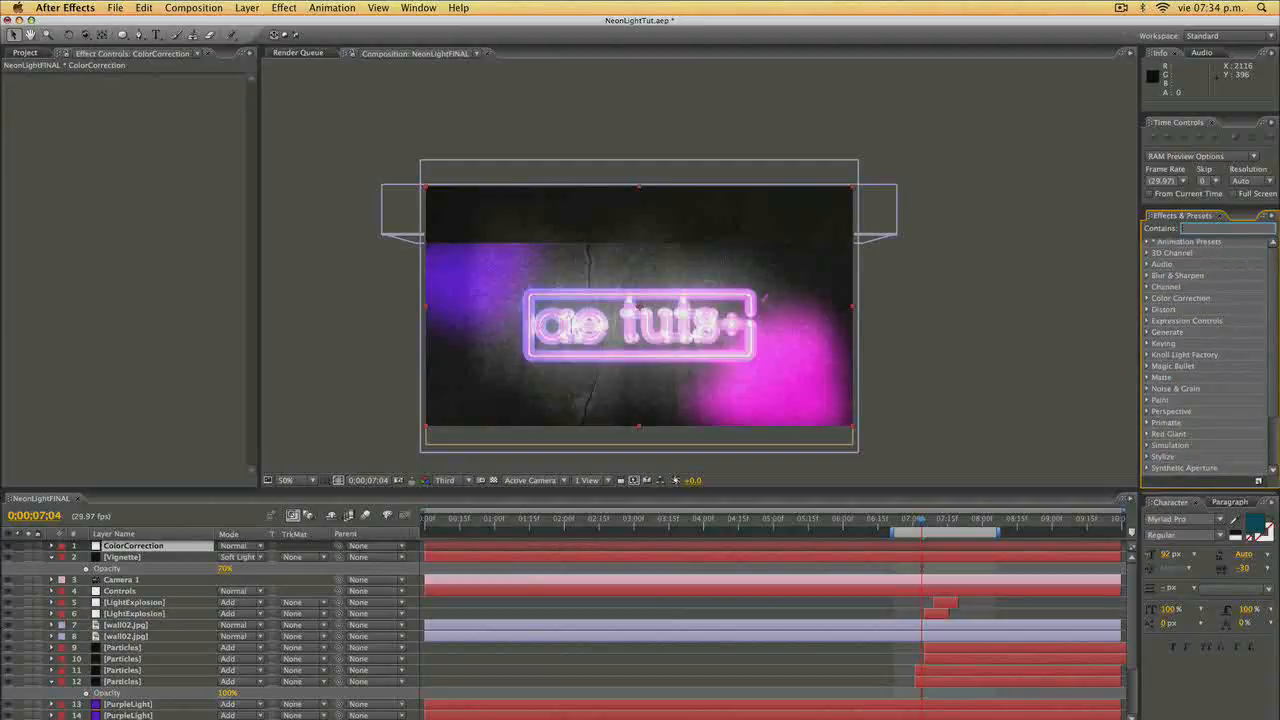
pyautogui.write('curv')
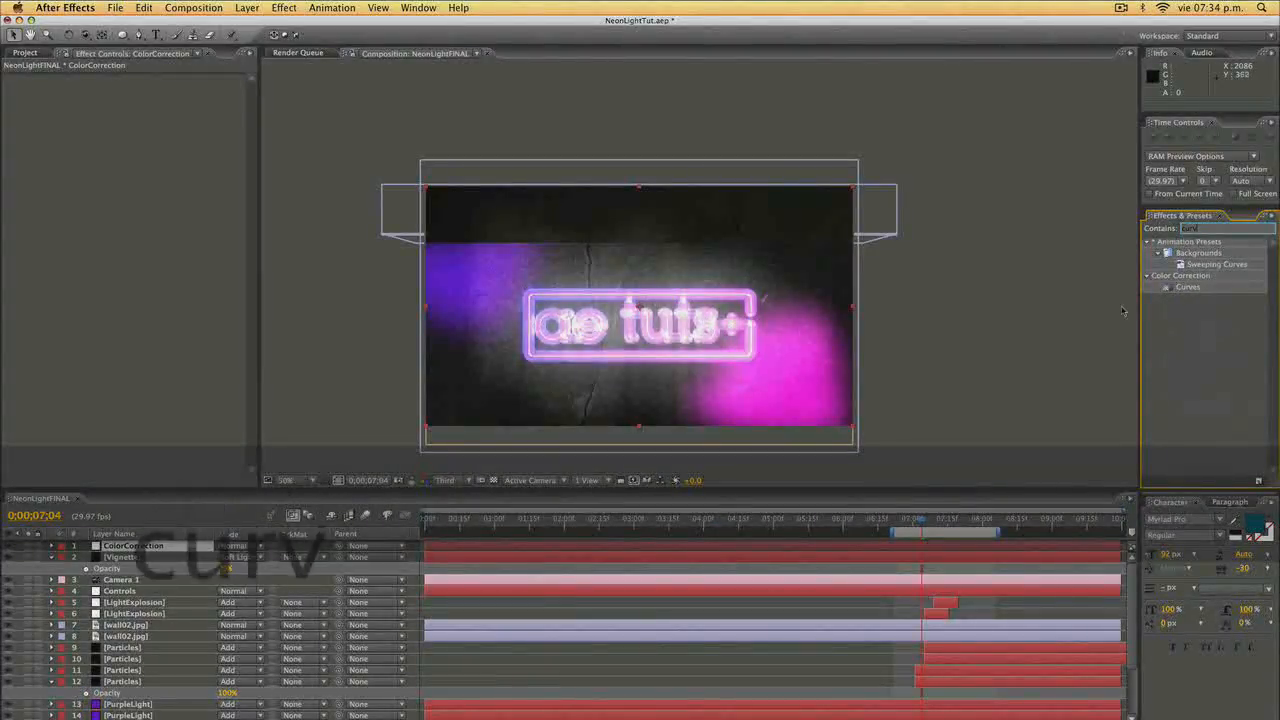
pyautogui.moveTo(1197, 287); pyautogui.dragTo(138, 545)
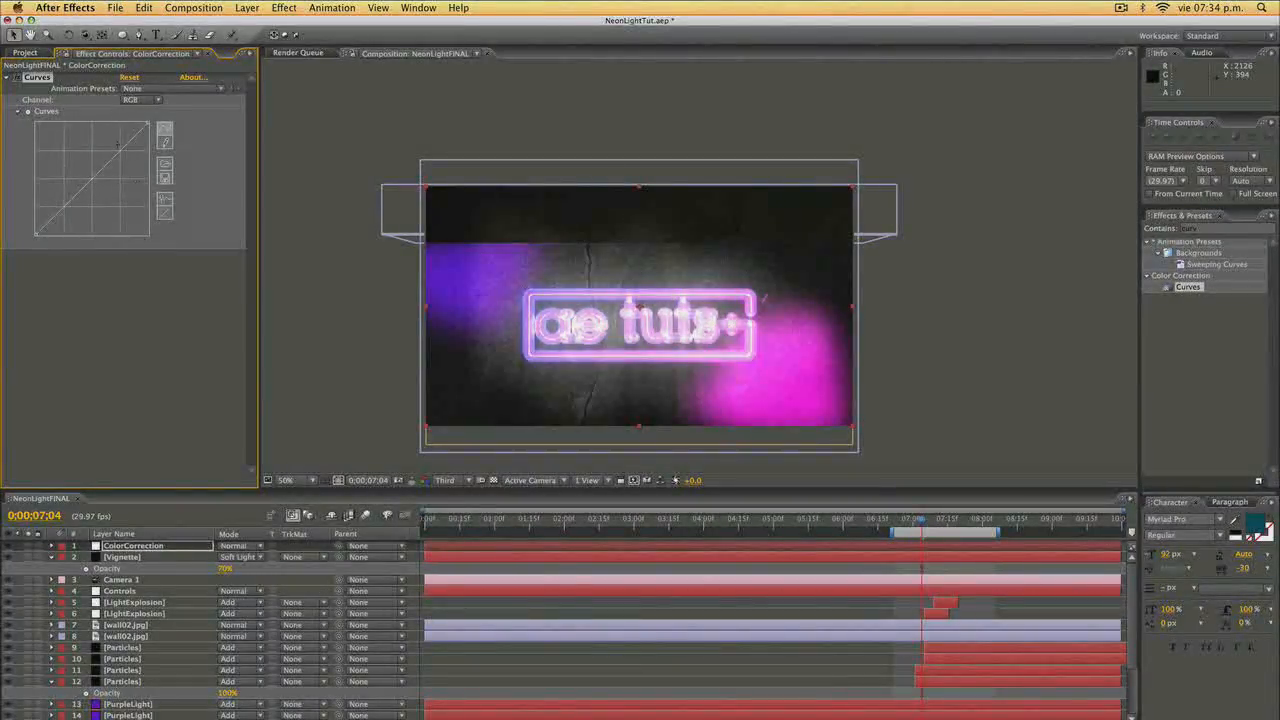
pyautogui.moveTo(86, 187)
pyautogui.mouseDown()
pyautogui.moveTo(94, 194)
pyautogui.moveTo(102, 175)
pyautogui.mouseUp()
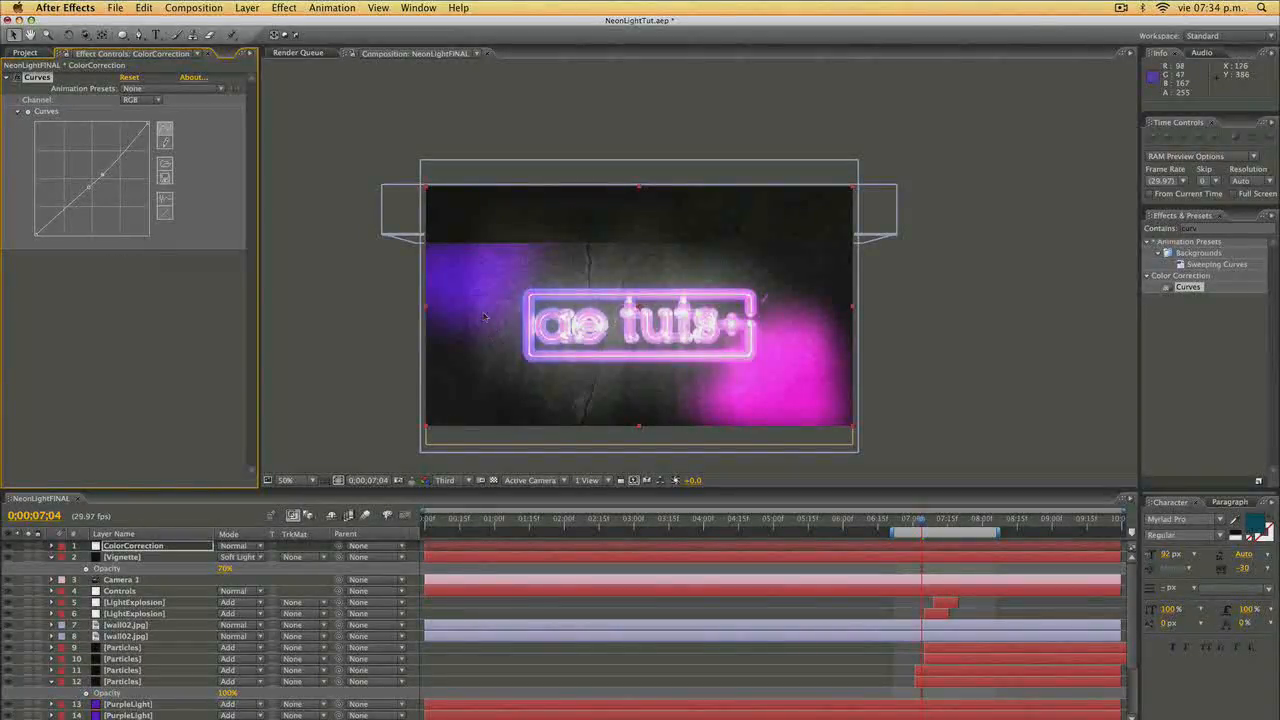
# Lower the Vignette layer's Opacity to 25%.
pyautogui.click(162, 557)
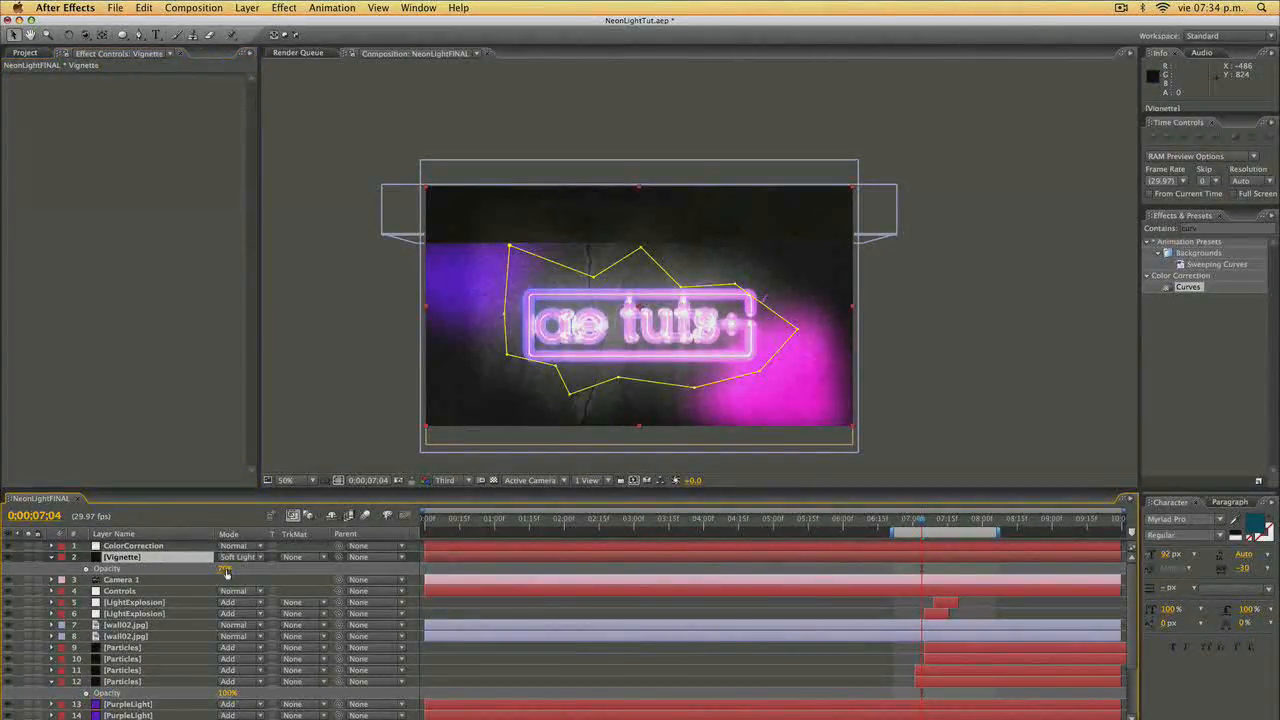
pyautogui.moveTo(226, 573); pyautogui.dragTo(200, 568)
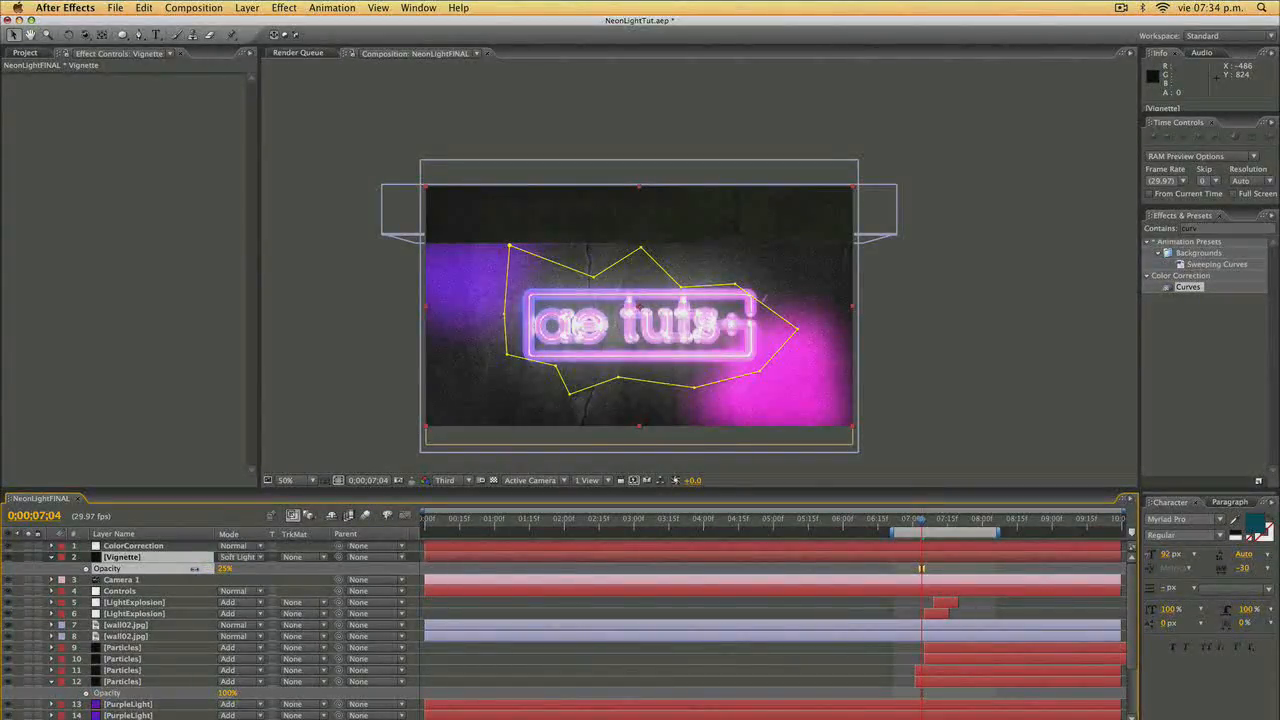
pyautogui.moveTo(195, 568); pyautogui.dragTo(195, 568)
# In the ColorCorrection layer's Curves, raise the midtones of the Red channel with one point and of the Green channel with two.
pyautogui.click(133, 545)
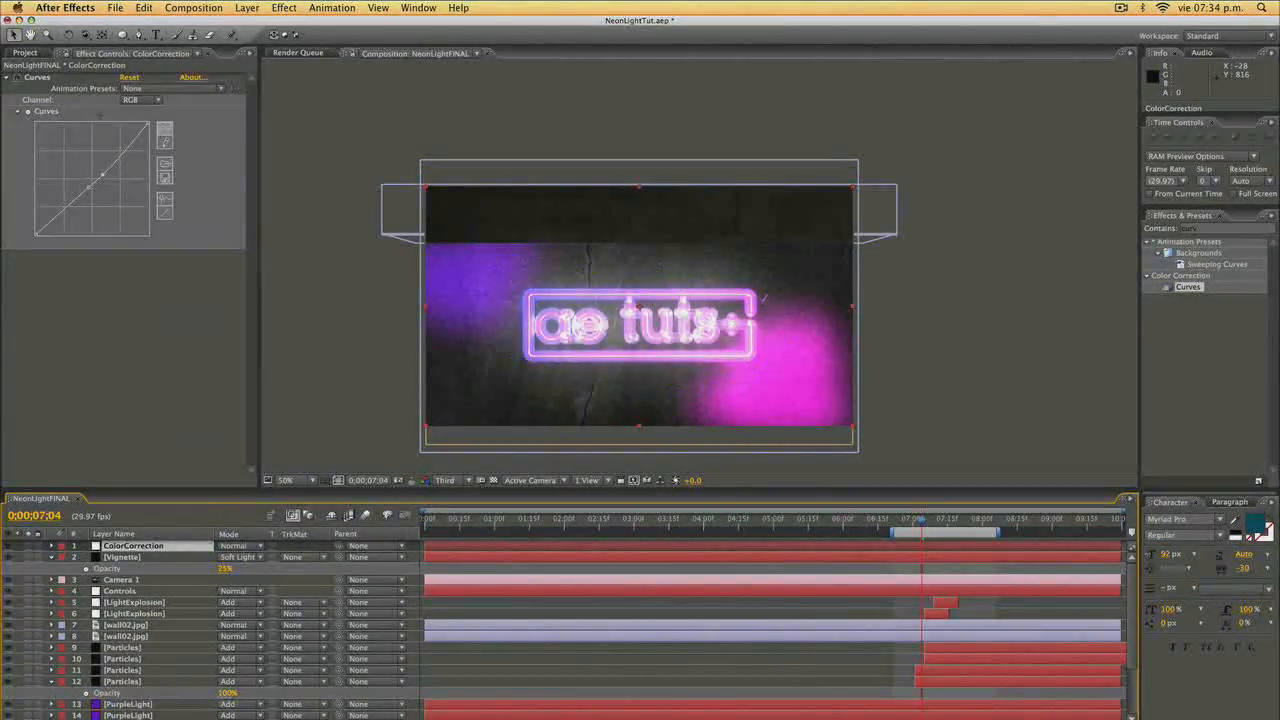
pyautogui.click(138, 100)
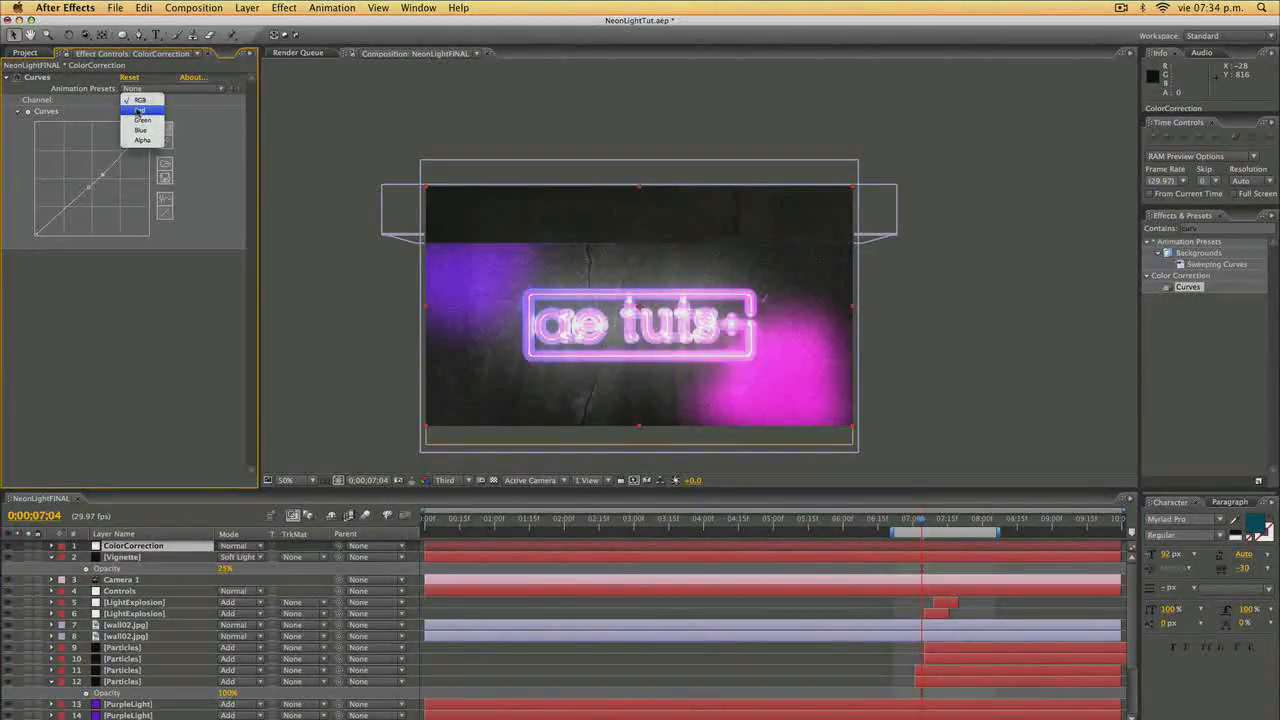
pyautogui.click(139, 110)
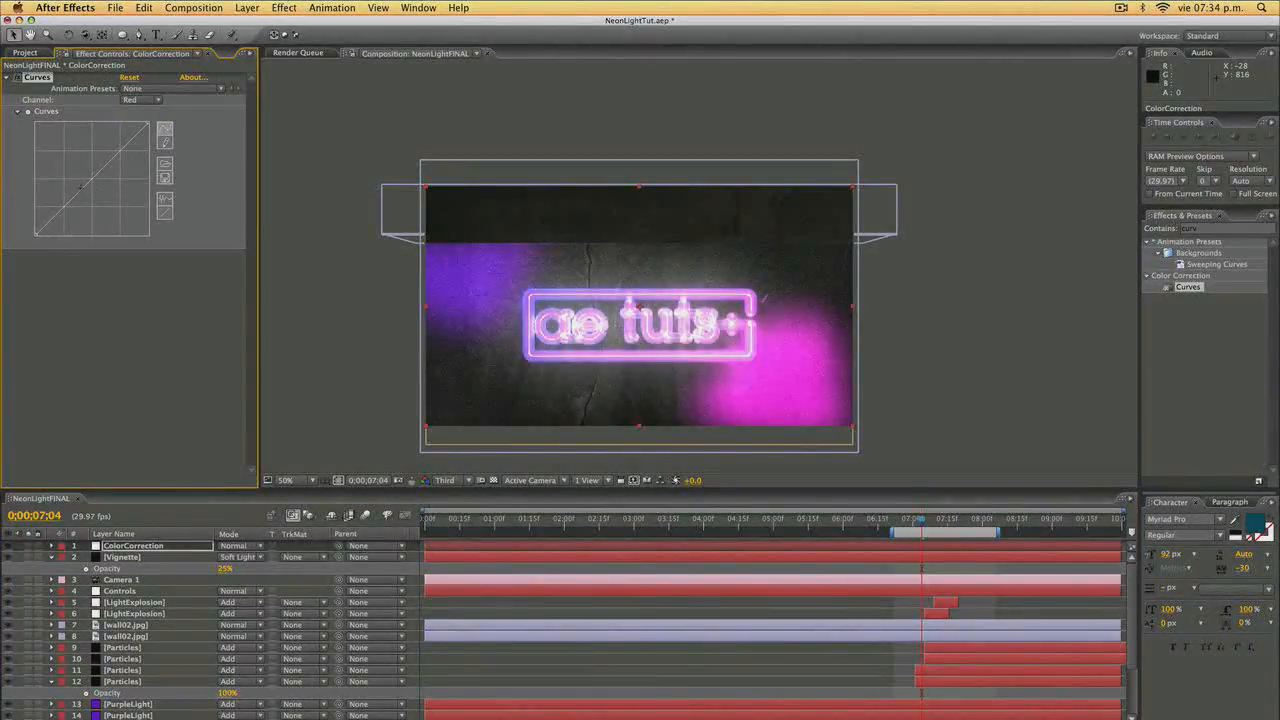
pyautogui.moveTo(87, 183); pyautogui.dragTo(86, 176)
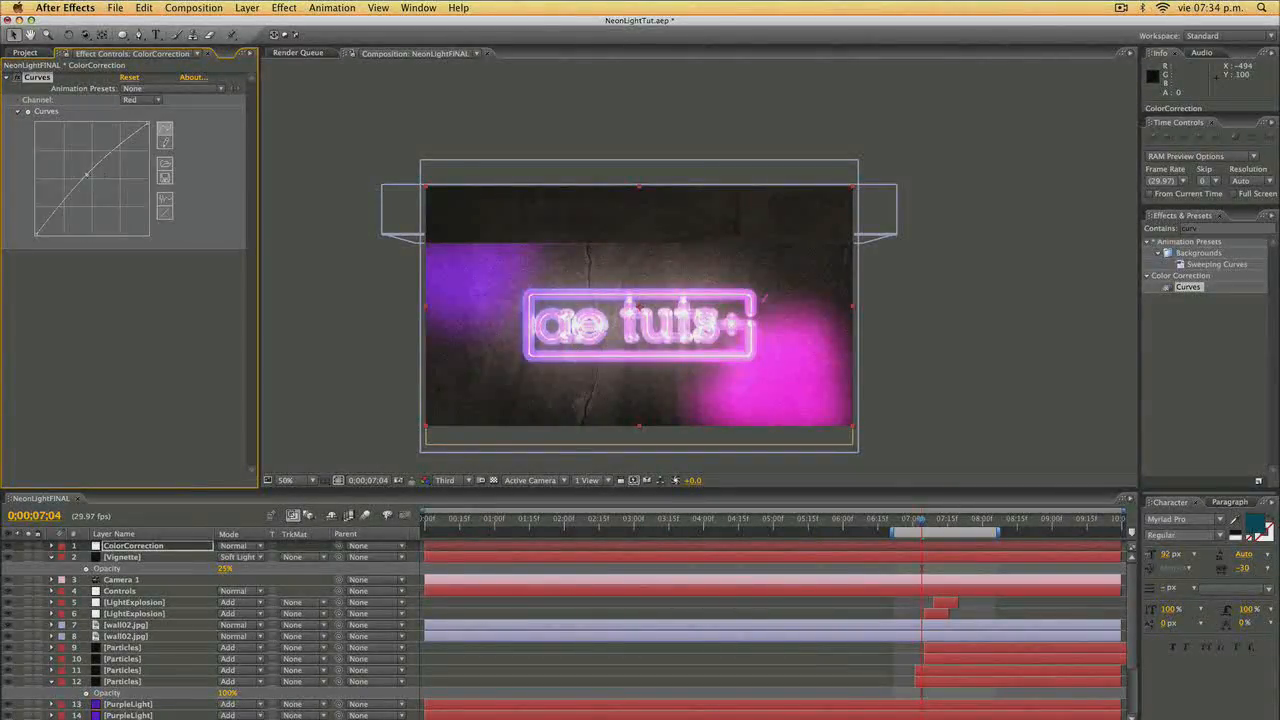
pyautogui.click(140, 99)
pyautogui.click(140, 111)
pyautogui.moveTo(90, 181); pyautogui.dragTo(101, 162)
# Pull the Blue channel's curve below the diagonal with two points, lowering the upper midtones most.
pyautogui.click(137, 100)
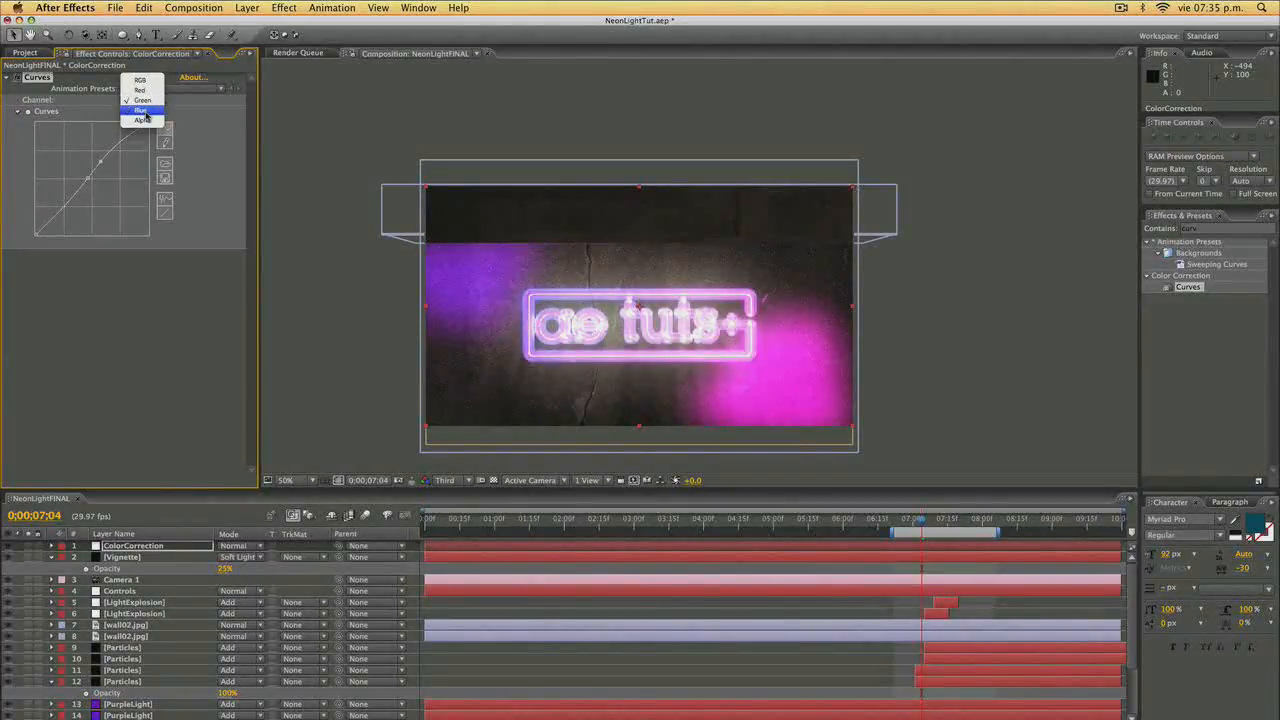
pyautogui.click(135, 111)
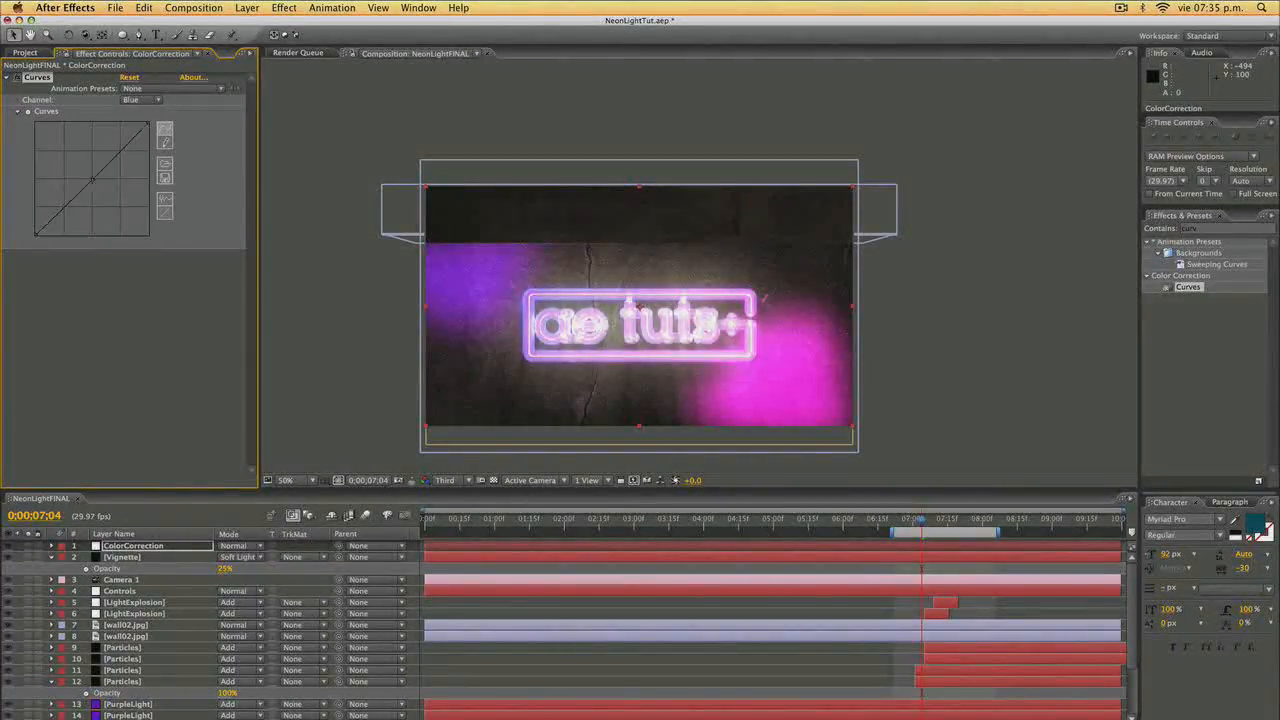
pyautogui.click(88, 189)
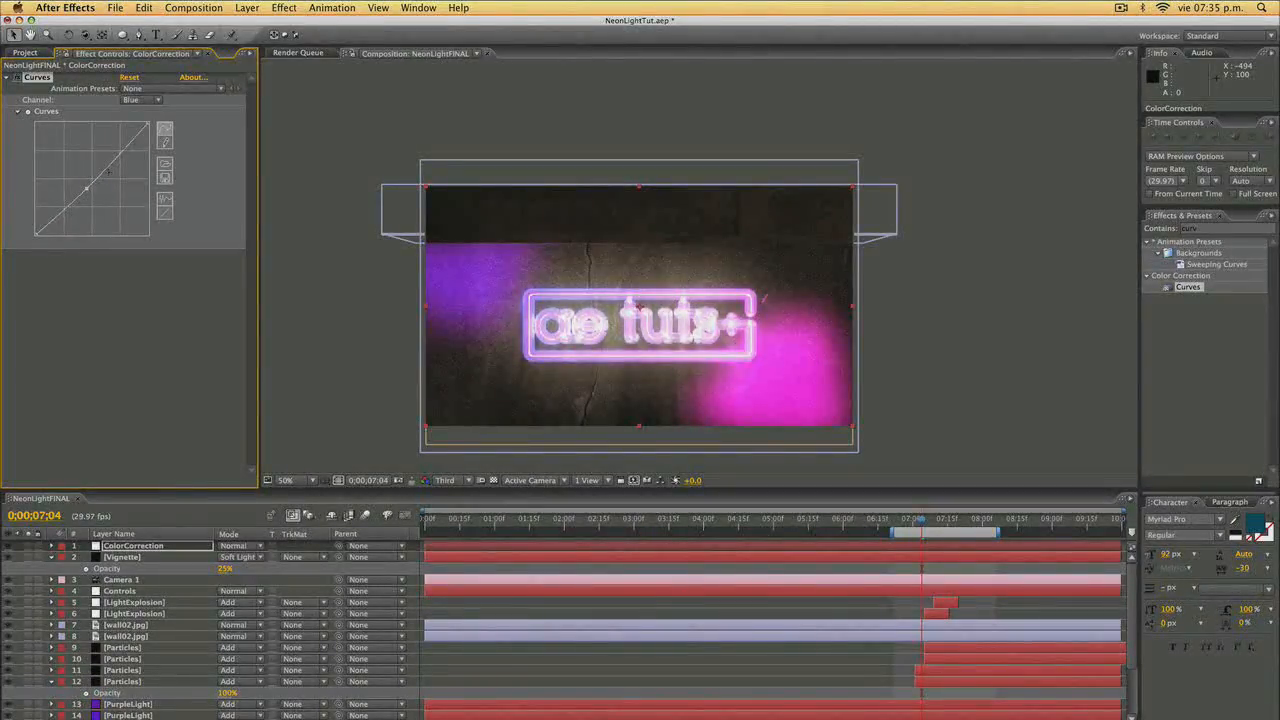
pyautogui.moveTo(101, 171); pyautogui.dragTo(106, 181)
# At 0;00;07;01, darken the lower of the two wall02.jpg layers with a steeper RGB curve, Brightness -60 and Contrast -50.
pyautogui.moveTo(923, 525)
pyautogui.mouseDown()
pyautogui.moveTo(909, 525)
pyautogui.moveTo(961, 527)
pyautogui.moveTo(915, 529)
pyautogui.mouseUp()
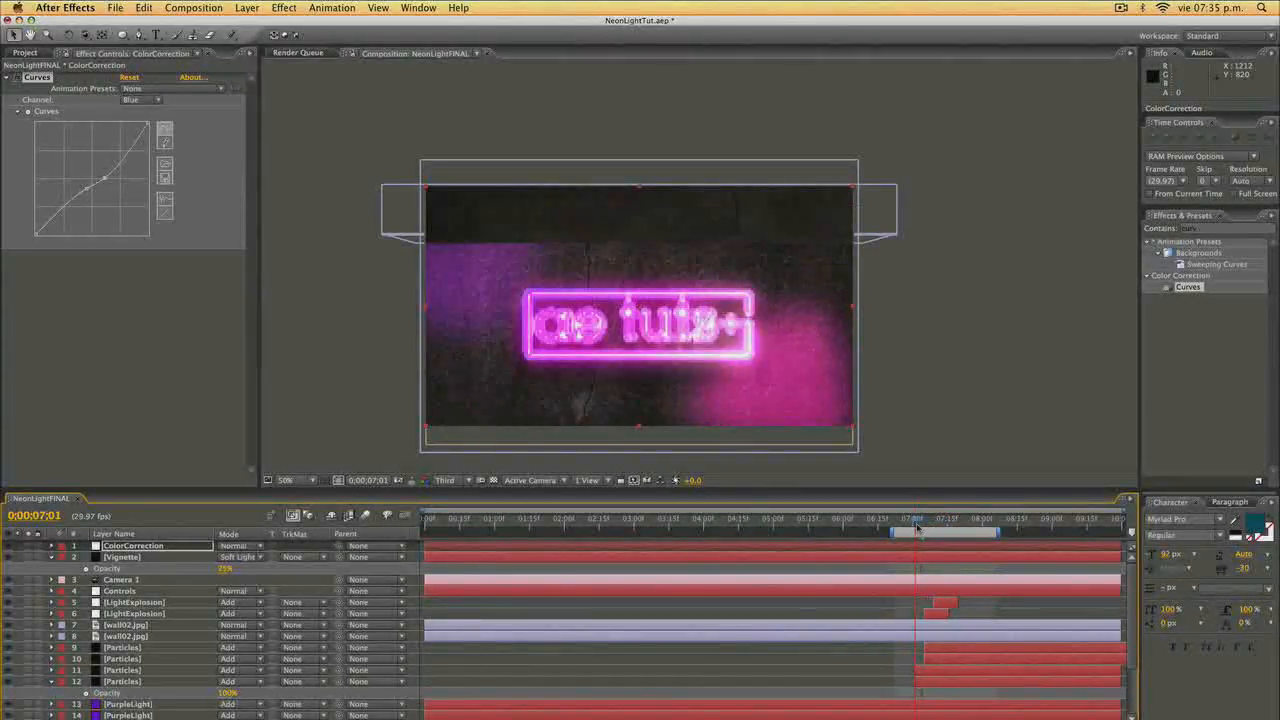
pyautogui.click(966, 300)
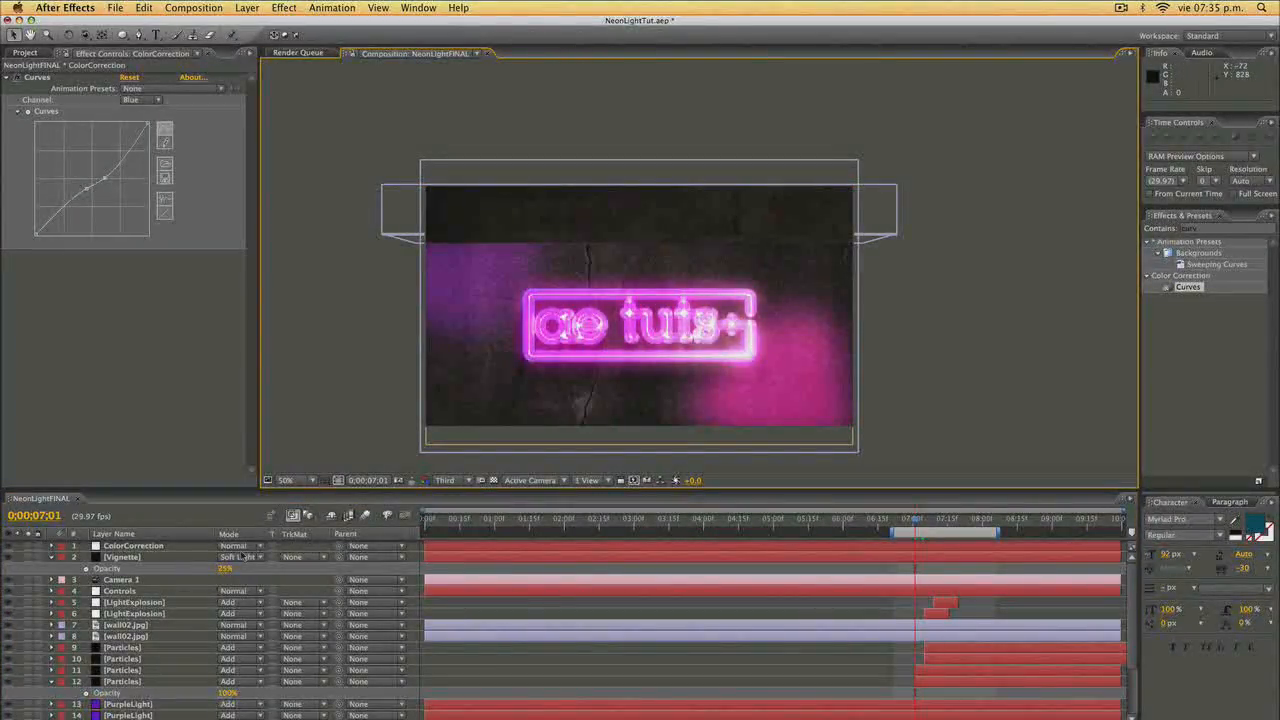
pyautogui.click(126, 636)
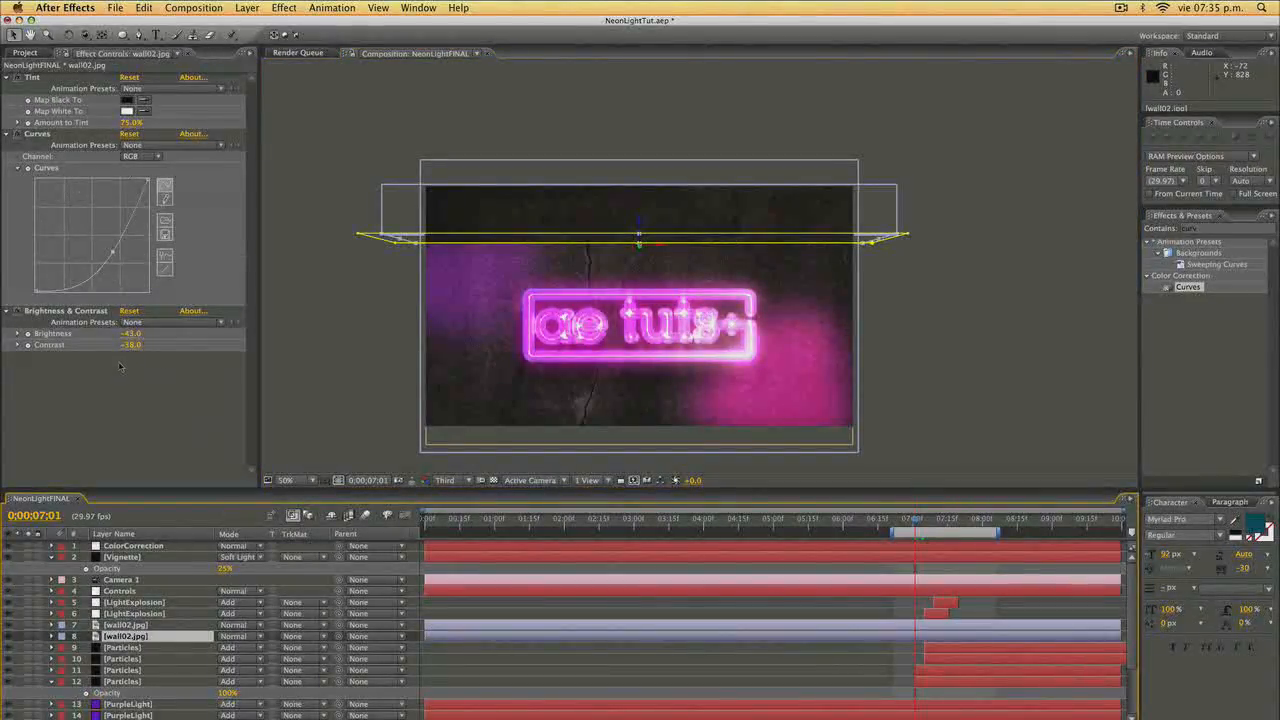
pyautogui.moveTo(113, 252); pyautogui.dragTo(118, 252)
pyautogui.click(301, 254)
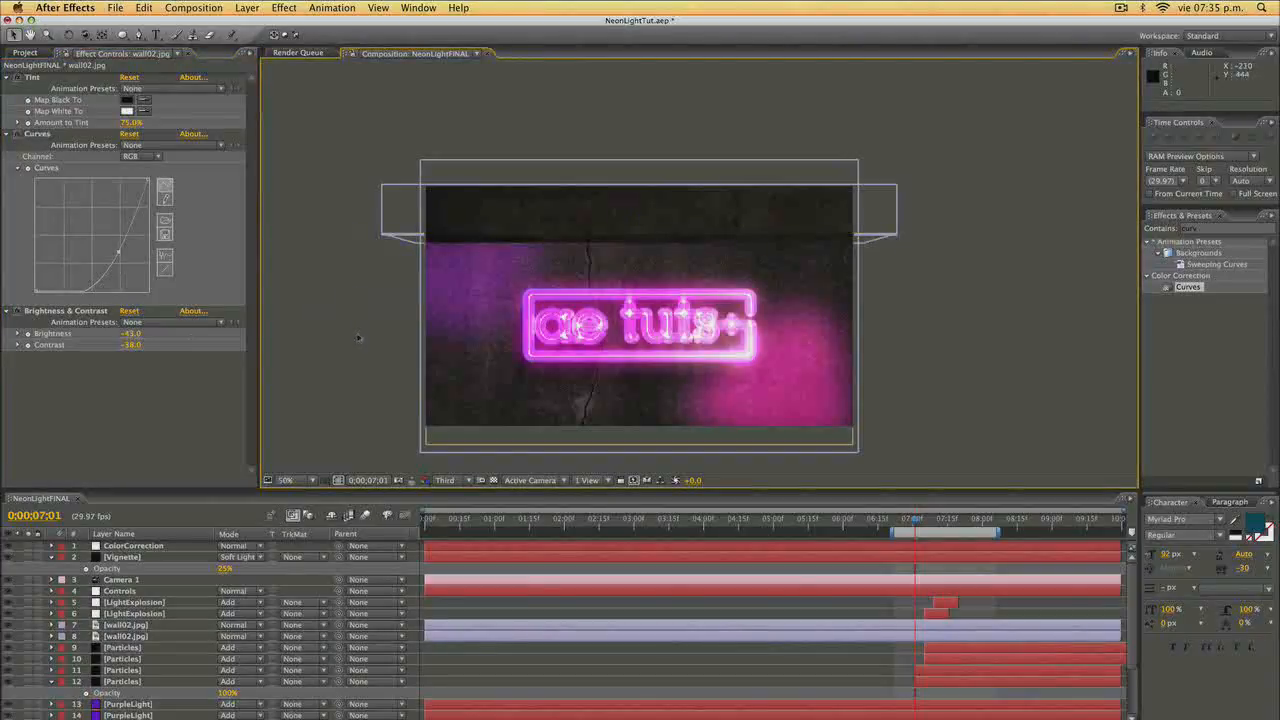
pyautogui.moveTo(133, 335); pyautogui.dragTo(117, 335)
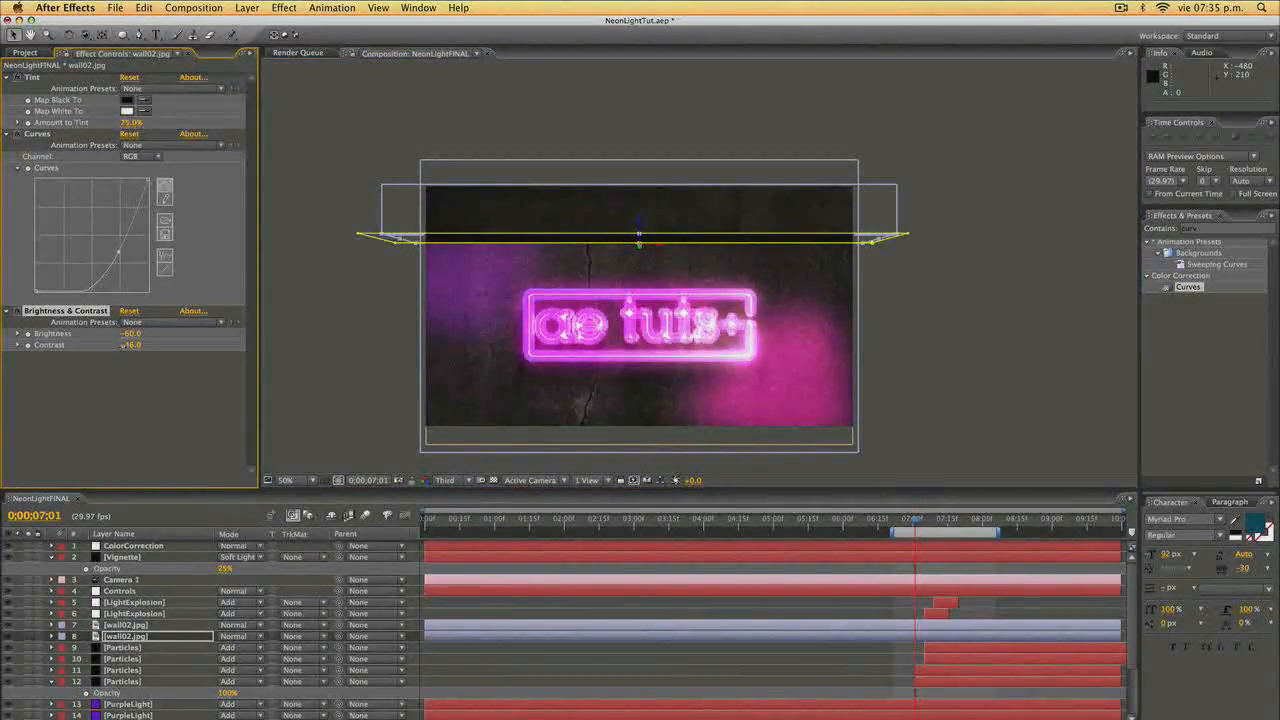
# Move to 0;00;06;15, then extend the work area over the whole composition and play a RAM preview of it.
pyautogui.click(877, 524)
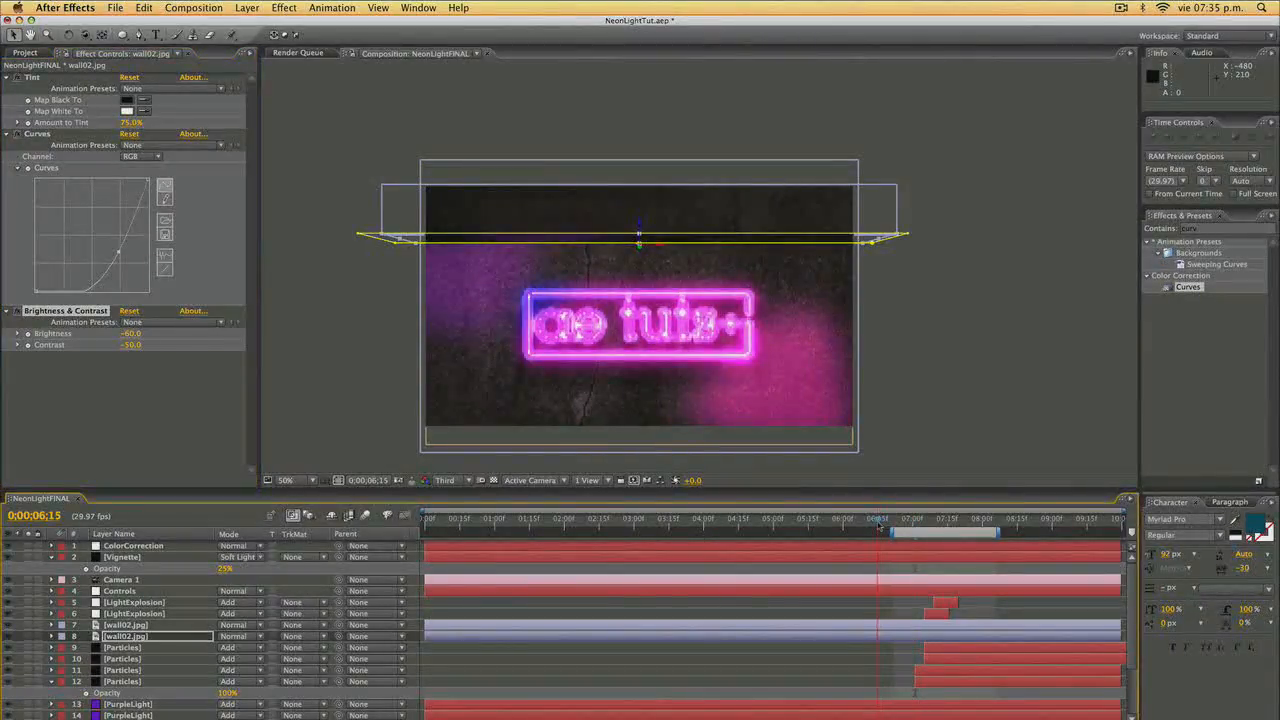
pyautogui.click(947, 333)
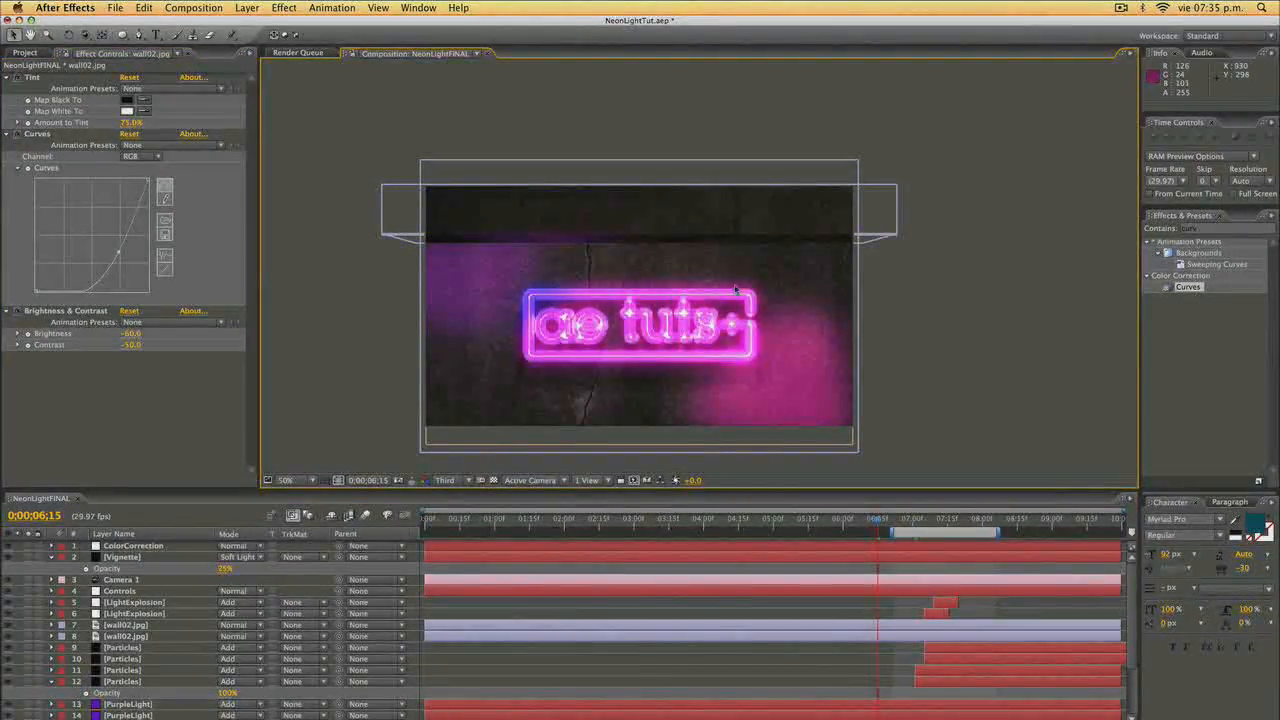
pyautogui.doubleClick(943, 531)
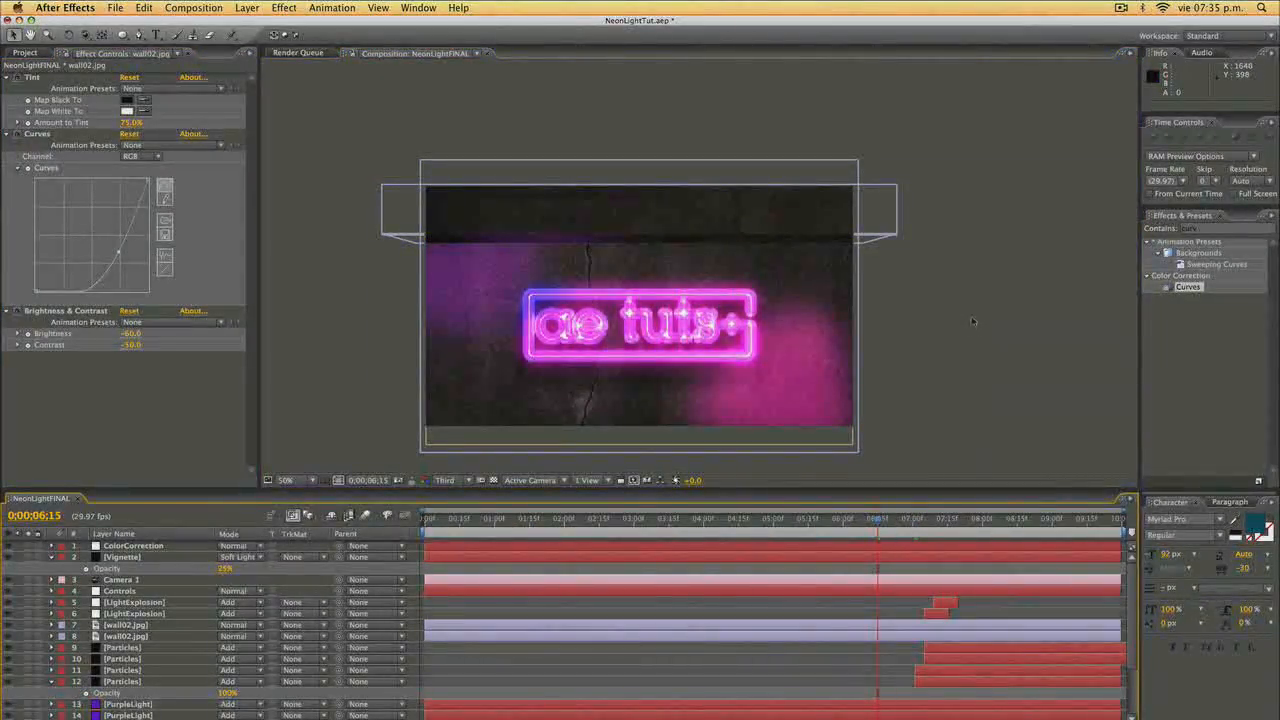
pyautogui.press('KP_0')
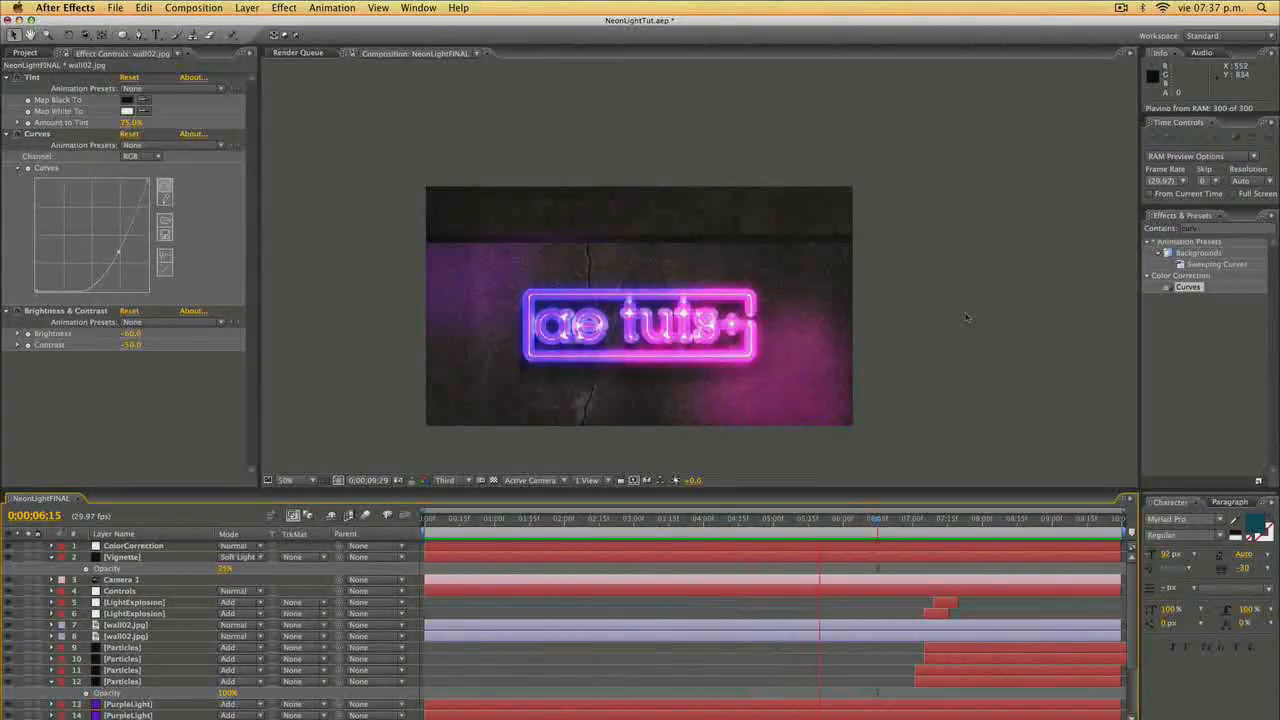
pyautogui.press('KP_0')
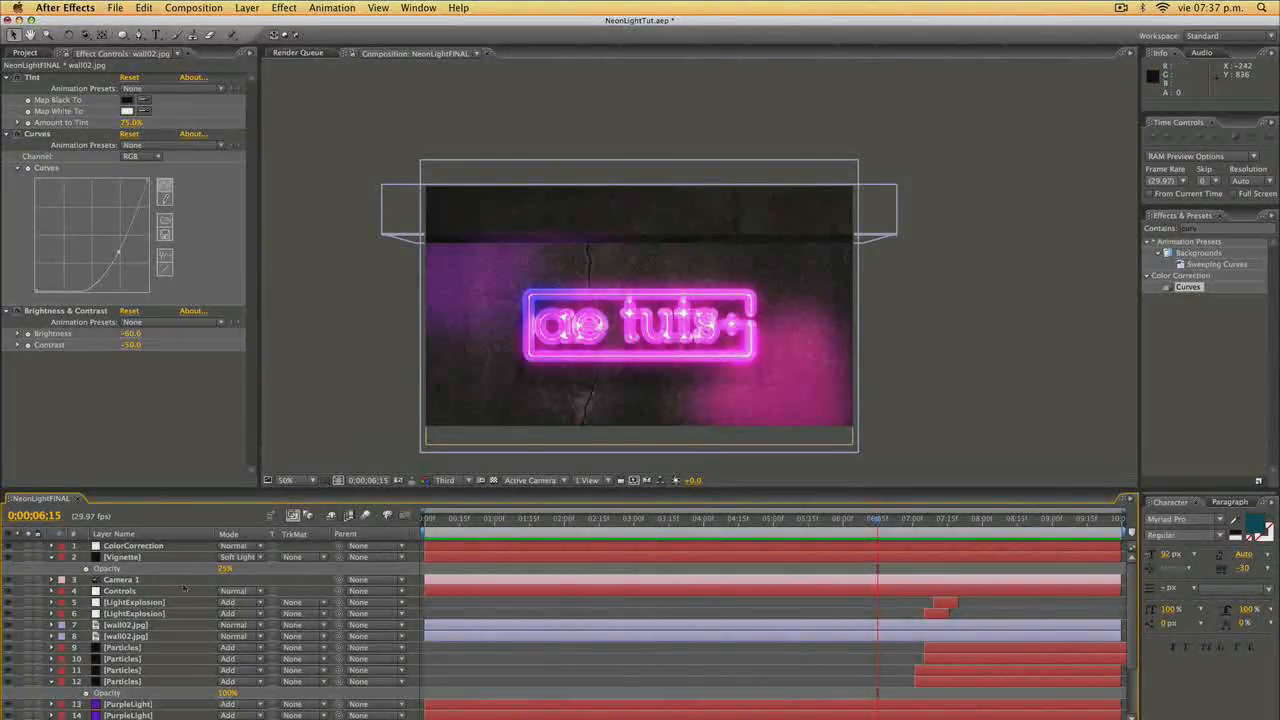
# Select the Camera 1 layer.
pyautogui.click(120, 580)
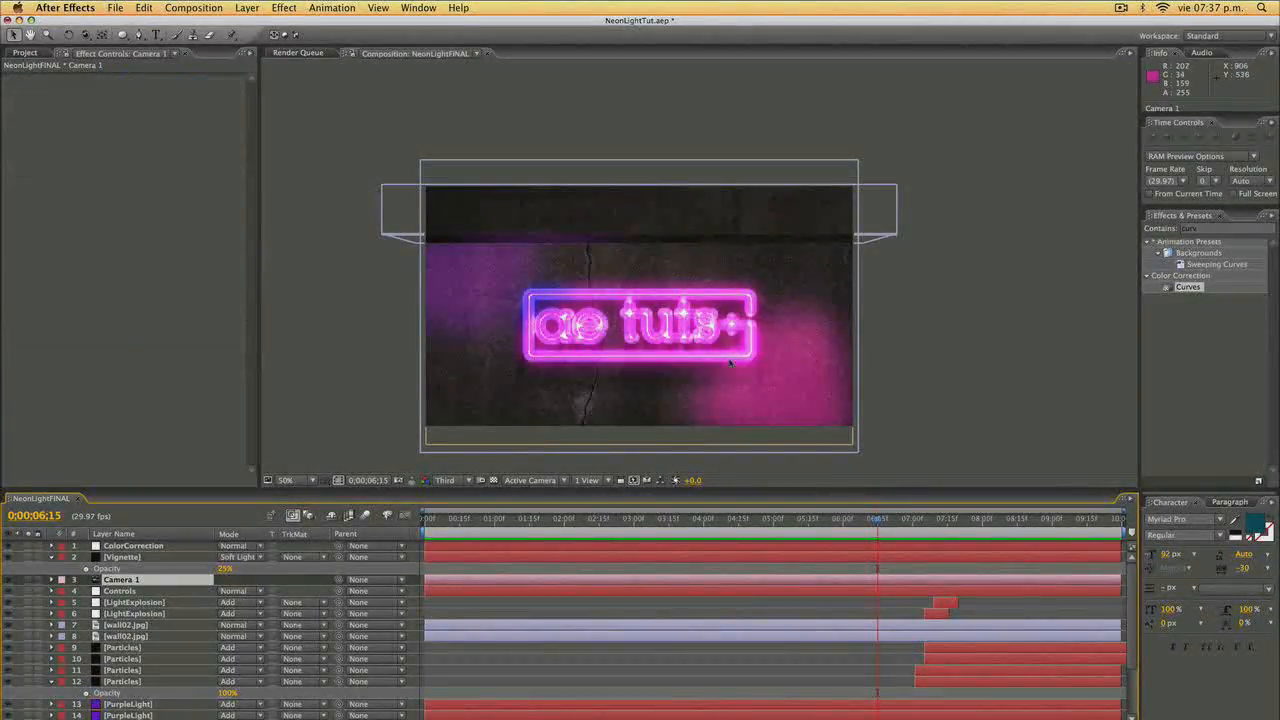